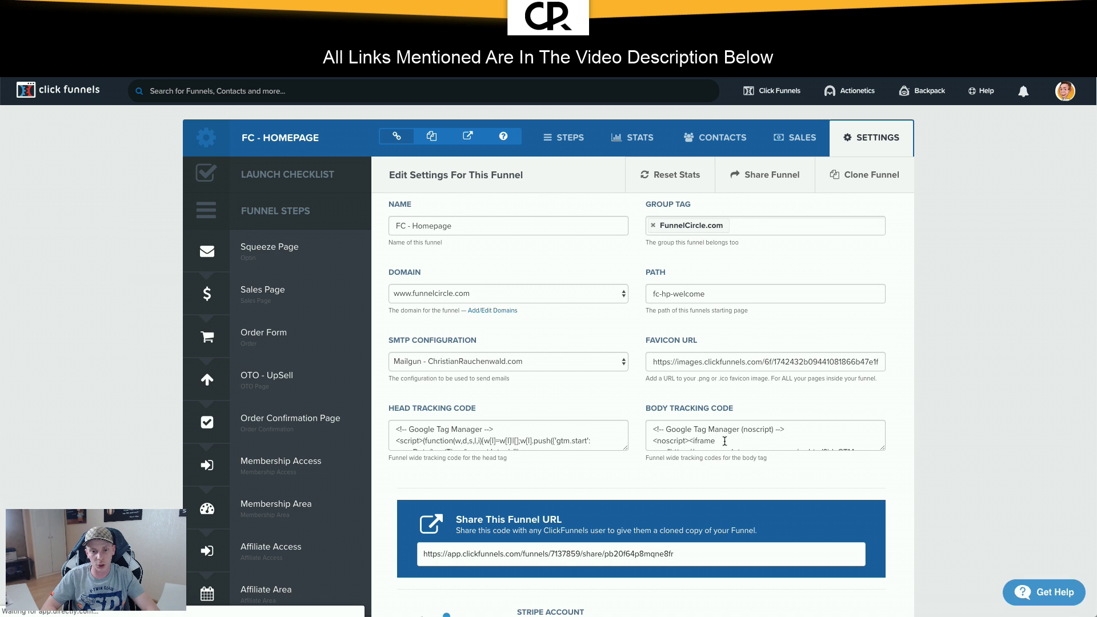
# Step: Review the funnel's GTM tracking code, then go to the Google Analytics home page
pyautogui.scroll(-3, 728, 438)
pyautogui.scroll(3, 728, 438)
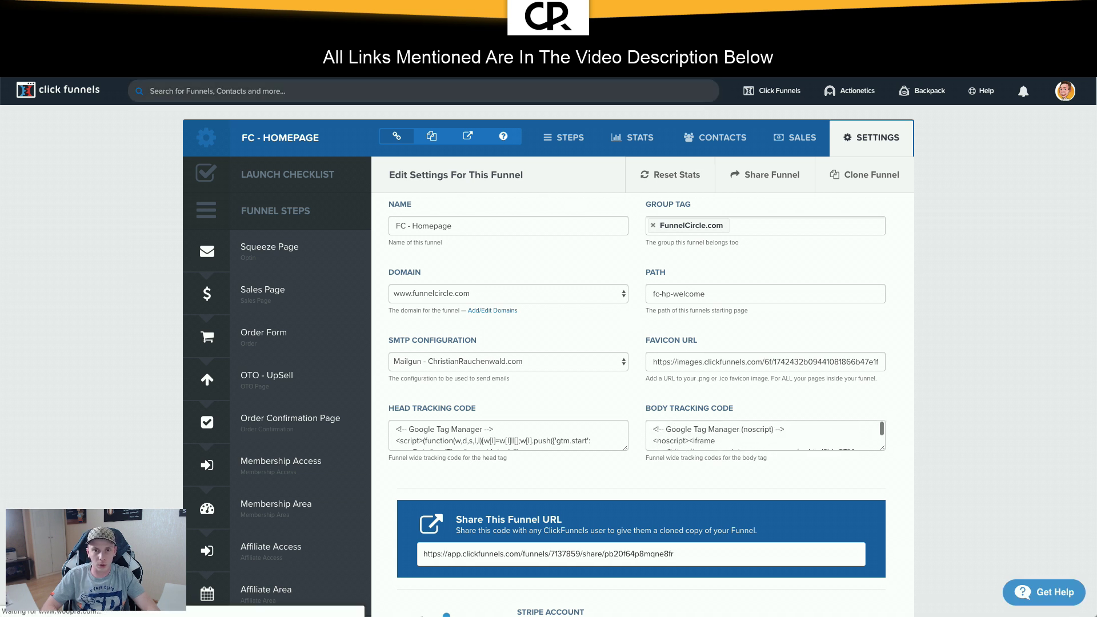
pyautogui.click(457, 24)
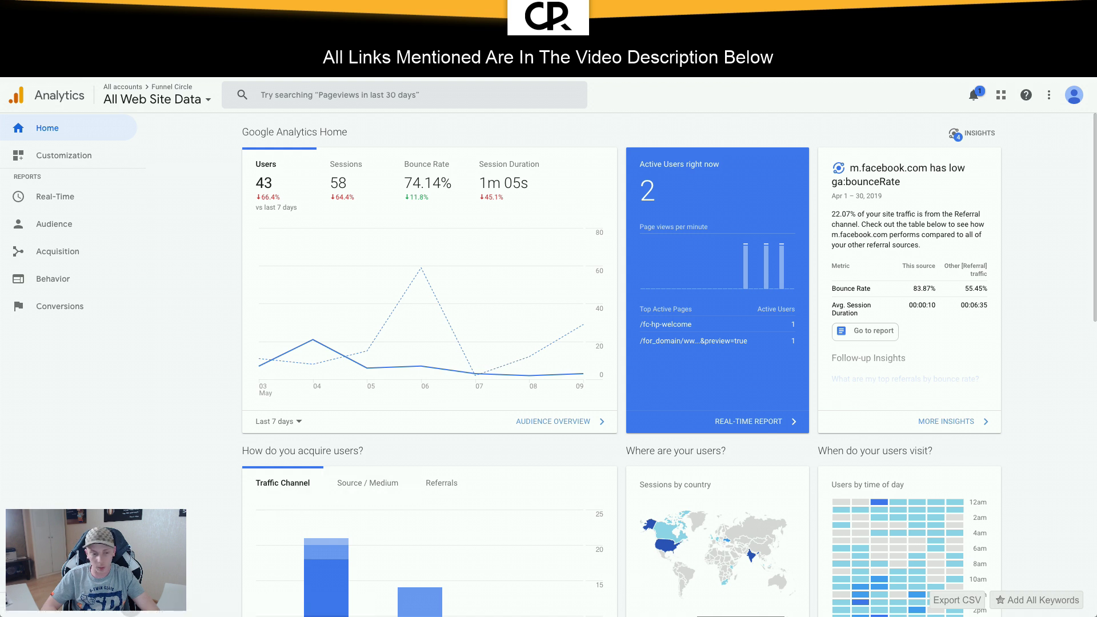
# Step: Open the property's Tracking Code page via Admin > Property Settings > Tracking Info
pyautogui.click(28, 579)
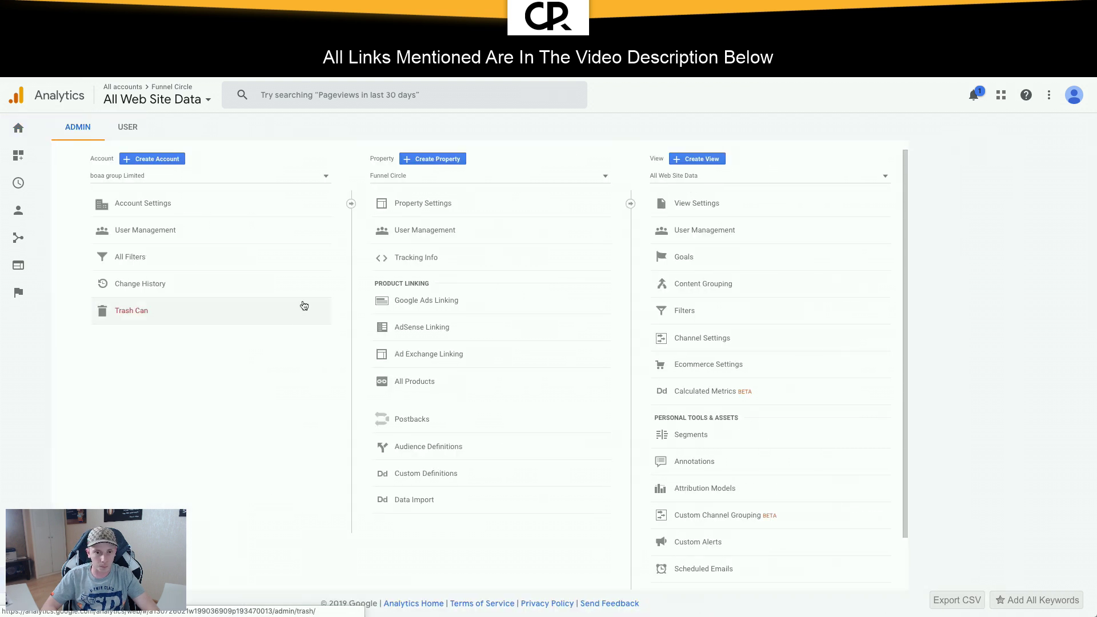
pyautogui.click(449, 206)
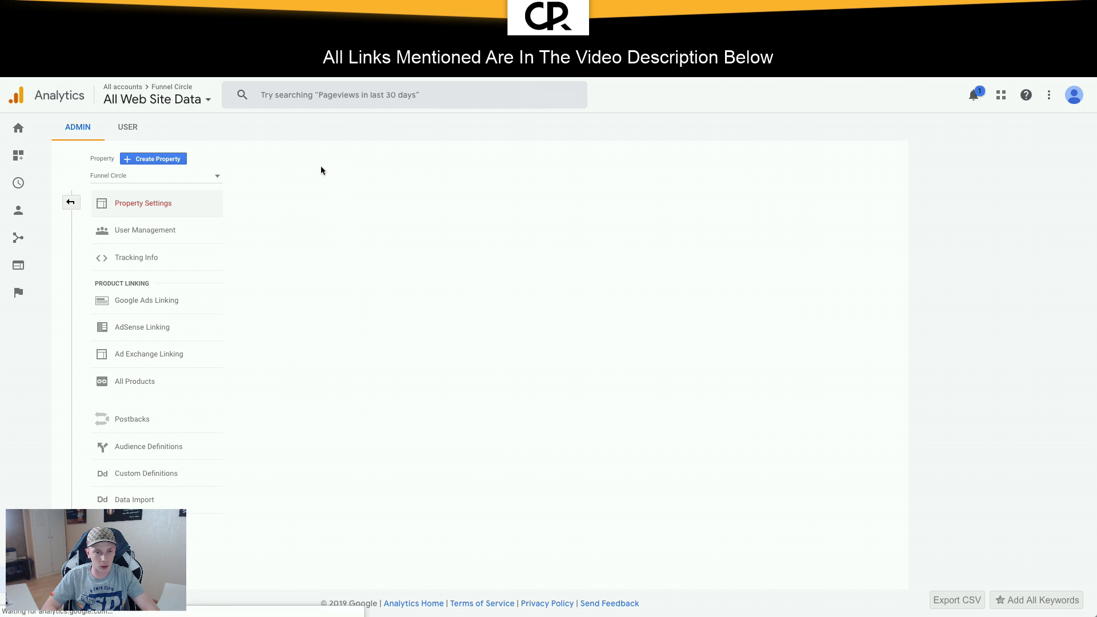
pyautogui.moveTo(296, 229); pyautogui.dragTo(275, 228)
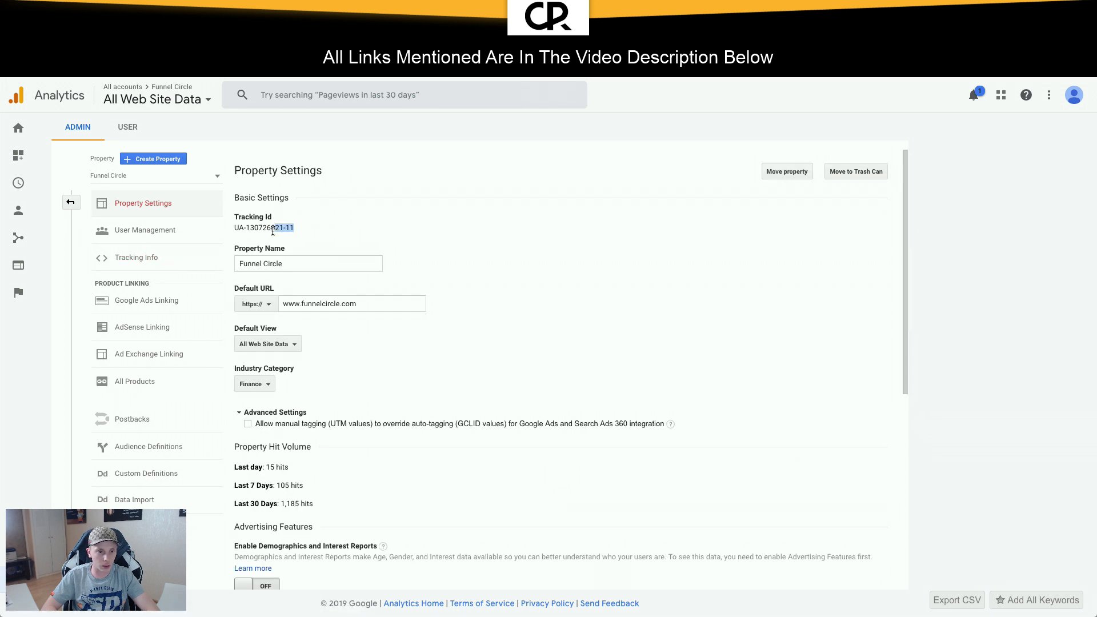
pyautogui.click(174, 262)
pyautogui.click(159, 281)
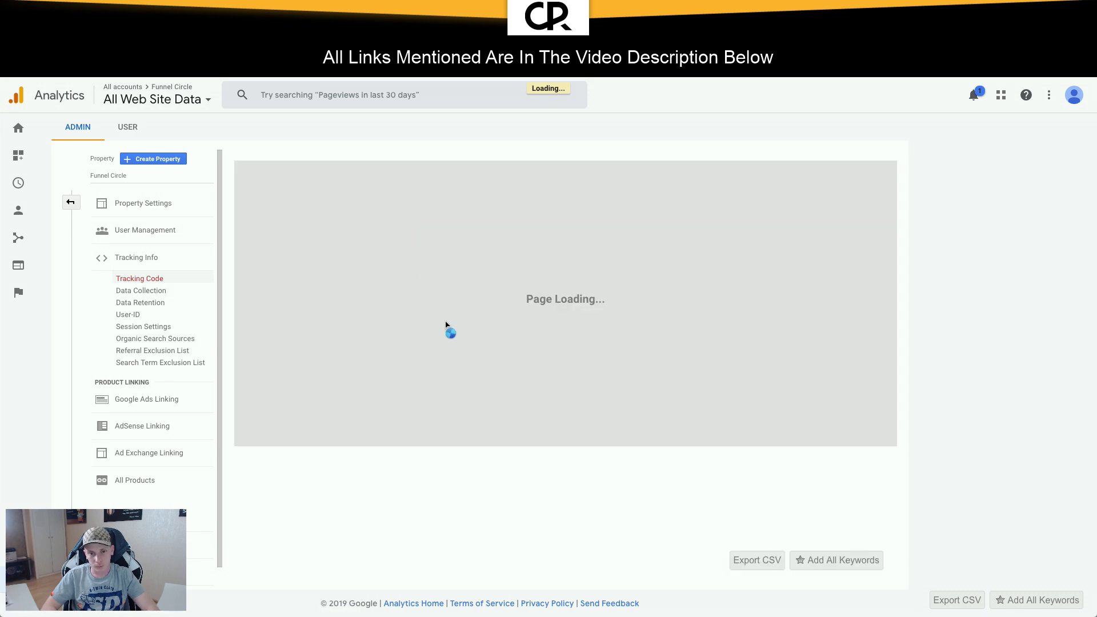
# Step: Copy the whole gtag.js snippet and start a new-tab search for a minifier
pyautogui.click(423, 354)
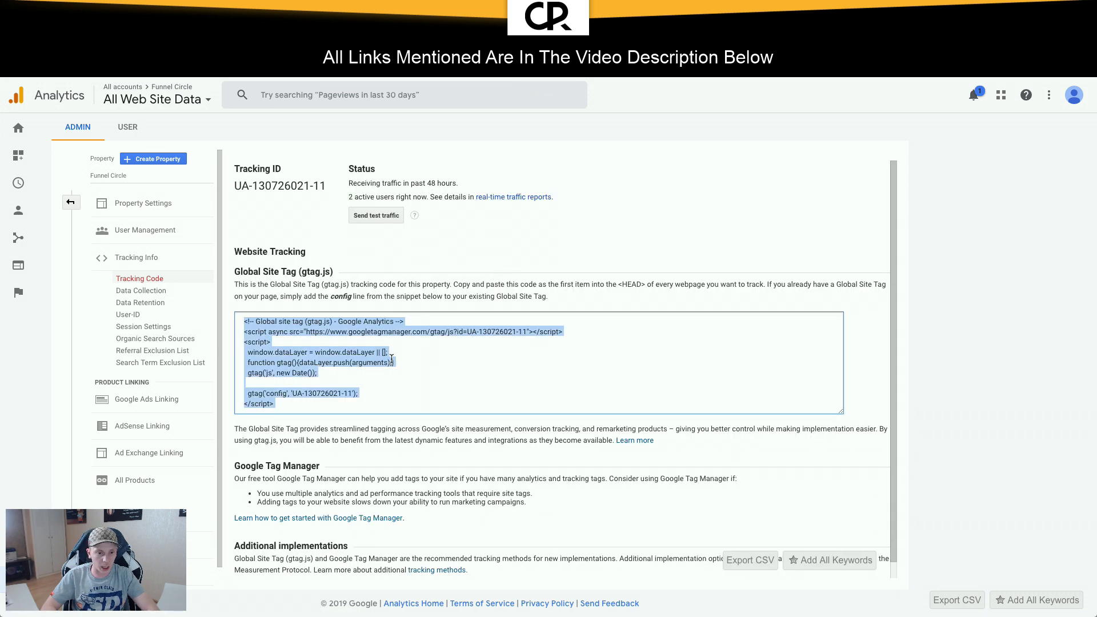
pyautogui.click(380, 371)
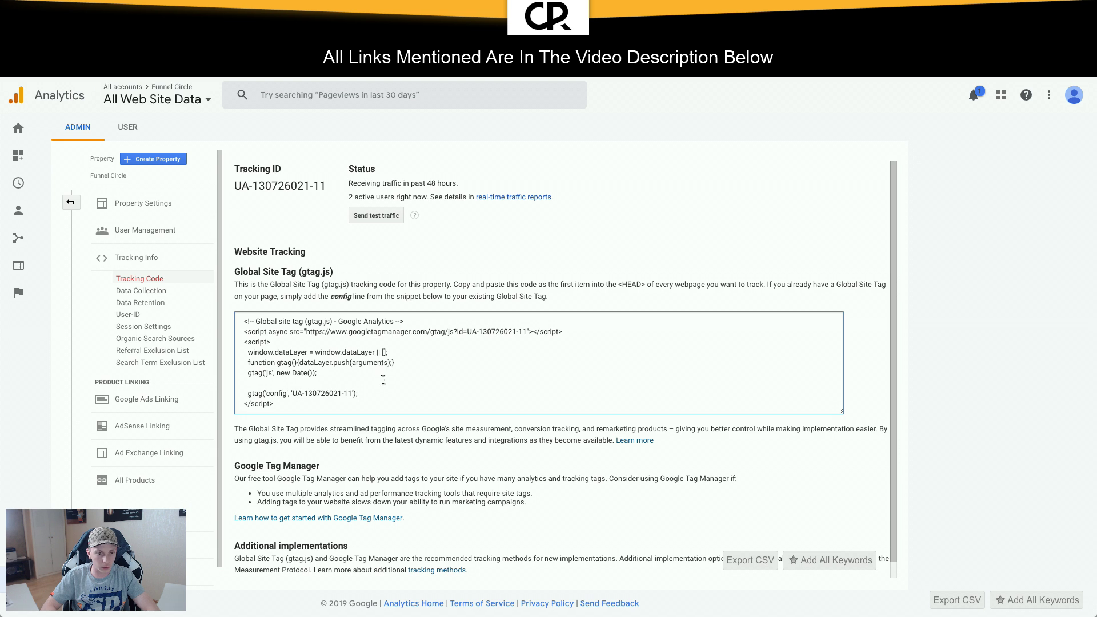
pyautogui.click(383, 380)
pyautogui.hotkey('ctrl', 'c')
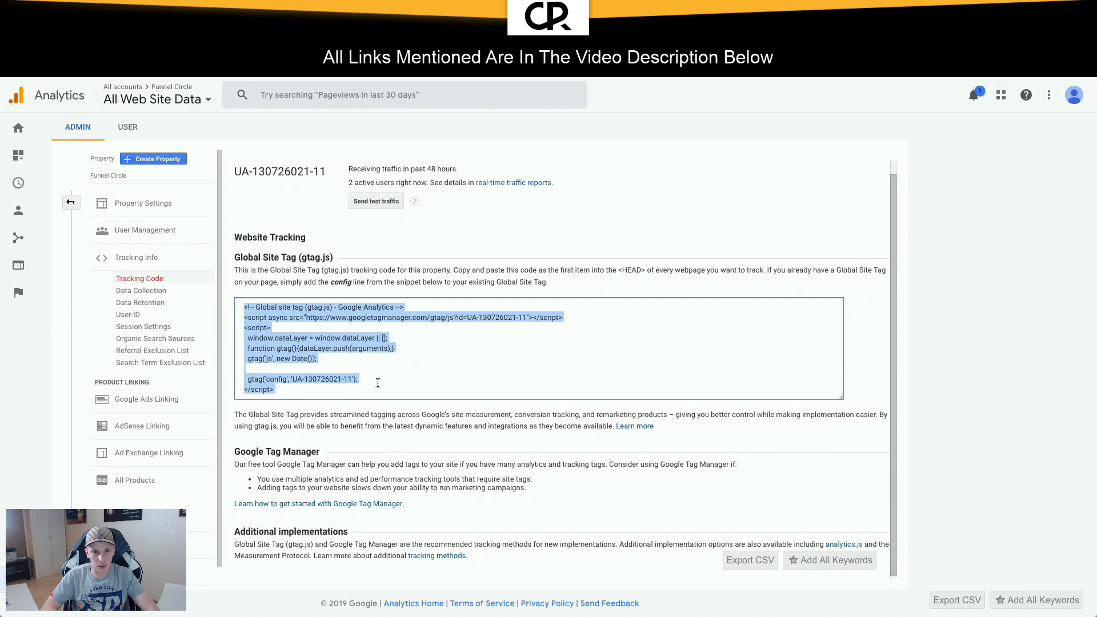
pyautogui.press('super+t')
pyautogui.write('mini')
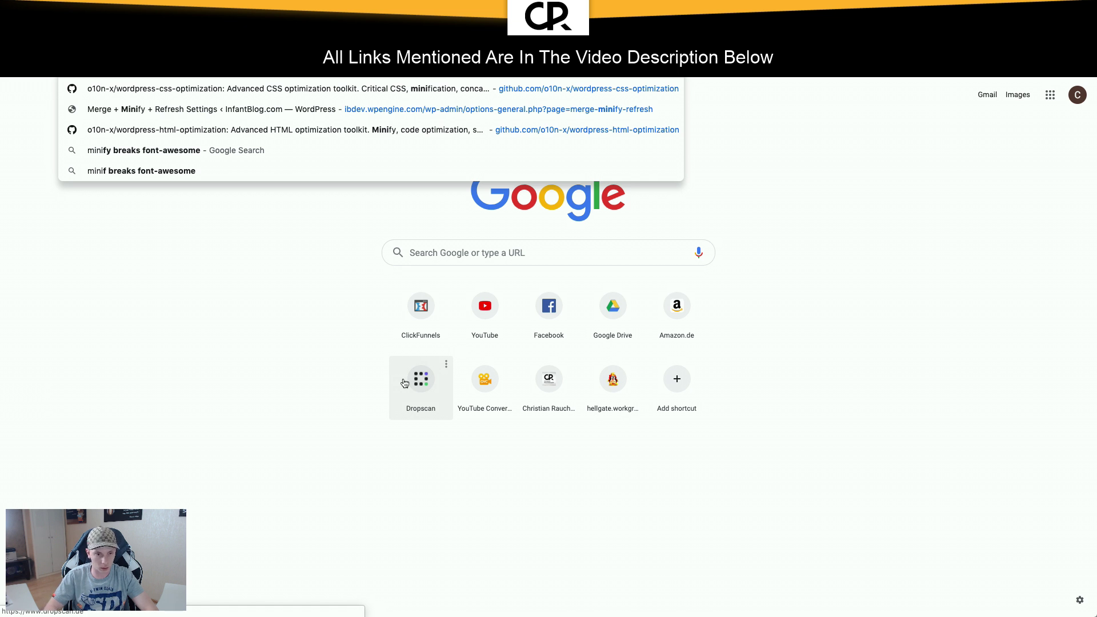
# Step: Open JSCompress, paste the gtag code and try compressing it
pyautogui.press('super+a')
pyautogui.write('jsco')
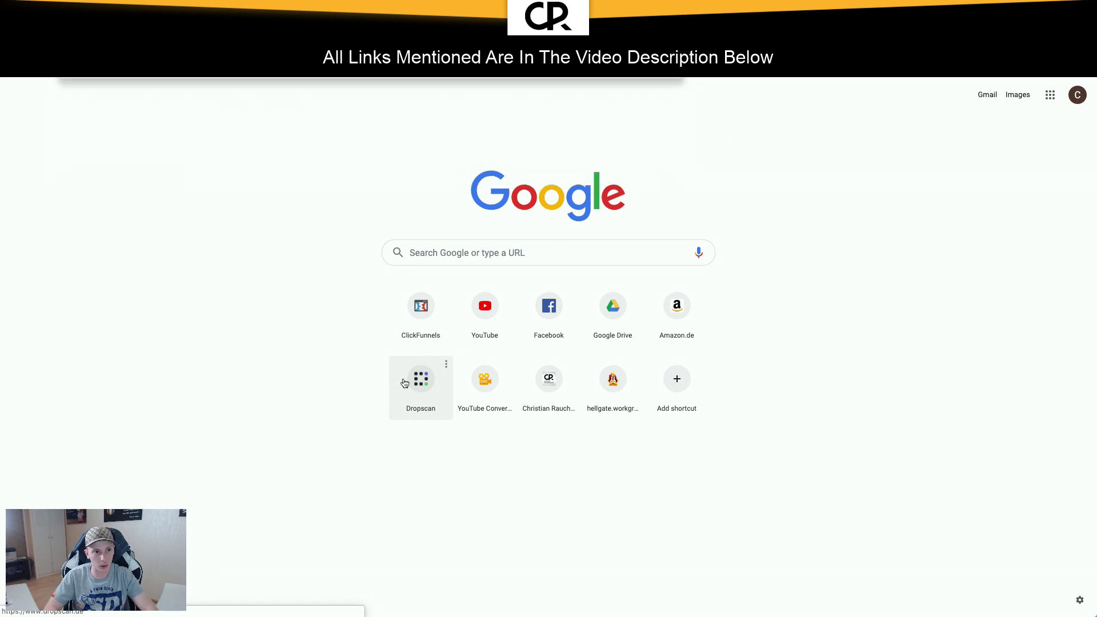
pyautogui.press('Return')
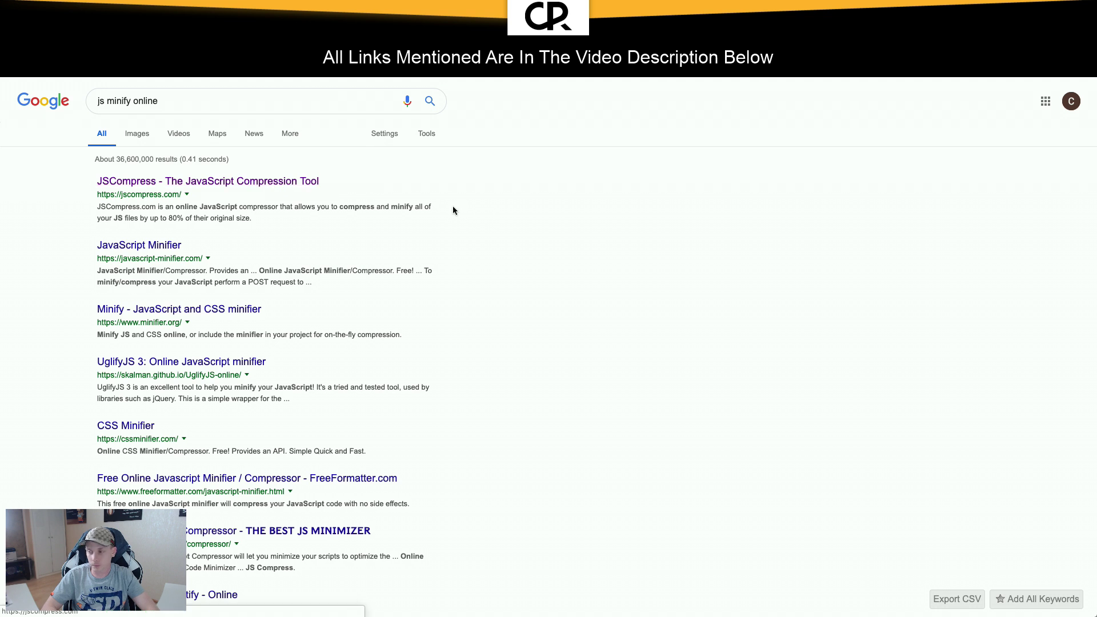
pyautogui.hotkey('ctrl', 'v')
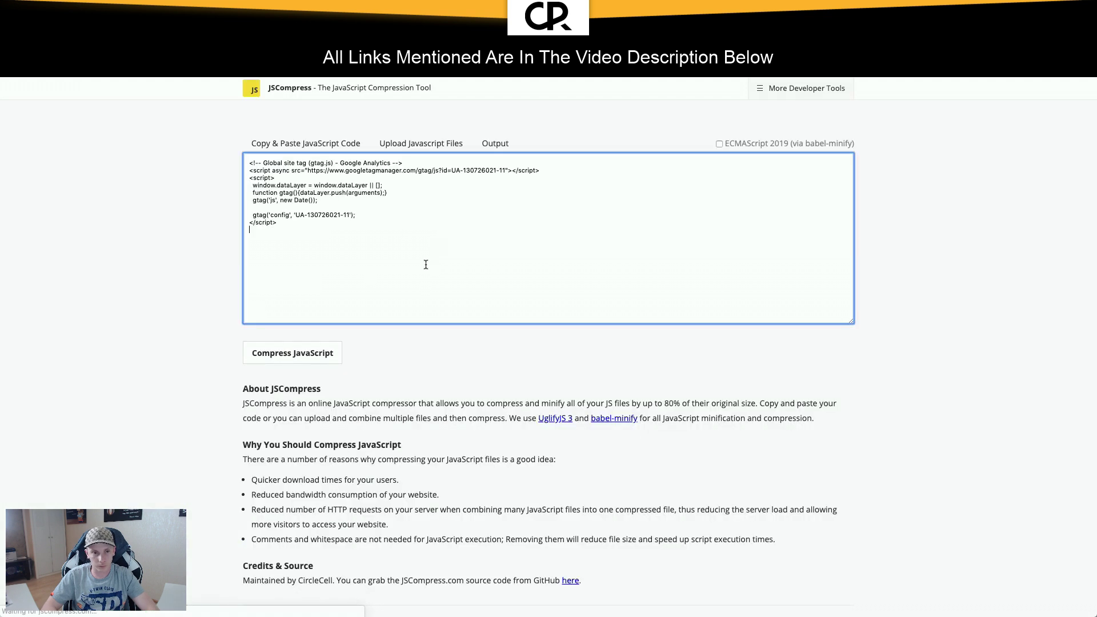
pyautogui.click(302, 354)
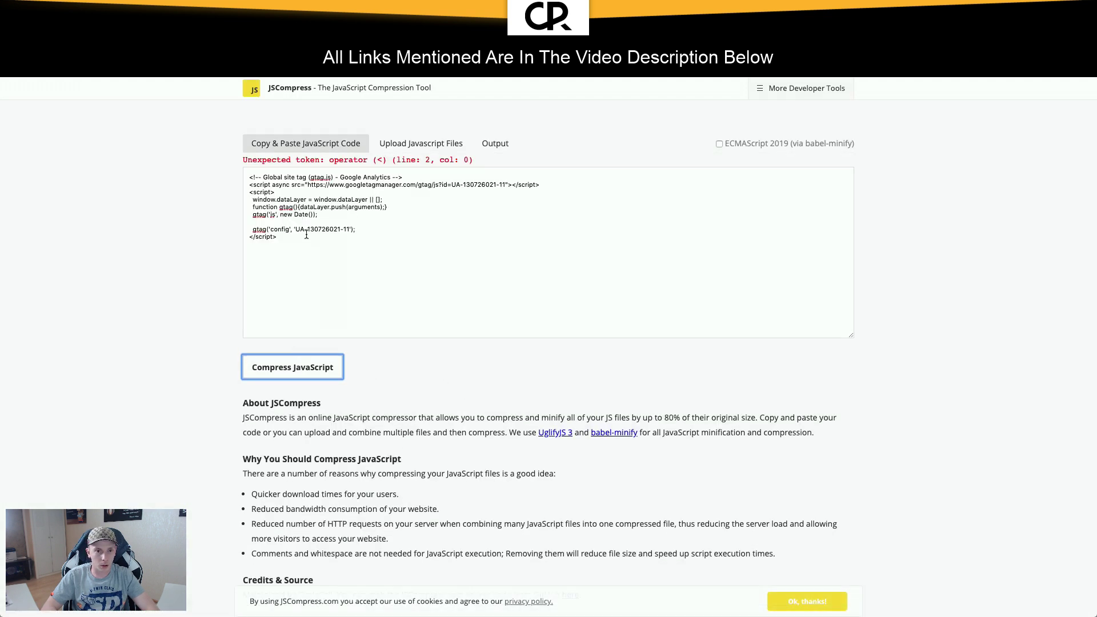
# Step: Delete the HTML comment and opening script-tag lines, then recompress the gtag code
pyautogui.moveTo(403, 177); pyautogui.dragTo(249, 177)
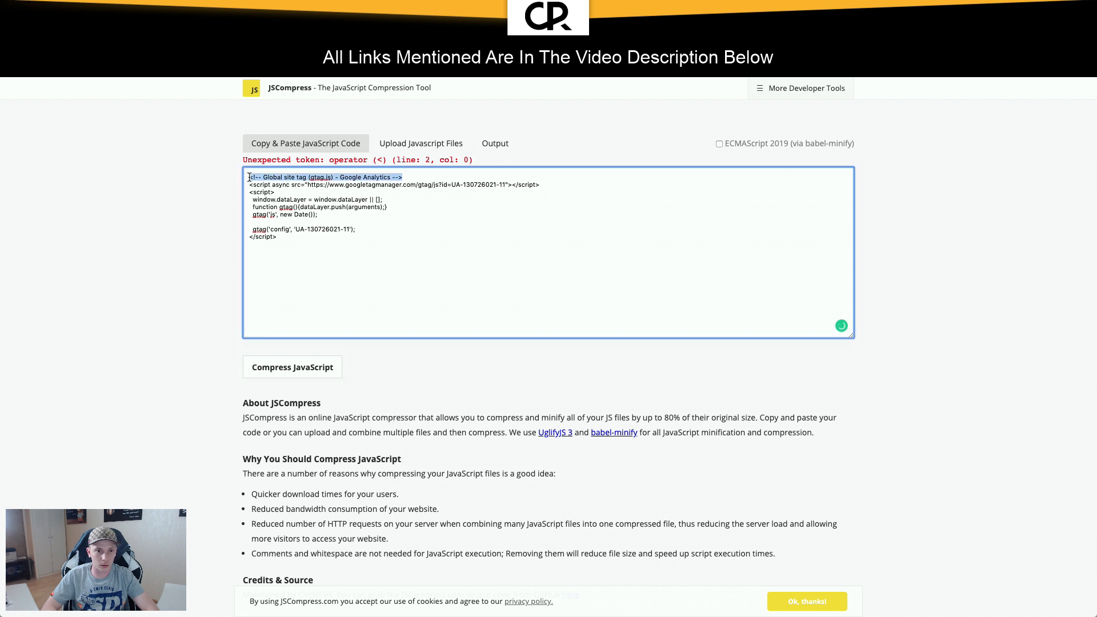
pyautogui.press('BackSpace')
pyautogui.click(292, 352)
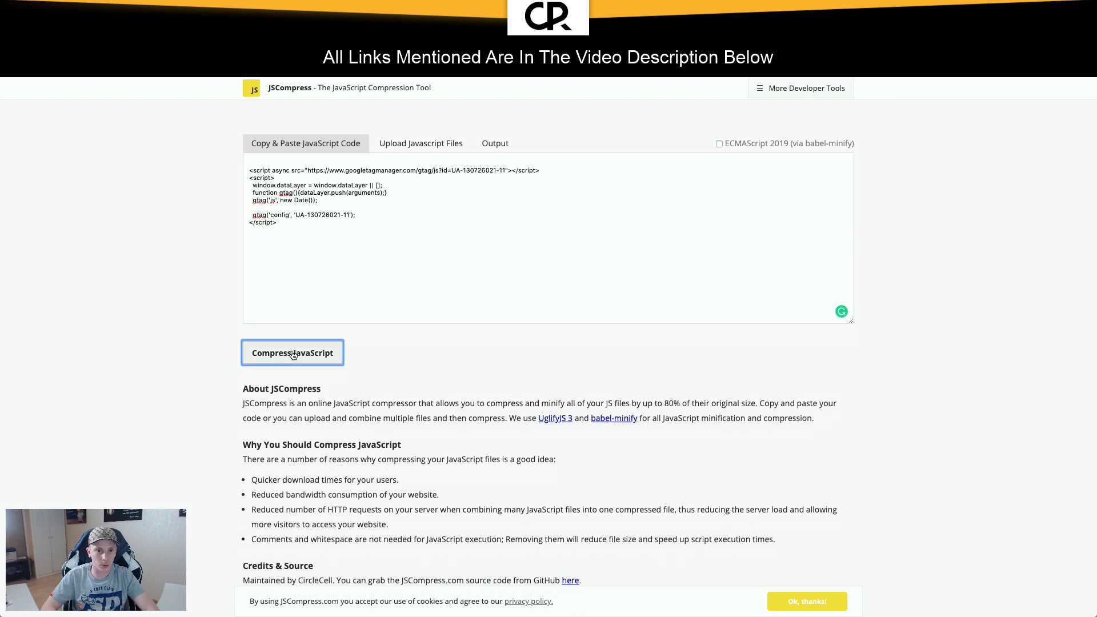
pyautogui.moveTo(276, 192); pyautogui.dragTo(222, 185)
pyautogui.press('BackSpace')
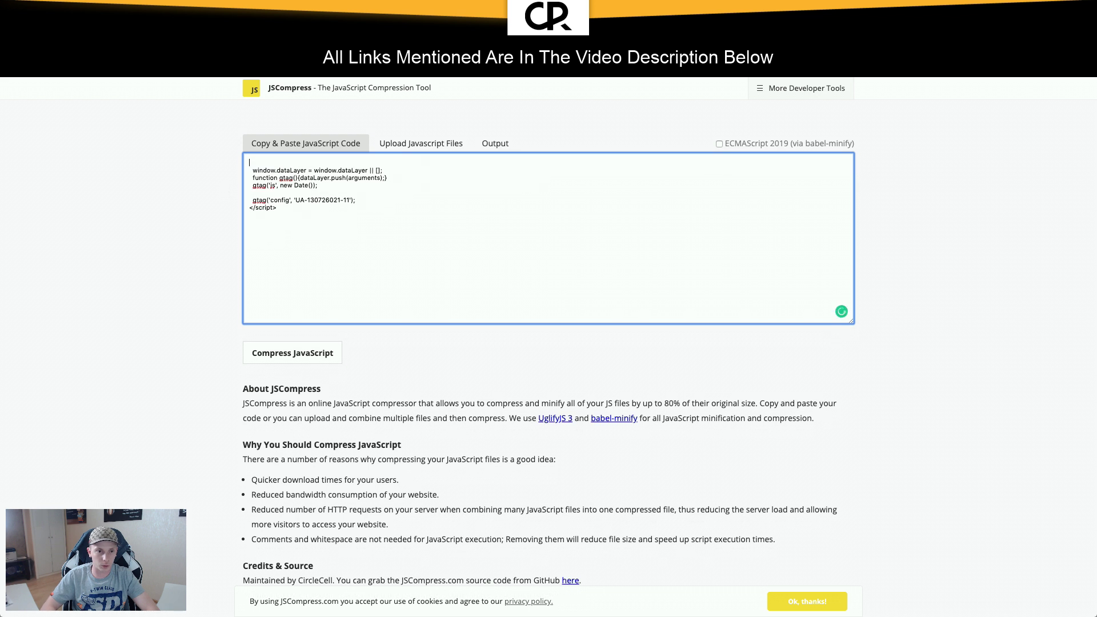
pyautogui.click(293, 352)
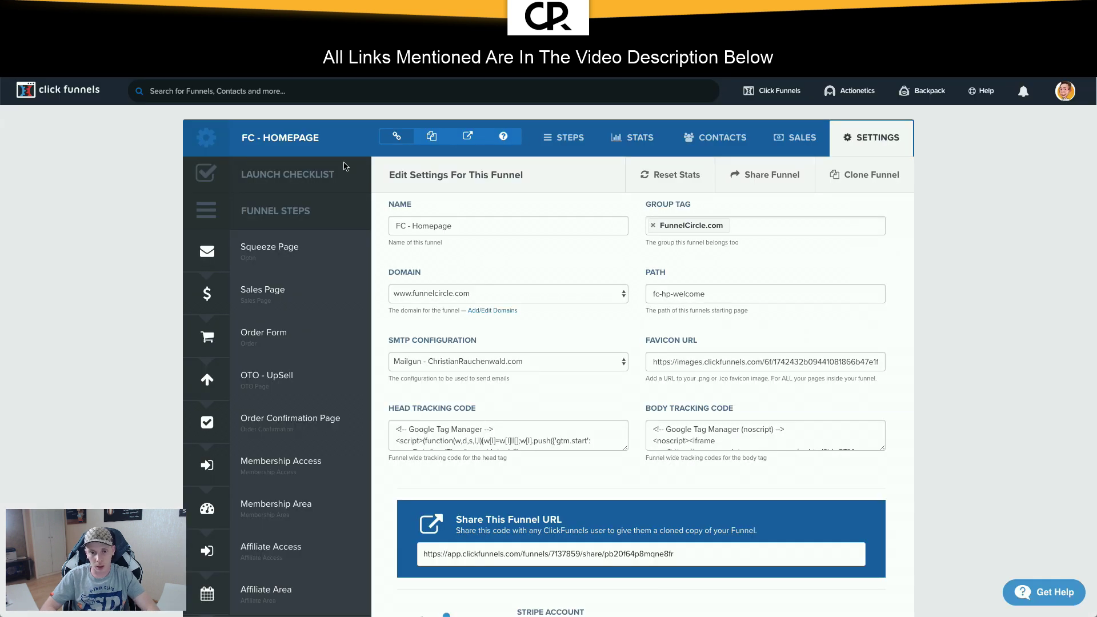
# Step: Enlarge the Head Tracking Code box to view the full Tag Manager script, then open Squeeze Page
pyautogui.scroll(-2, 621, 455)
pyautogui.moveTo(625, 344); pyautogui.dragTo(631, 521)
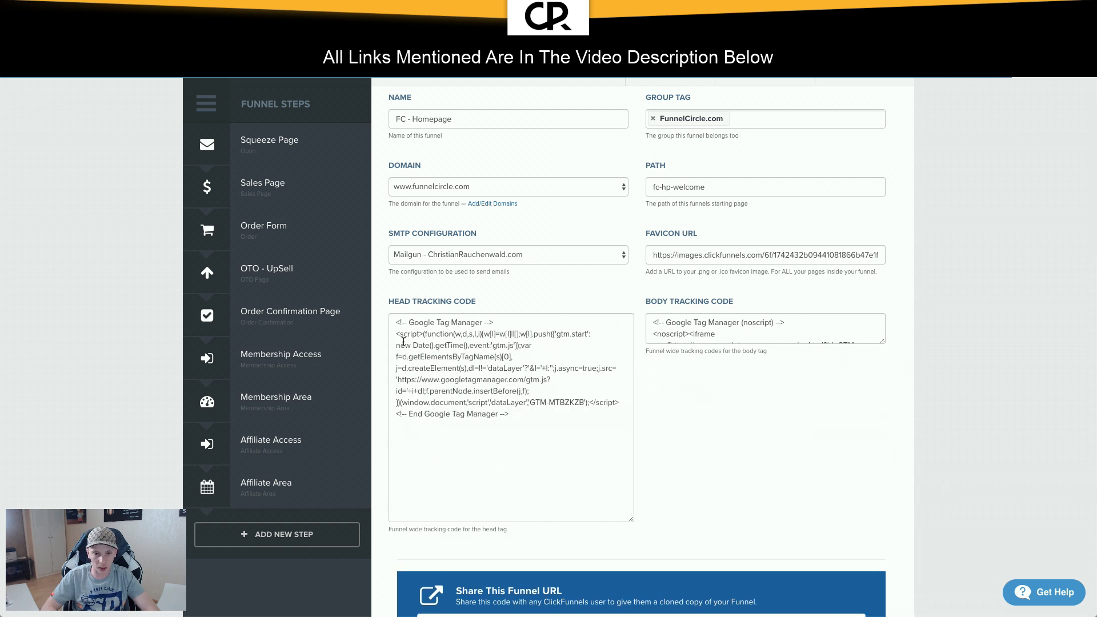
pyautogui.moveTo(435, 335); pyautogui.dragTo(560, 380)
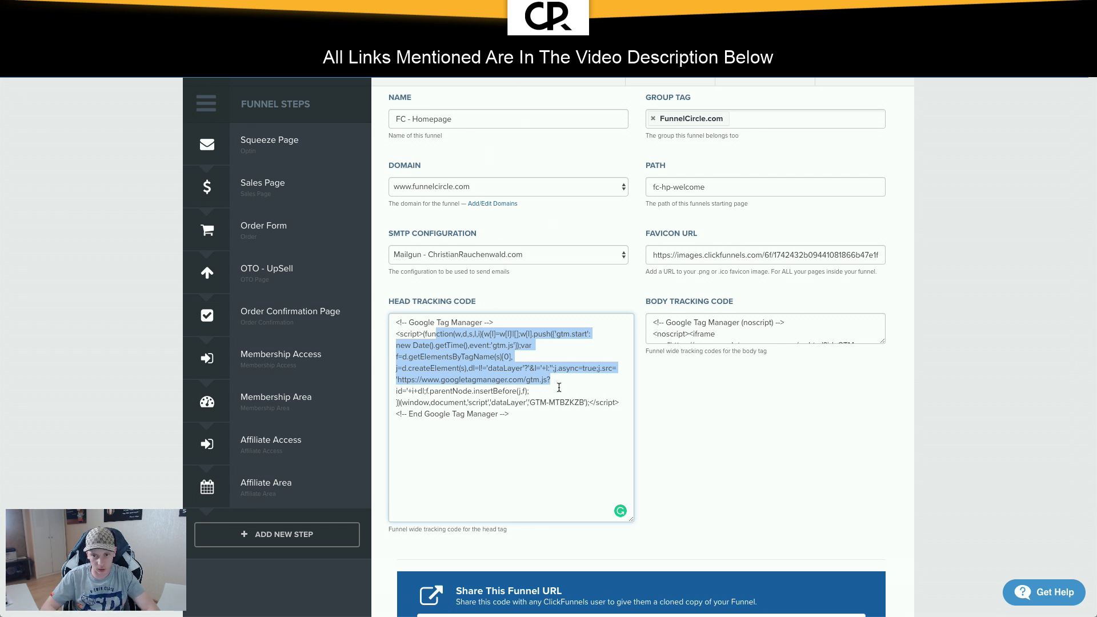
pyautogui.scroll(2, 558, 387)
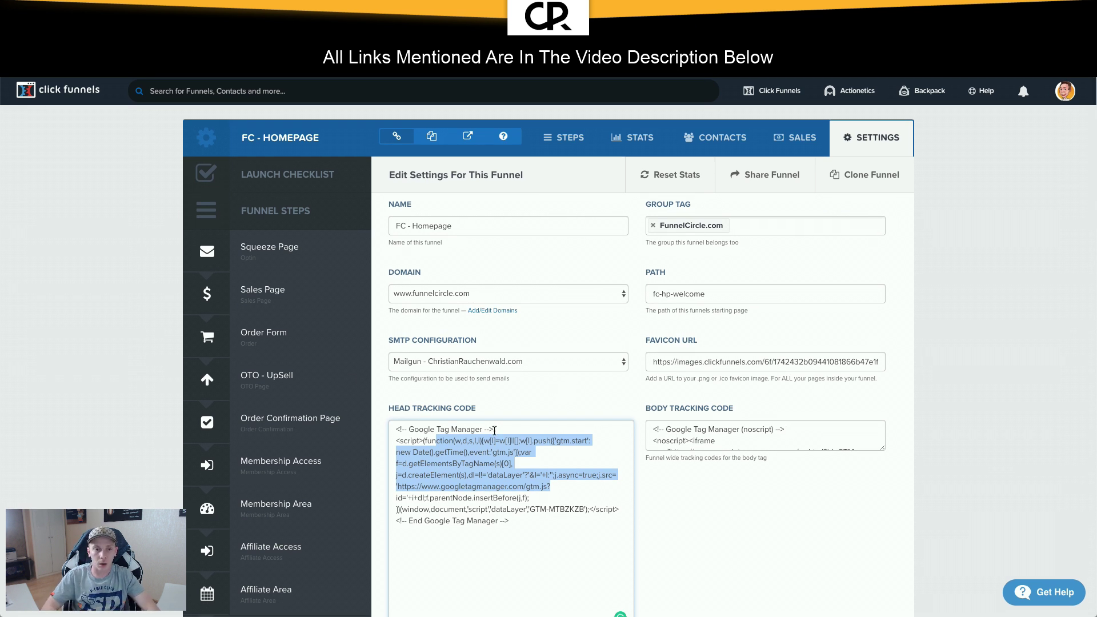
pyautogui.click(300, 247)
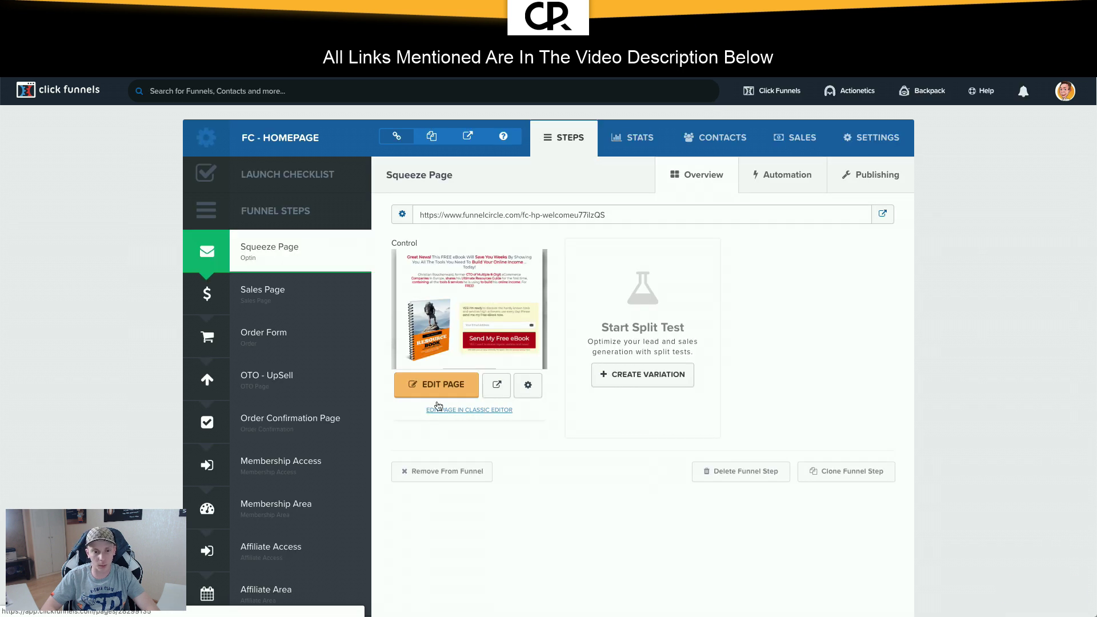
# Step: In the Squeeze Page editor, check the empty page tracking code and open the book image's settings
pyautogui.click(443, 393)
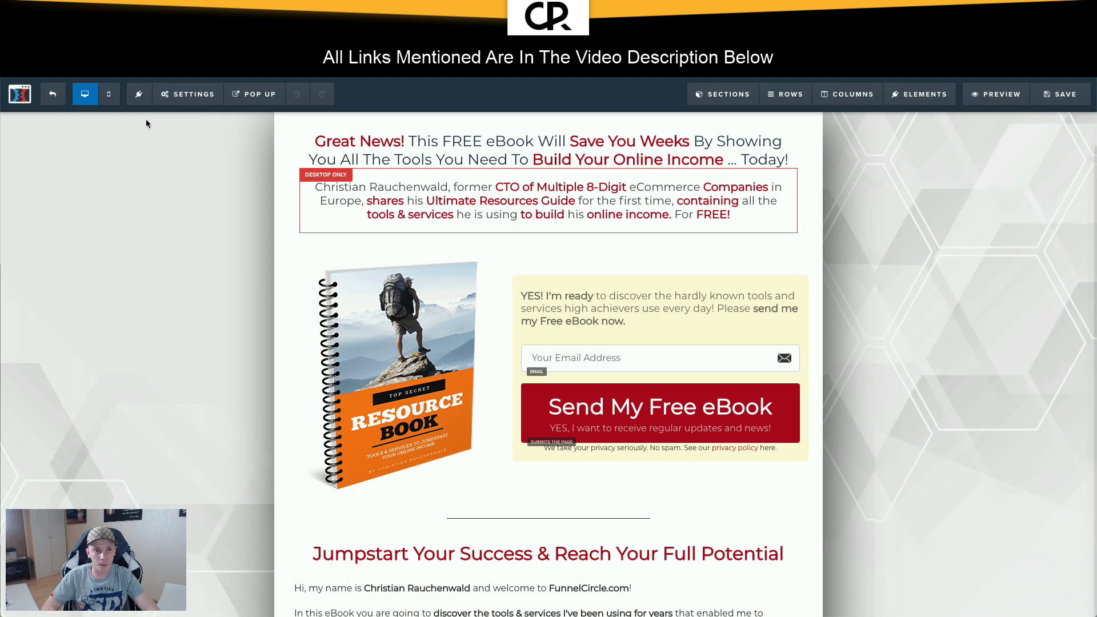
pyautogui.moveTo(172, 103)
pyautogui.click(202, 166)
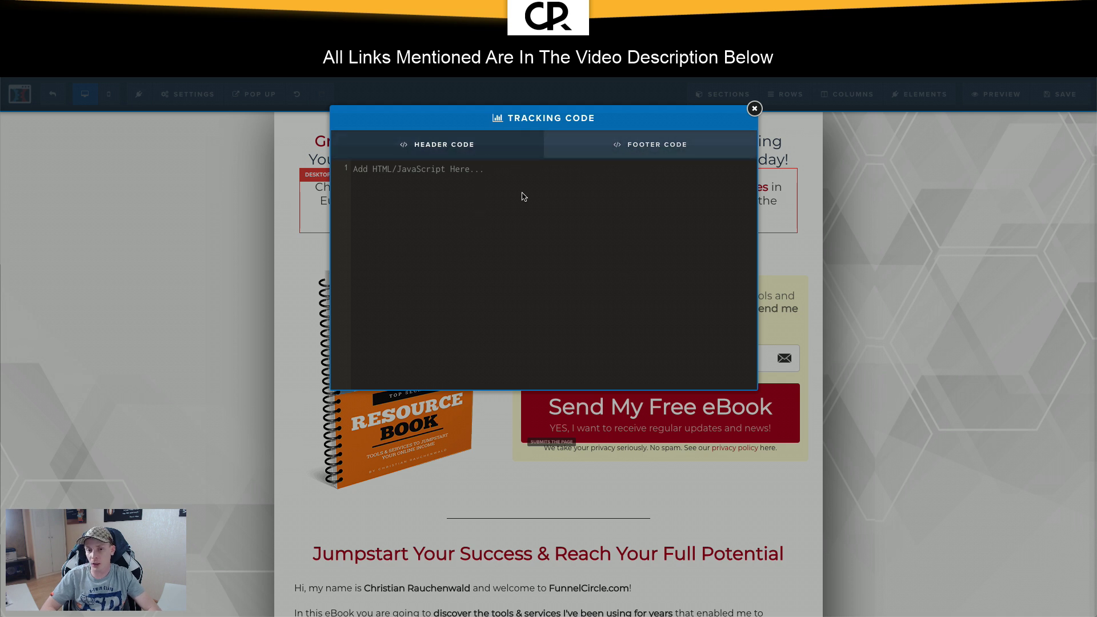
pyautogui.click(754, 108)
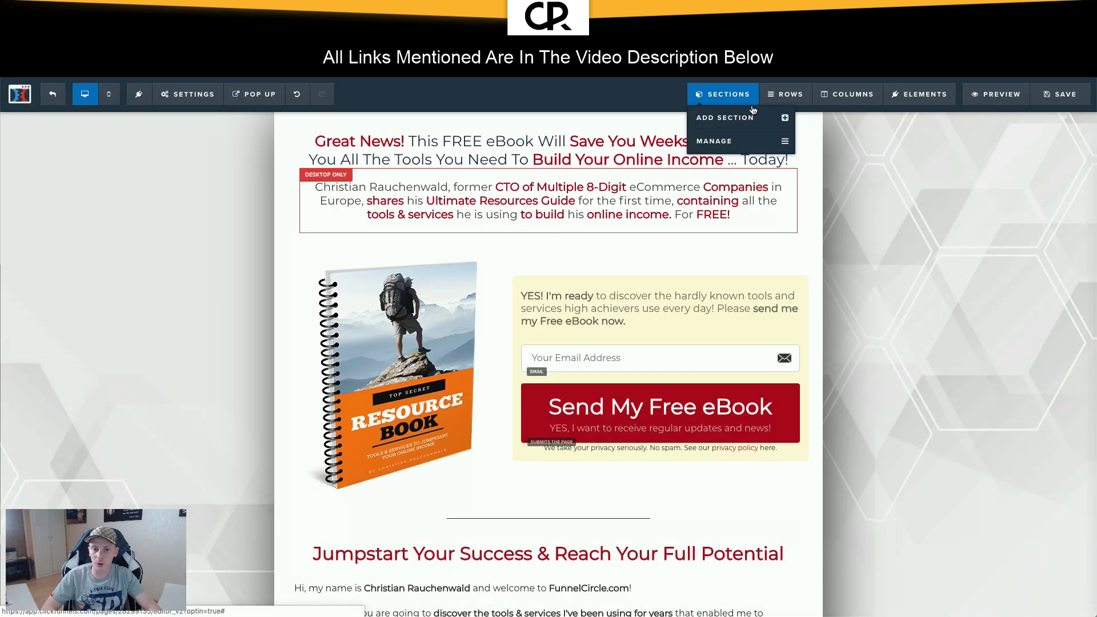
pyautogui.click(392, 337)
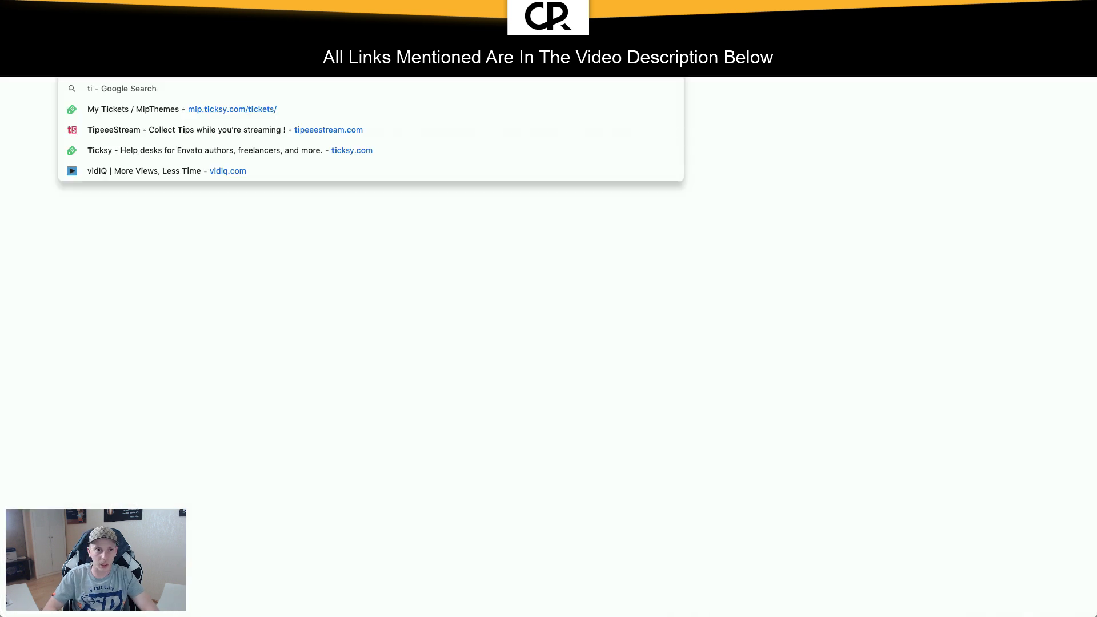
pyautogui.press('Return')
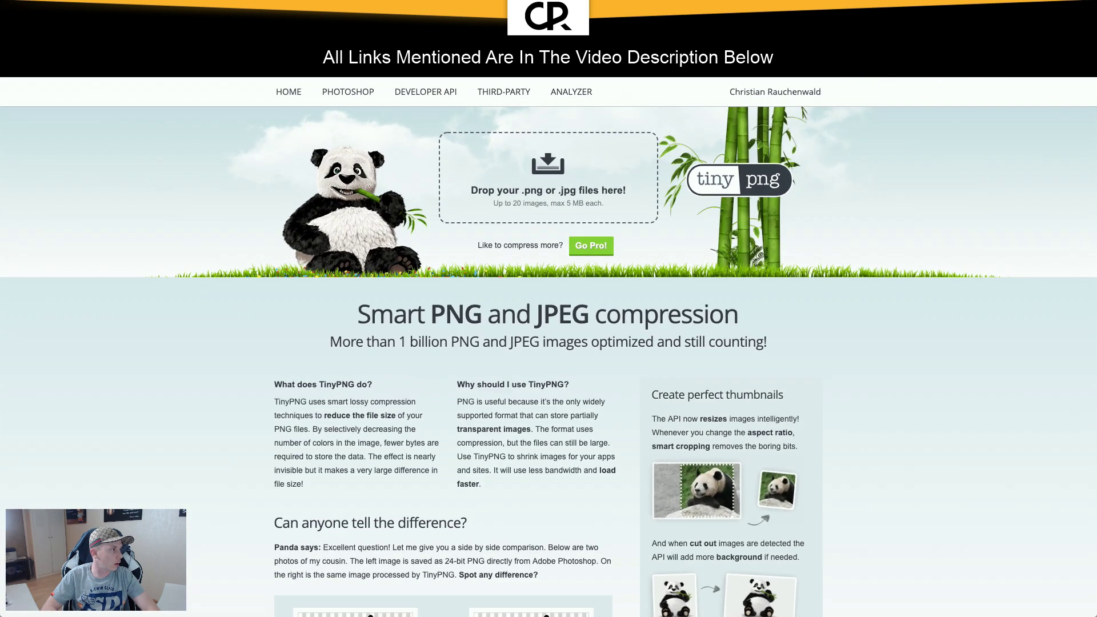
# Step: Drop EP30.png onto TinyPNG, shrinking it from 192.2 KB to 84.8 KB
pyautogui.moveTo(3, 180); pyautogui.dragTo(509, 199)
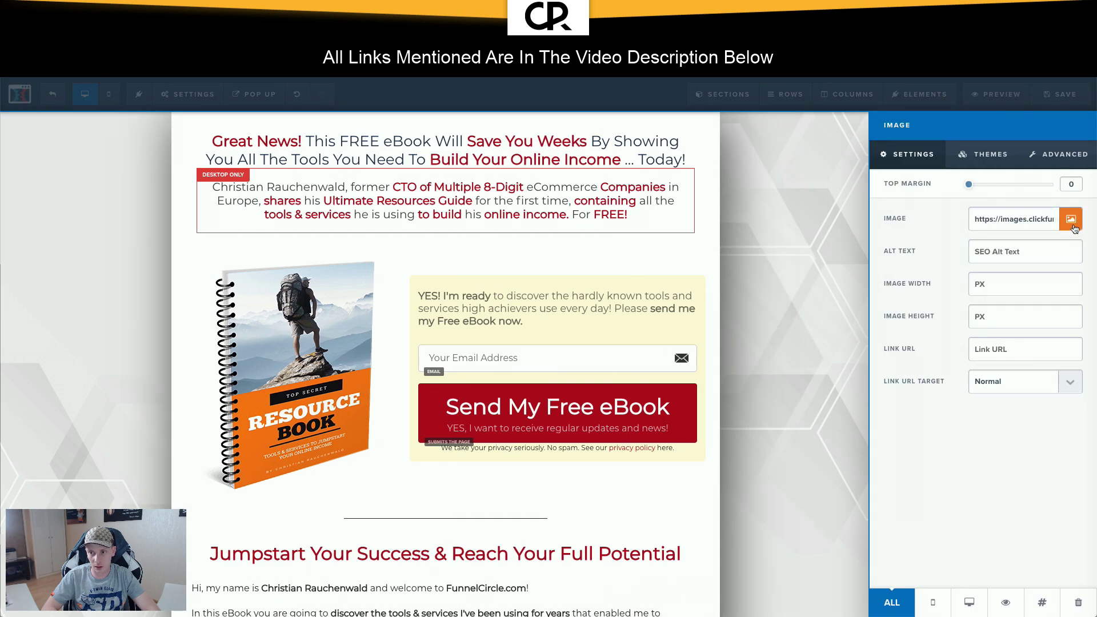
# Step: Cancel the Uploaded Images library and image settings, then exit the Squeeze Page editor unsaved
pyautogui.click(1074, 227)
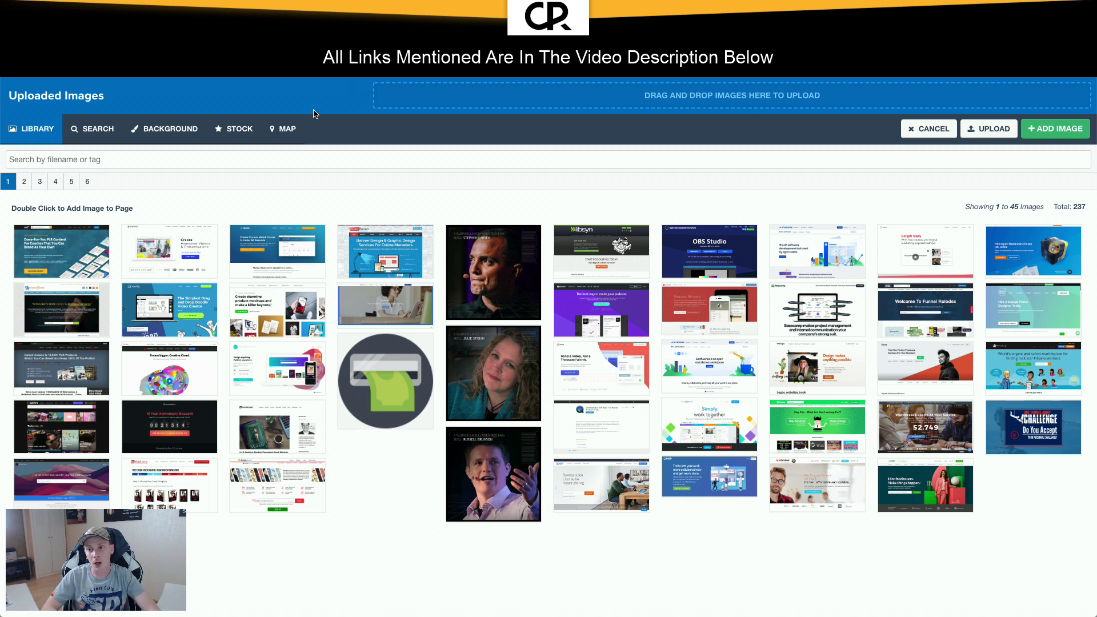
pyautogui.click(943, 128)
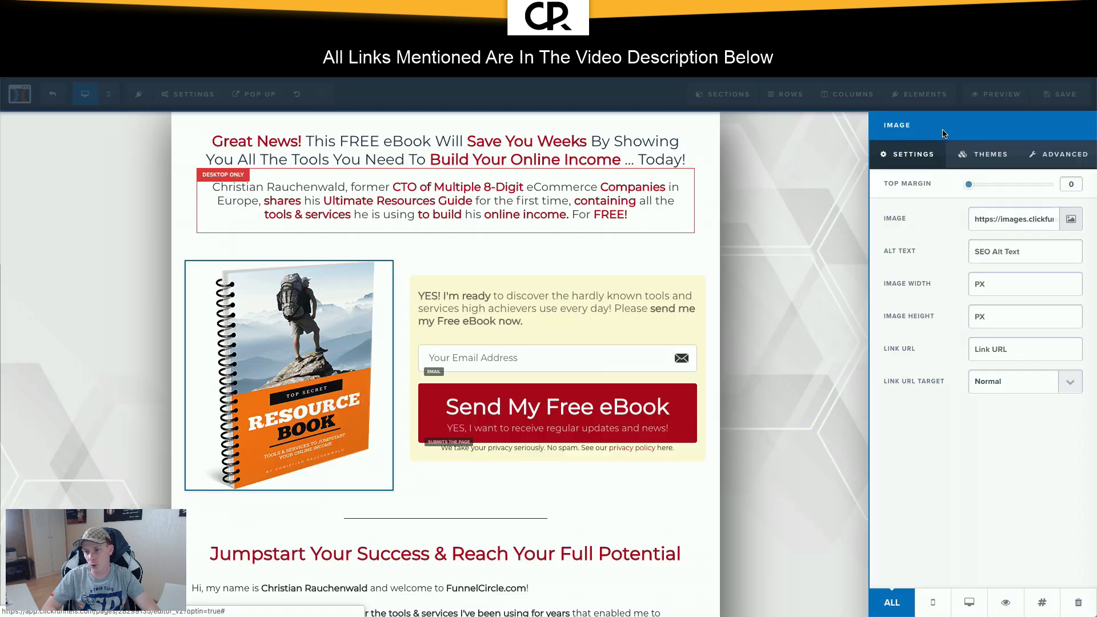
pyautogui.click(692, 198)
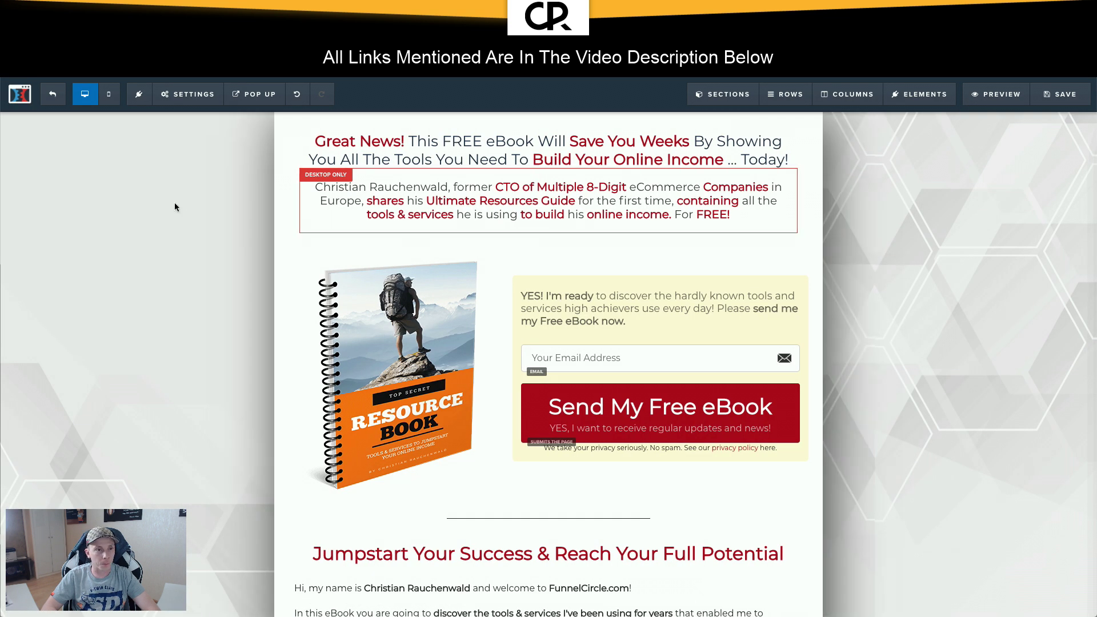
pyautogui.click(53, 96)
pyautogui.click(638, 214)
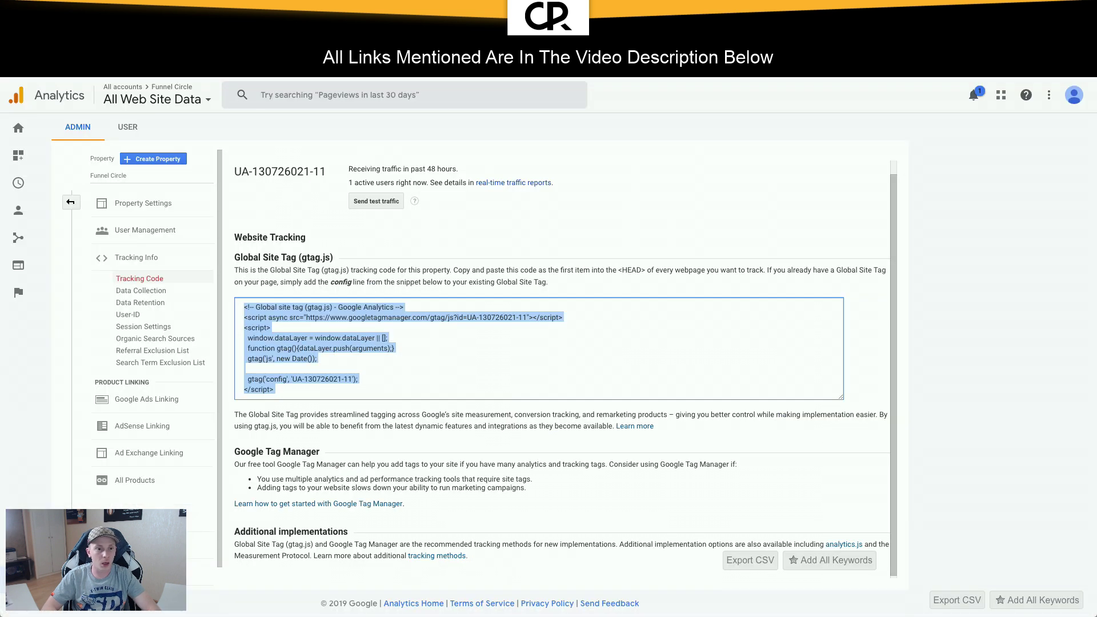
# Step: Select the Tracking Id in Property Settings and return to Tag Manager's unfinished tag
pyautogui.click(143, 204)
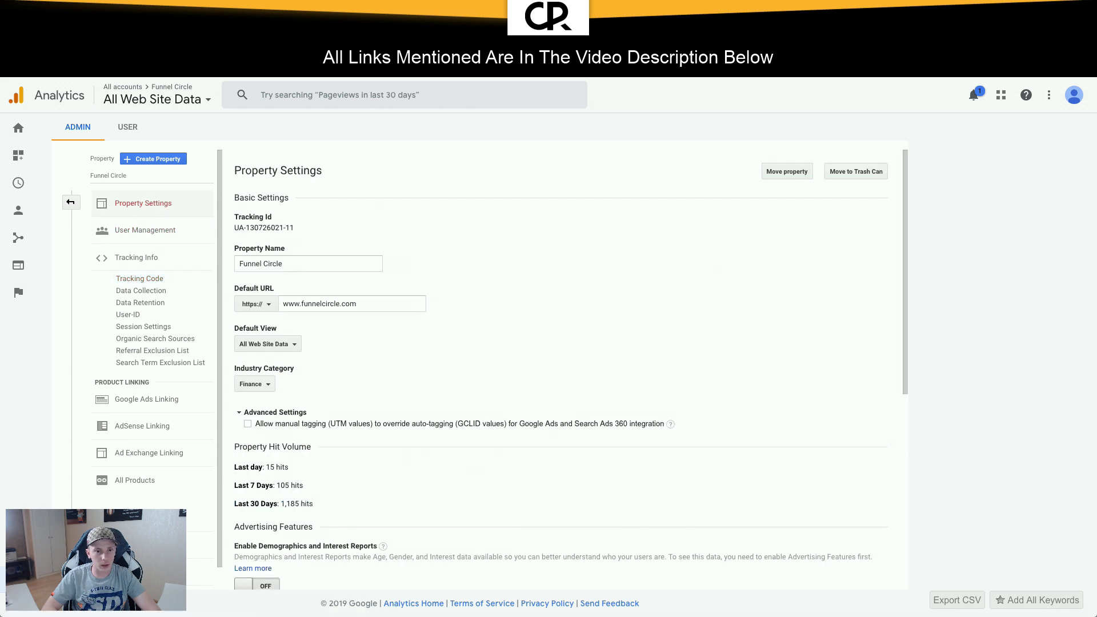
pyautogui.moveTo(301, 231); pyautogui.dragTo(237, 229)
pyautogui.hotkey('ctrl', 'c')
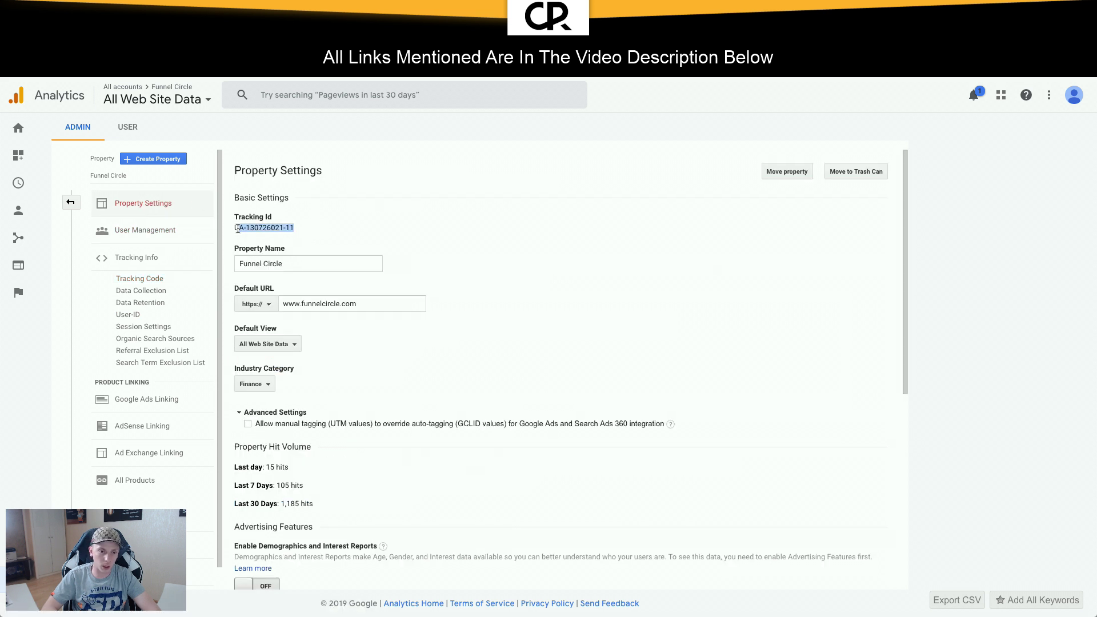
pyautogui.hotkey('ctrl', 'shift', 'Tab')
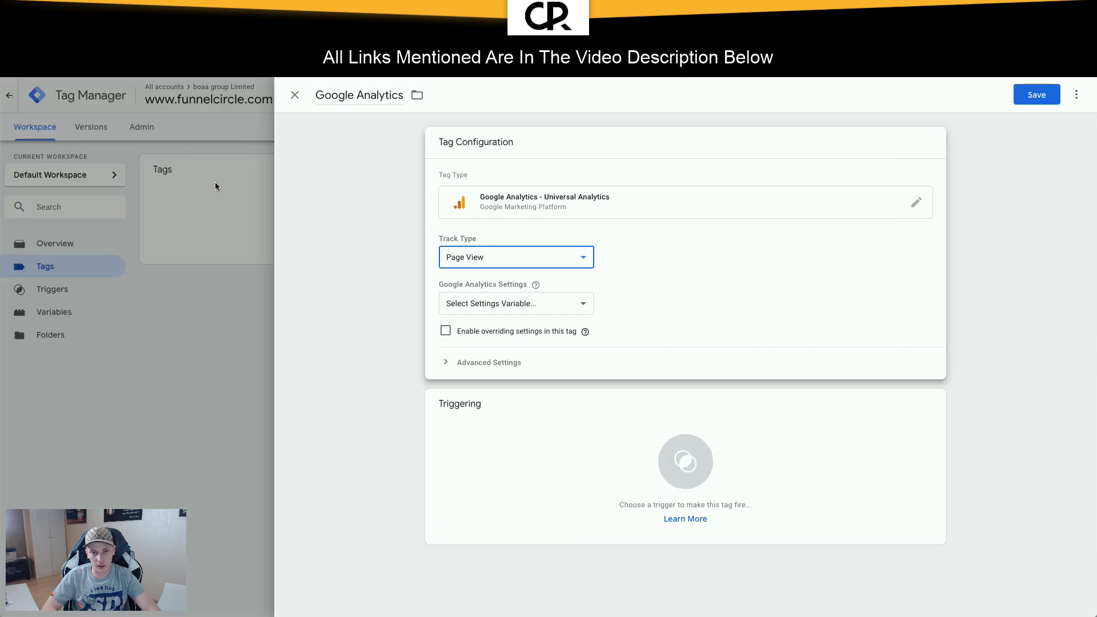
pyautogui.click(202, 259)
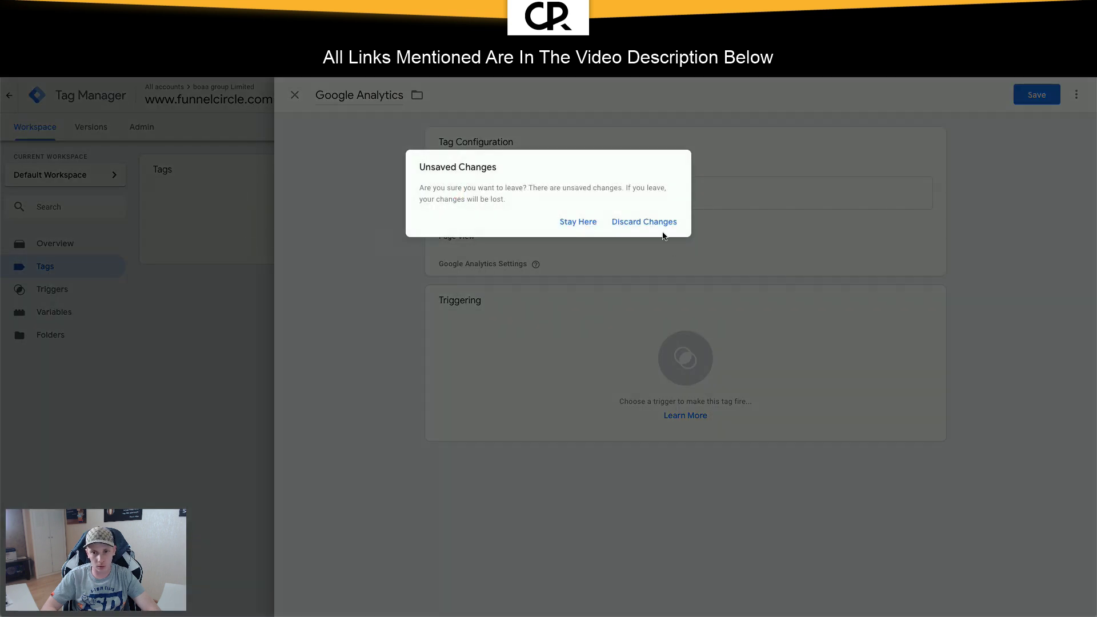
pyautogui.click(645, 226)
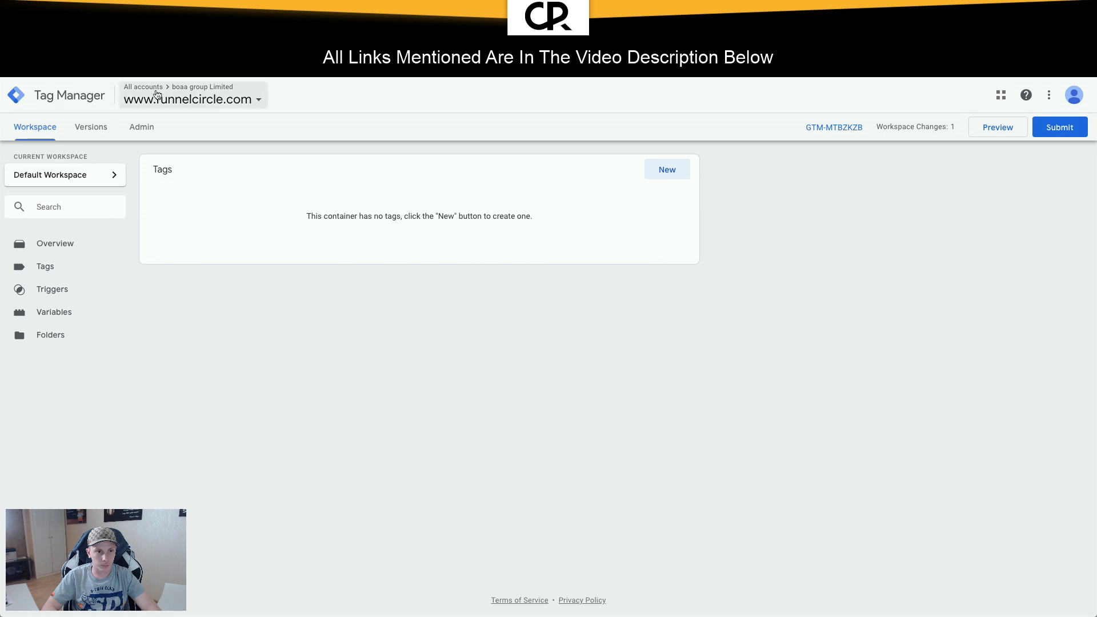
pyautogui.click(204, 97)
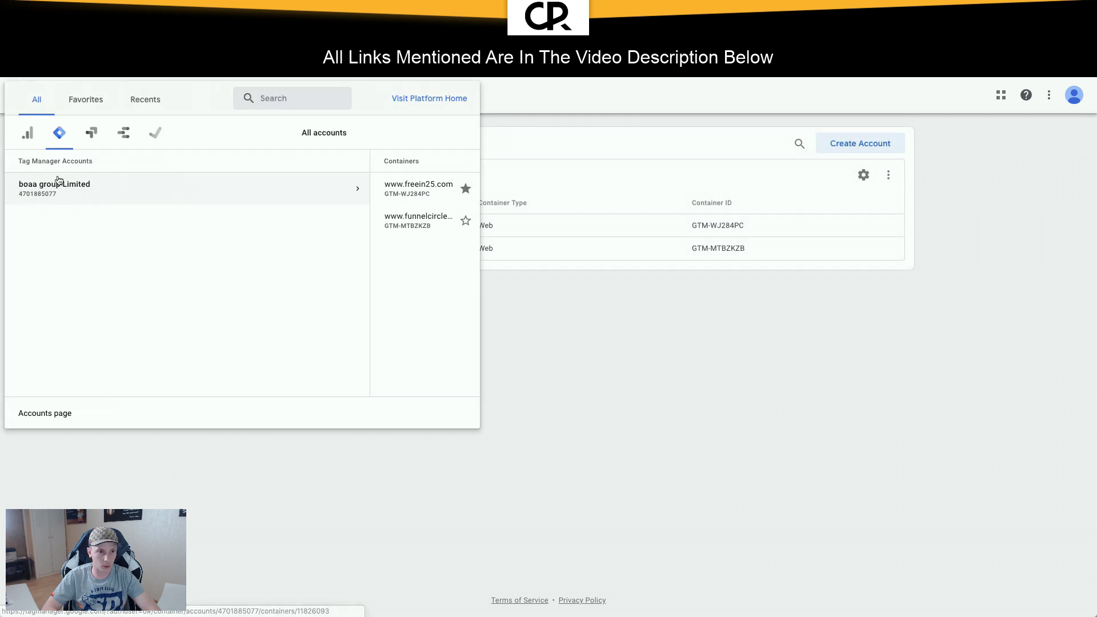
pyautogui.click(241, 538)
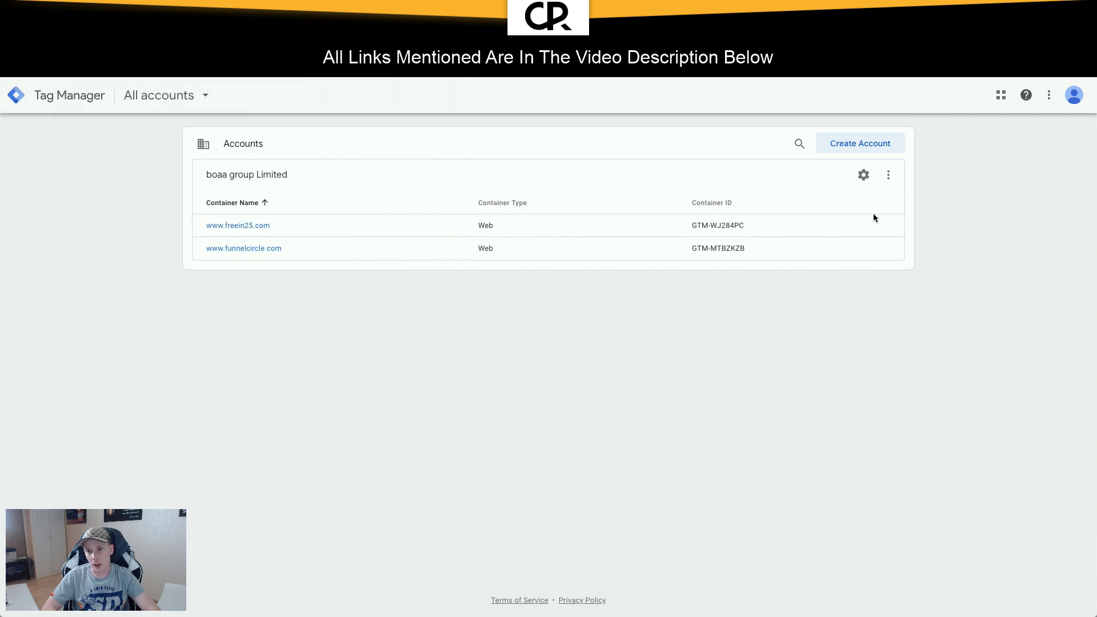
pyautogui.click(863, 176)
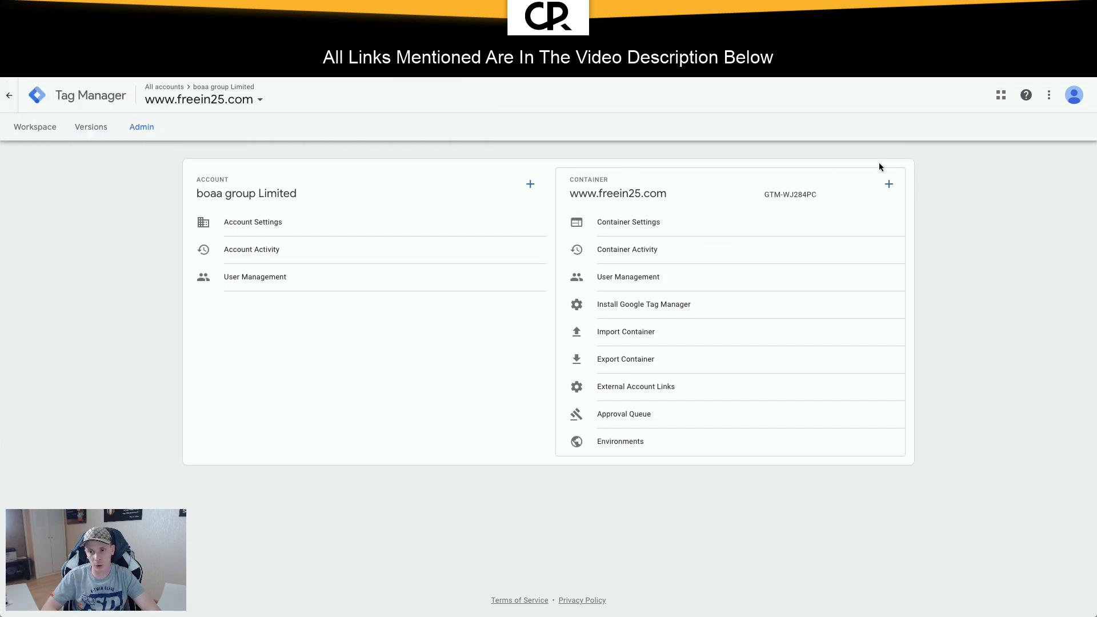
pyautogui.click(888, 184)
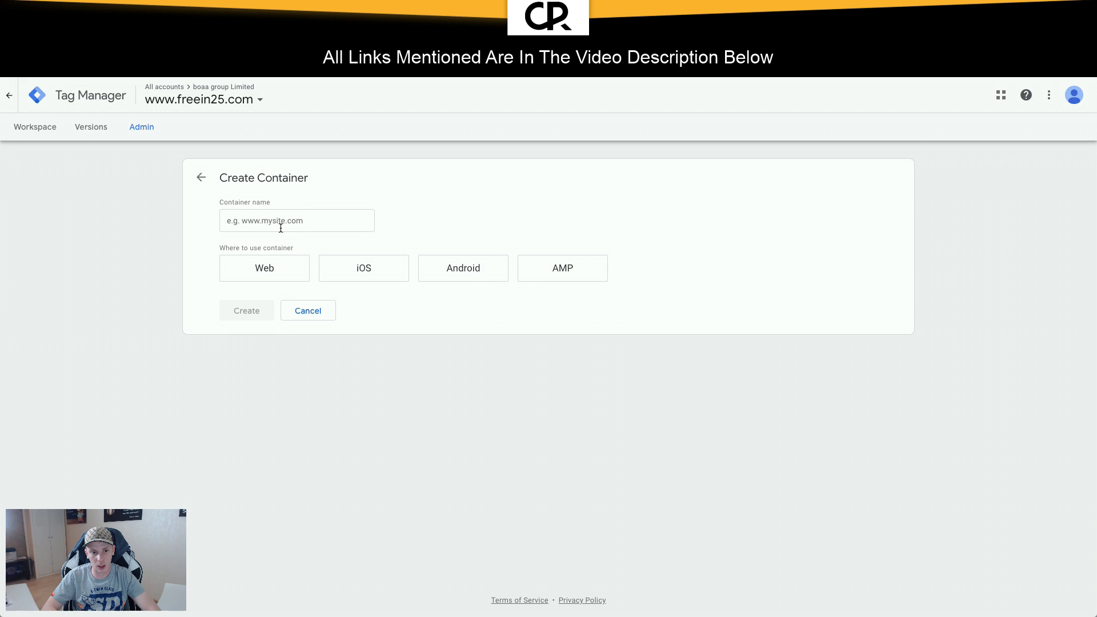
pyautogui.click(313, 314)
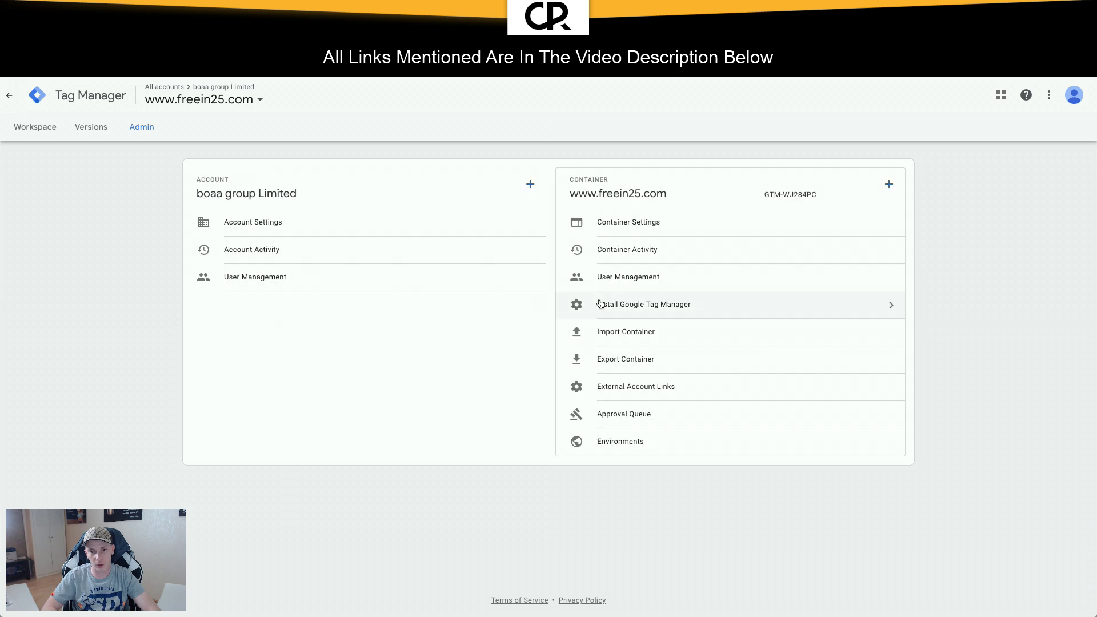
pyautogui.click(174, 100)
pyautogui.click(167, 224)
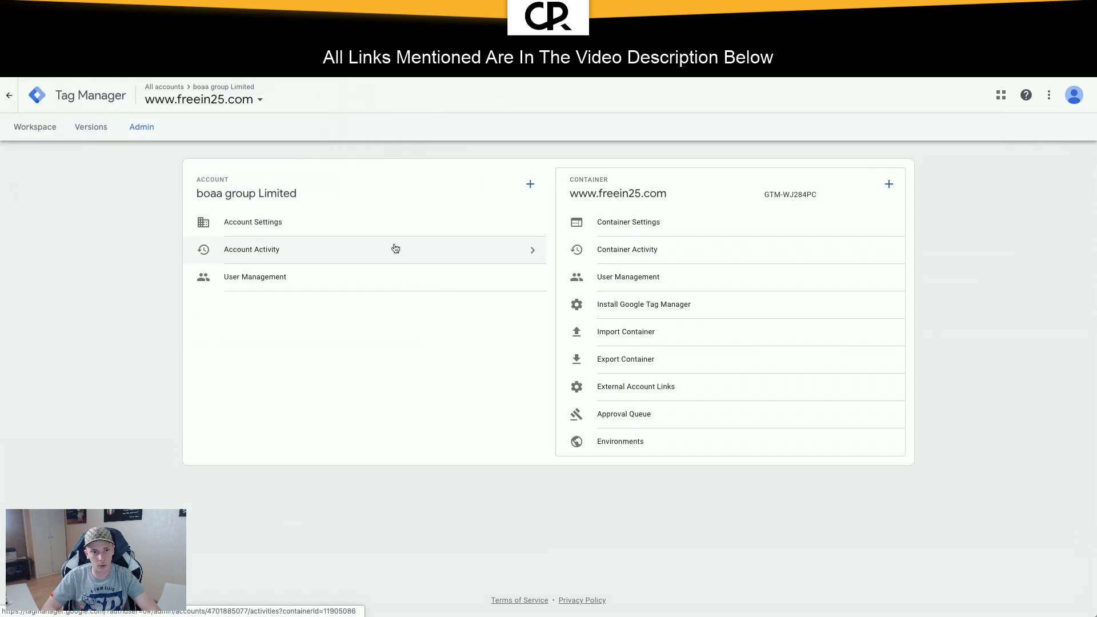
pyautogui.click(34, 135)
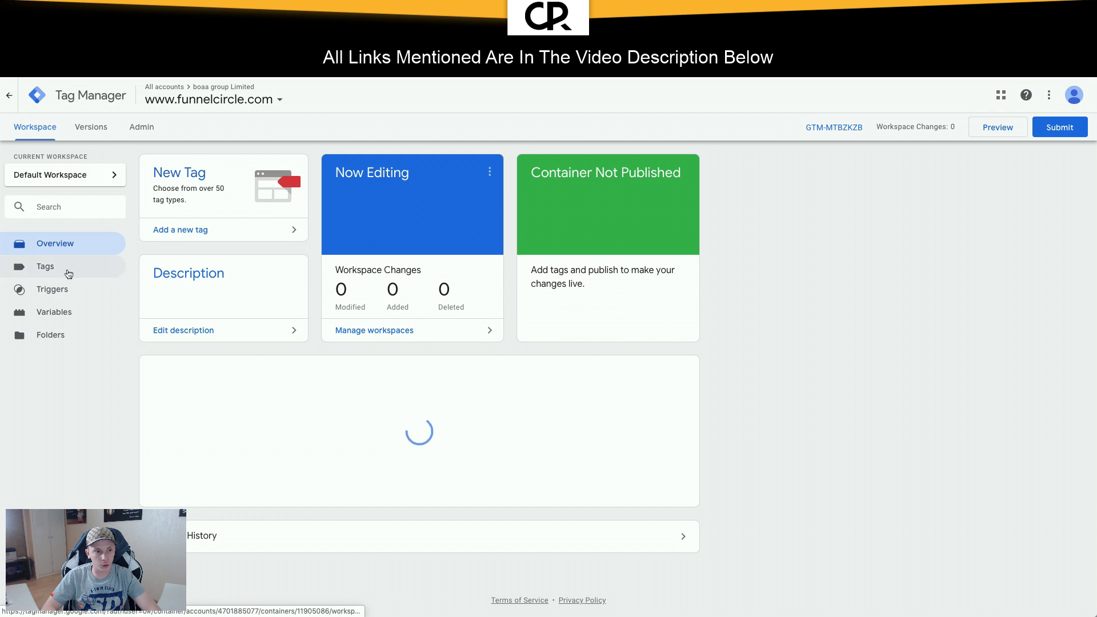
# Step: Create a new tag named 'Google Analytics' filed in the All Pages folder
pyautogui.click(63, 266)
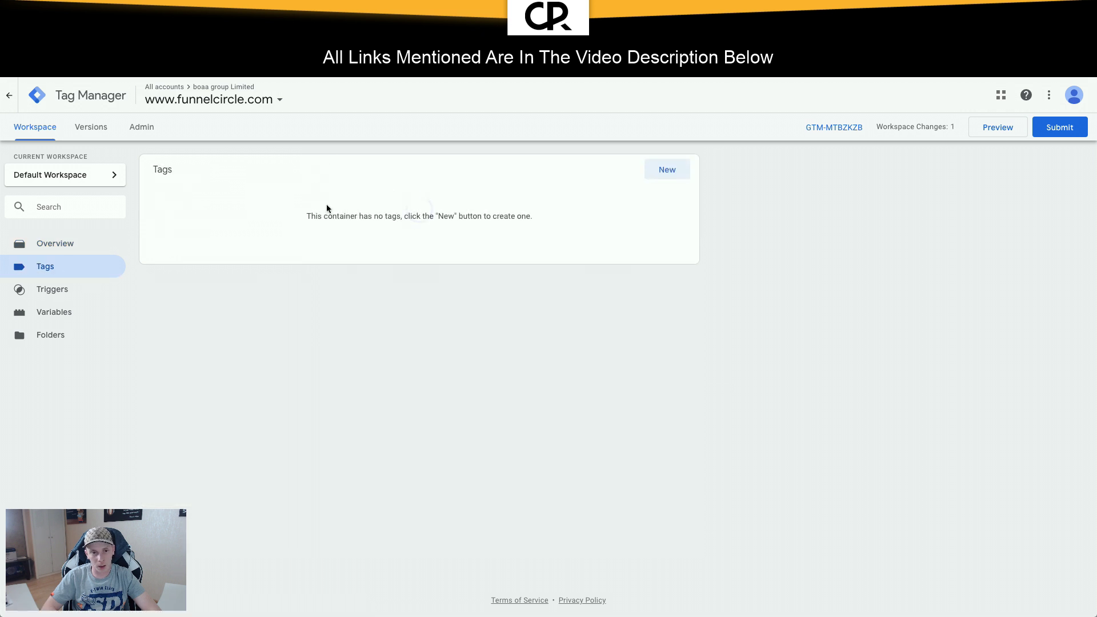
pyautogui.click(667, 169)
pyautogui.click(366, 96)
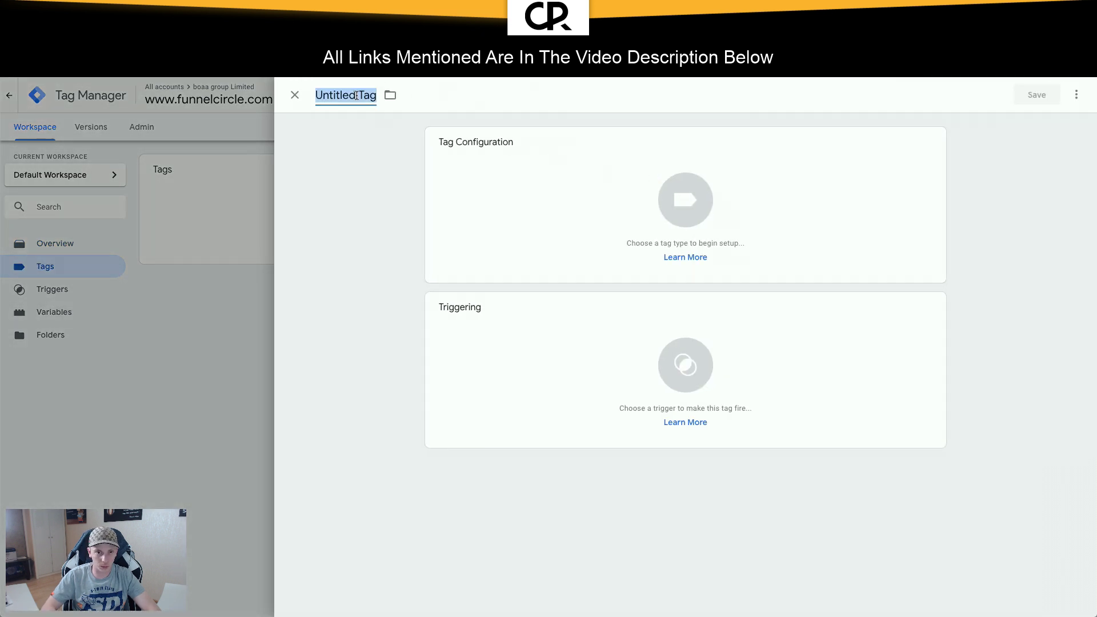
pyautogui.write('Google Anal')
pyautogui.press('BackSpace')
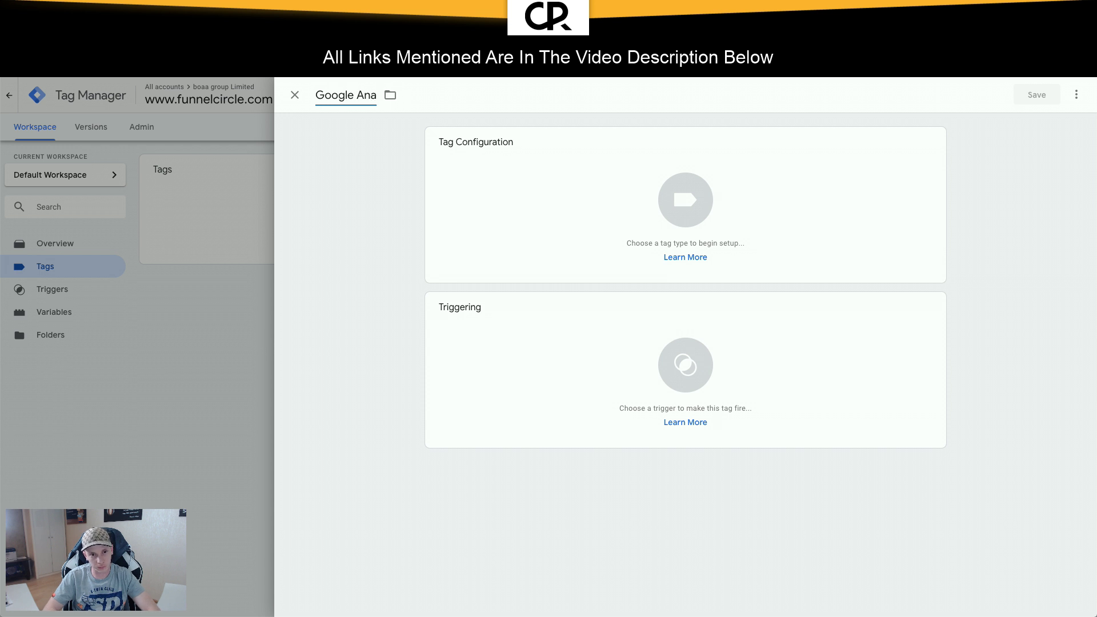
pyautogui.press('BackSpace')
pyautogui.write('lytics')
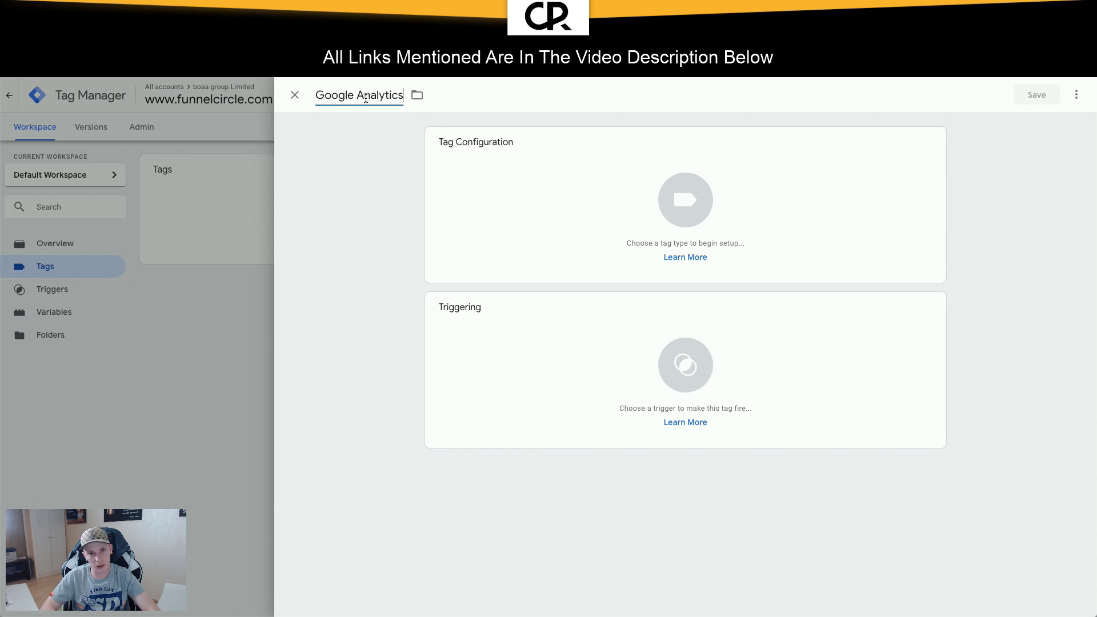
pyautogui.click(416, 95)
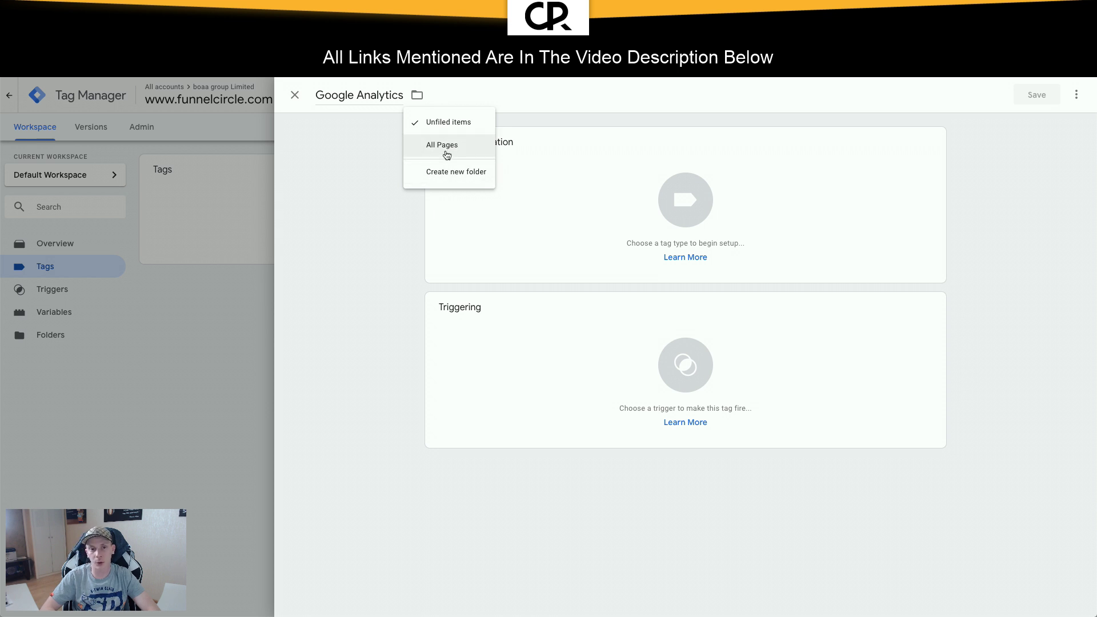
pyautogui.click(444, 149)
# Step: Make it a Universal Analytics tag and start a new Google Analytics Settings variable
pyautogui.click(633, 170)
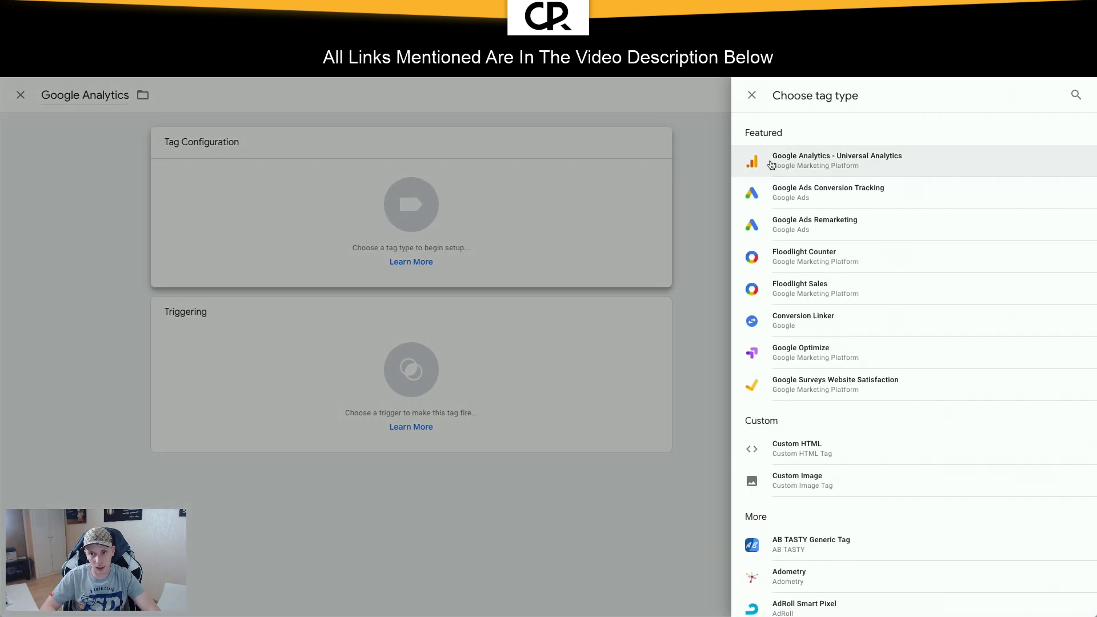
pyautogui.click(780, 165)
pyautogui.click(533, 254)
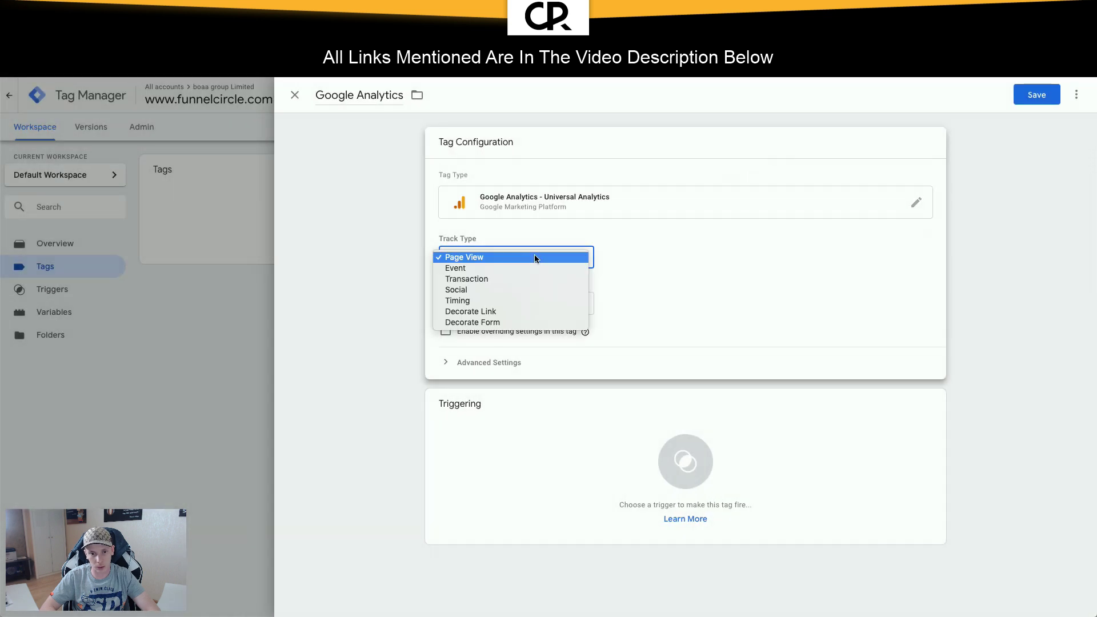
pyautogui.click(521, 303)
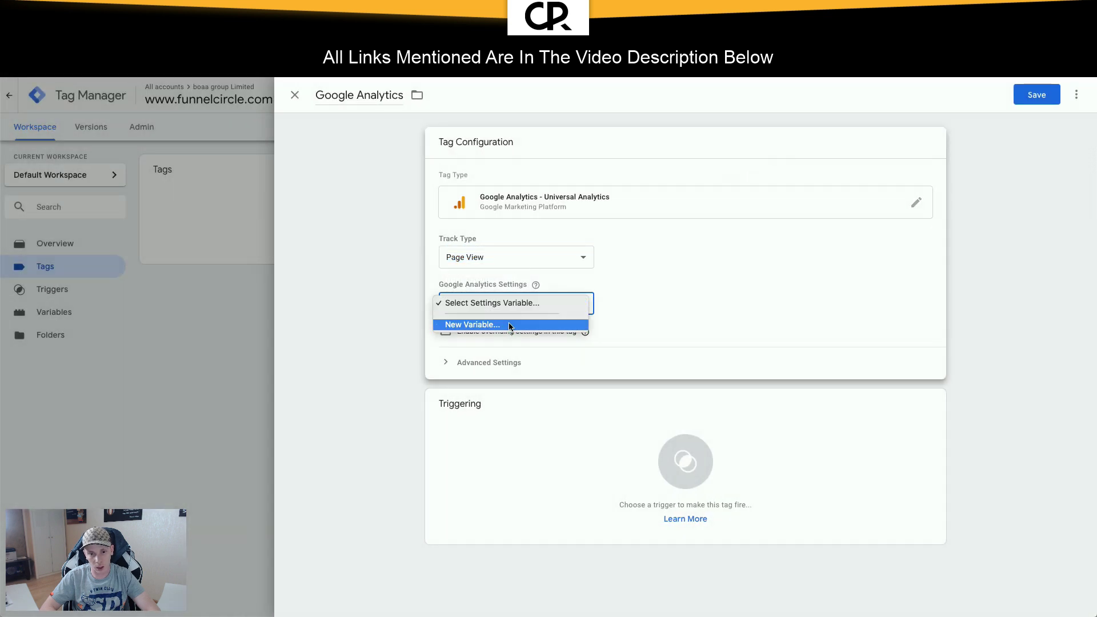
pyautogui.click(477, 323)
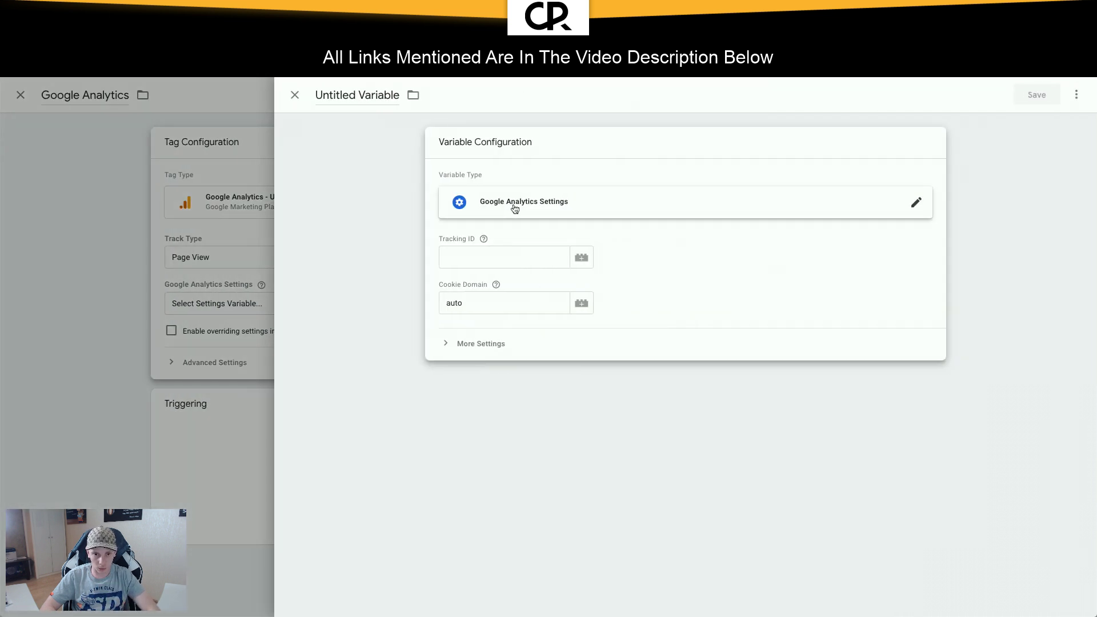
pyautogui.click(497, 255)
pyautogui.hotkey('ctrl', 'v')
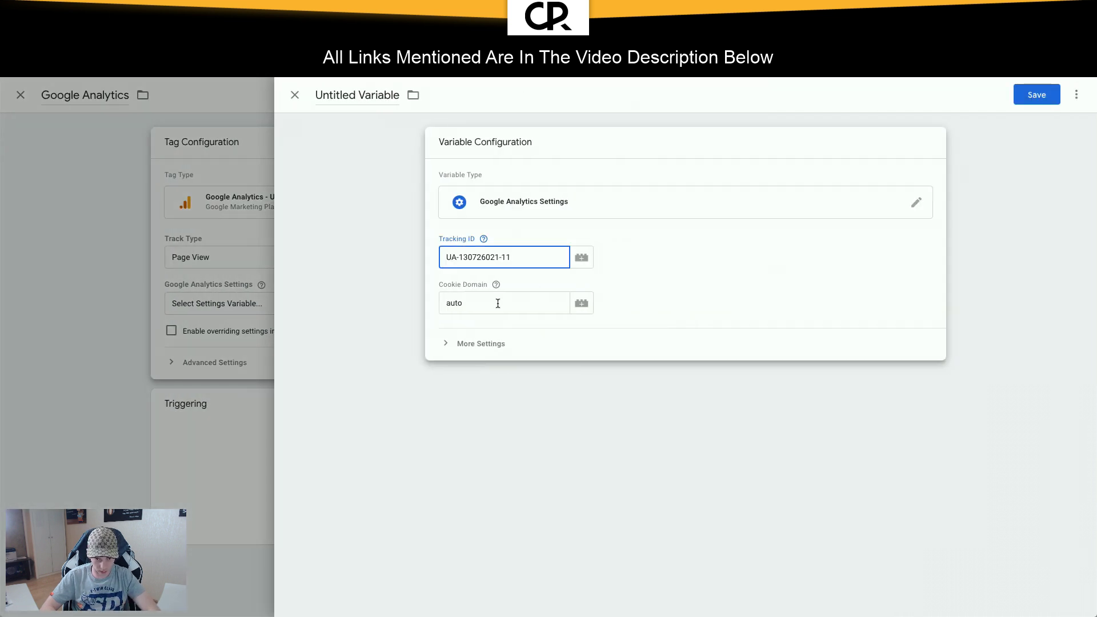
pyautogui.click(489, 344)
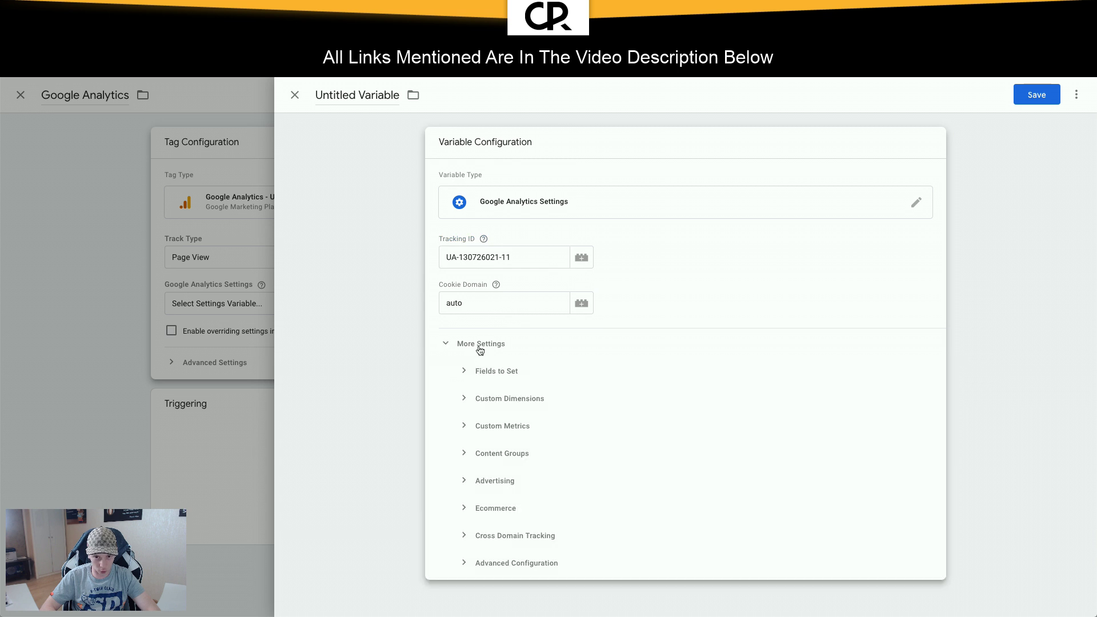
pyautogui.click(480, 345)
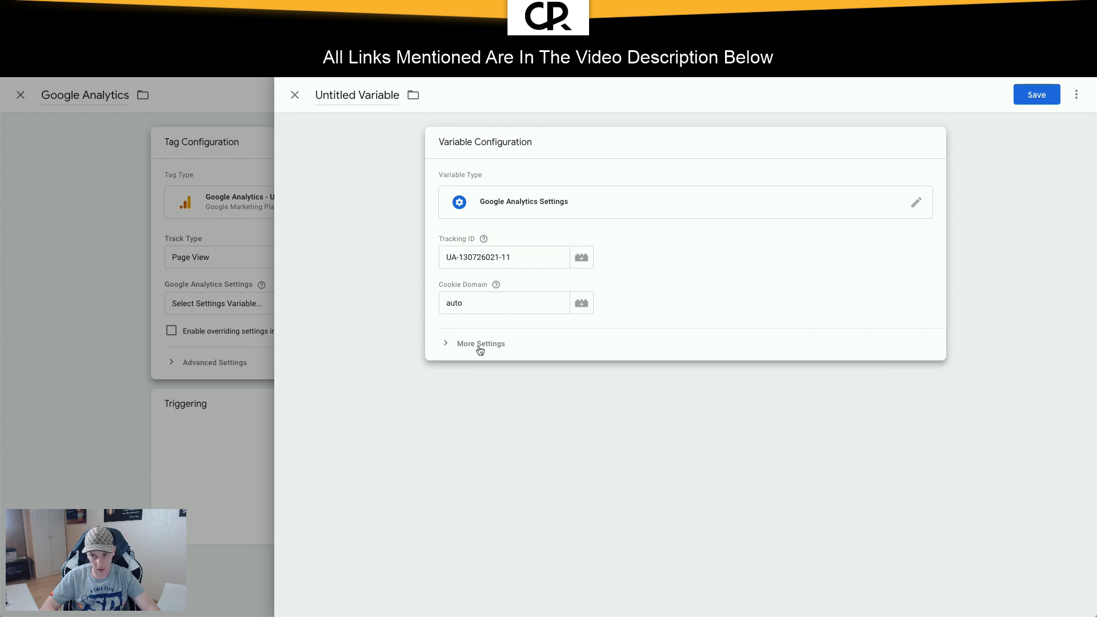
pyautogui.click(1036, 95)
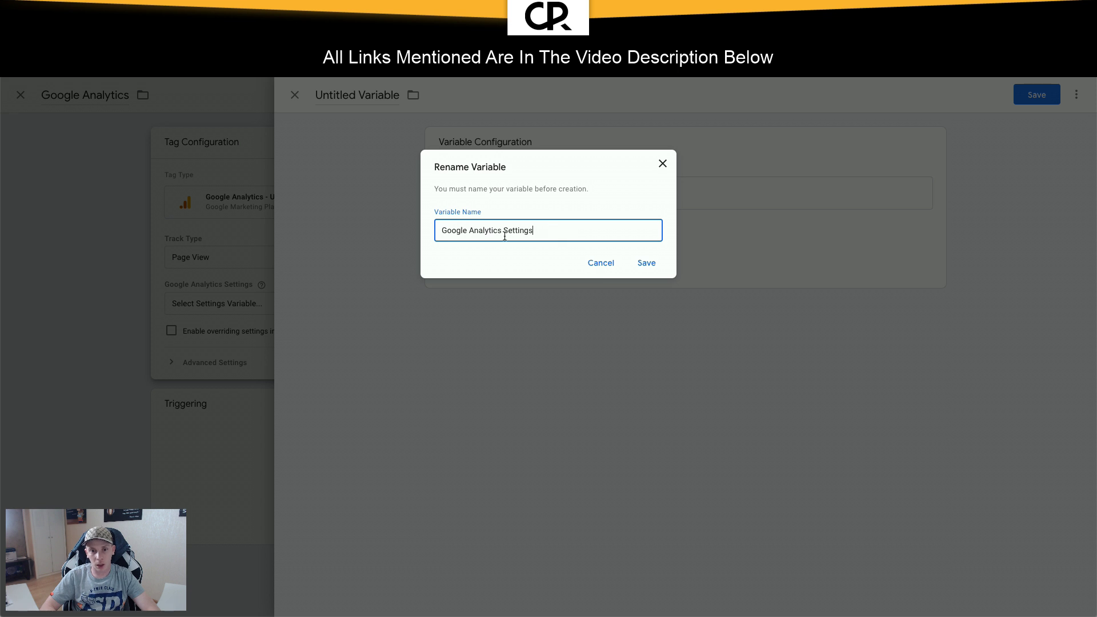
# Step: Rename the variable to 'Google Analytics Tracking ID' and save it back into the tag
pyautogui.doubleClick(531, 232)
pyautogui.write('Tracki')
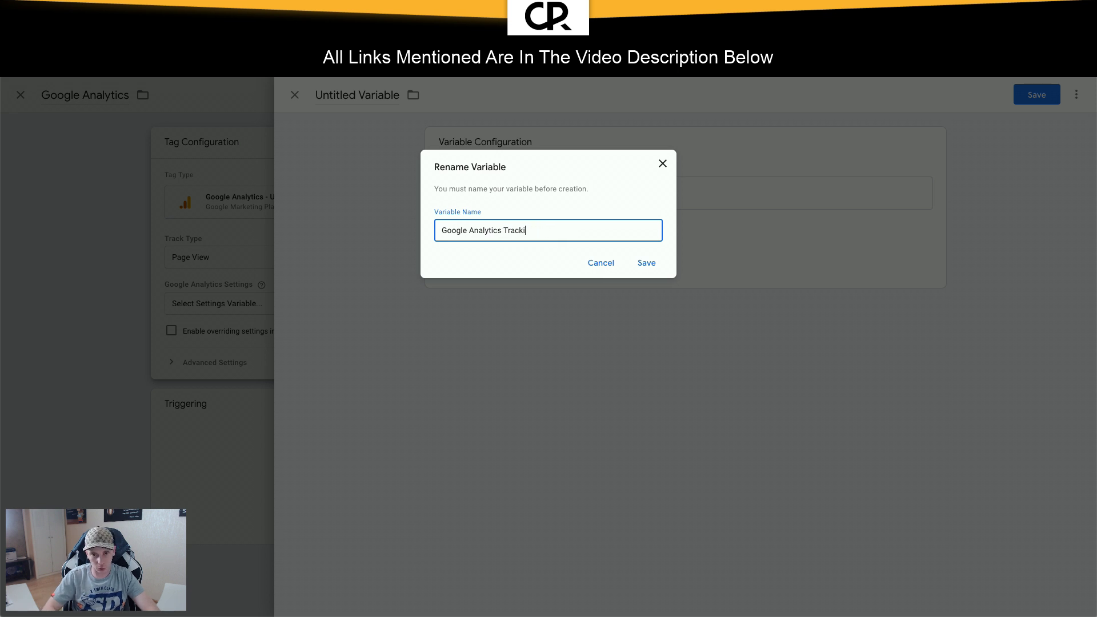
pyautogui.write('ng ID')
pyautogui.click(644, 263)
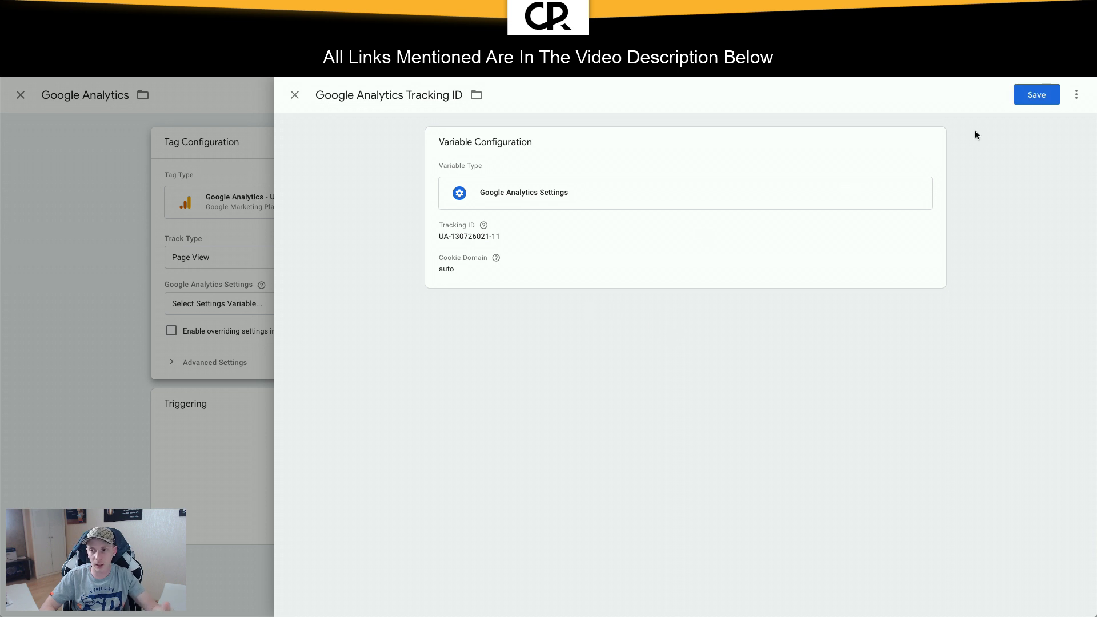
pyautogui.click(1036, 94)
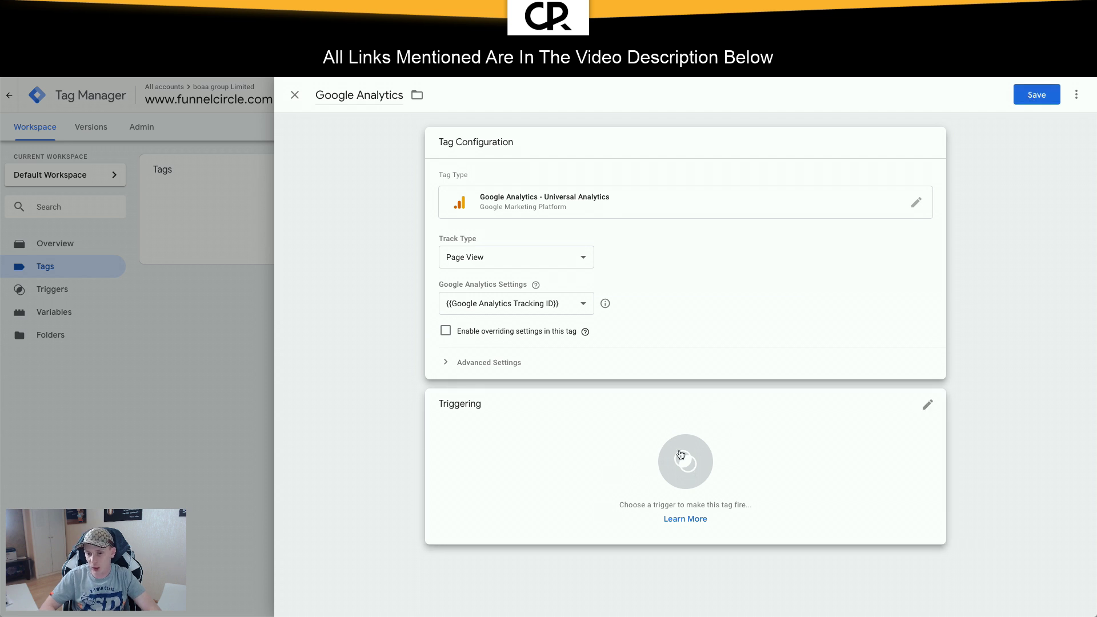
# Step: Give the Google Analytics tag an All Pages trigger, save it, and start workspace Preview
pyautogui.click(681, 458)
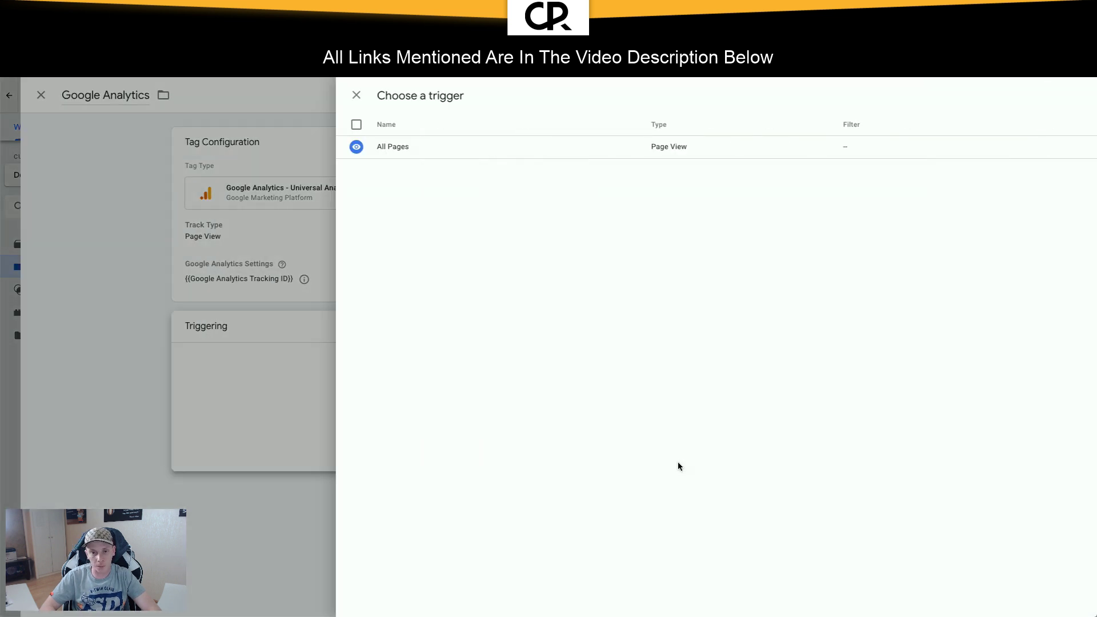
pyautogui.click(443, 149)
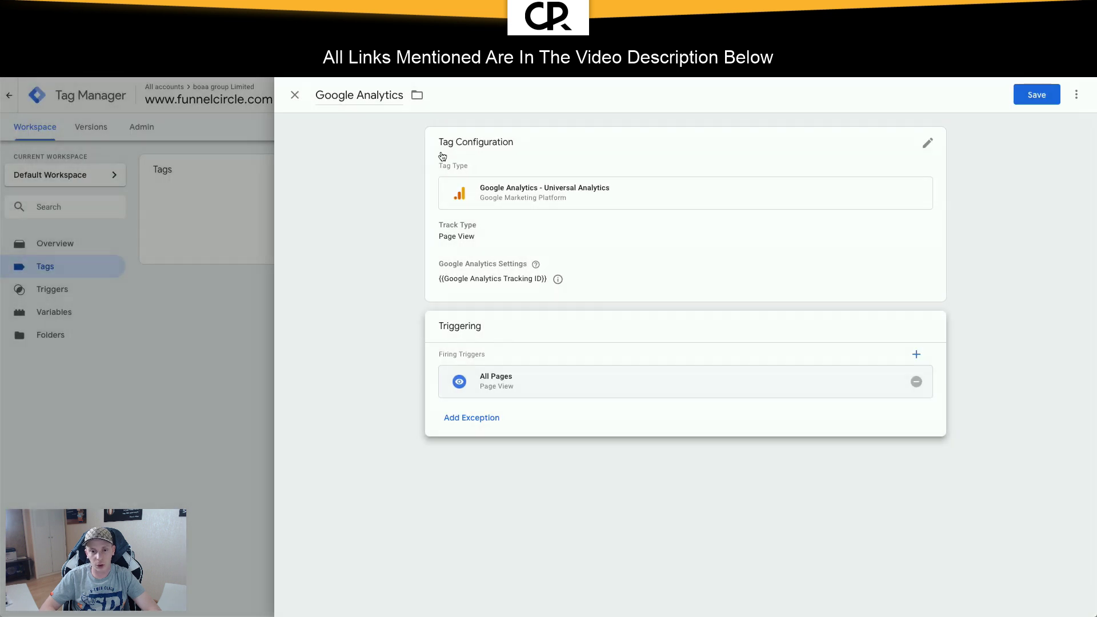
pyautogui.click(1041, 97)
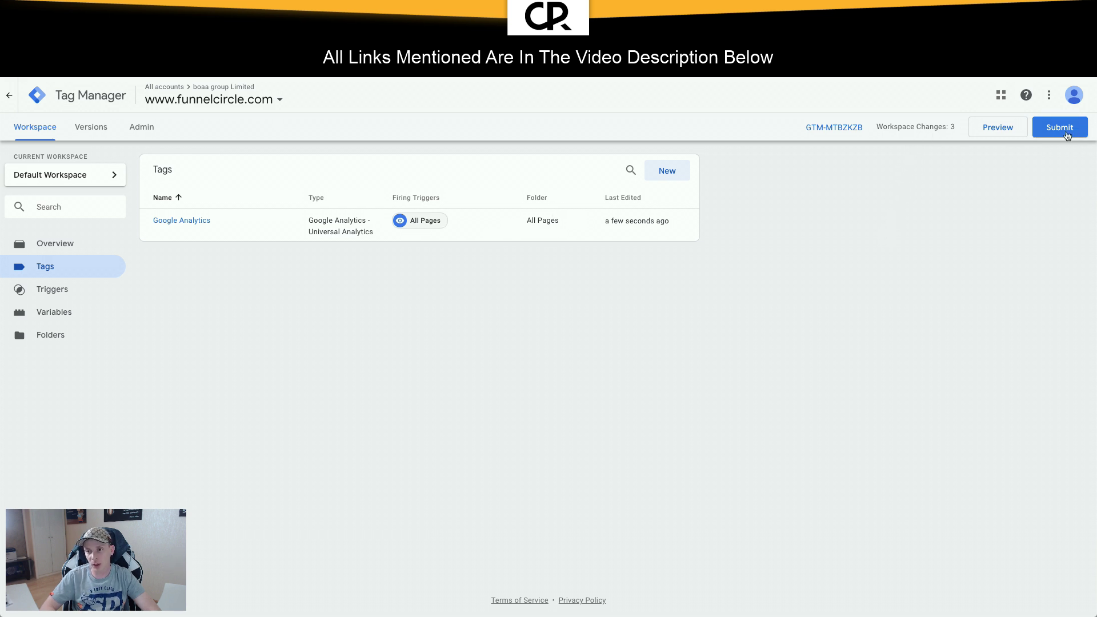
pyautogui.click(998, 128)
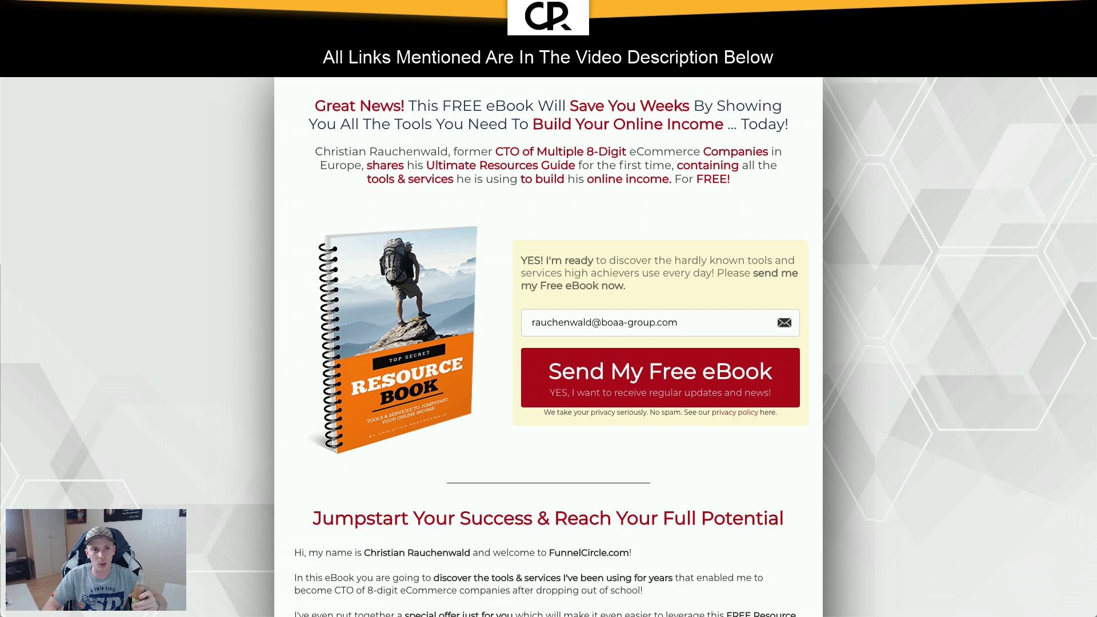
# Step: Reload the FunnelCircle.com free eBook landing page to test the tags
pyautogui.press('super+r')
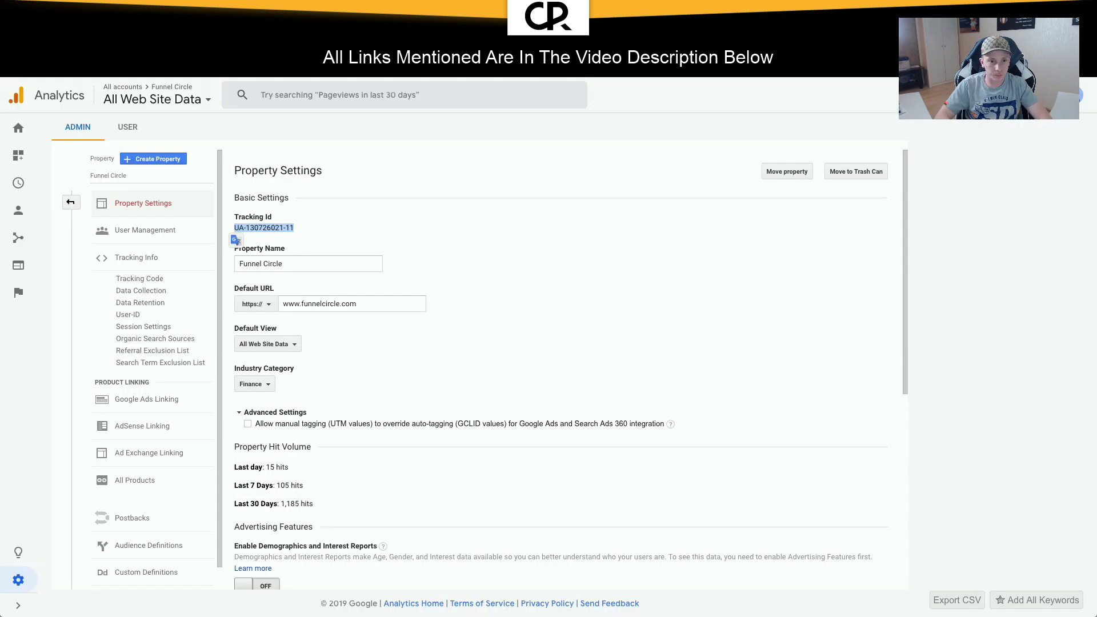
# Step: Switch to the site's reporting view, open Real-Time Overview, then return to the landing page
pyautogui.click(168, 97)
pyautogui.click(321, 206)
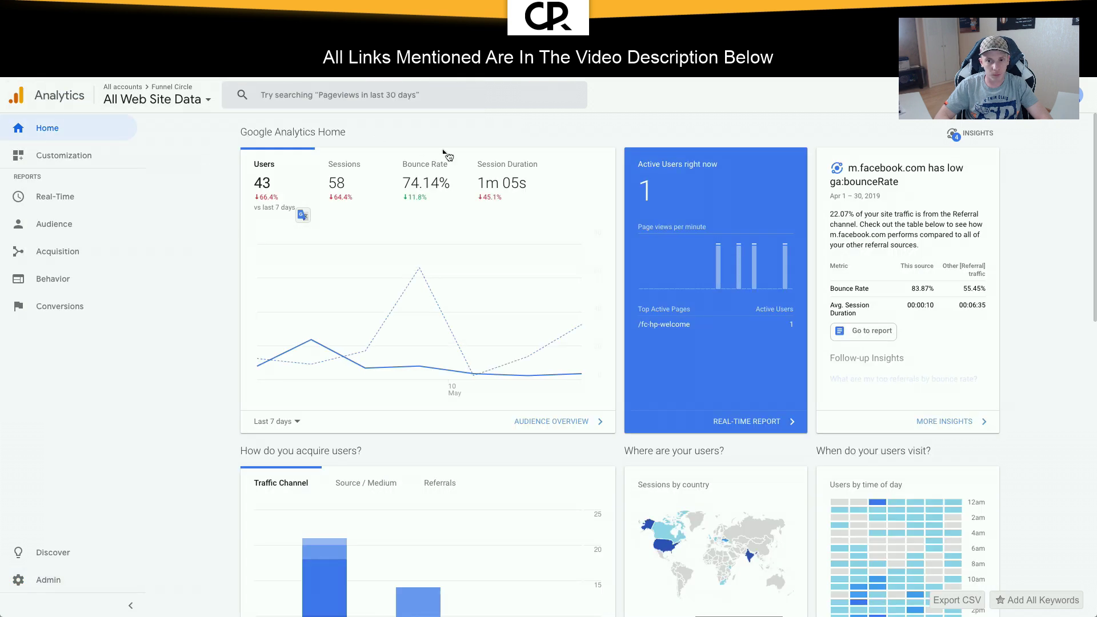
pyautogui.click(748, 420)
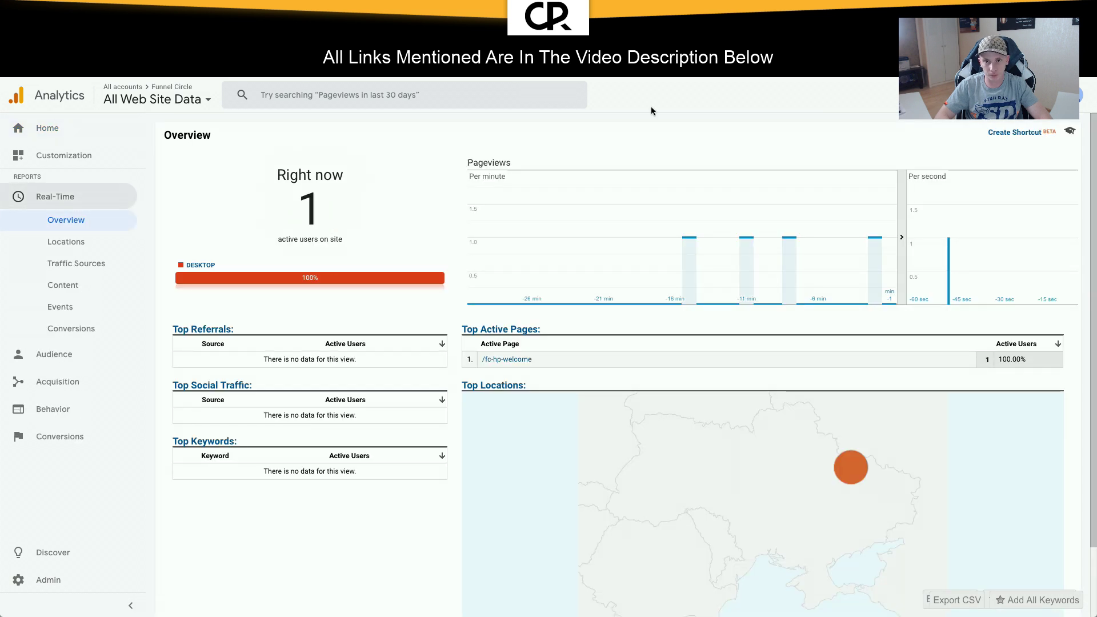
pyautogui.moveTo(855, 464)
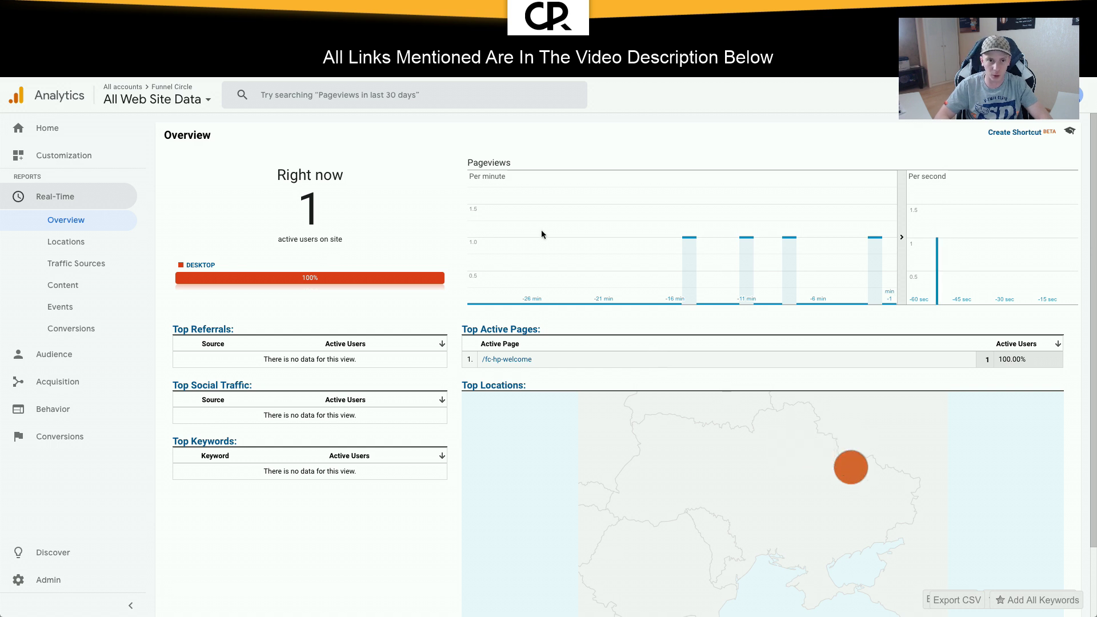
pyautogui.hotkey('ctrl', 'Tab')
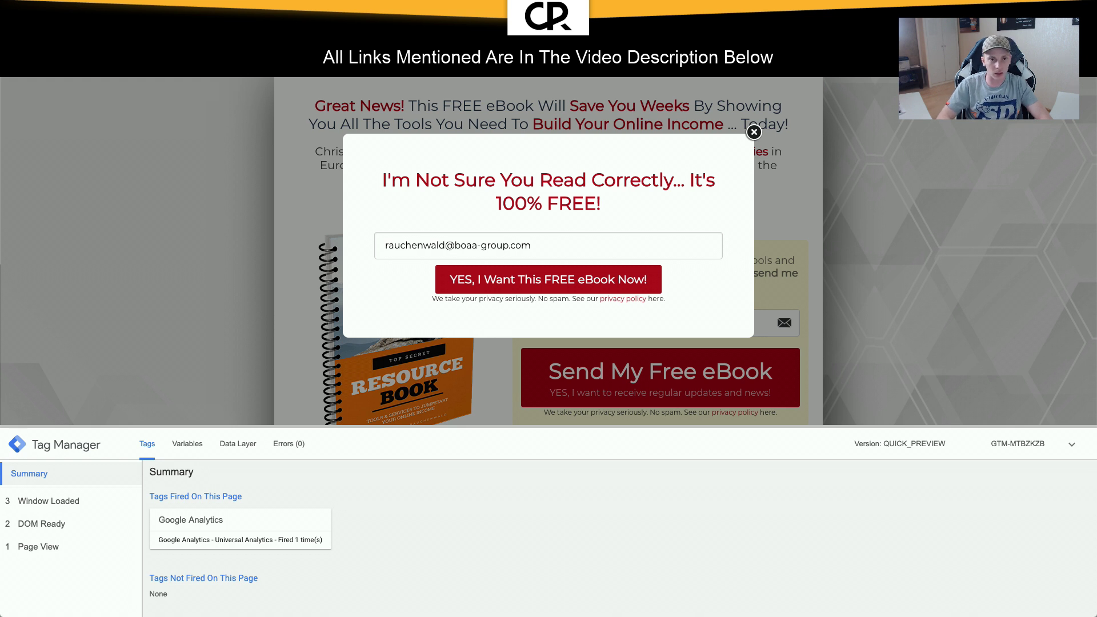
# Step: Reload the landing page with '?test=' appended, then return to the Analytics real-time report
pyautogui.write('?')
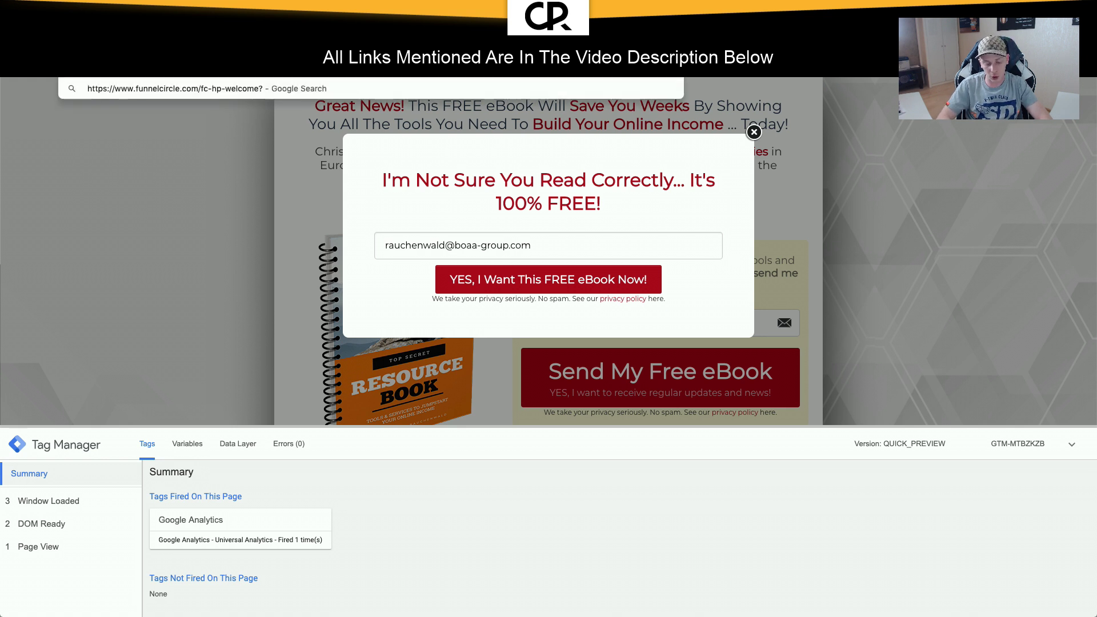
pyautogui.press('Return')
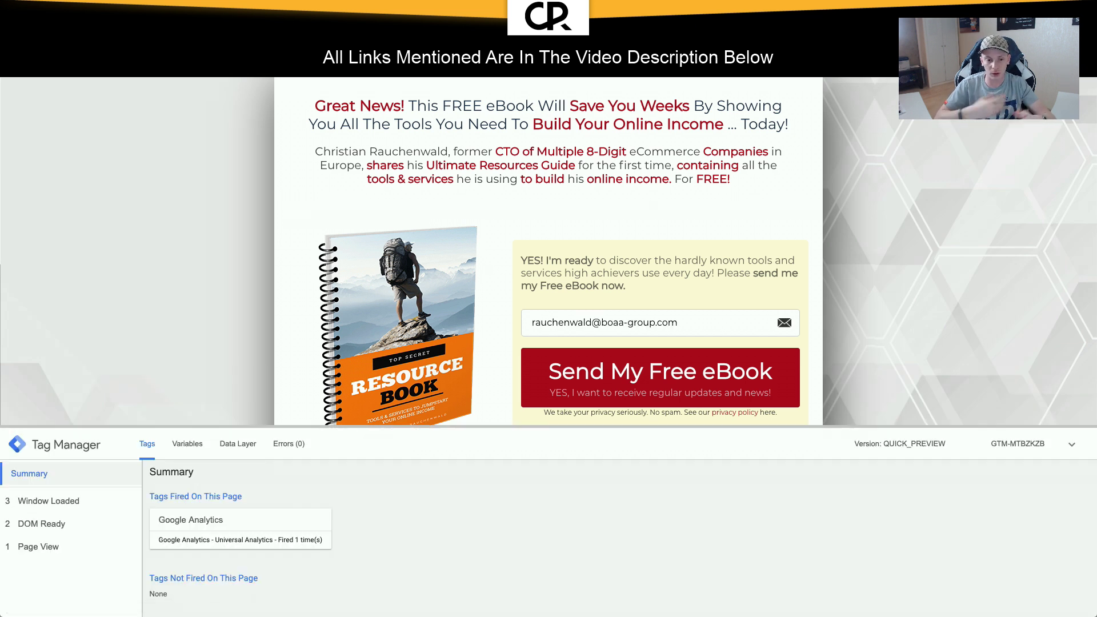
pyautogui.hotkey('ctrl', 'Tab')
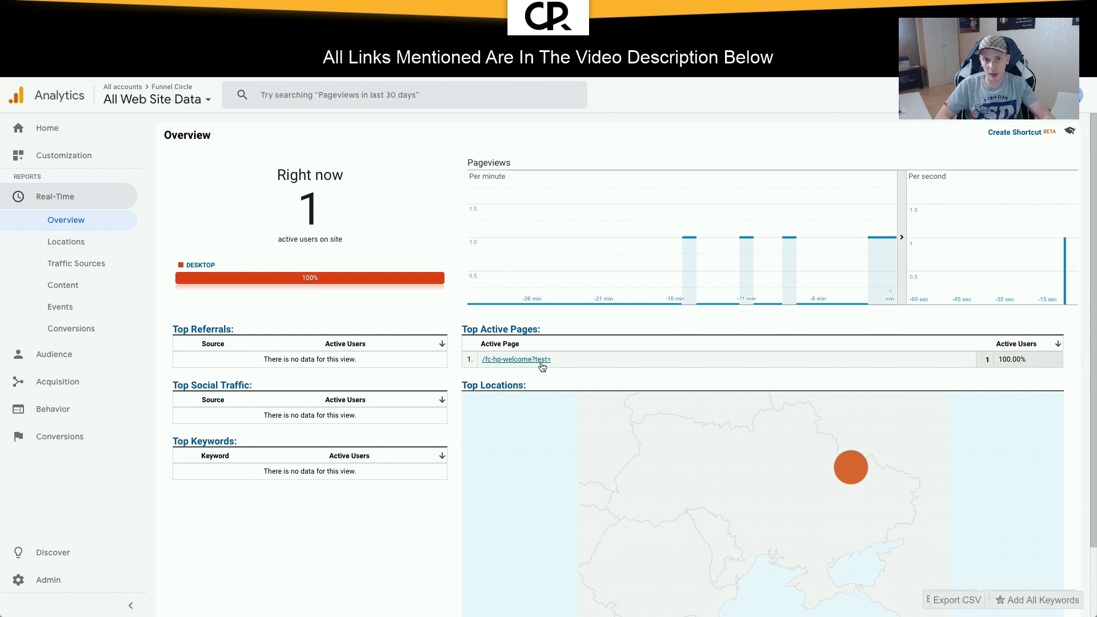
# Step: Leave the real-time report for the landing page and then the ClickFunnels squeeze page
pyautogui.hotkey('ctrl', 'Tab')
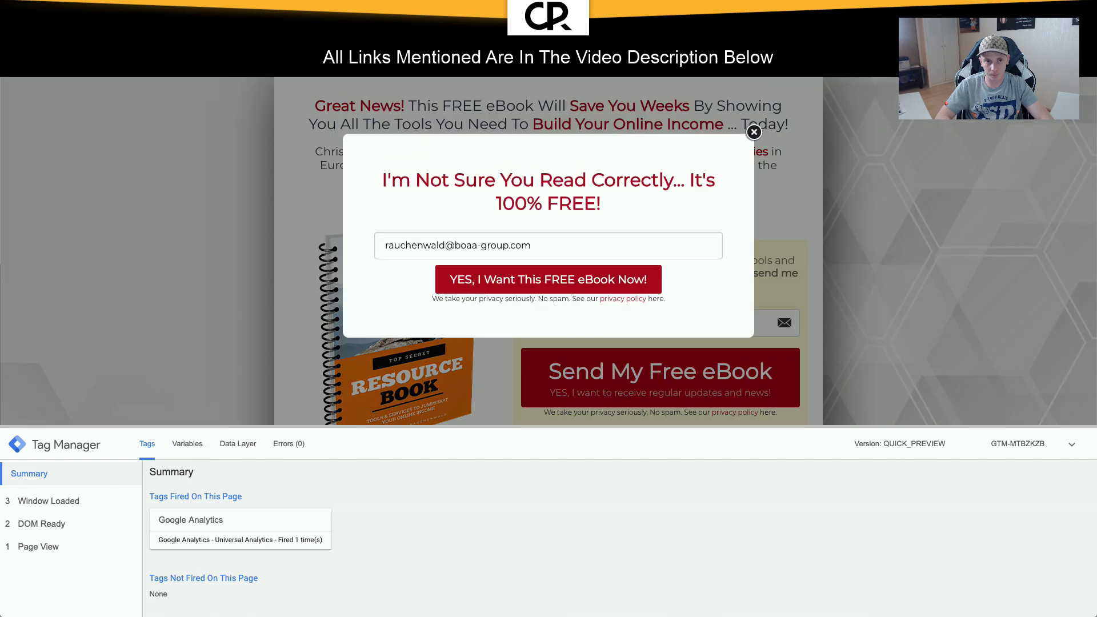
pyautogui.click(200, 22)
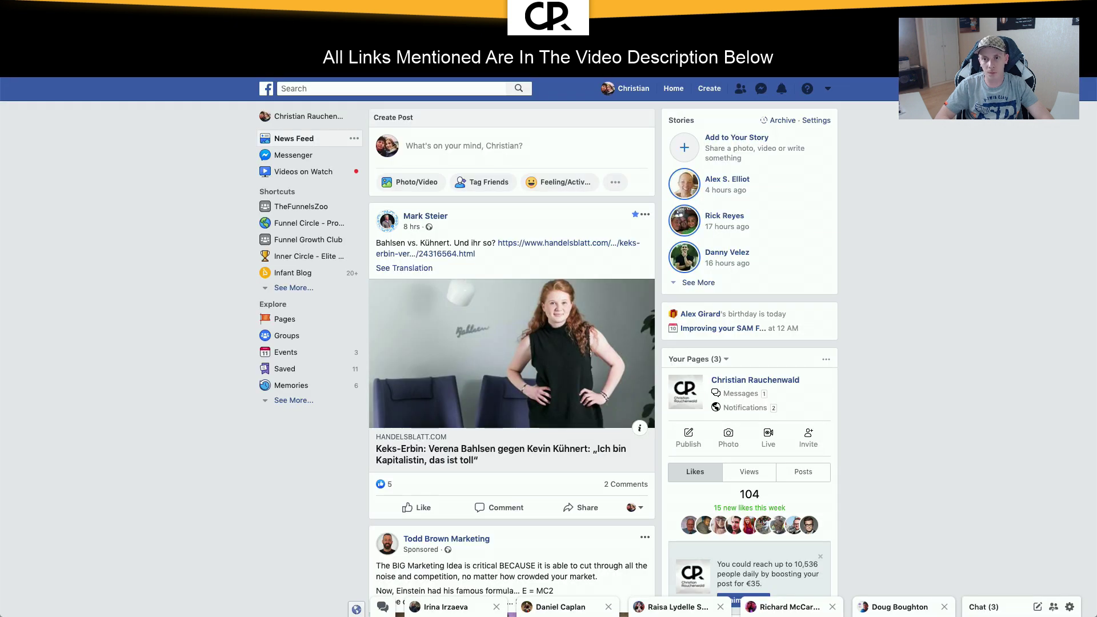
# Step: Enter the business in Business Manager and open Pixels from All Tools
pyautogui.click(831, 91)
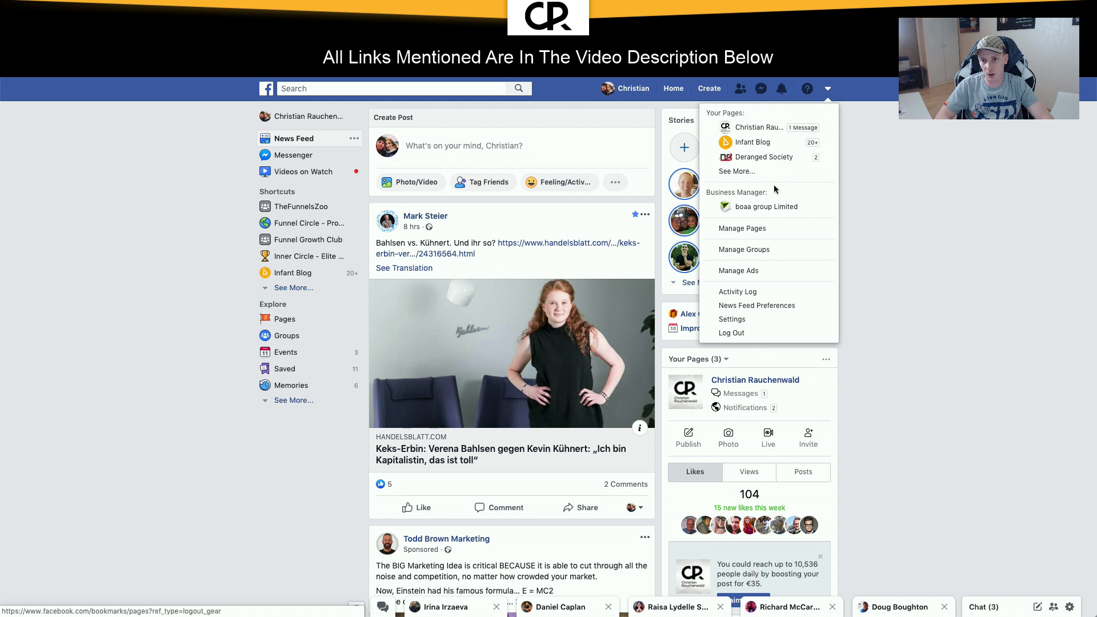
pyautogui.click(750, 213)
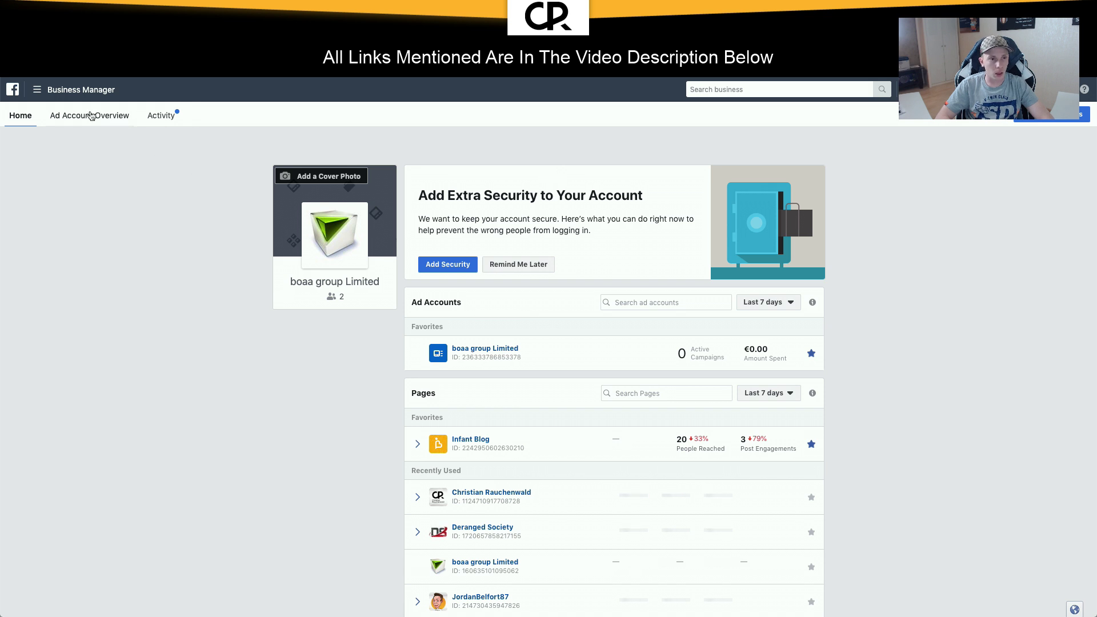
pyautogui.click(37, 90)
pyautogui.click(91, 365)
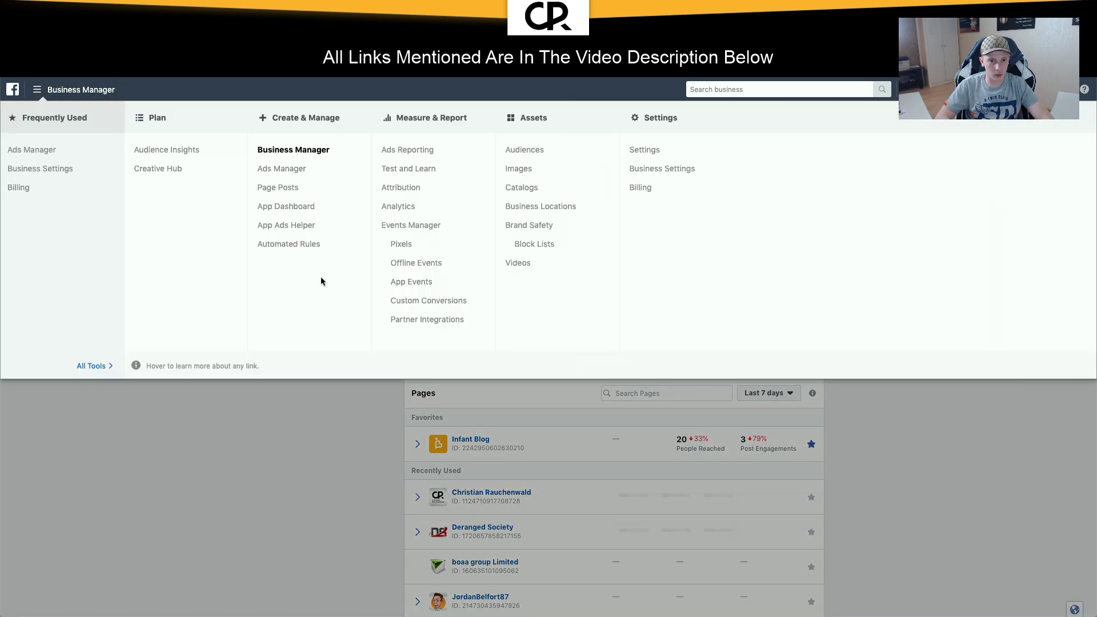
pyautogui.click(403, 244)
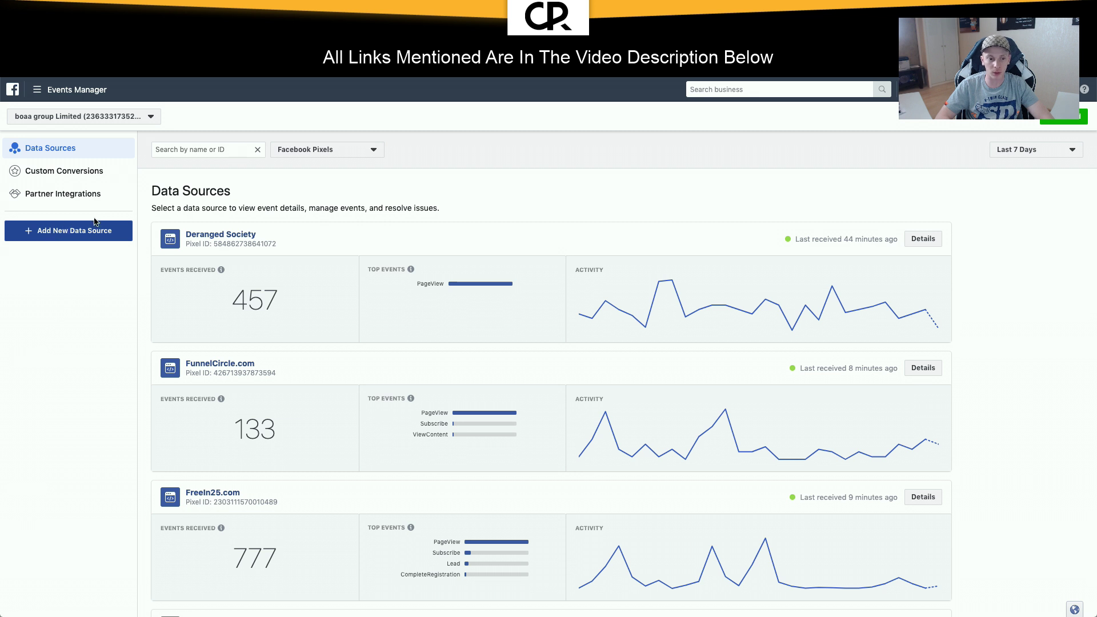
# Step: Choose manual installation for the FunnelCircle.com pixel and copy its pixel code
pyautogui.click(238, 367)
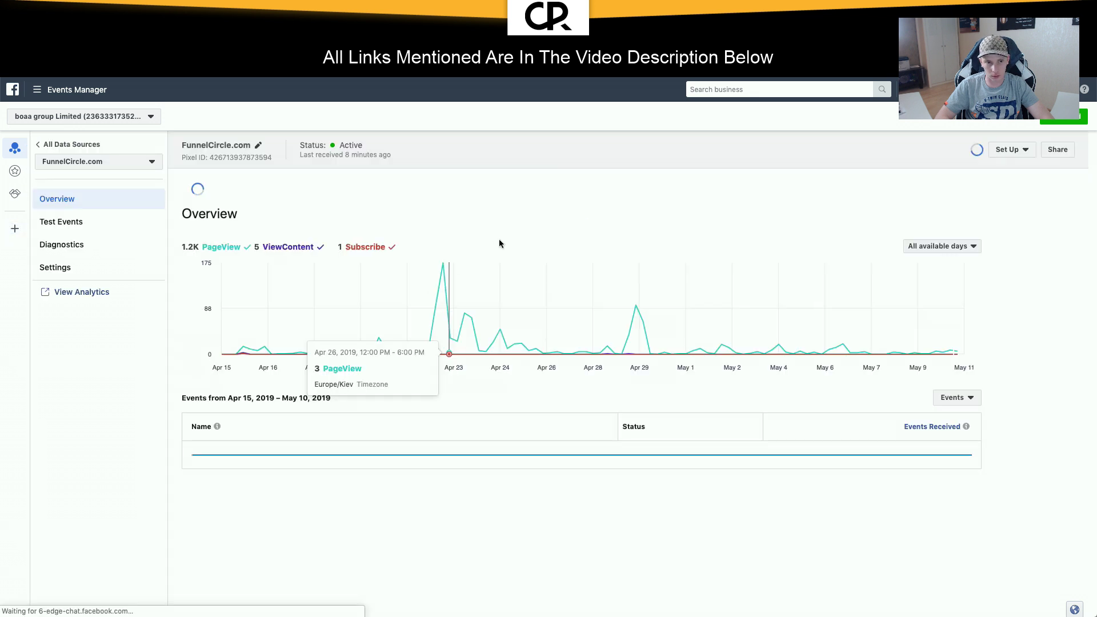
pyautogui.click(1027, 154)
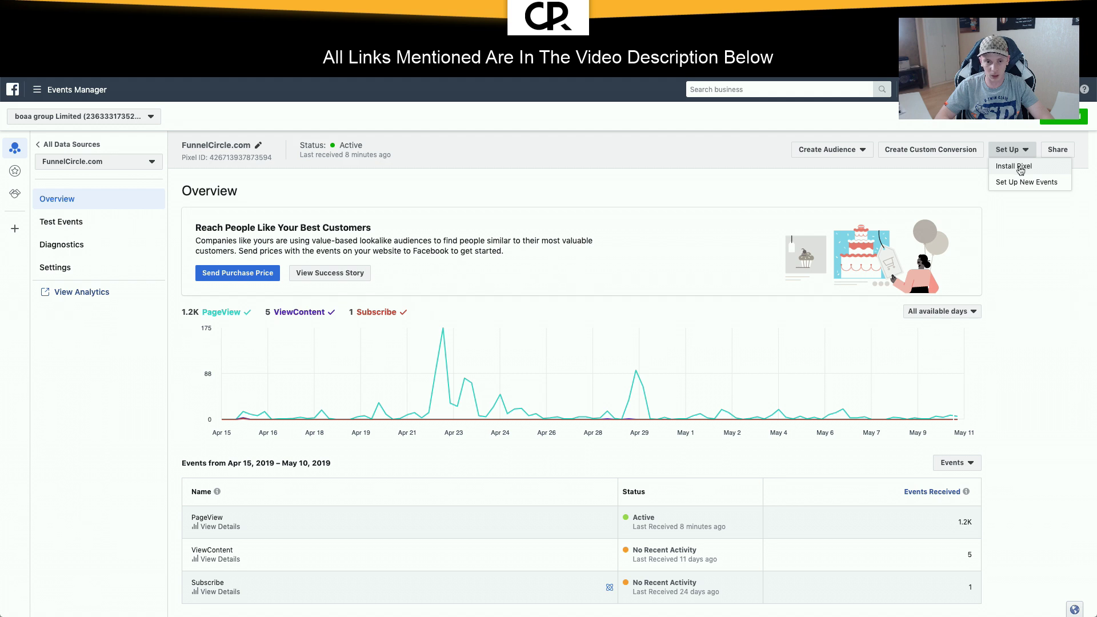
pyautogui.click(1014, 167)
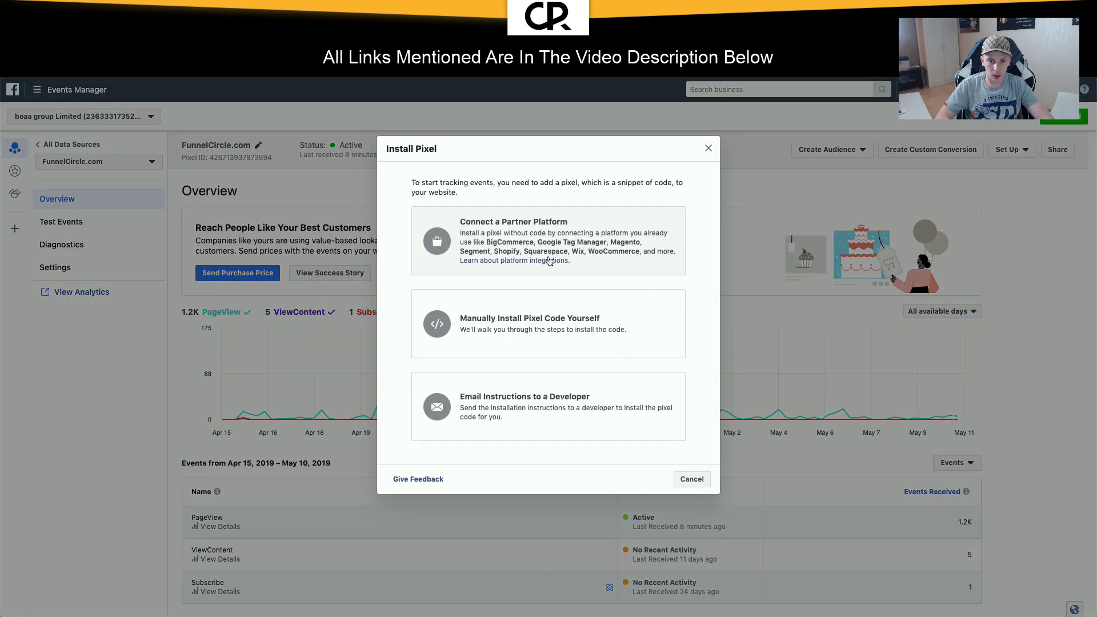
pyautogui.click(530, 320)
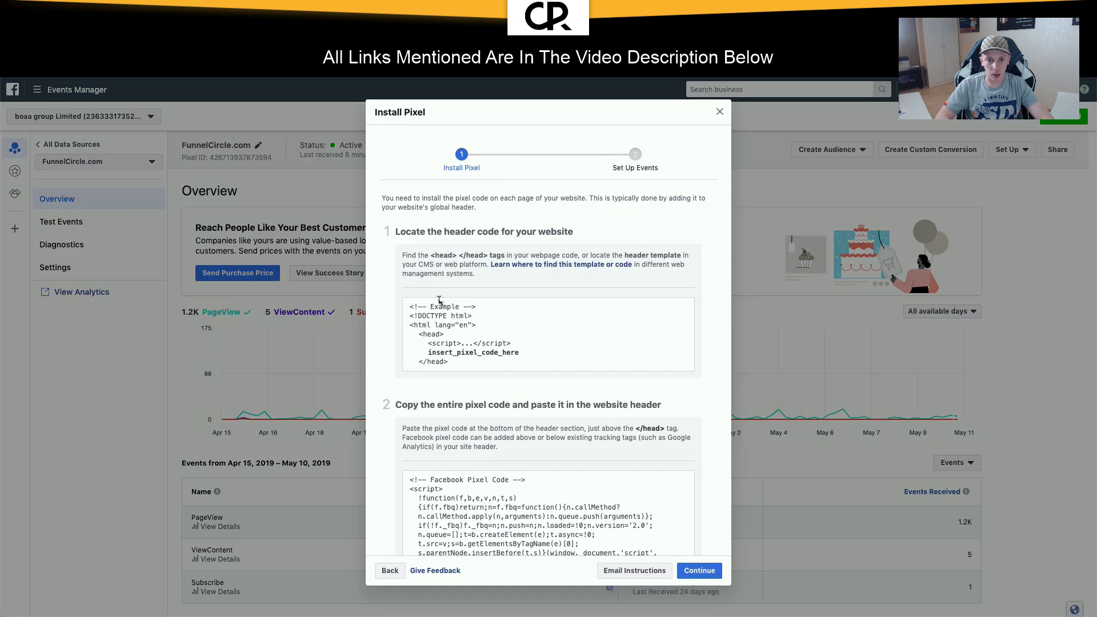
pyautogui.scroll(-5, 439, 301)
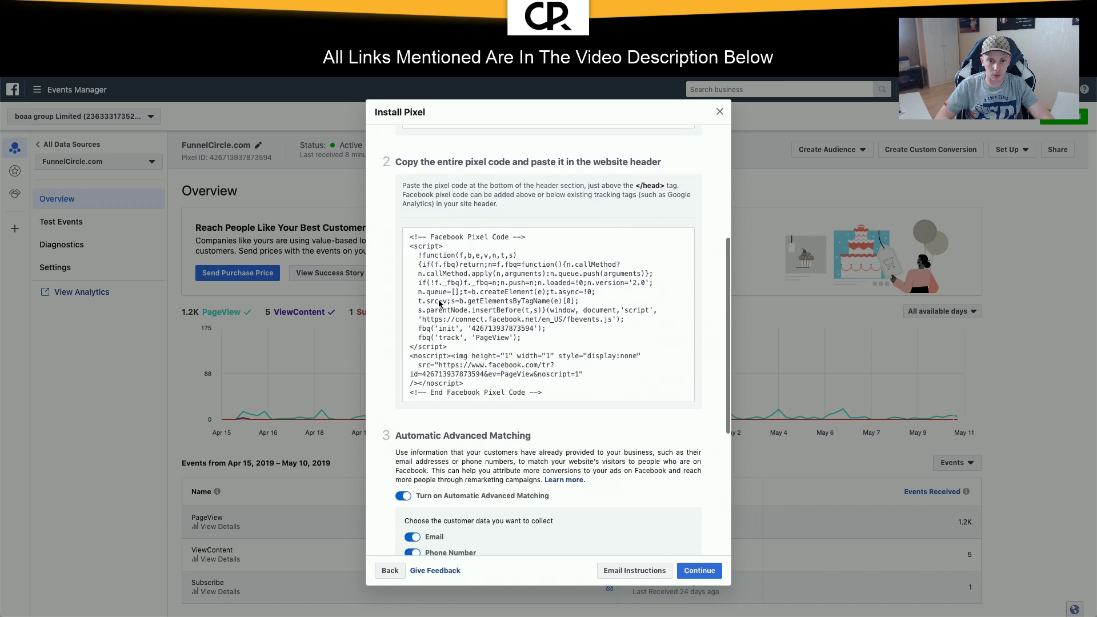
pyautogui.moveTo(446, 324)
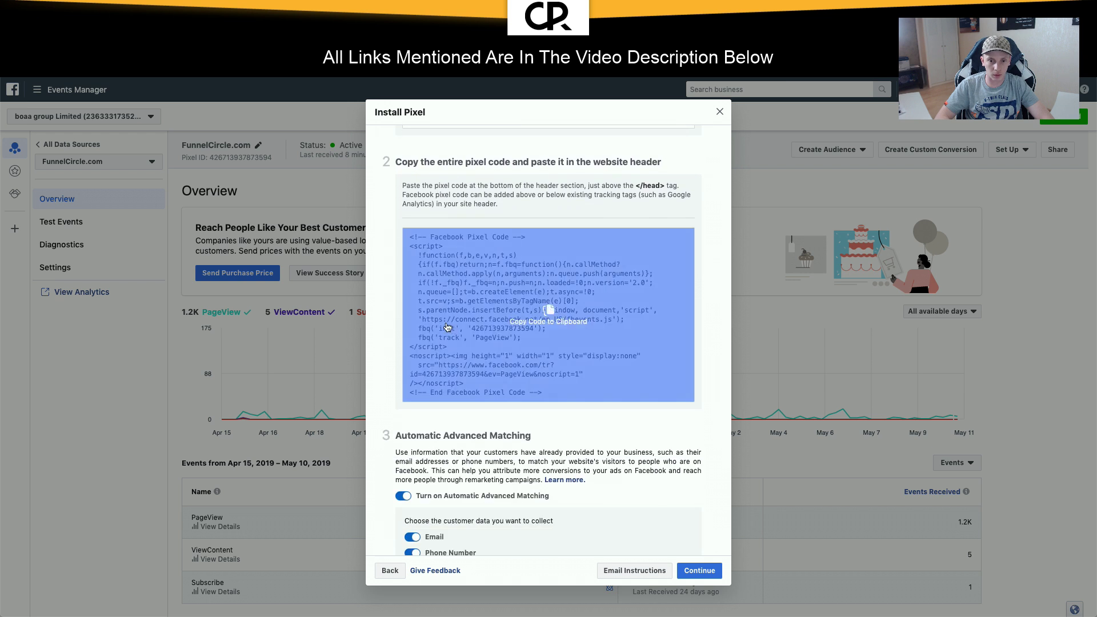
pyautogui.click(526, 307)
# Step: Enable First and Last Name and City, State, ZIP matching, recopy the code, and return to Tag Manager
pyautogui.scroll(-3, 428, 427)
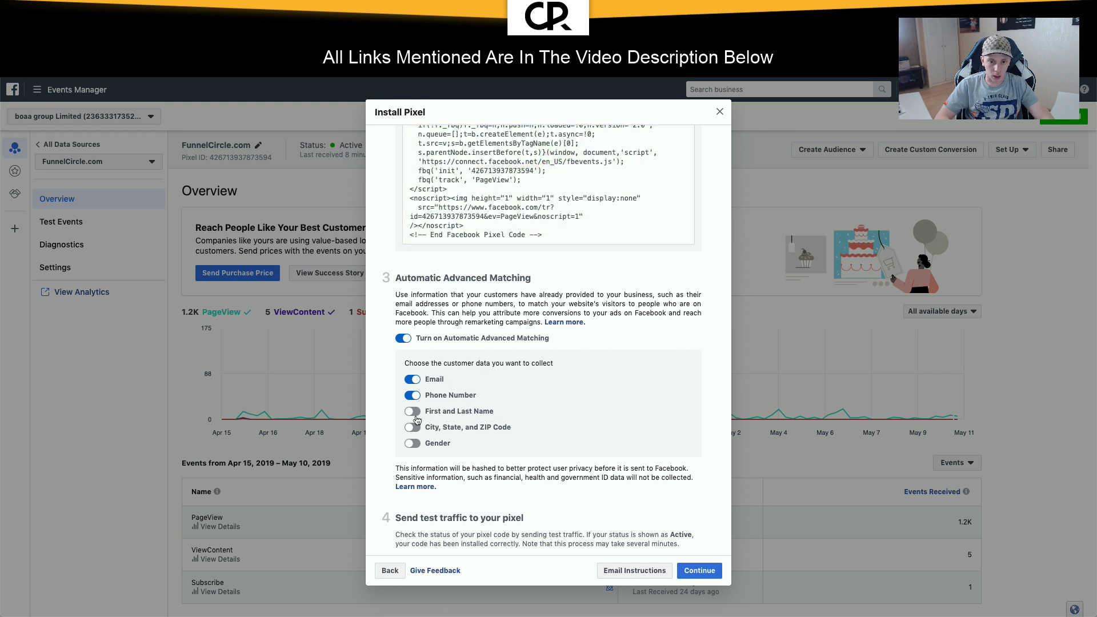
pyautogui.click(414, 413)
pyautogui.click(415, 427)
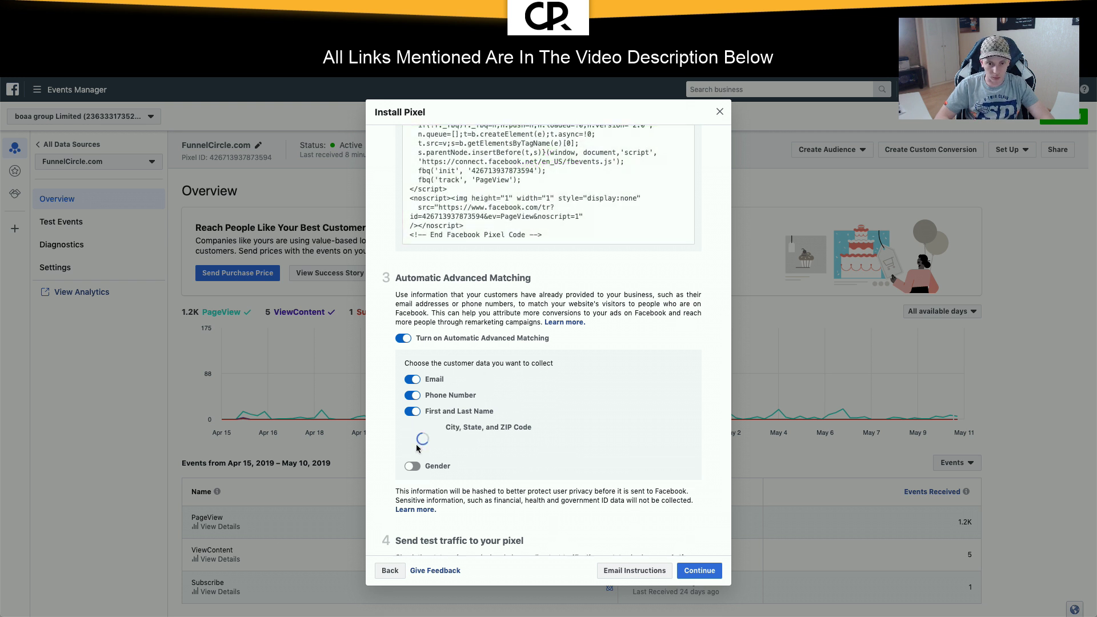
pyautogui.scroll(4, 542, 408)
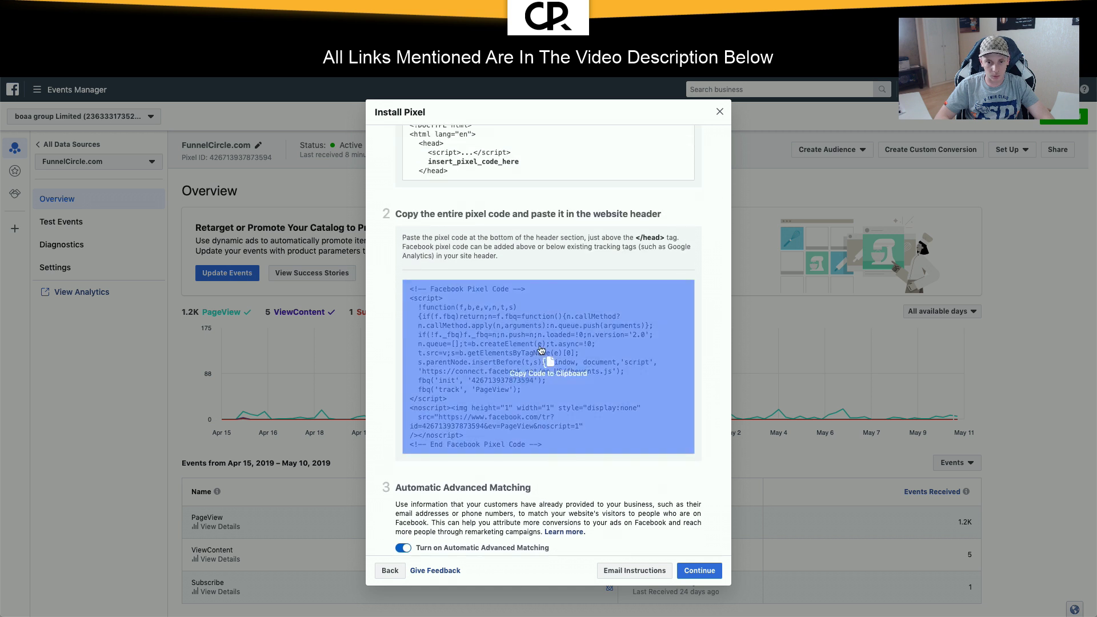
pyautogui.click(541, 350)
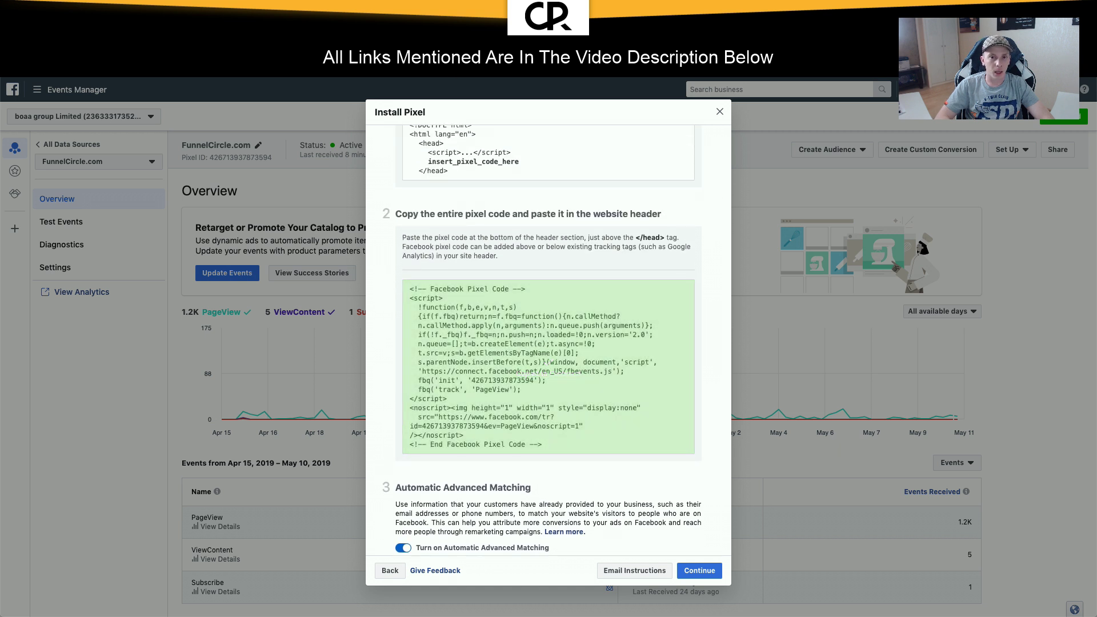
pyautogui.click(234, 24)
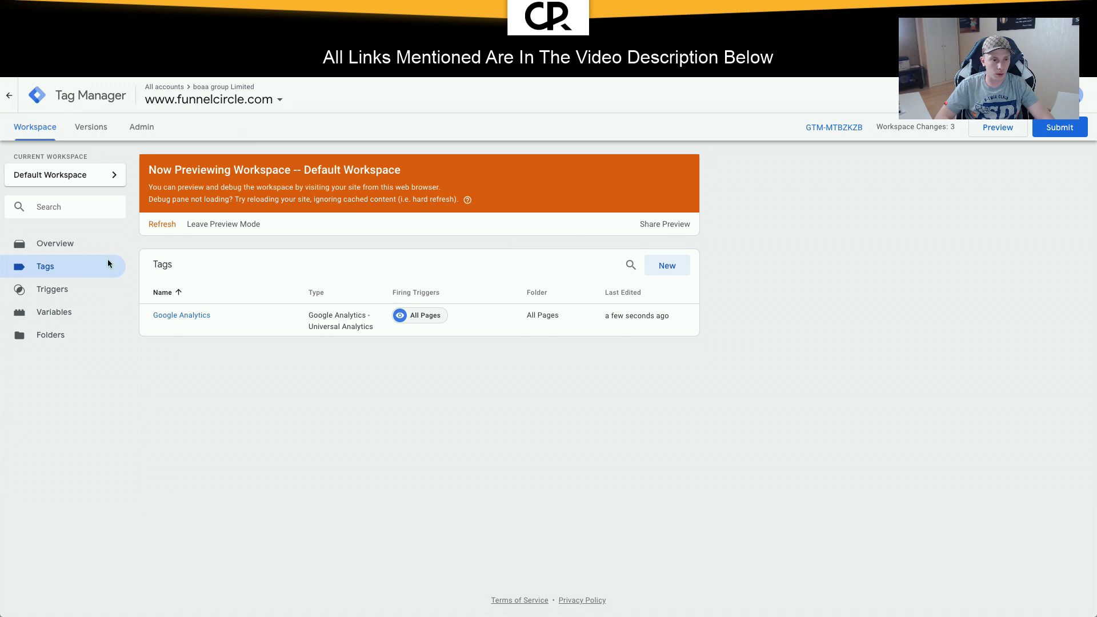
# Step: Create a new tag named 'Facebook Pixel' in the All Pages folder, firing on All Pages
pyautogui.click(666, 265)
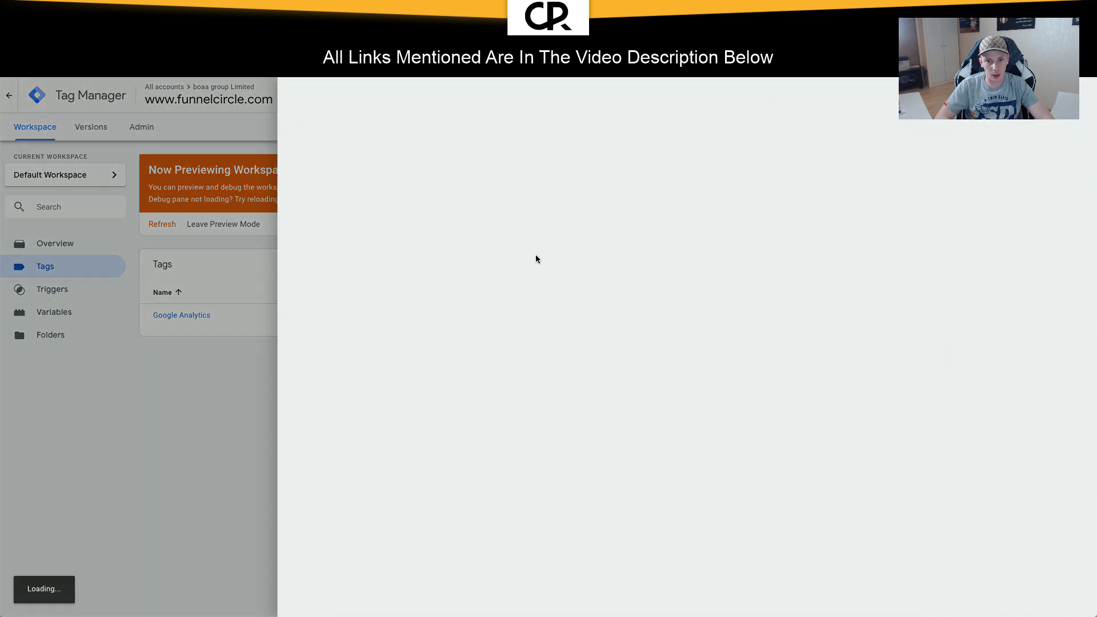
pyautogui.click(362, 97)
pyautogui.write('Face')
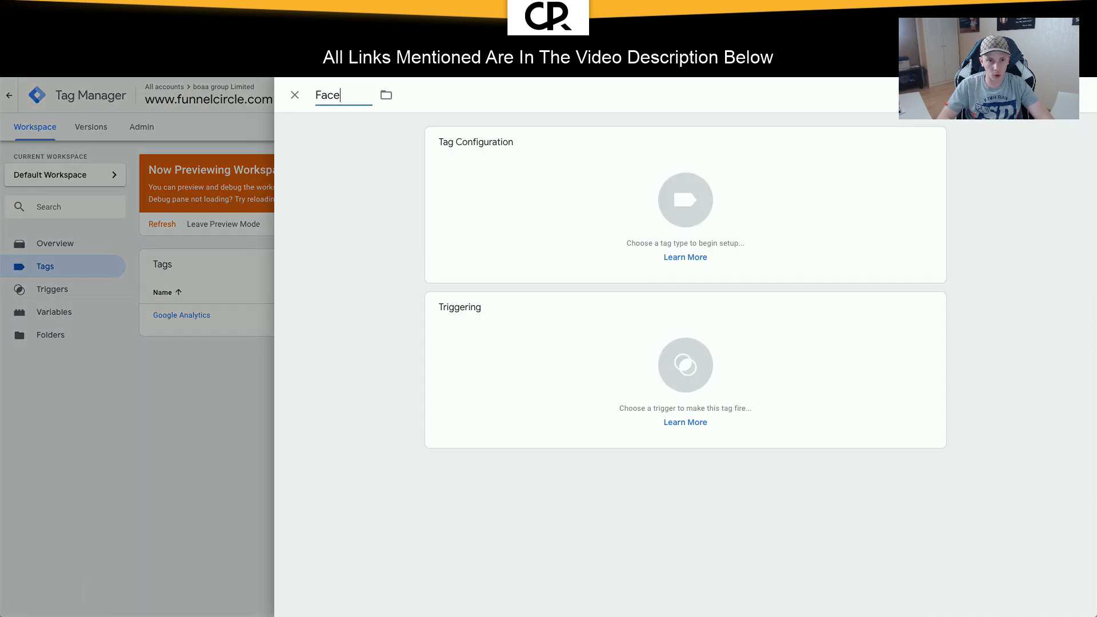
pyautogui.write('book Pixel')
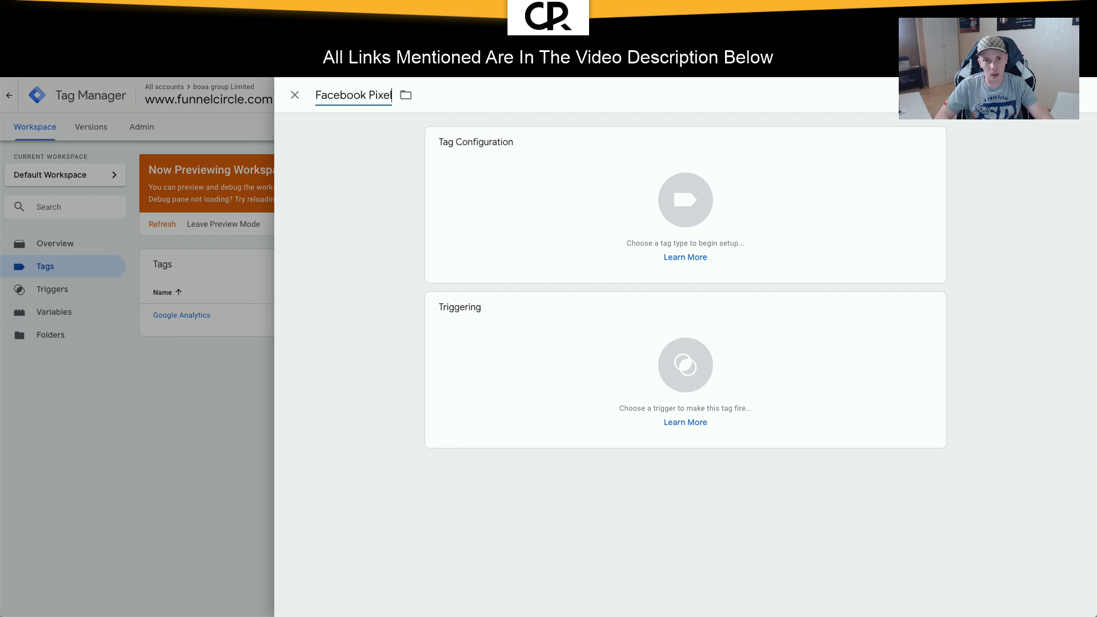
pyautogui.click(407, 96)
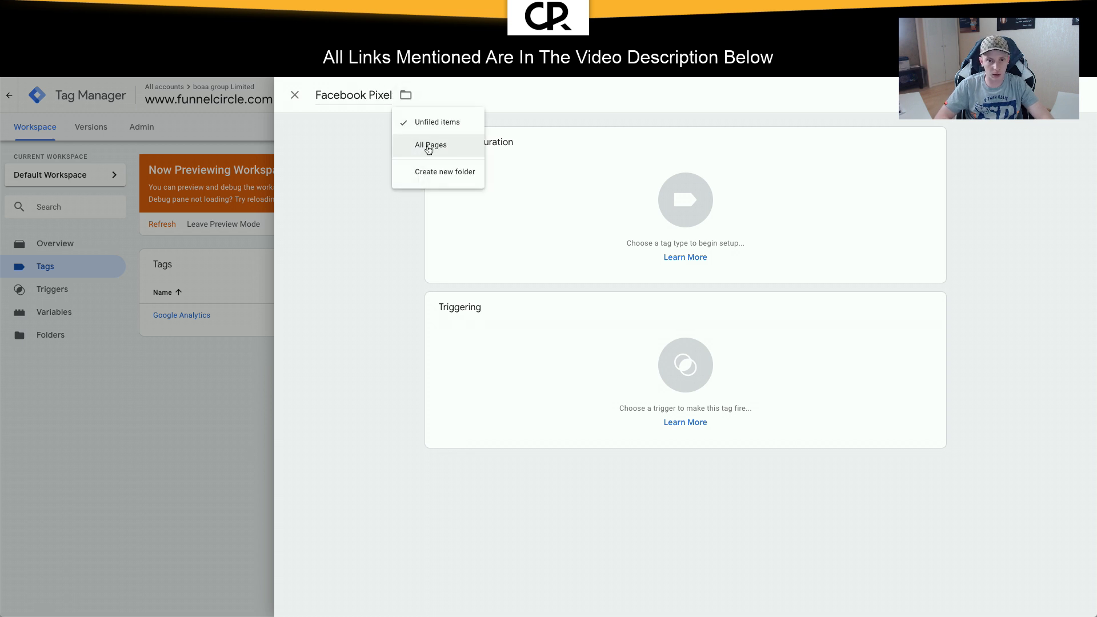
pyautogui.click(430, 146)
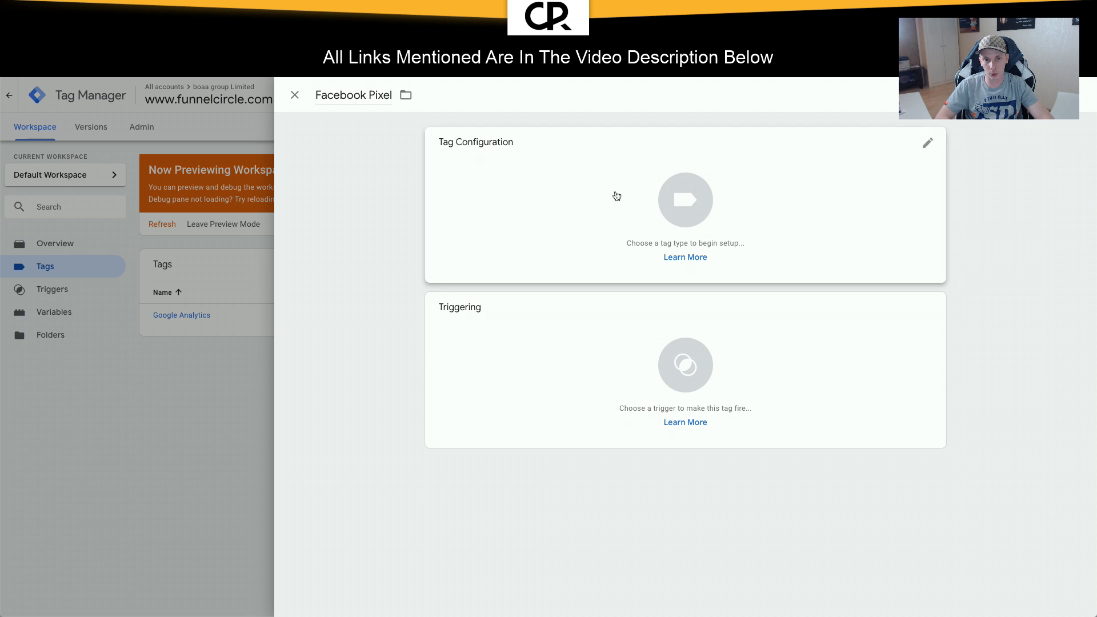
pyautogui.click(622, 364)
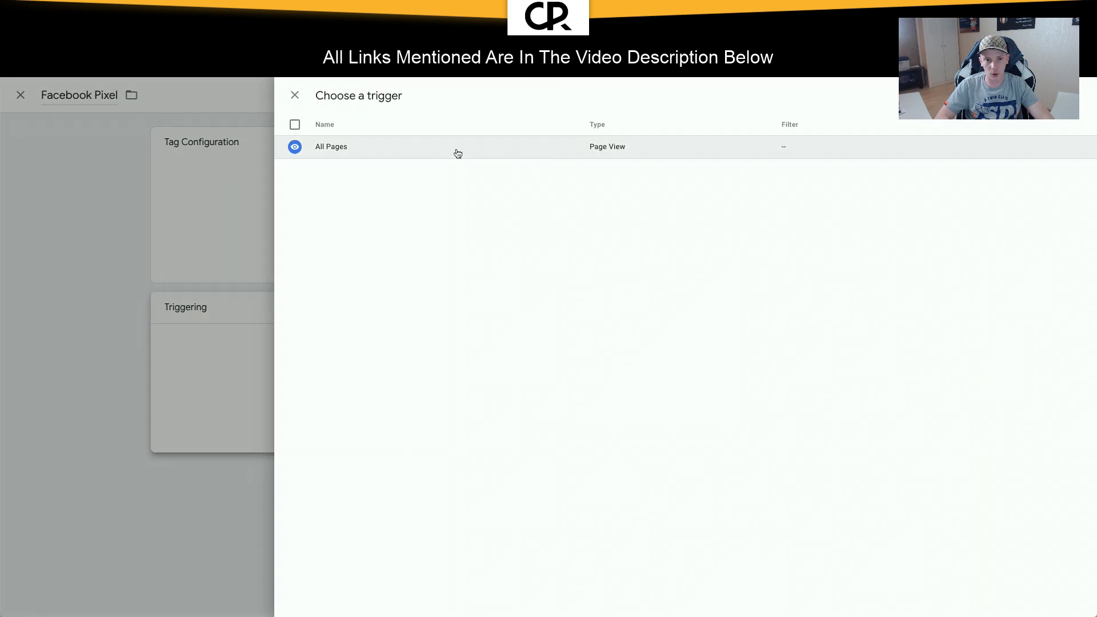
pyautogui.click(458, 153)
# Step: Make it a Custom HTML tag containing the pasted pixel code and save it
pyautogui.click(618, 202)
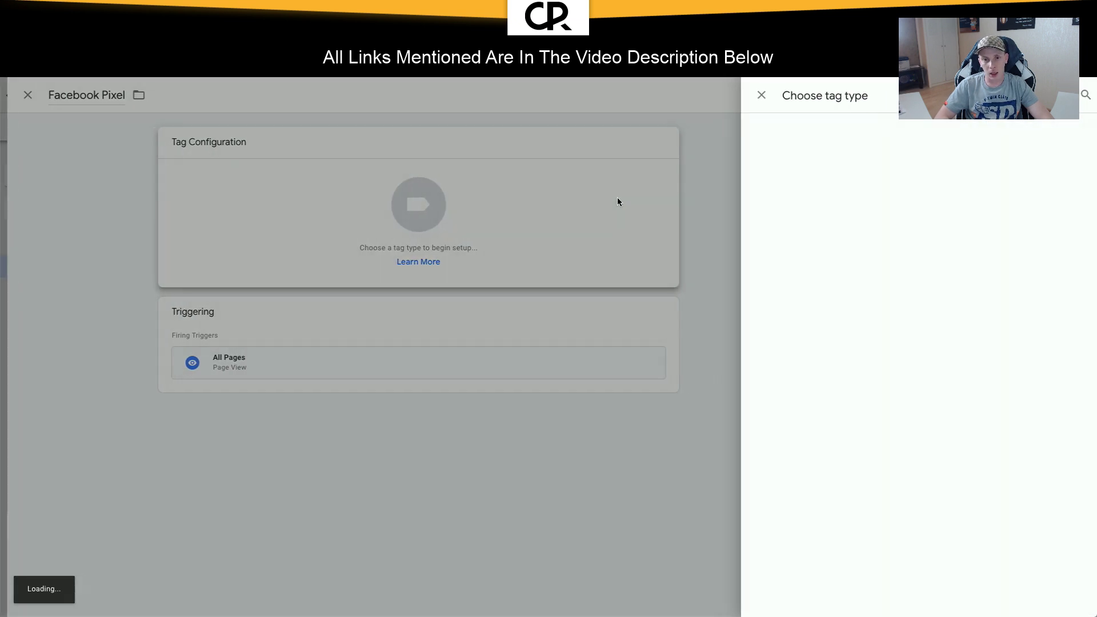
pyautogui.click(1075, 95)
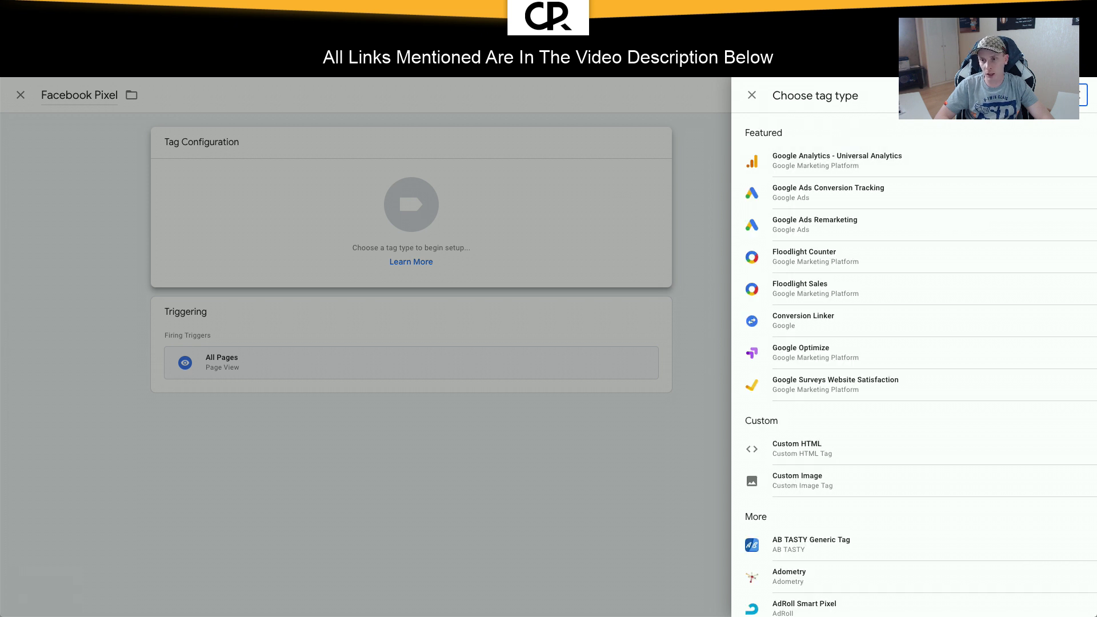
pyautogui.write('face')
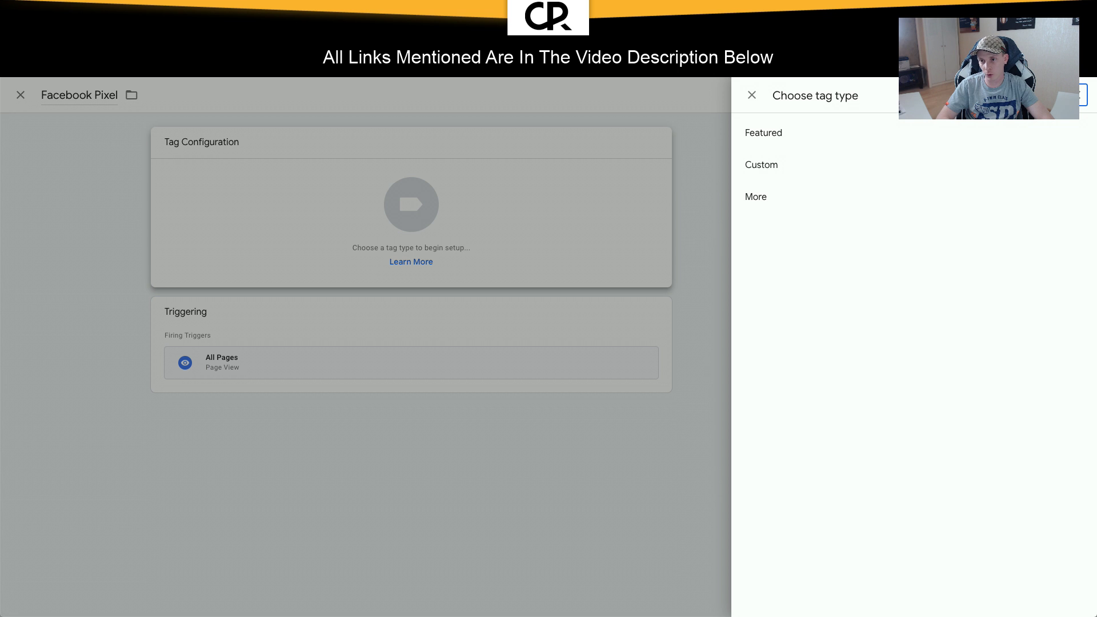
pyautogui.press('BackSpace')
pyautogui.press('BackSpace')
pyautogui.press('BackSpace')
pyautogui.press('BackSpace')
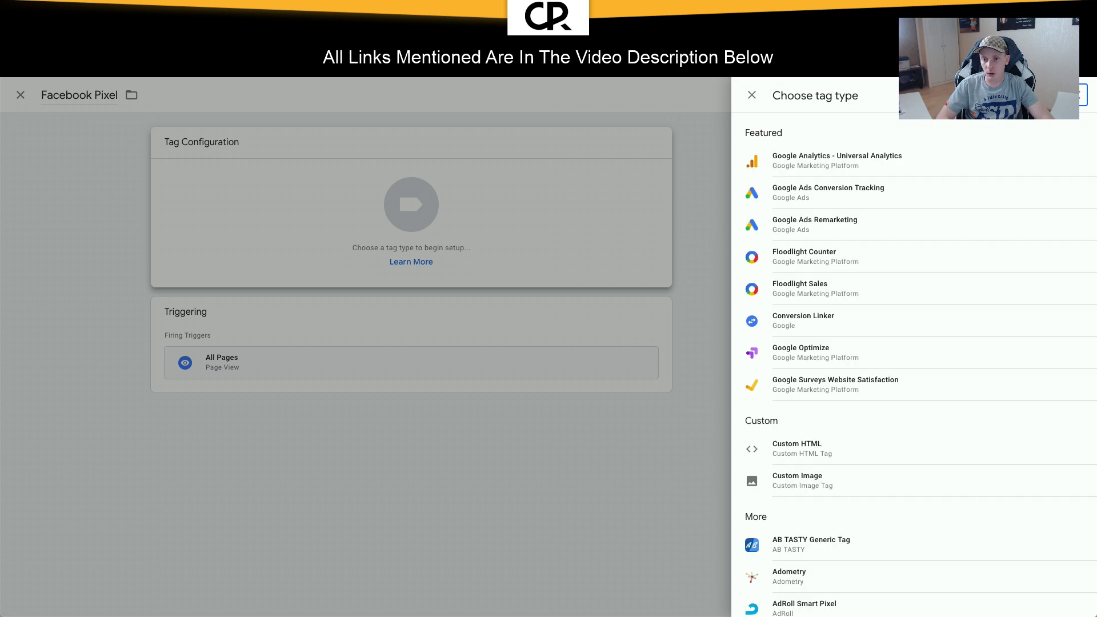
pyautogui.write('custom')
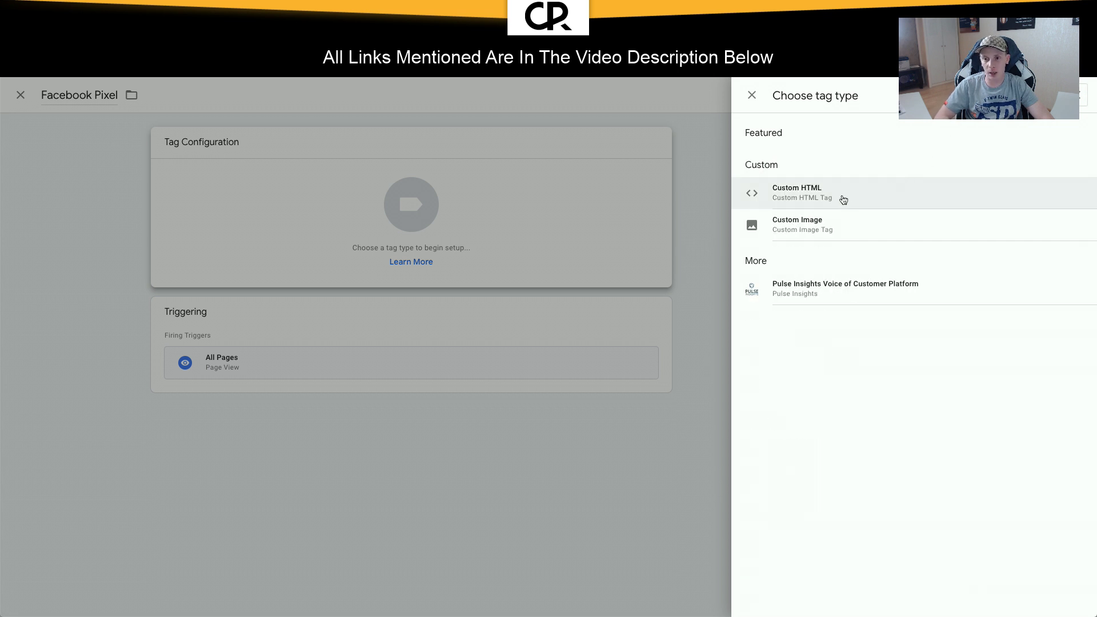
pyautogui.click(843, 199)
pyautogui.click(510, 283)
pyautogui.hotkey('ctrl', 'v')
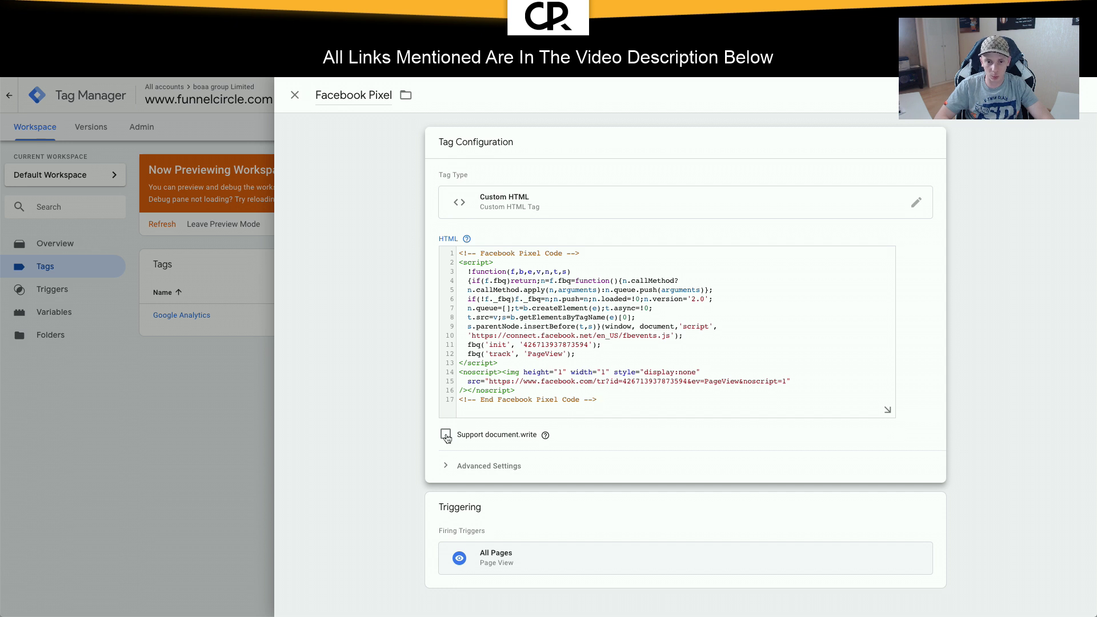
pyautogui.click(550, 406)
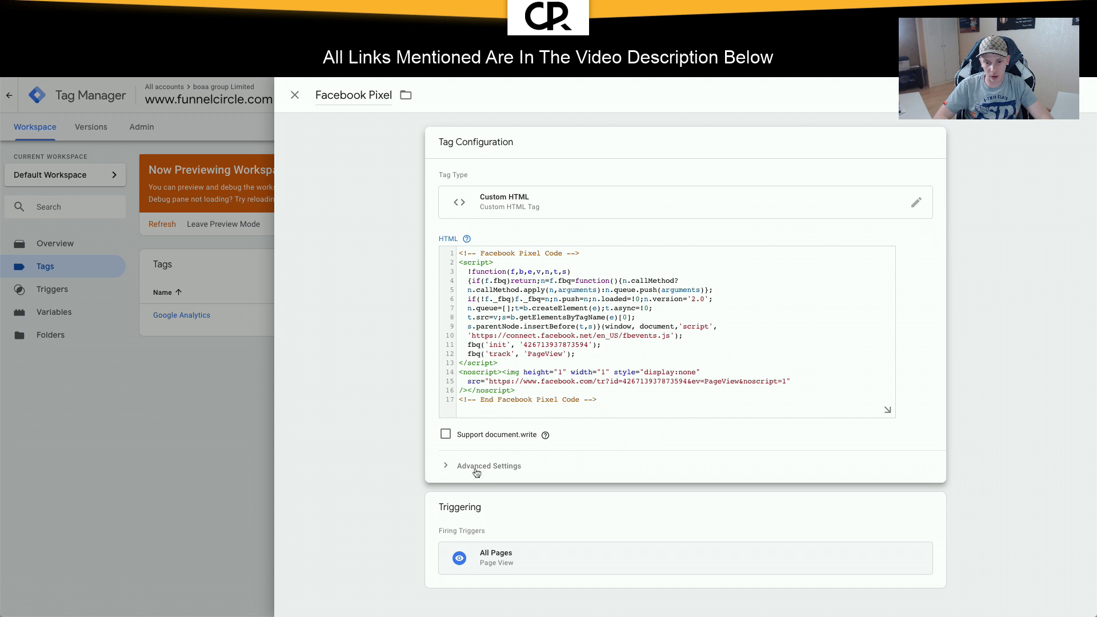
pyautogui.click(1039, 95)
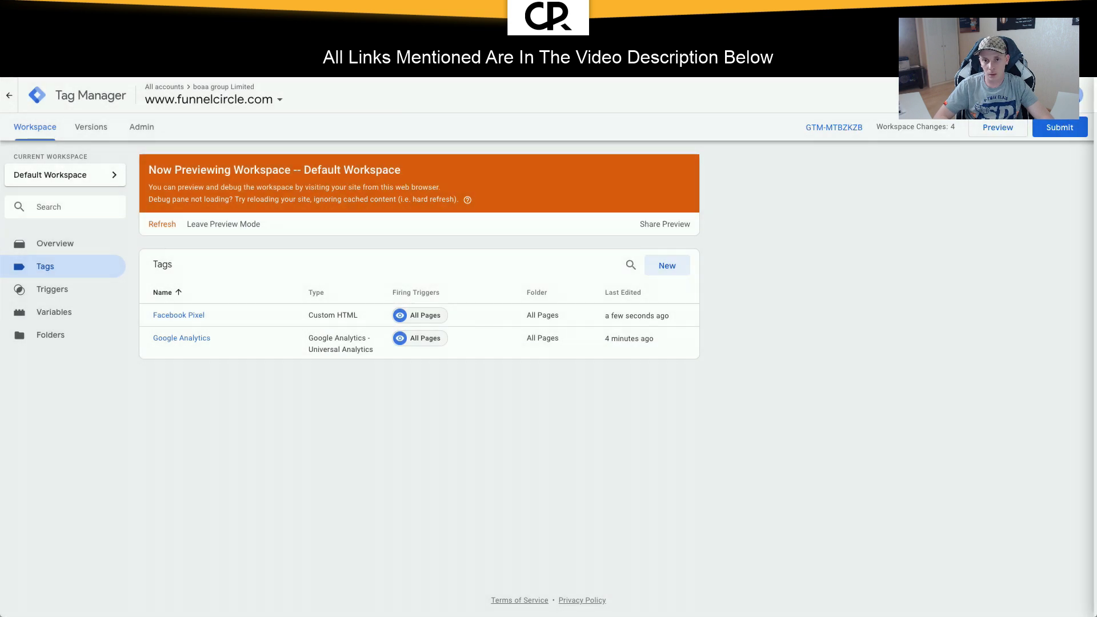
# Step: Refresh the Tag Manager preview and reload the funnel page to check both tags fire
pyautogui.click(987, 135)
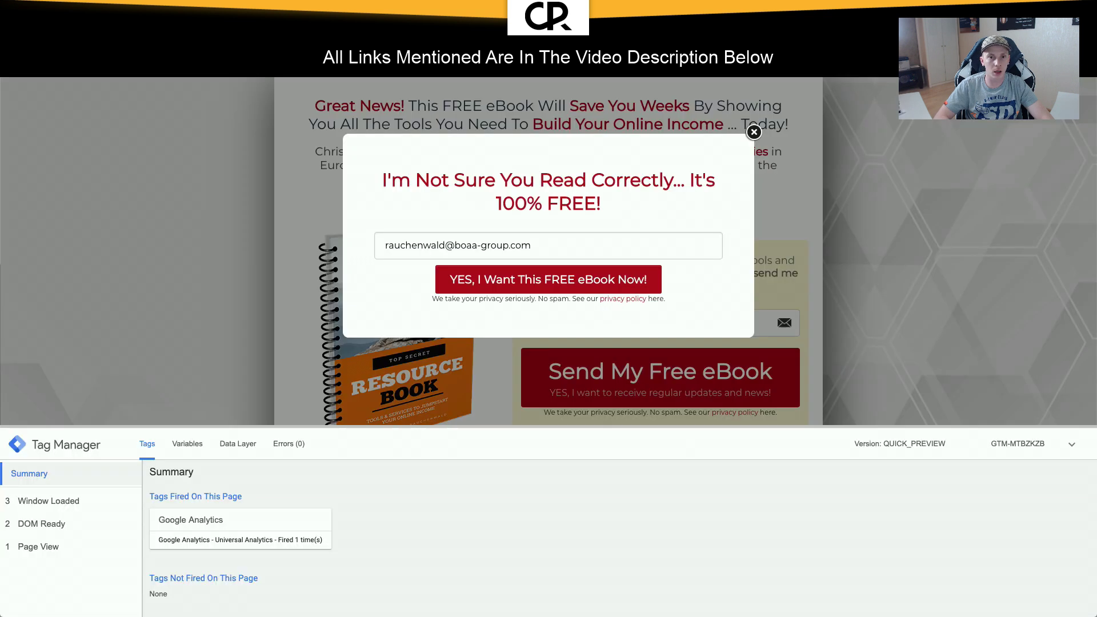
pyautogui.press('BackSpace')
pyautogui.press('BackSpace')
pyautogui.press('BackSpace')
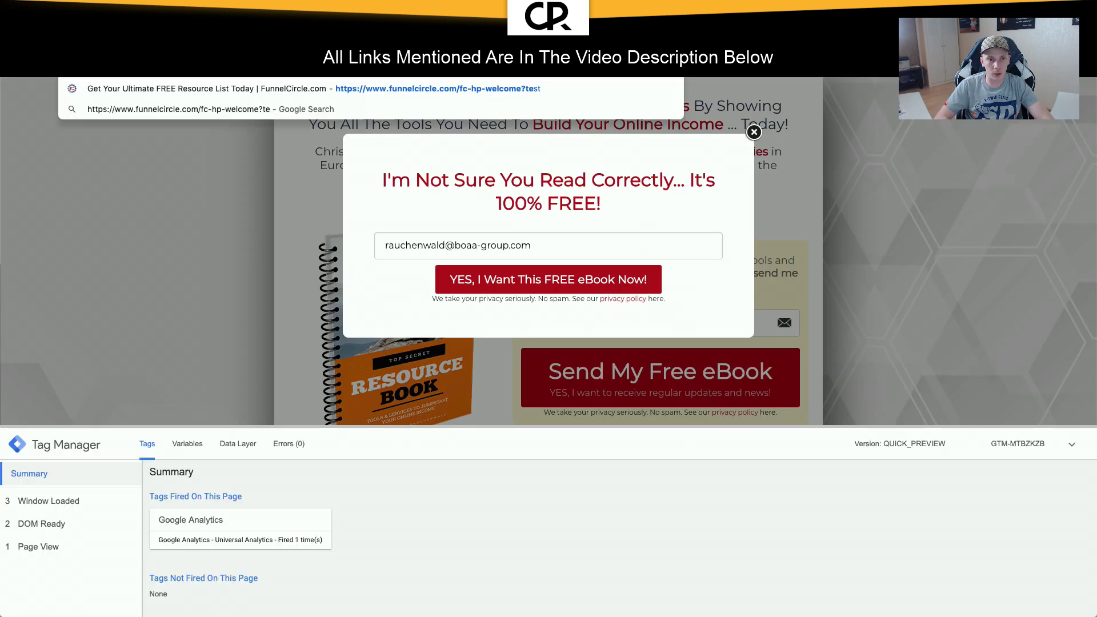
pyautogui.press('Return')
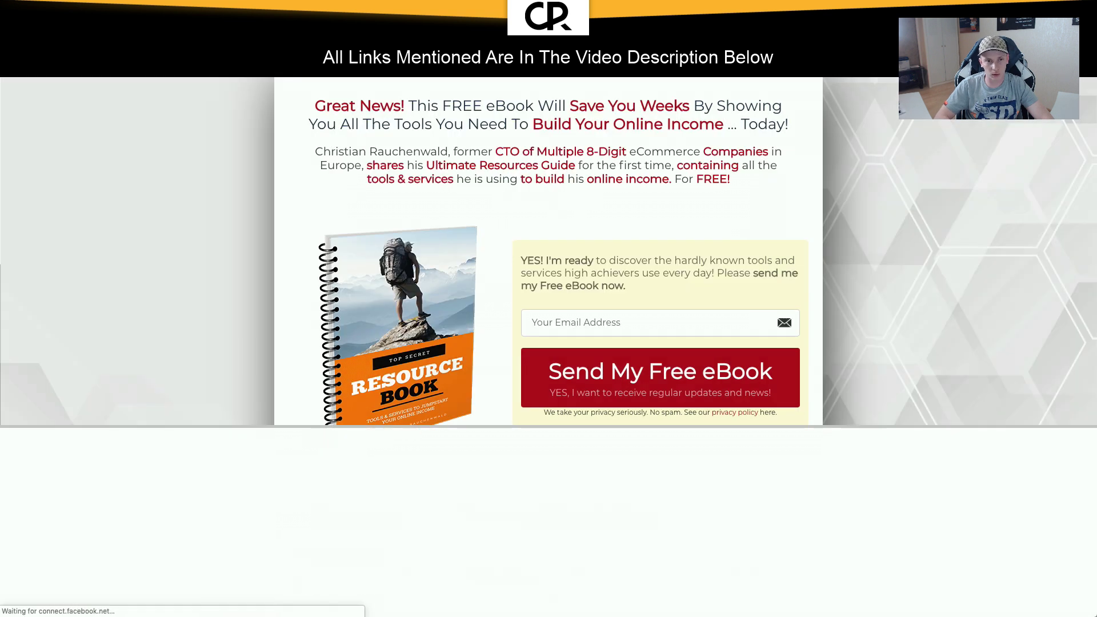
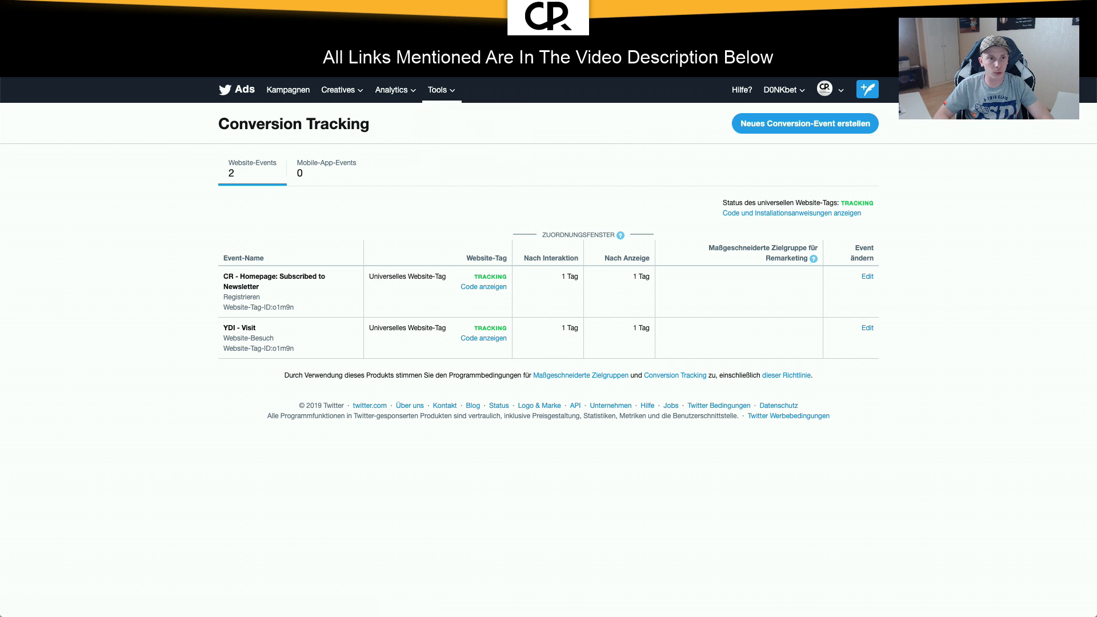
pyautogui.click(804, 123)
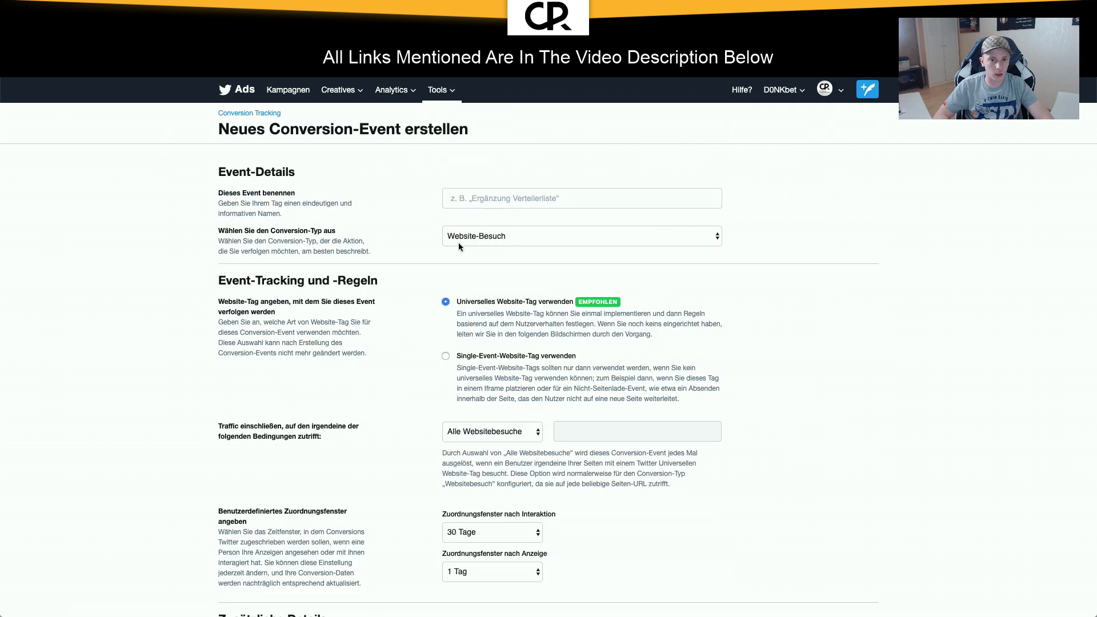
pyautogui.click(492, 198)
pyautogui.click(426, 207)
pyautogui.click(482, 235)
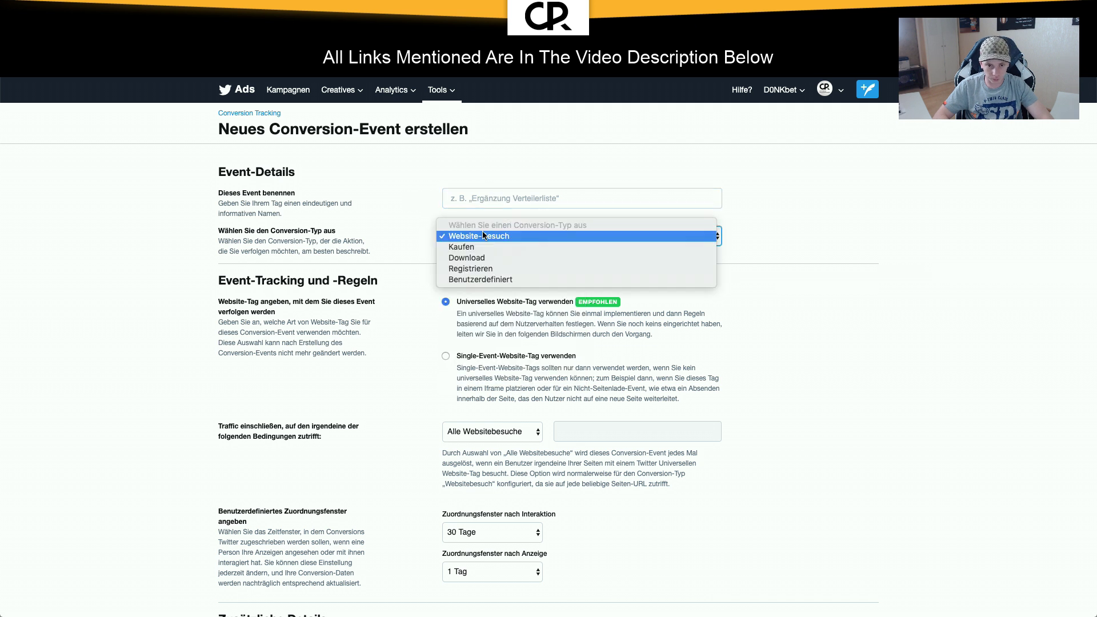
pyautogui.click(481, 234)
pyautogui.scroll(-2, 371, 237)
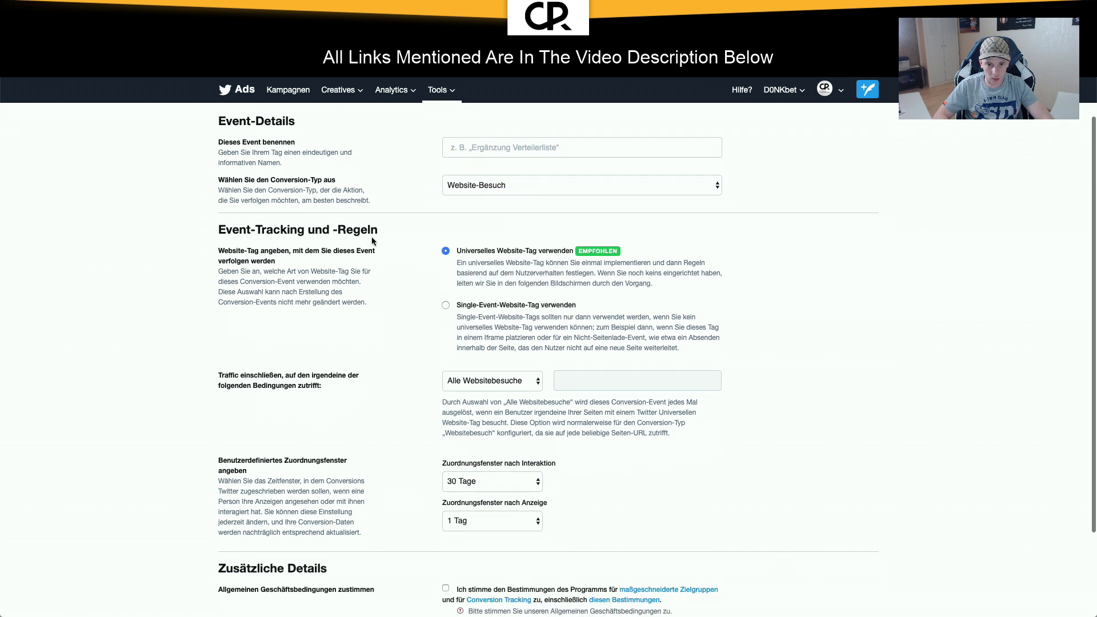
pyautogui.click(486, 381)
pyautogui.click(419, 372)
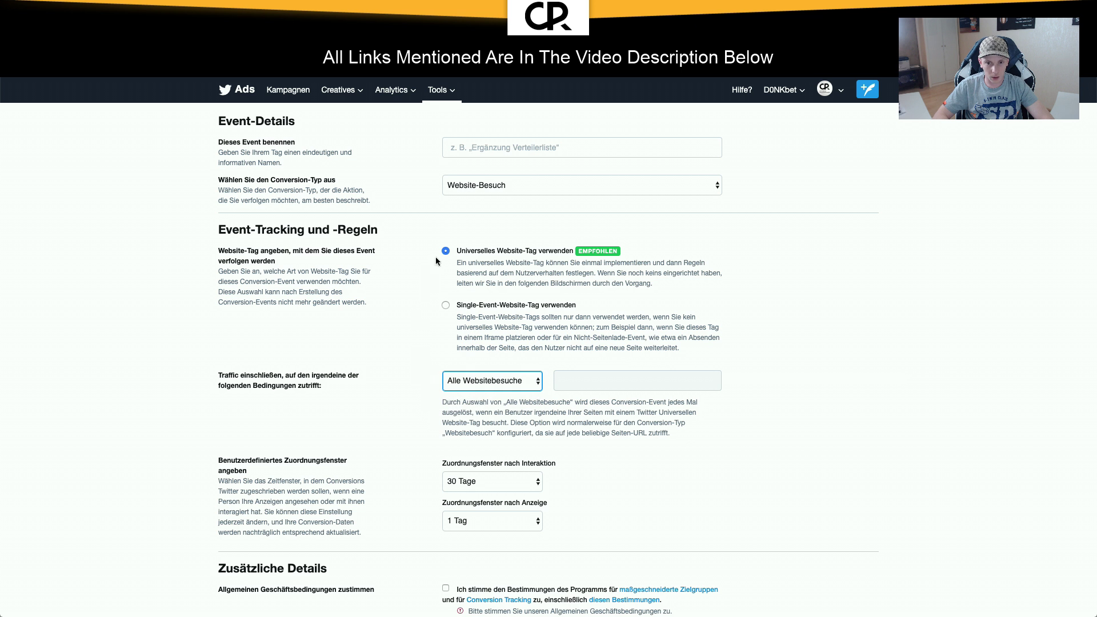
pyautogui.scroll(2, 435, 255)
pyautogui.click(474, 198)
pyautogui.write('www.f')
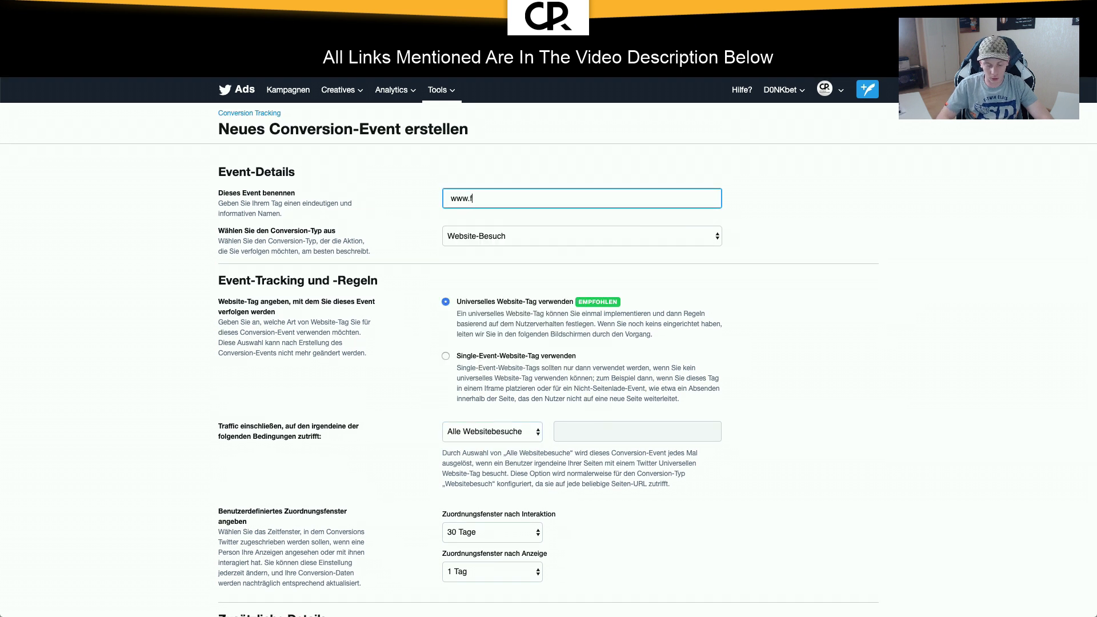
pyautogui.write('unnelcircle.')
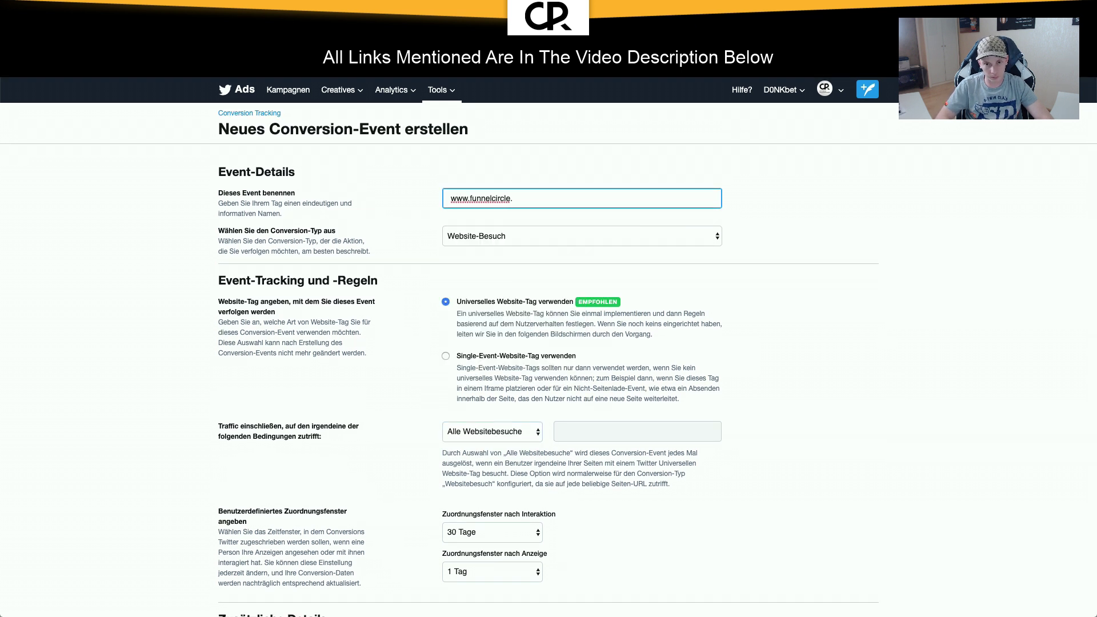
pyautogui.write('com')
pyautogui.click(414, 287)
# Step: Set the after-interaction attribution window to 1 Tag
pyautogui.scroll(-5, 411, 290)
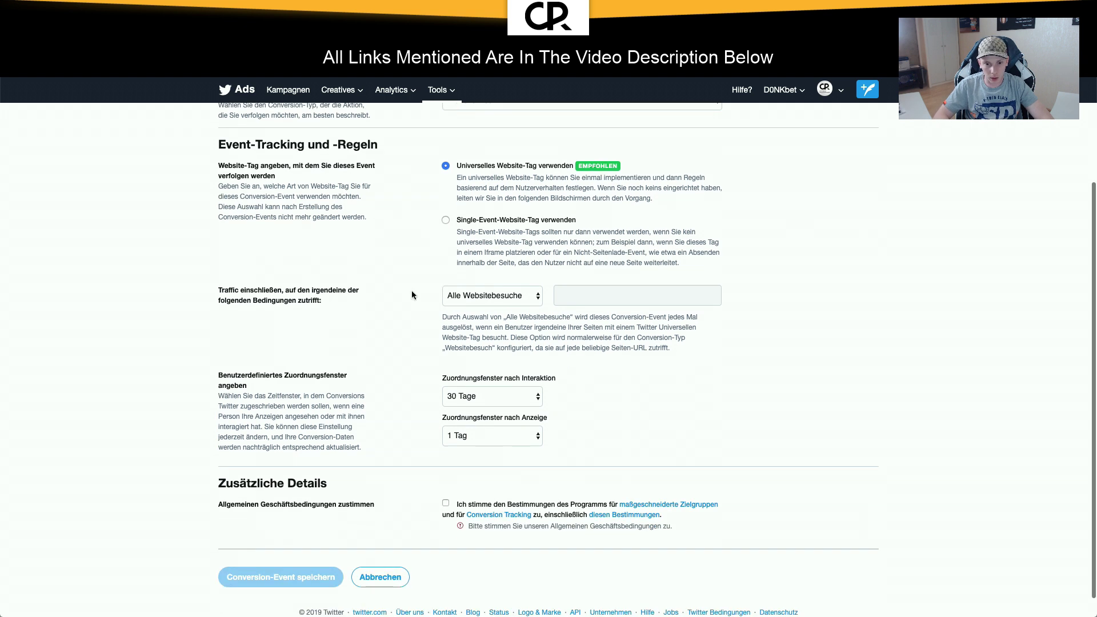
pyautogui.rightClick(462, 247)
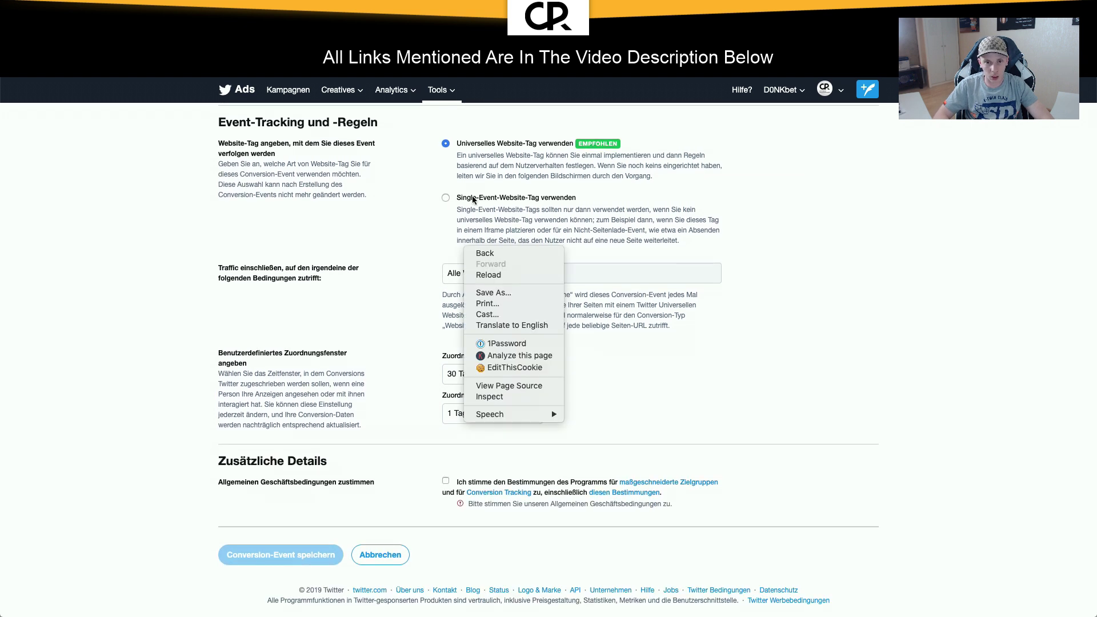
pyautogui.click(485, 161)
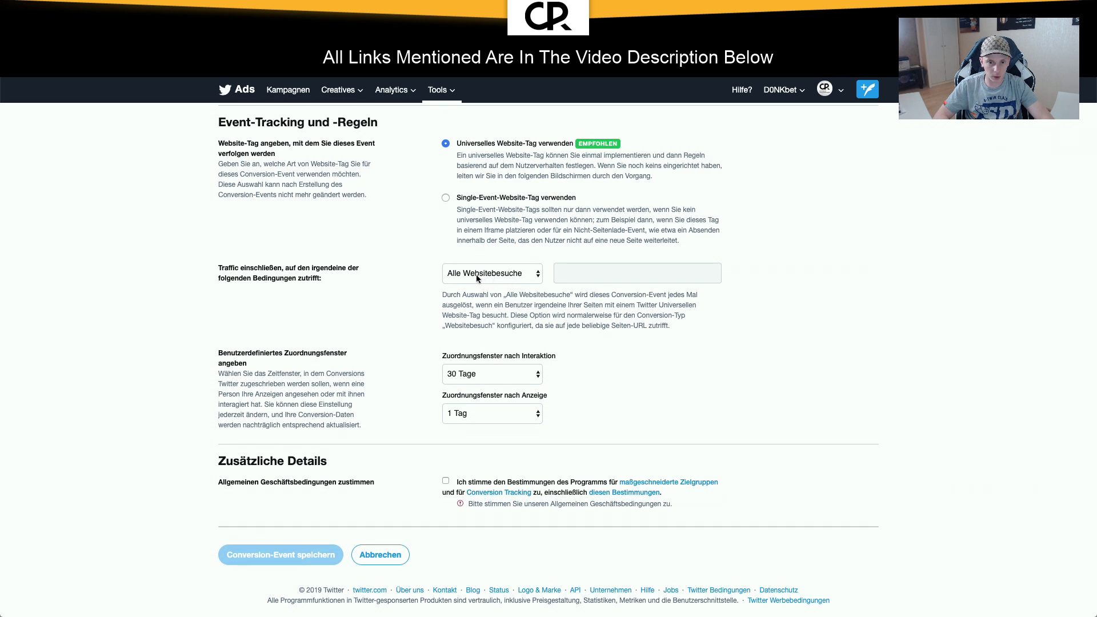
pyautogui.click(493, 372)
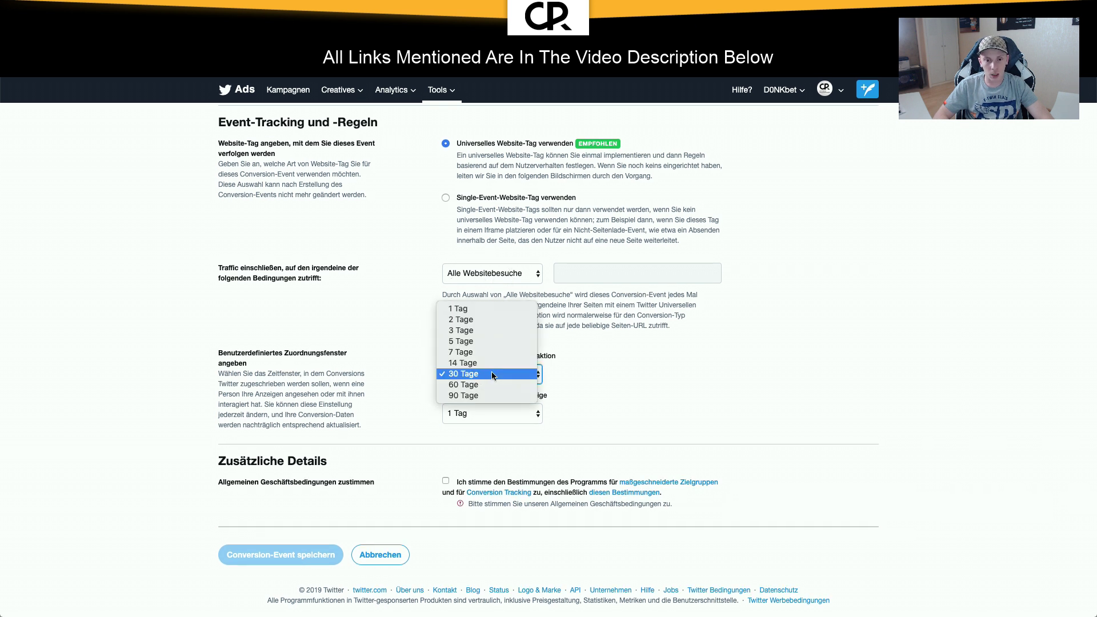
pyautogui.click(486, 300)
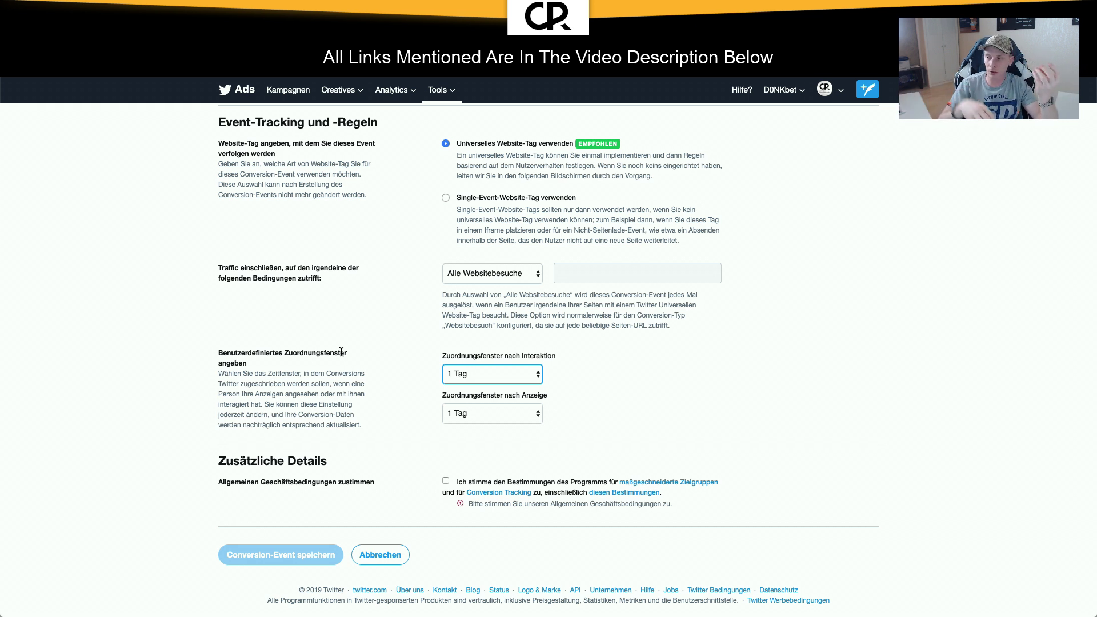
pyautogui.click(476, 379)
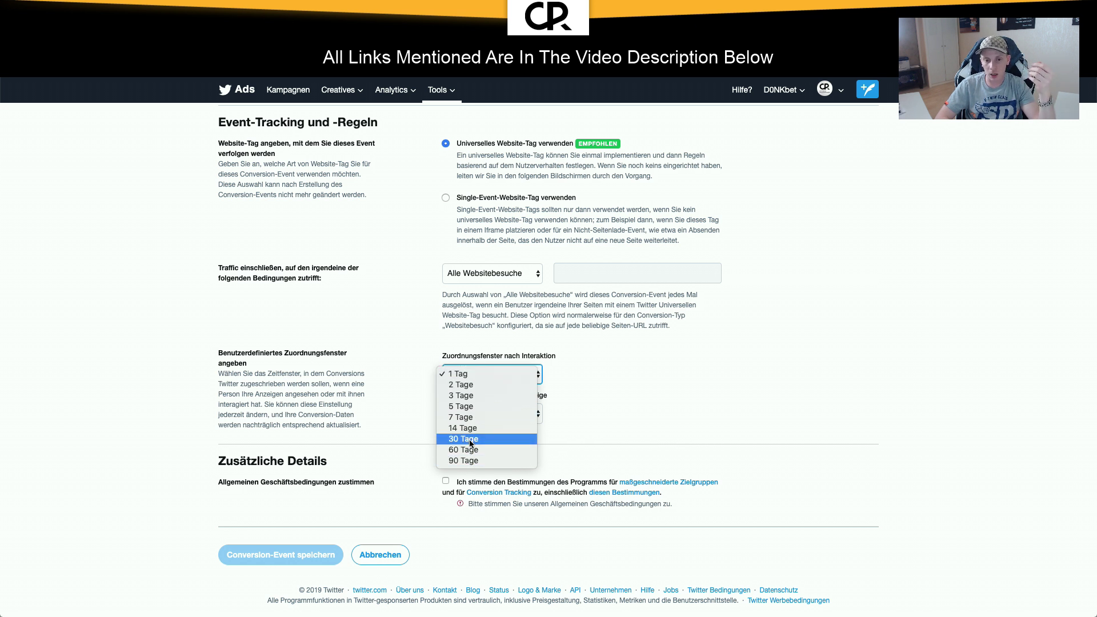
pyautogui.click(471, 377)
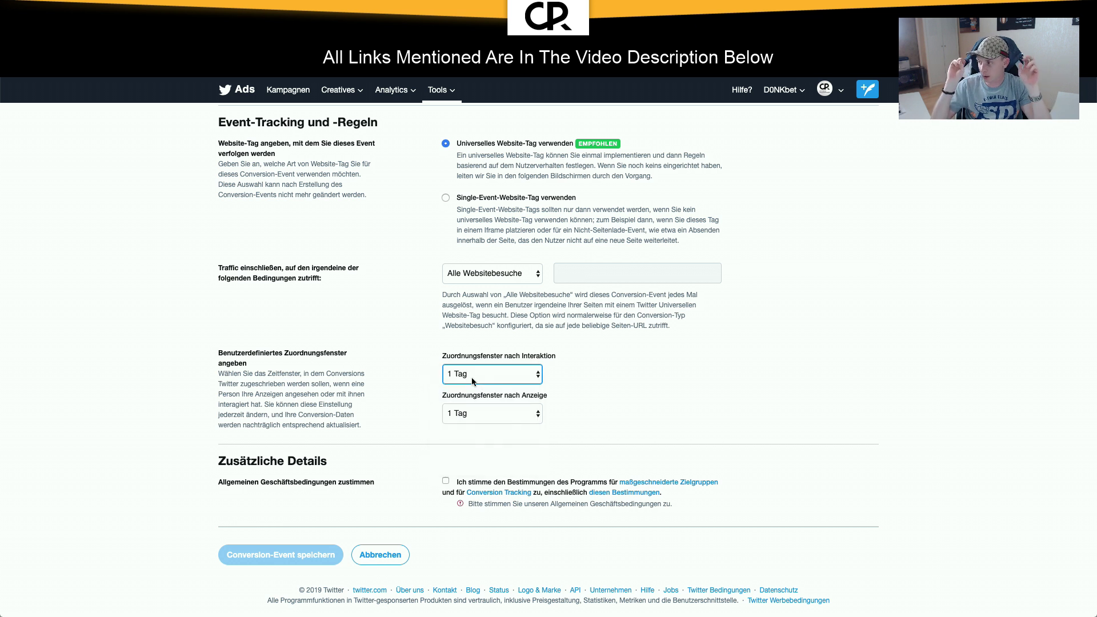
# Step: Accept the terms, save the conversion event and select its website tag code
pyautogui.click(446, 482)
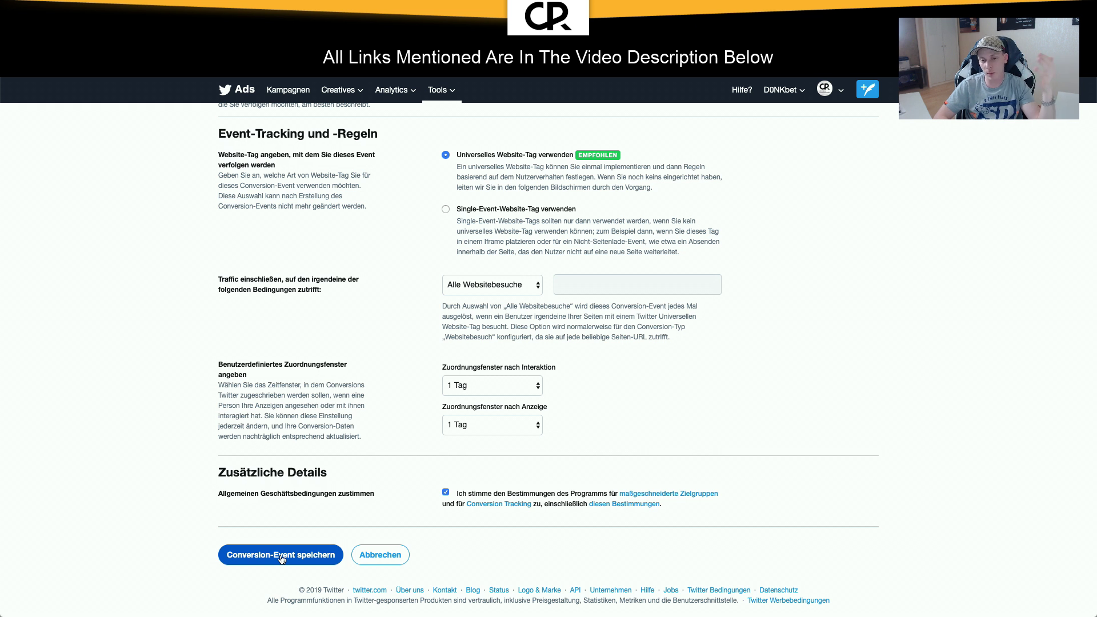
pyautogui.click(280, 556)
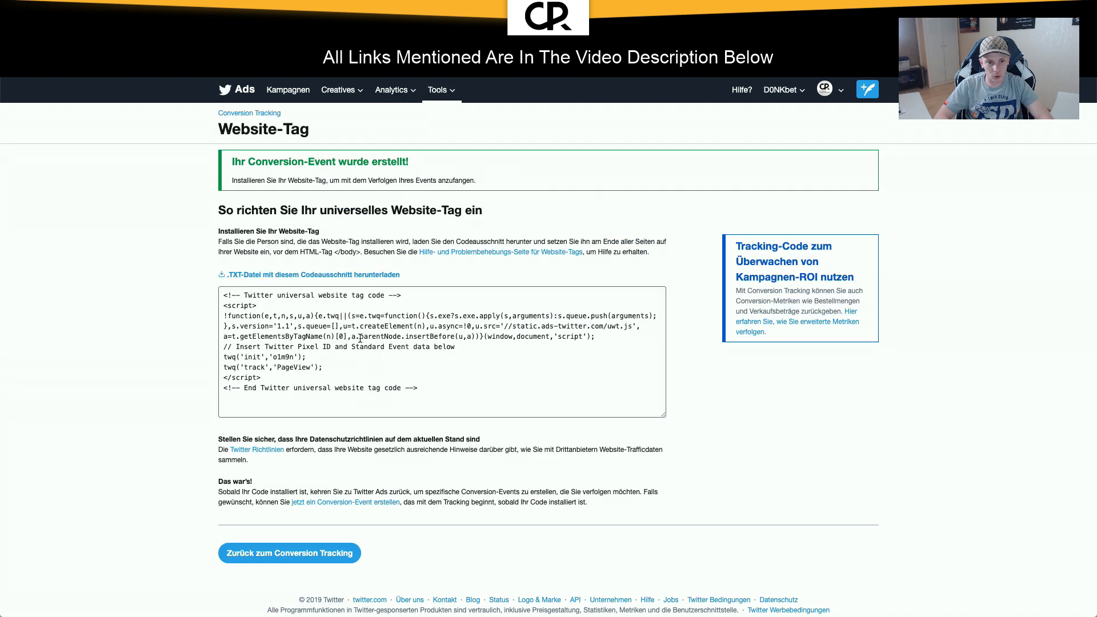
pyautogui.moveTo(437, 392); pyautogui.dragTo(256, 325)
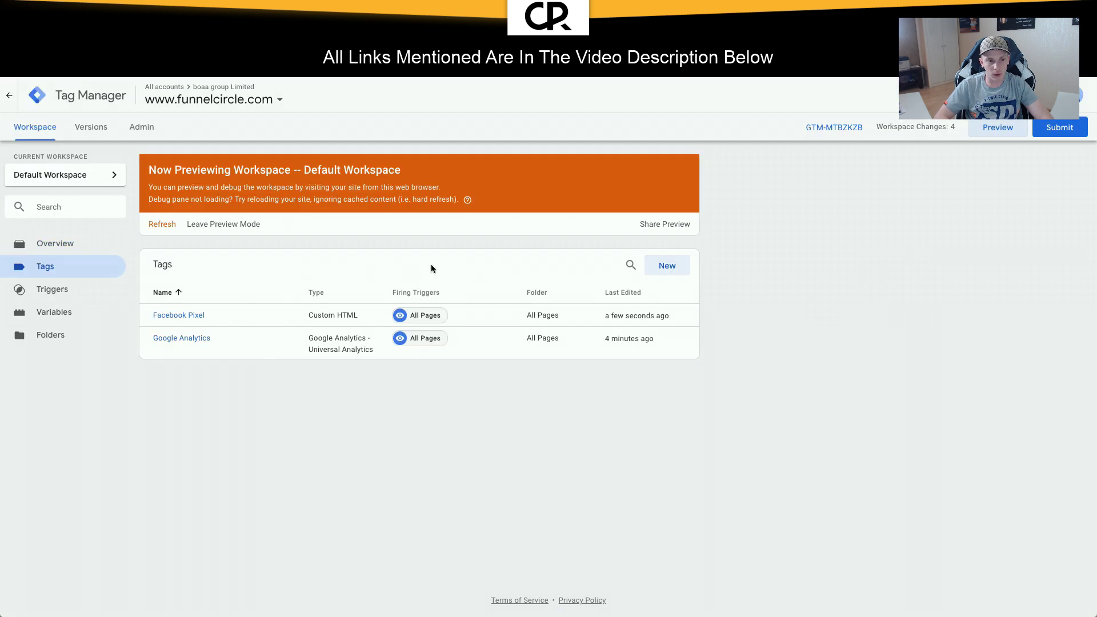
# Step: Create a new tag named 'Twitter Universal Website Tracking Code' firing on All Pages
pyautogui.click(667, 266)
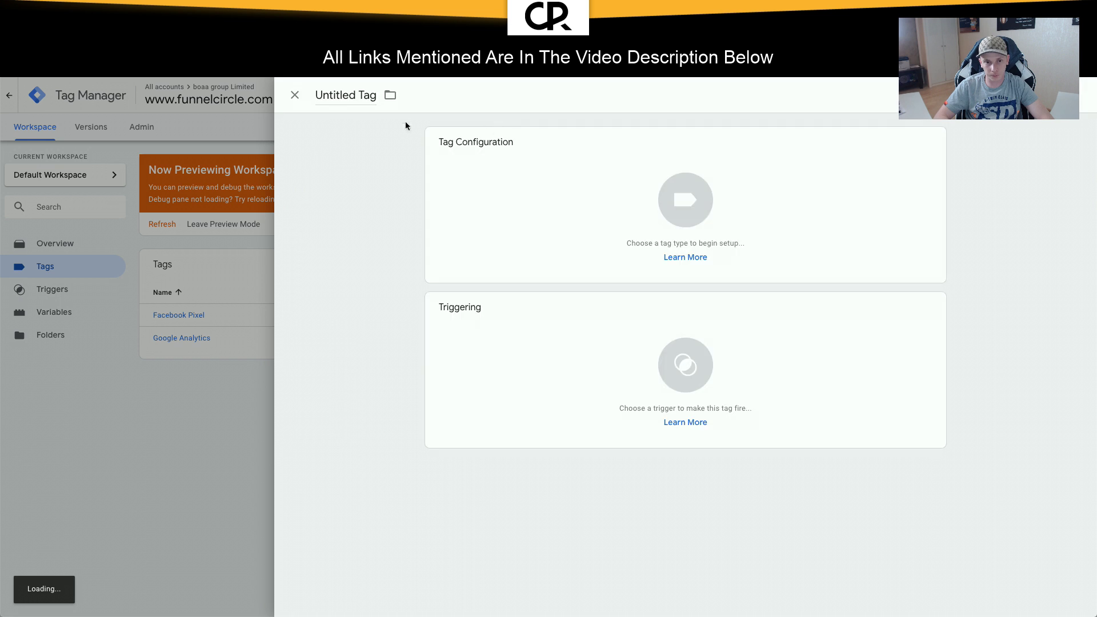
pyautogui.click(343, 95)
pyautogui.write('Twit')
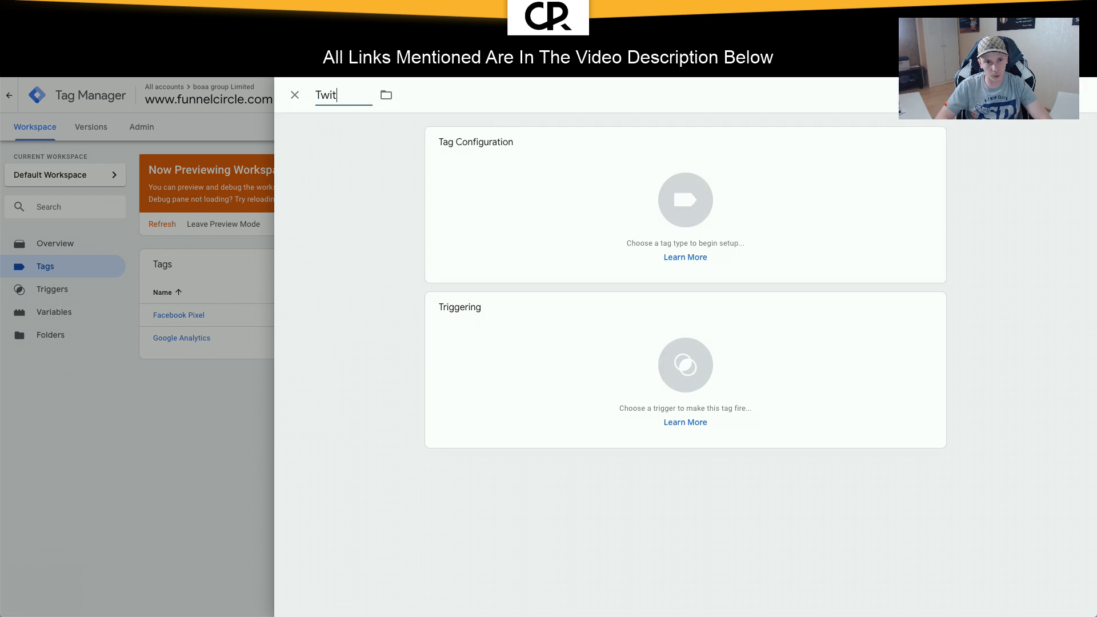
pyautogui.write('ter Univers')
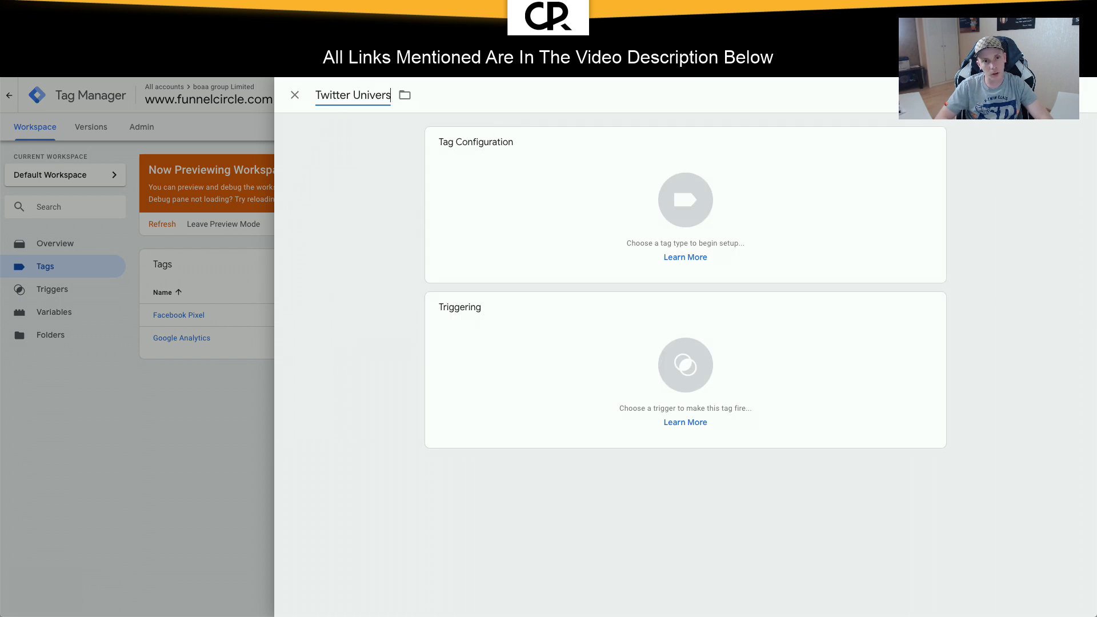
pyautogui.write('al Website Tracking Code')
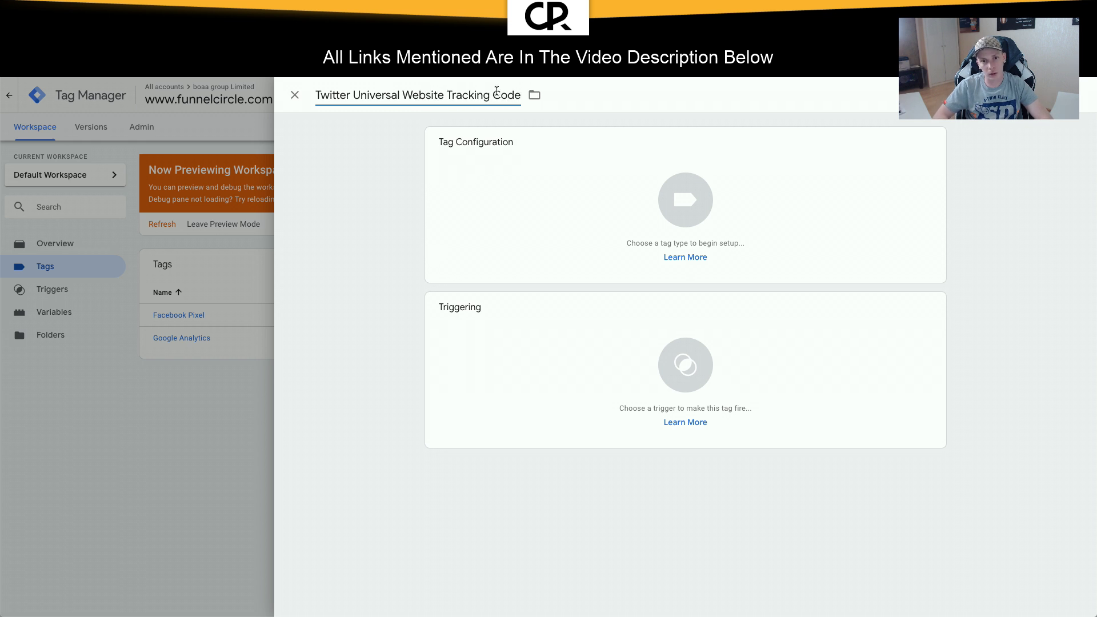
pyautogui.click(534, 95)
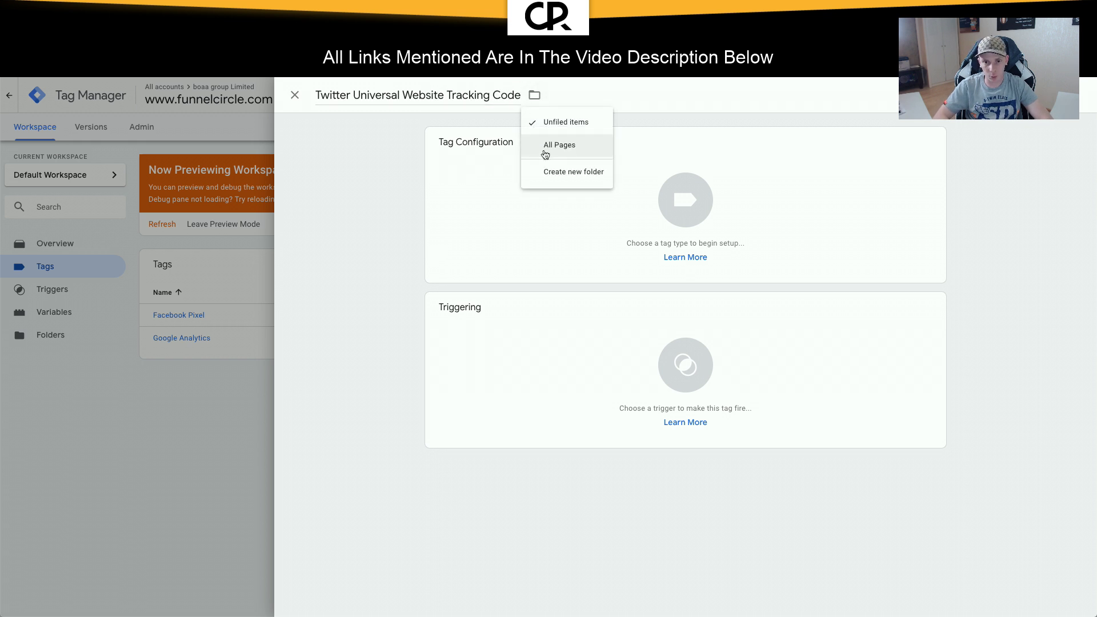
pyautogui.click(543, 150)
pyautogui.click(640, 362)
pyautogui.click(545, 144)
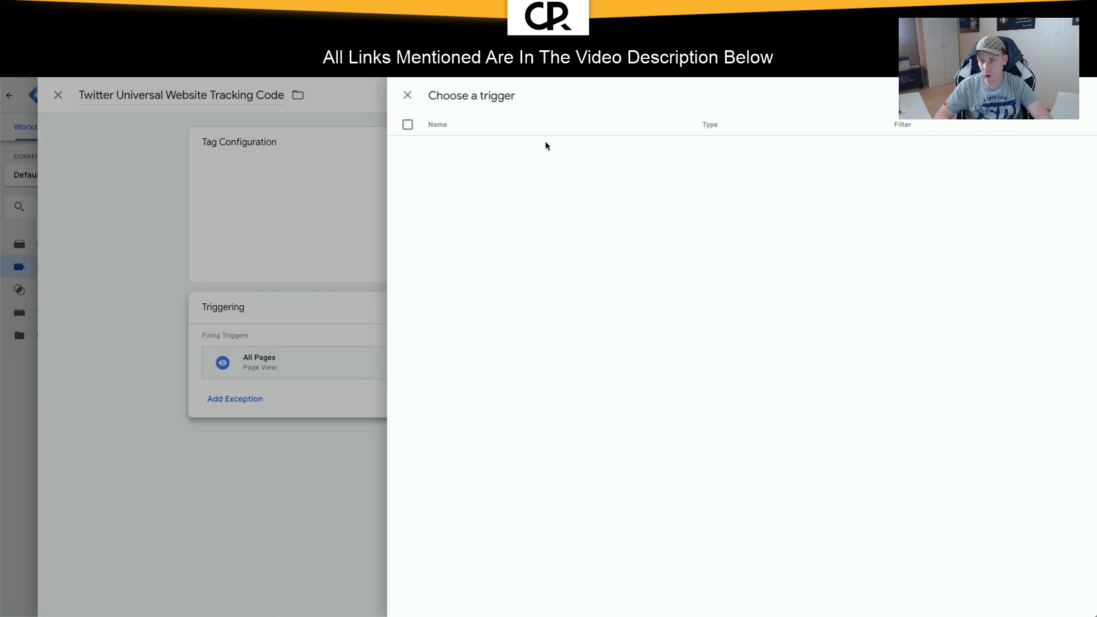
# Step: Set the tag type to Twitter Universal Website Tag
pyautogui.click(503, 221)
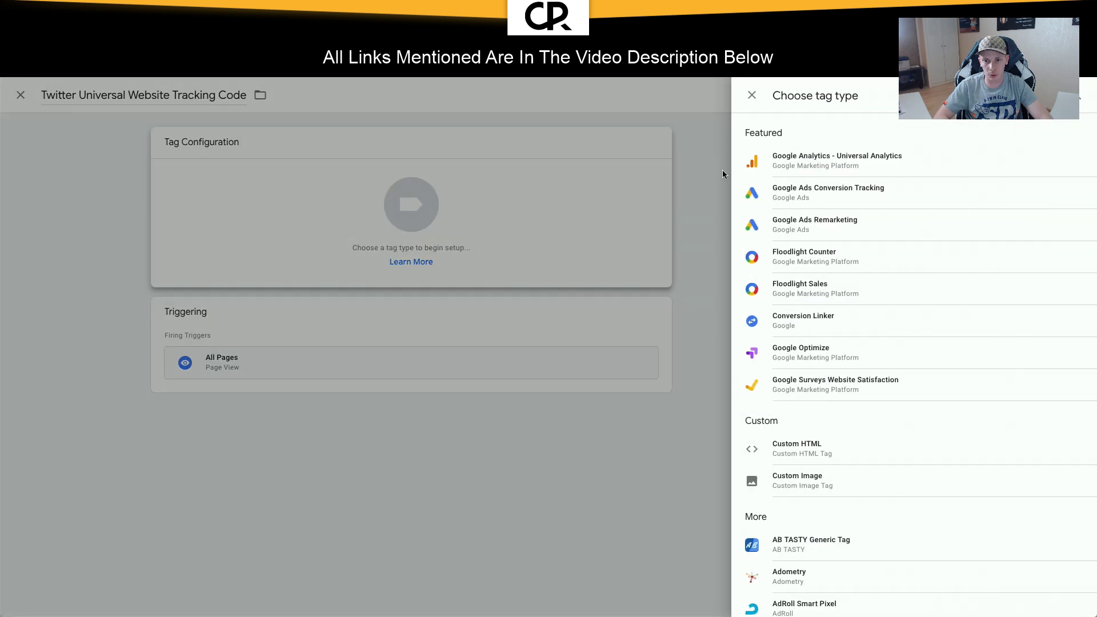
pyautogui.click(1076, 95)
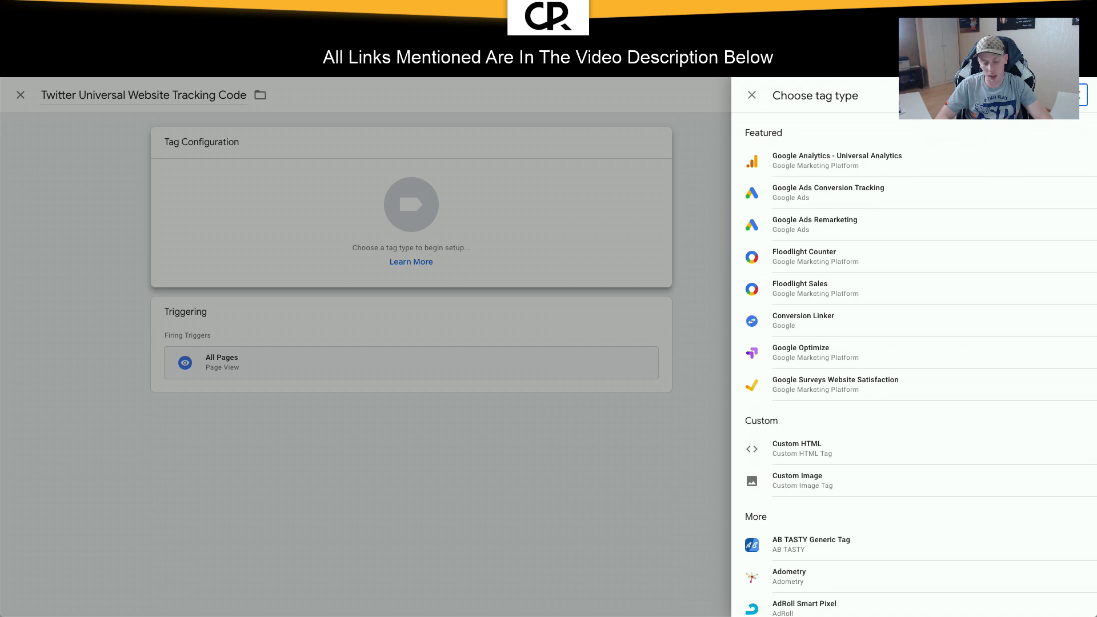
pyautogui.write('twi')
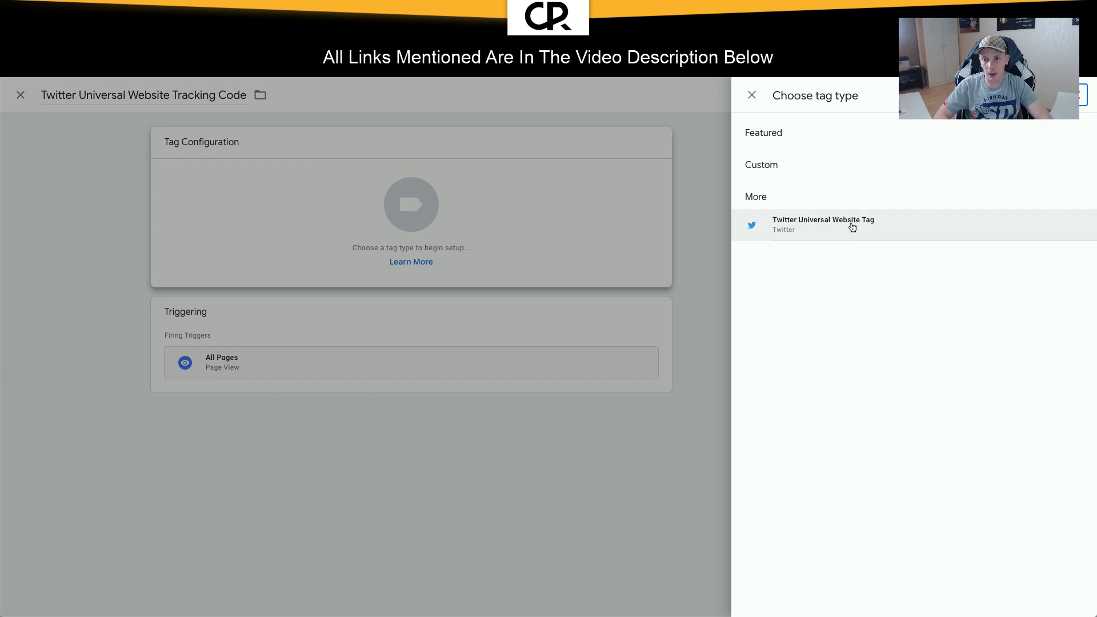
pyautogui.click(827, 232)
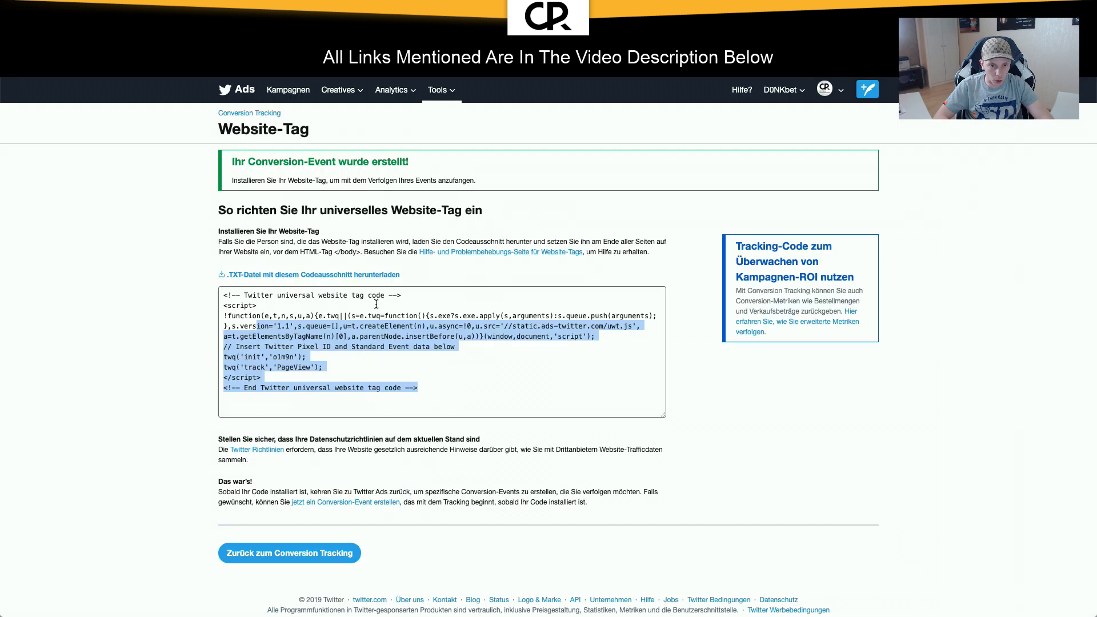
# Step: Select the pixel ID inside the Twitter website tag code
pyautogui.click(349, 323)
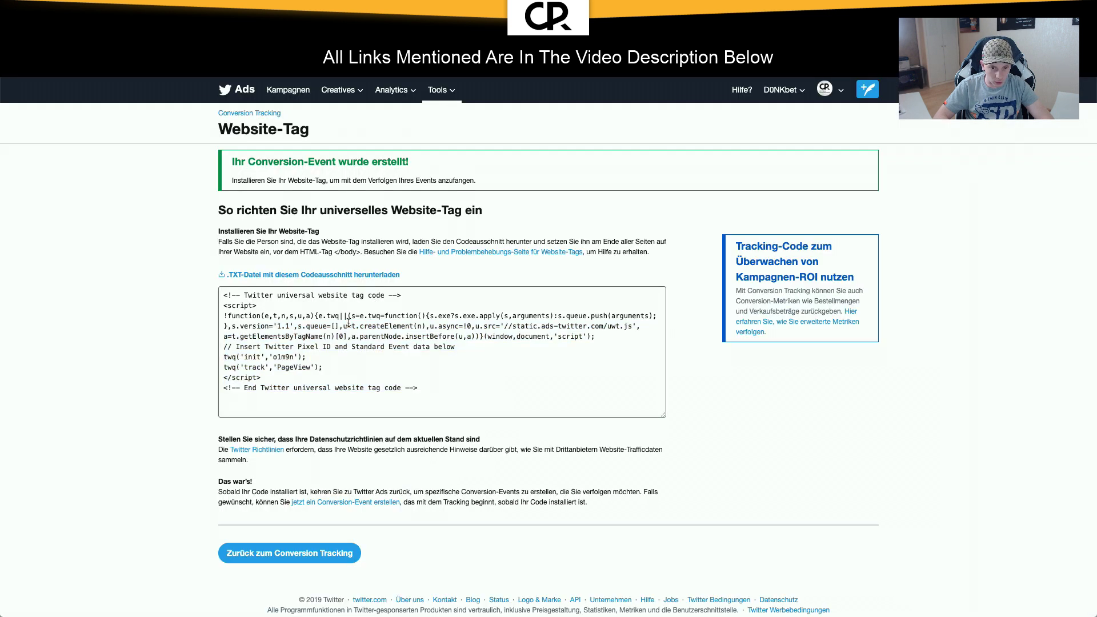
pyautogui.doubleClick(280, 357)
pyautogui.hotkey('ctrl', 'c')
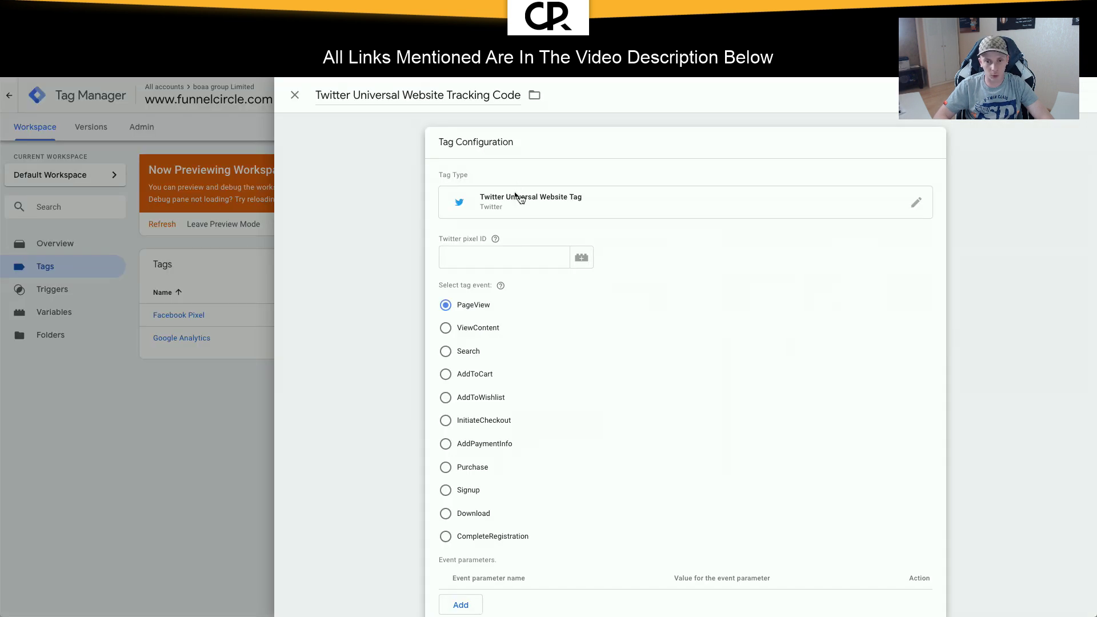
# Step: Paste the pixel ID into the Twitter tag's pixel ID field and bring up the variable picker
pyautogui.click(503, 257)
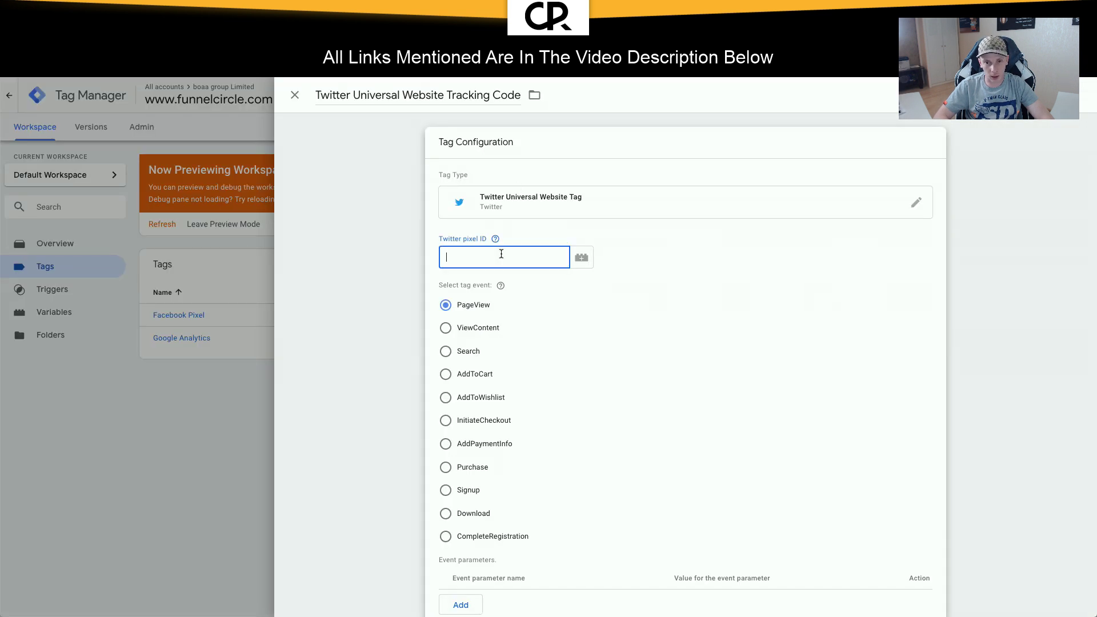
pyautogui.hotkey('ctrl', 'v')
pyautogui.click(606, 255)
pyautogui.click(581, 257)
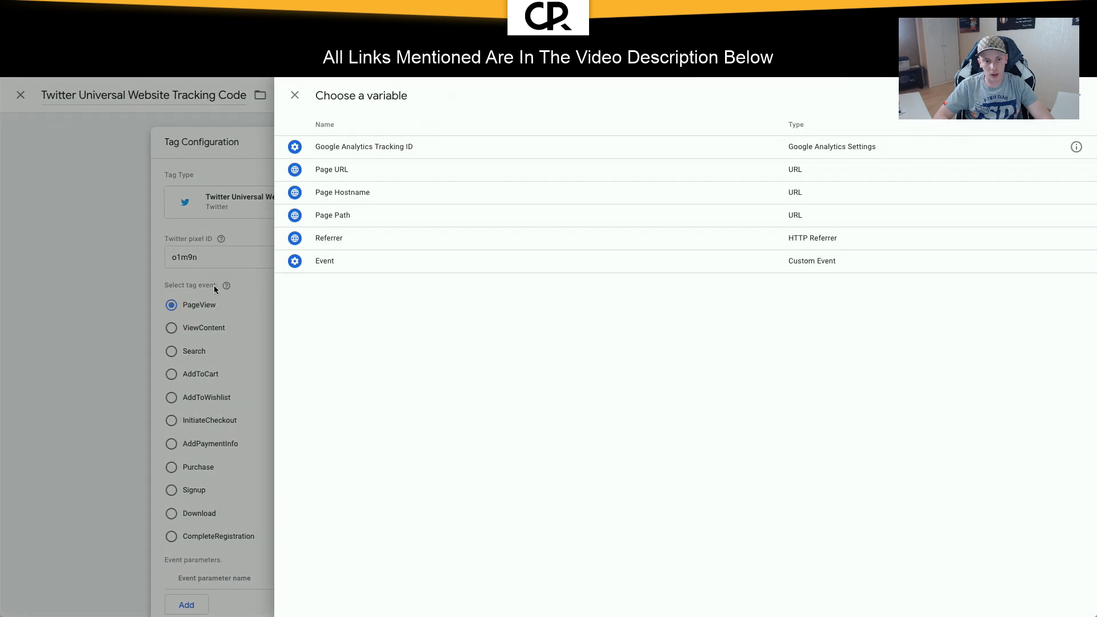
pyautogui.click(132, 247)
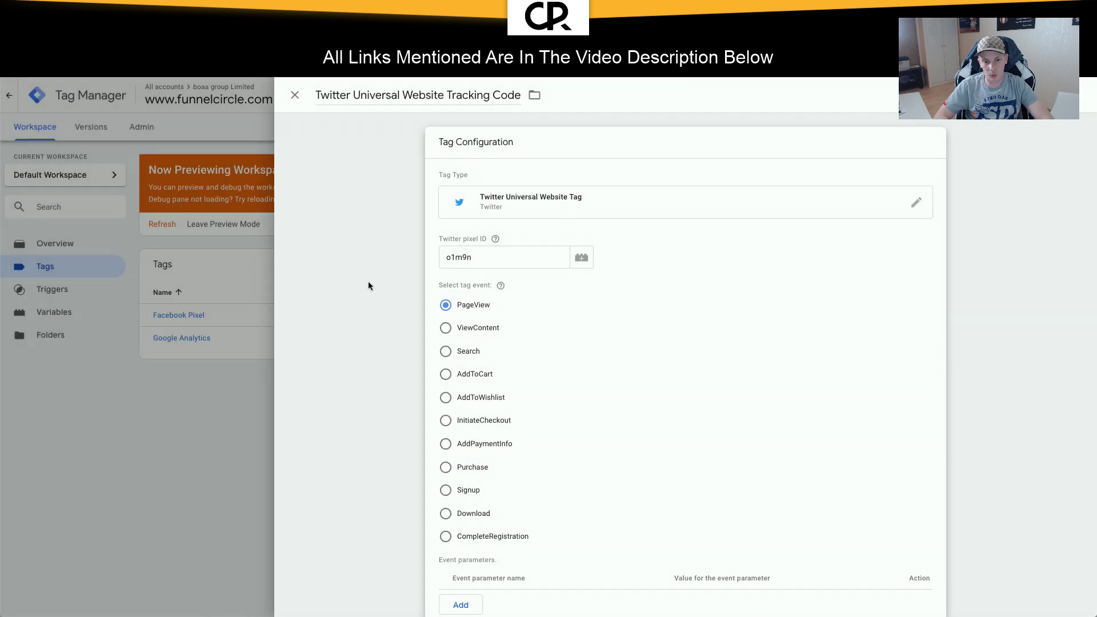
pyautogui.click(535, 256)
pyautogui.click(581, 257)
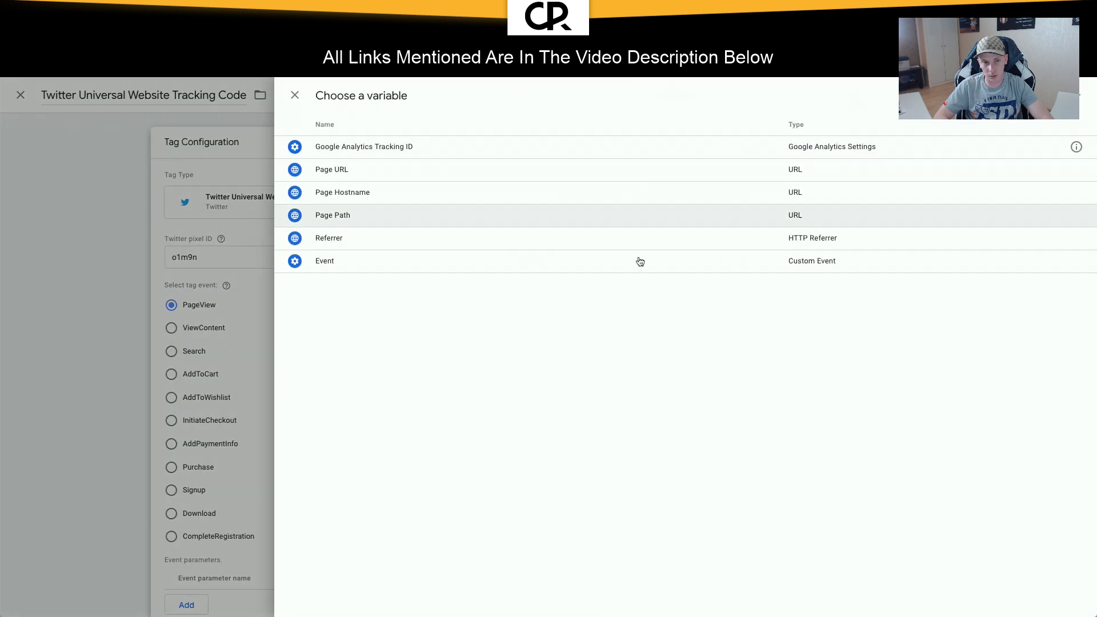
pyautogui.click(115, 262)
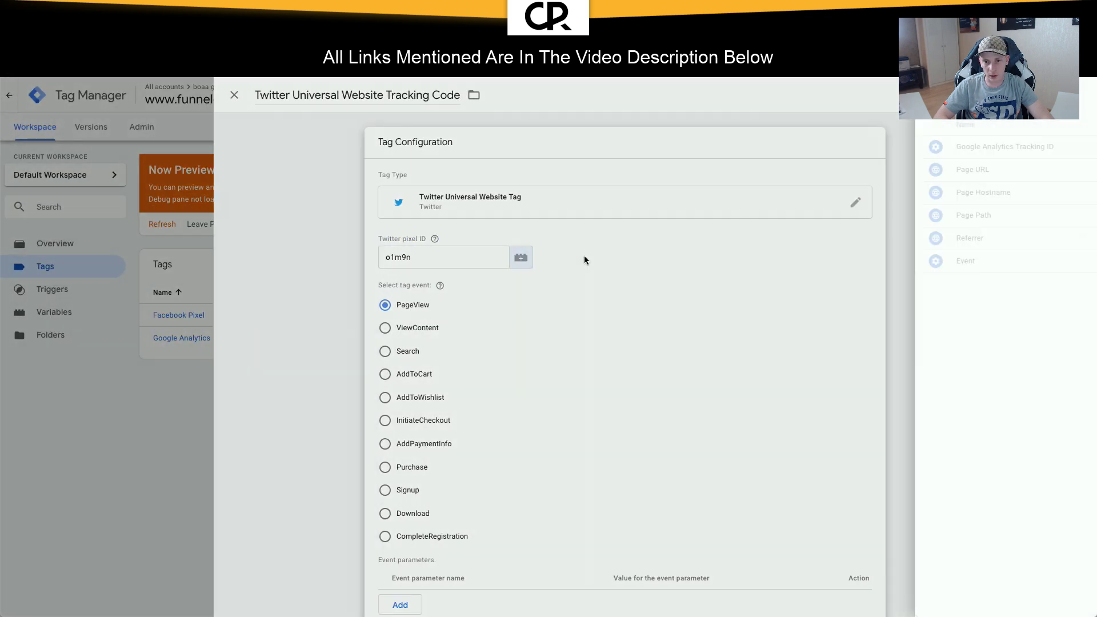
pyautogui.click(584, 260)
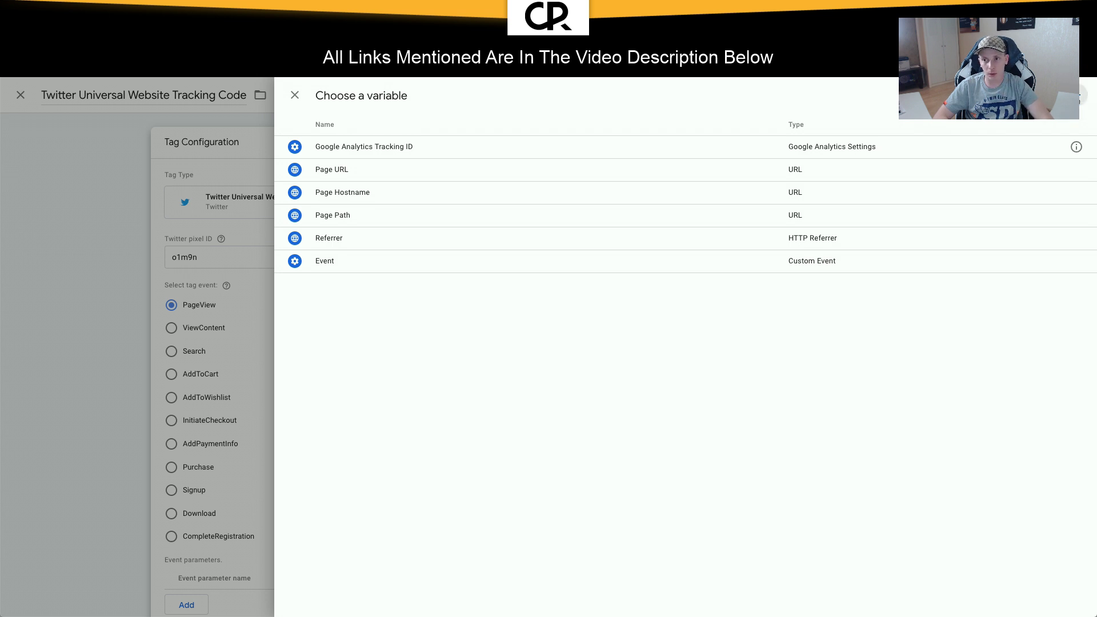
# Step: Create a Constant variable 'Twitter Pixel ID' holding the Twitter pixel ID and save it
pyautogui.click(1078, 95)
pyautogui.click(342, 94)
pyautogui.write('Tw')
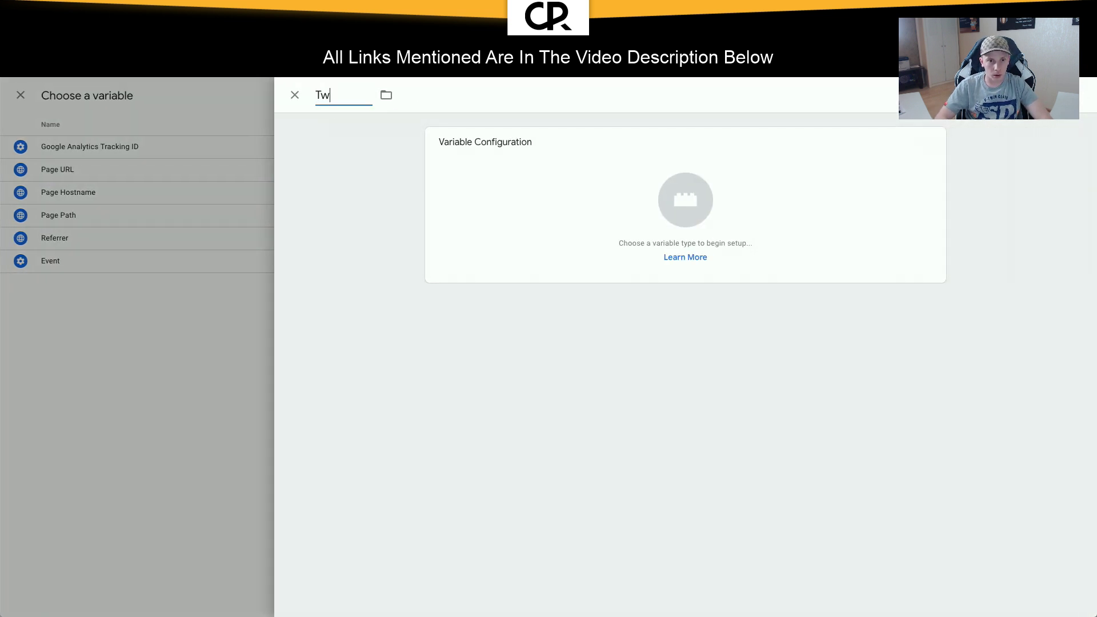
pyautogui.write('itter Pixel ID')
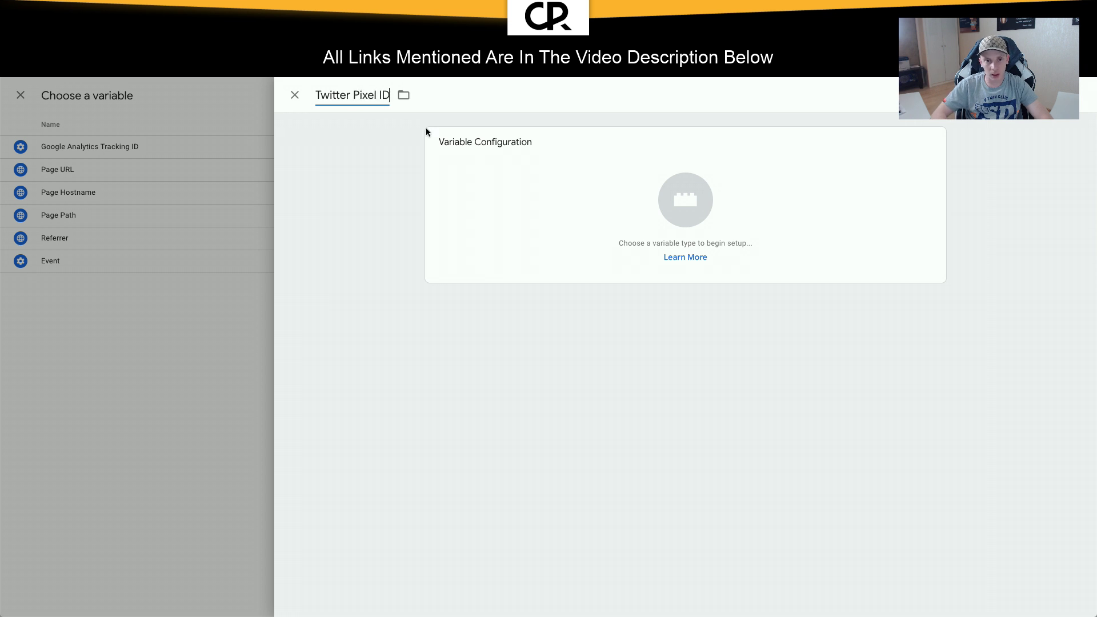
pyautogui.click(658, 200)
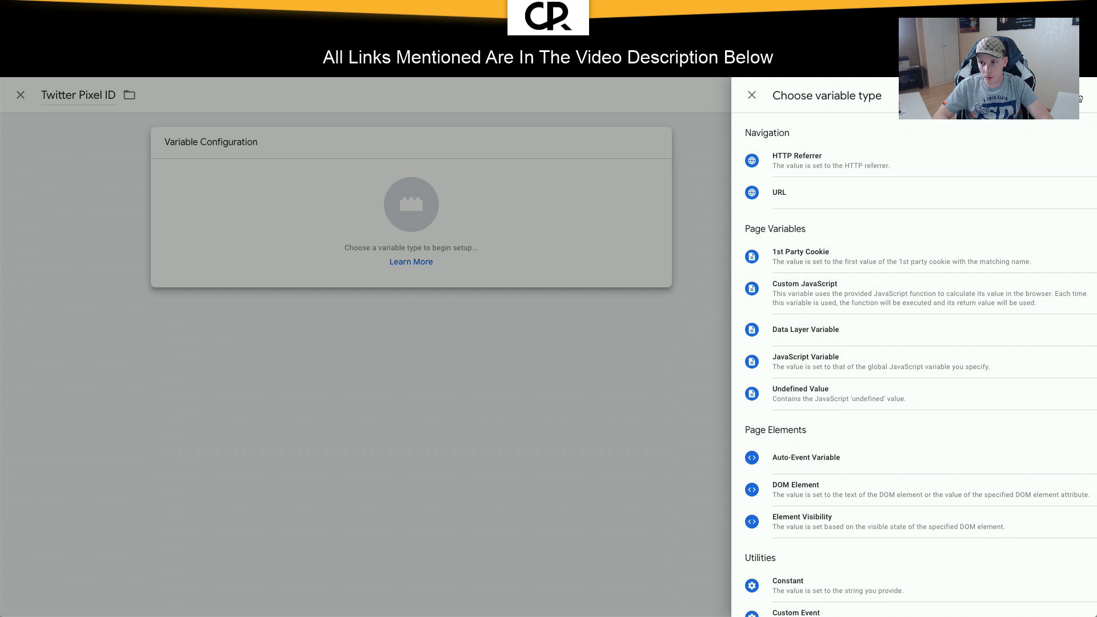
pyautogui.click(805, 592)
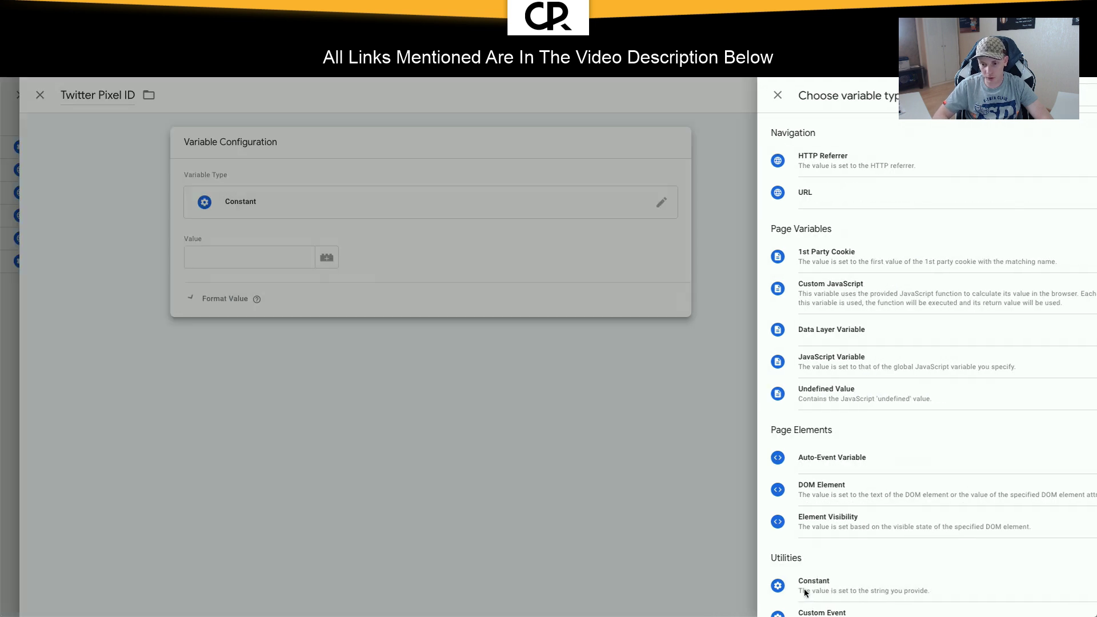
pyautogui.click(494, 258)
pyautogui.write('o1m9n')
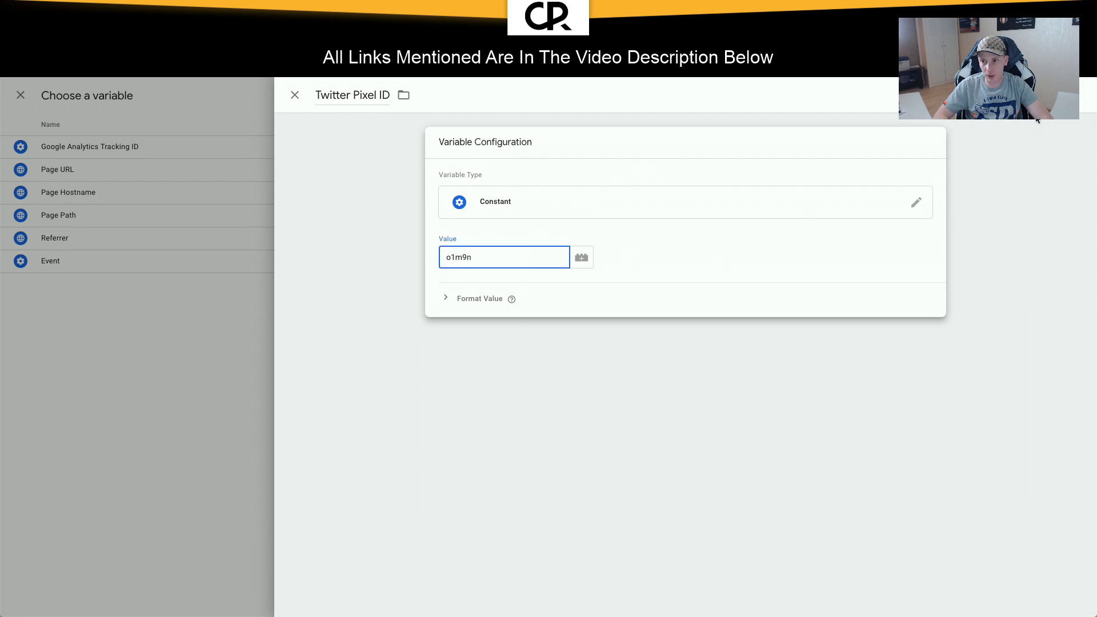
pyautogui.click(1045, 96)
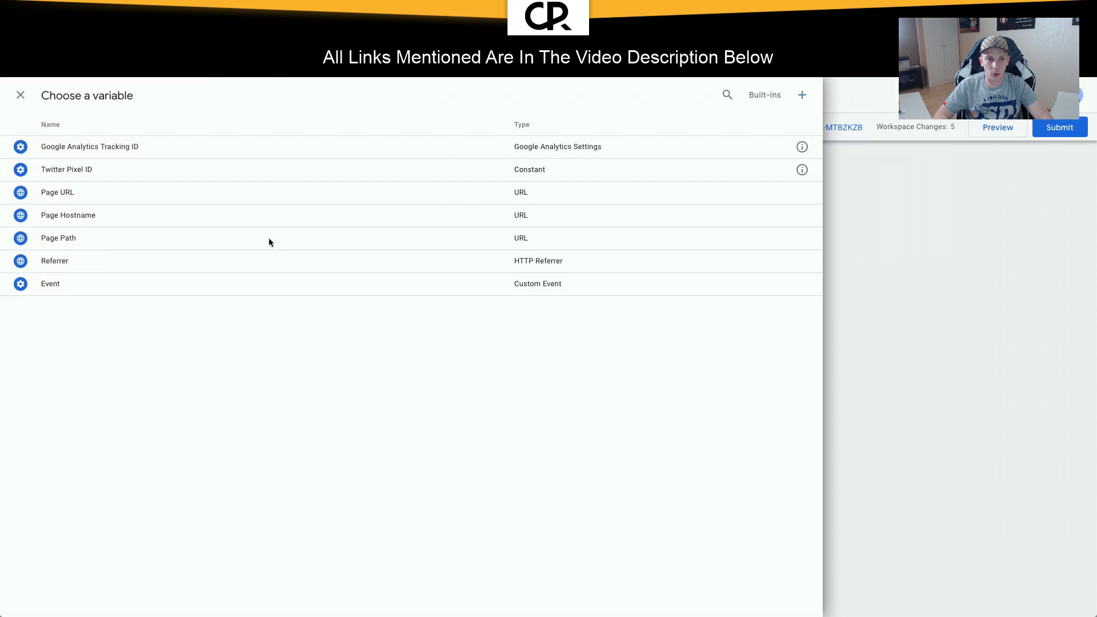
# Step: Insert {{Twitter Pixel ID}} into the pixel field, remove the hard-coded ID, and save the tag
pyautogui.click(269, 169)
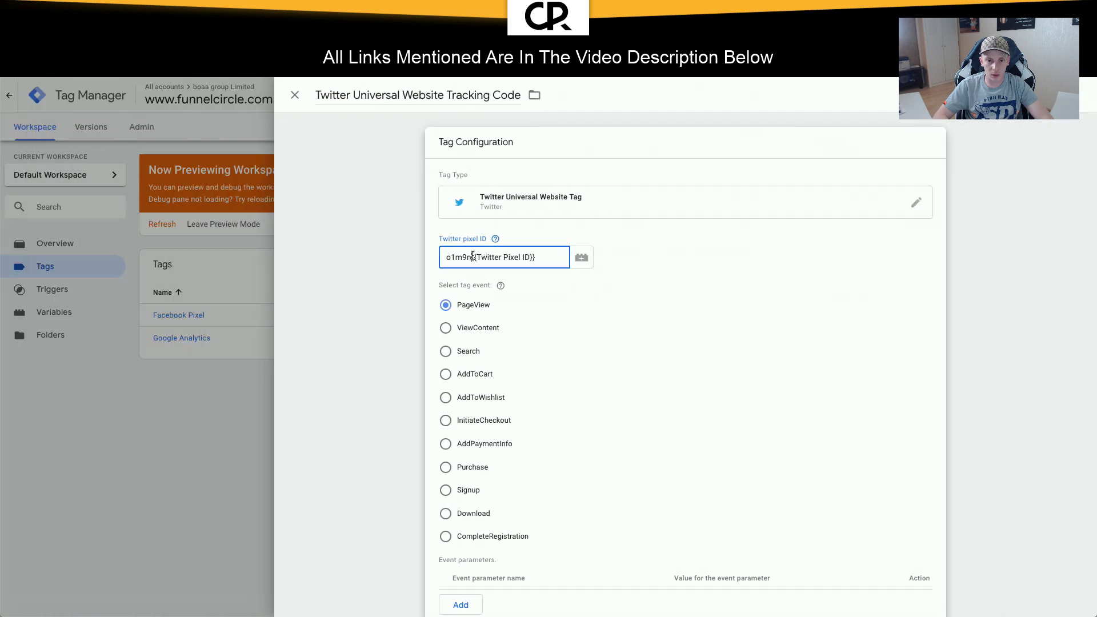
pyautogui.click(417, 252)
pyautogui.click(475, 230)
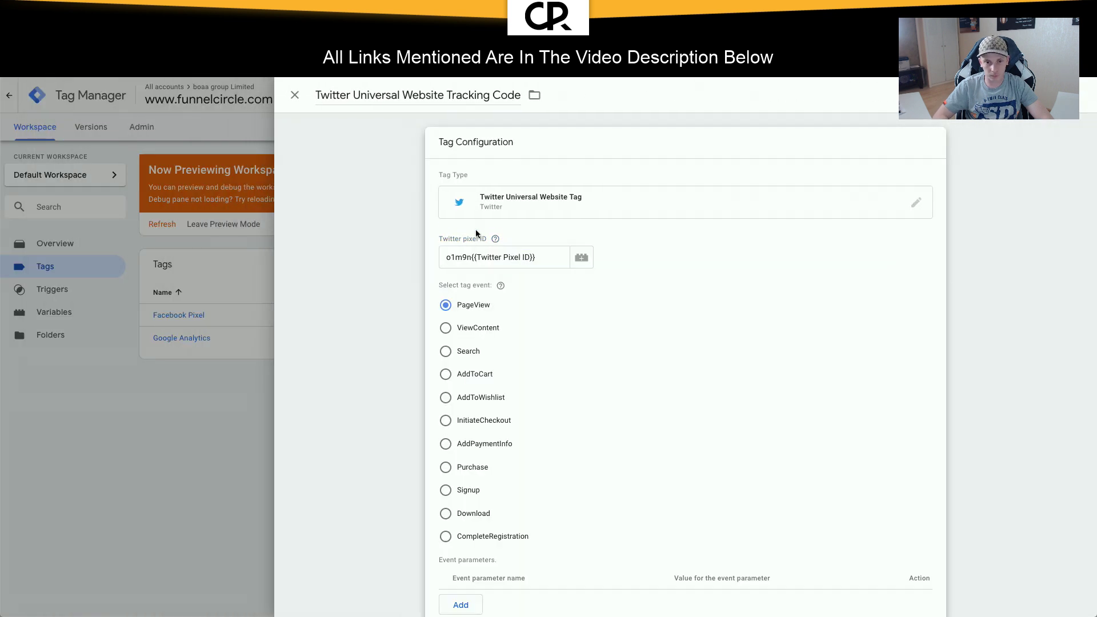
pyautogui.doubleClick(458, 257)
pyautogui.press('BackSpace')
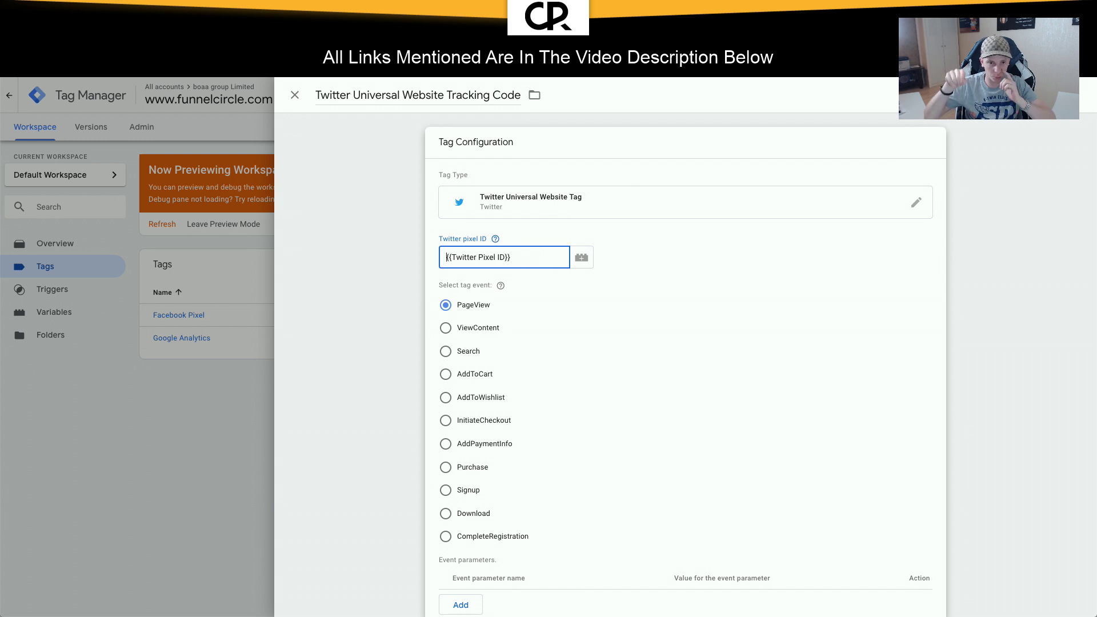
pyautogui.click(800, 326)
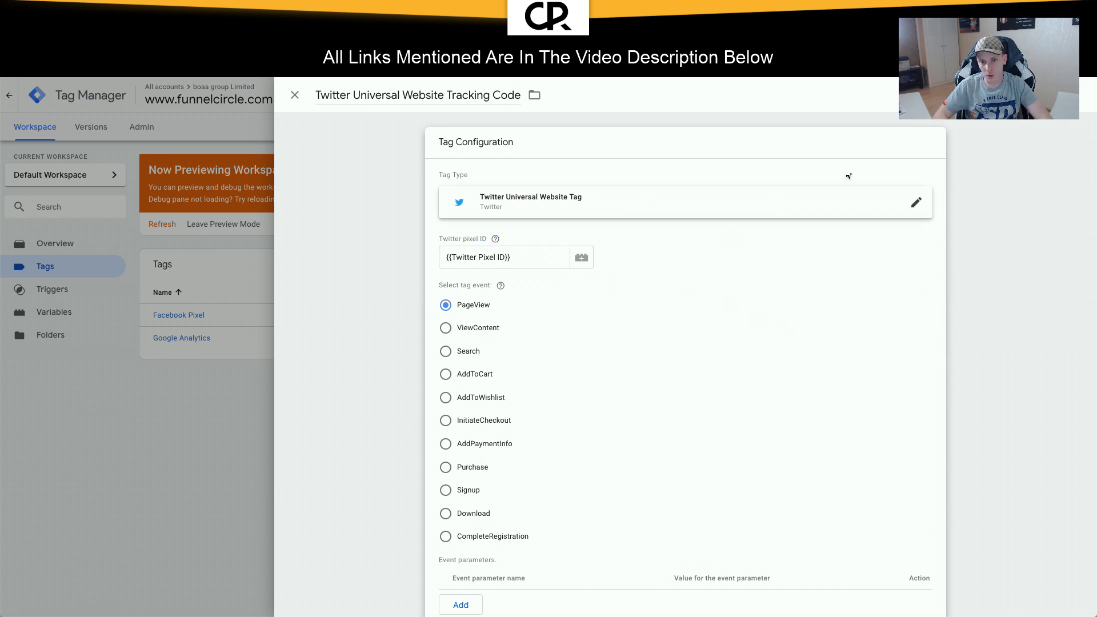
pyautogui.click(1043, 94)
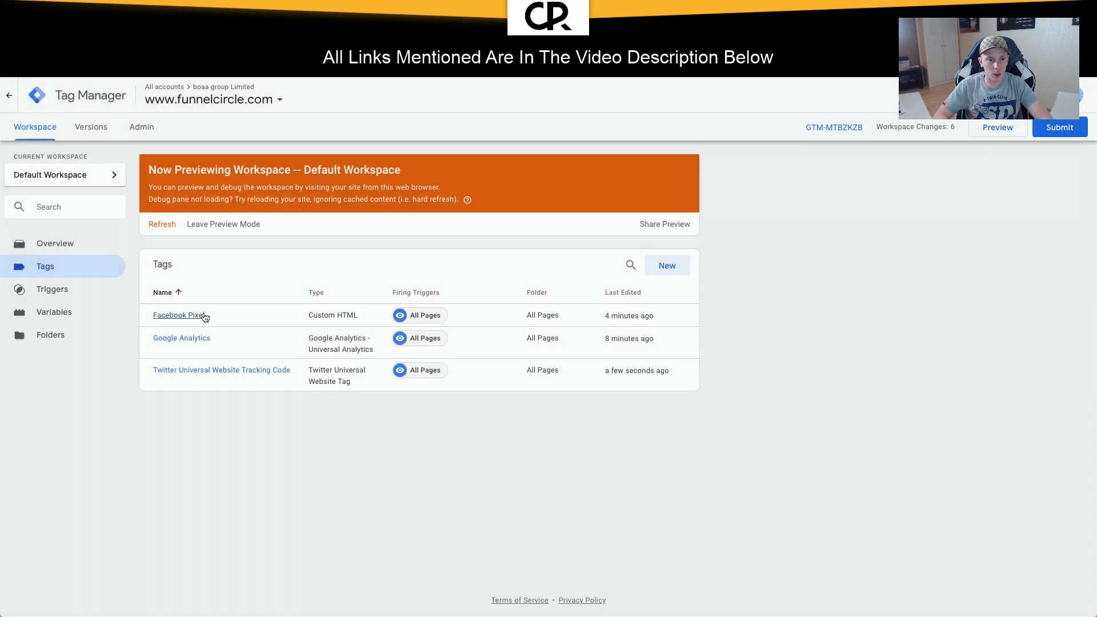
# Step: Copy the pixel ID from the Facebook Pixel tag's code and go to Variables
pyautogui.click(364, 320)
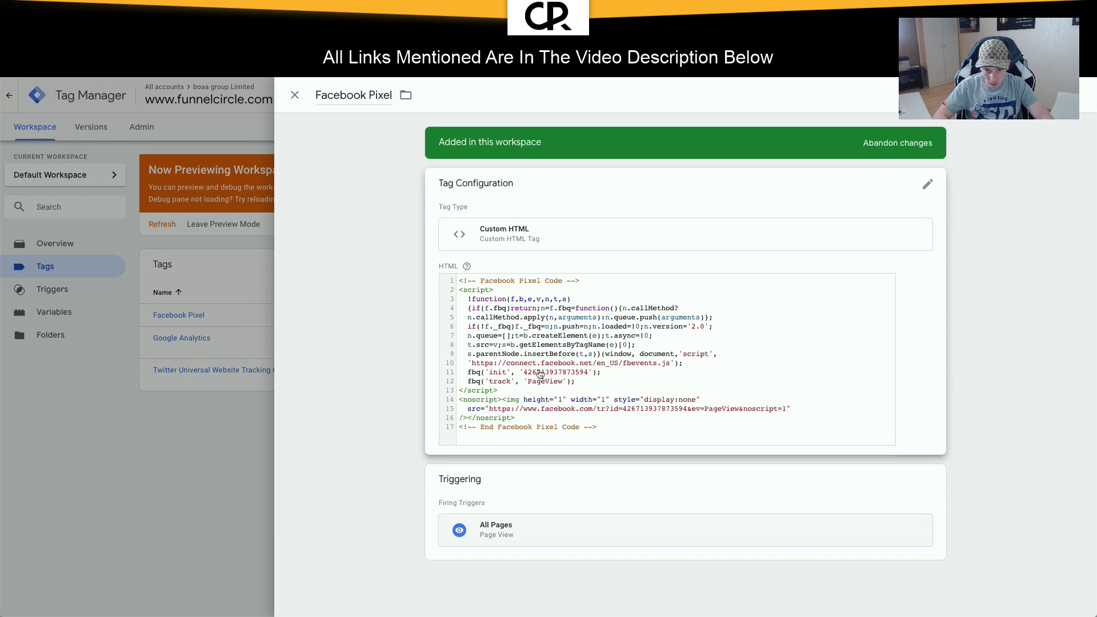
pyautogui.click(541, 372)
pyautogui.doubleClick(547, 355)
pyautogui.hotkey('ctrl', 'c')
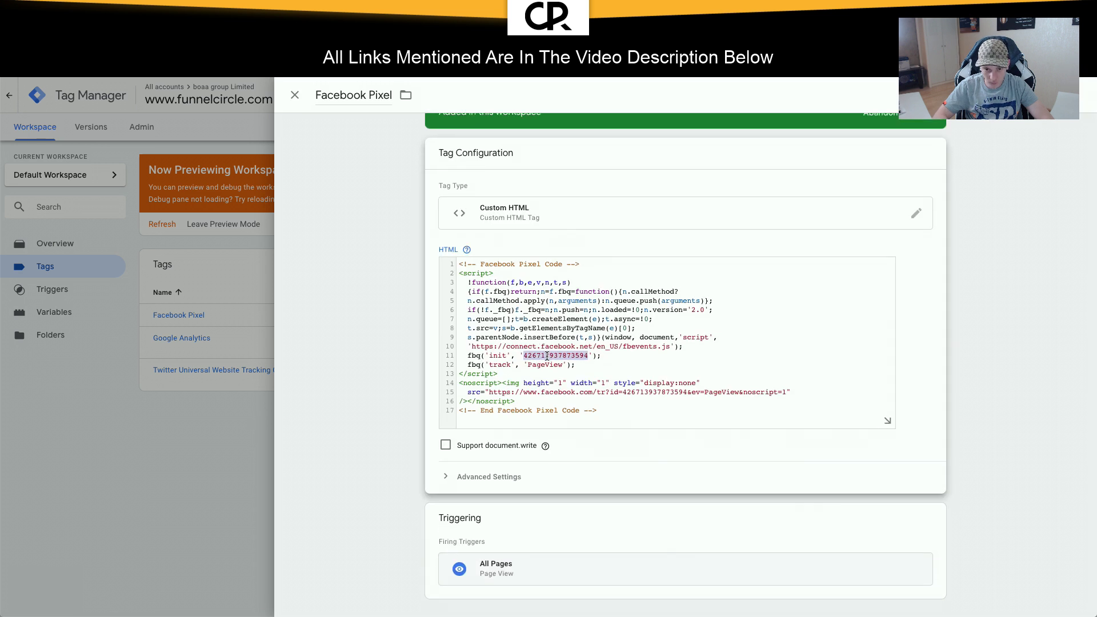
pyautogui.click(341, 295)
pyautogui.click(86, 313)
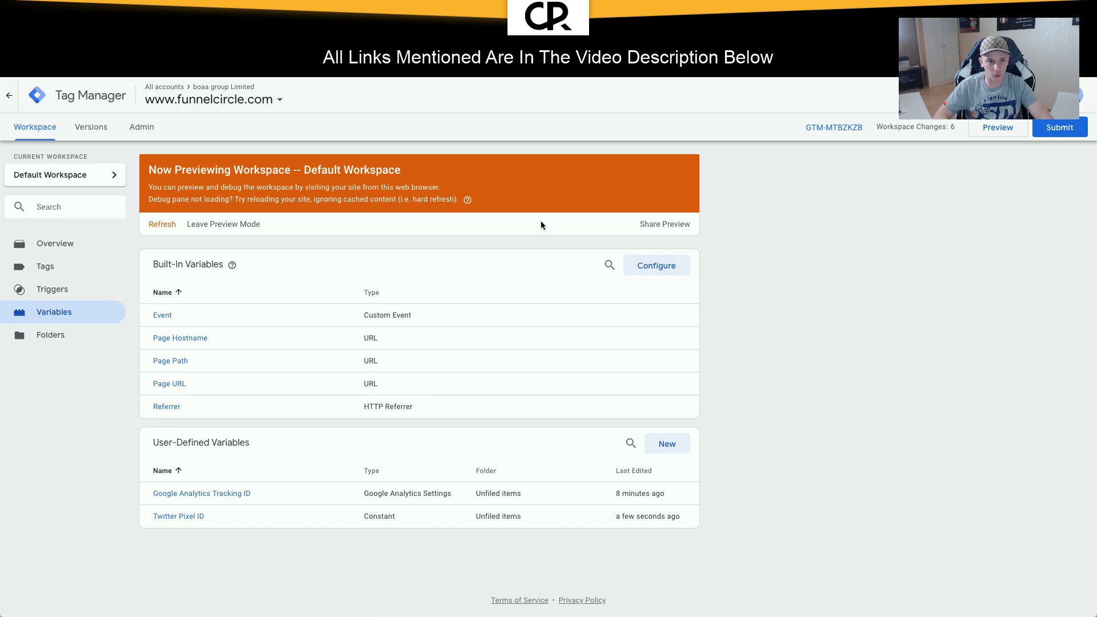
# Step: Create a Constant variable 'Facebook Pixel ID' with the pasted pixel ID and save it
pyautogui.click(680, 443)
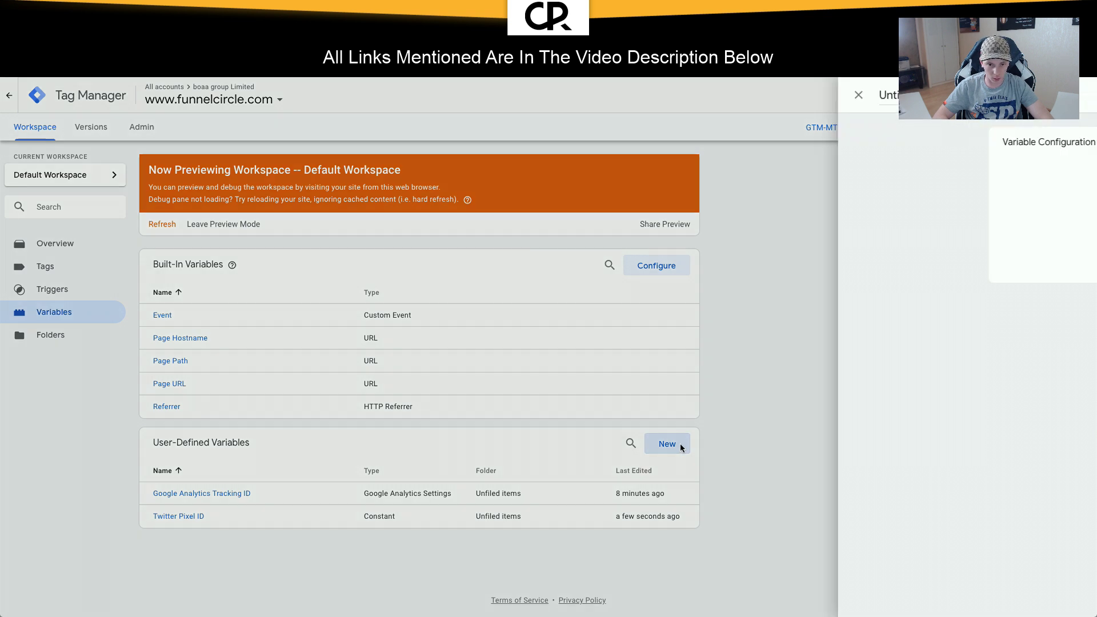
pyautogui.click(377, 103)
pyautogui.write('Fac')
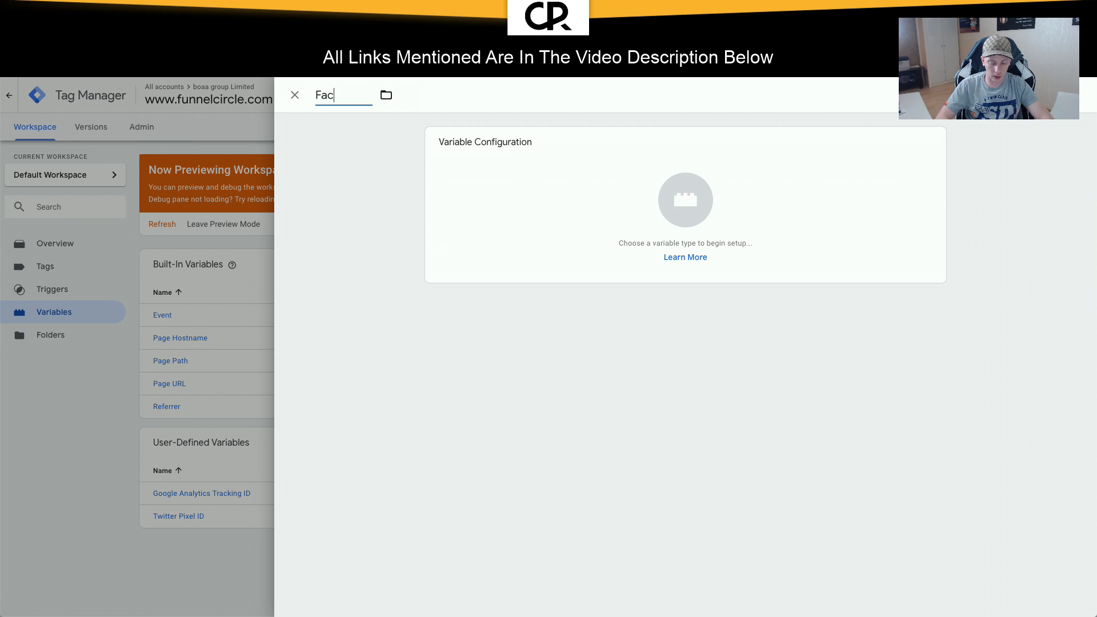
pyautogui.write('ebook Pixel ID')
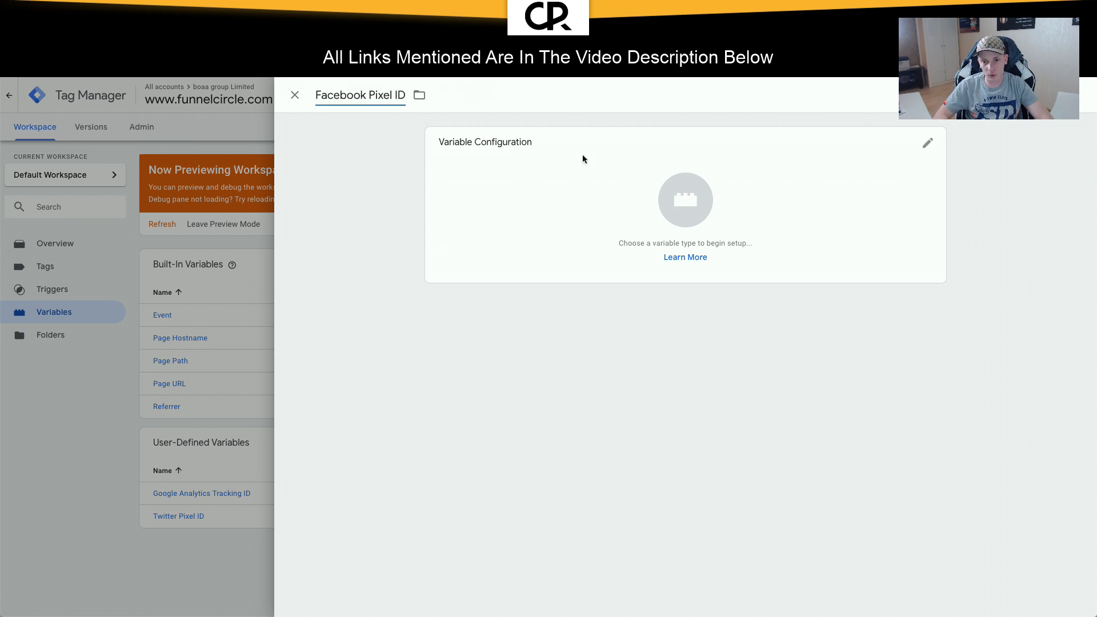
pyautogui.click(889, 178)
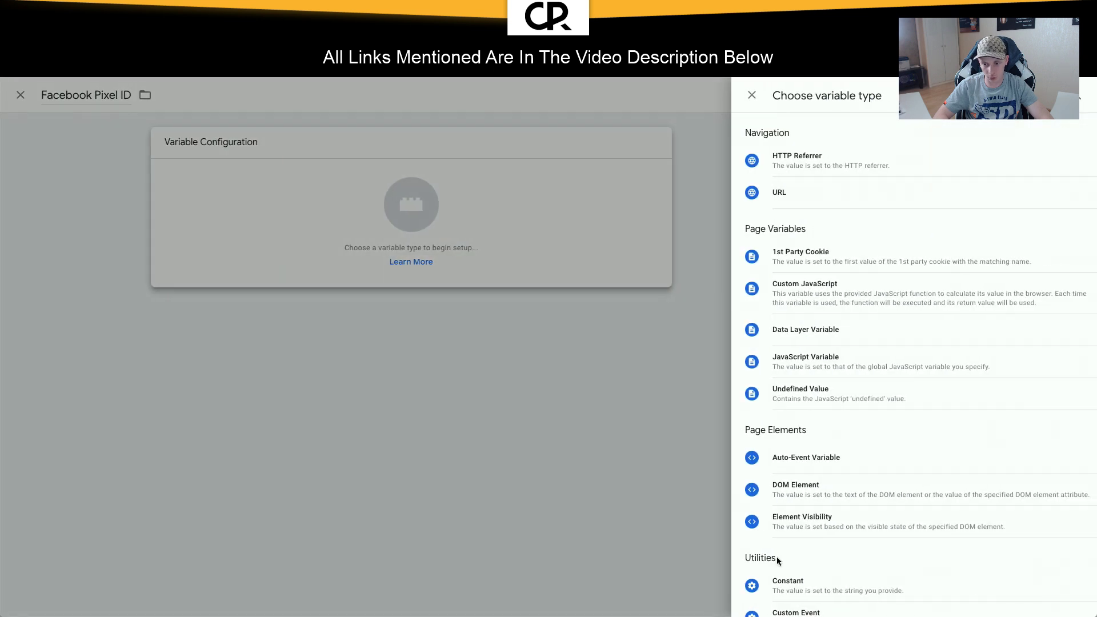
pyautogui.click(777, 581)
pyautogui.click(529, 249)
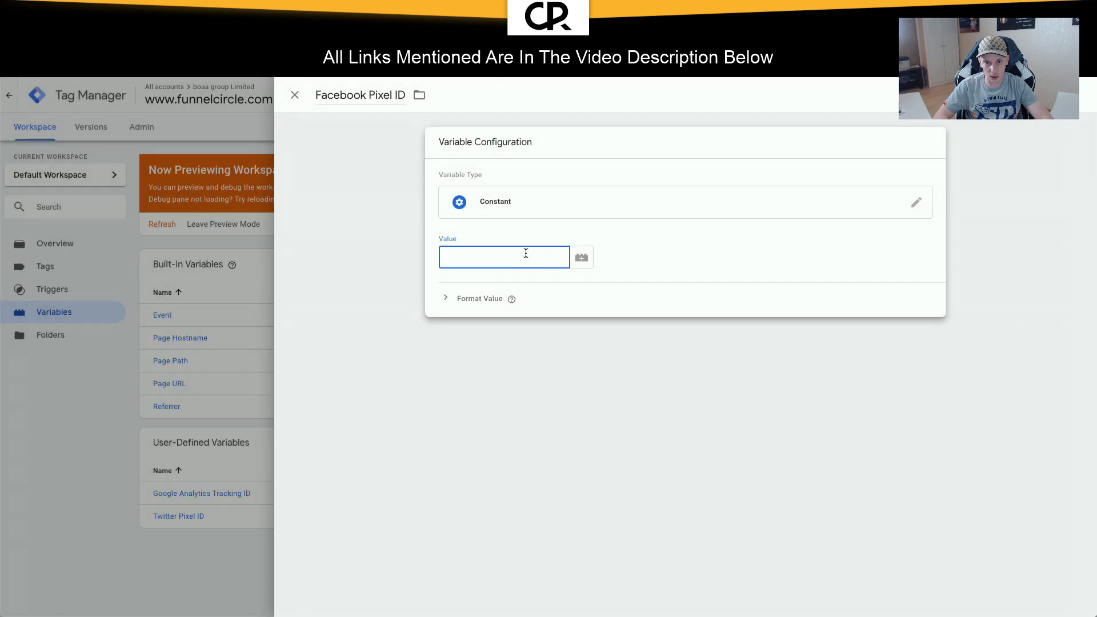
pyautogui.hotkey('ctrl', 'v')
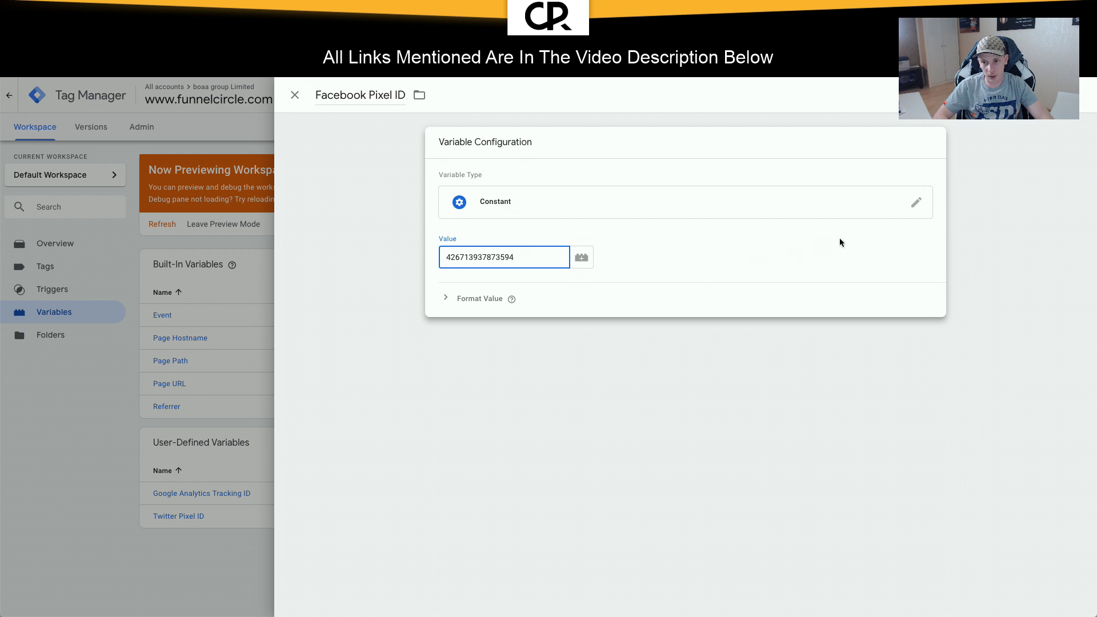
pyautogui.click(450, 301)
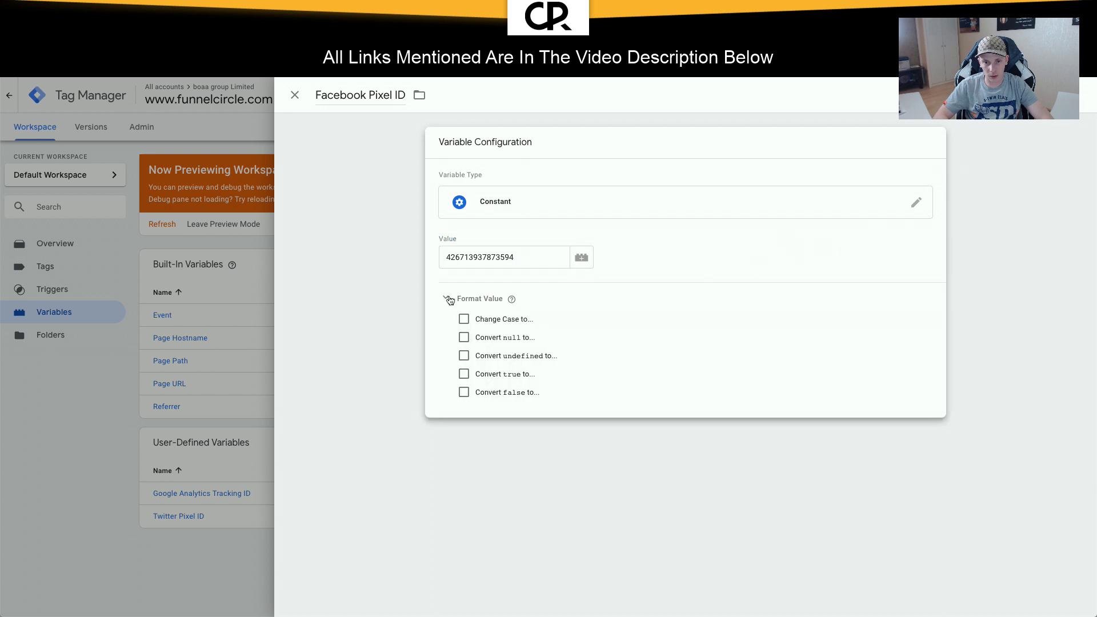
pyautogui.click(449, 300)
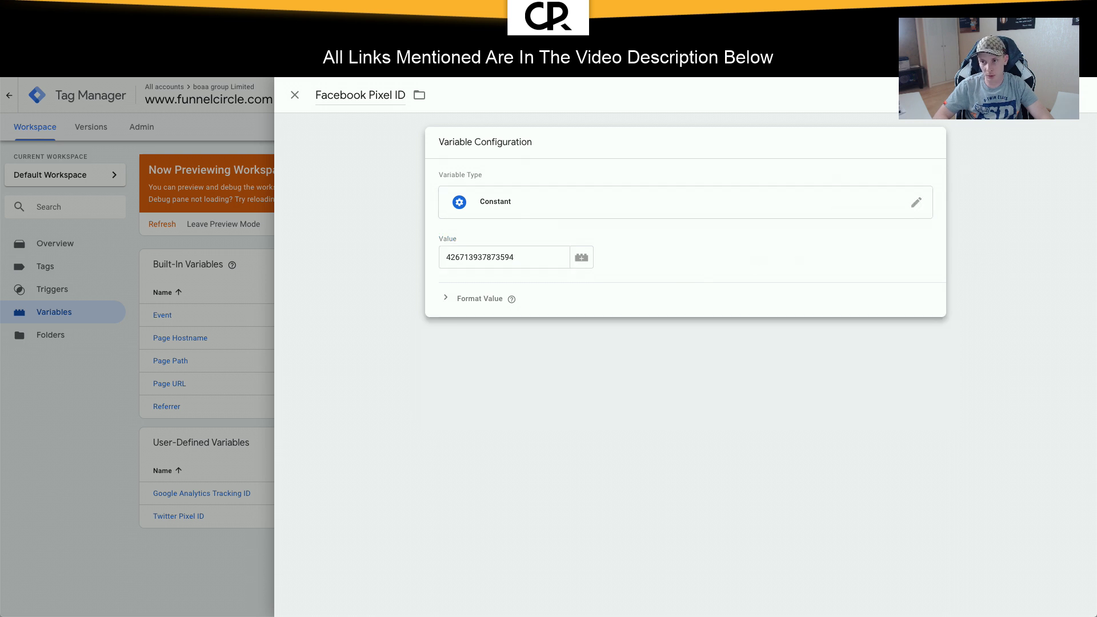
pyautogui.click(1040, 95)
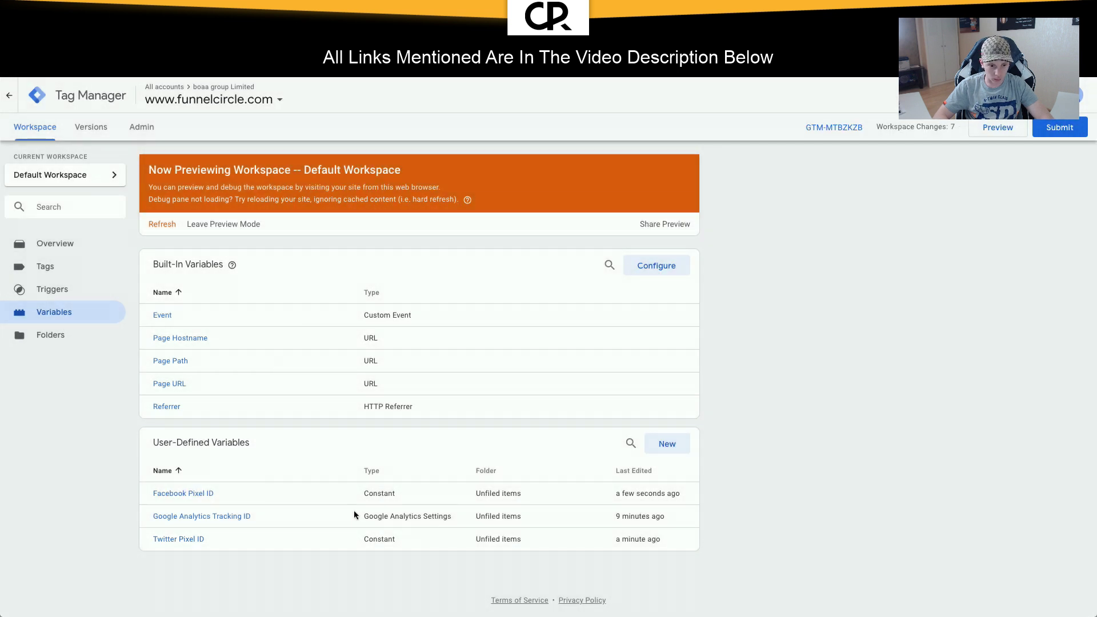
# Step: Replace the hard-coded pixel ID on line 11 with {{Facebook Pixel ID}} and save
pyautogui.click(48, 268)
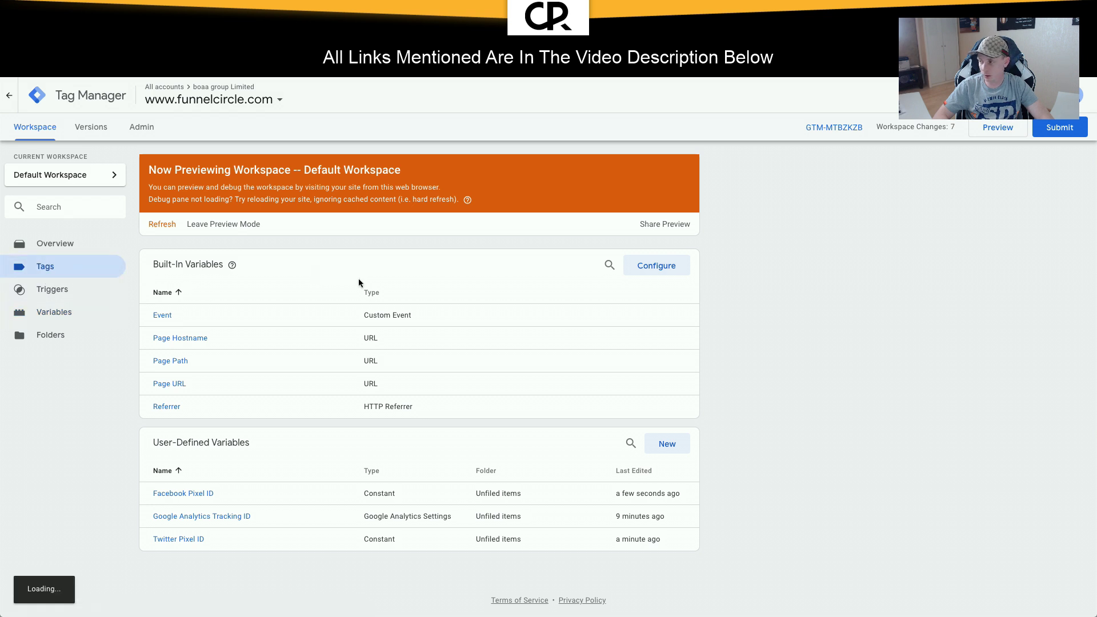
pyautogui.click(194, 316)
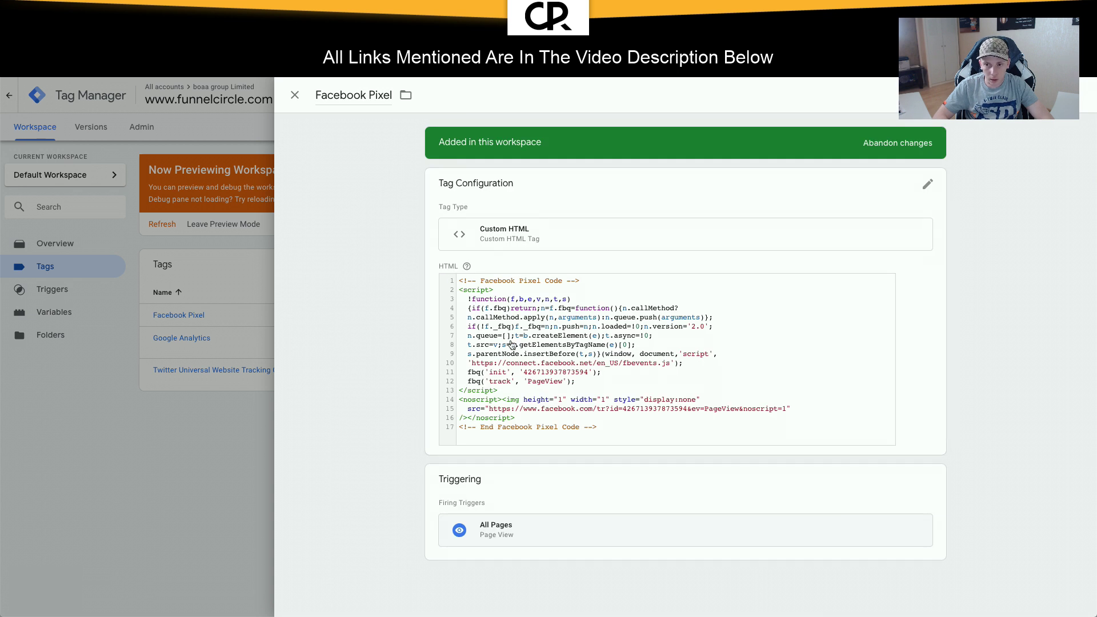
pyautogui.click(511, 345)
pyautogui.moveTo(467, 252)
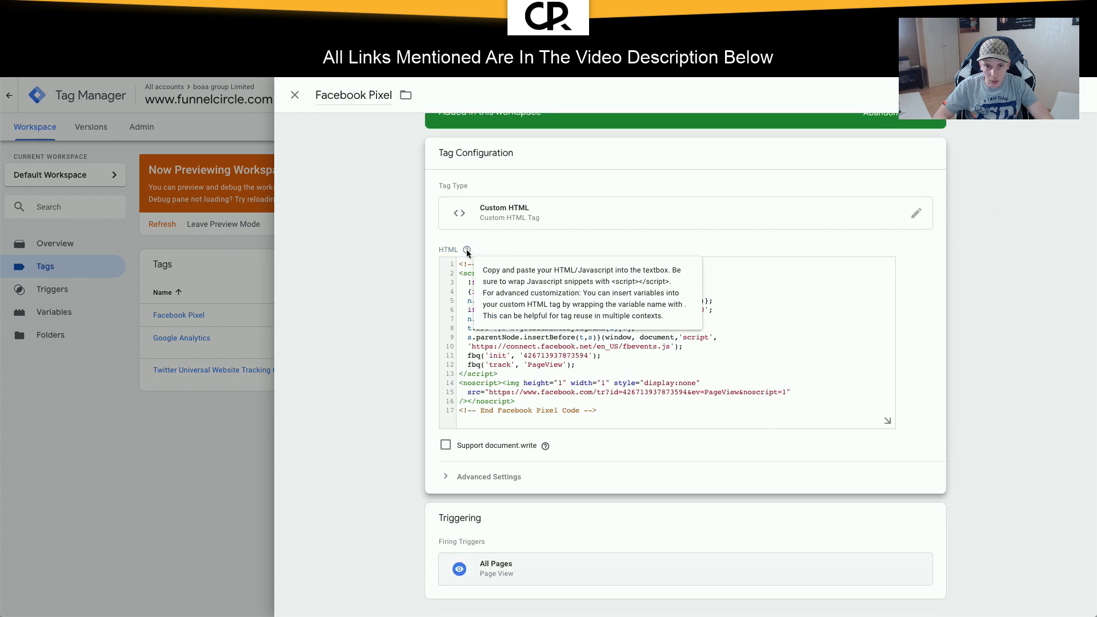
pyautogui.doubleClick(540, 358)
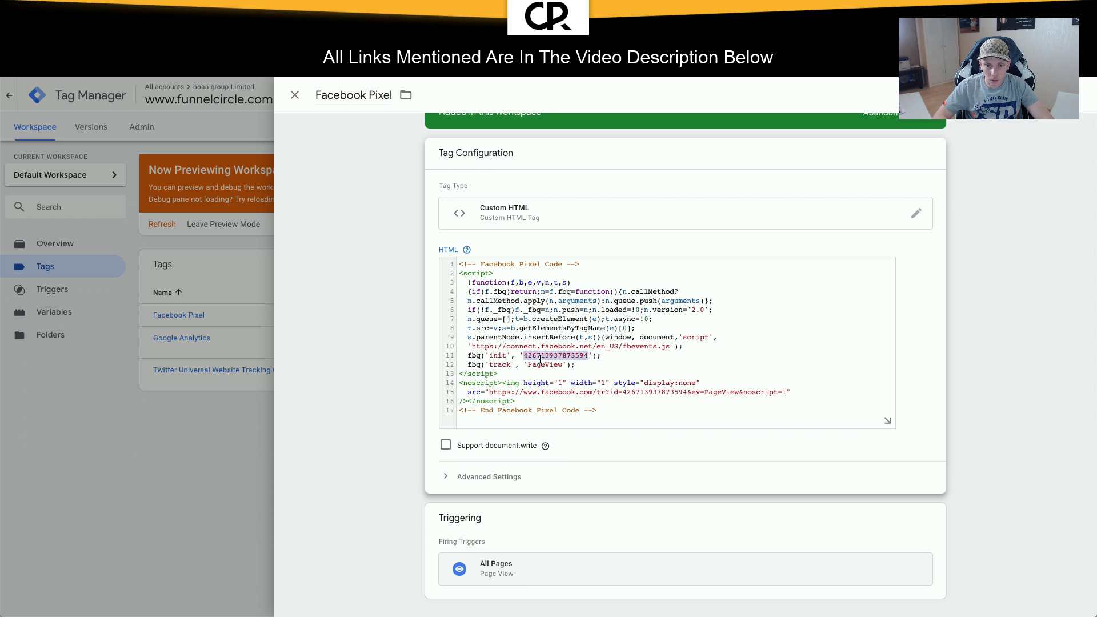
pyautogui.press('BackSpace')
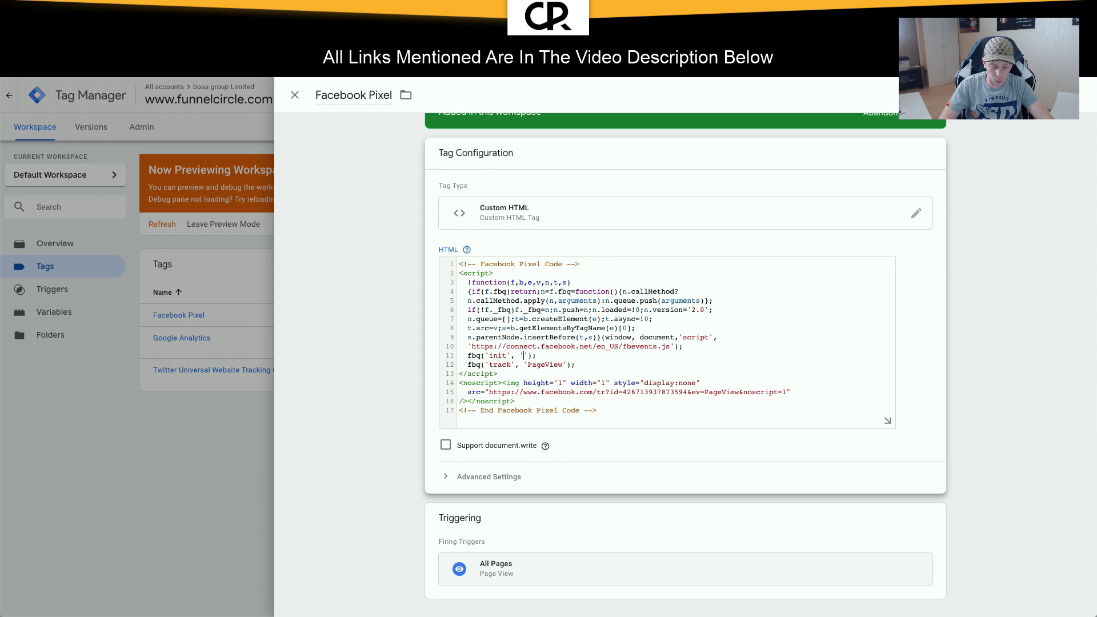
pyautogui.write('{{')
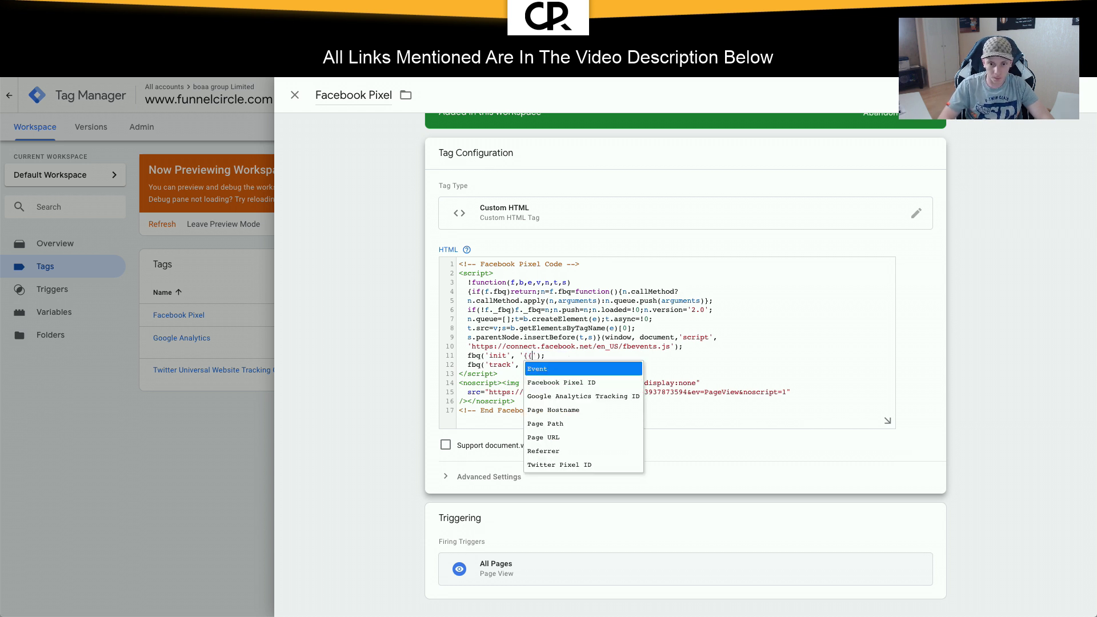
pyautogui.click(579, 387)
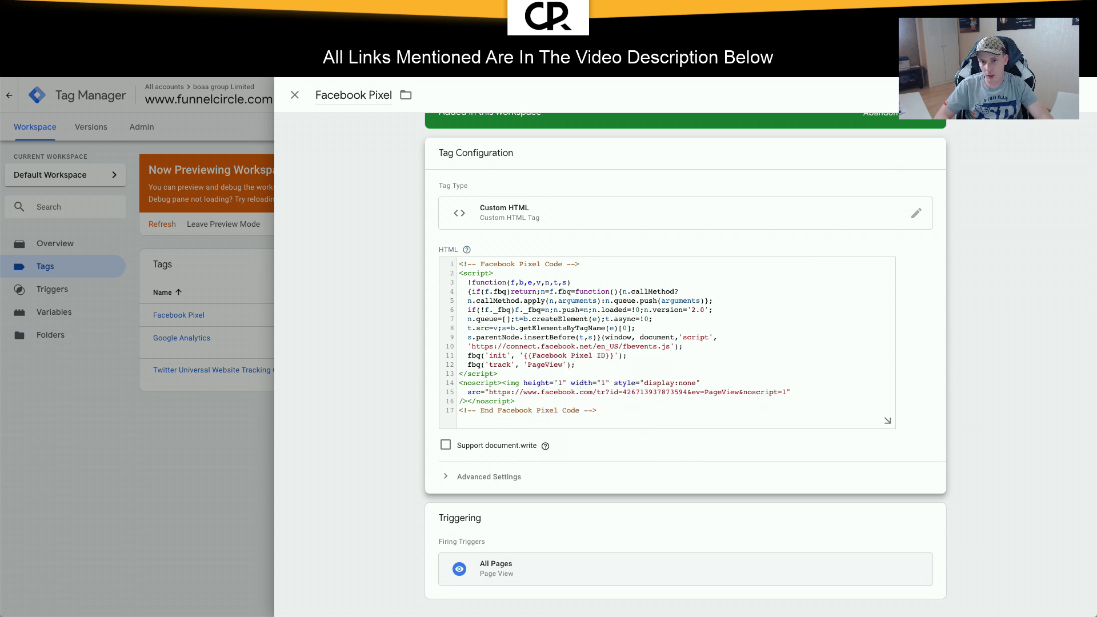
pyautogui.click(981, 107)
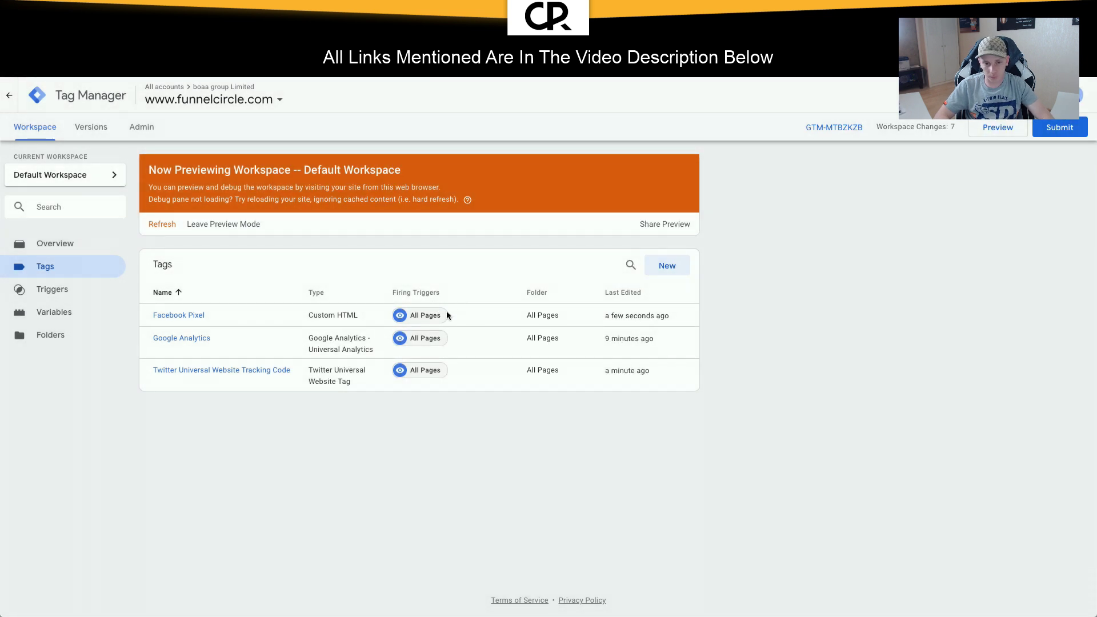
# Step: Replace the pixel ID in line 15's URL with {{Facebook Pixel ID}} and save
pyautogui.click(178, 315)
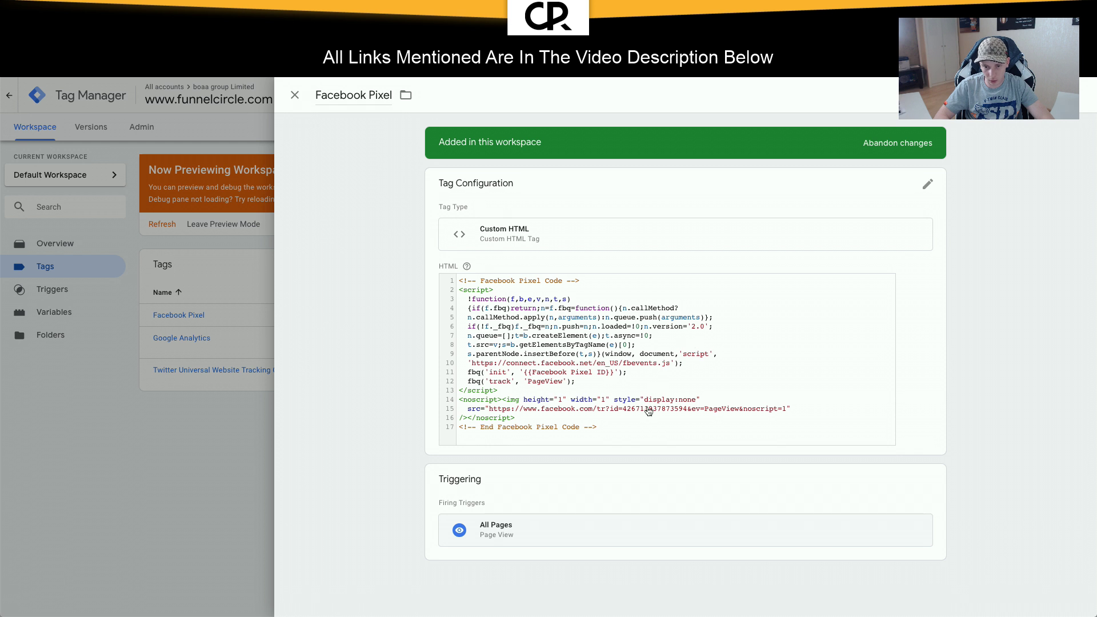
pyautogui.click(649, 412)
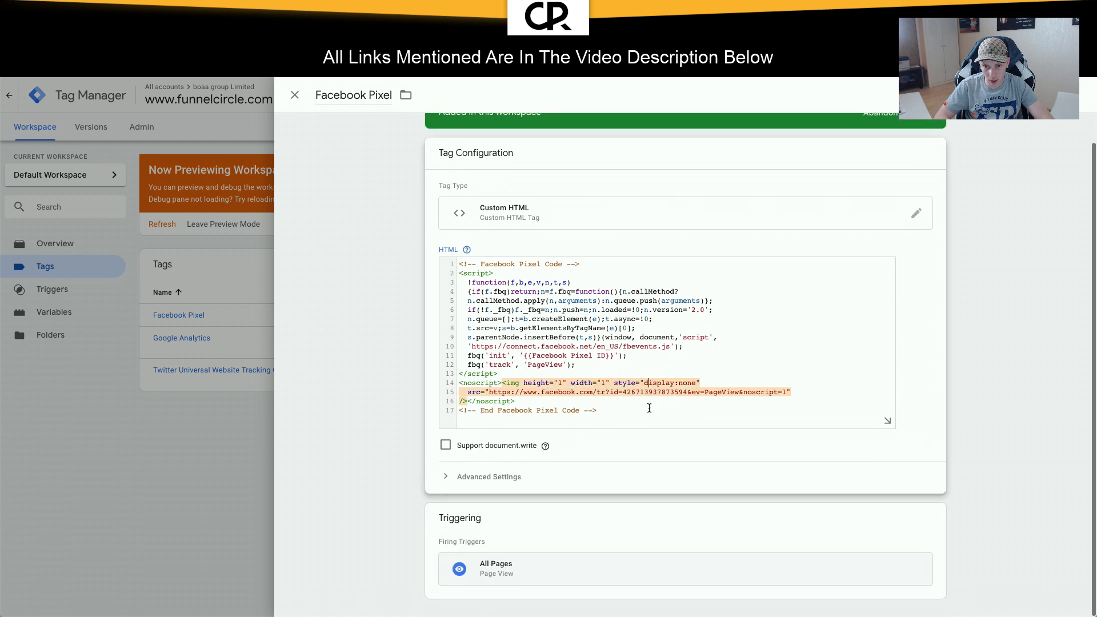
pyautogui.doubleClick(649, 393)
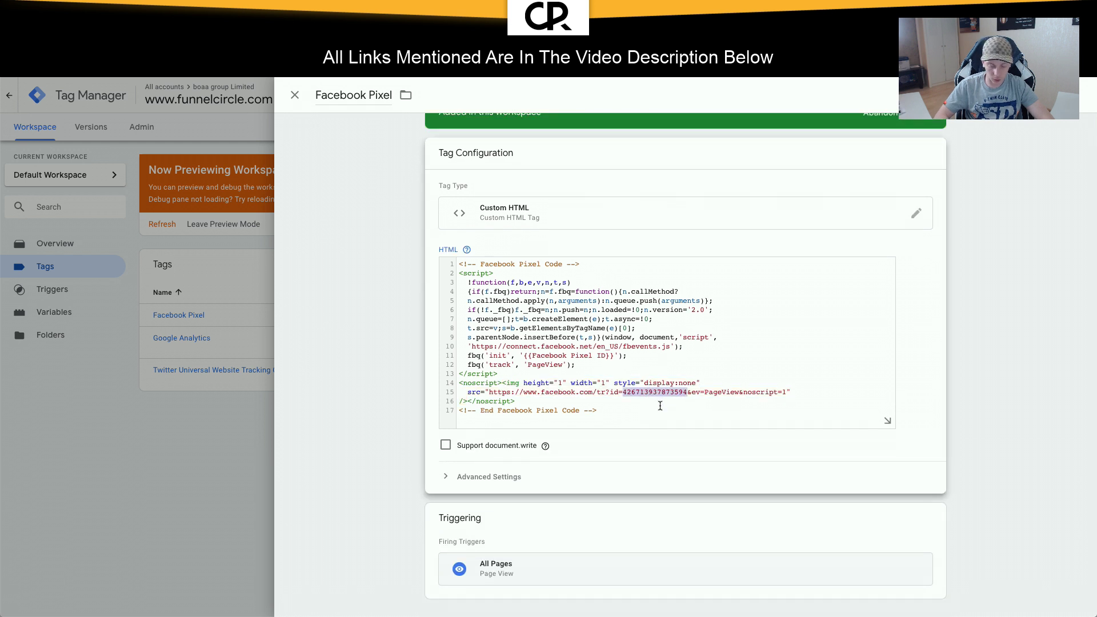
pyautogui.write('{{')
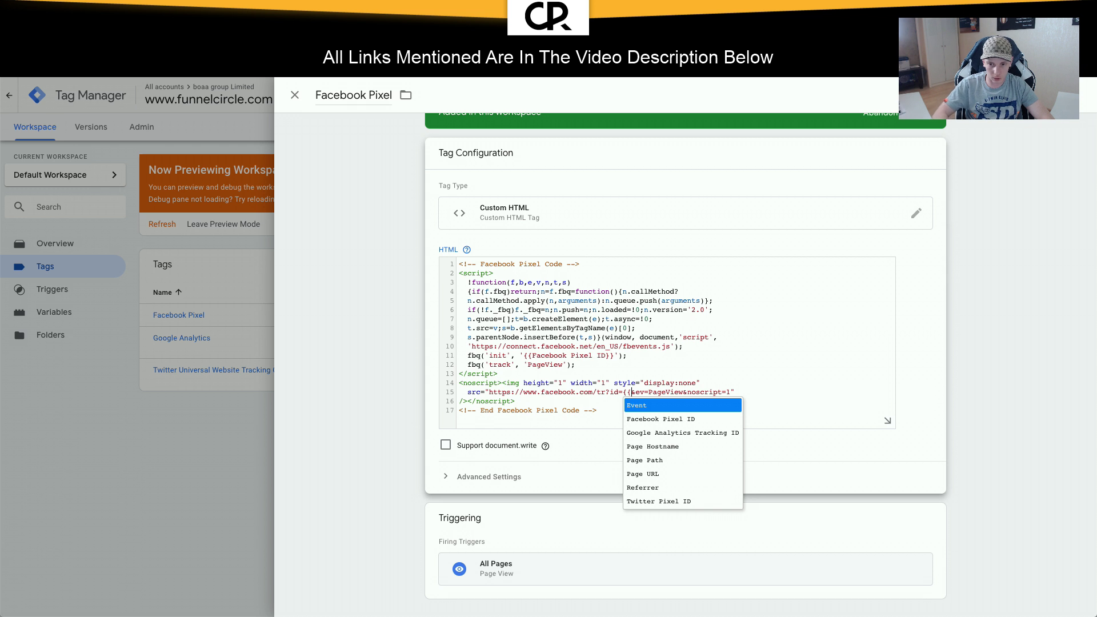
pyautogui.click(672, 420)
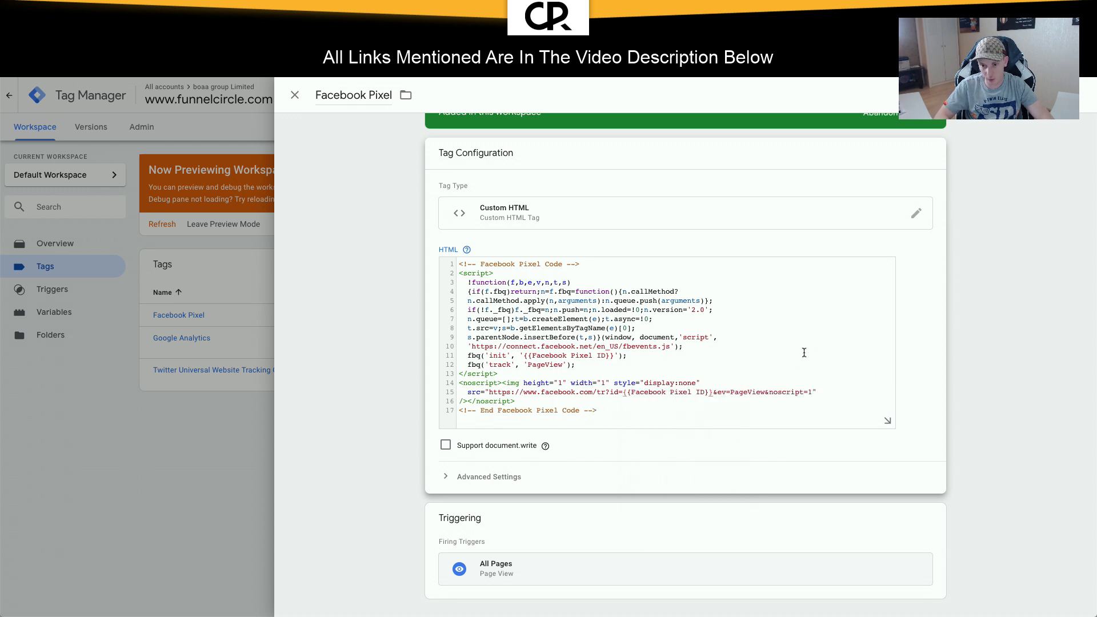
pyautogui.click(1039, 94)
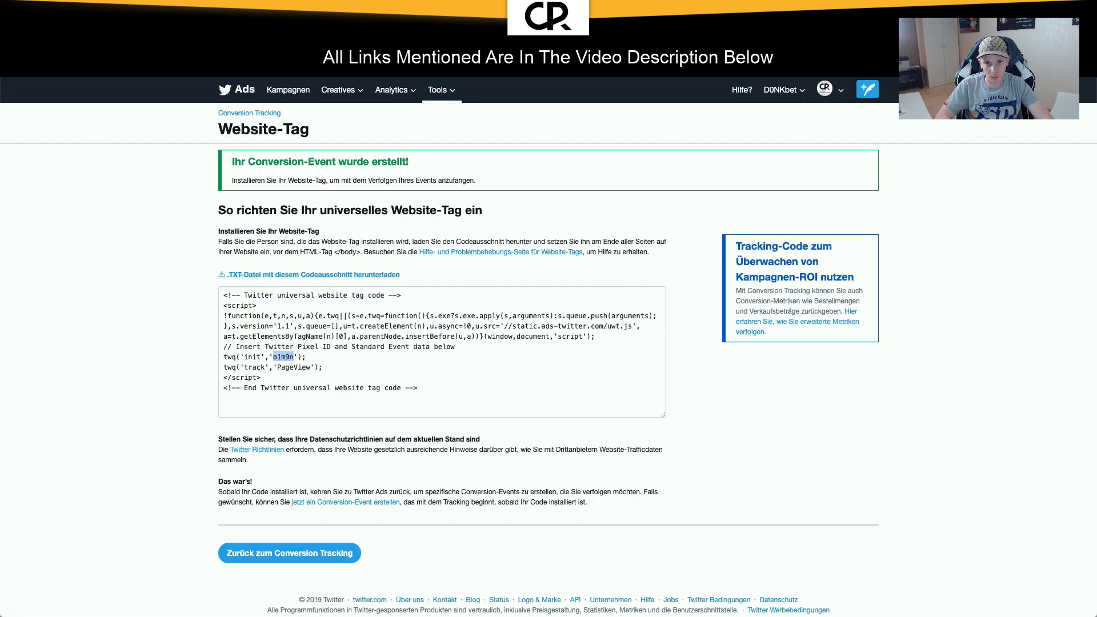
# Step: Navigate the browser to the Udimi website via the address bar
pyautogui.write('udimi')
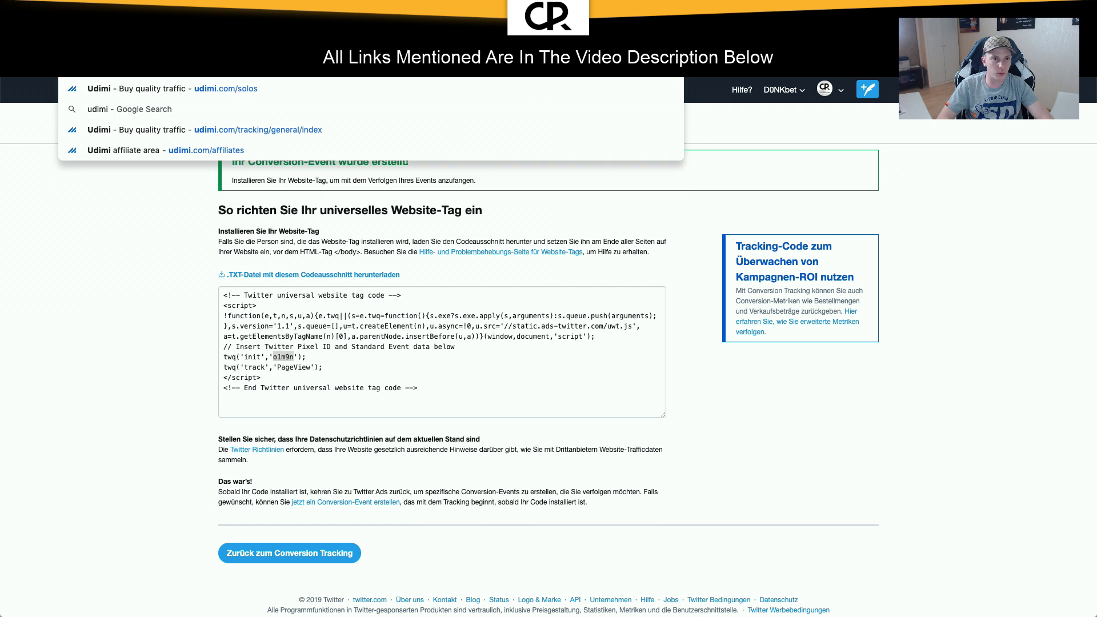
pyautogui.press('Return')
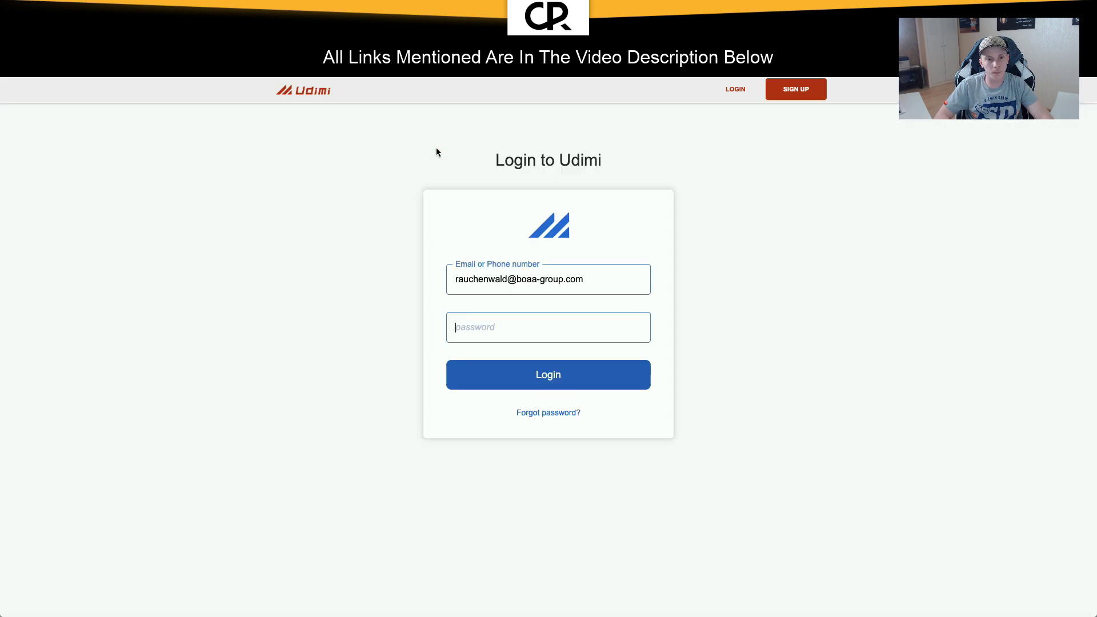
# Step: Log in to Udimi using the password saved in 1Password
pyautogui.press('super+backslash')
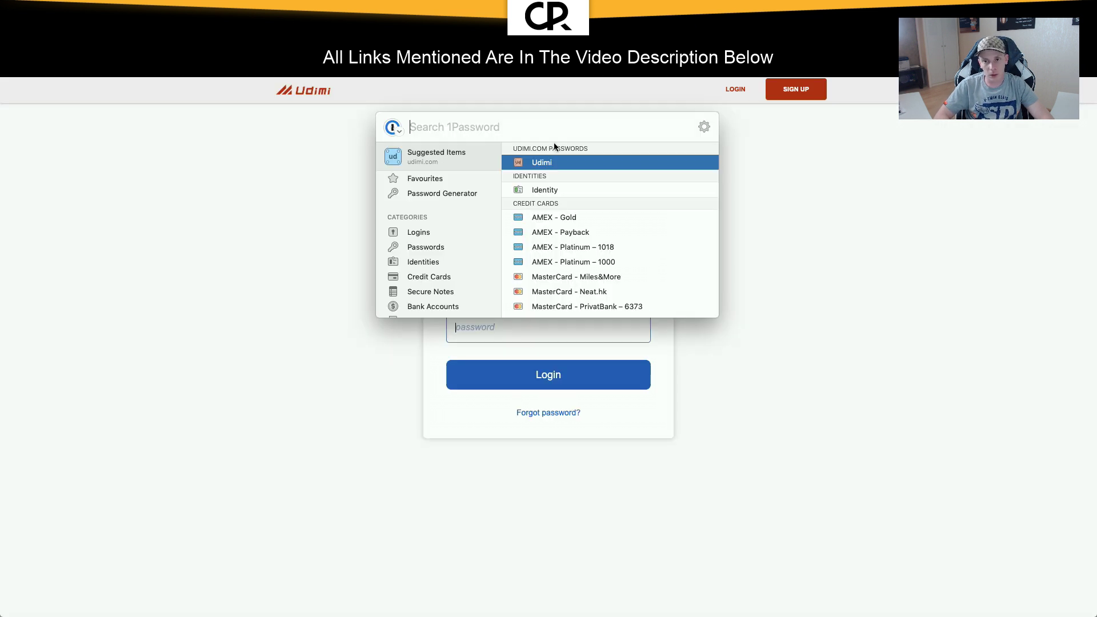
pyautogui.click(532, 162)
pyautogui.click(556, 387)
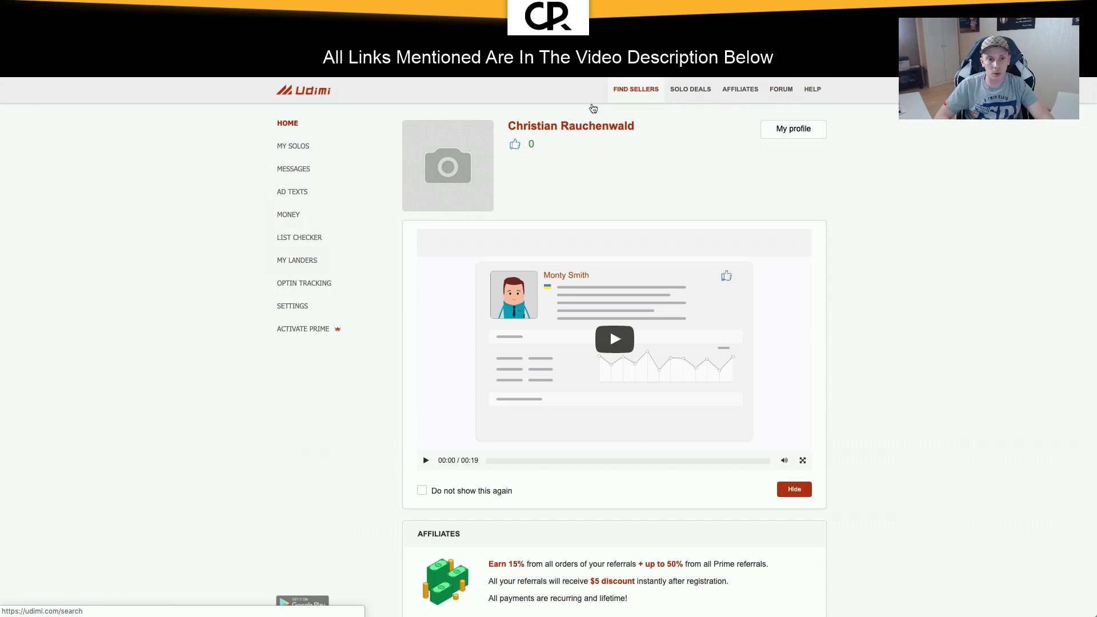
# Step: Open the Optin Tracking page listing the tracked funnels
pyautogui.click(311, 283)
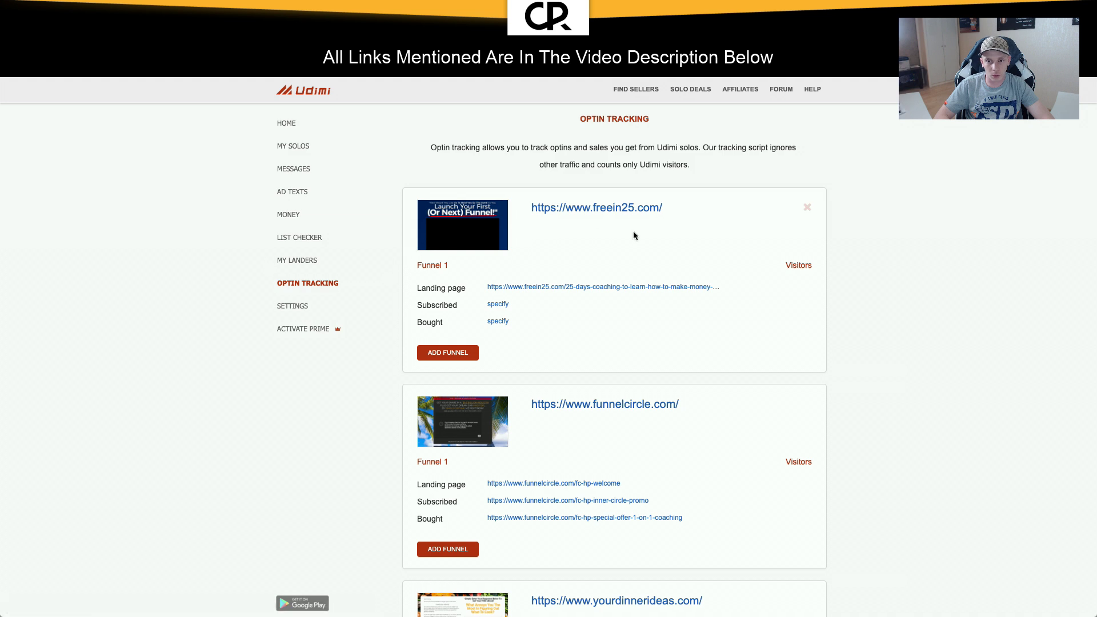
pyautogui.scroll(-8, 633, 234)
pyautogui.scroll(8, 632, 235)
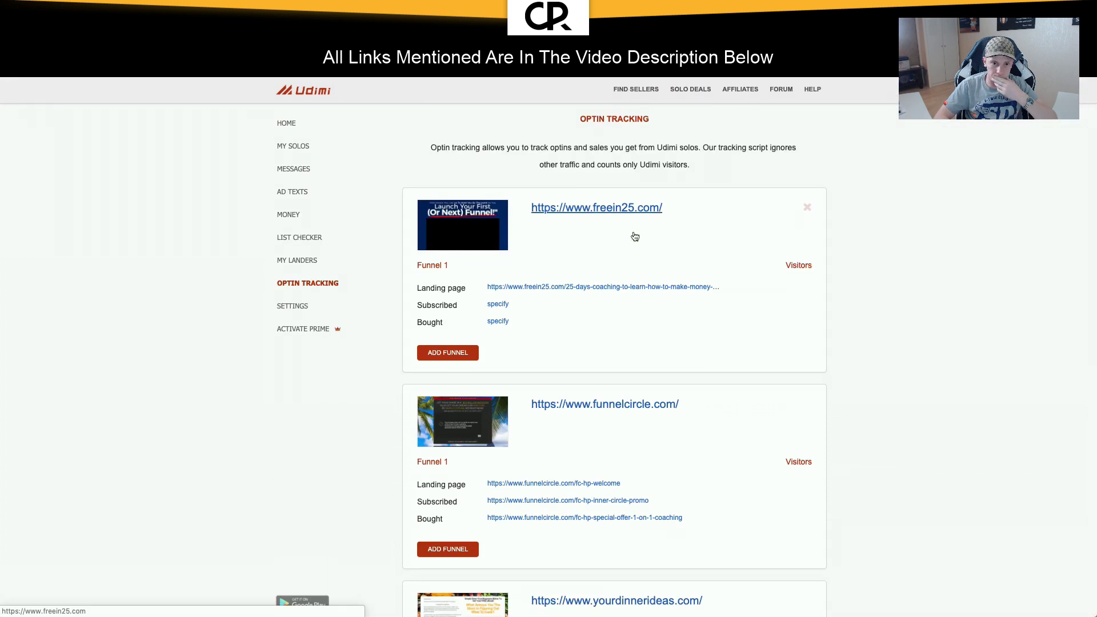
pyautogui.click(309, 308)
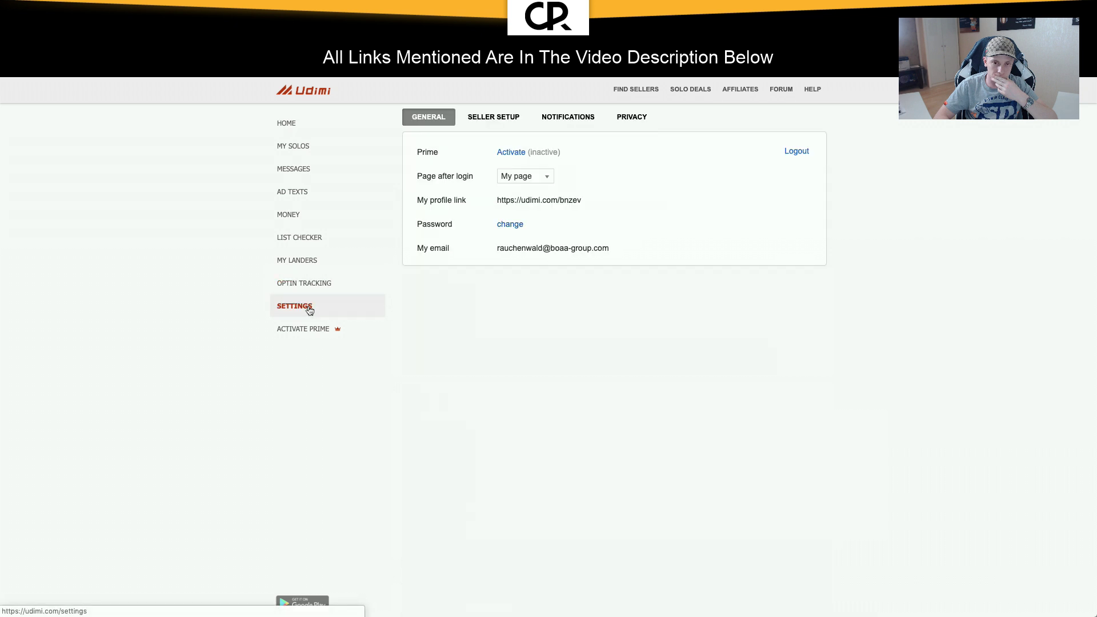
pyautogui.click(313, 292)
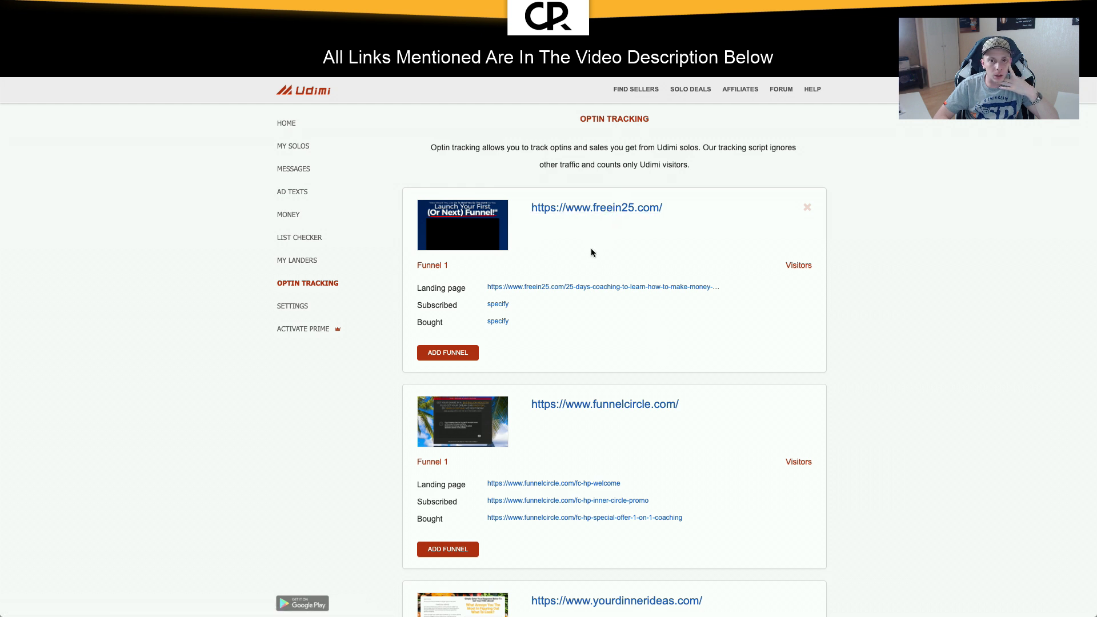
pyautogui.scroll(-9, 590, 248)
# Step: Open Add Site and select the full Udimi tracking script to copy it
pyautogui.click(788, 585)
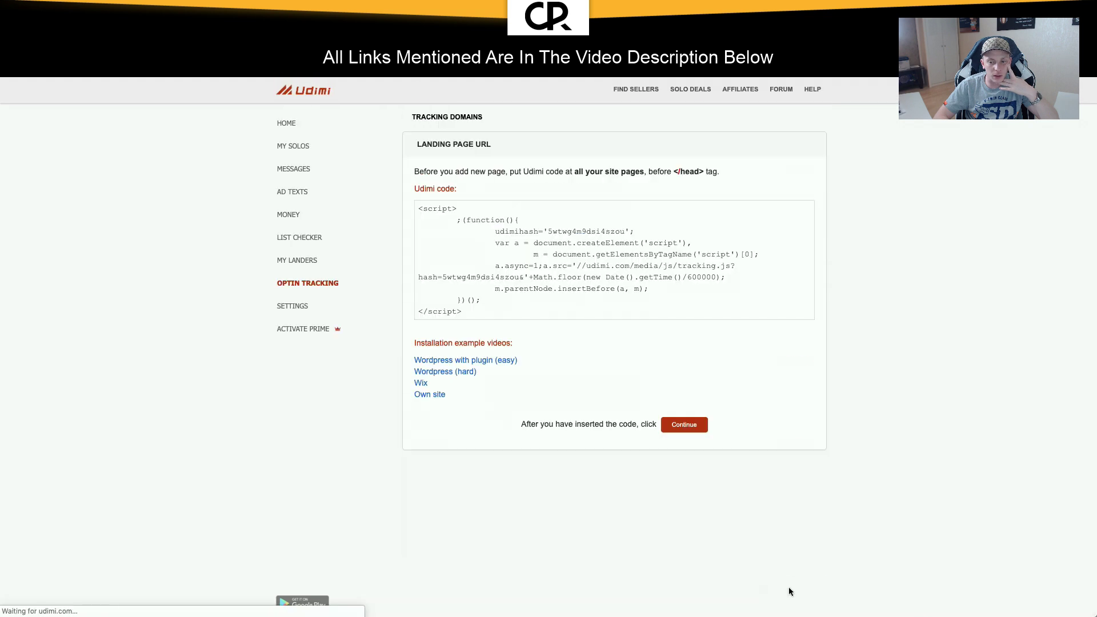
pyautogui.click(591, 259)
pyautogui.hotkey('ctrl', 'c')
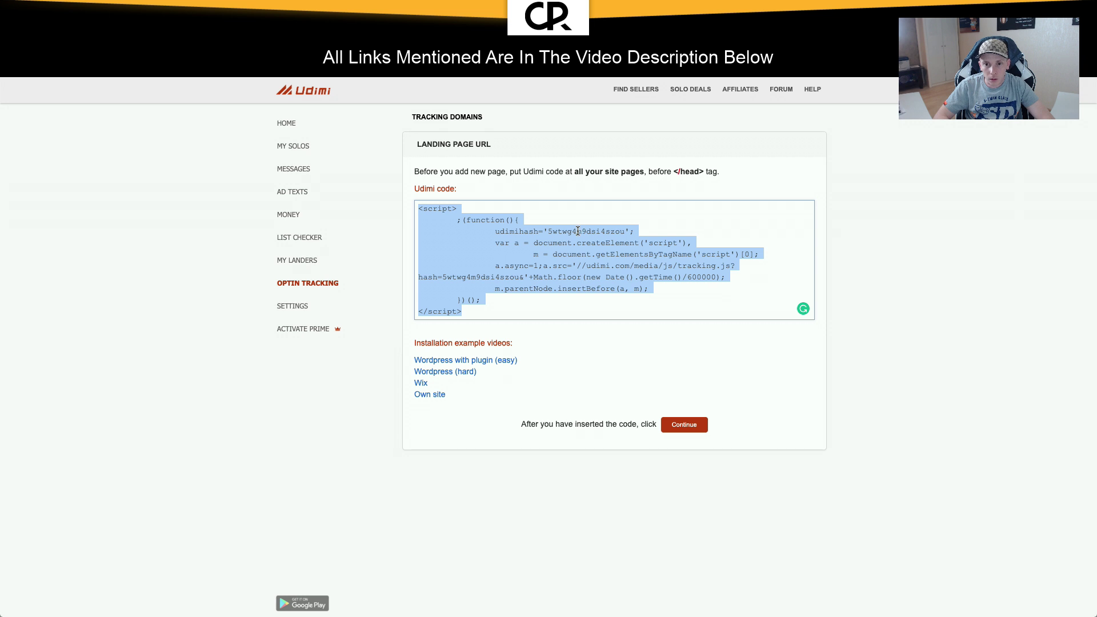
pyautogui.click(578, 231)
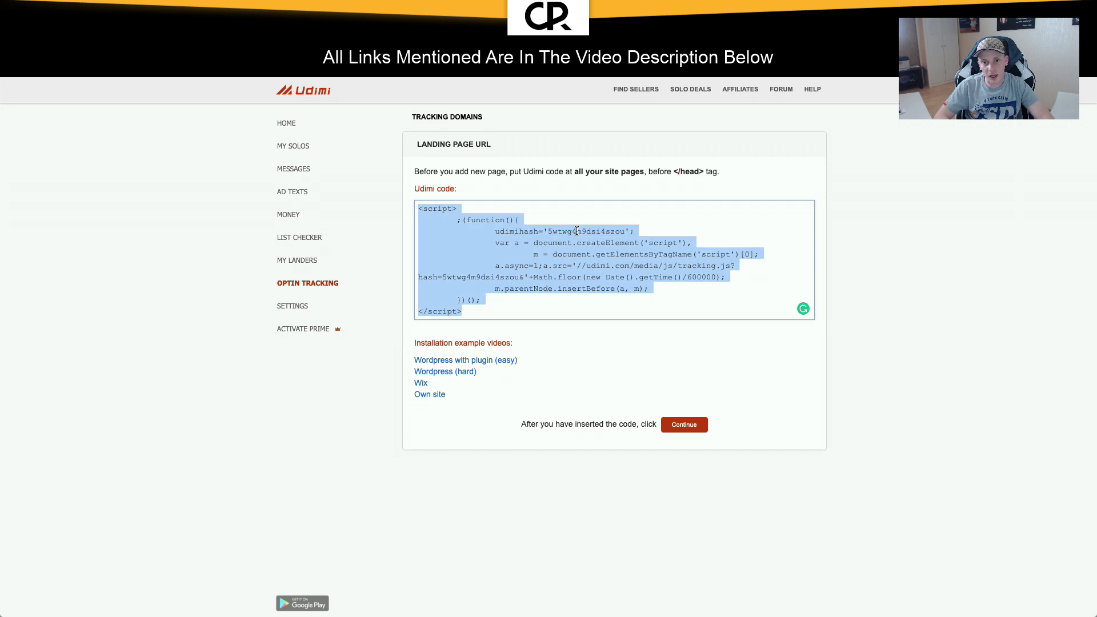
pyautogui.click(576, 231)
pyautogui.click(570, 233)
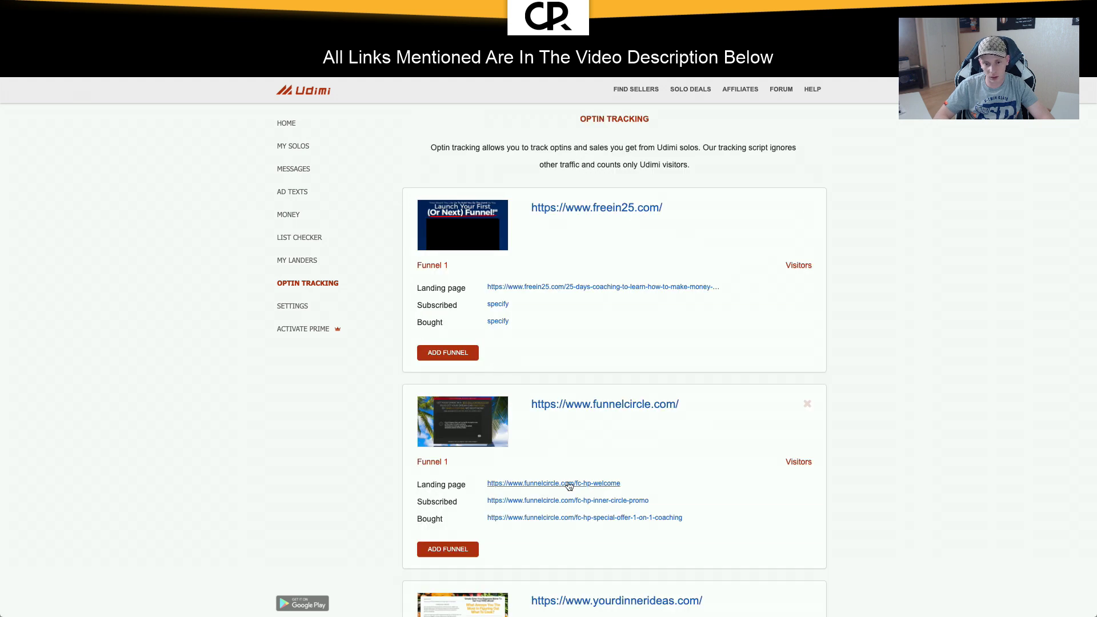
pyautogui.scroll(-4, 542, 486)
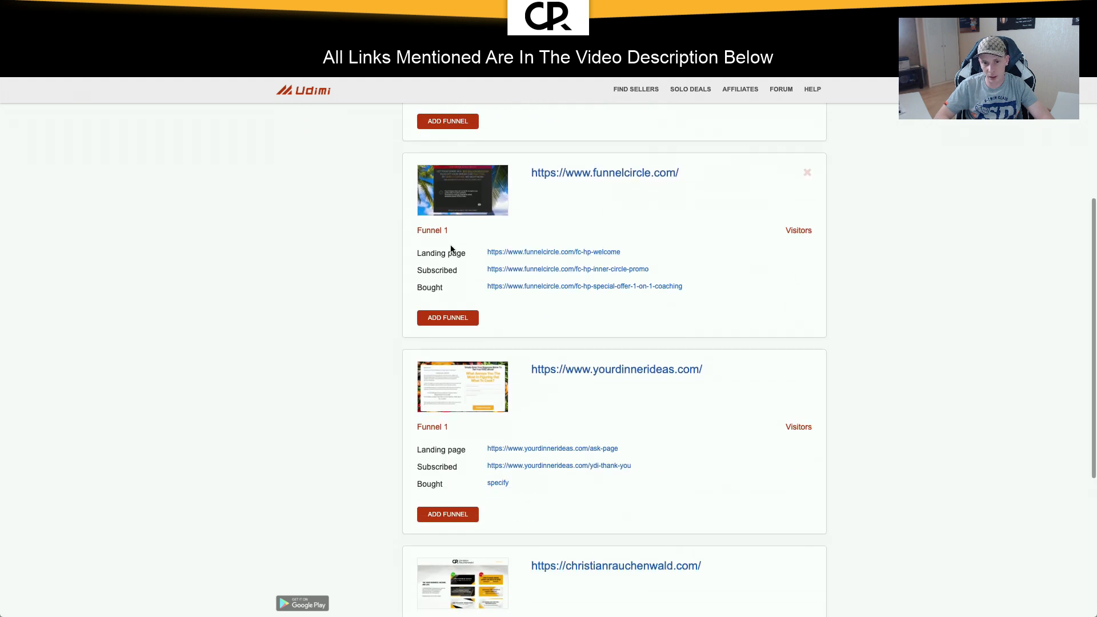
pyautogui.scroll(-1, 450, 293)
pyautogui.scroll(5, 450, 294)
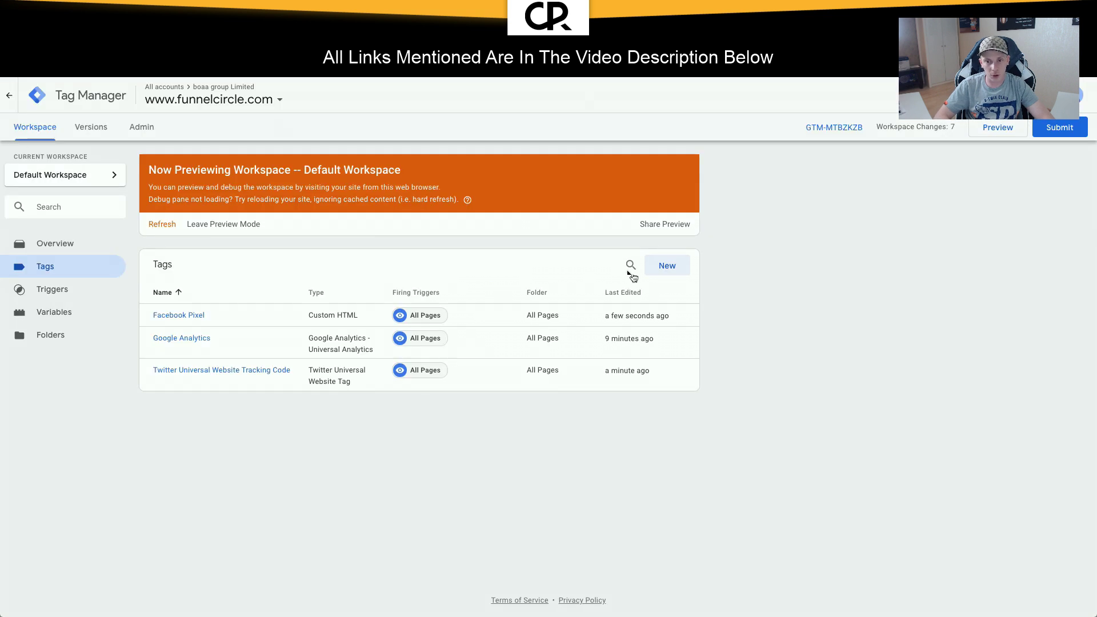
# Step: Create a new tag named 'Udimi' in the All Pages folder, firing on All Pages
pyautogui.click(670, 266)
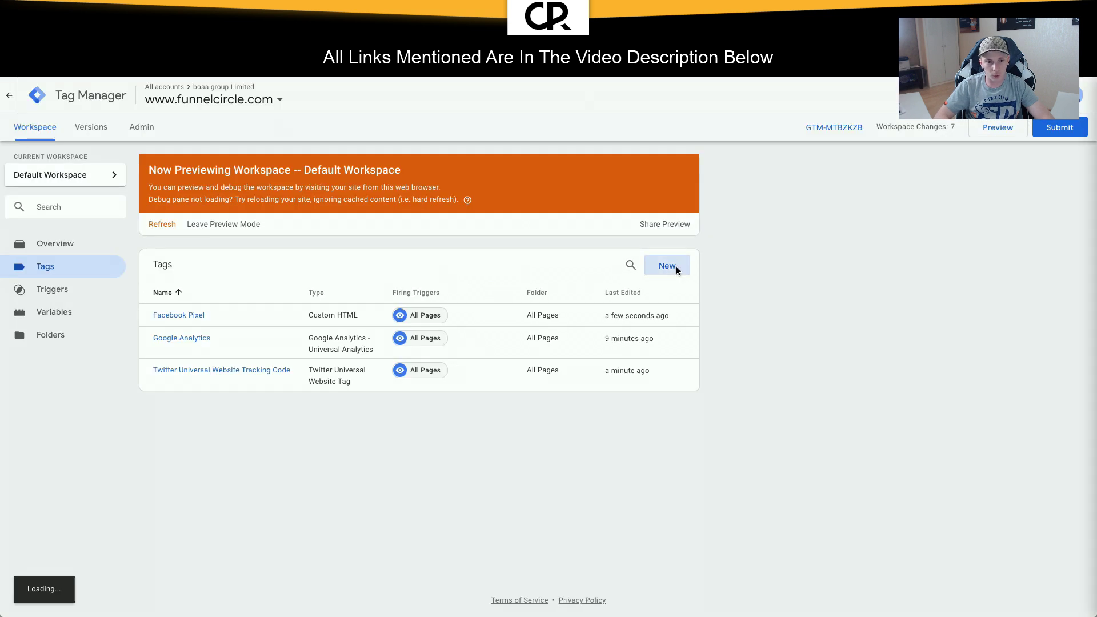
pyautogui.click(337, 95)
pyautogui.write('Udimi')
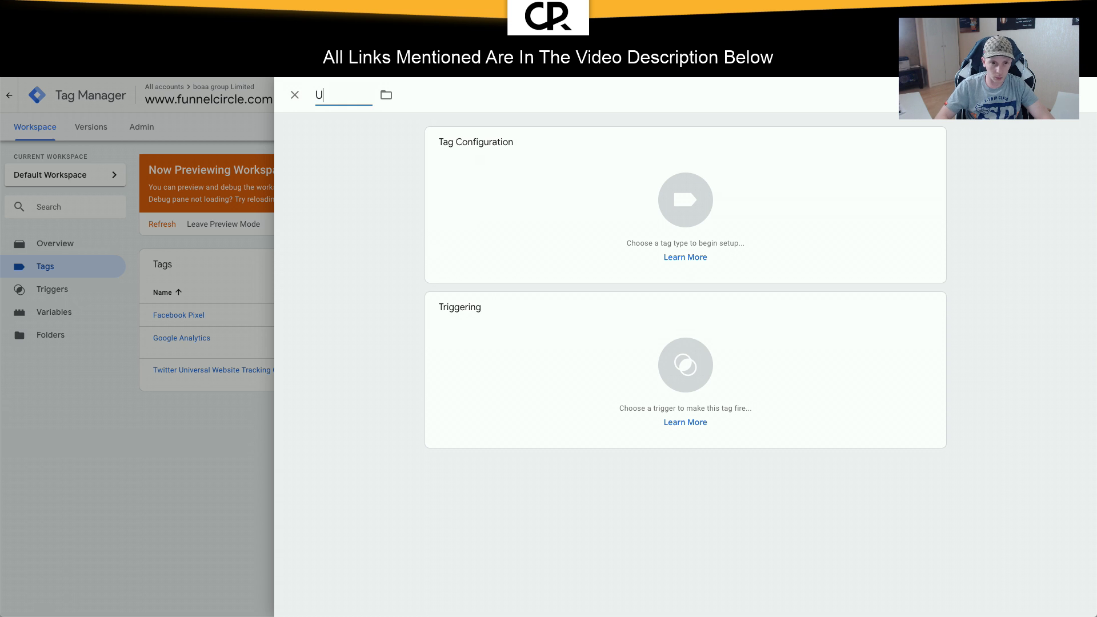
pyautogui.click(392, 102)
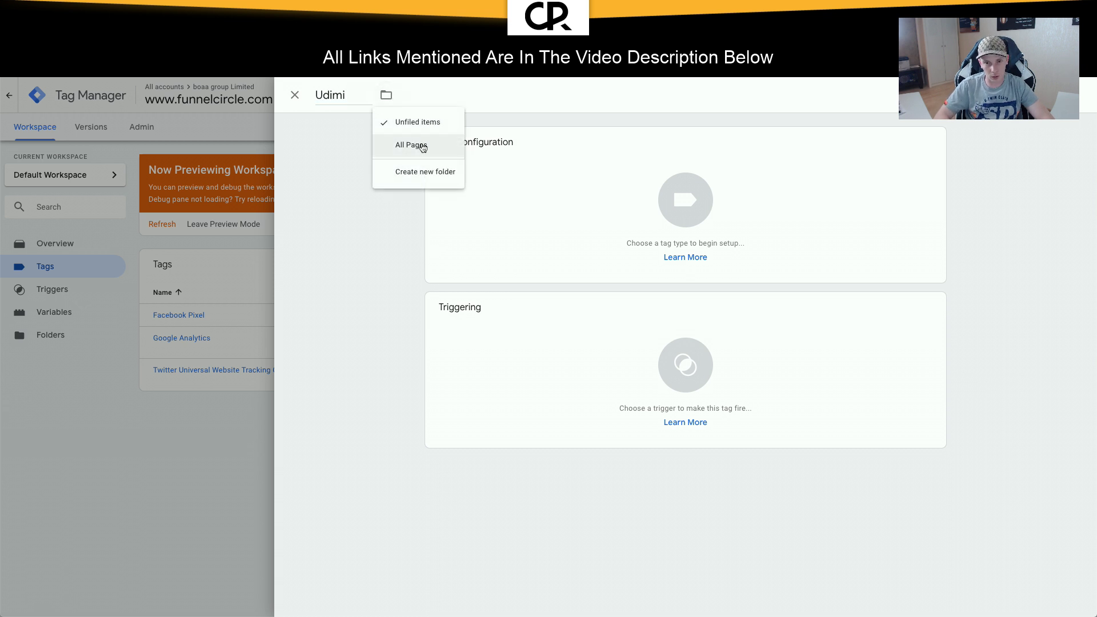
pyautogui.click(422, 148)
pyautogui.click(645, 338)
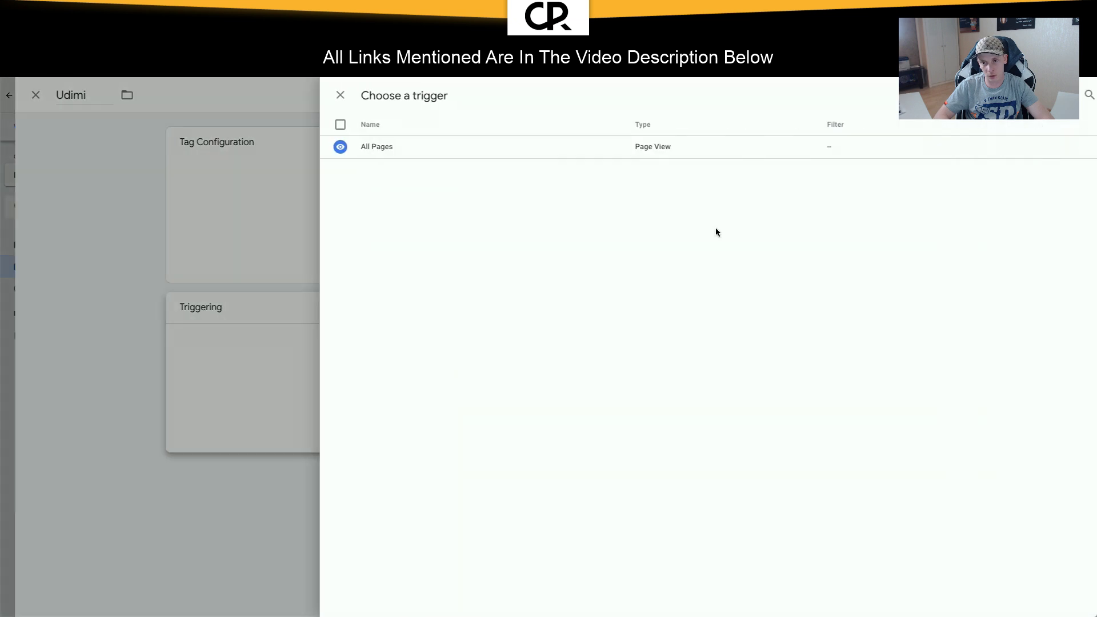
pyautogui.click(675, 152)
# Step: Make it a Custom HTML tag with the pasted Udimi tracking script and save it
pyautogui.click(585, 222)
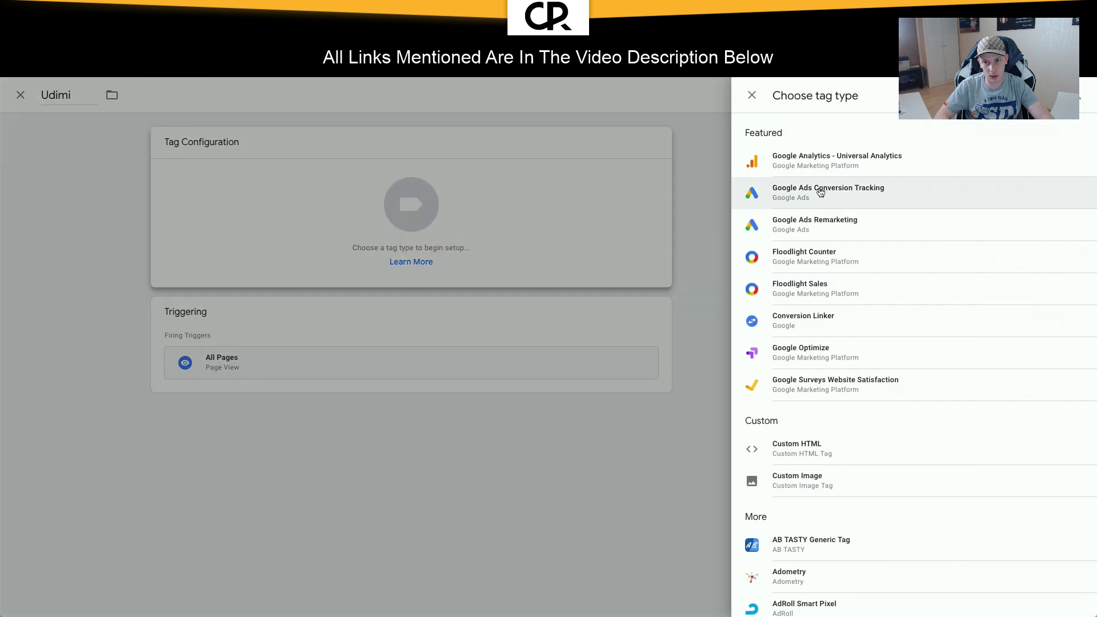
pyautogui.click(808, 448)
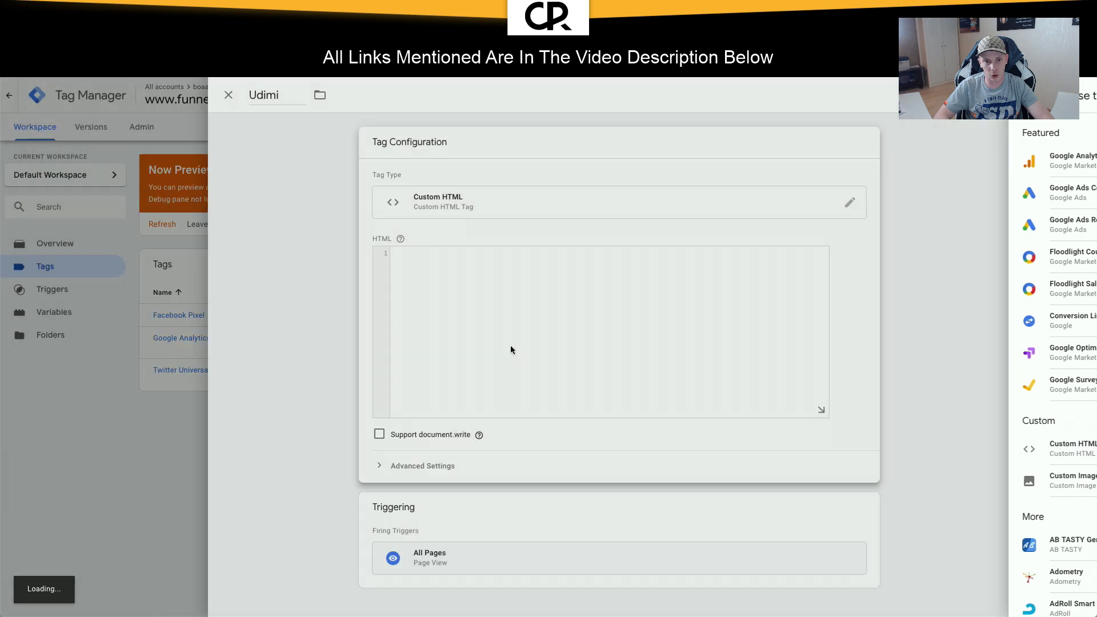
pyautogui.click(536, 279)
pyautogui.hotkey('ctrl', 'v')
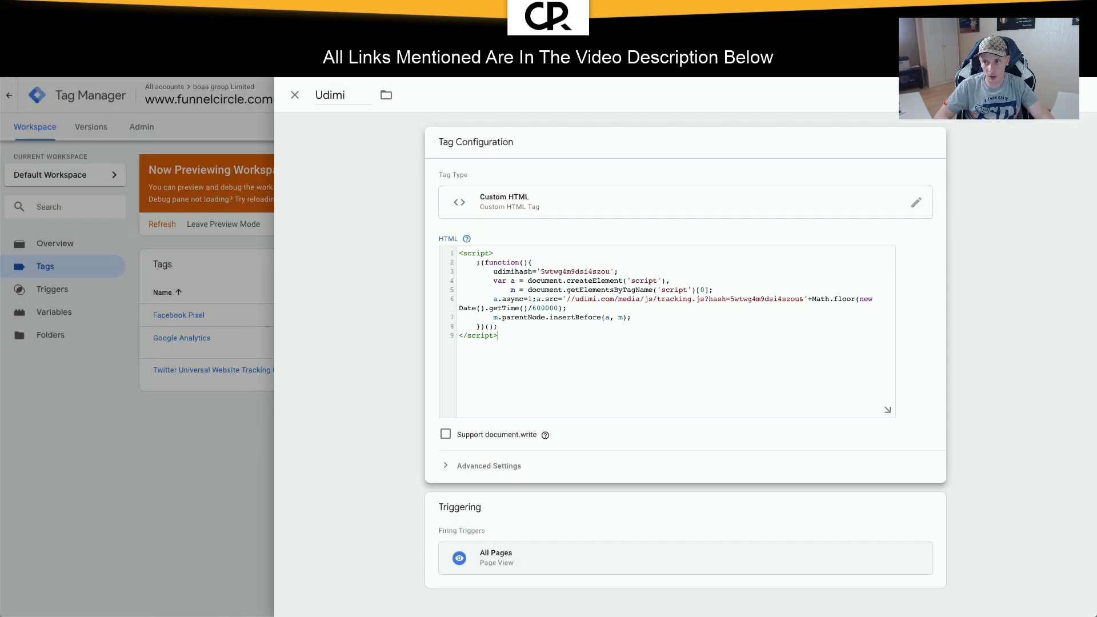
pyautogui.click(1042, 96)
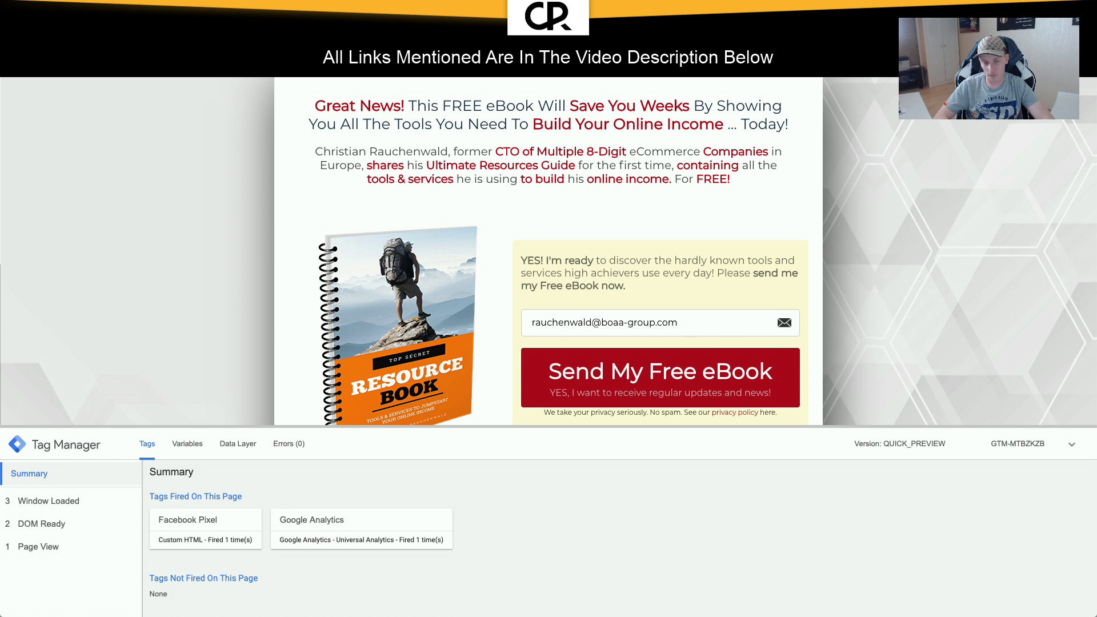
# Step: Reload the funnel page, confirm the Udimi tag fired in the debug pane, and return to the workspace
pyautogui.press('super+r')
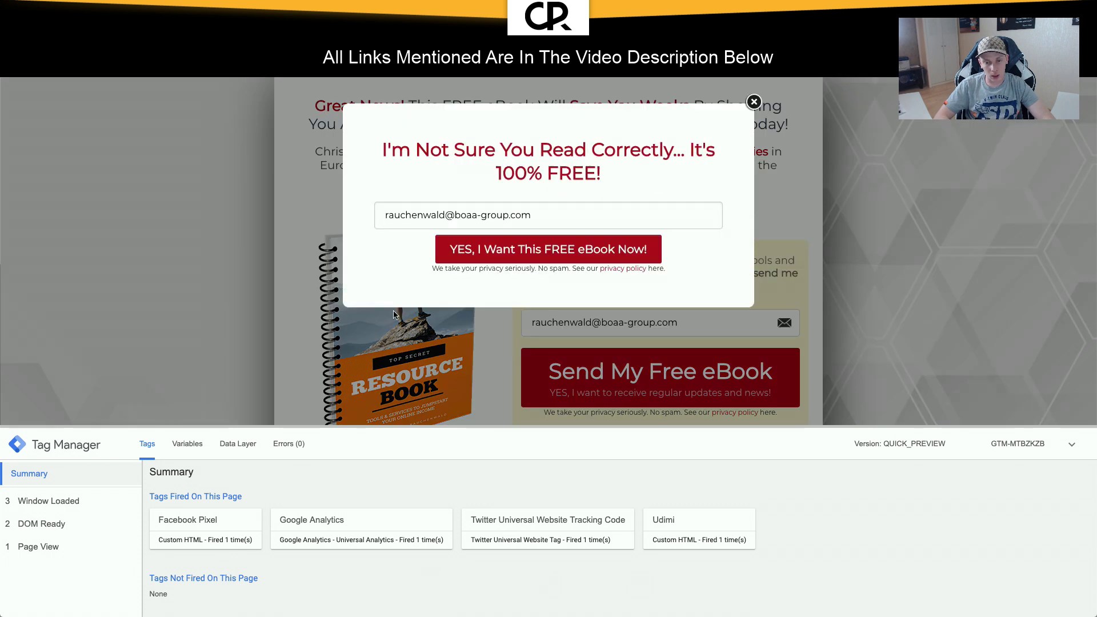
pyautogui.click(686, 525)
pyautogui.scroll(-3, 621, 505)
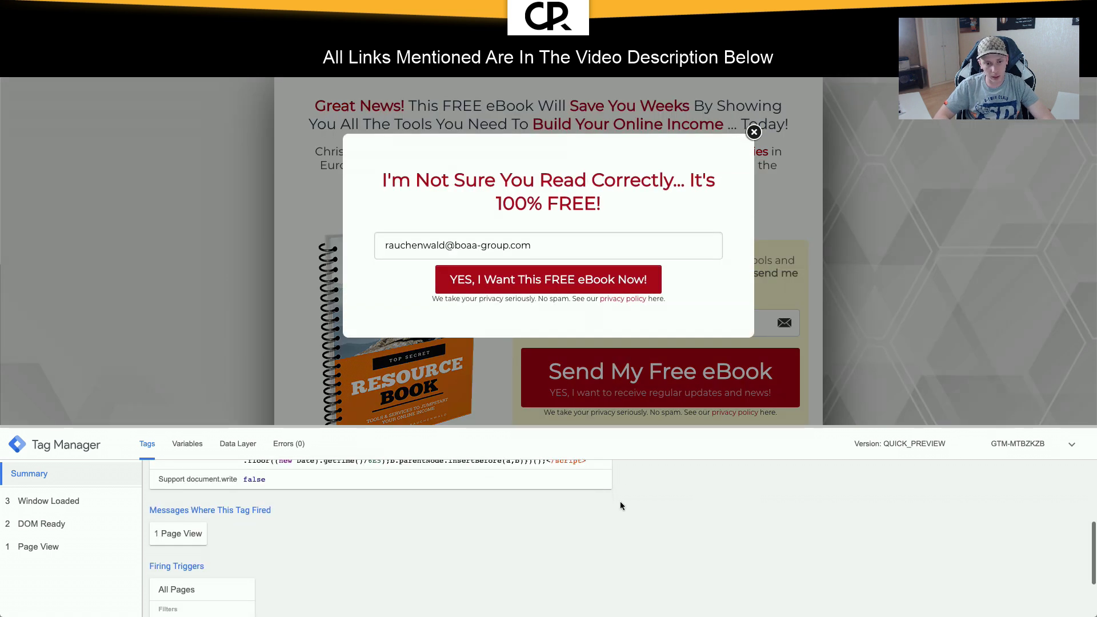
pyautogui.scroll(2, 621, 505)
pyautogui.scroll(1, 470, 501)
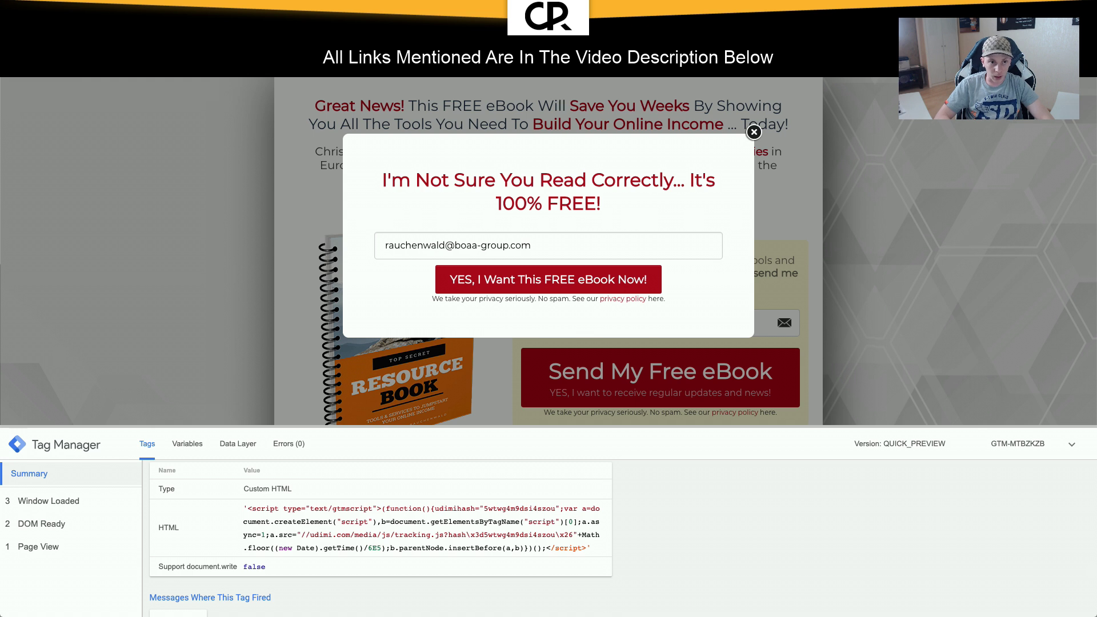
pyautogui.click(188, 24)
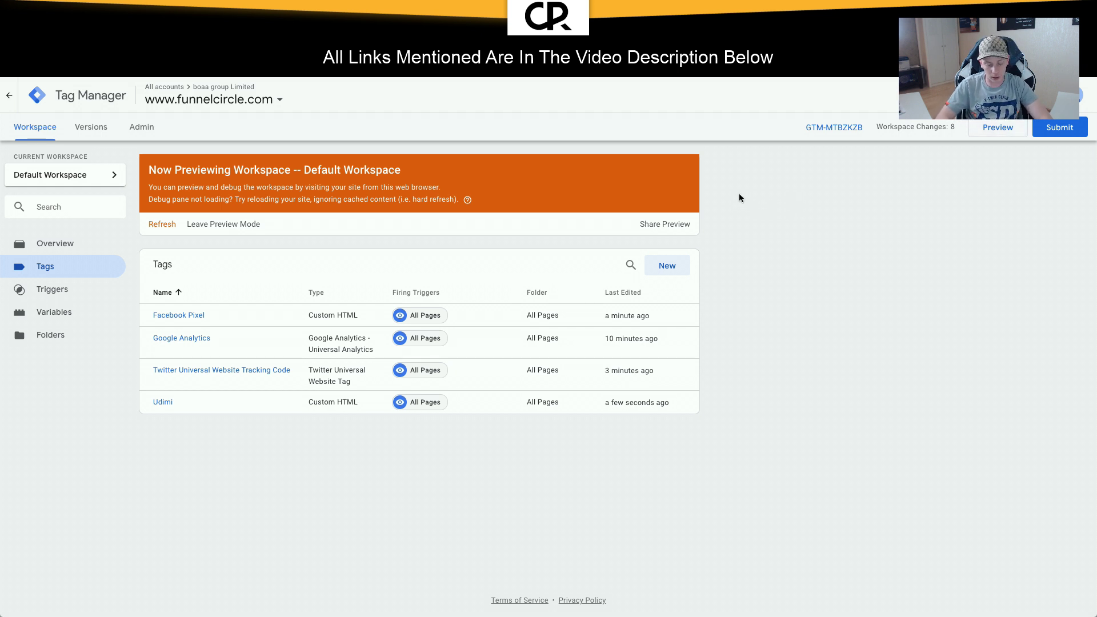
# Step: Go to clickmagick.com in a new tab and log in
pyautogui.press('super+t')
pyautogui.write('cli')
pyautogui.press('Return')
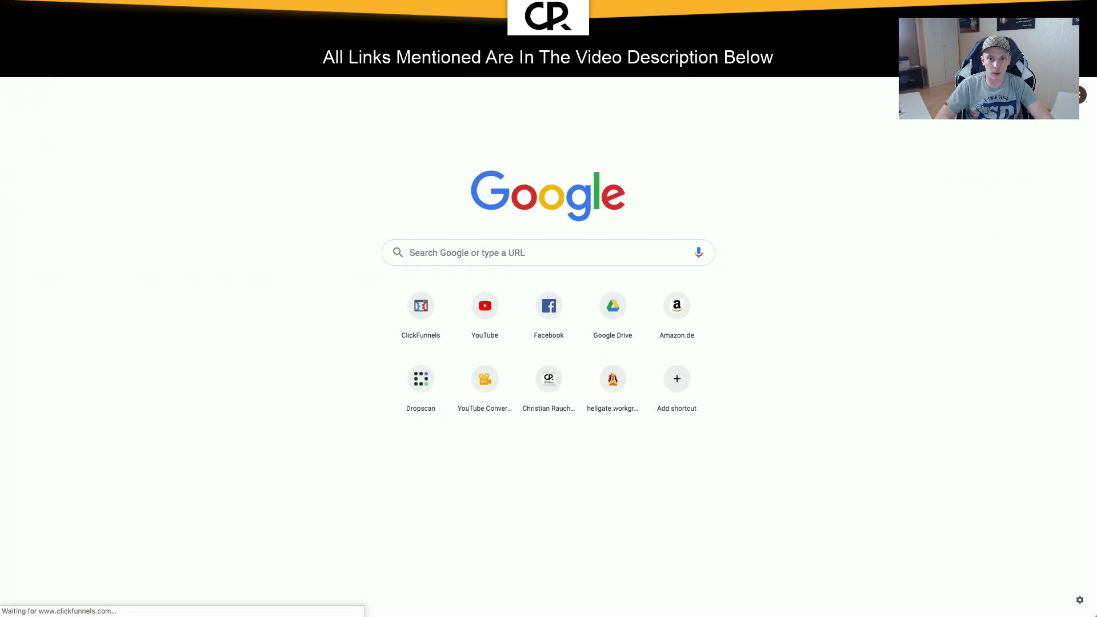
pyautogui.write('clickm')
pyautogui.press('Return')
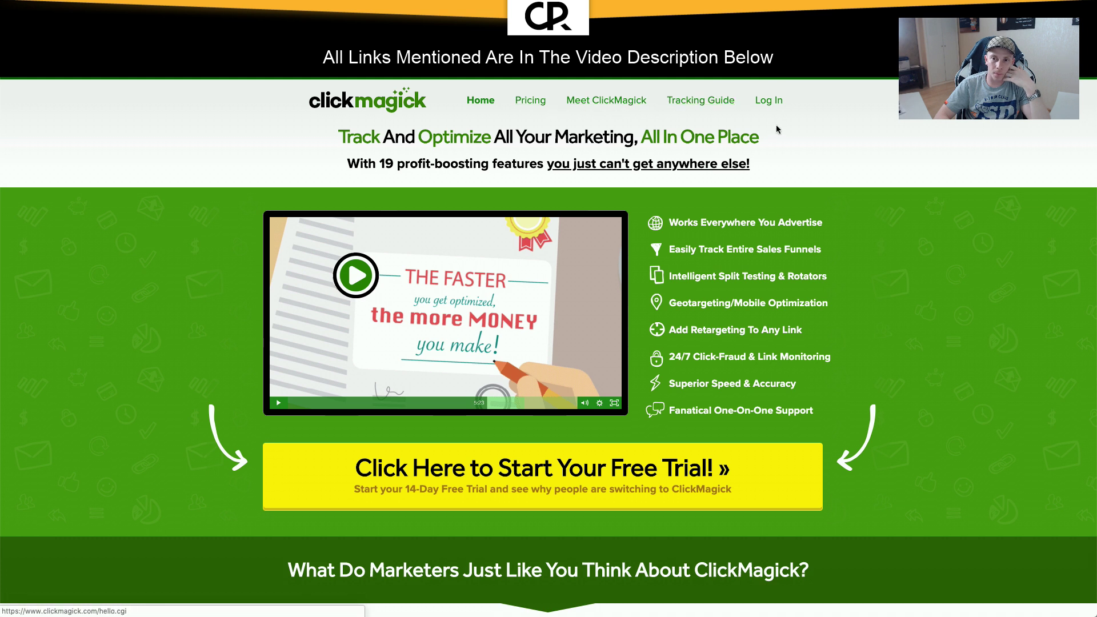
pyautogui.click(765, 102)
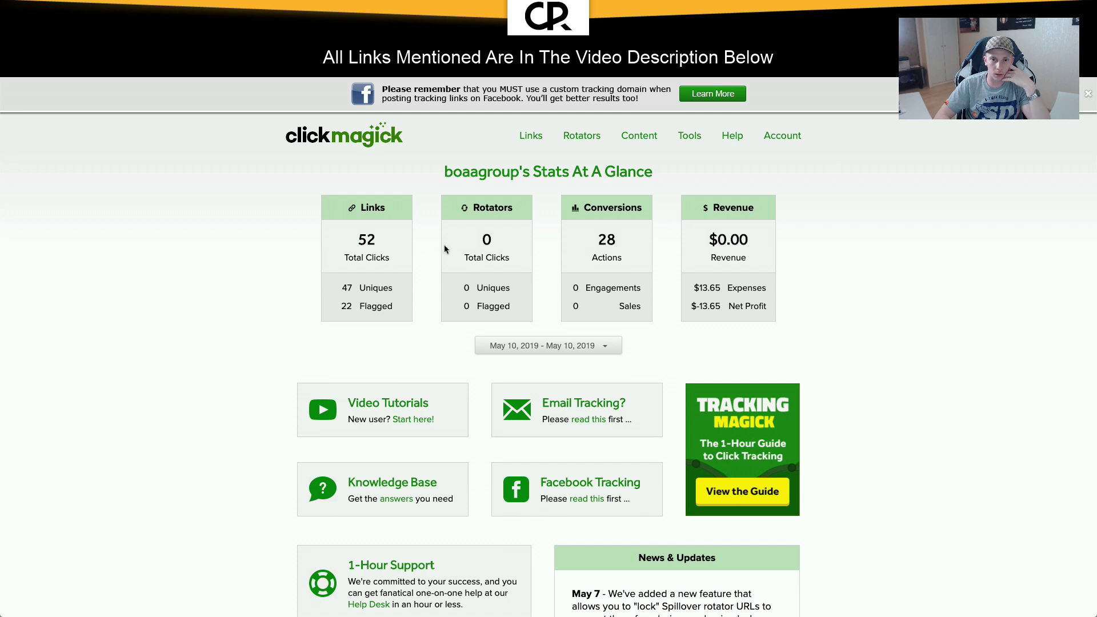
# Step: Open the tracking links list and show the Clickfunnels - Short Trial click log
pyautogui.click(528, 137)
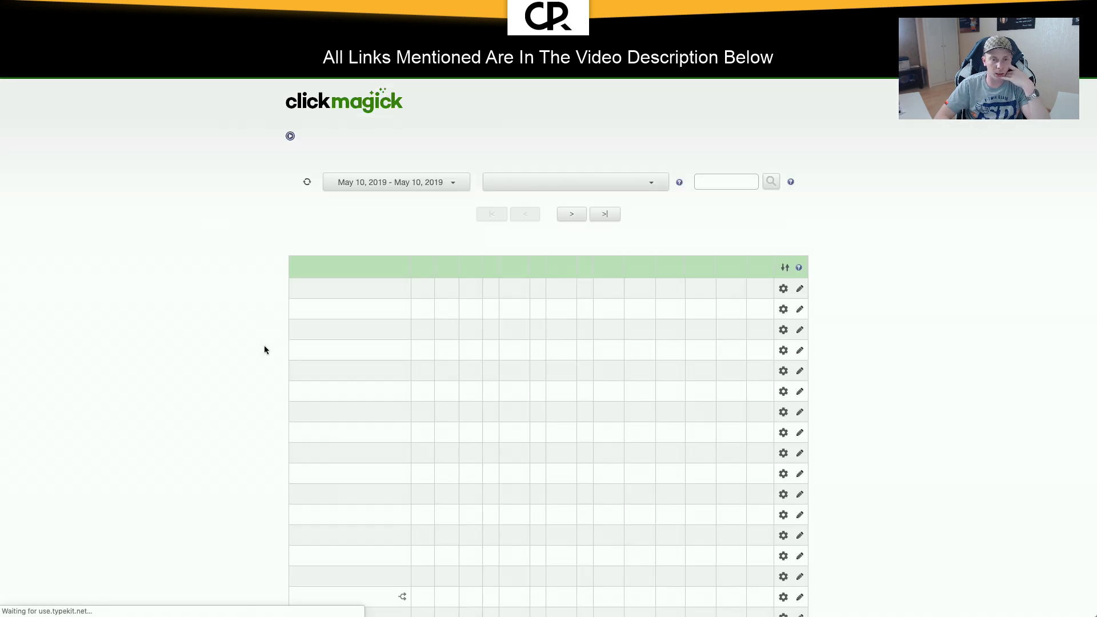
pyautogui.scroll(-4, 264, 346)
pyautogui.scroll(-1, 264, 345)
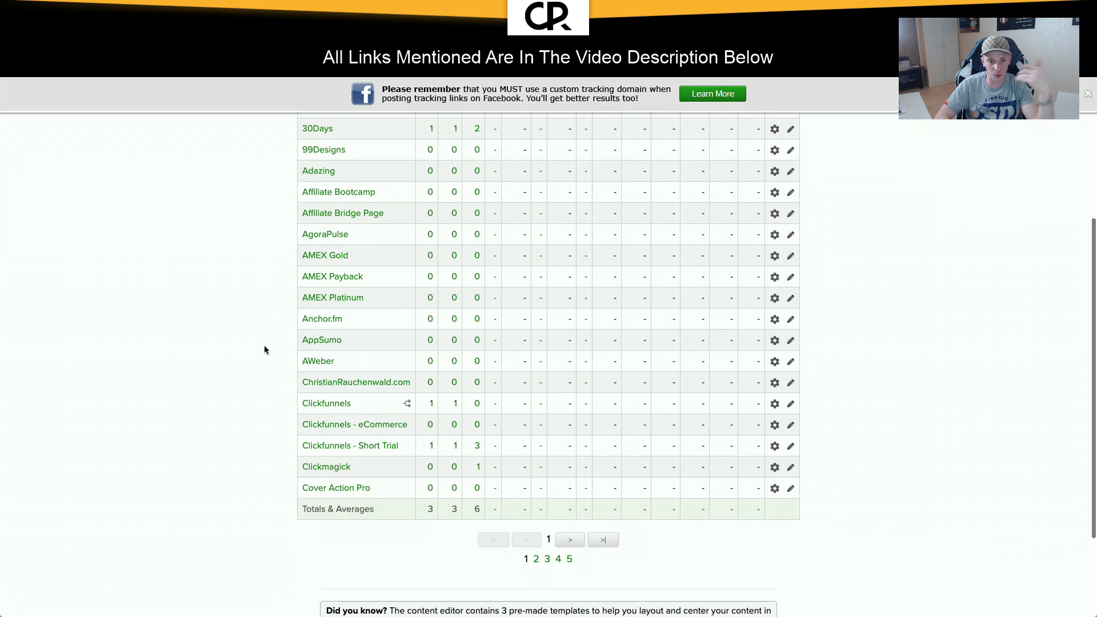
pyautogui.click(434, 449)
pyautogui.scroll(-5, 487, 489)
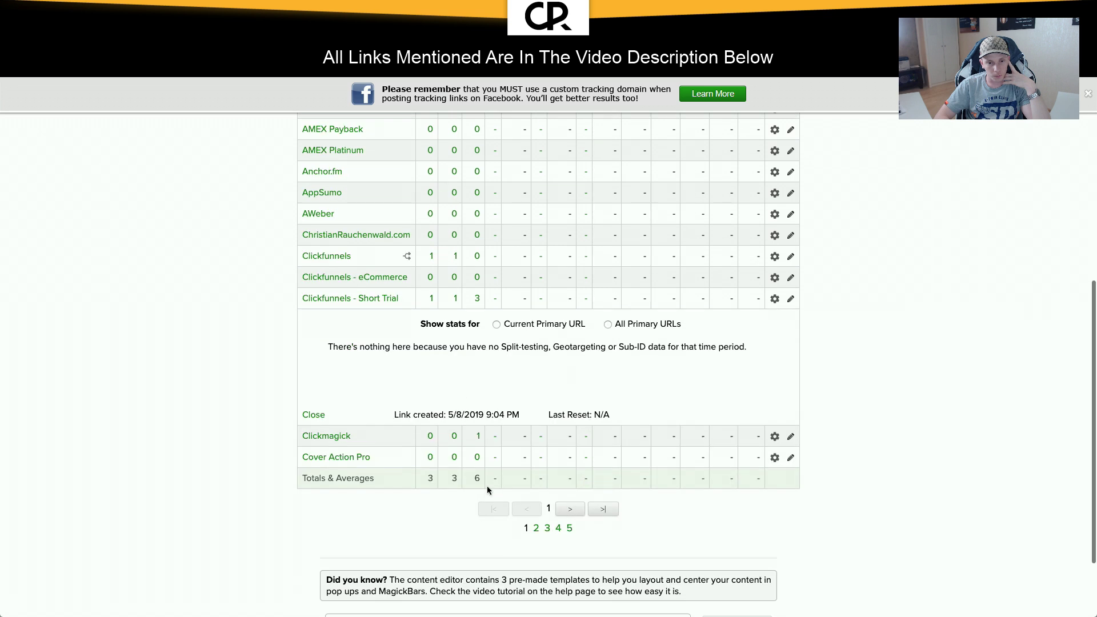
pyautogui.click(455, 298)
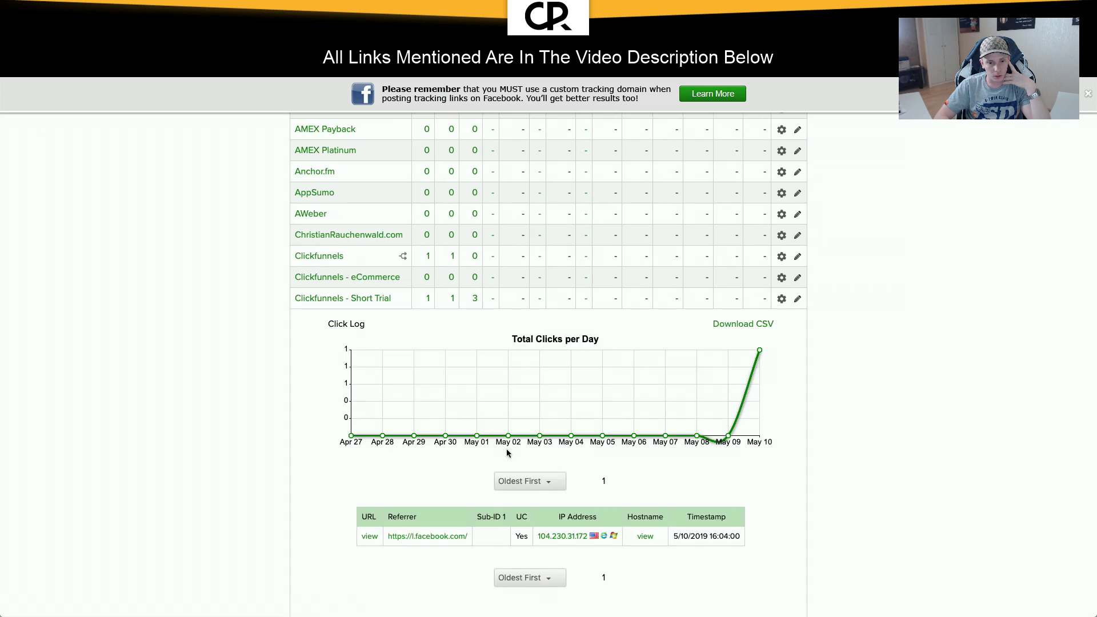
# Step: On page 2 of the links, show the DotCom Secrets and FreeIn25.com - Optin click logs
pyautogui.scroll(-3, 506, 453)
pyautogui.scroll(-5, 492, 434)
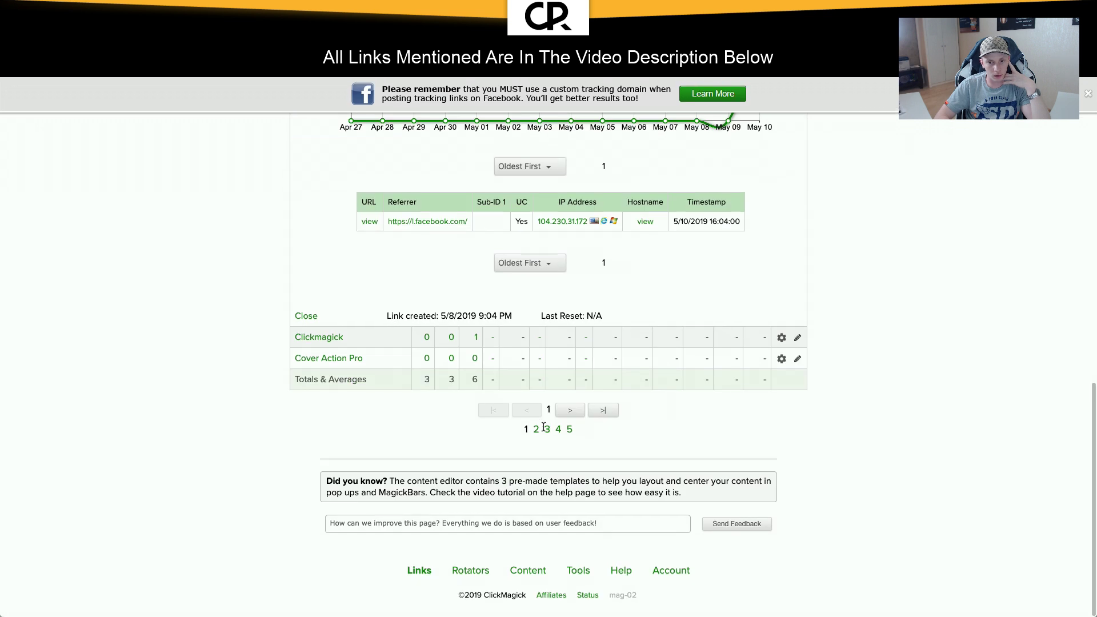
pyautogui.click(537, 428)
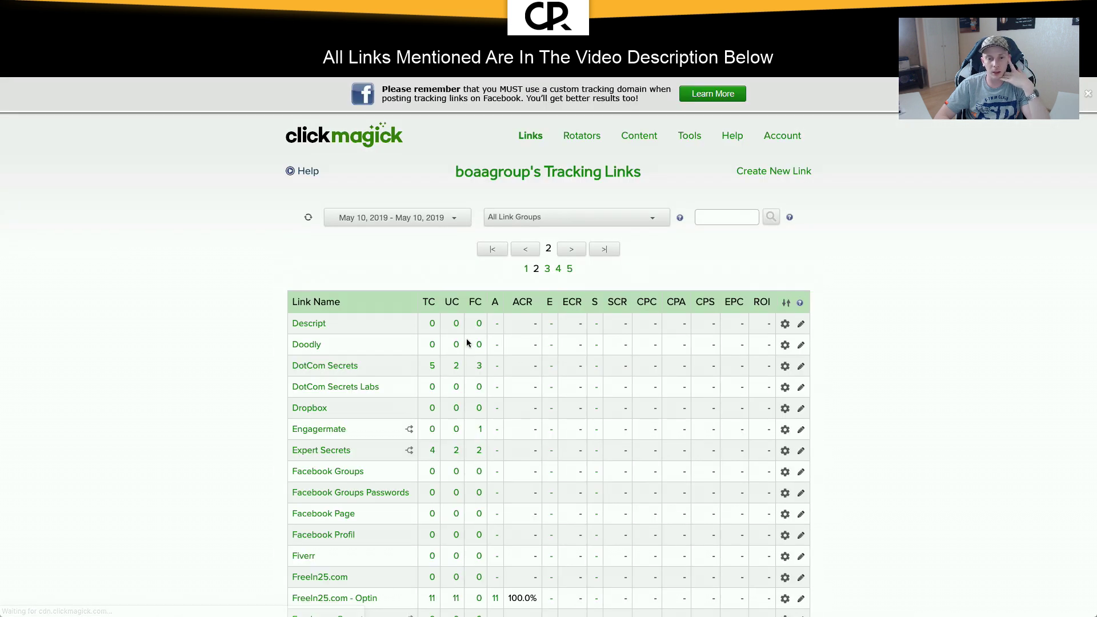
pyautogui.scroll(-1, 467, 343)
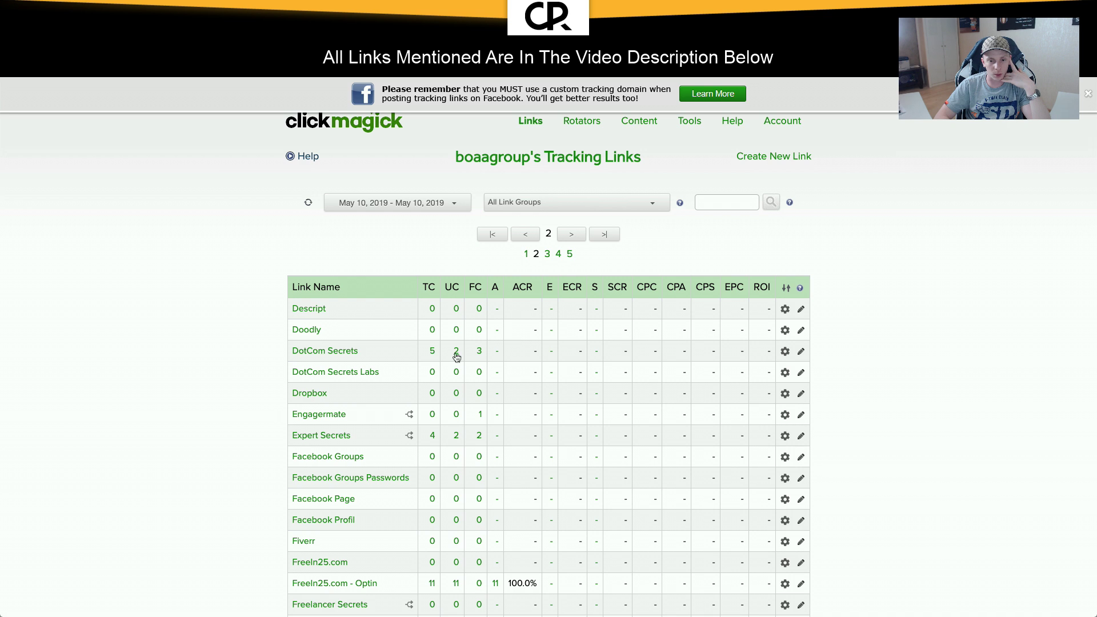
pyautogui.click(456, 357)
pyautogui.scroll(-3, 451, 431)
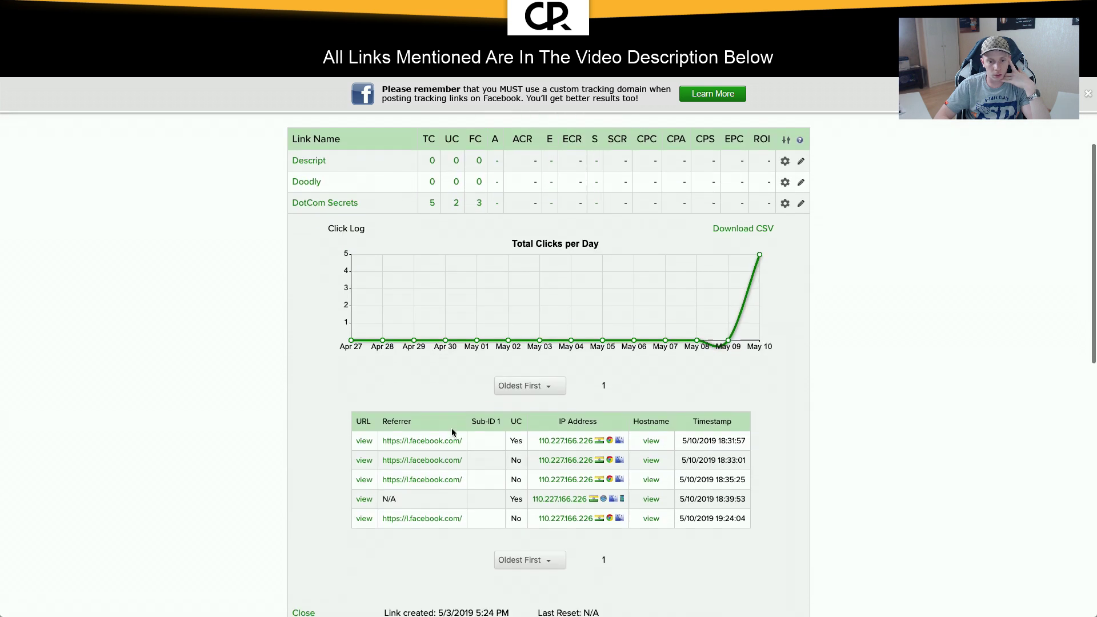
pyautogui.scroll(-10, 479, 475)
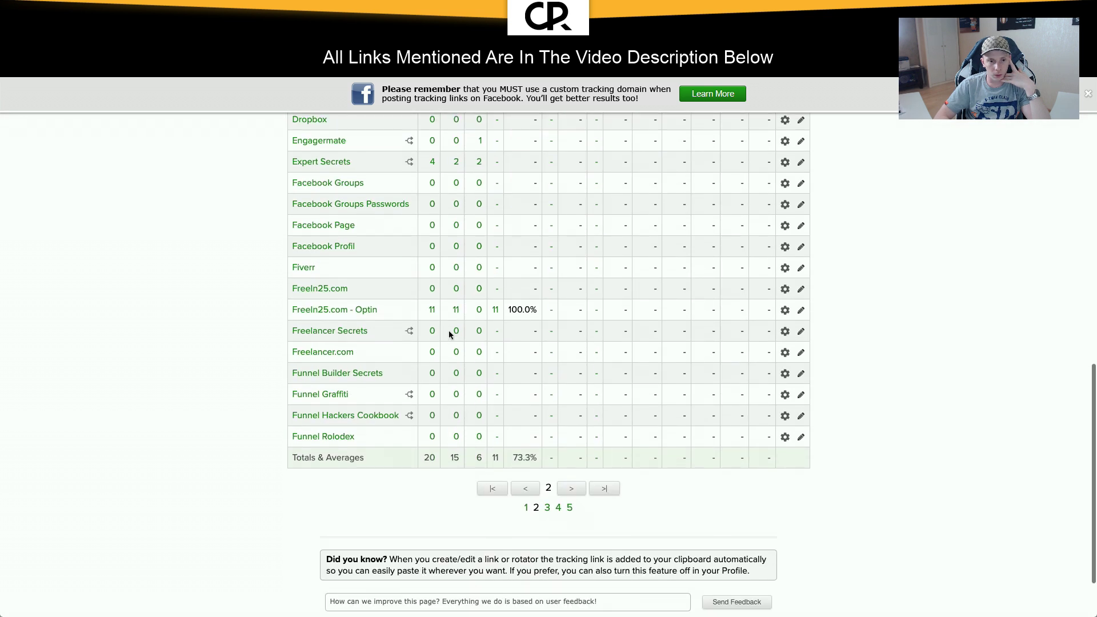
pyautogui.click(456, 309)
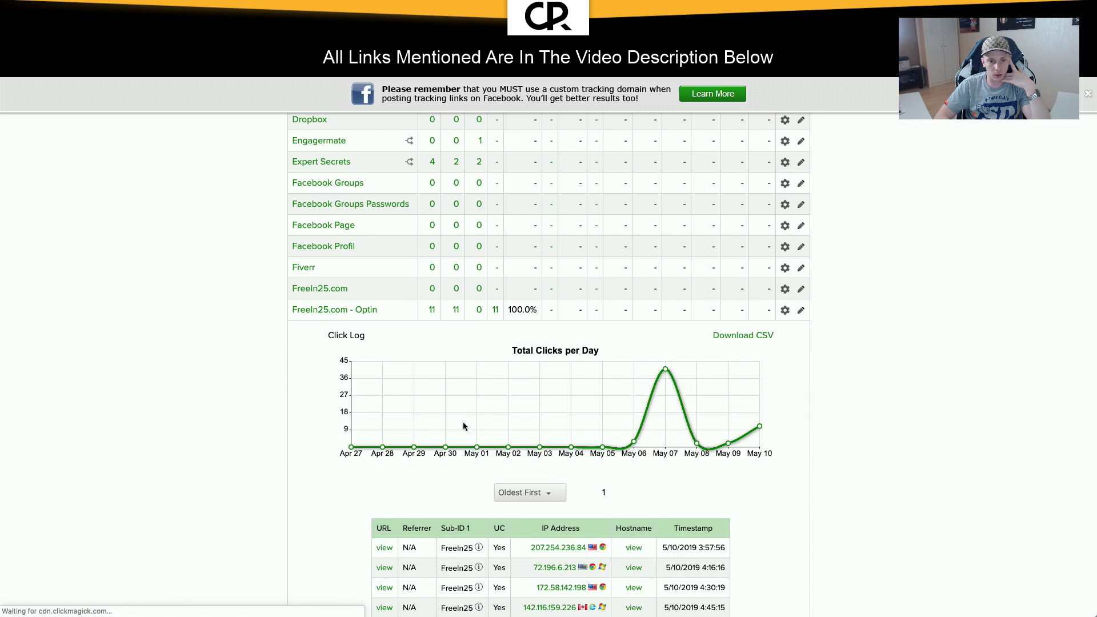
# Step: Review the FreeIn25.com - Optin log of 11 clicks, then move to page 3 of links
pyautogui.scroll(-4, 463, 426)
pyautogui.moveTo(478, 359)
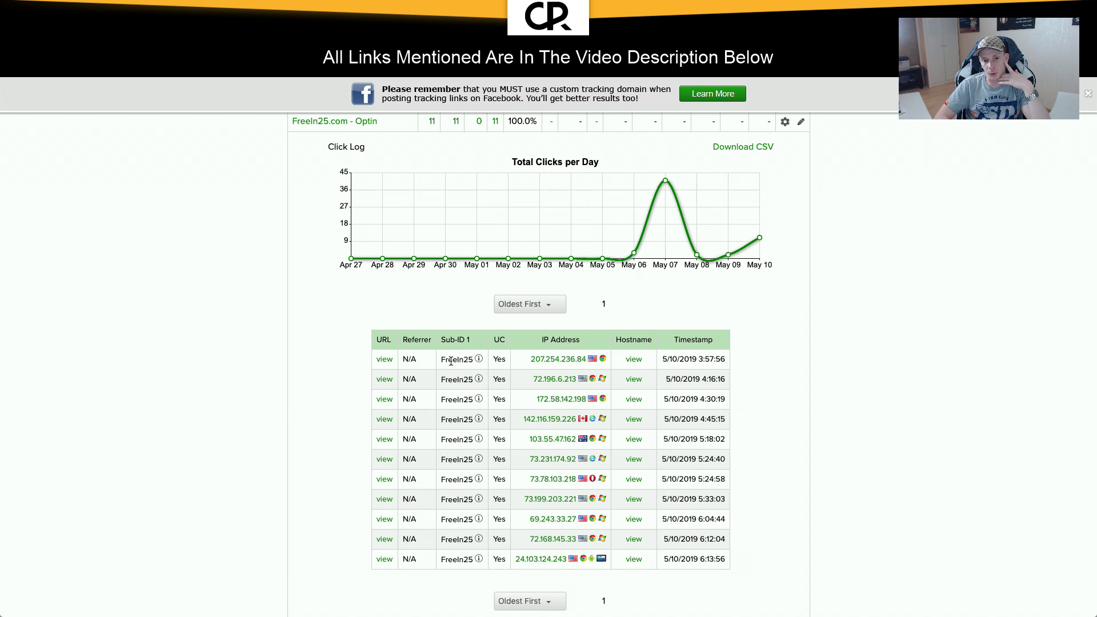
pyautogui.scroll(2, 451, 362)
pyautogui.scroll(-1, 465, 427)
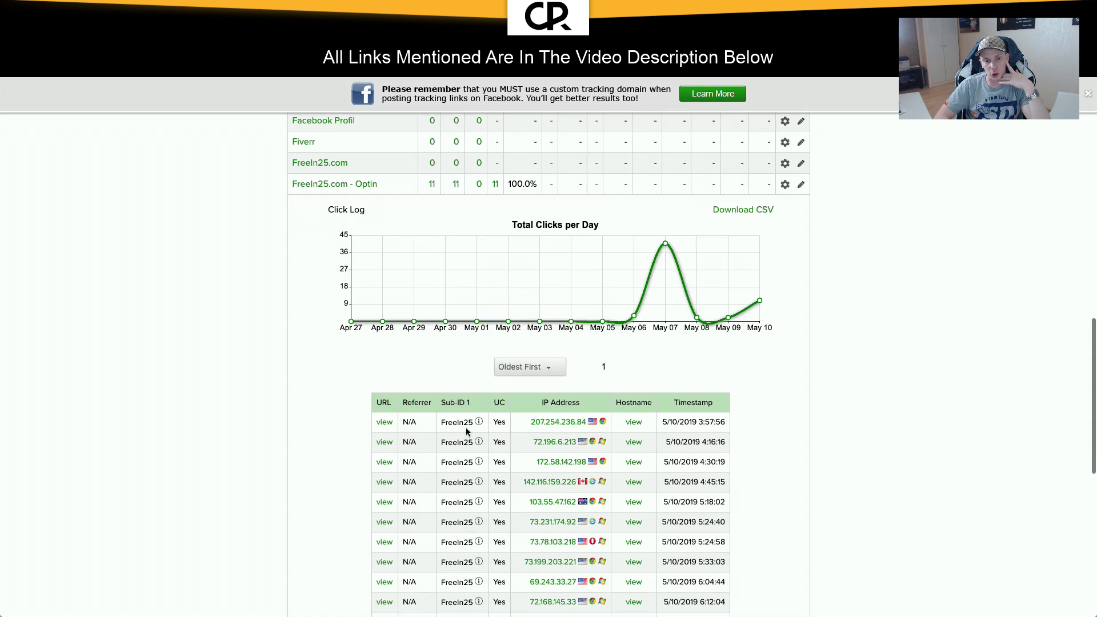
pyautogui.moveTo(481, 422)
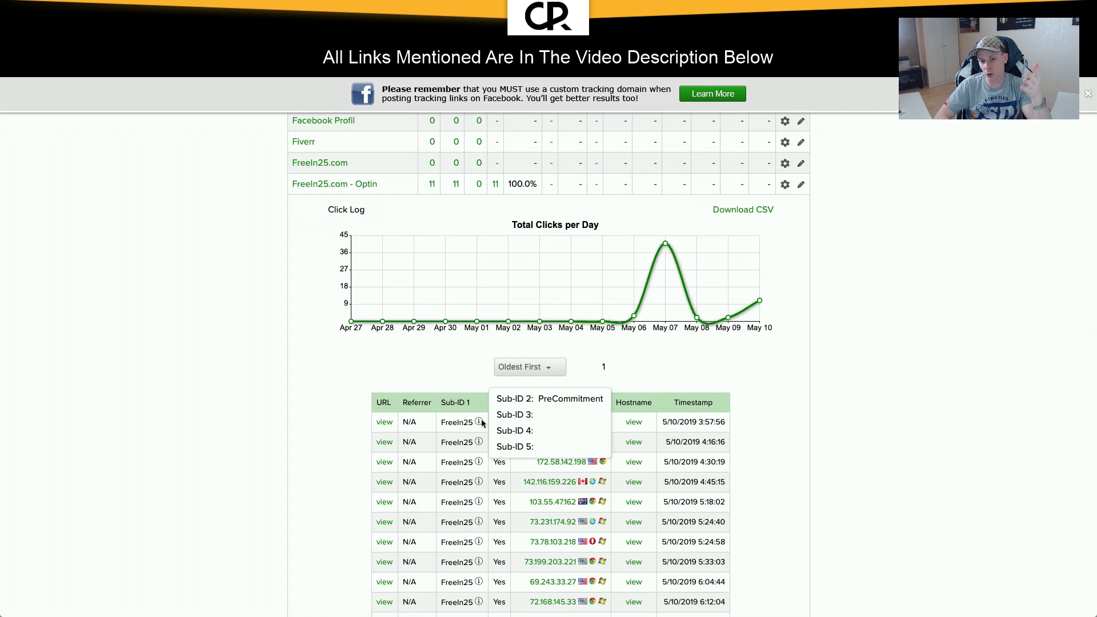
pyautogui.scroll(-7, 481, 423)
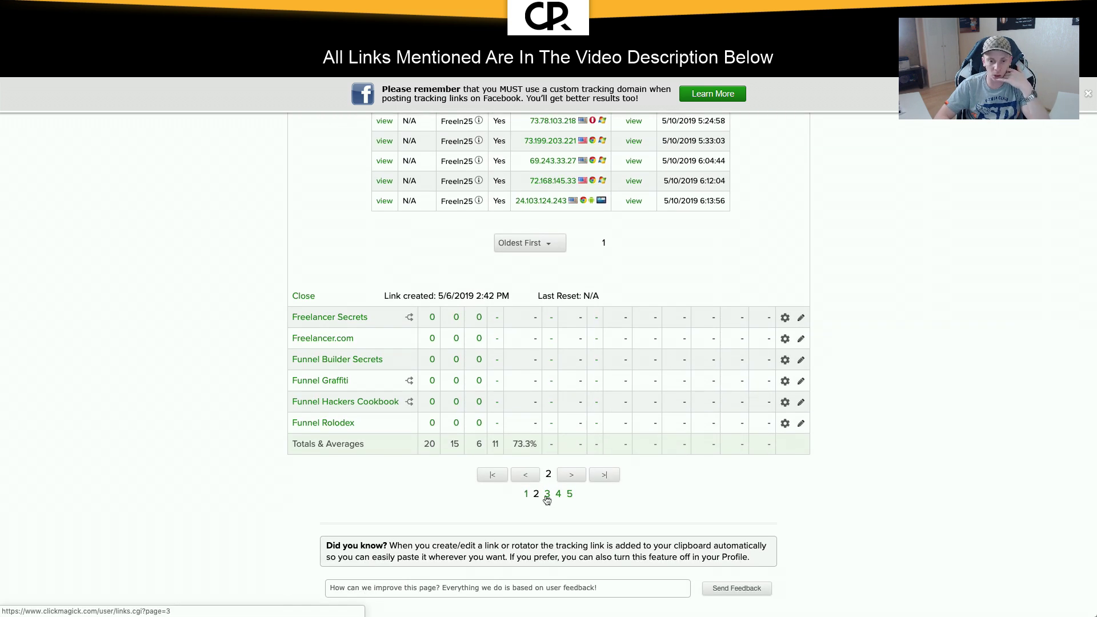
pyautogui.click(546, 494)
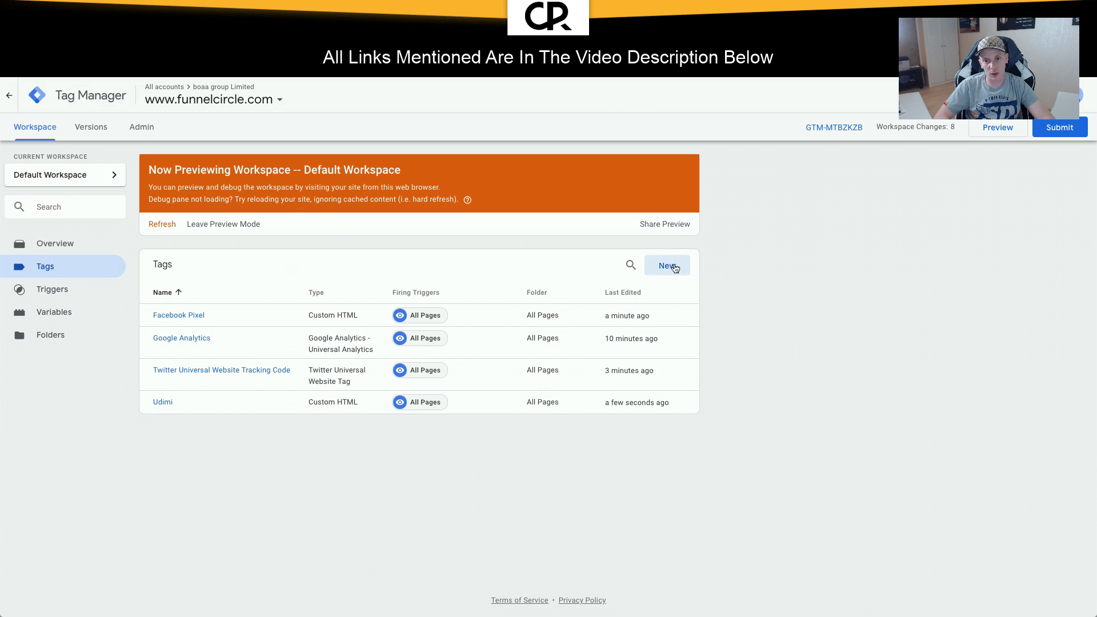
# Step: Create a new tag named 'Clickmagick' and file it in a folder
pyautogui.click(668, 266)
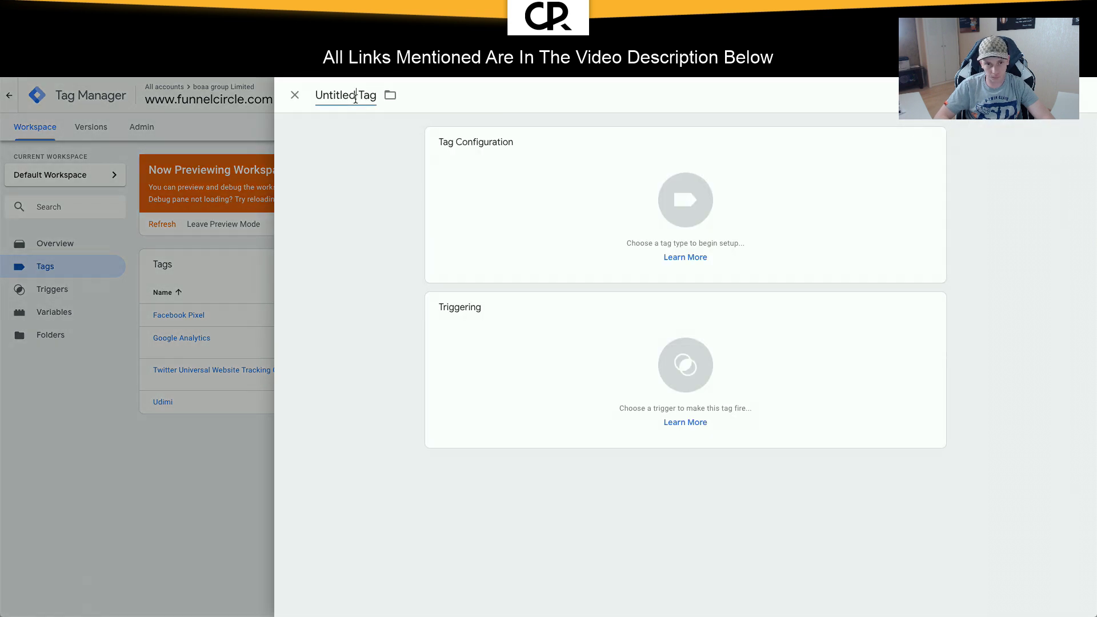
pyautogui.click(355, 97)
pyautogui.write('Clickmagick')
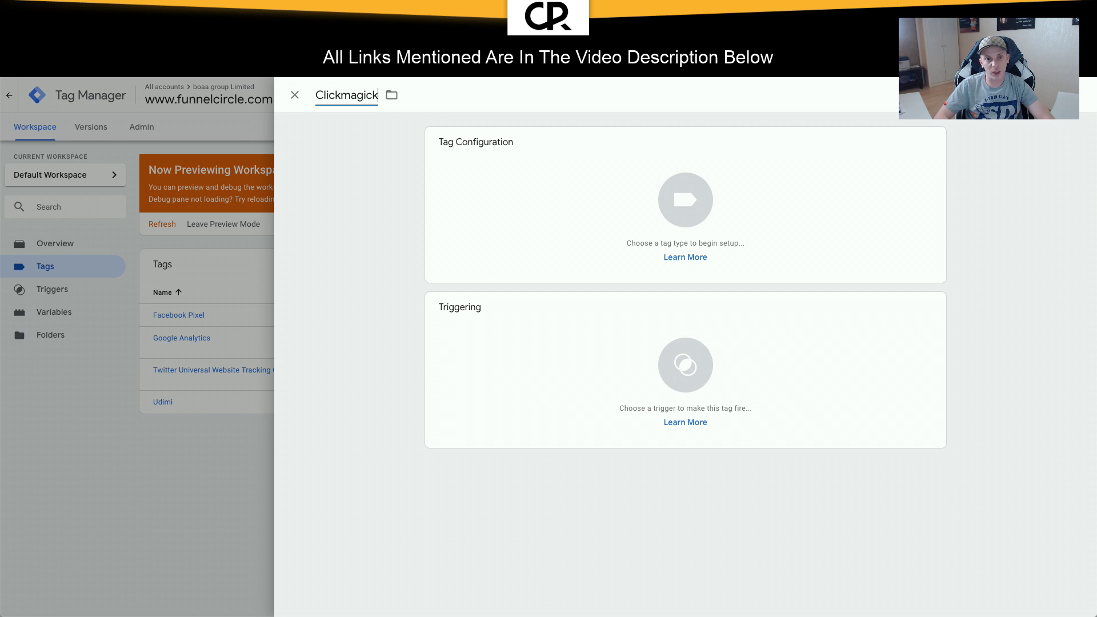
pyautogui.click(392, 99)
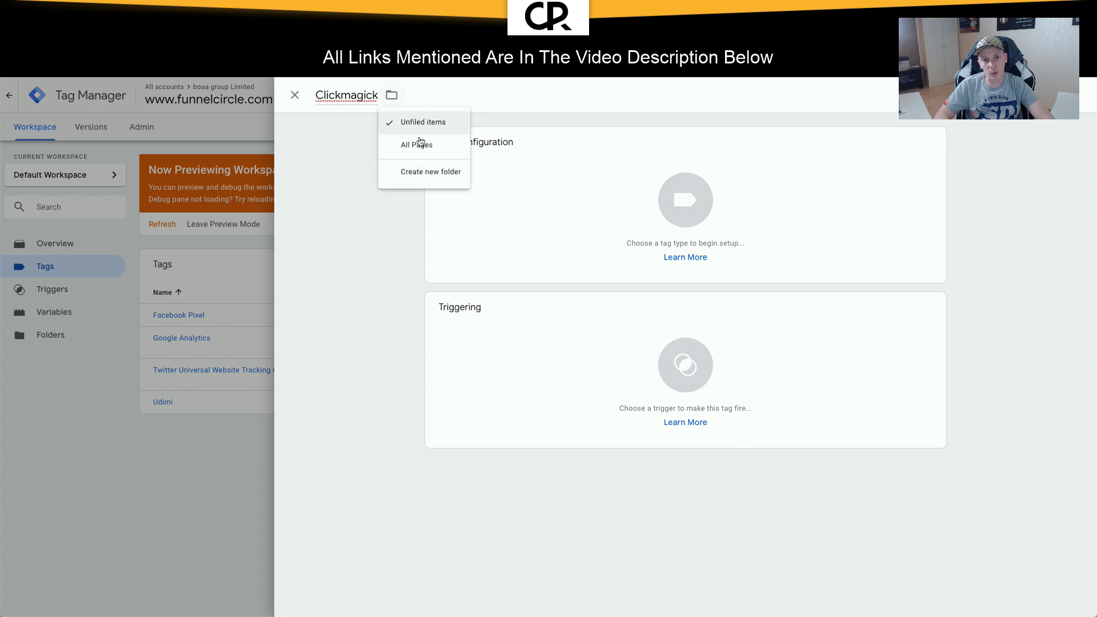
pyautogui.click(425, 142)
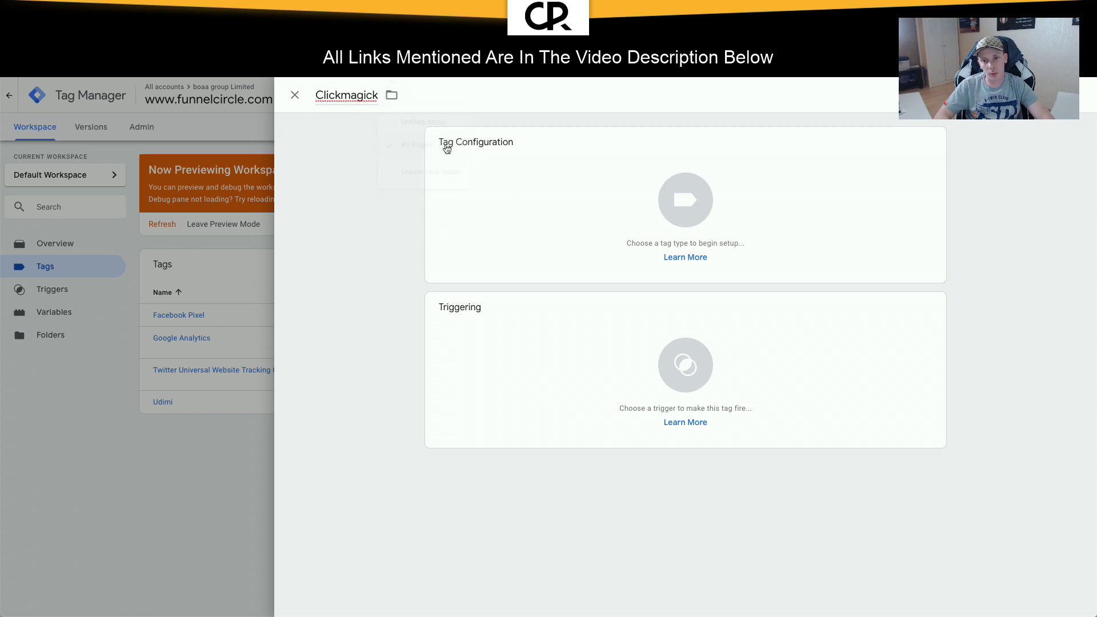
# Step: Make it a Custom HTML tag with the ClickMagick pixel code, firing on All Pages, and save
pyautogui.click(685, 220)
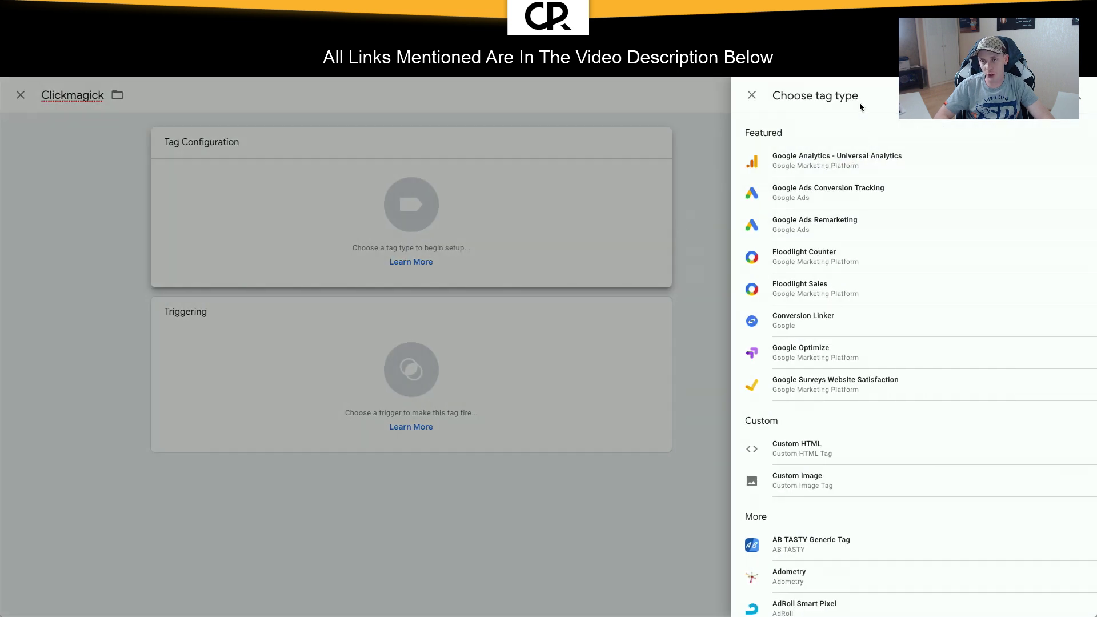
pyautogui.click(1075, 95)
pyautogui.write('click')
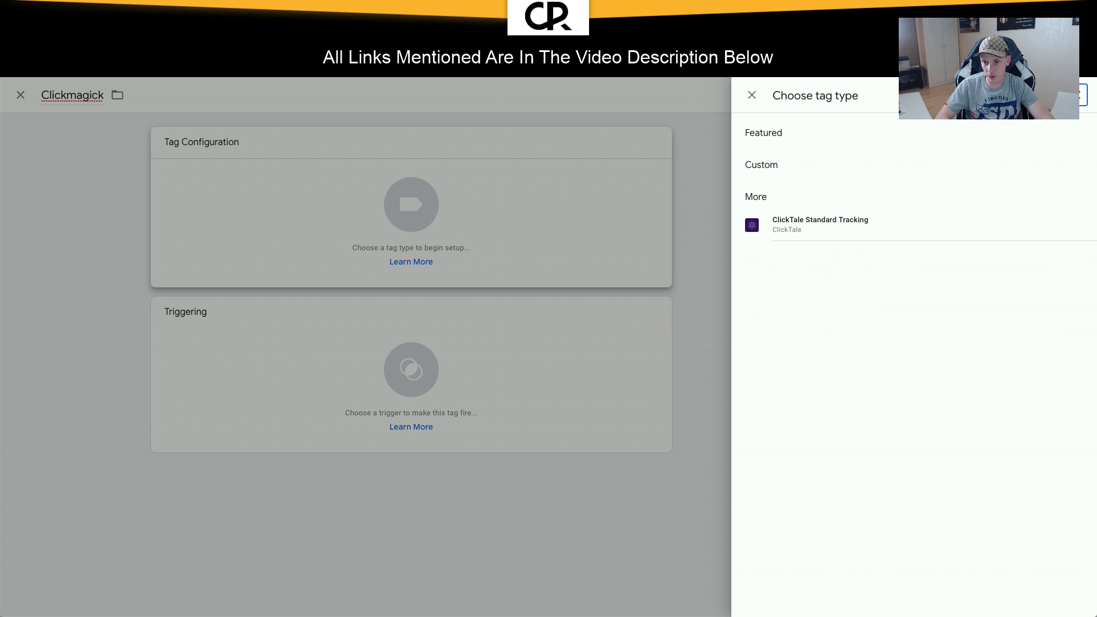
pyautogui.press('BackSpace')
pyautogui.press('BackSpace')
pyautogui.press('BackSpace')
pyautogui.press('BackSpace')
pyautogui.press('BackSpace')
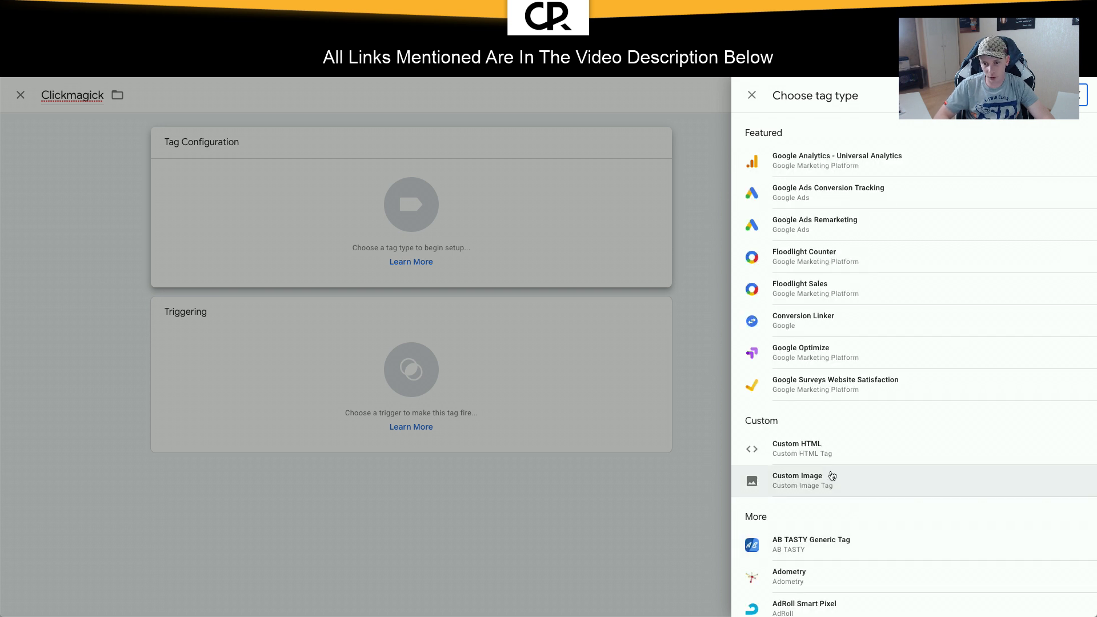
pyautogui.click(820, 448)
pyautogui.write('<!-- ClickMagick Pixel Code --> <script> var cmPixel = document.createElement(\'img\'); cmPixel.src = "https://www.clkmg.com/api/a/pixel/?uid=106653&att=2&ref=optin"; </script> <noscript><img height="1" width="1" style="display:none" src="https://www.clkmg.com/api/a/pixel/?uid=106653&att=2&ref=optin" /></noscript> <!-- End ClickMagick Pixel Code -->')
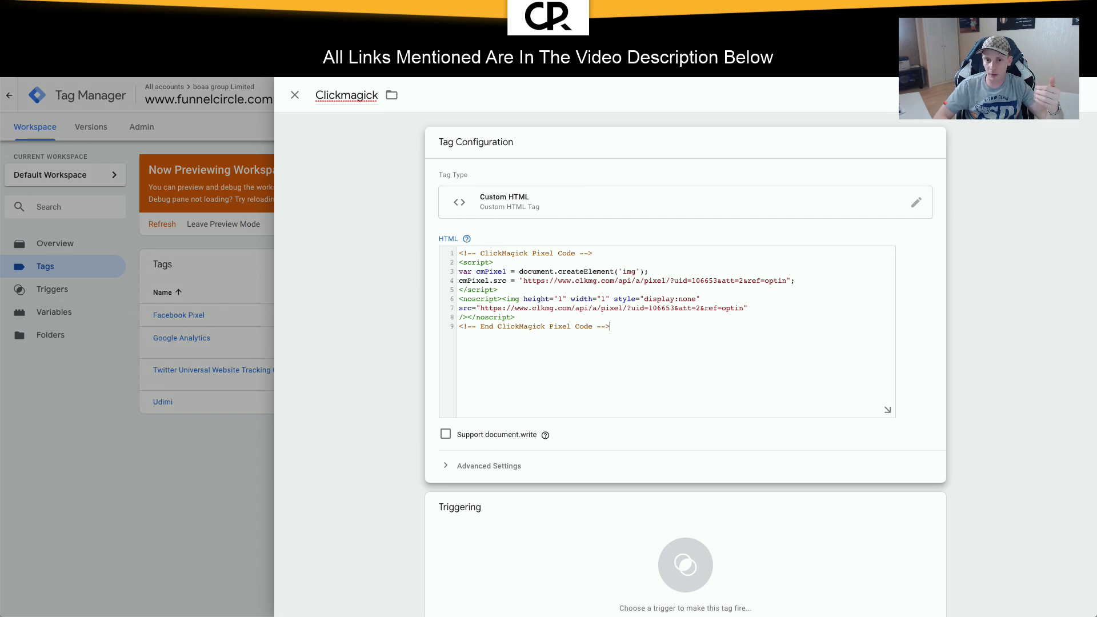
pyautogui.click(672, 539)
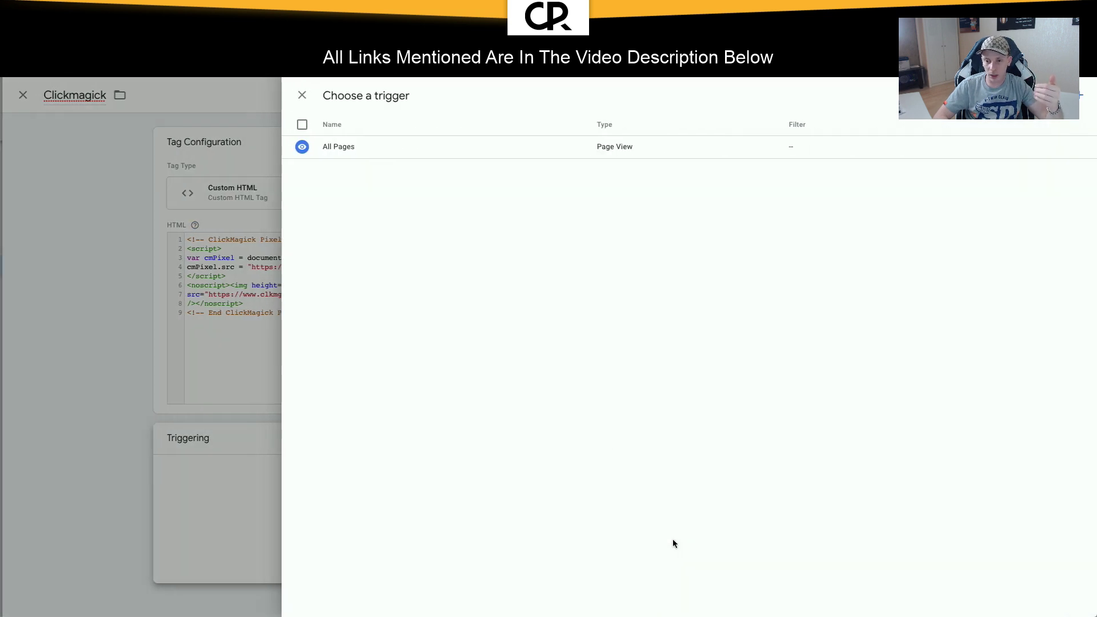
pyautogui.click(422, 149)
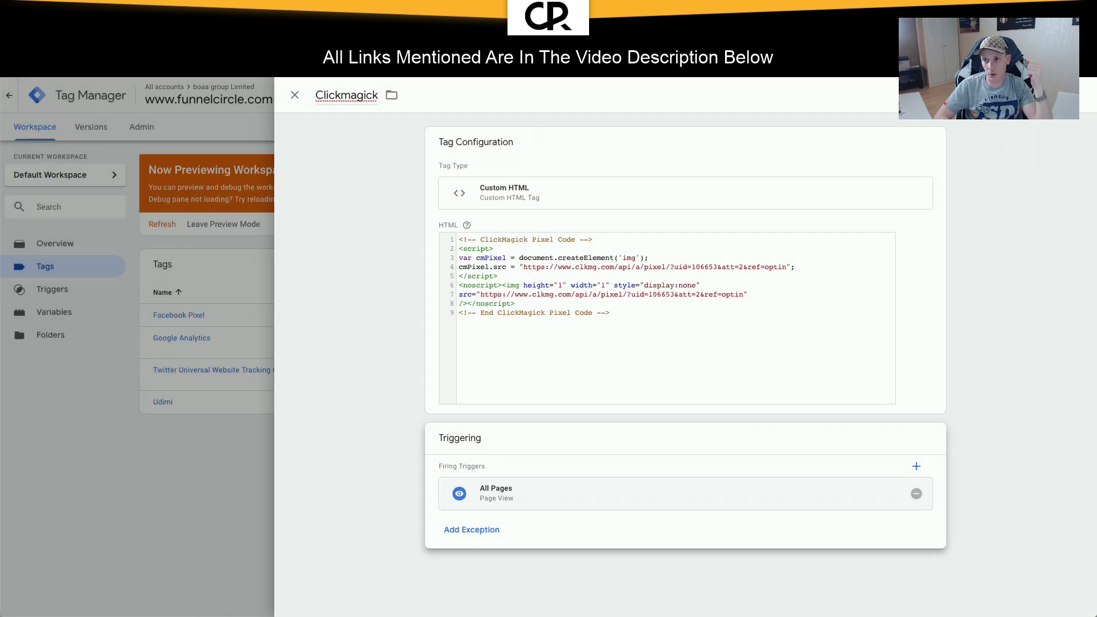
pyautogui.click(1039, 96)
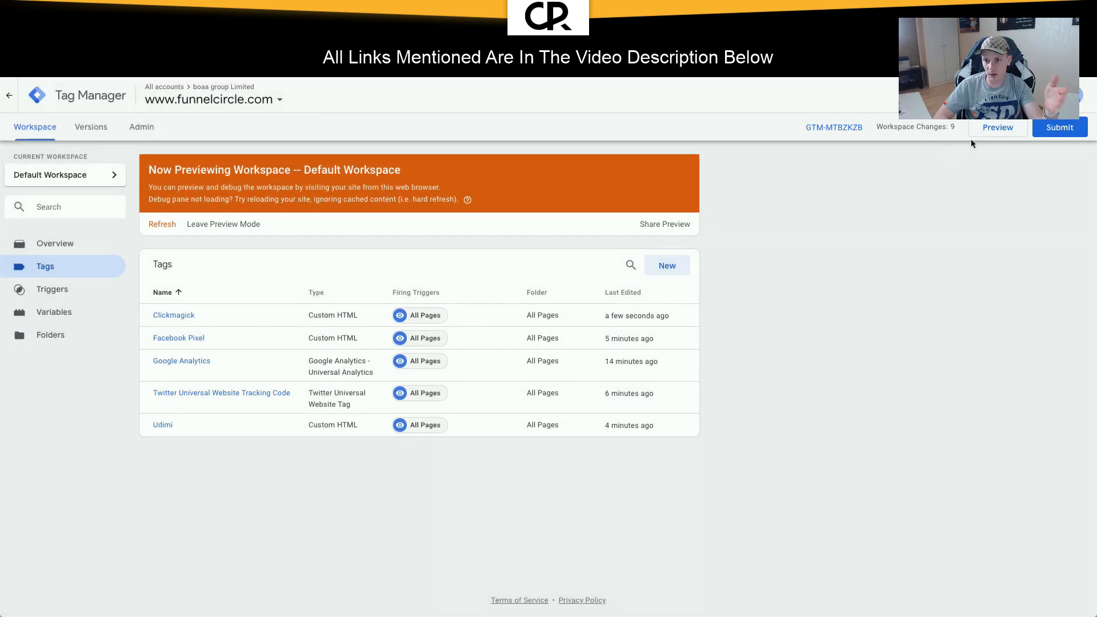
# Step: Refresh preview, confirm the Clickmagick tag fired, then search 'iubenda' in a new tab
pyautogui.click(993, 127)
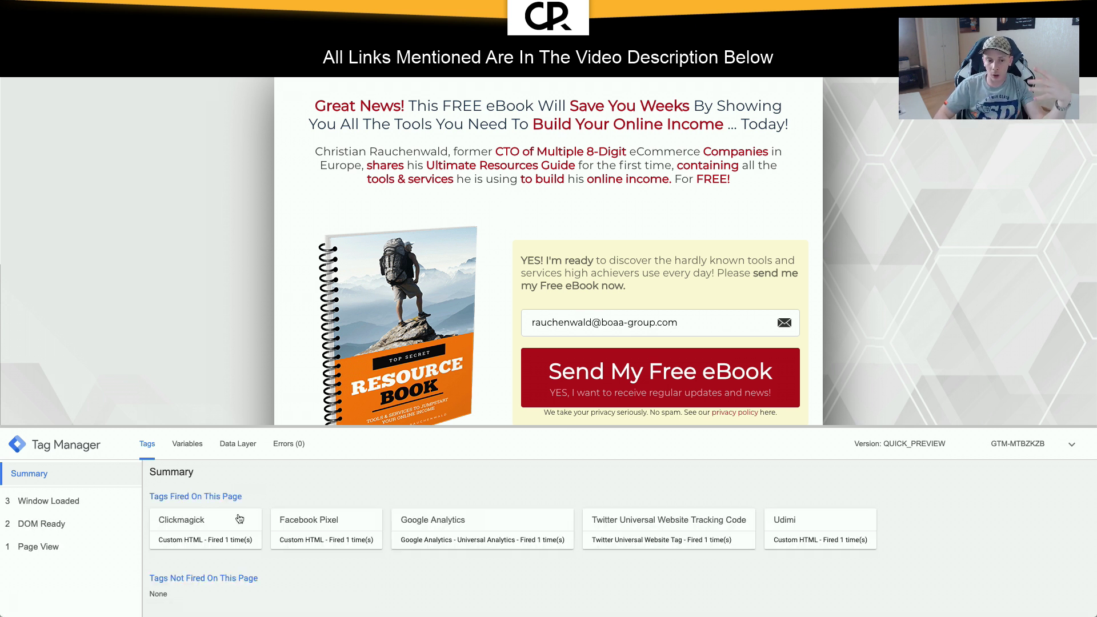
pyautogui.click(227, 529)
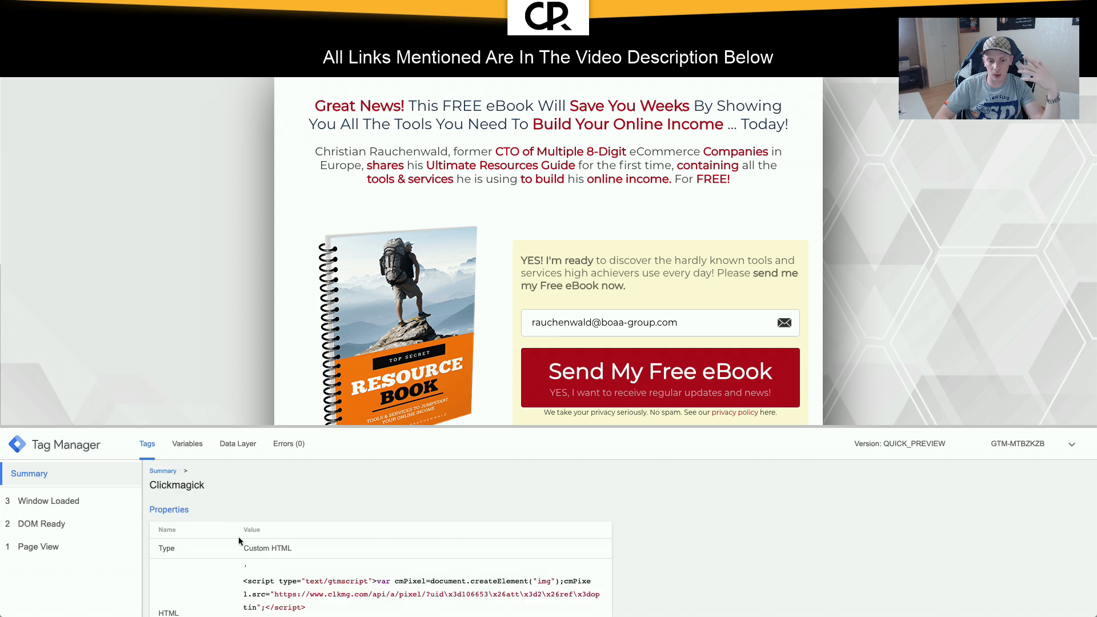
pyautogui.click(169, 472)
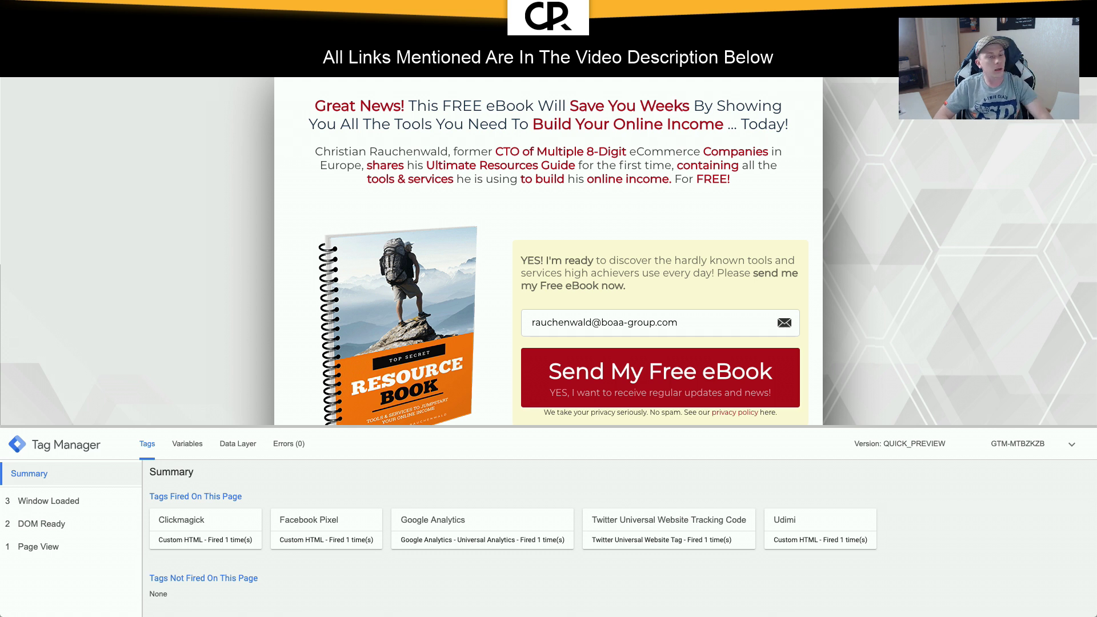
pyautogui.hotkey('ctrl', 'shift', 'Tab')
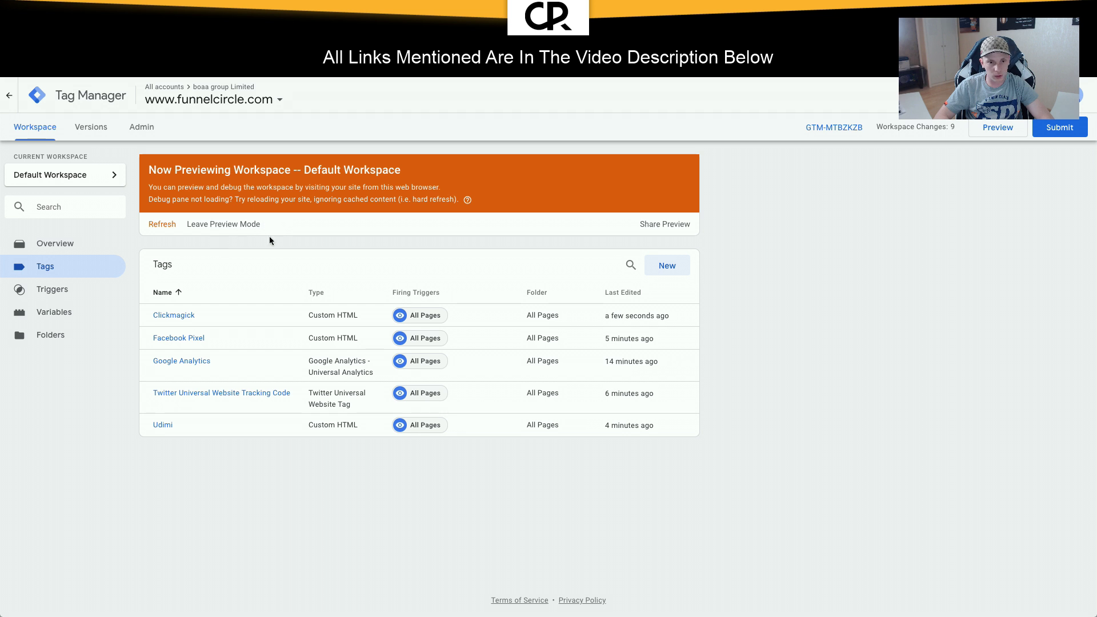
pyautogui.hotkey('ctrl', 't')
pyautogui.write('iub')
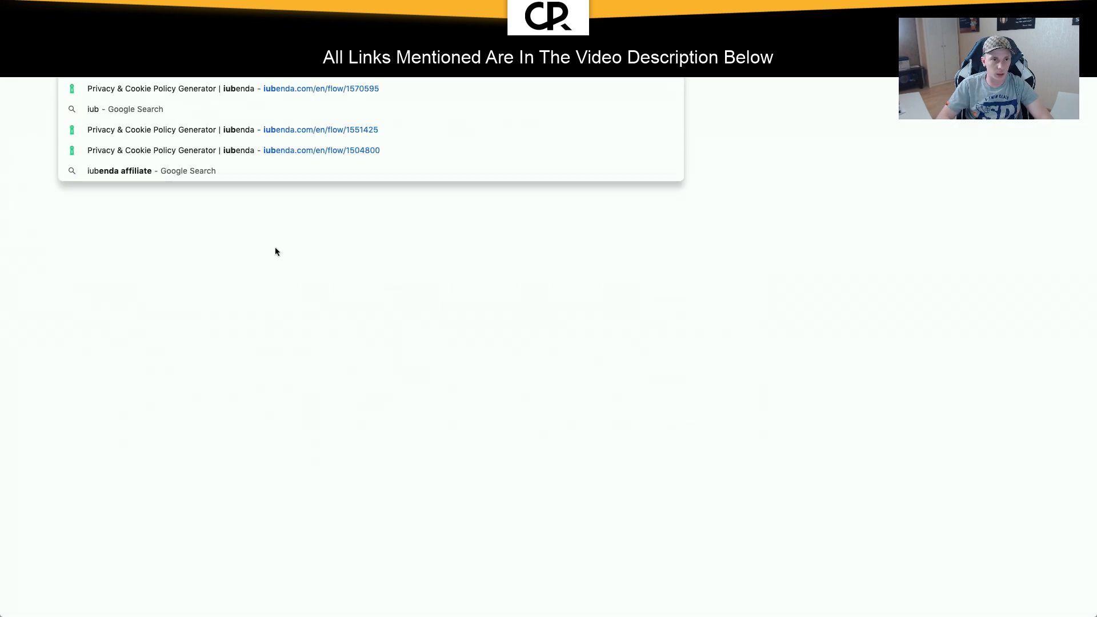
pyautogui.write('enda')
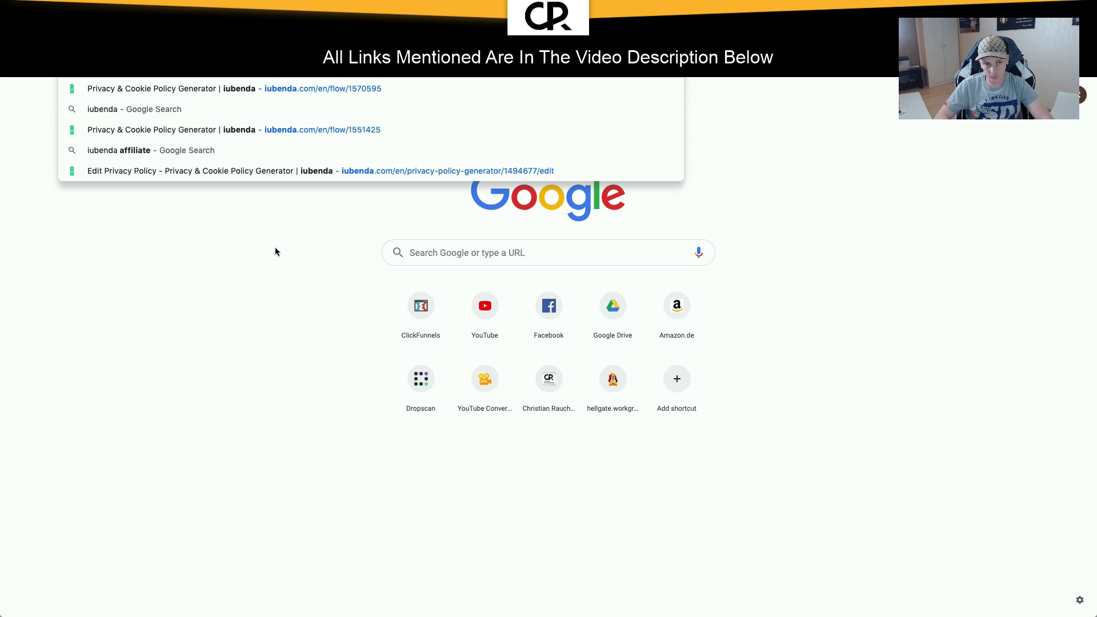
# Step: Back in Tag Manager, create a new tag named 'lubenda - Cookie Notice'
pyautogui.press('super+w')
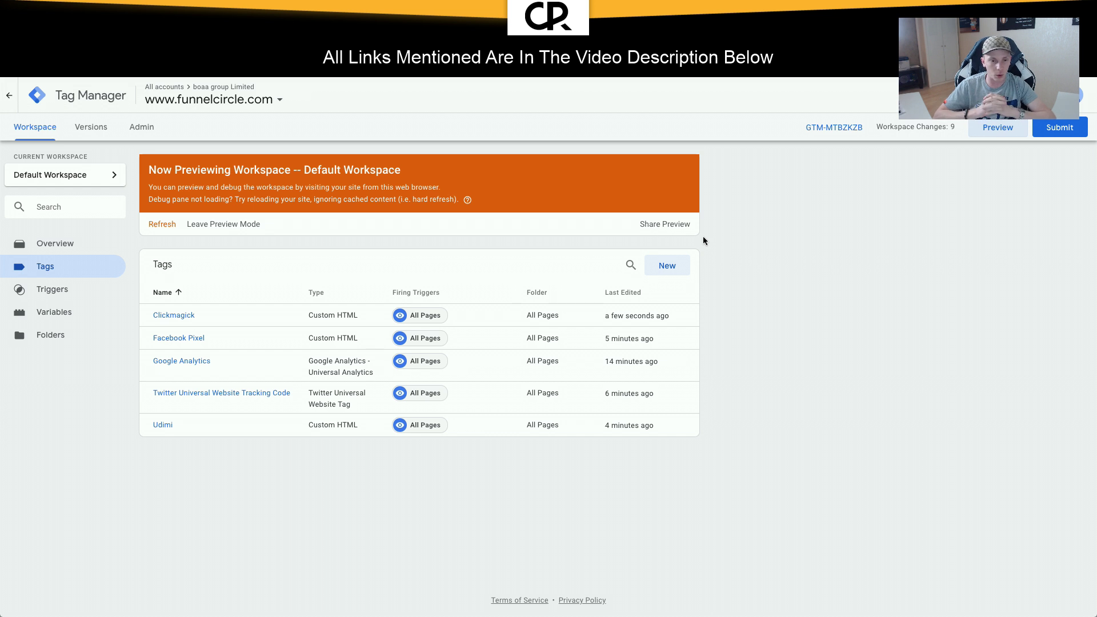
pyautogui.click(663, 267)
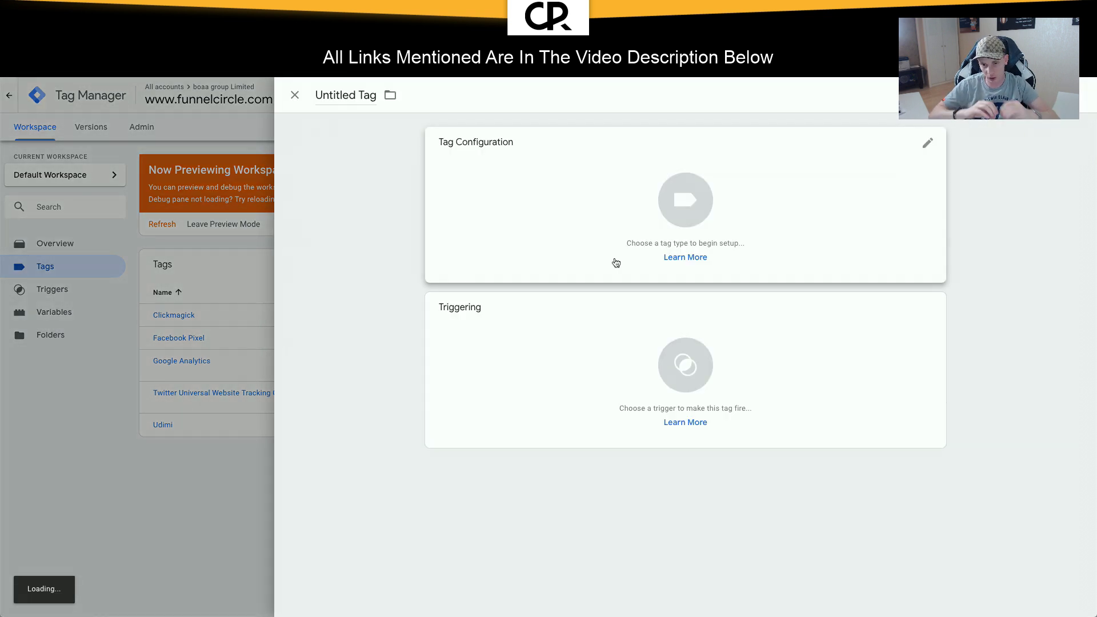
pyautogui.click(345, 95)
pyautogui.hotkey('ctrl', 'a')
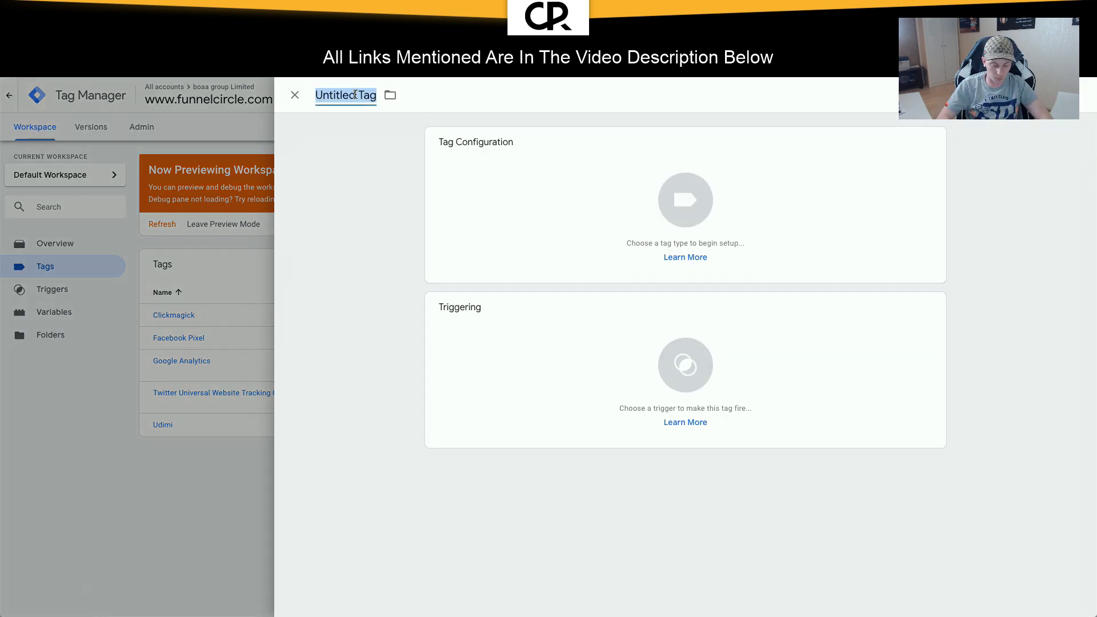
pyautogui.write('lu')
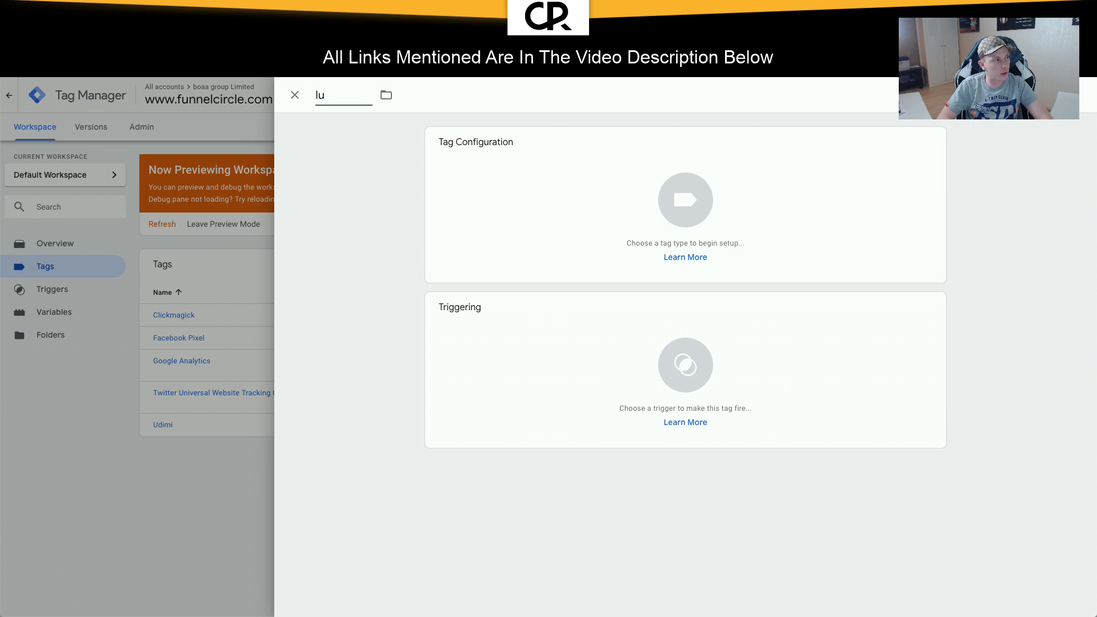
pyautogui.write('benda - Coo')
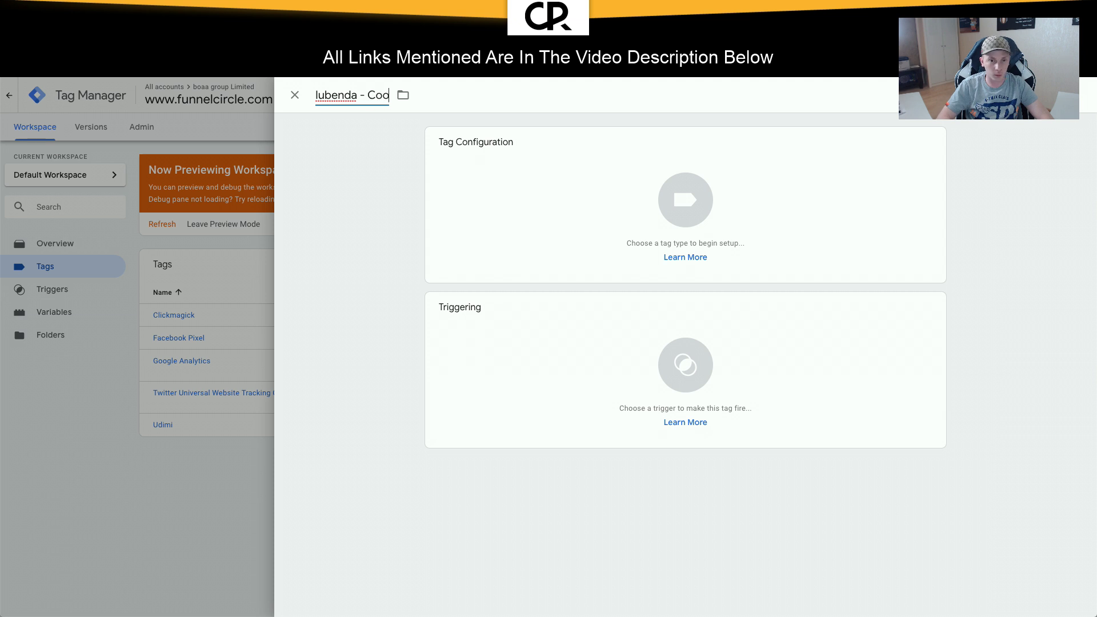
pyautogui.write('kie Notice')
# Step: Make it a Custom HTML tag with the pasted iubenda cookie script, firing on All Pages
pyautogui.click(659, 209)
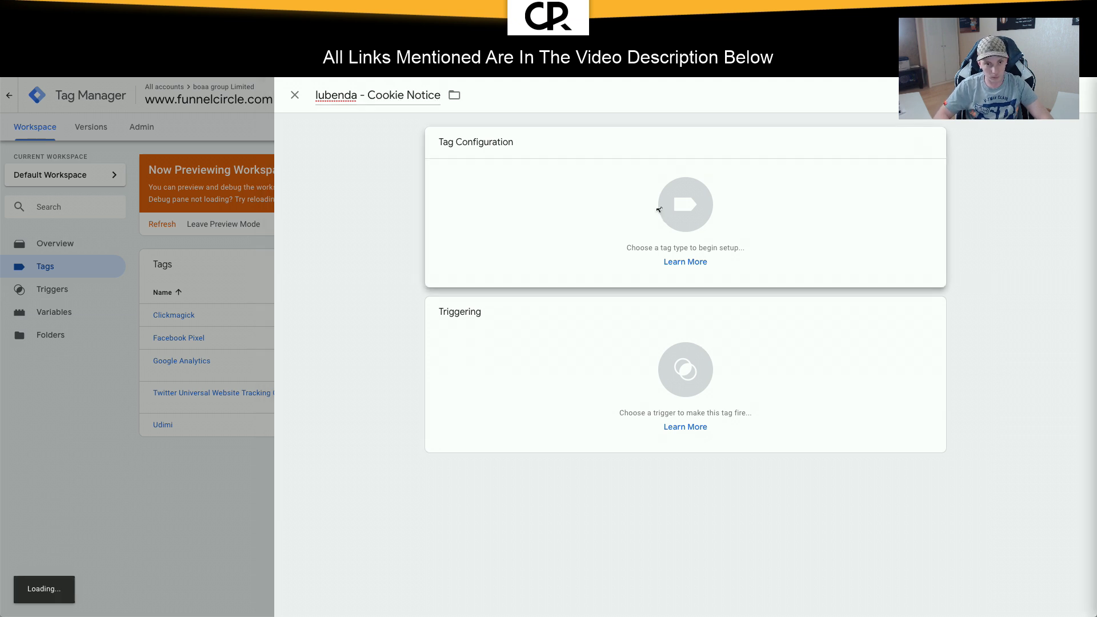
pyautogui.click(776, 451)
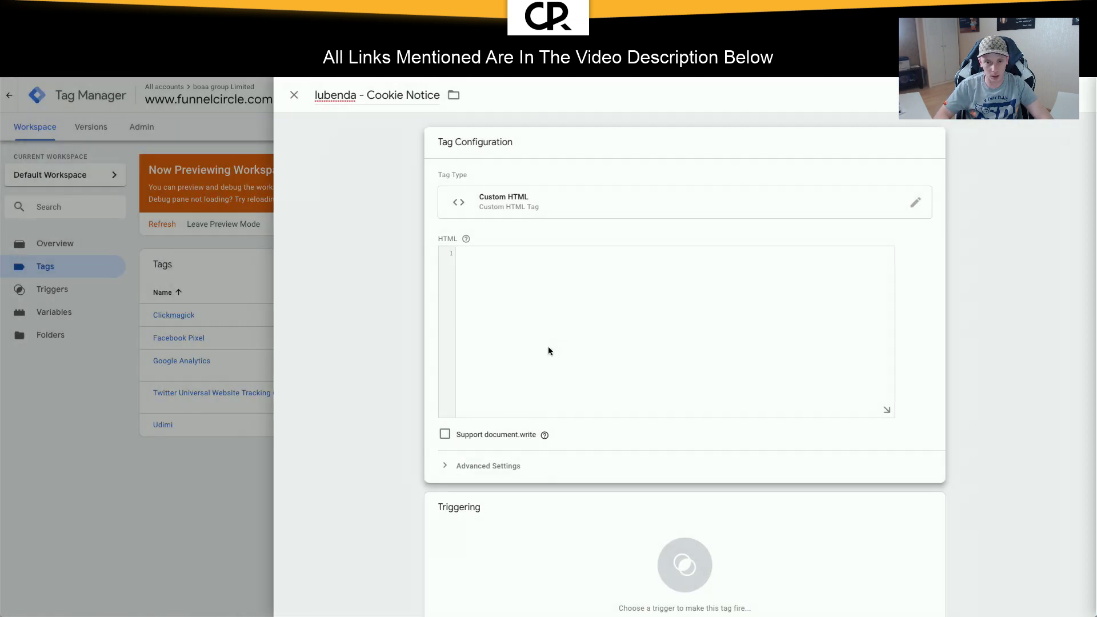
pyautogui.click(548, 349)
pyautogui.write('<script type="text/javascript" src="//cdn.iubenda.com/cs/tcf/stub.js"></script><script type="text/javascript"> var _iub = _iub || []; _iub.csConfiguration = {"cookiePolicyInOtherWindow":true,"gdprAppliesGlobally":false,"lang":"en","siteId":1570595,"priorConsent":false,"cookiePolicyId":64251772,"enableCMP":true, "banner":{ "position":"bottom","textColor":"white","backgroundColor":"black" } }; </script><script type="text/javascript" src="//cdn.iubenda.com/cs/iubenda_cs.js" charset="UTF-8" async> </script>')
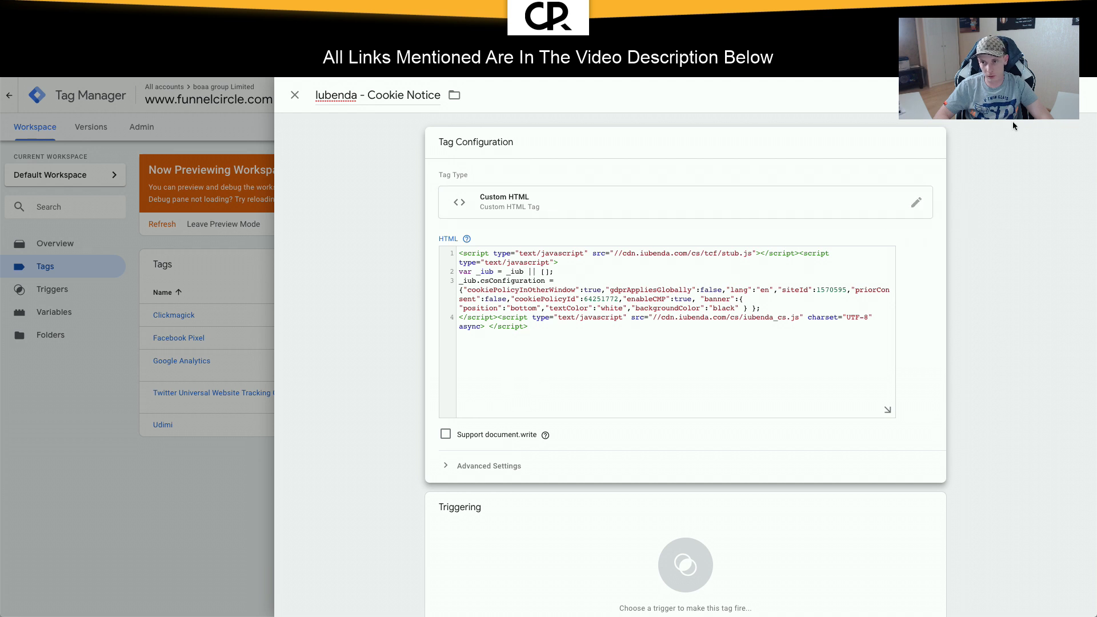
pyautogui.click(1038, 94)
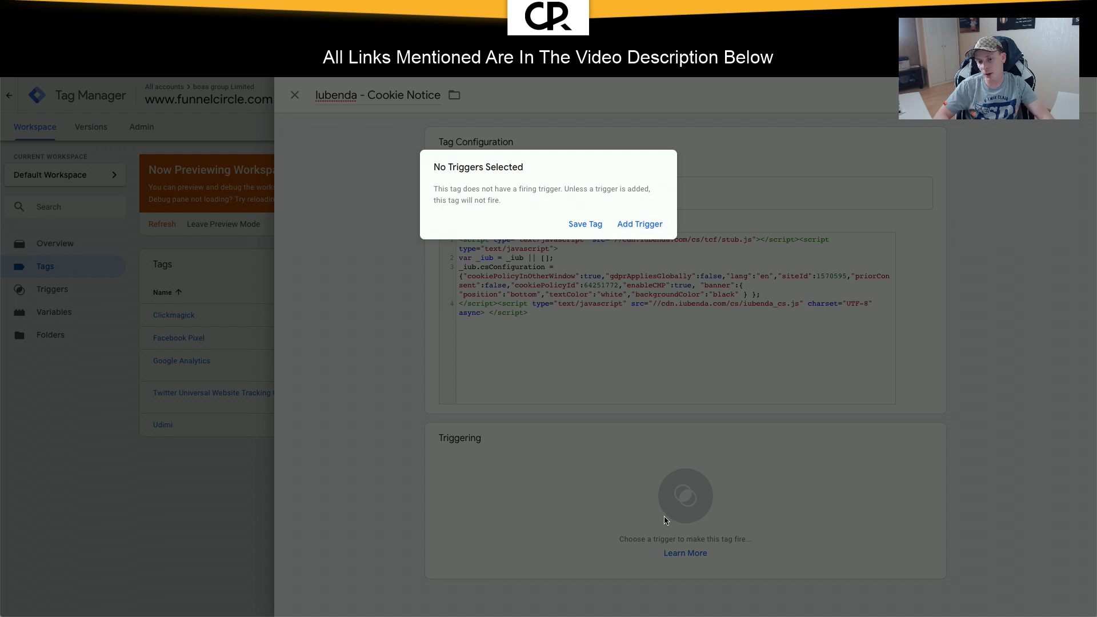
pyautogui.click(638, 228)
pyautogui.click(394, 147)
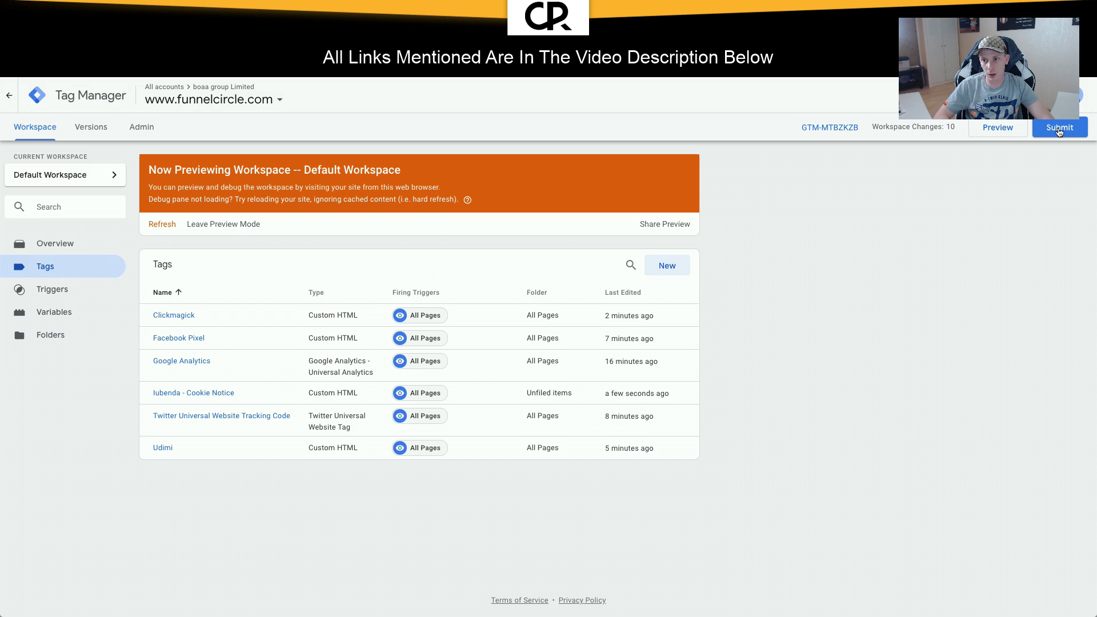
# Step: Refresh preview, reload the opt-in page, and confirm the cookie notice banner appears before submitting
pyautogui.click(994, 132)
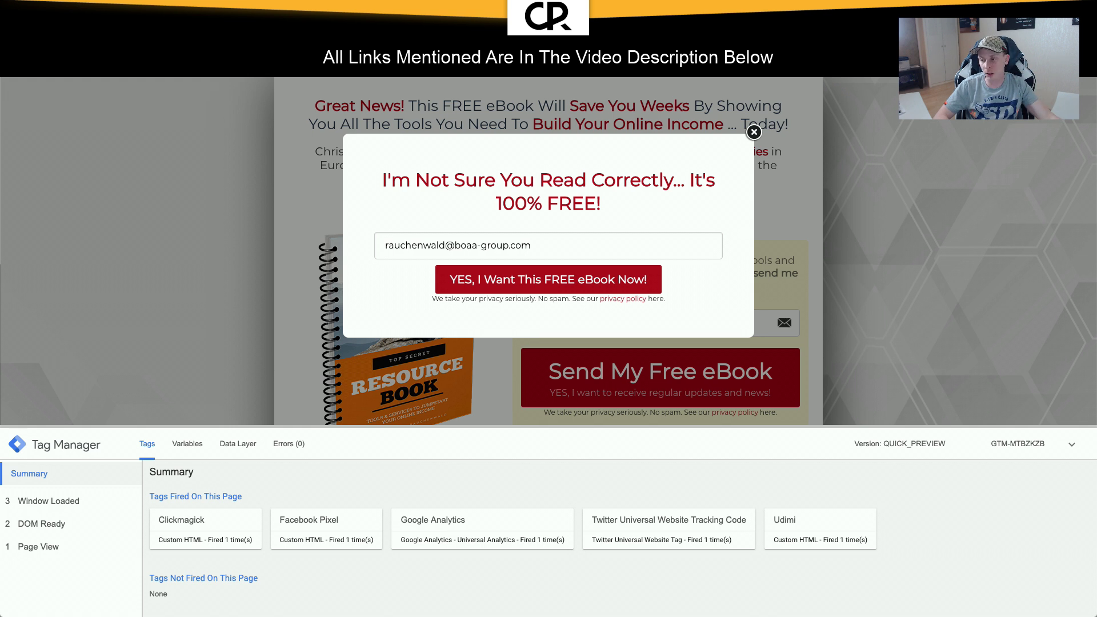
pyautogui.press('super+r')
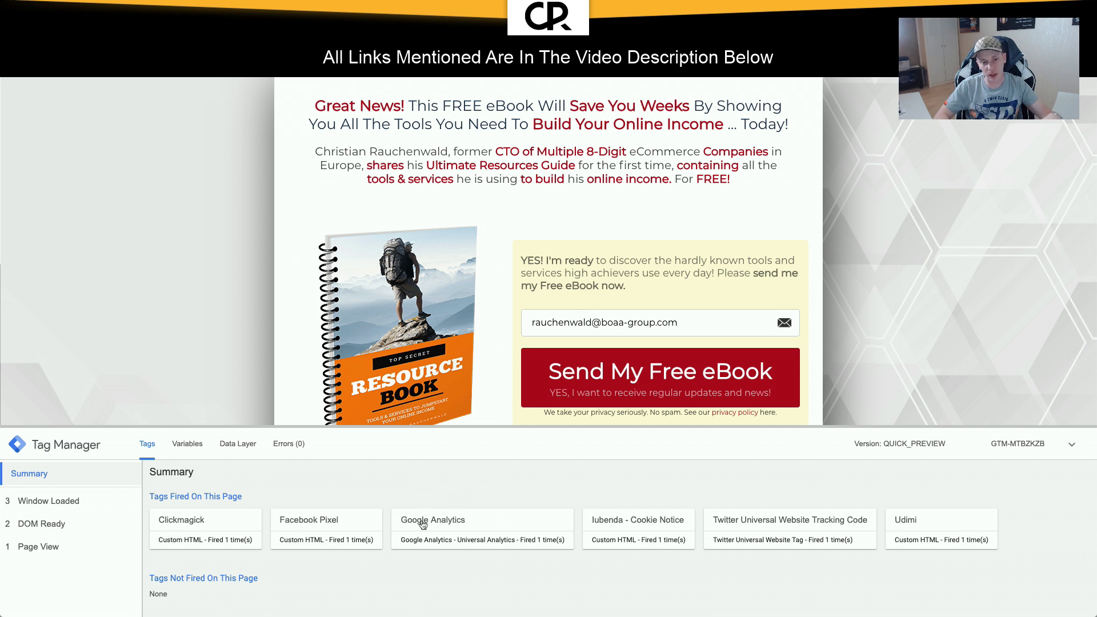
pyautogui.click(1066, 445)
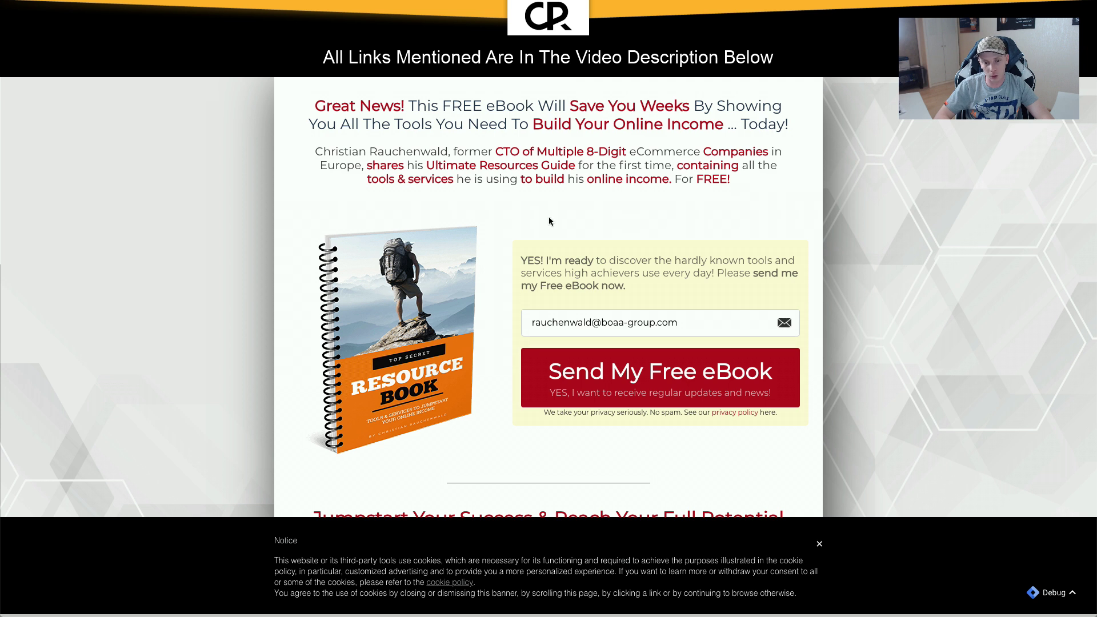
pyautogui.scroll(-3, 548, 221)
pyautogui.scroll(3, 548, 221)
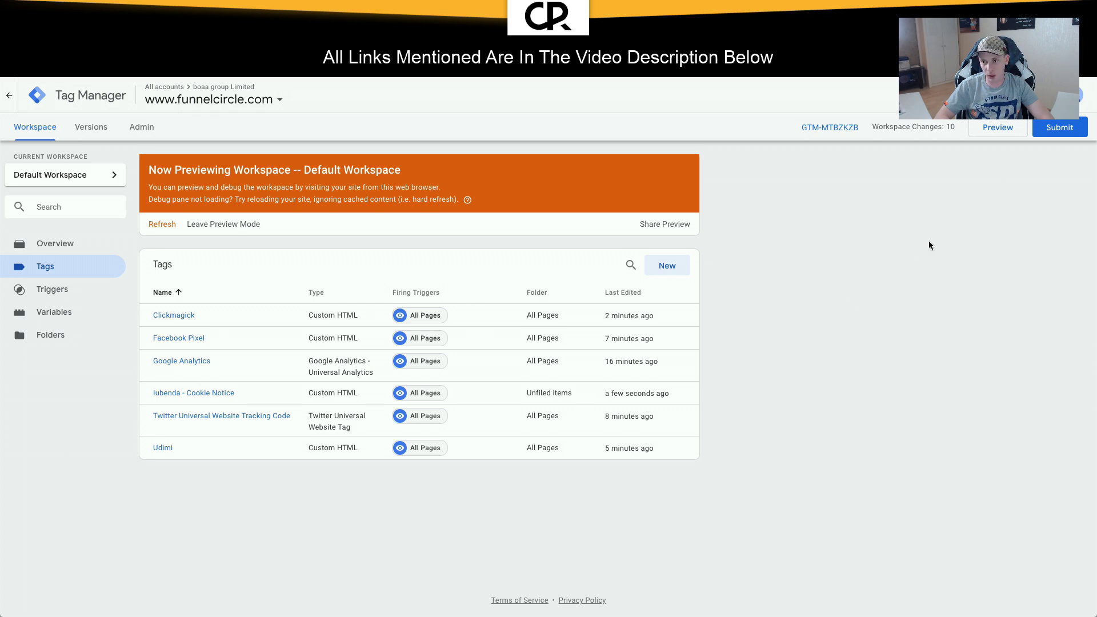
pyautogui.click(1066, 130)
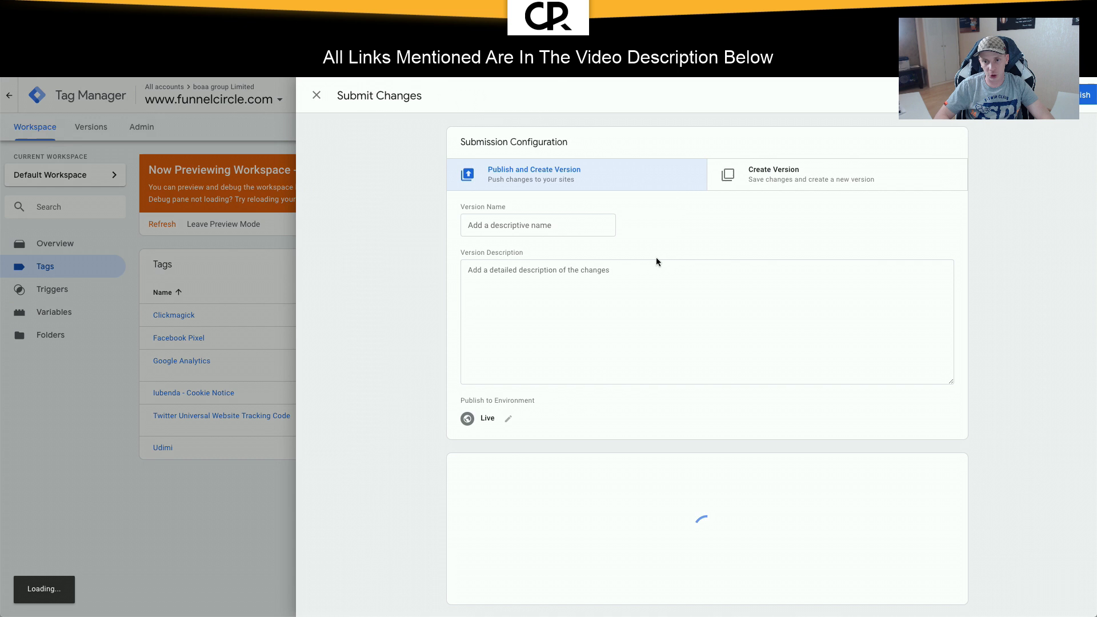
# Step: Publish the container version named 'Basic Tracking' and return to the workspace overview
pyautogui.click(510, 225)
pyautogui.write('Basic Tracking')
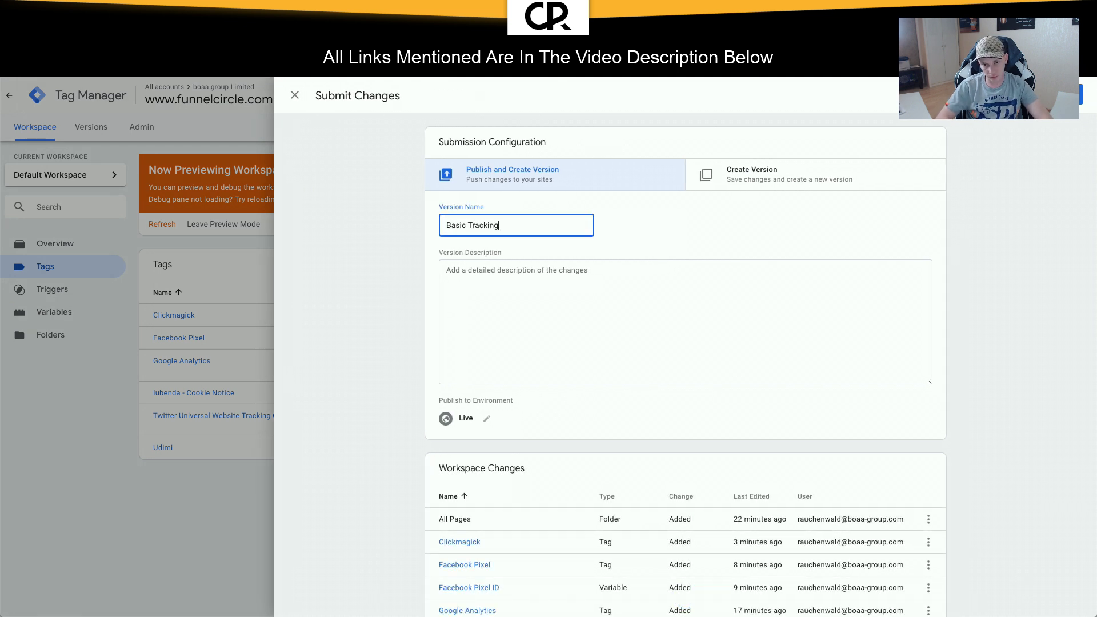
pyautogui.click(589, 293)
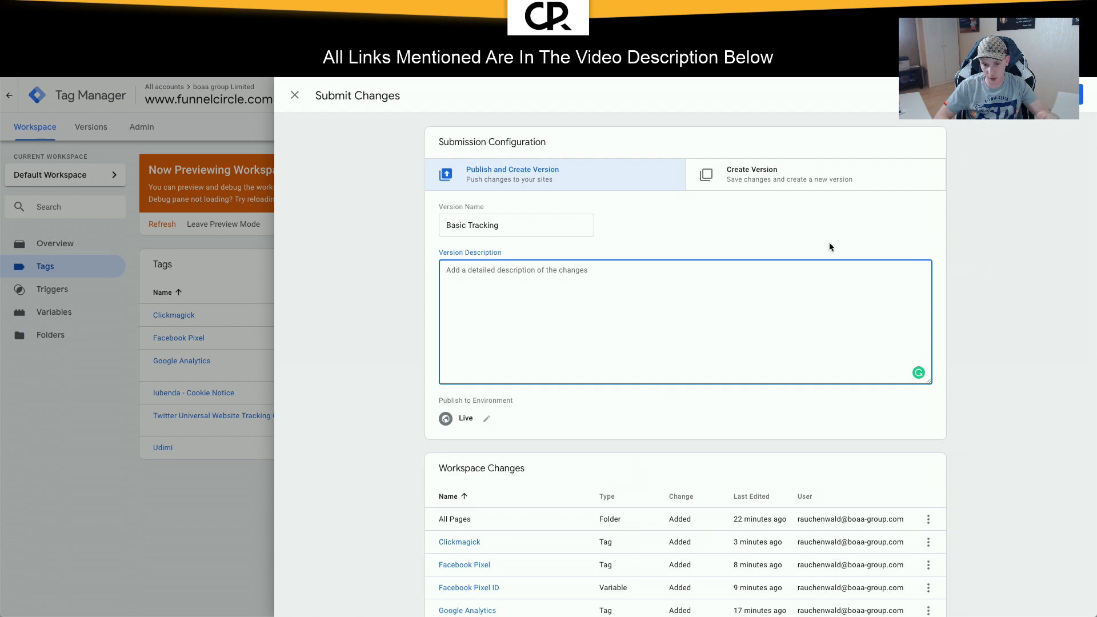
pyautogui.click(1063, 94)
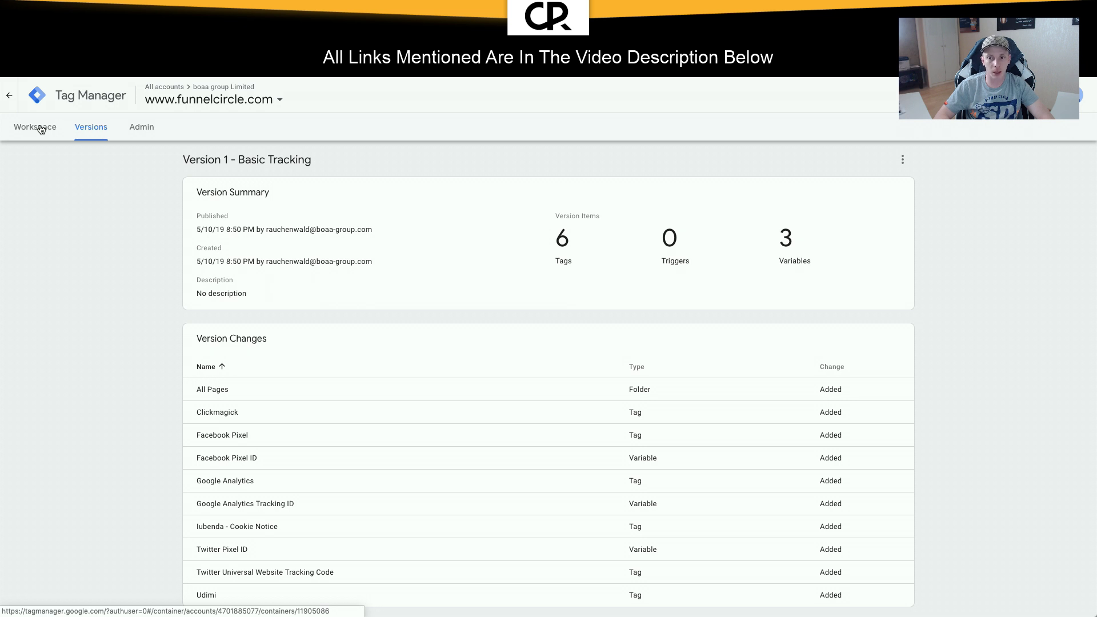
pyautogui.click(41, 129)
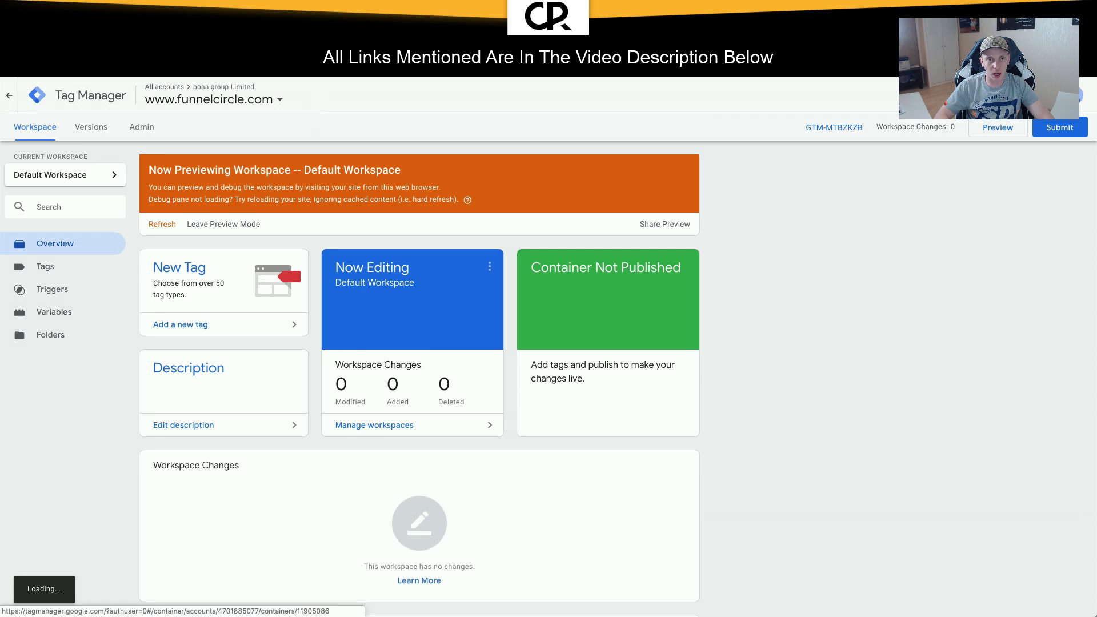
# Step: On the eBook page, dismiss the signup popup, reload, and confirm all six tags fired once
pyautogui.click(200, 26)
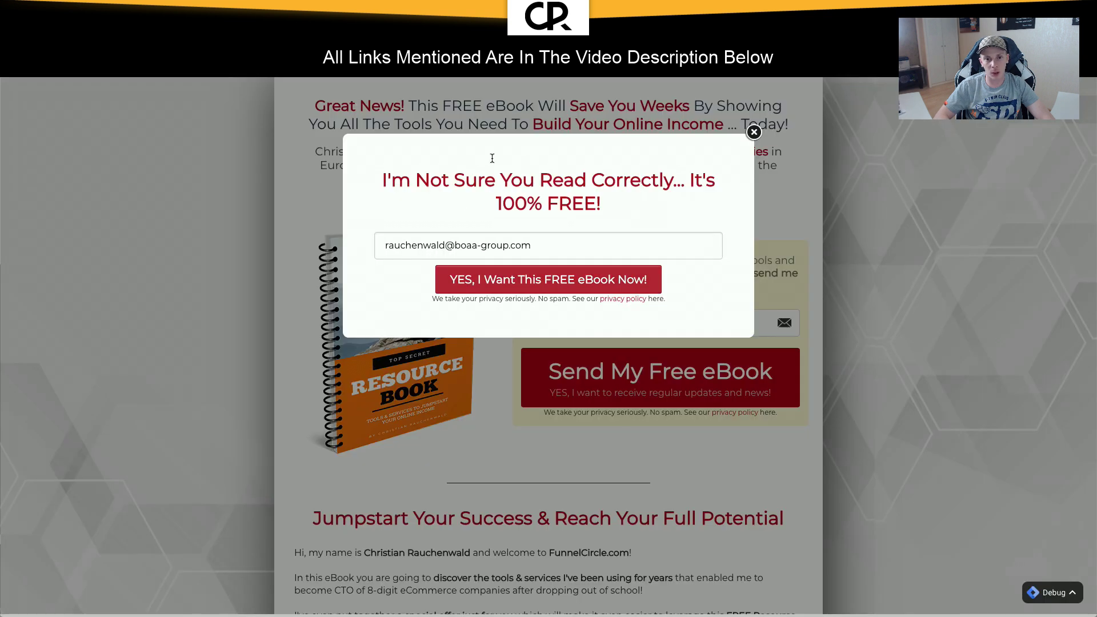
pyautogui.click(754, 132)
pyautogui.press('F5')
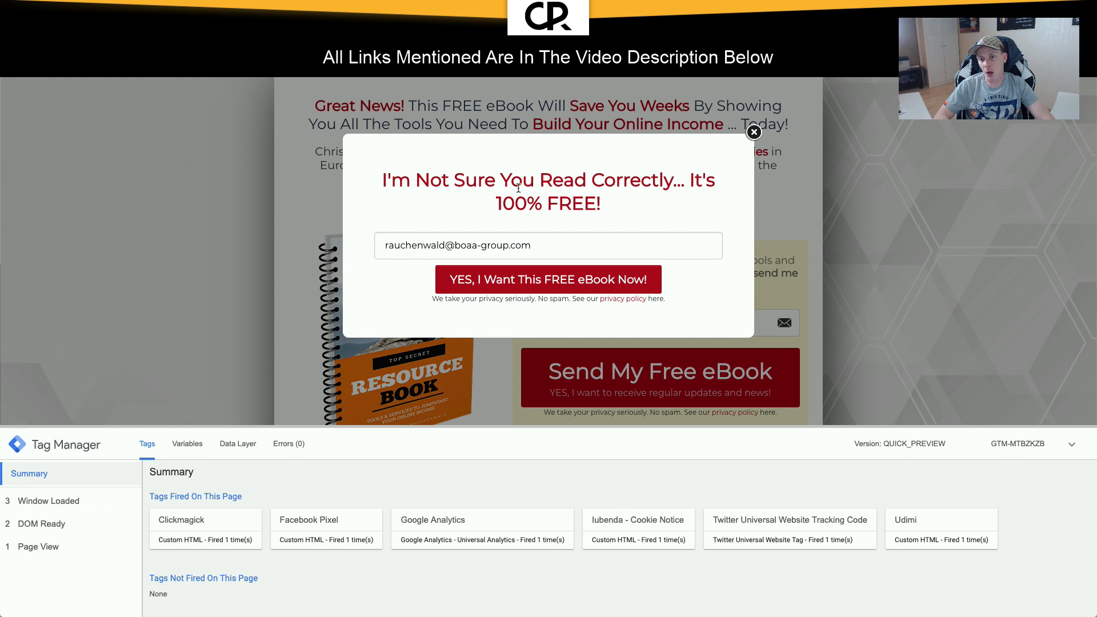
pyautogui.click(754, 133)
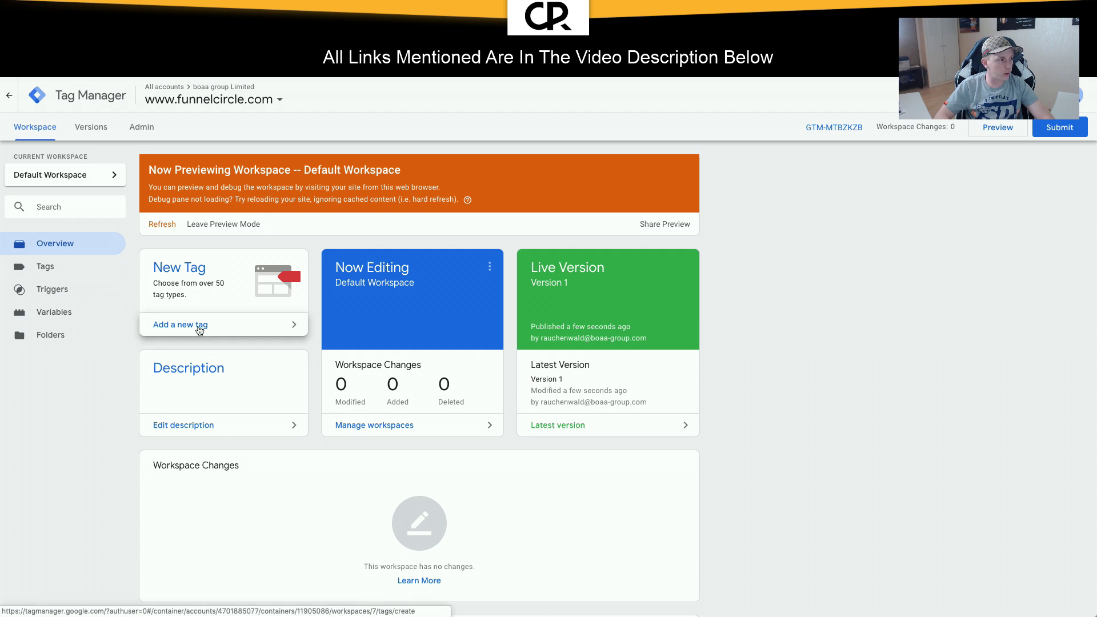
# Step: Create a new tag named 'Modal Popup Triggered'
pyautogui.click(199, 326)
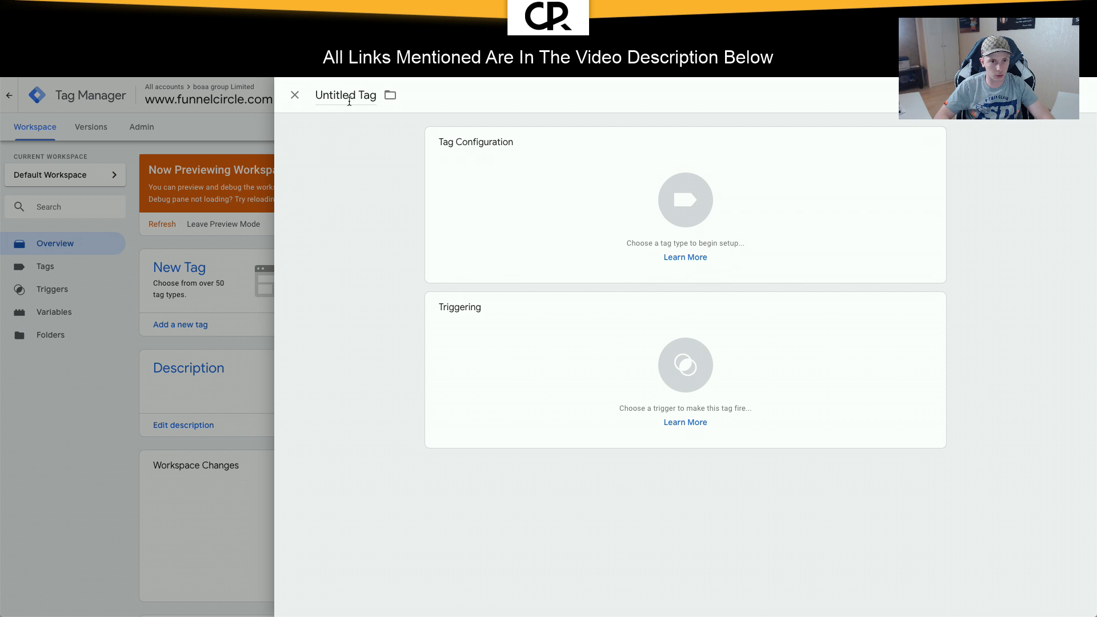
pyautogui.click(349, 97)
pyautogui.write('Mo')
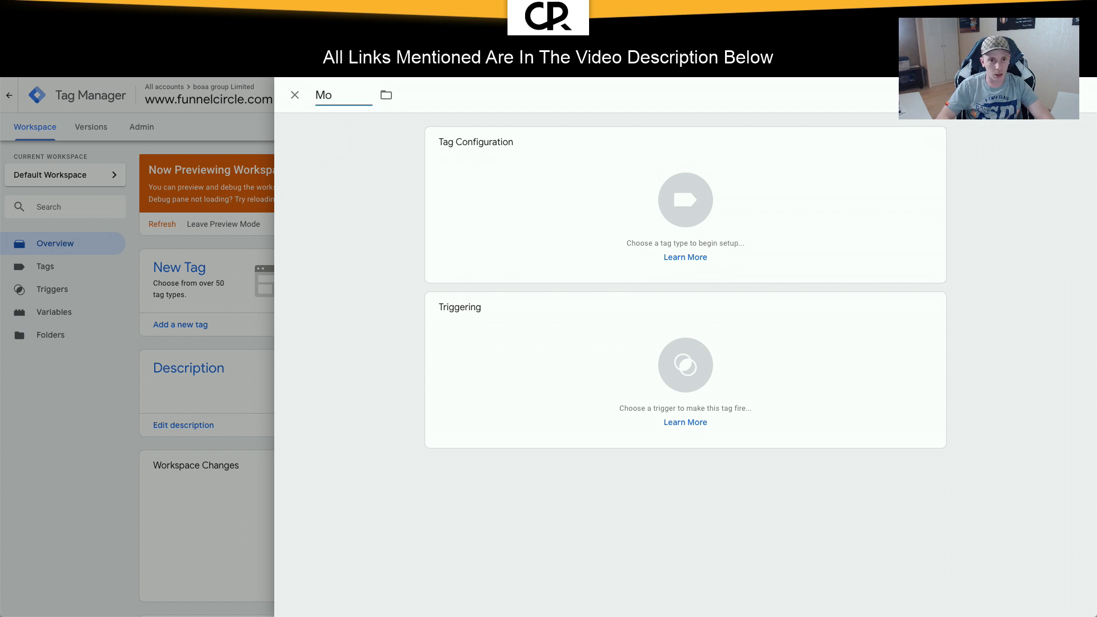
pyautogui.write('dal')
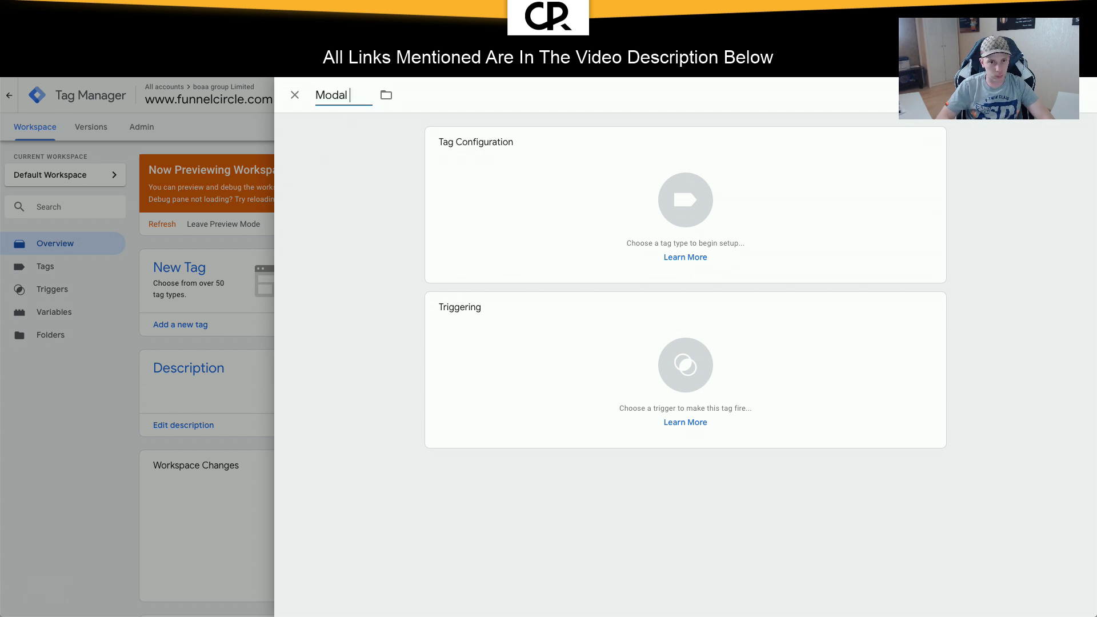
pyautogui.hotkey('ctrl', 'a')
pyautogui.press('BackSpace')
pyautogui.write('Seq')
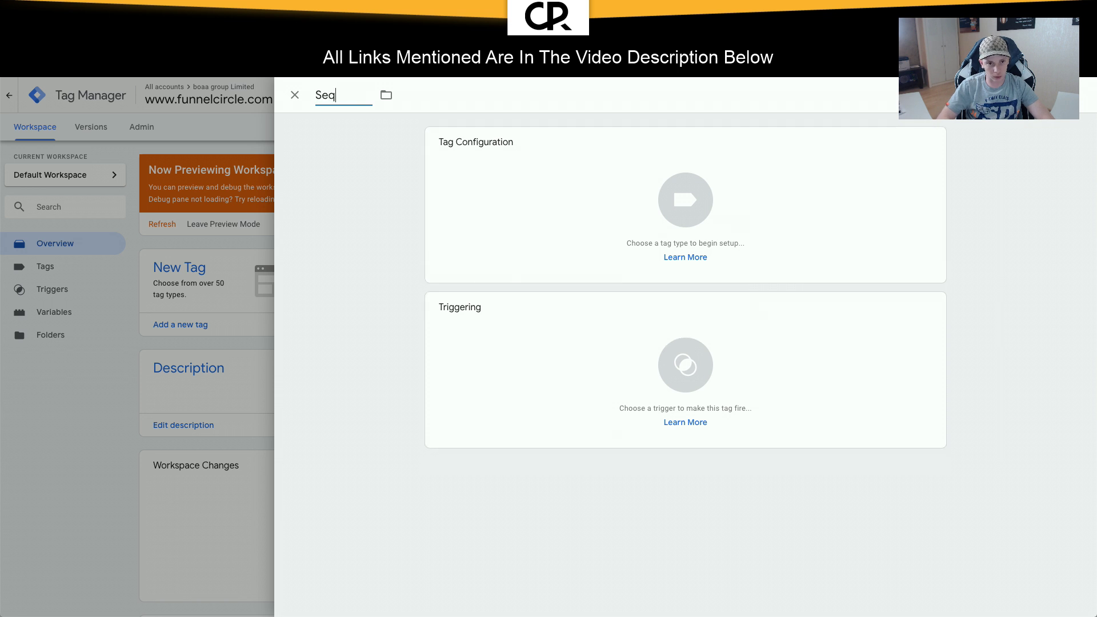
pyautogui.press('BackSpace')
pyautogui.press('BackSpace')
pyautogui.press('BackSpace')
pyautogui.write('Modal Po')
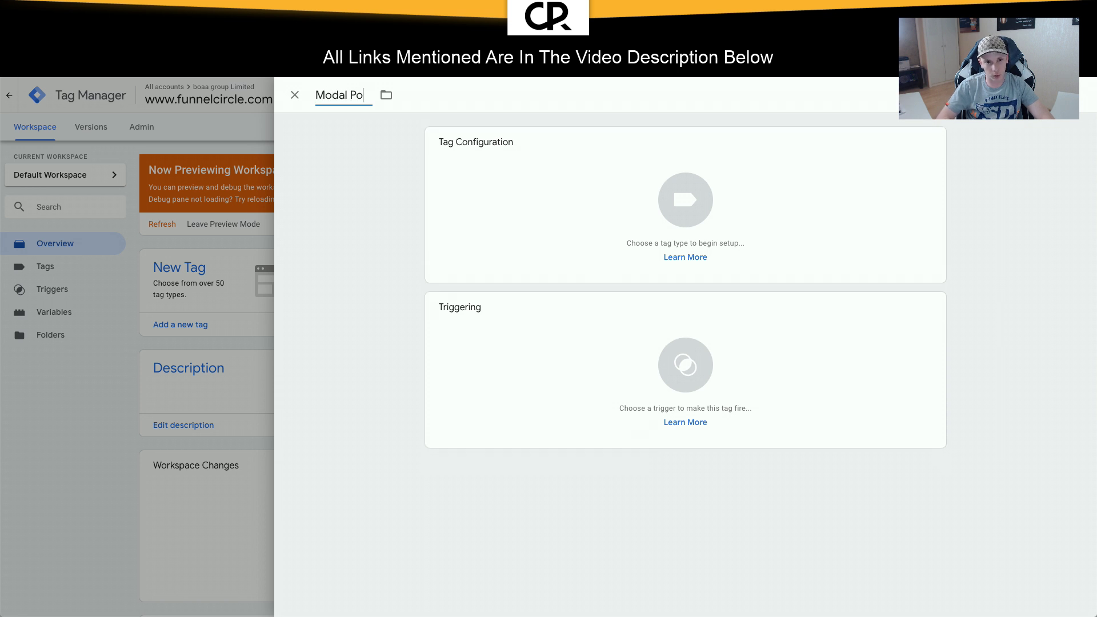
pyautogui.write('pup Triggered')
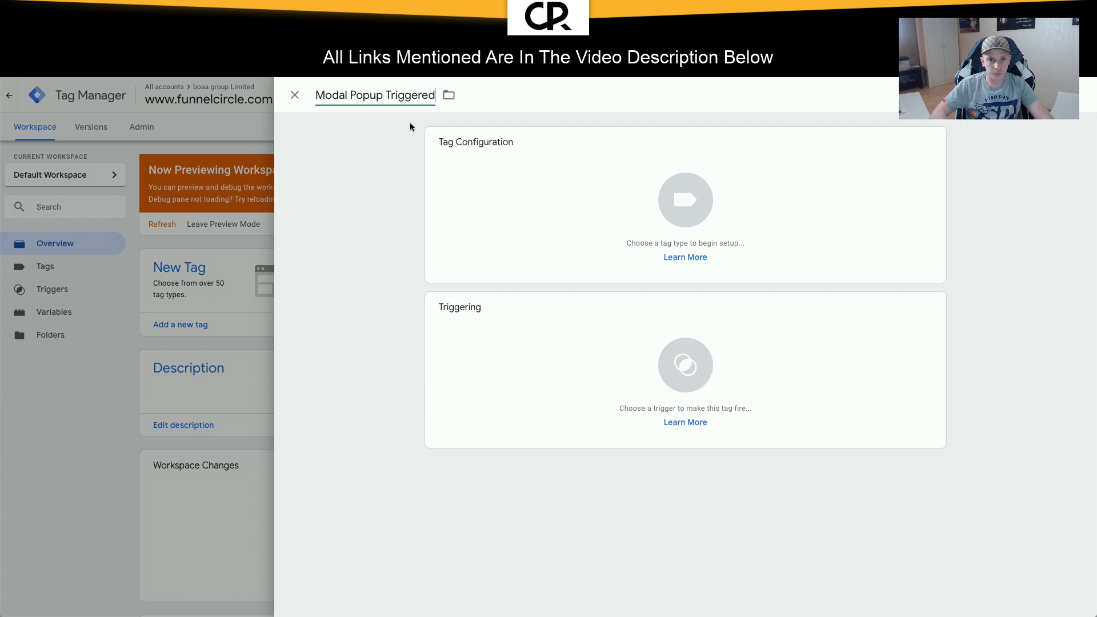
# Step: File the Modal Popup Triggered tag in the All Pages folder
pyautogui.click(449, 96)
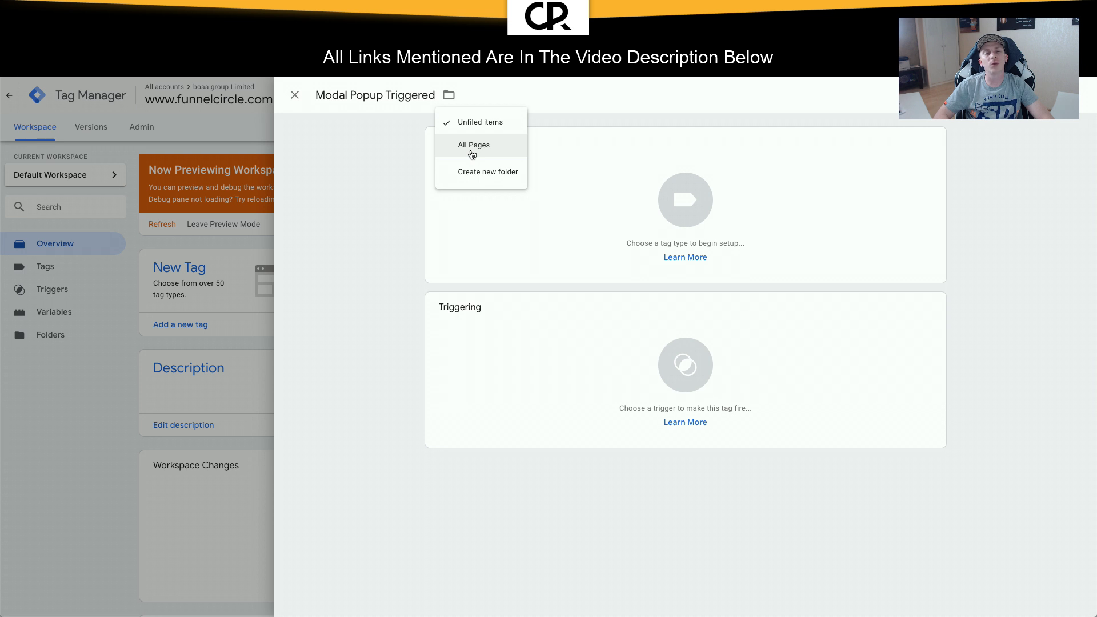
pyautogui.click(472, 147)
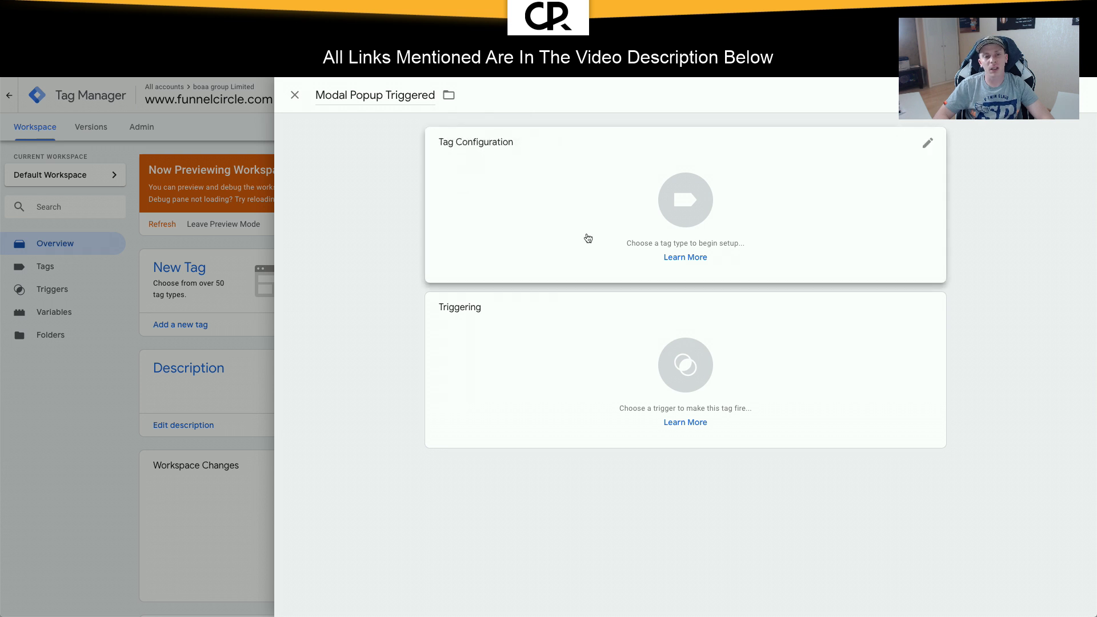
pyautogui.click(449, 97)
pyautogui.click(591, 204)
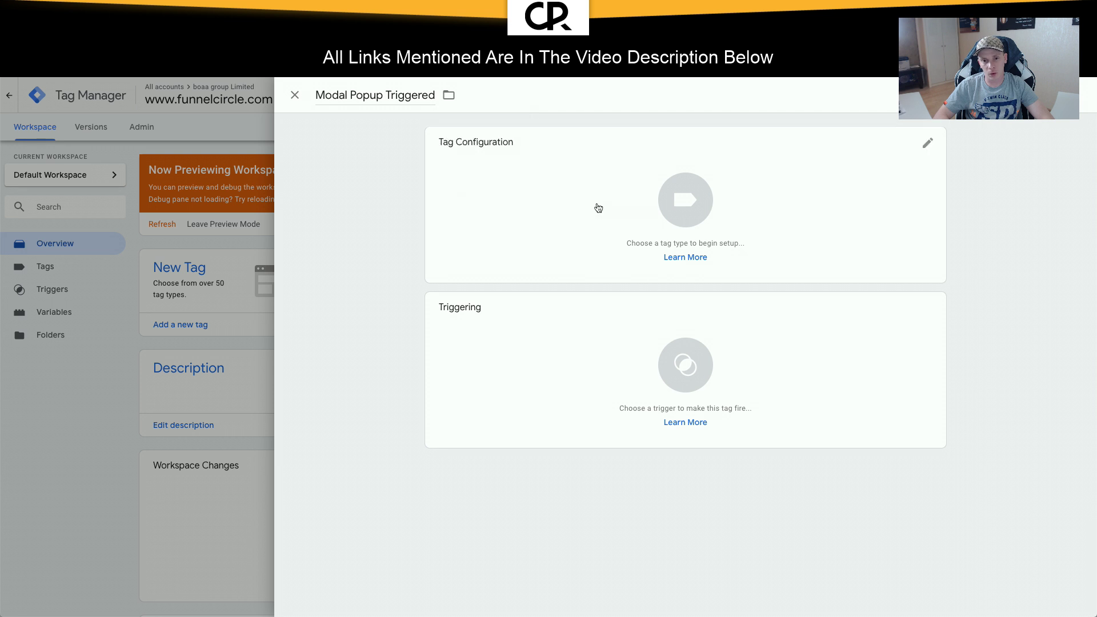
pyautogui.click(448, 96)
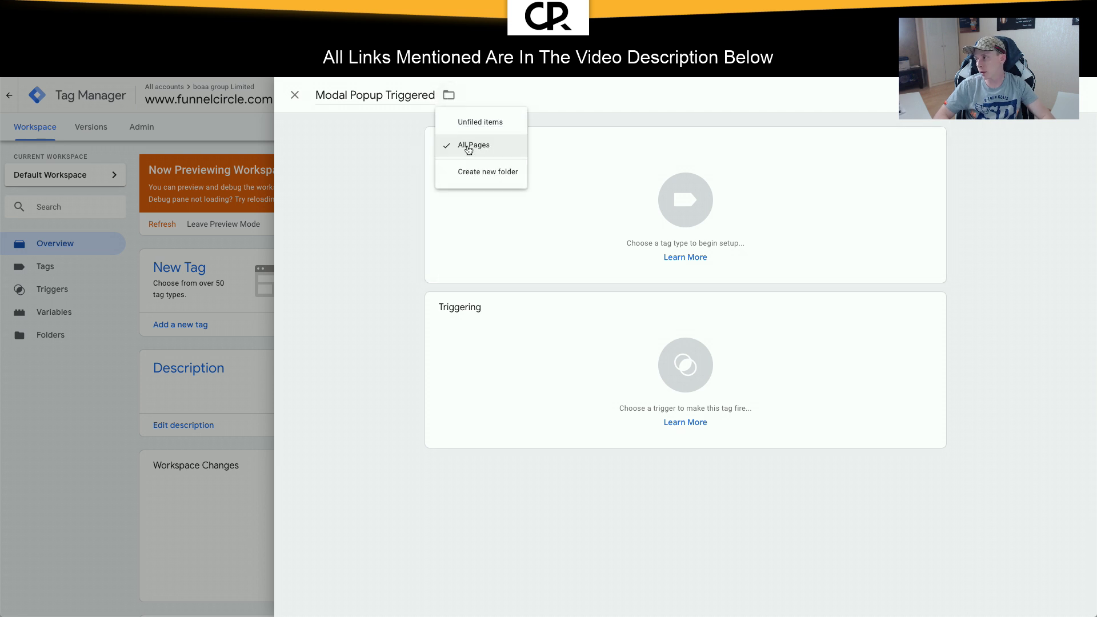
pyautogui.click(574, 192)
pyautogui.click(546, 215)
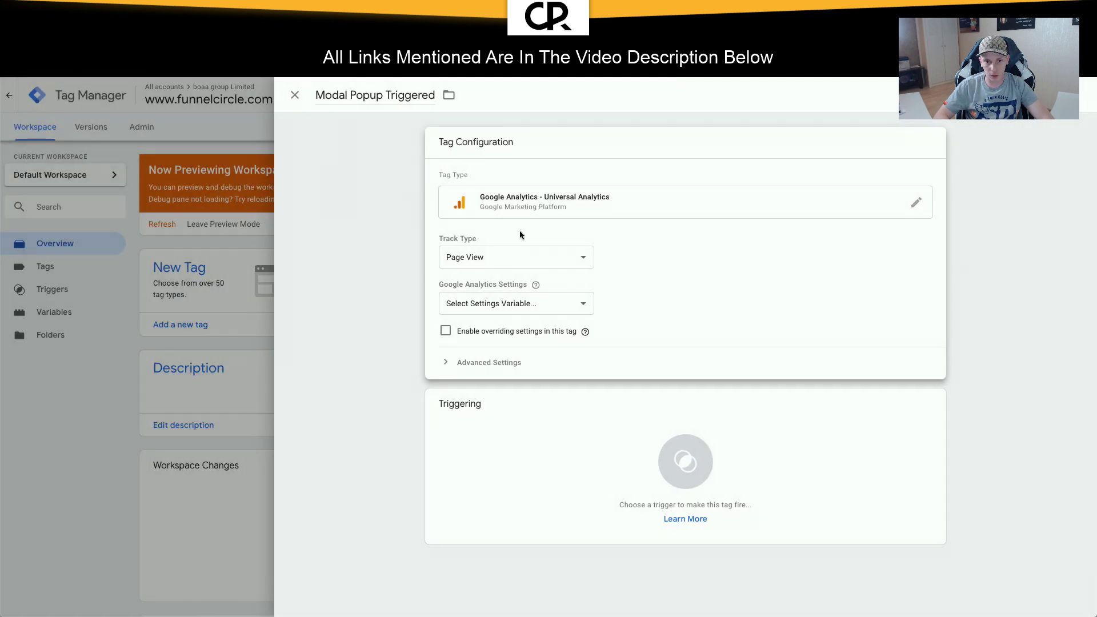
# Step: Make it a Universal Analytics Event tag with category Popup and action 'Popup Triggered'
pyautogui.click(512, 256)
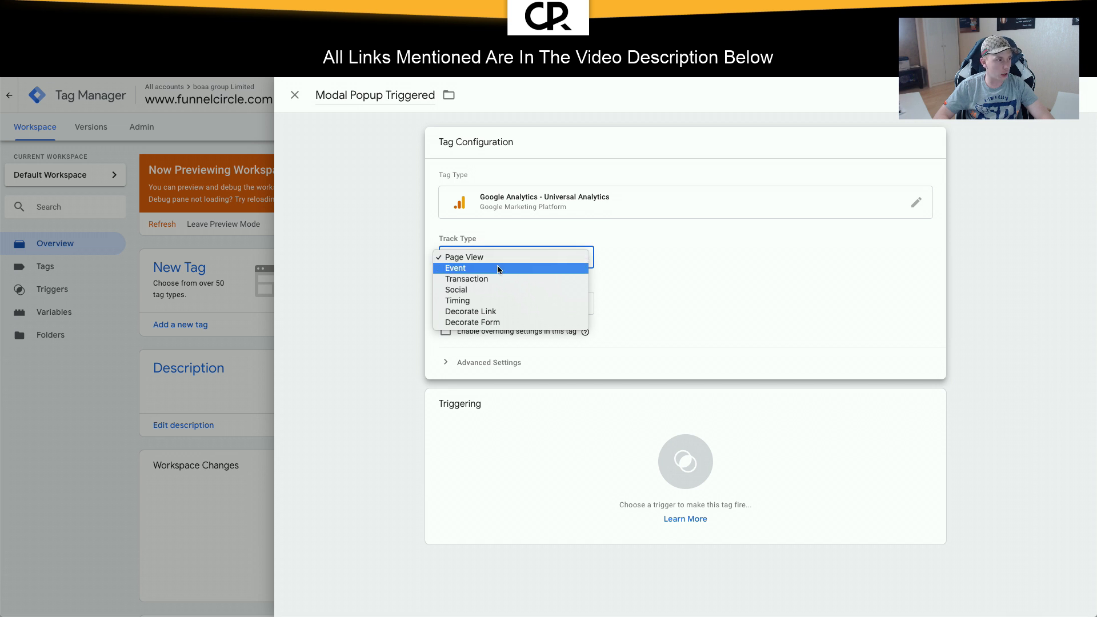
pyautogui.click(497, 268)
pyautogui.click(478, 319)
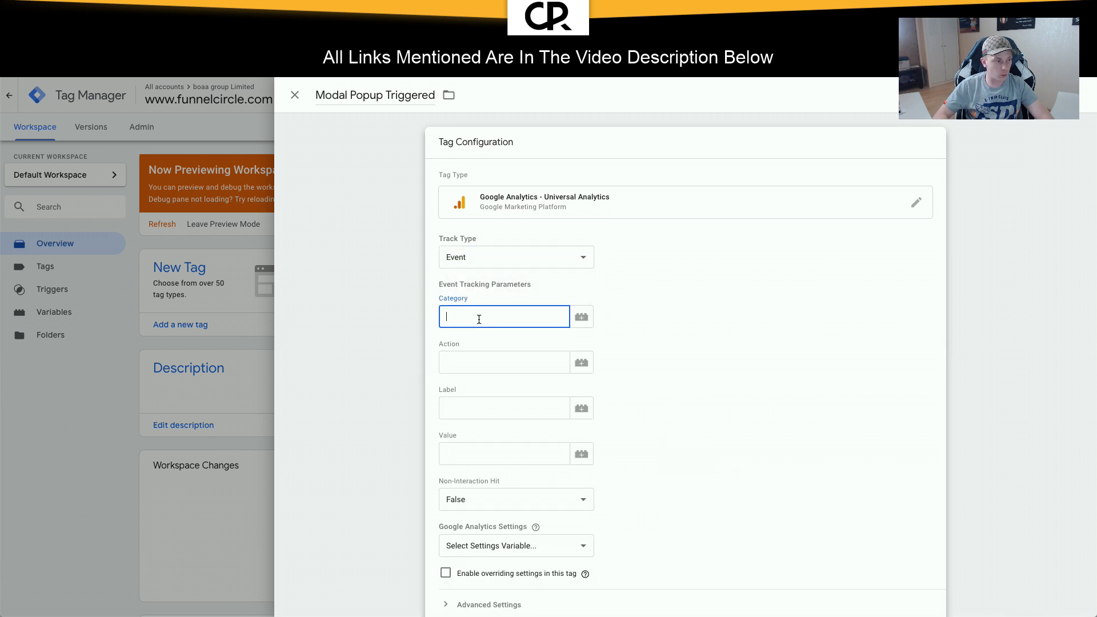
pyautogui.write('Popup')
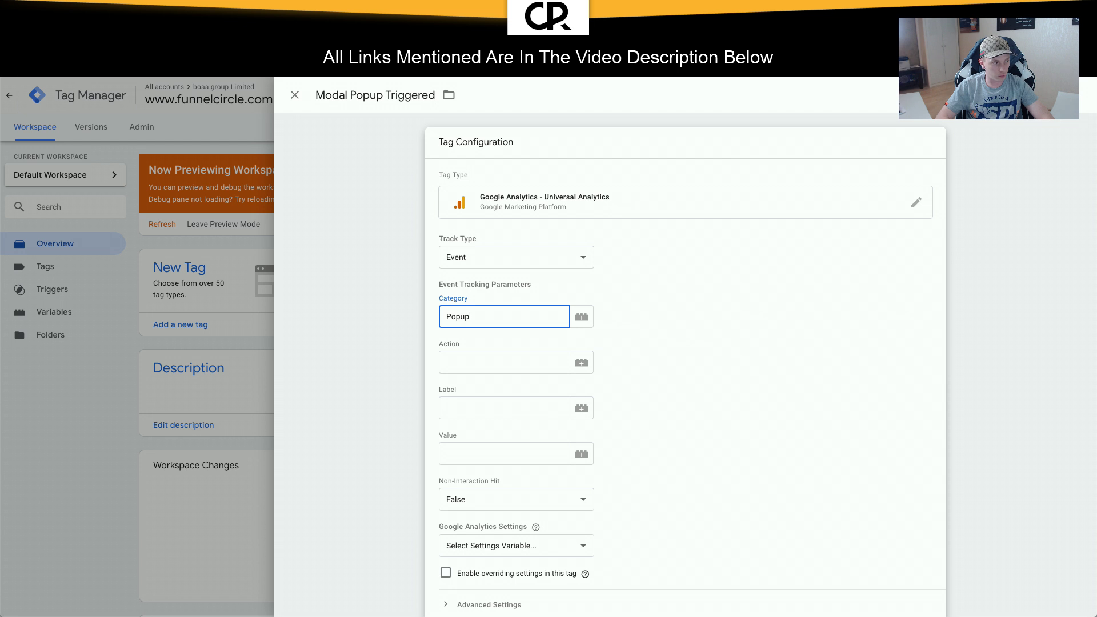
pyautogui.press('Tab')
pyautogui.press('Tab')
pyautogui.write('P')
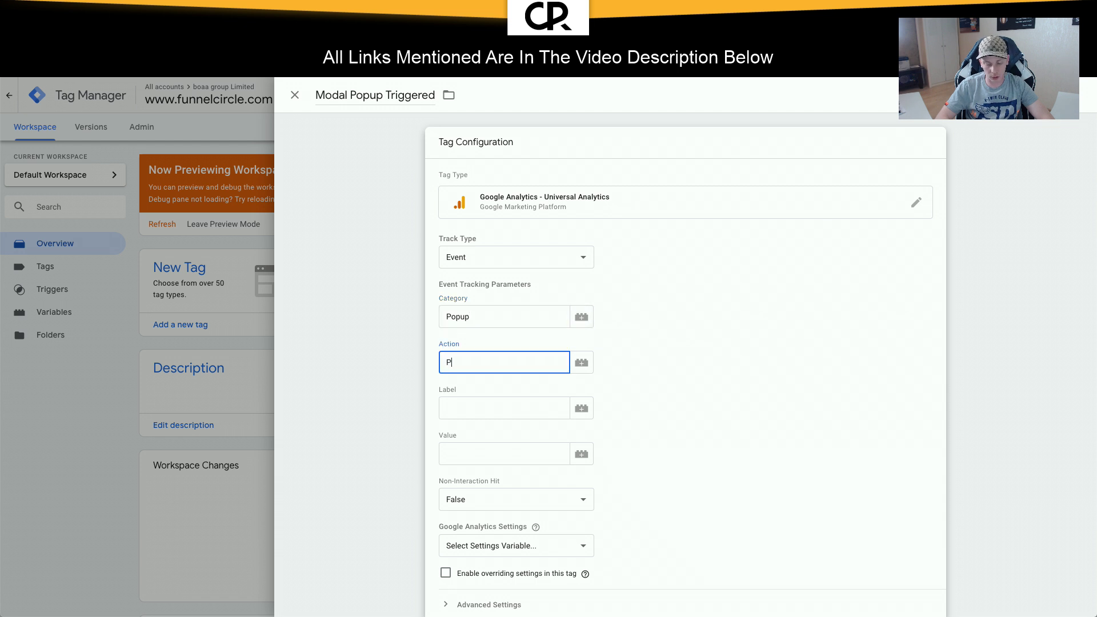
pyautogui.write('opup Tr')
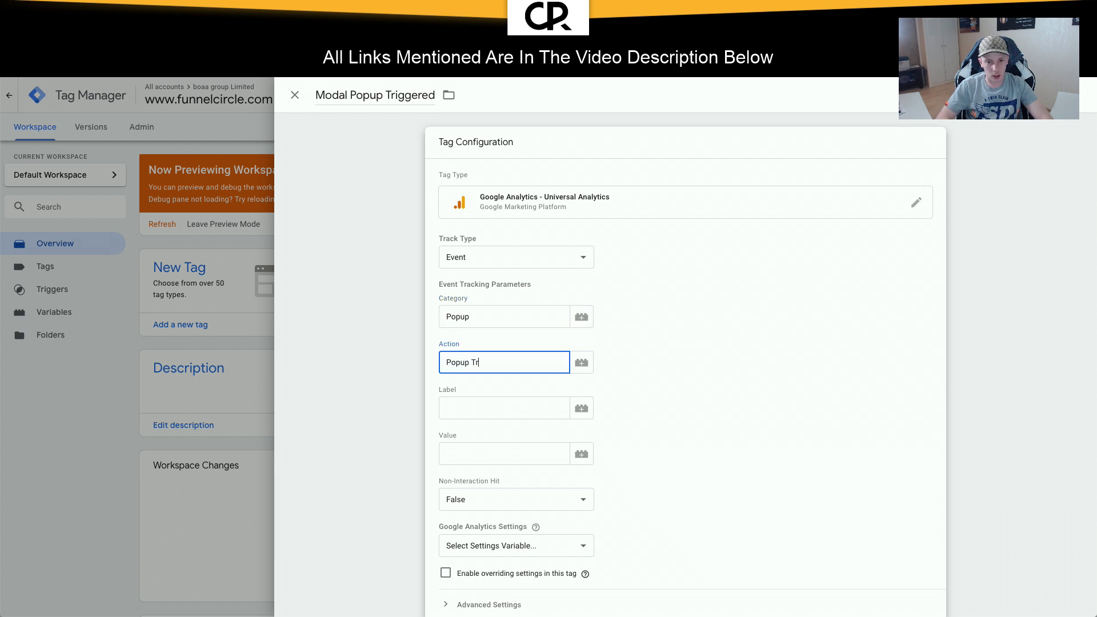
pyautogui.write('iggered')
# Step: Copy 'Popup Triggered' into the event label and value fields
pyautogui.hotkey('ctrl', 'a')
pyautogui.hotkey('ctrl', 'c')
pyautogui.click(494, 408)
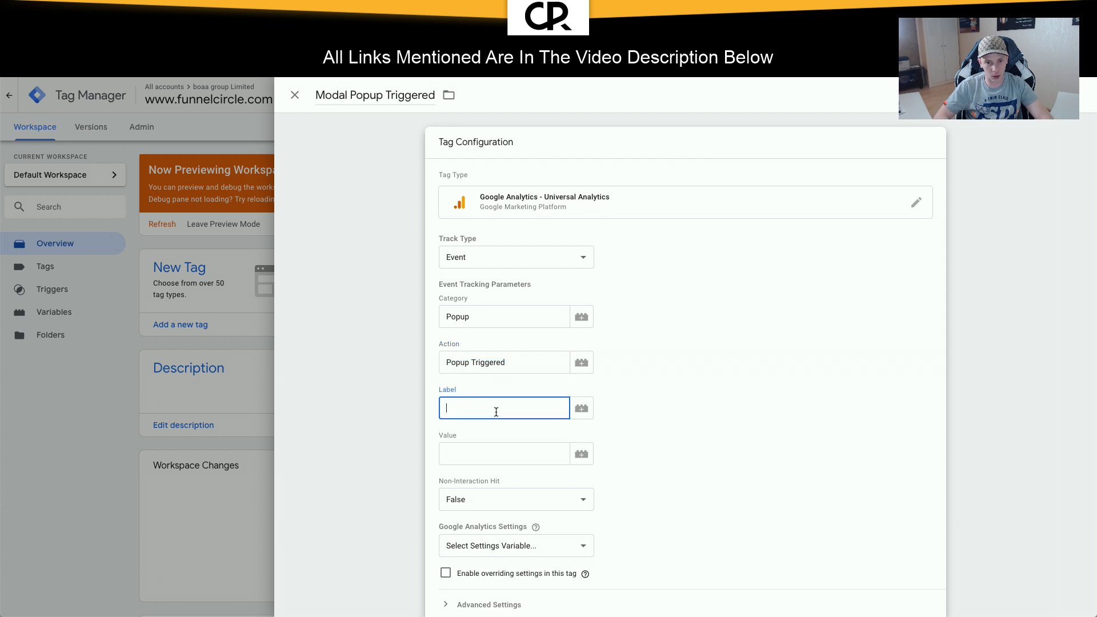
pyautogui.hotkey('ctrl', 'v')
pyautogui.click(499, 453)
pyautogui.hotkey('ctrl', 'v')
# Step: Use the {{Google Analytics Tracking ID}} settings variable for the tag
pyautogui.scroll(-2, 501, 452)
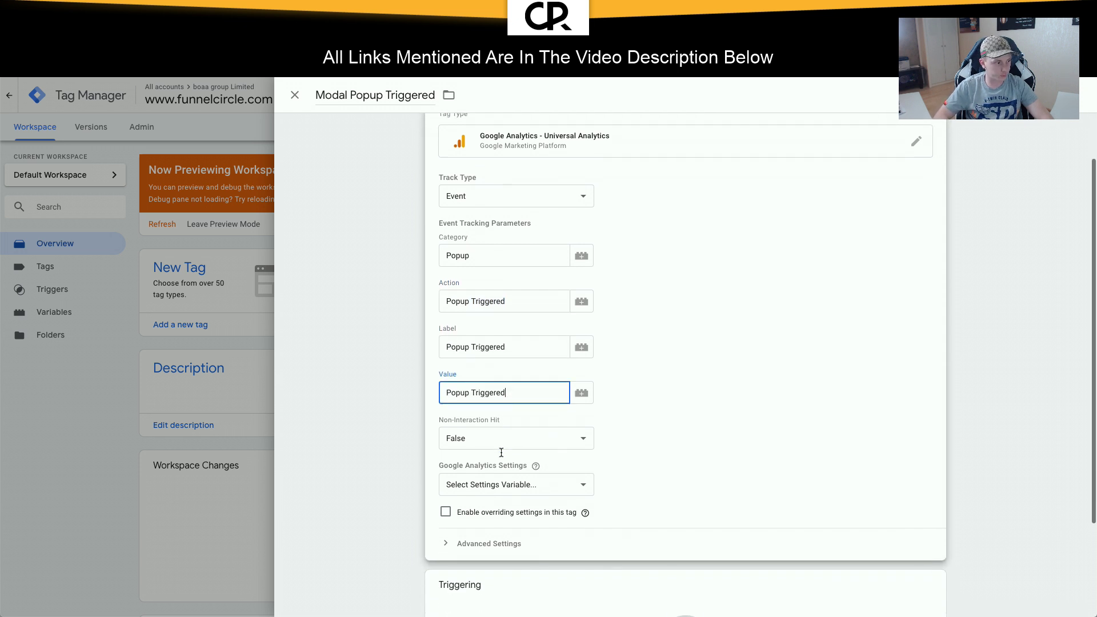
pyautogui.click(505, 465)
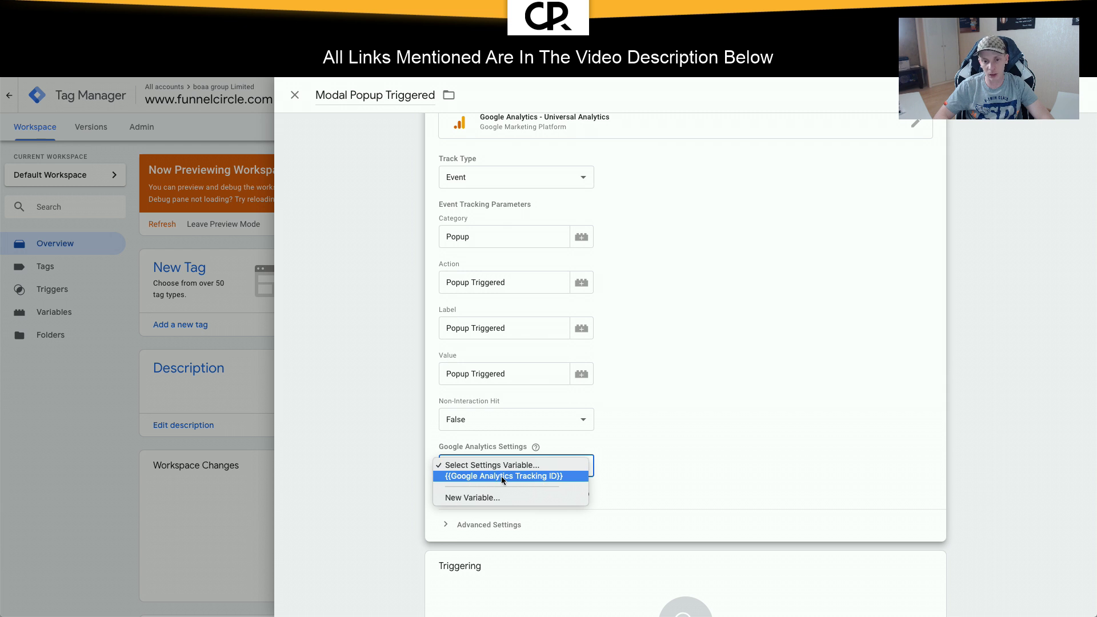
pyautogui.click(501, 475)
pyautogui.scroll(-2, 501, 475)
pyautogui.click(500, 417)
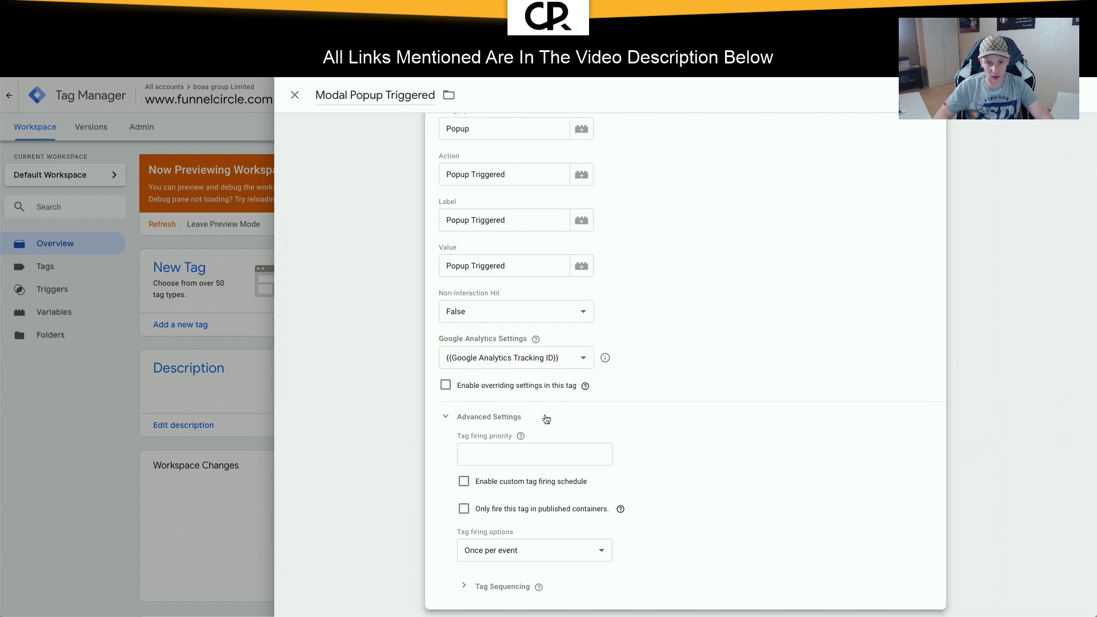
pyautogui.scroll(-1, 544, 415)
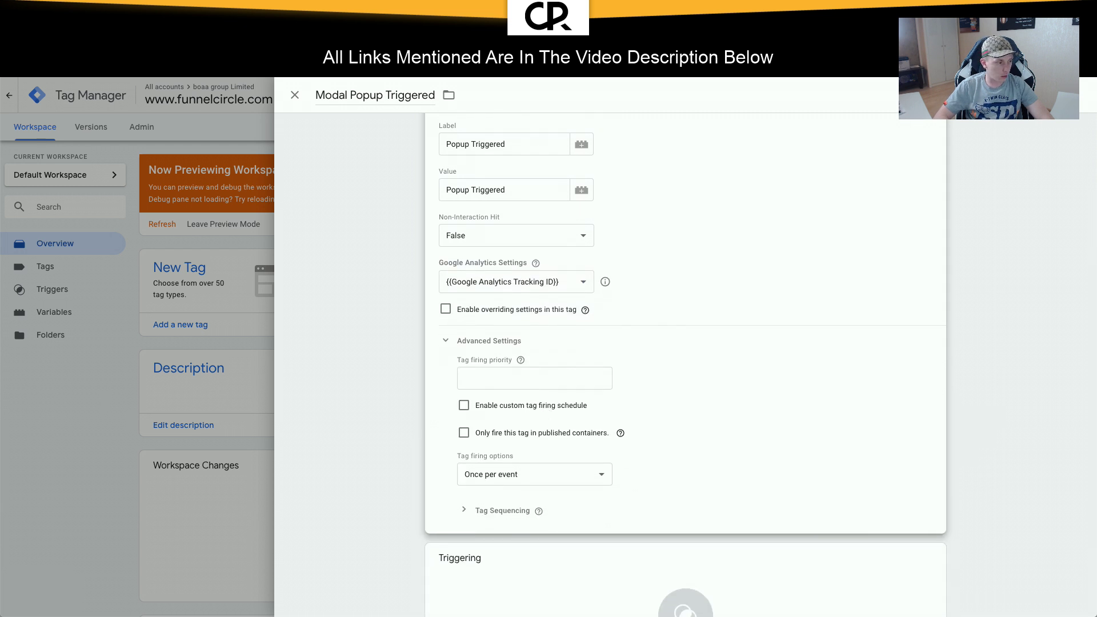
pyautogui.click(446, 340)
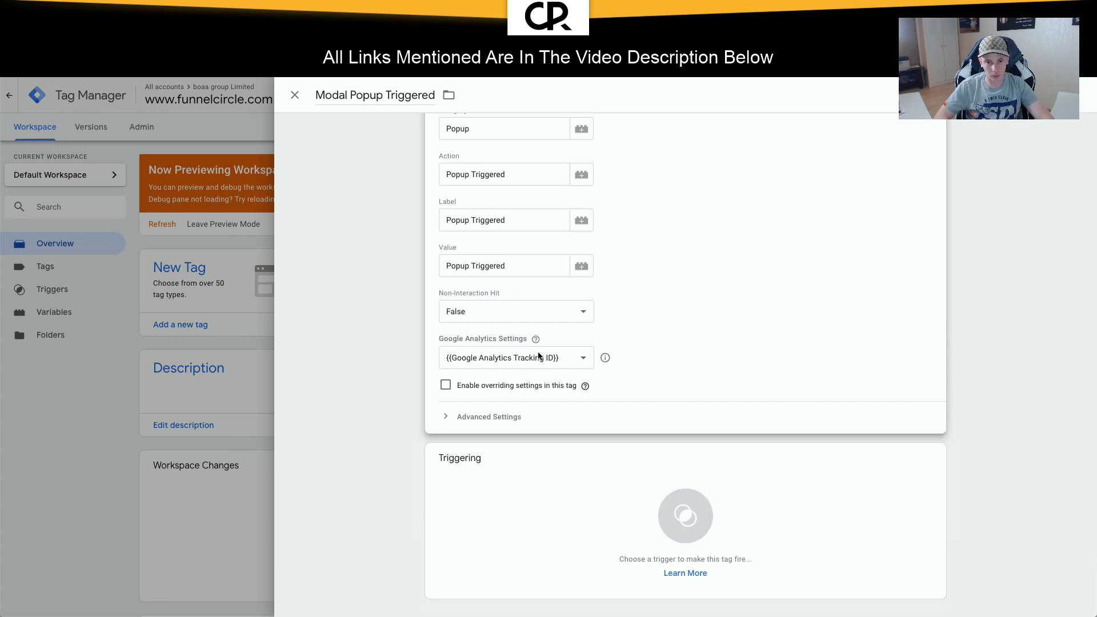
pyautogui.click(693, 516)
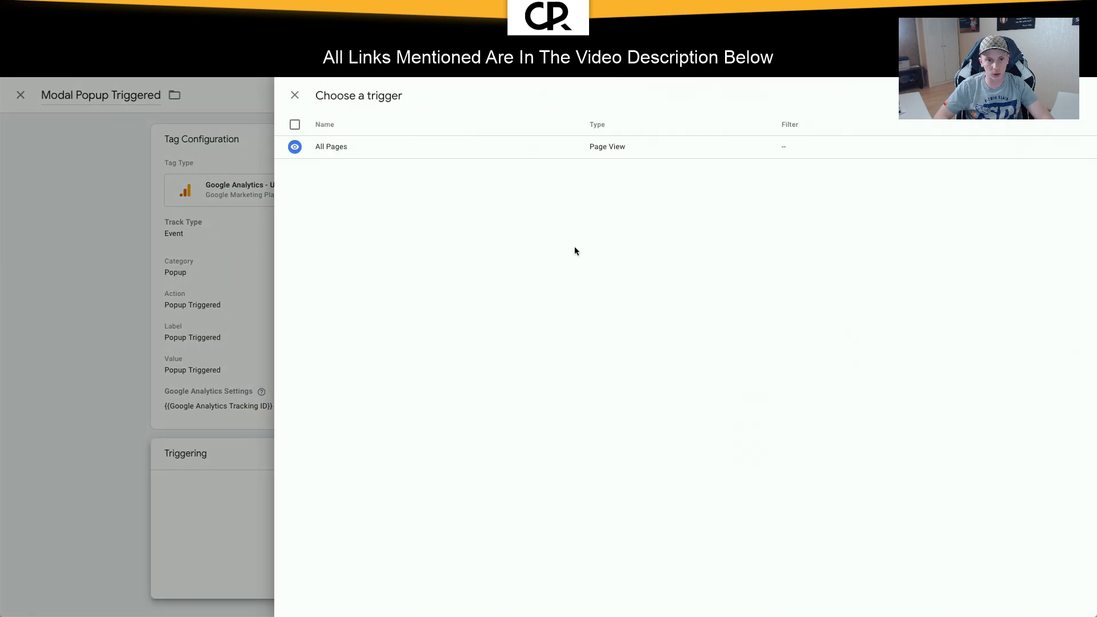
# Step: Start a new trigger and name it Popup
pyautogui.click(1075, 95)
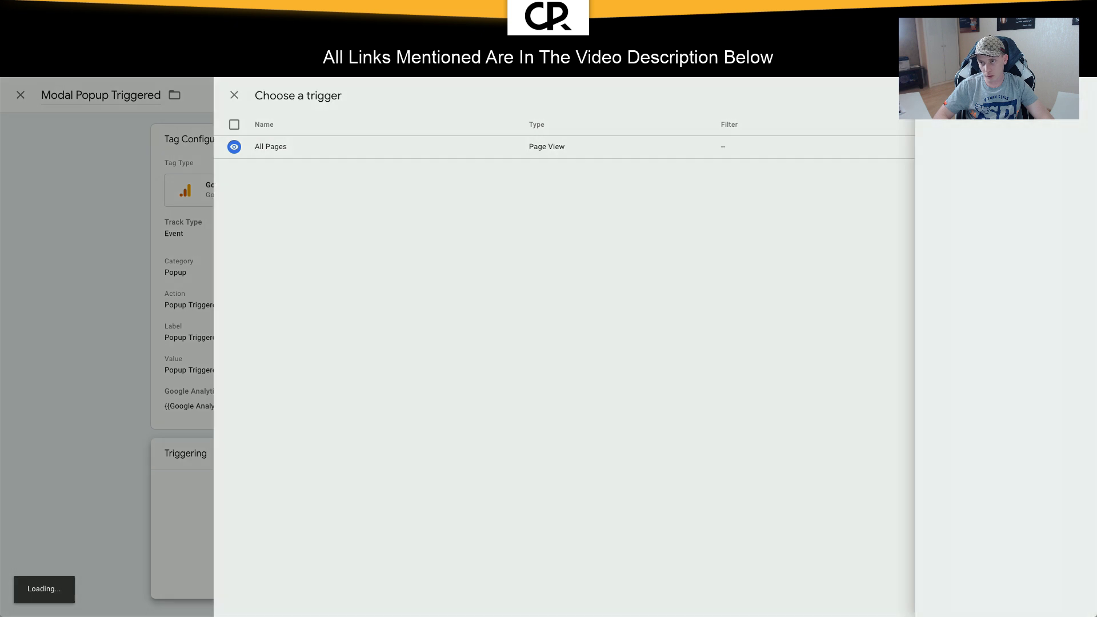
pyautogui.click(378, 97)
pyautogui.hotkey('ctrl', 'a')
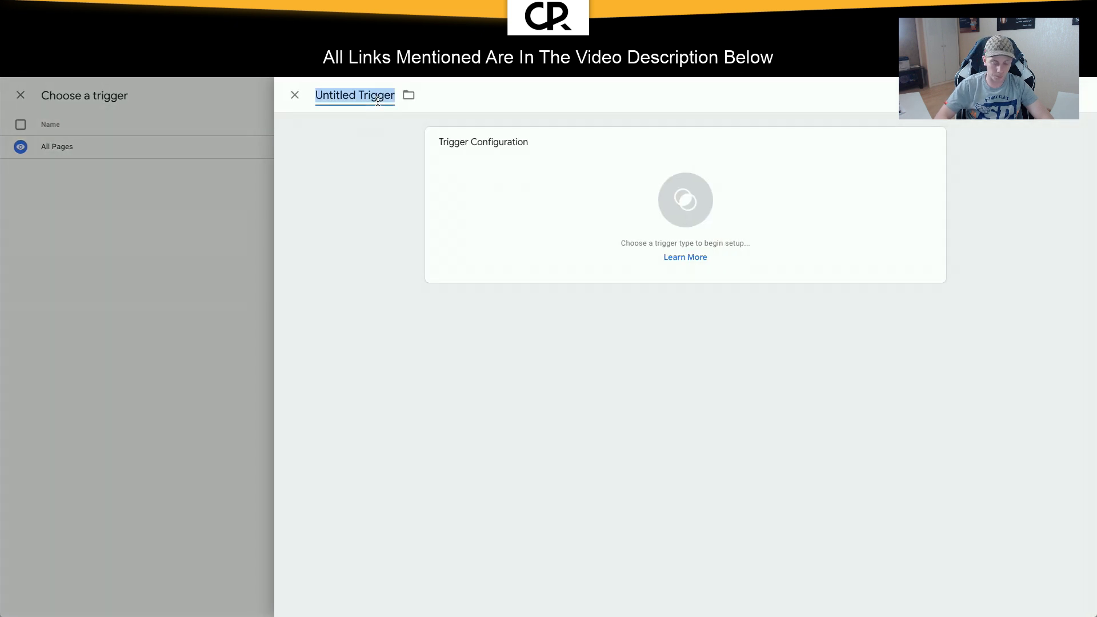
pyautogui.write('S')
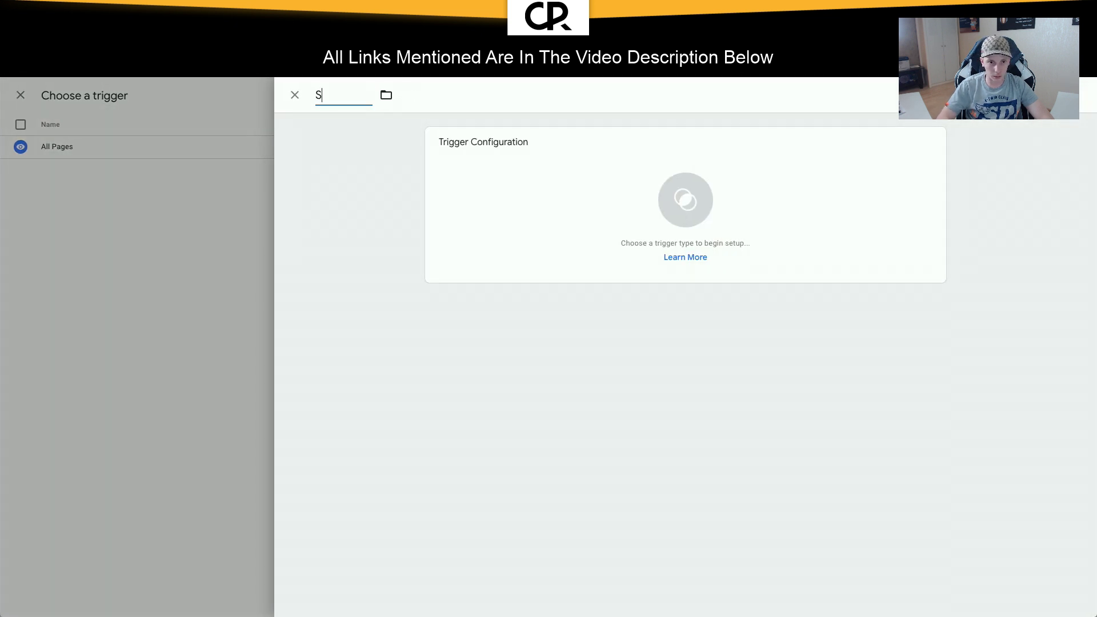
pyautogui.press('BackSpace')
pyautogui.write('Popup')
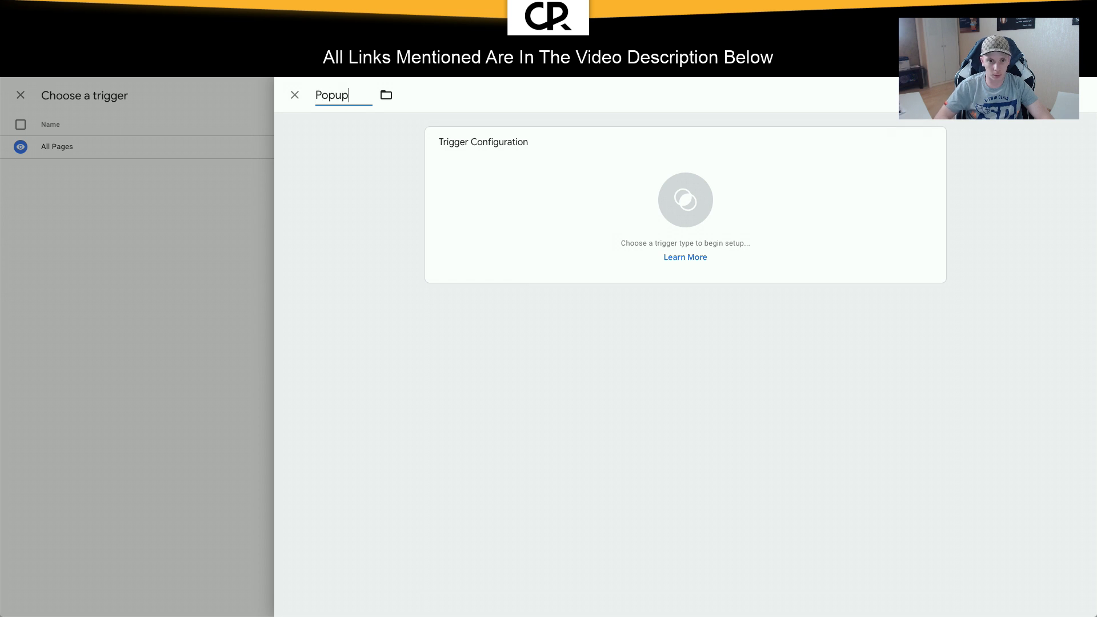
# Step: File the trigger in a new 'Squeeze Page' folder and prefix its name with 'Squeeze Page -'
pyautogui.click(386, 95)
pyautogui.click(412, 170)
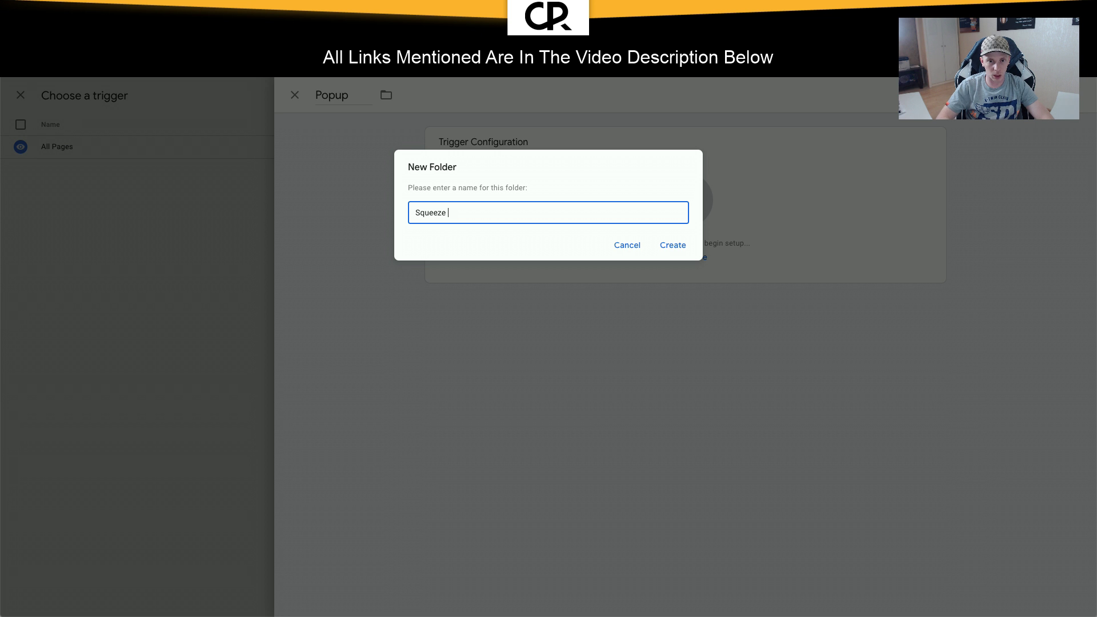
pyautogui.write('Squeeze Pge')
pyautogui.press('BackSpace')
pyautogui.press('BackSpace')
pyautogui.write('age')
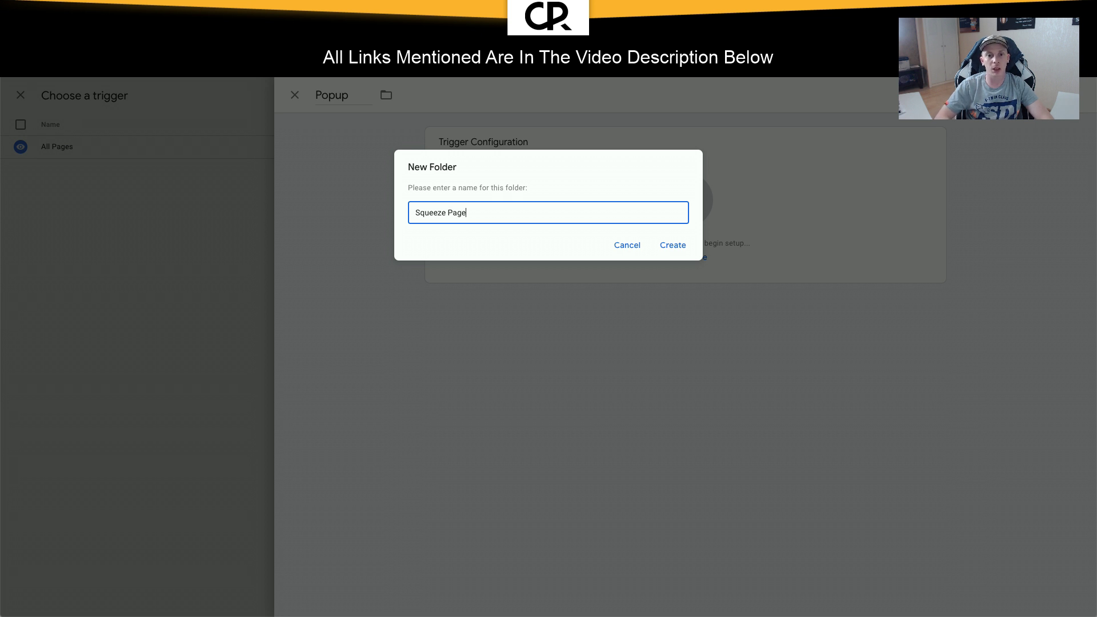
pyautogui.click(664, 246)
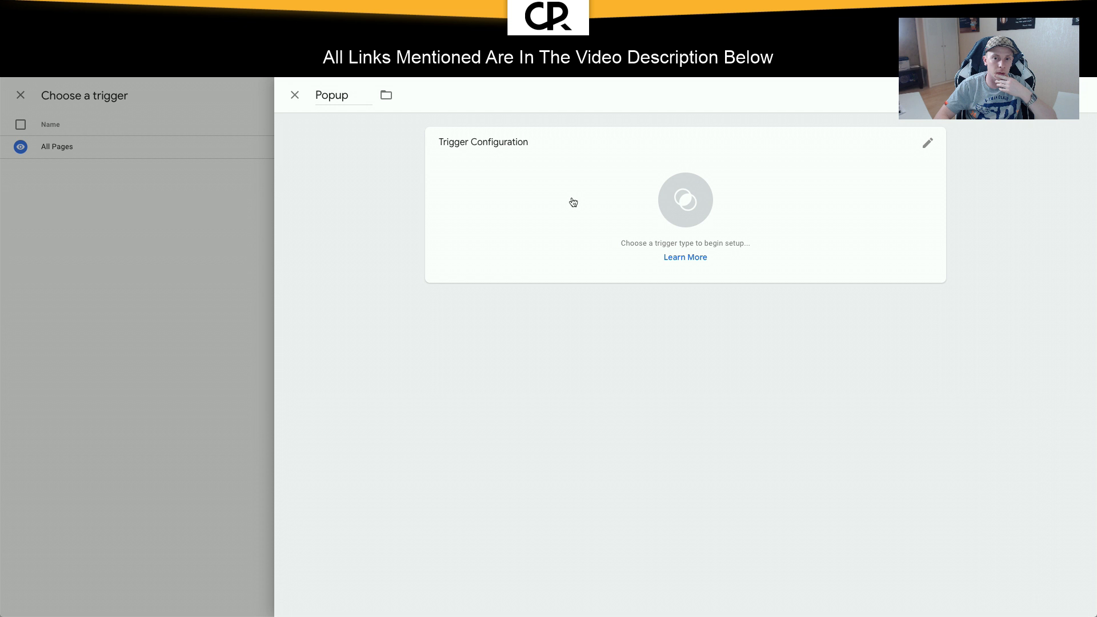
pyautogui.click(350, 96)
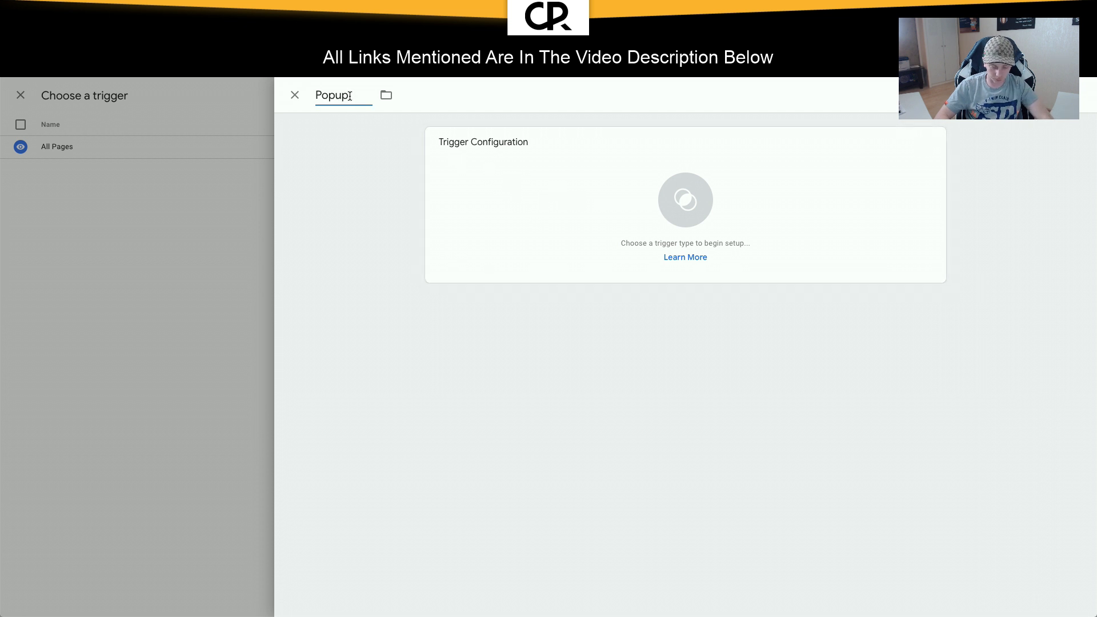
pyautogui.write('Squeez')
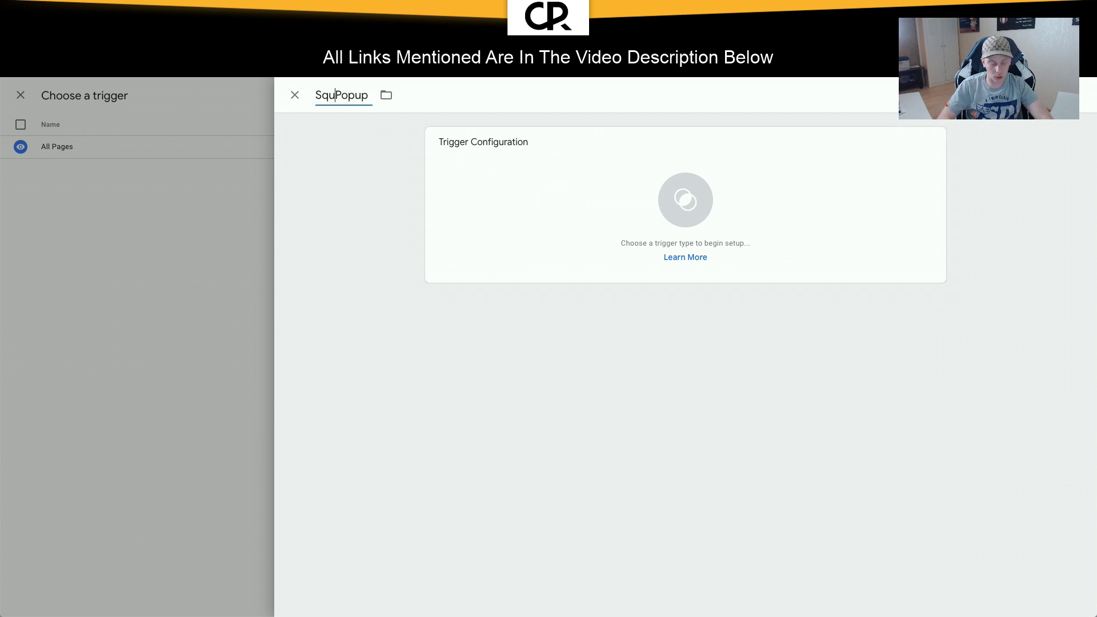
pyautogui.write('e Page -')
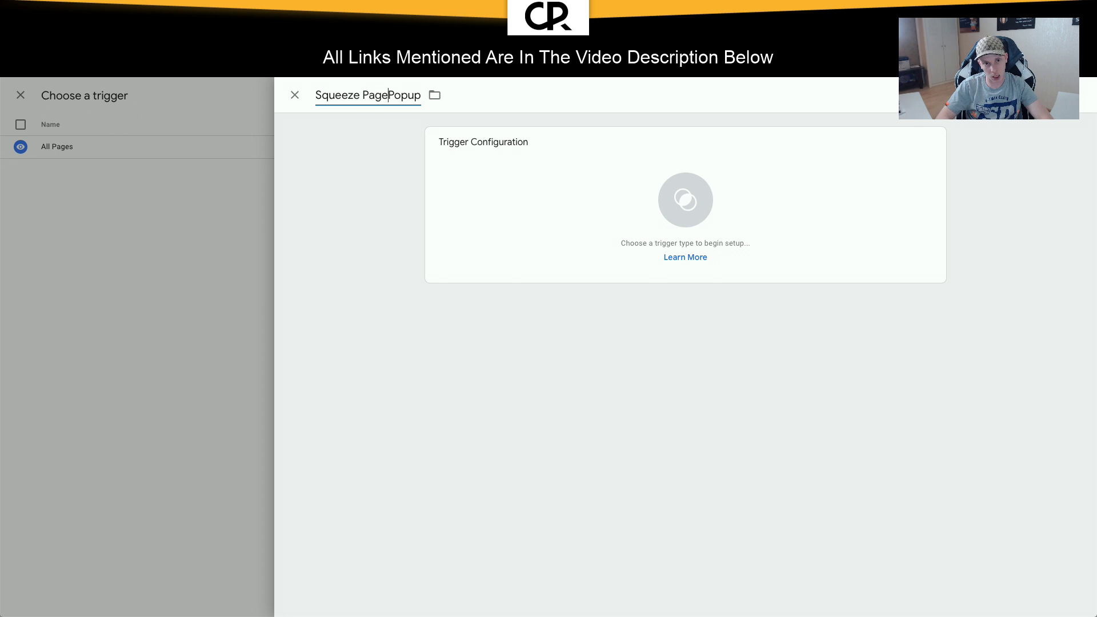
# Step: Make it an Element Visibility trigger that selects elements by CSS Selector
pyautogui.click(521, 172)
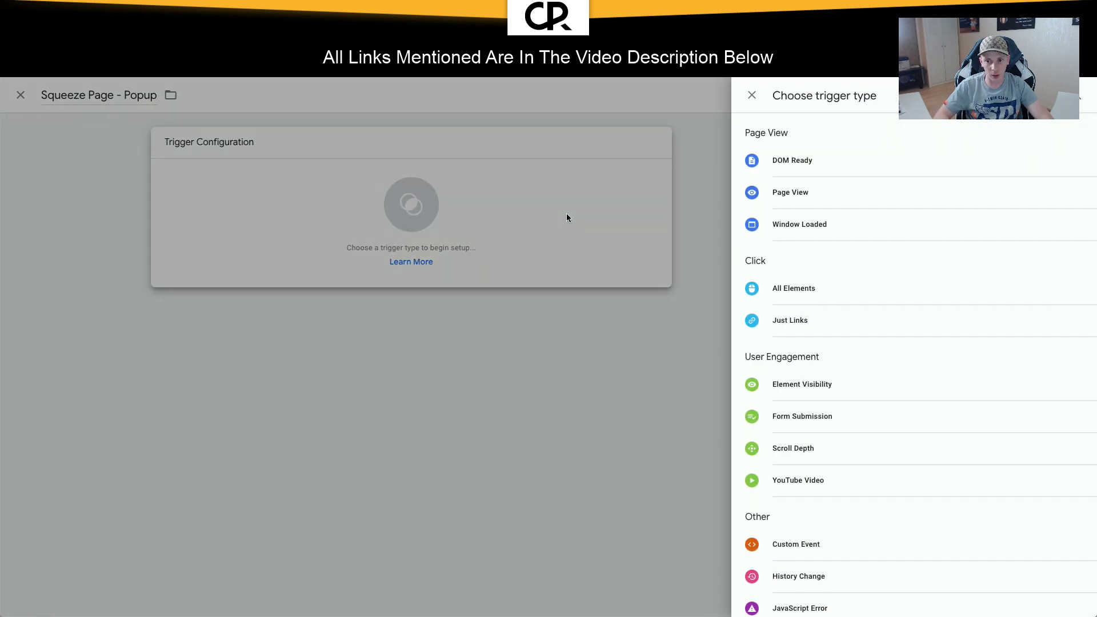
pyautogui.click(802, 384)
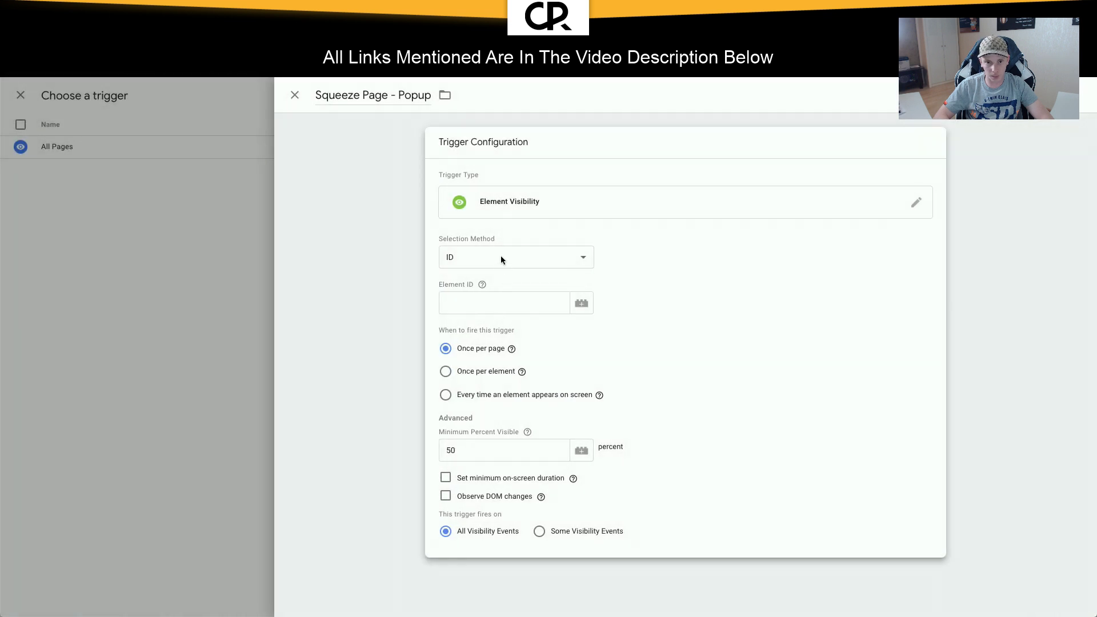
pyautogui.click(501, 257)
pyautogui.click(496, 268)
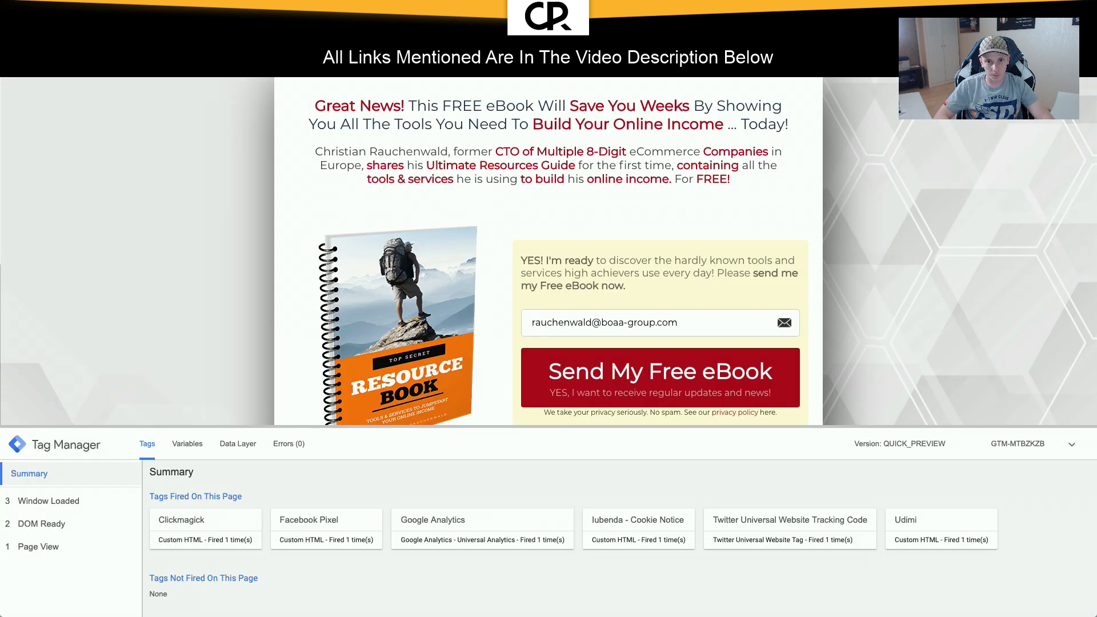
# Step: Reload the preview landing page and open DevTools at full desktop width
pyautogui.press('super+r')
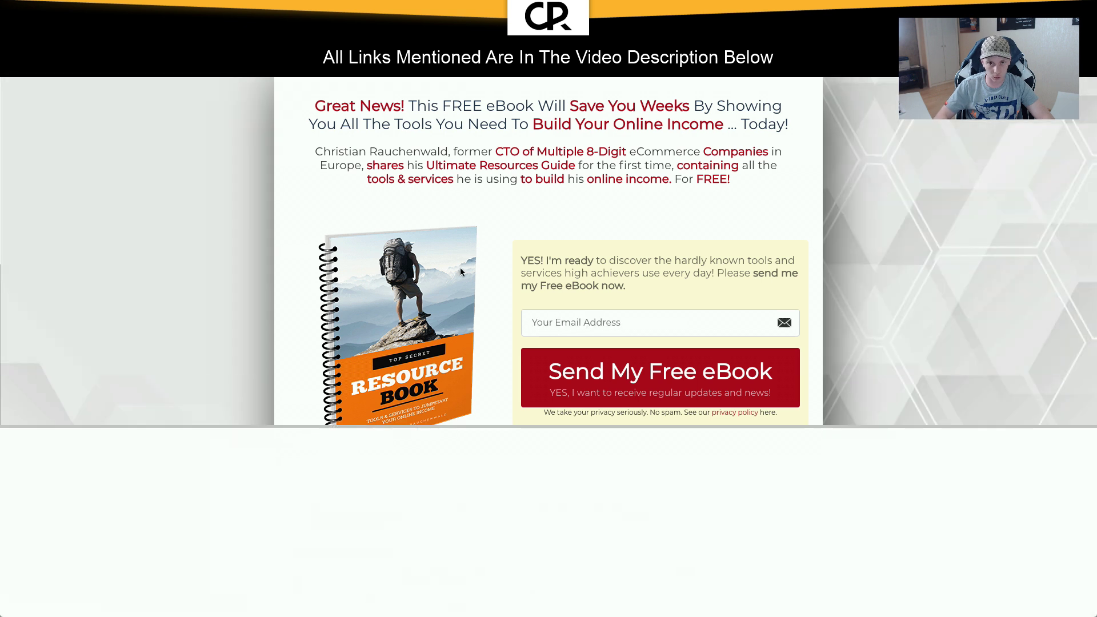
pyautogui.press('alt+super+i')
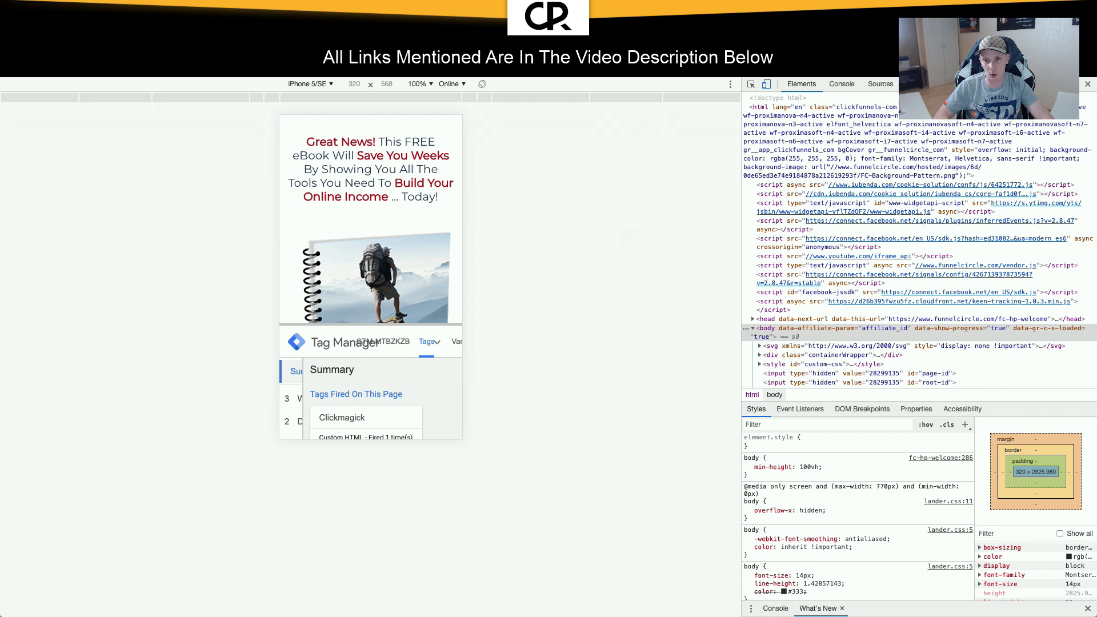
pyautogui.click(766, 85)
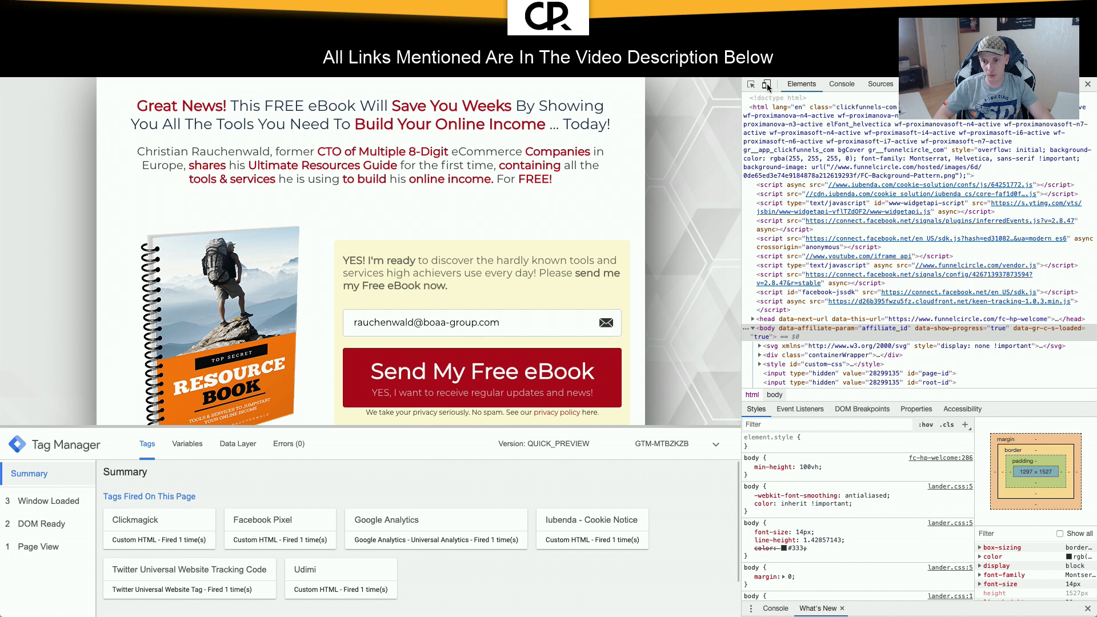
pyautogui.moveTo(474, 77)
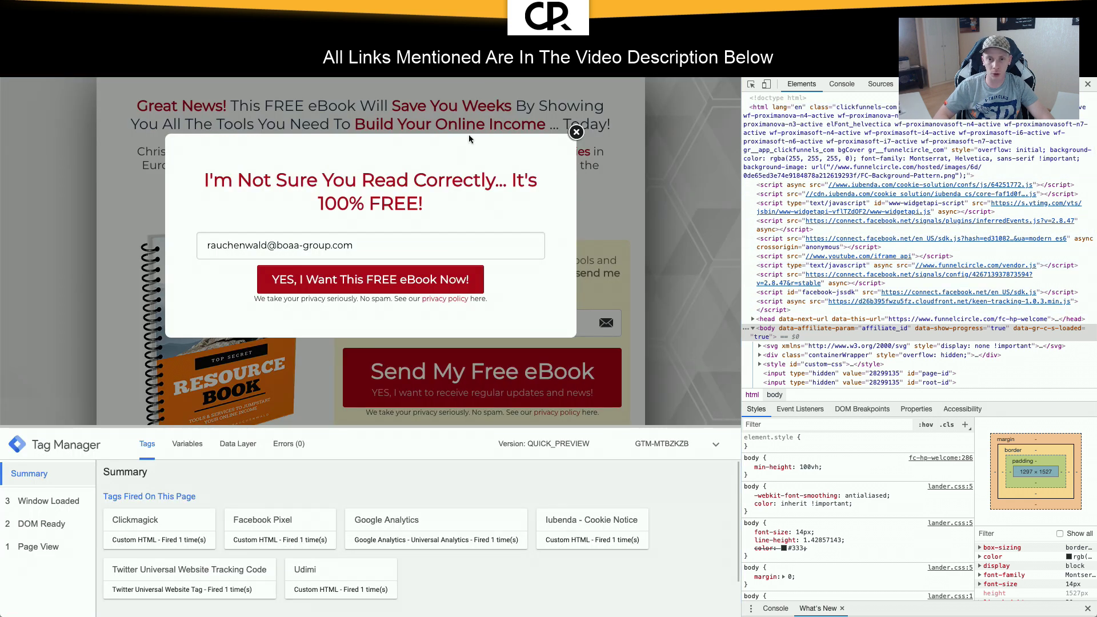
# Step: Inspect the popup's close button, copy the modalPopup container id, and return to the trigger
pyautogui.rightClick(577, 135)
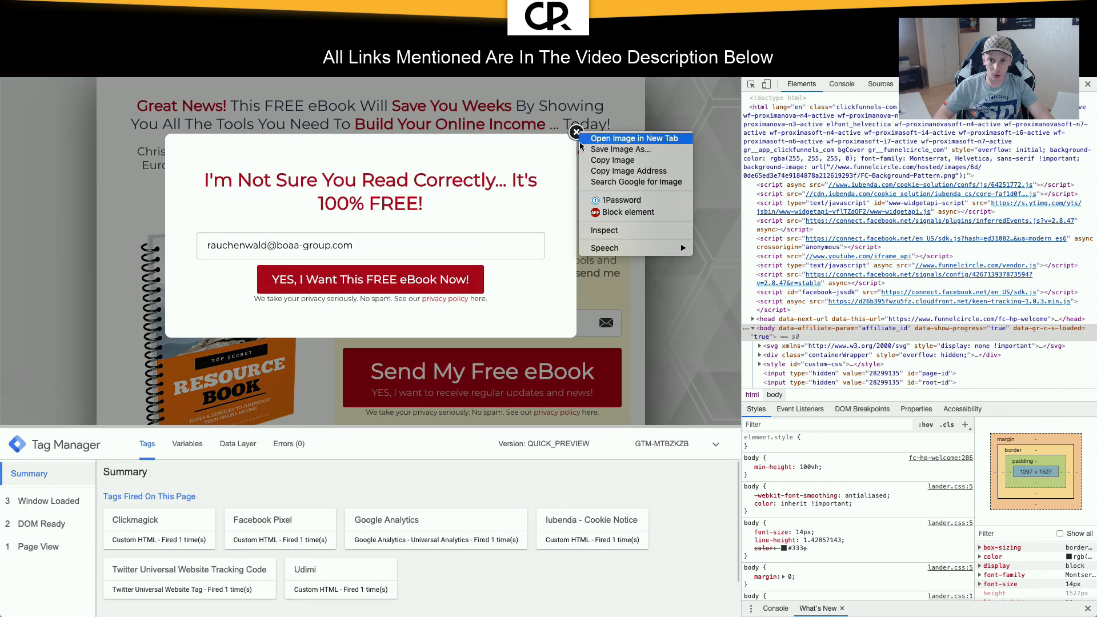
pyautogui.click(605, 230)
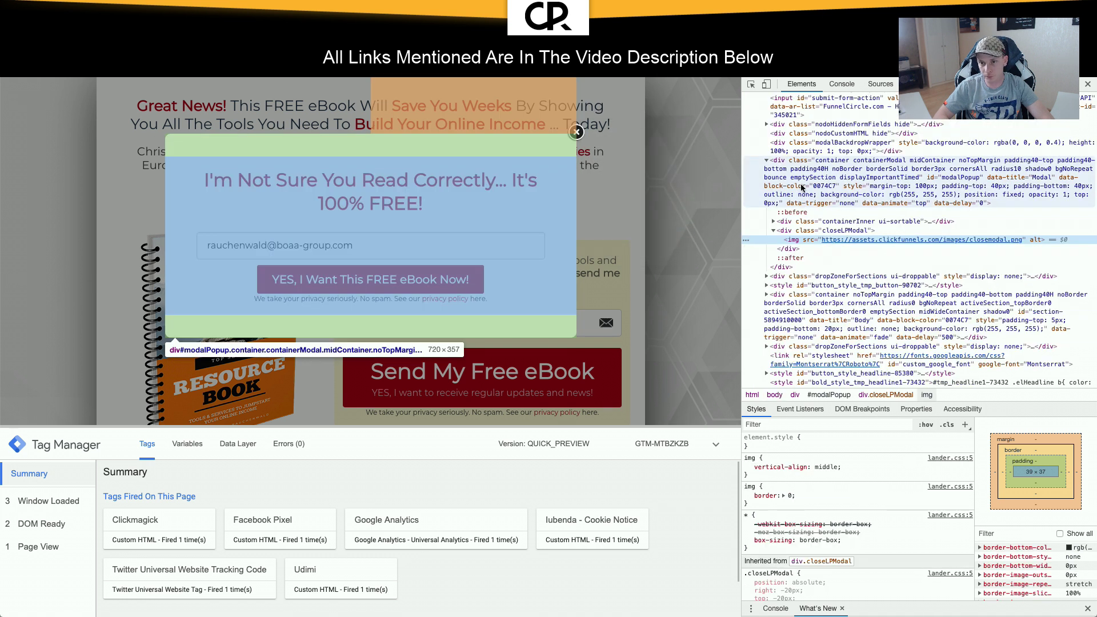
pyautogui.click(801, 187)
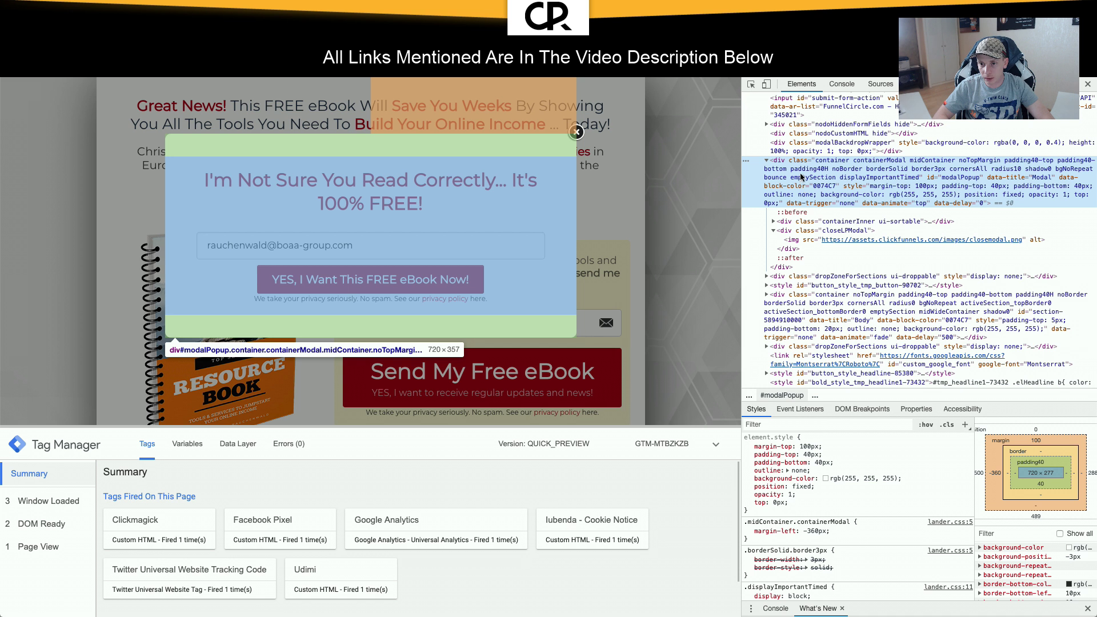
pyautogui.doubleClick(948, 179)
pyautogui.hotkey('ctrl', 'c')
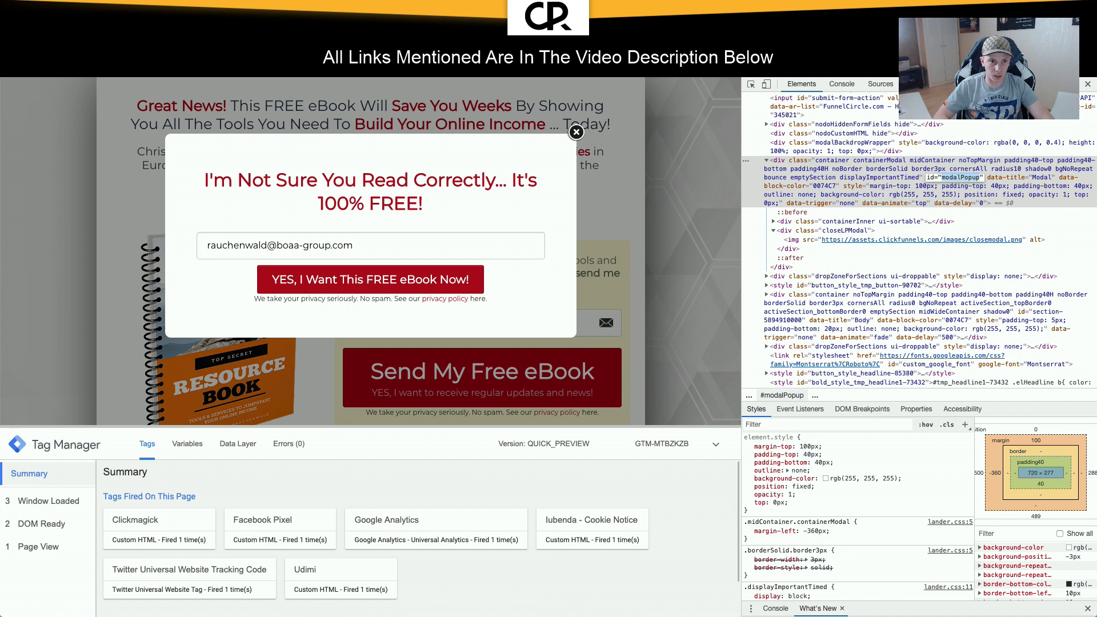
pyautogui.hotkey('ctrl', 'Tab')
pyautogui.click(481, 304)
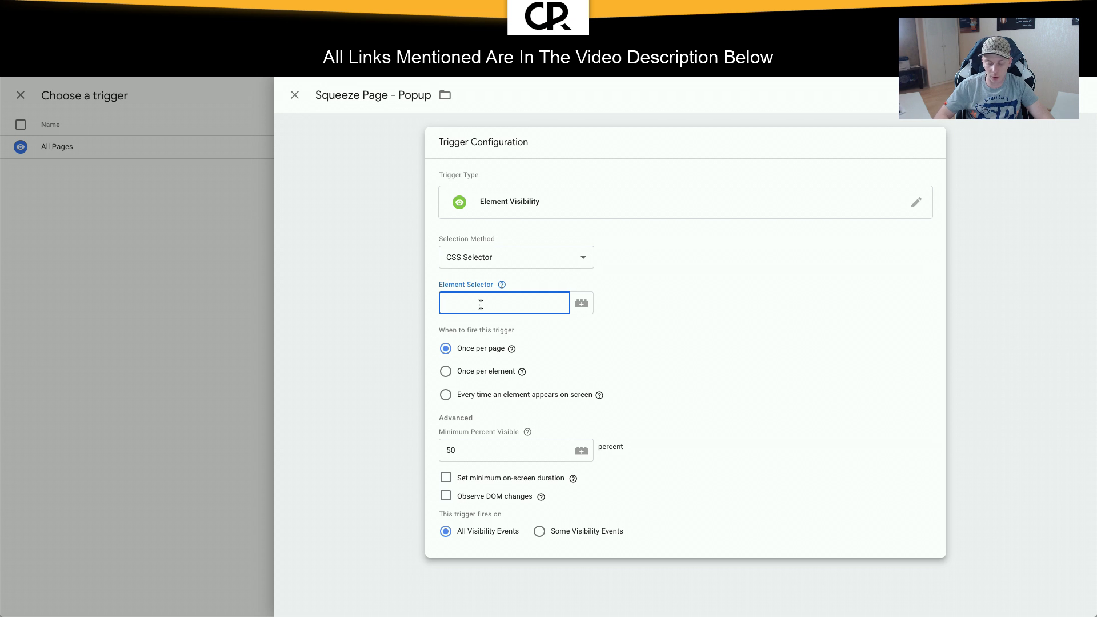
# Step: Set the selector to #modalPopup, fire every time it appears on screen, and observe DOM changes
pyautogui.write('#')
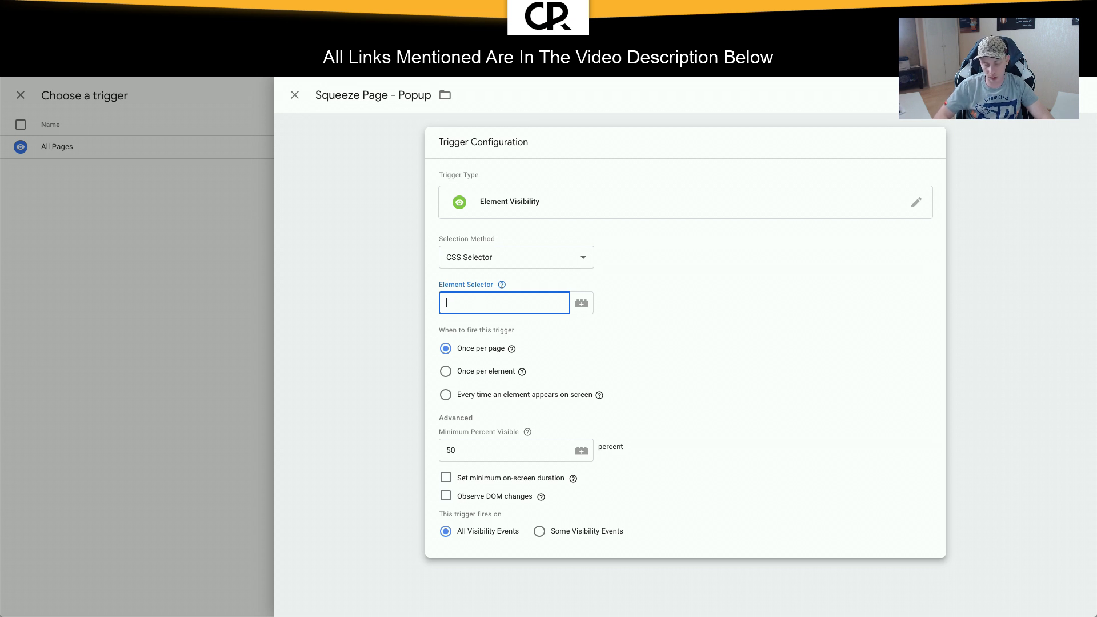
pyautogui.hotkey('ctrl', 'v')
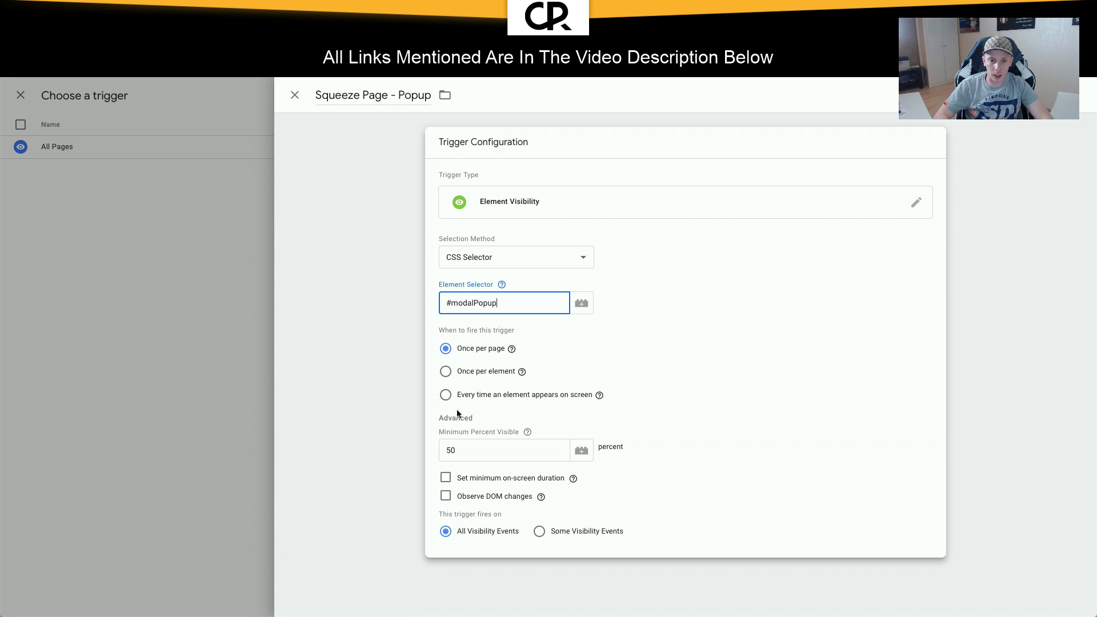
pyautogui.click(445, 395)
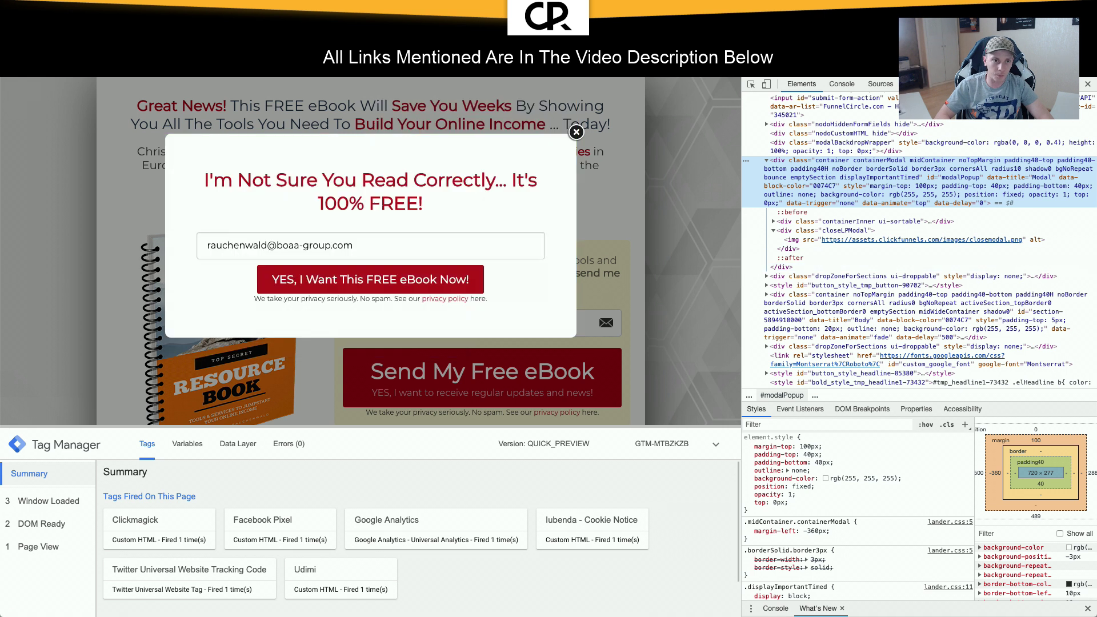
pyautogui.click(576, 133)
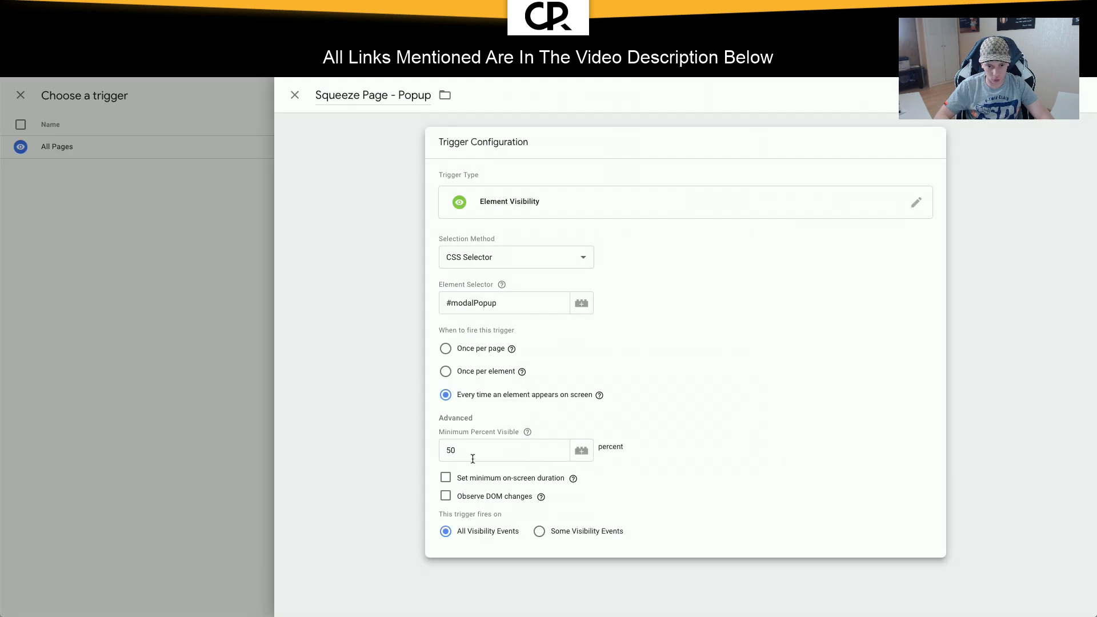
pyautogui.click(446, 497)
pyautogui.scroll(-1, 635, 490)
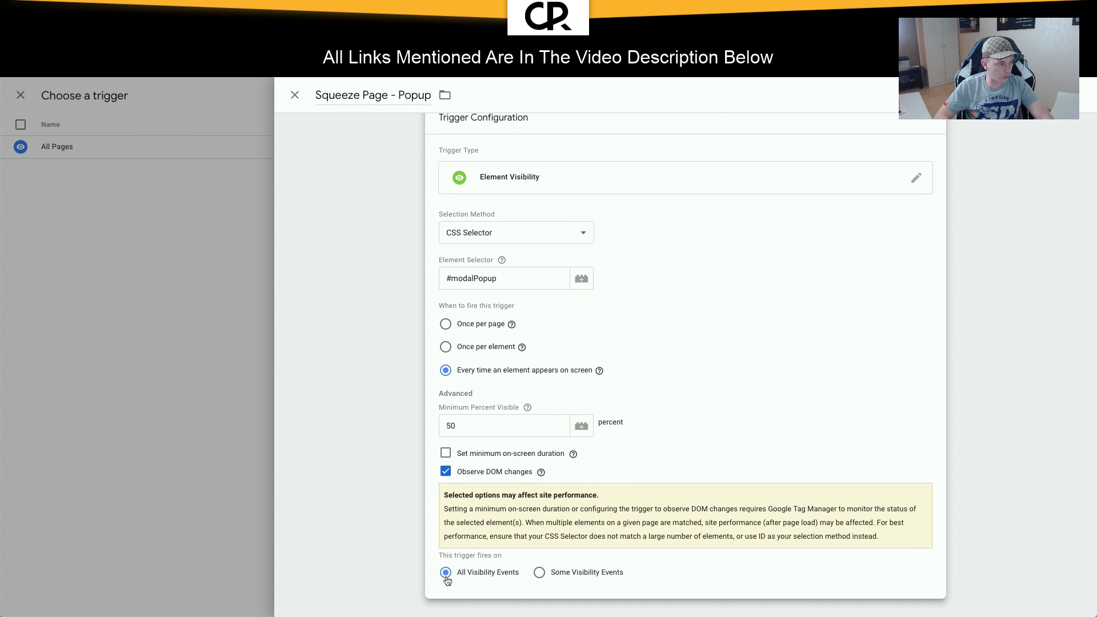
pyautogui.scroll(1, 870, 426)
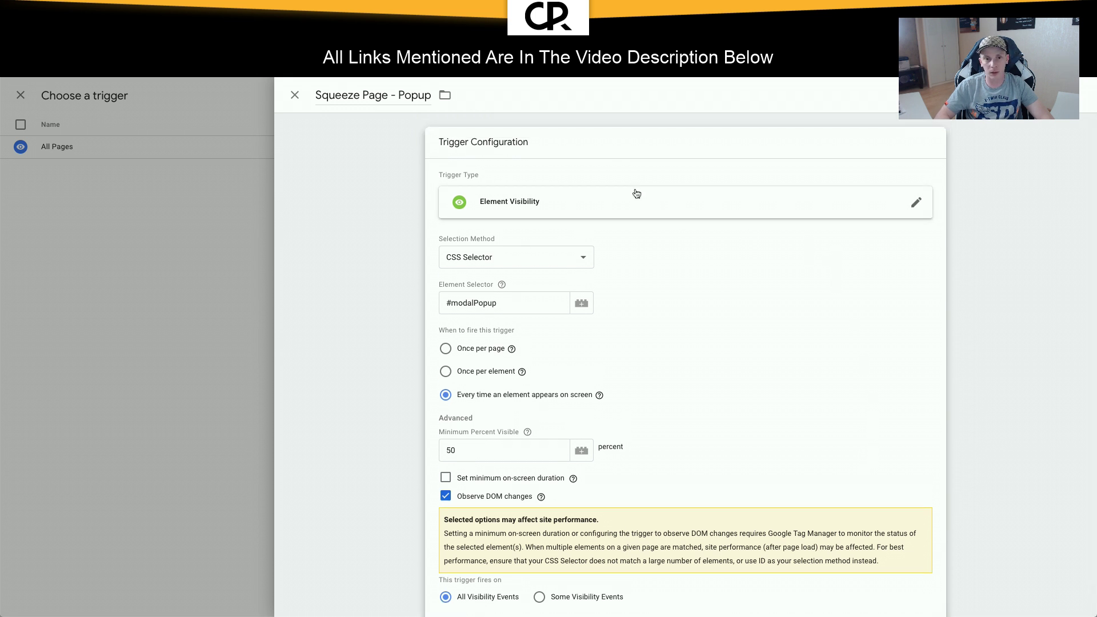
pyautogui.moveTo(398, 95); pyautogui.dragTo(291, 96)
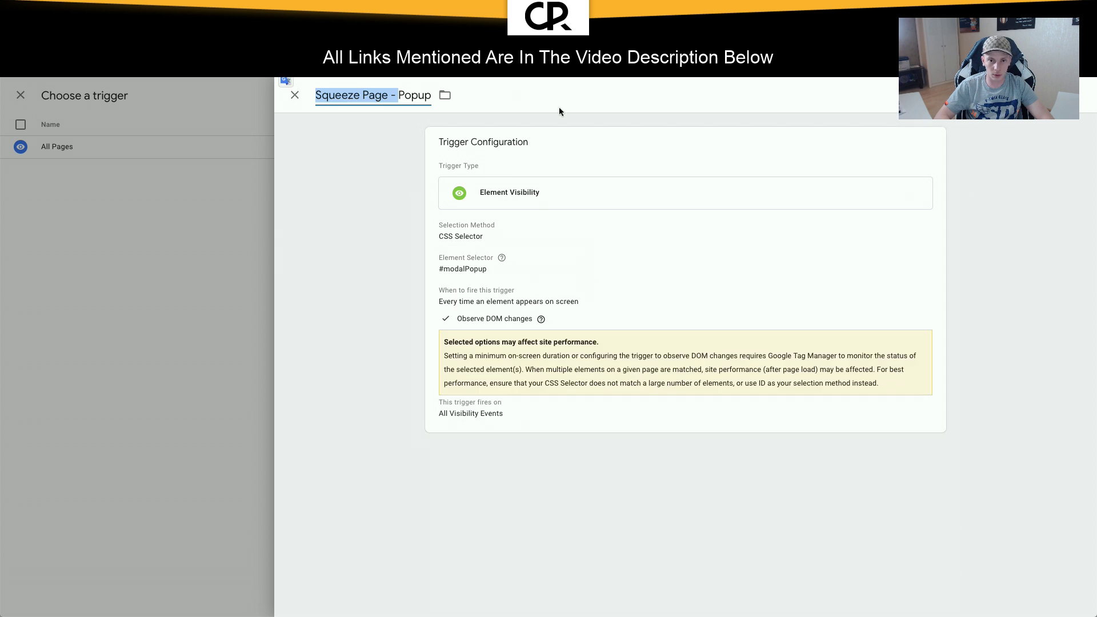
# Step: Remove the 'Squeeze Page' prefix so the trigger is named Popup
pyautogui.click(395, 98)
pyautogui.moveTo(398, 94); pyautogui.dragTo(314, 103)
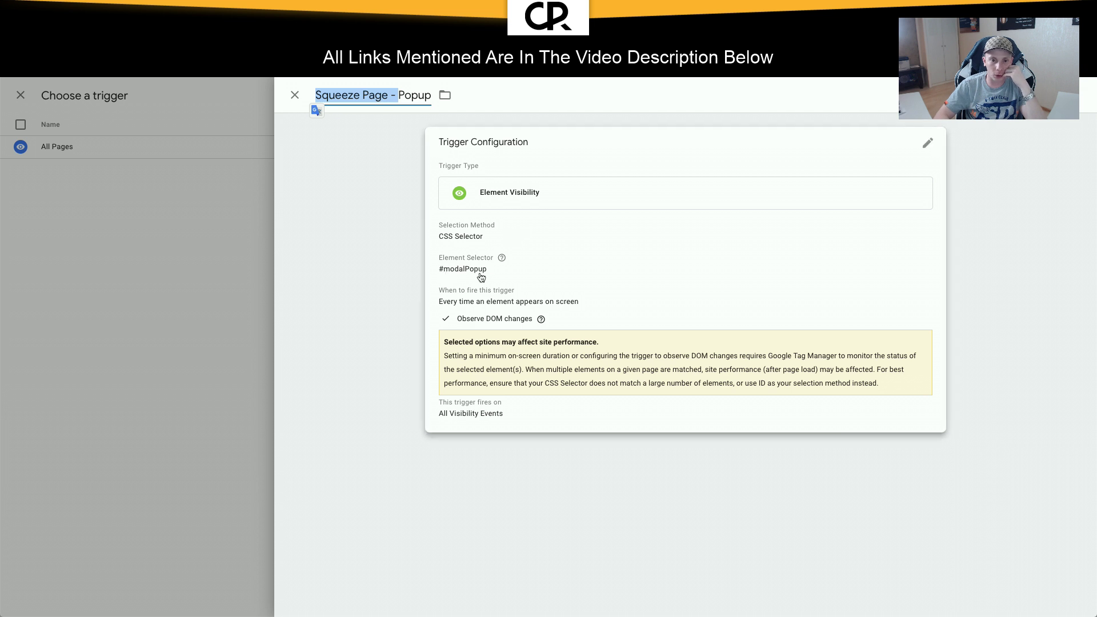
pyautogui.click(396, 95)
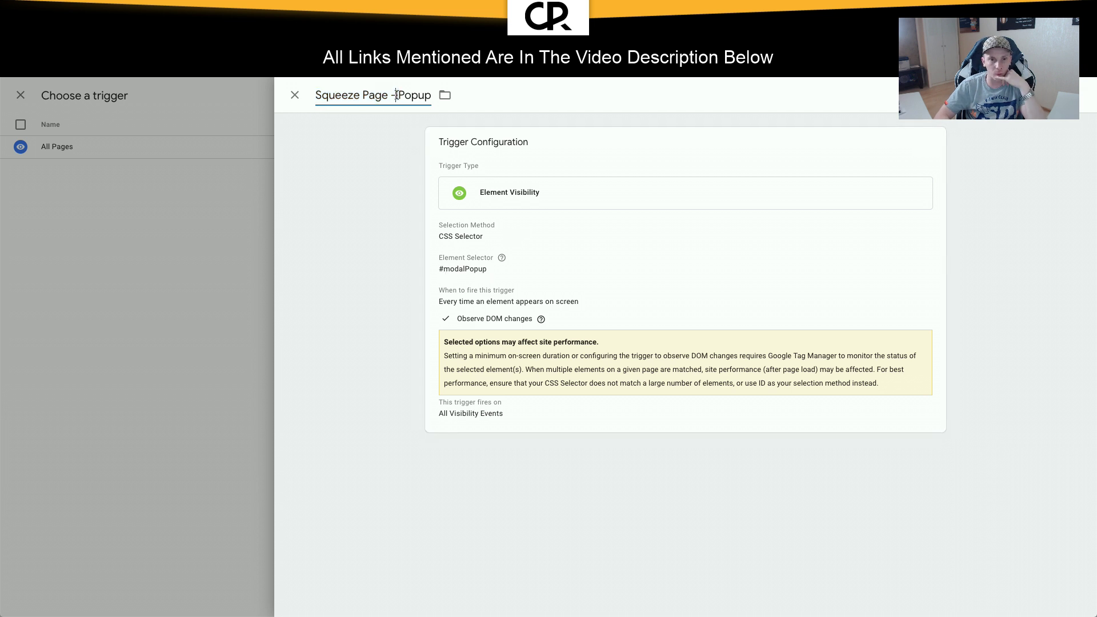
pyautogui.press('BackSpace')
pyautogui.press('BackSpace')
pyautogui.press('BackSpace')
pyautogui.press('BackSpace')
pyautogui.press('BackSpace')
pyautogui.press('BackSpace')
pyautogui.press('BackSpace')
pyautogui.press('BackSpace')
pyautogui.press('BackSpace')
pyautogui.press('BackSpace')
pyautogui.press('BackSpace')
pyautogui.press('BackSpace')
pyautogui.press('BackSpace')
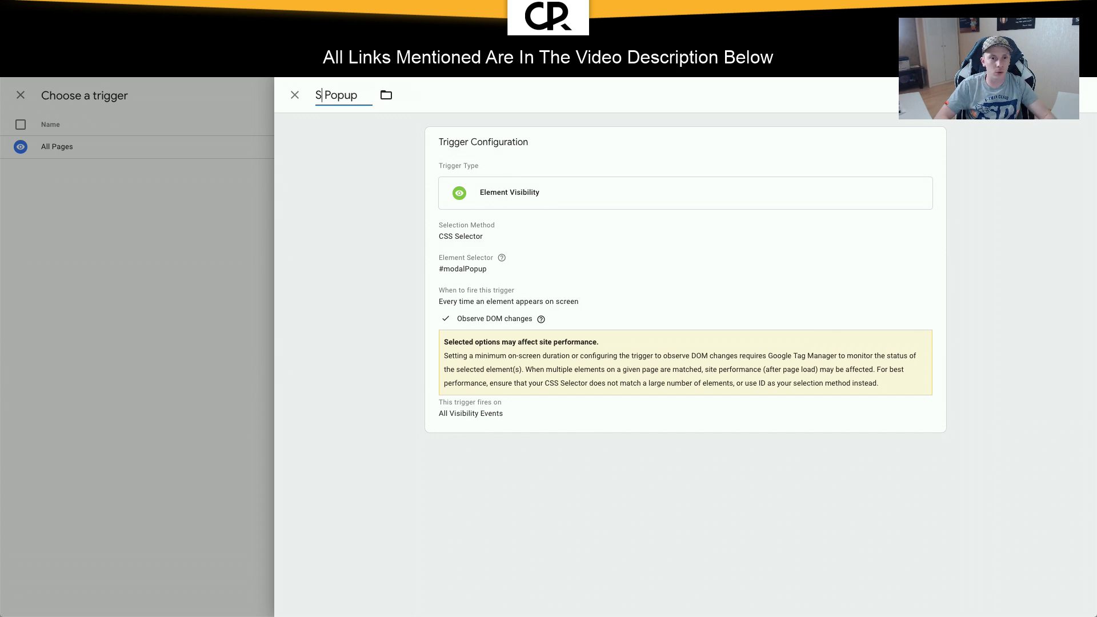
pyautogui.press('BackSpace')
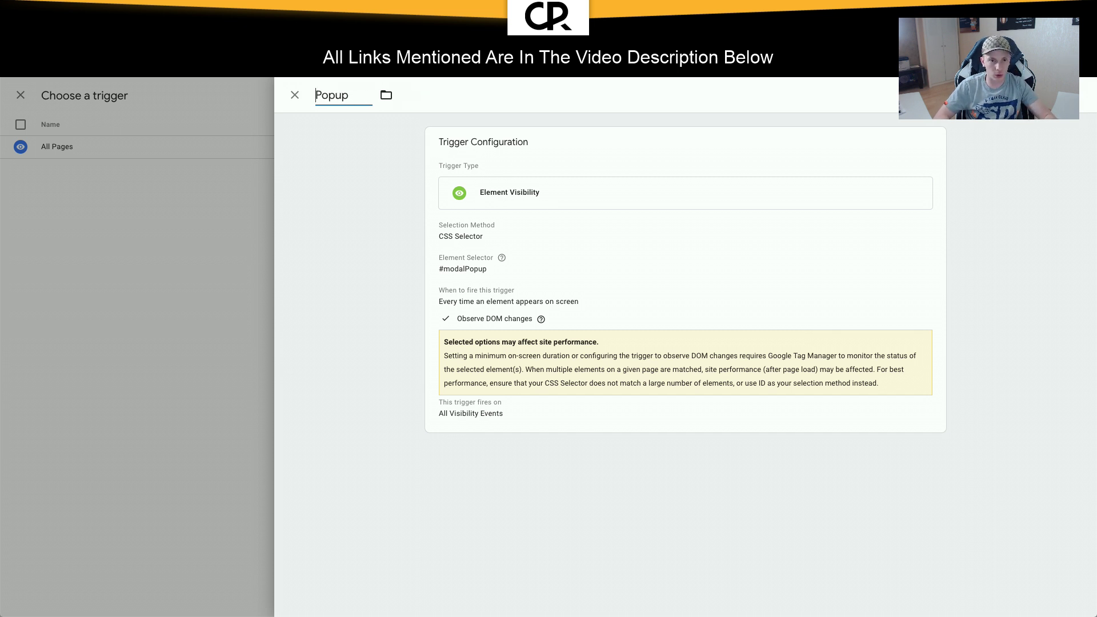
# Step: Save the Popup trigger with its folder unchanged and keep the tag in the All Pages folder
pyautogui.click(386, 95)
pyautogui.click(717, 108)
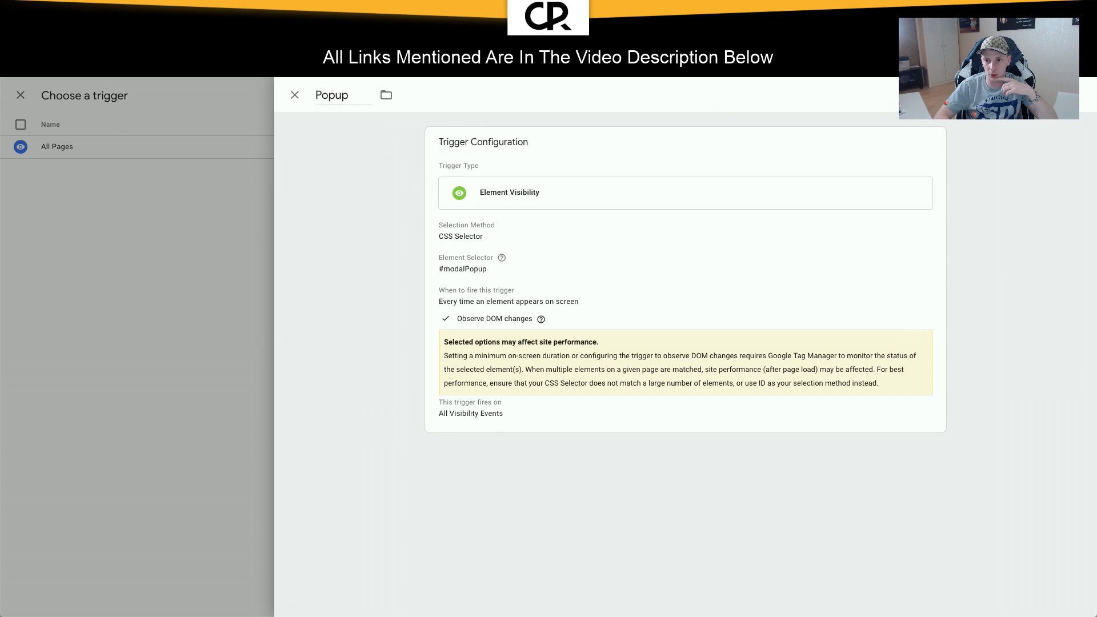
pyautogui.click(1042, 95)
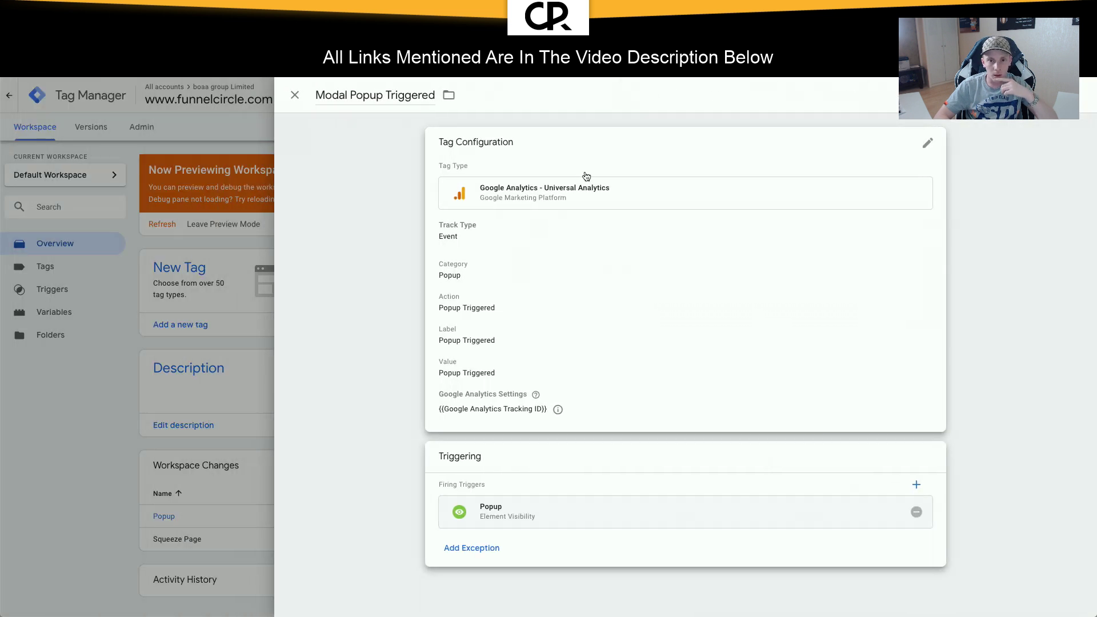
pyautogui.click(448, 96)
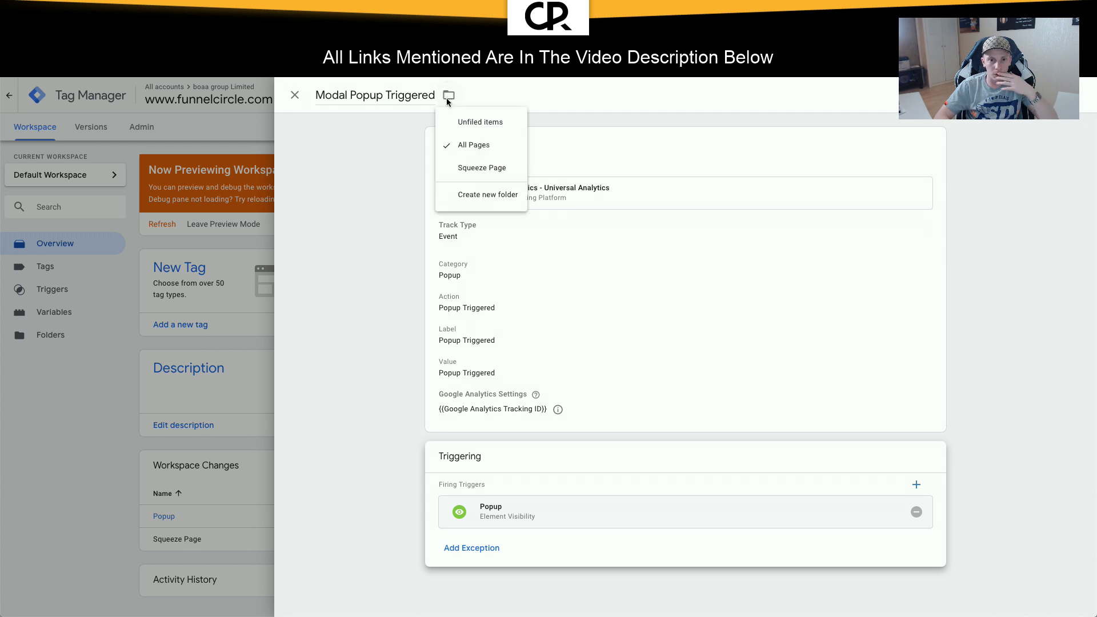
pyautogui.click(460, 145)
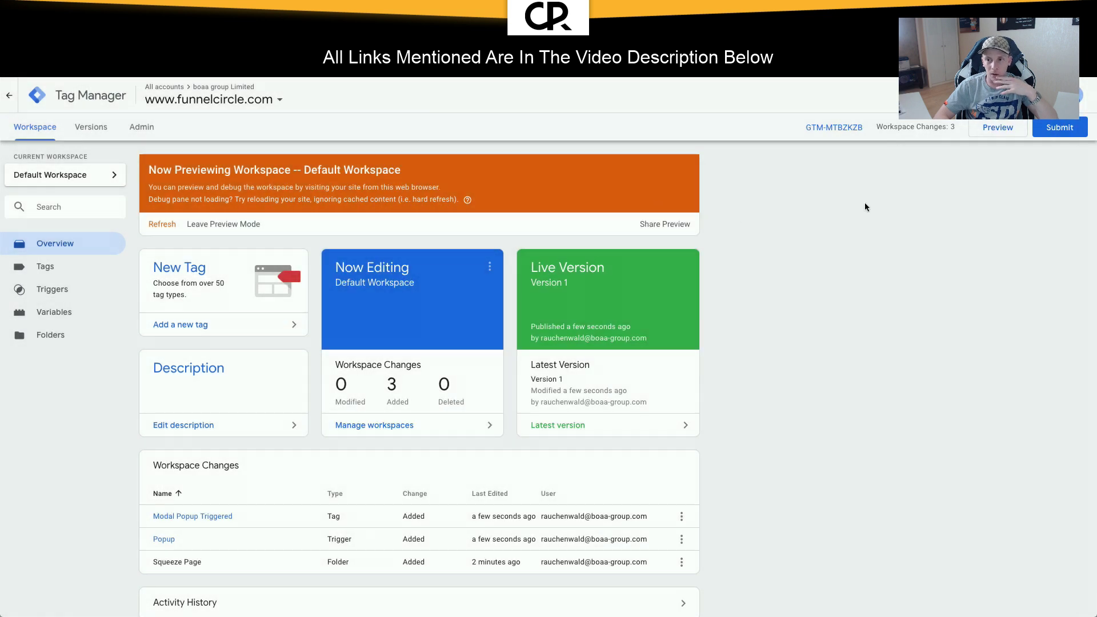
# Step: Refresh the preview, close DevTools, submit the opt-in form, and trigger the exit popup
pyautogui.click(1005, 127)
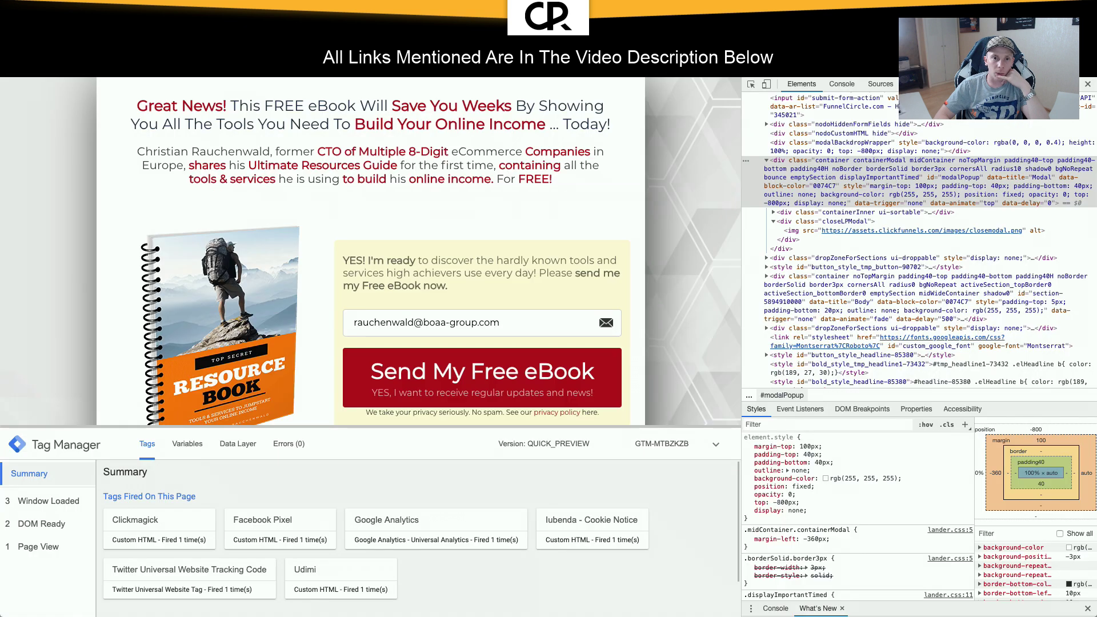
pyautogui.click(1088, 84)
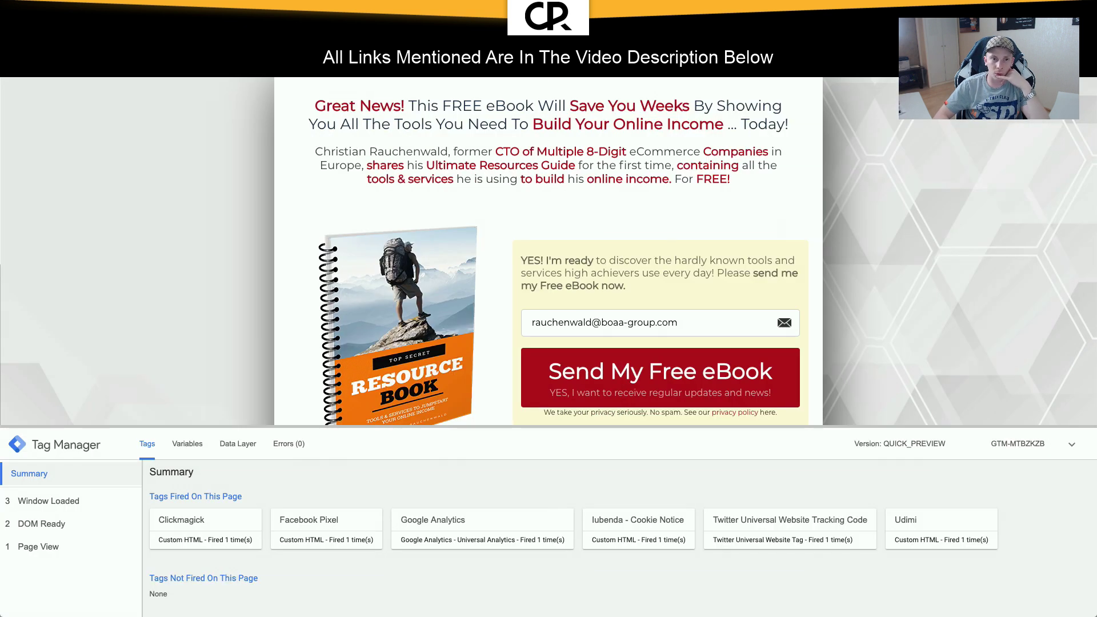
pyautogui.click(547, 386)
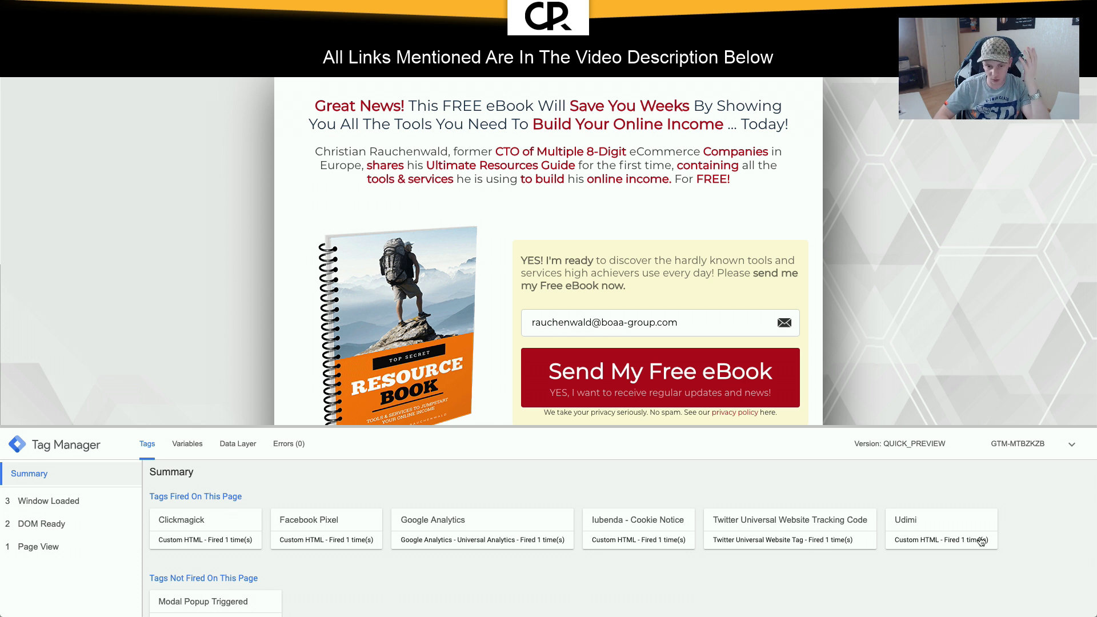
pyautogui.scroll(-1, 445, 569)
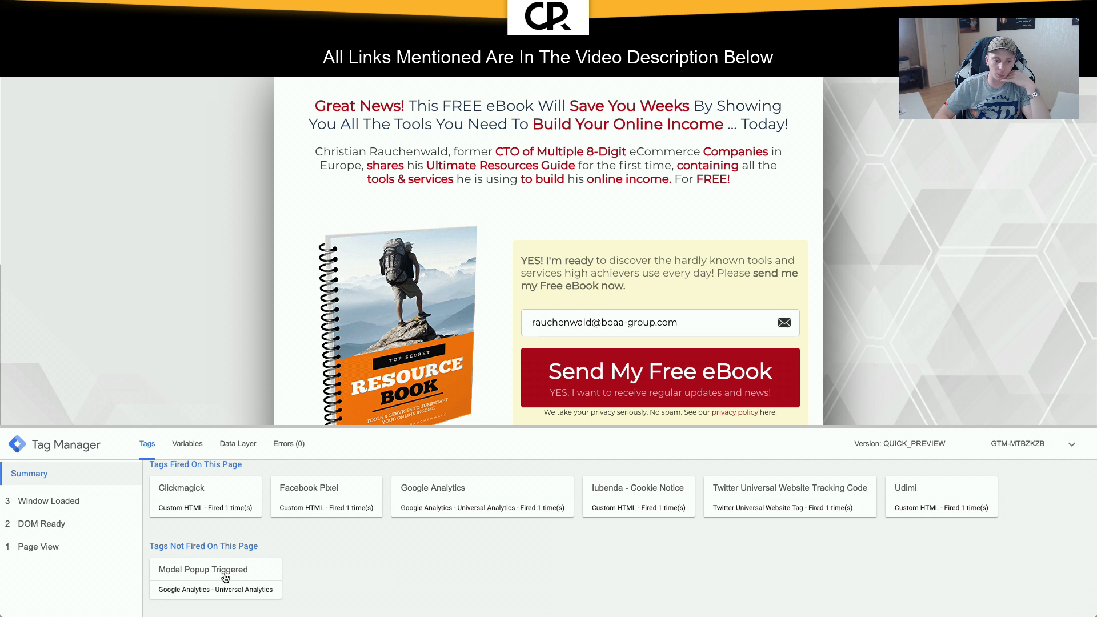
pyautogui.moveTo(502, 74)
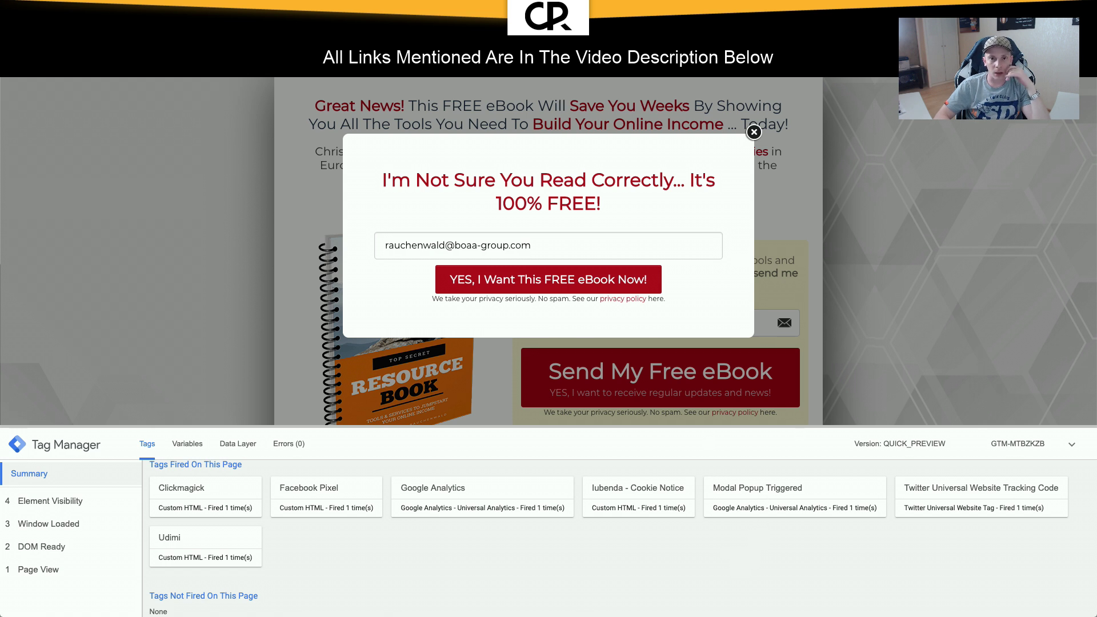
# Step: Check for Popup Triggered in the Analytics real-time Events report and collapse the debug pane
pyautogui.hotkey('ctrl', 'Tab')
pyautogui.click(60, 306)
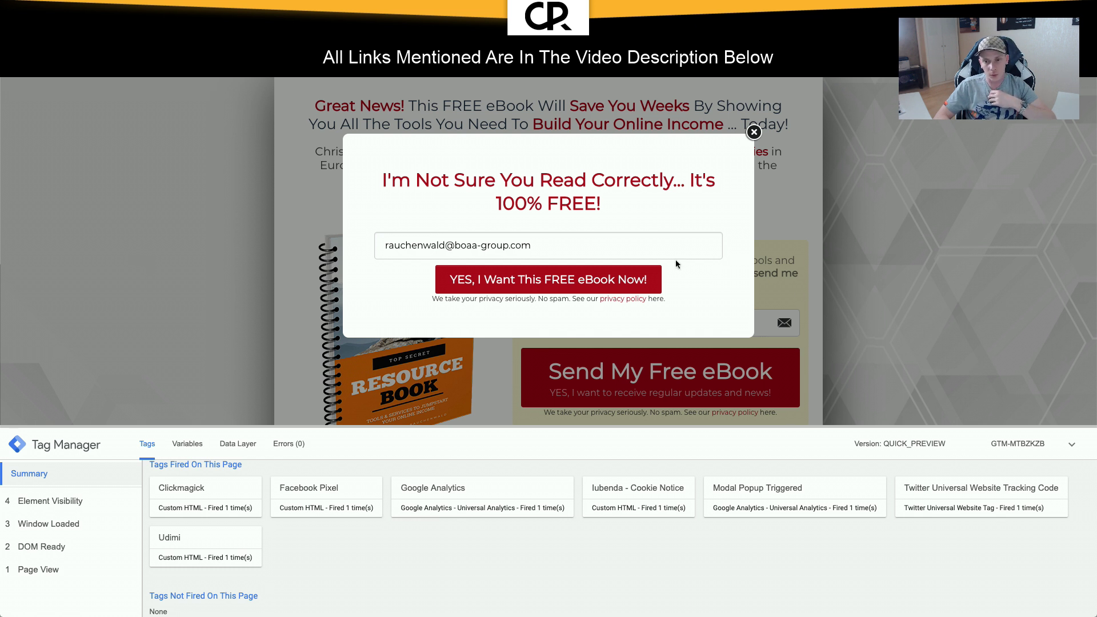
pyautogui.click(1070, 444)
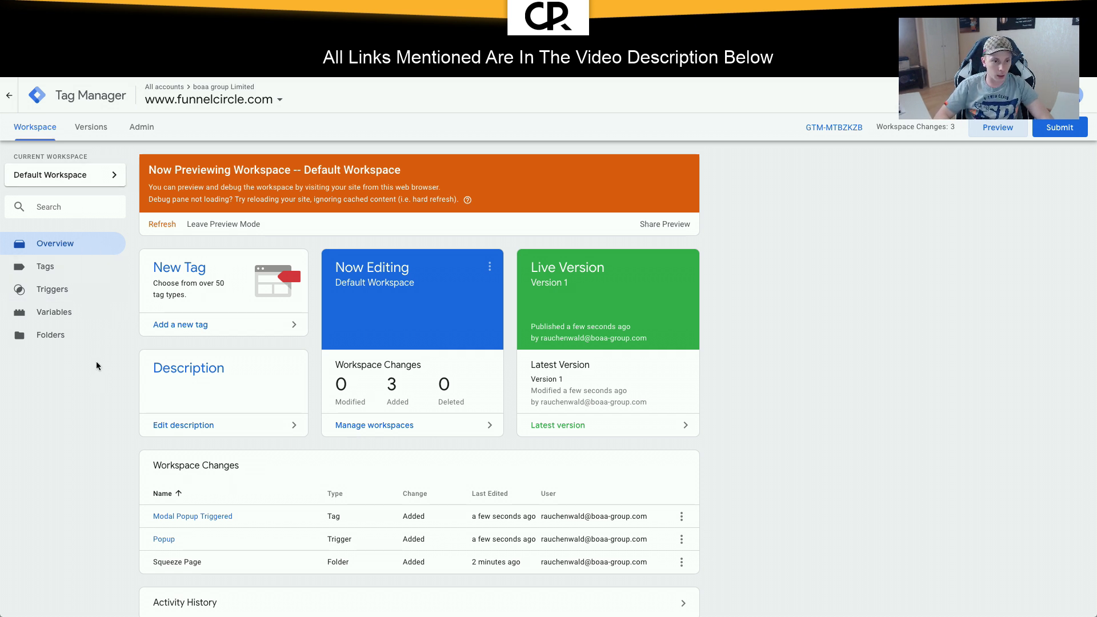
# Step: Create a new Universal Analytics tag named Scroll Depth with track type Event
pyautogui.click(50, 269)
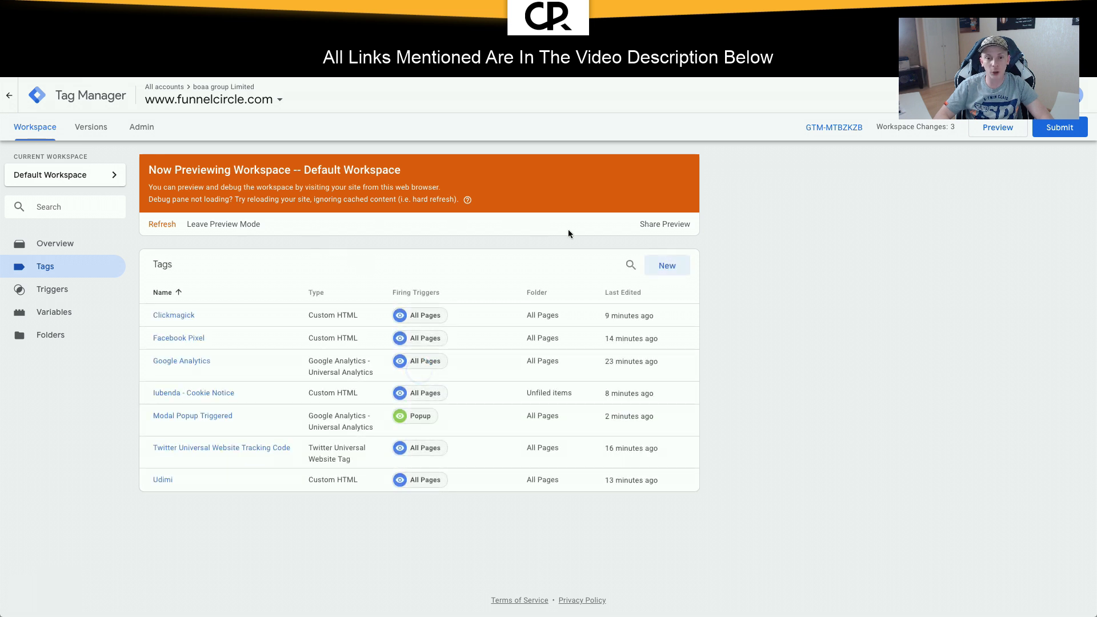
pyautogui.click(667, 266)
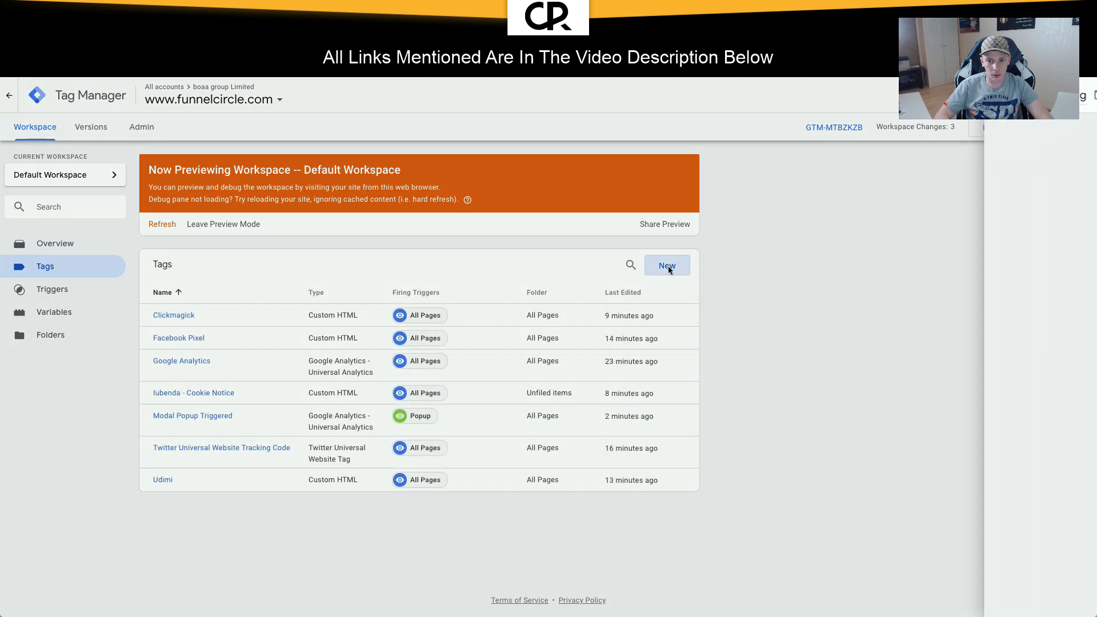
pyautogui.click(361, 95)
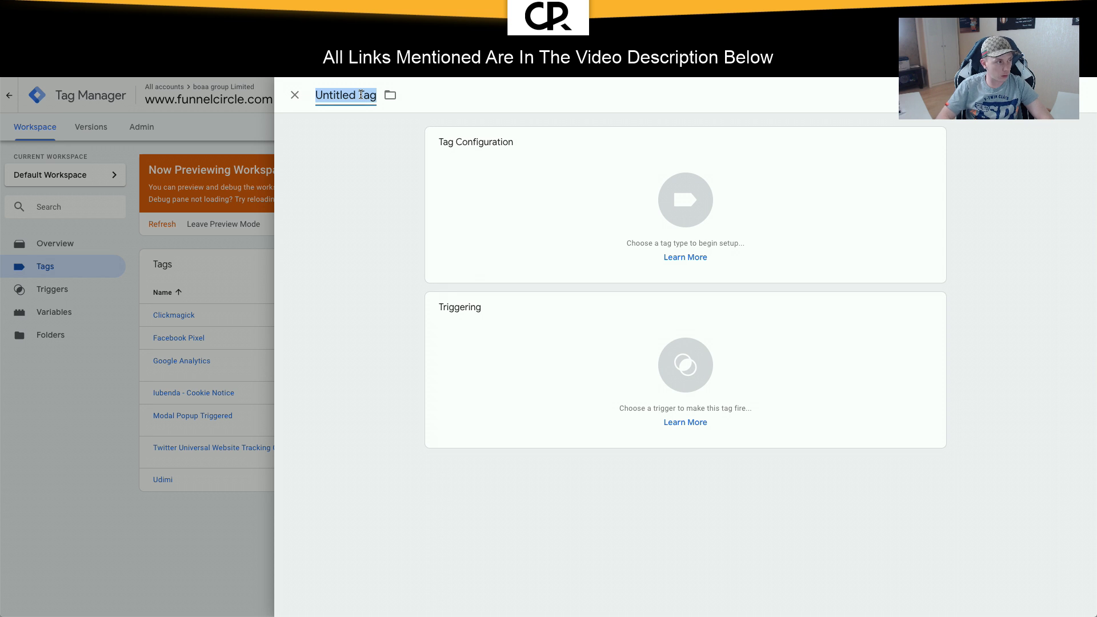
pyautogui.write('Scroll Depth')
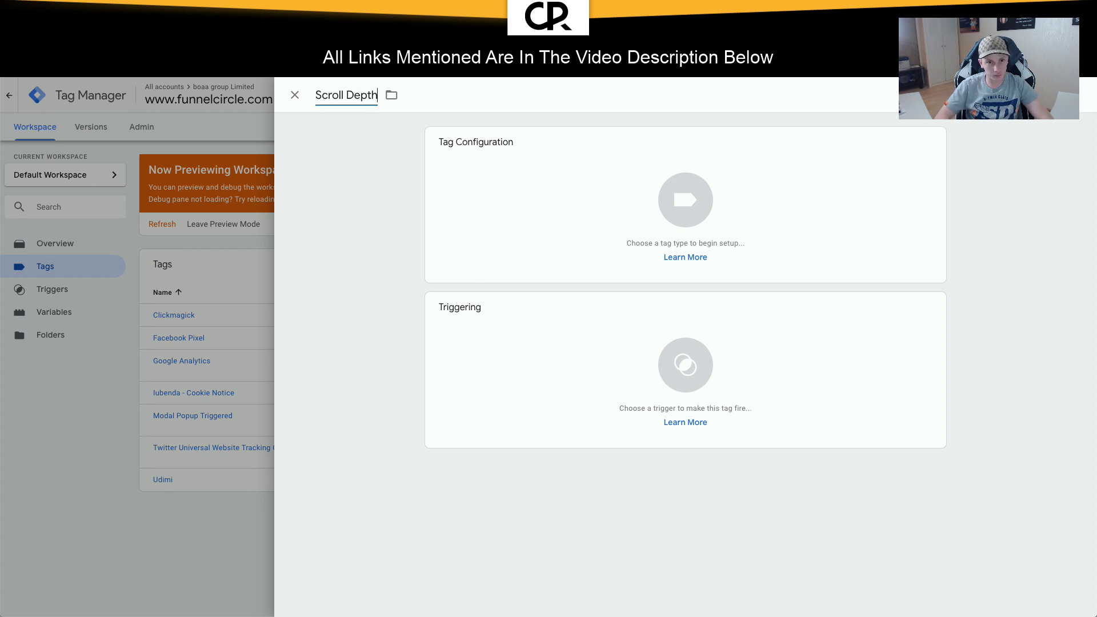
pyautogui.click(396, 95)
pyautogui.click(425, 128)
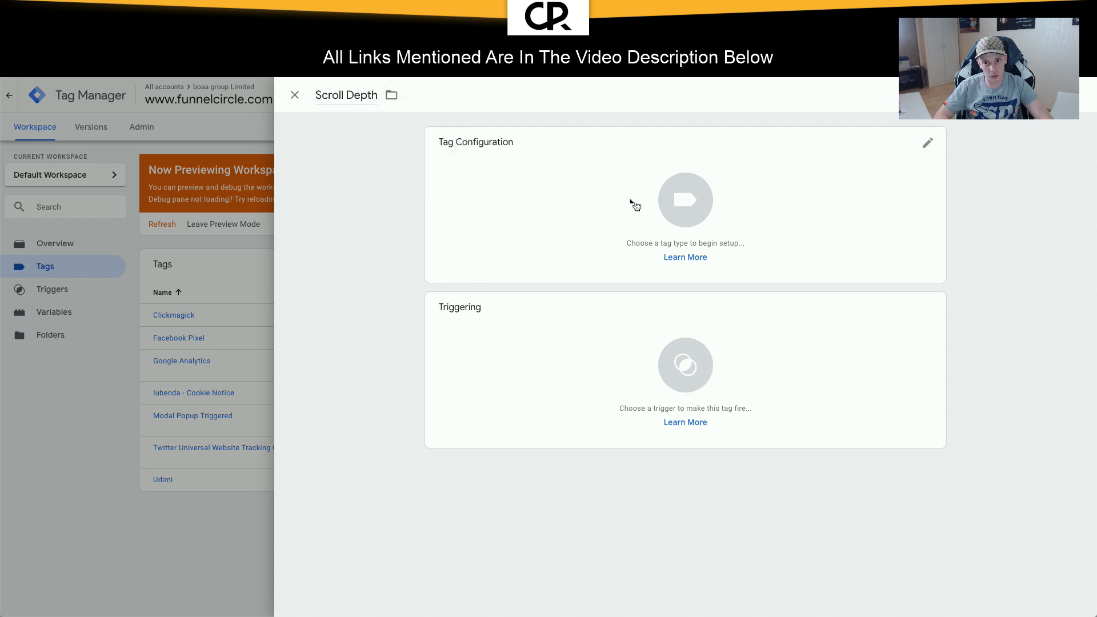
pyautogui.click(662, 213)
pyautogui.click(854, 161)
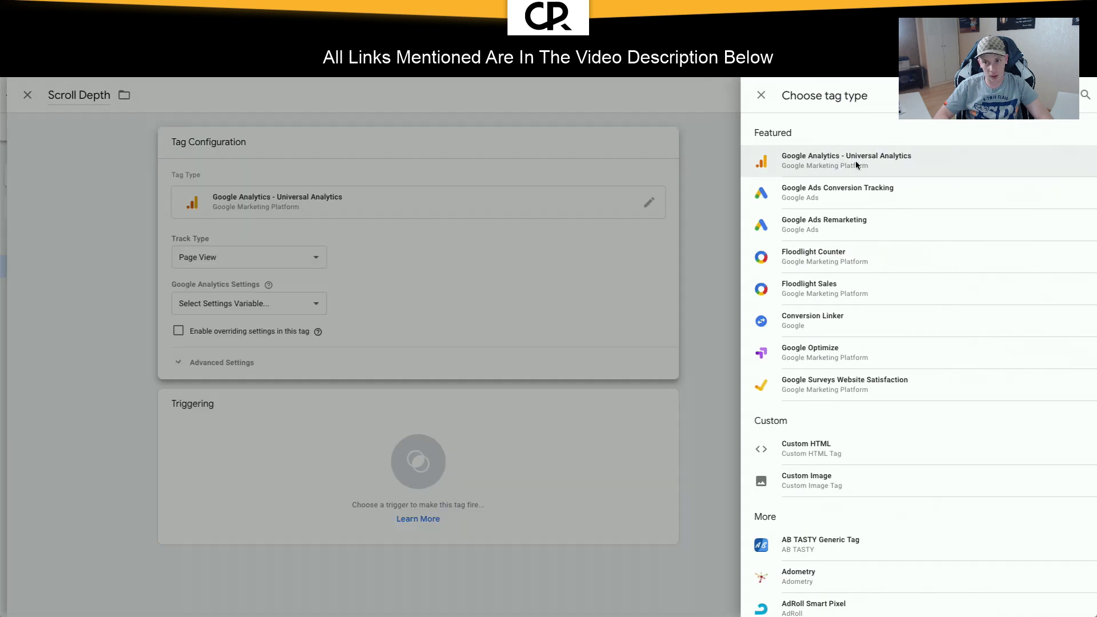
pyautogui.click(573, 259)
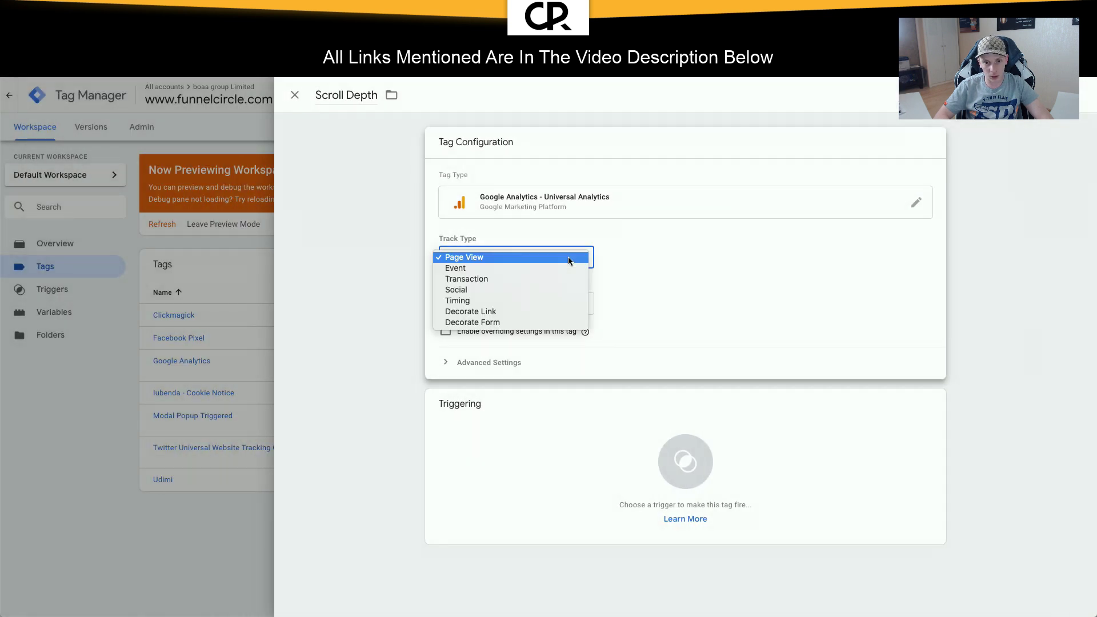
pyautogui.click(526, 268)
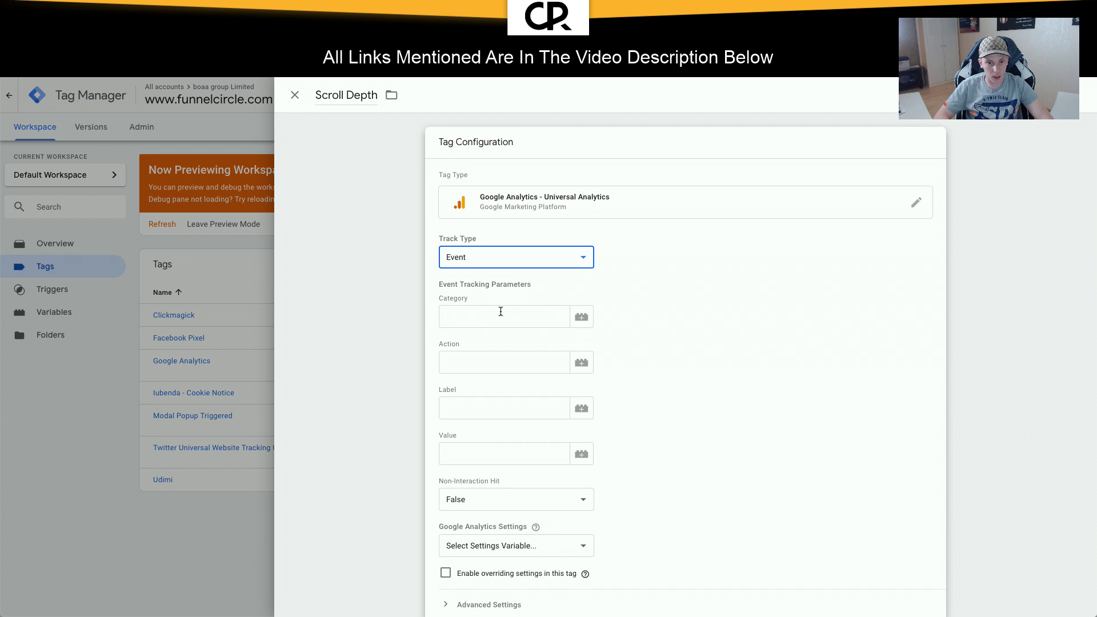
# Step: Set category Scroll Depth and paste 'Scroll Depth: {{Scroll Depth Threshold}}%' into Action, Label and Value
pyautogui.click(500, 311)
pyautogui.write('Scroll Depth')
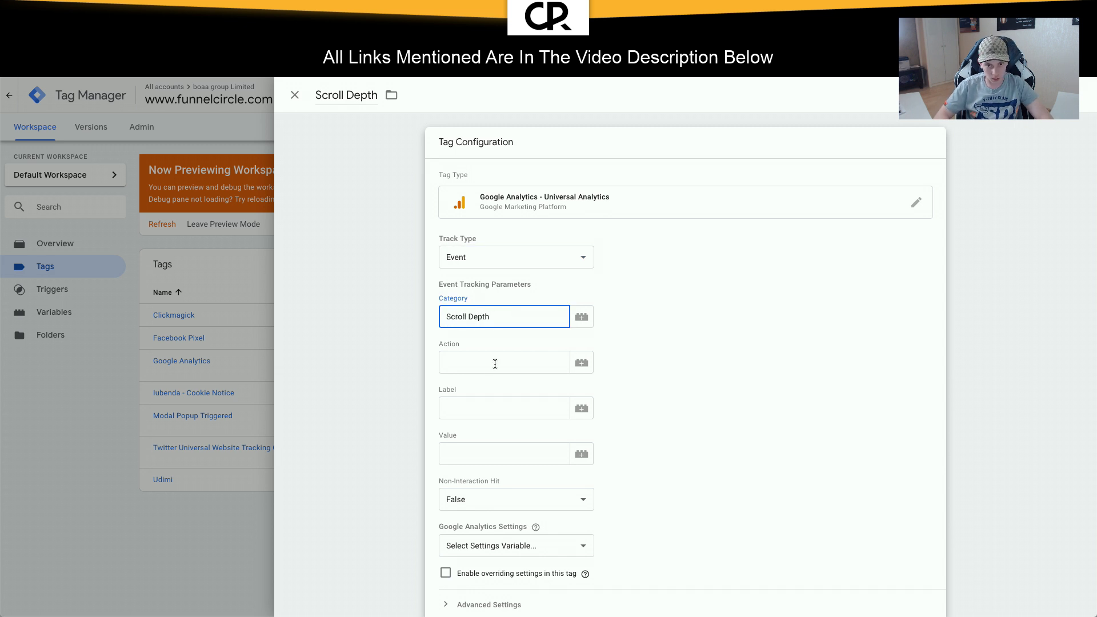
pyautogui.click(494, 363)
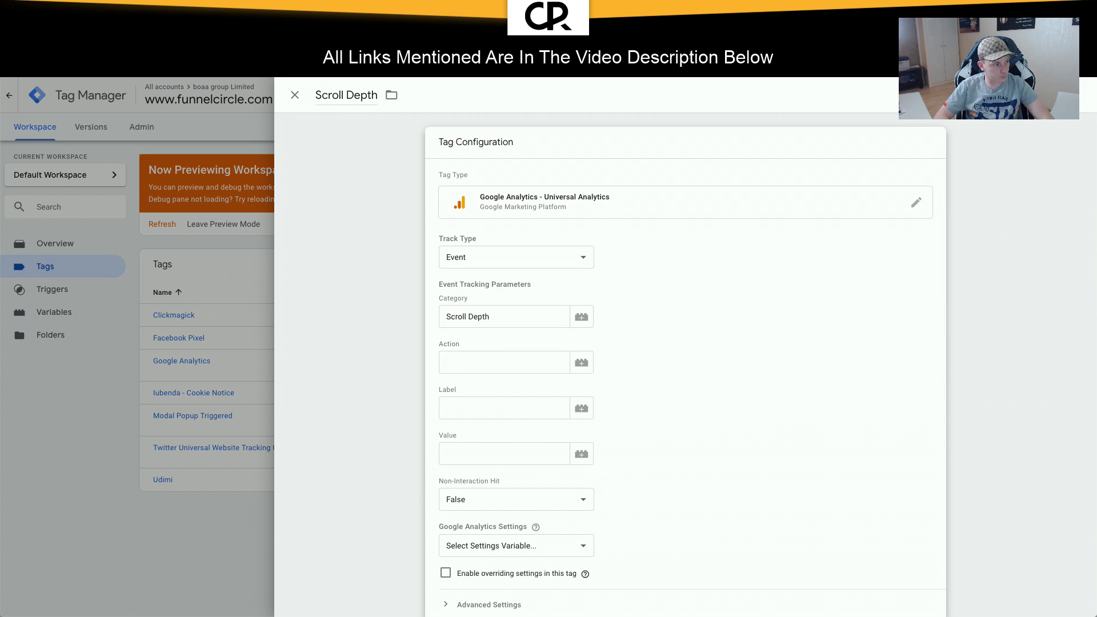
pyautogui.click(507, 361)
pyautogui.write('Scroll Depth: {{Scroll Depth Threshold}}%')
pyautogui.click(489, 409)
pyautogui.write('Scroll Depth: {{Scroll Depth Threshold}}%')
pyautogui.click(493, 456)
pyautogui.write('Scroll Depth: {{Scroll Depth Threshold}}%')
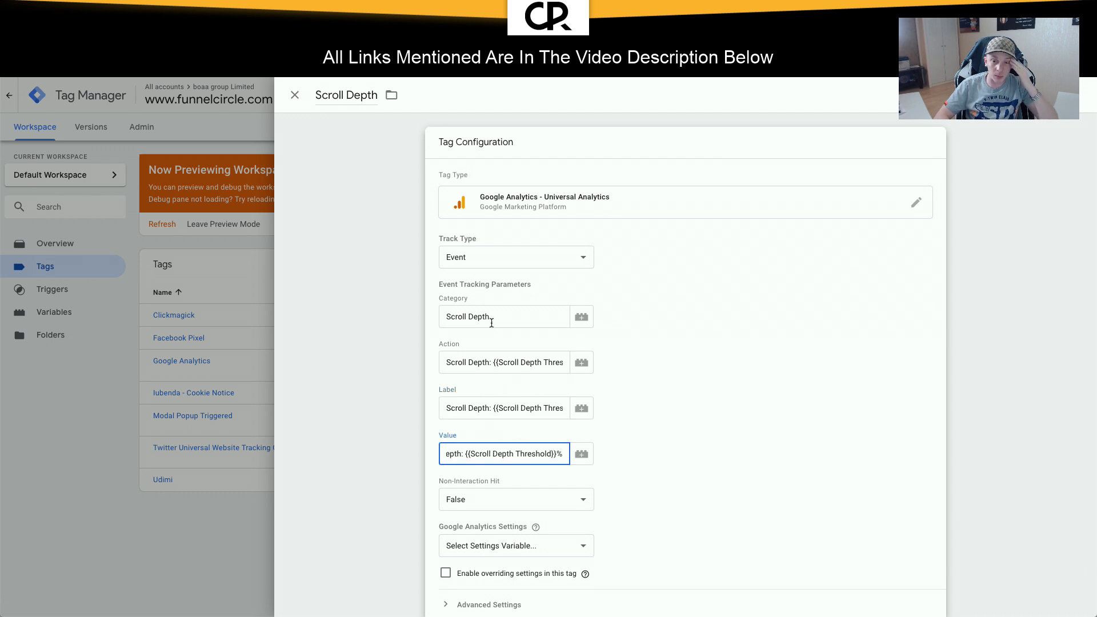
pyautogui.click(447, 360)
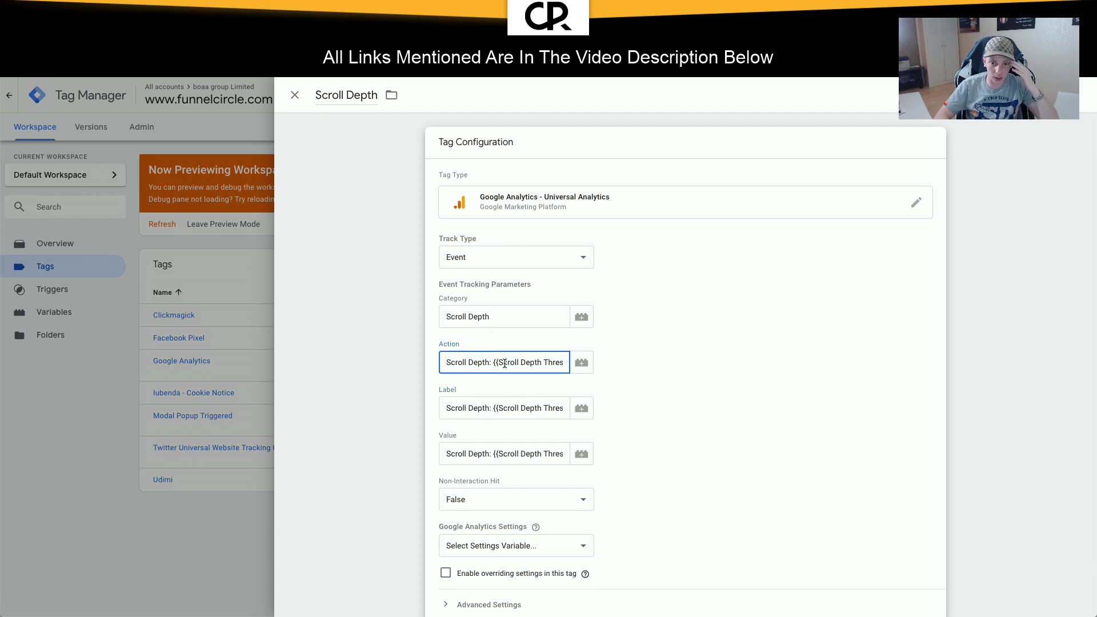
pyautogui.moveTo(493, 362); pyautogui.dragTo(584, 365)
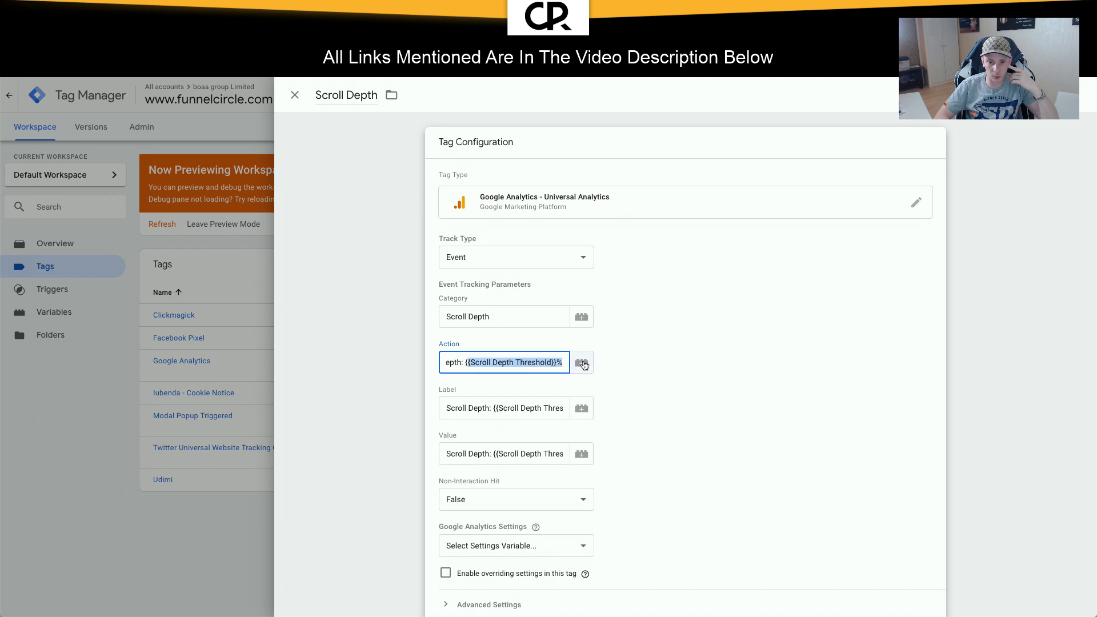
pyautogui.click(582, 363)
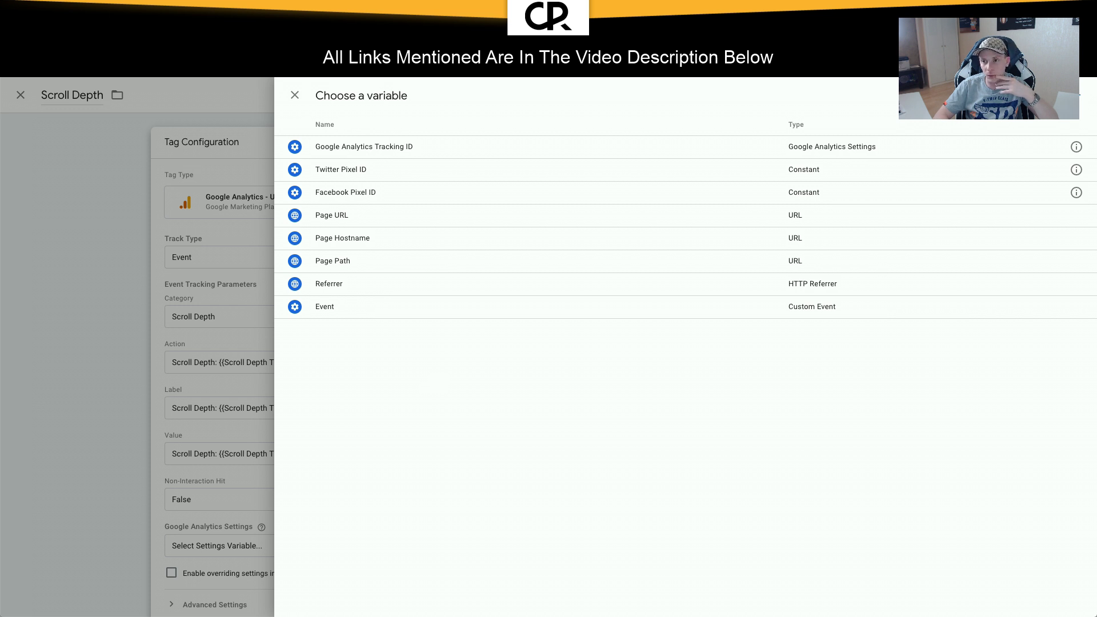
# Step: Enable the built-in Scroll Depth Threshold variable and insert it into the Action field
pyautogui.click(1081, 95)
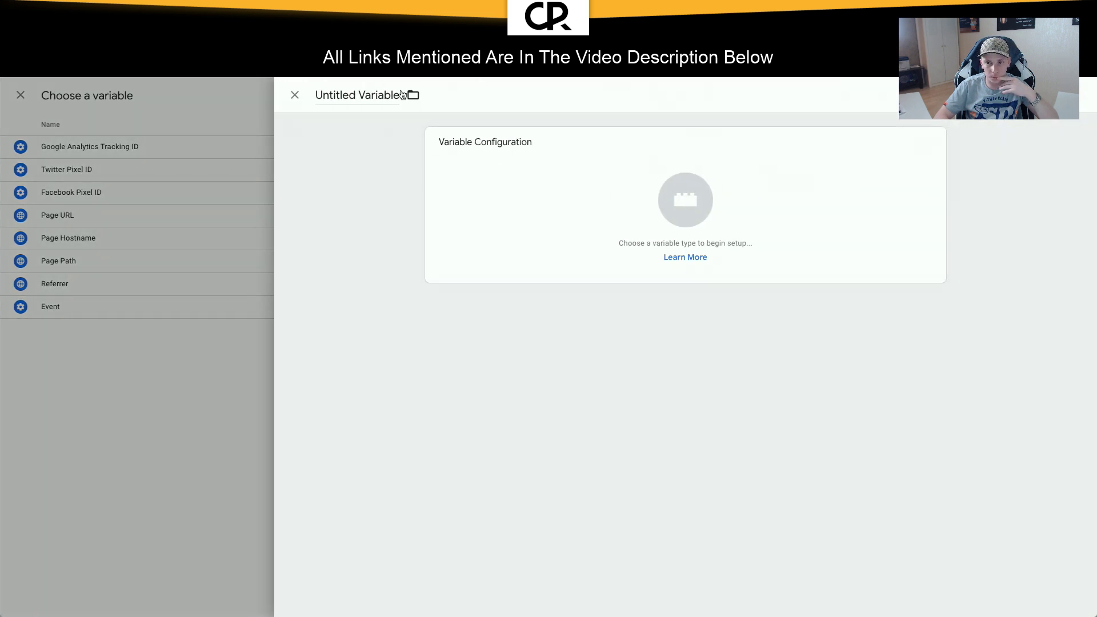
pyautogui.click(164, 365)
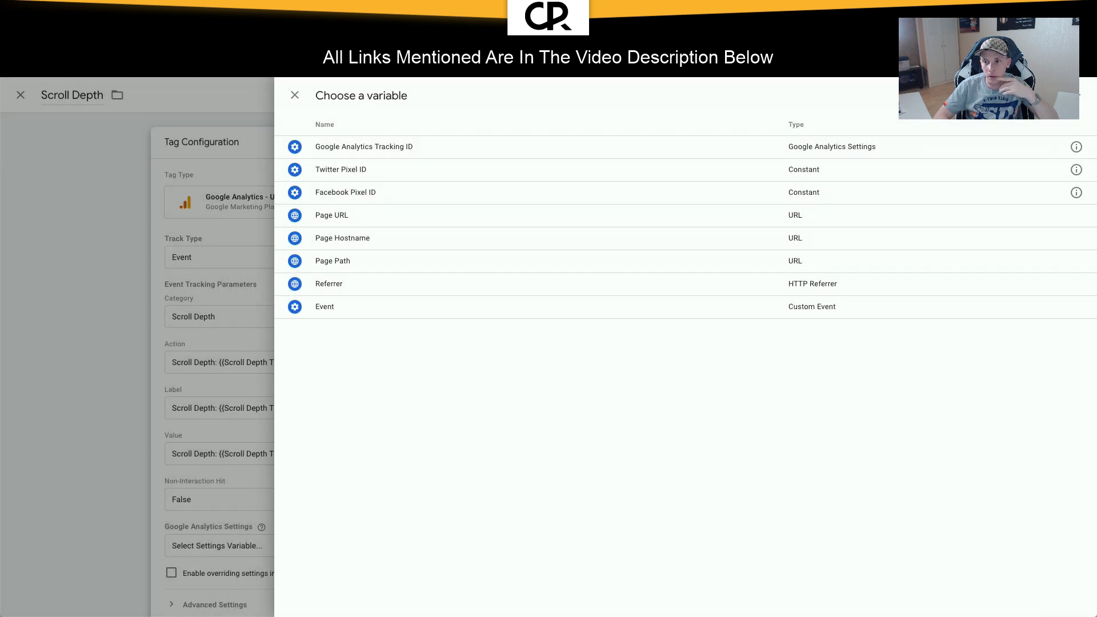
pyautogui.click(1056, 96)
pyautogui.write('scro')
pyautogui.press('super+a')
pyautogui.press('BackSpace')
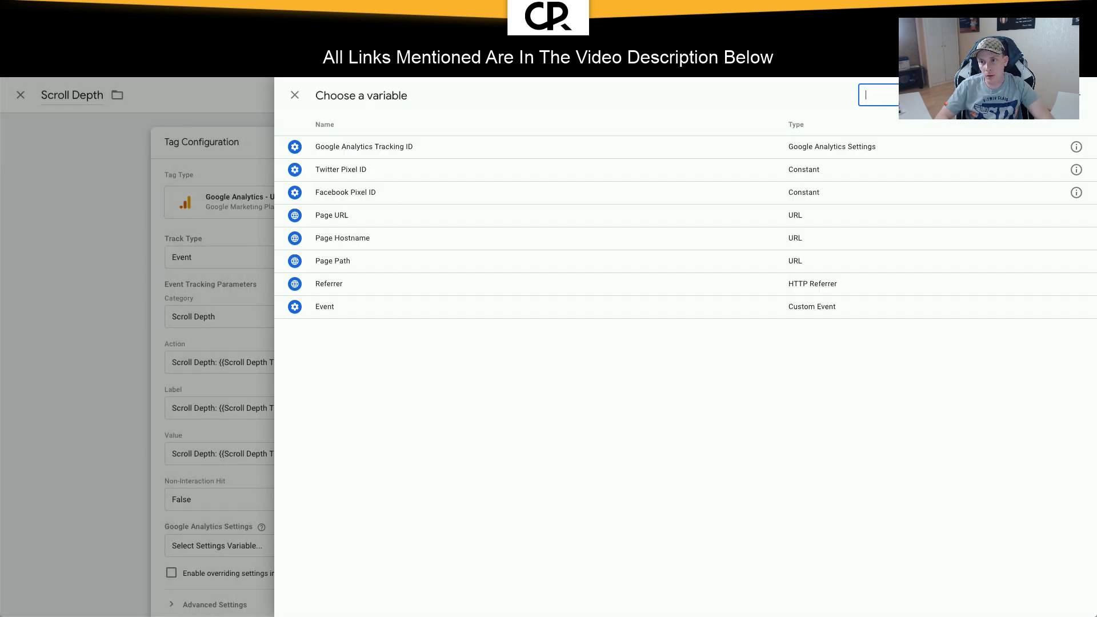
pyautogui.click(1037, 95)
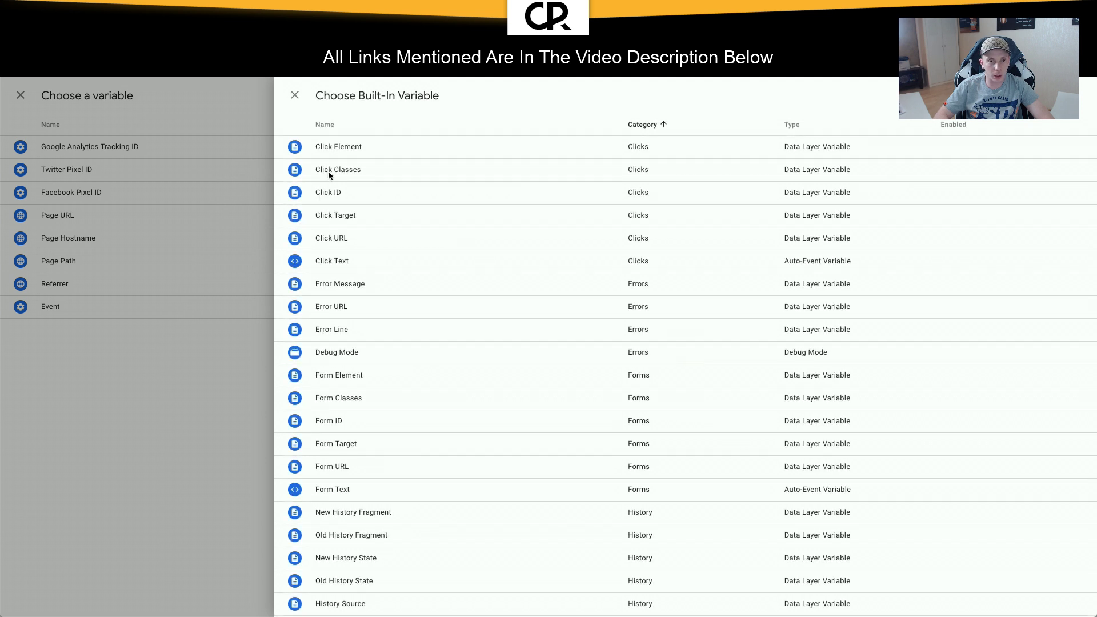
pyautogui.scroll(-8, 377, 523)
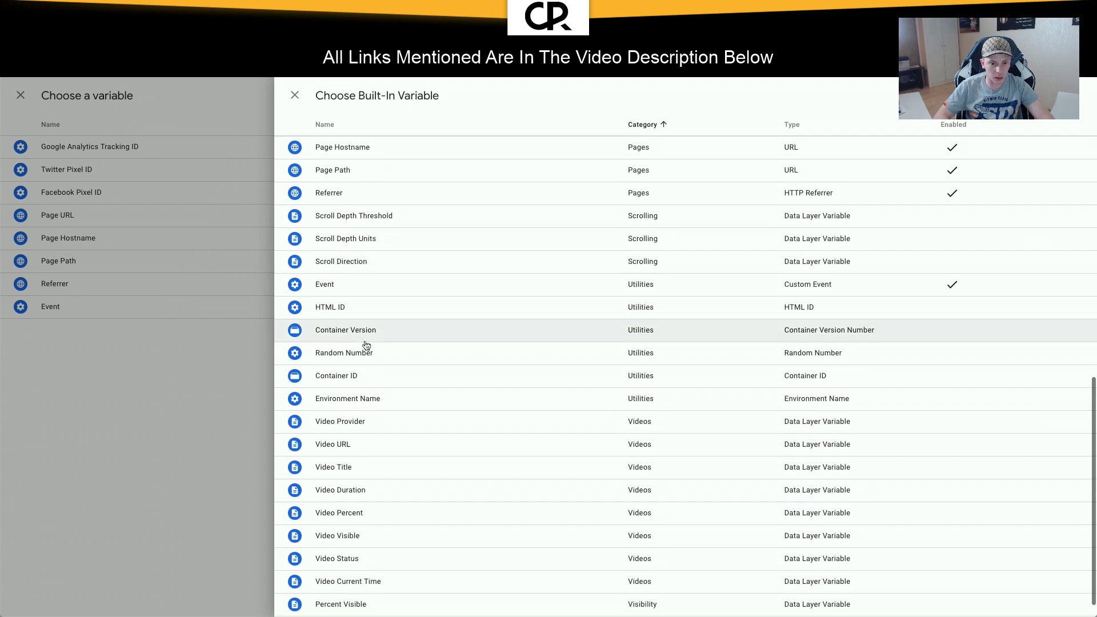
pyautogui.scroll(-1, 367, 343)
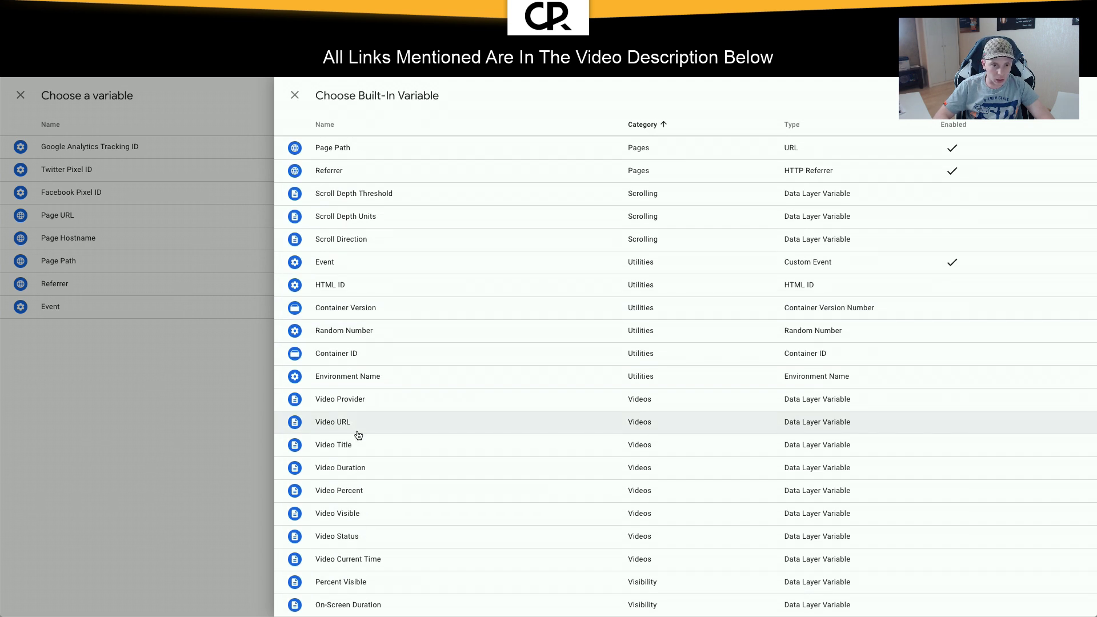
pyautogui.scroll(1, 354, 311)
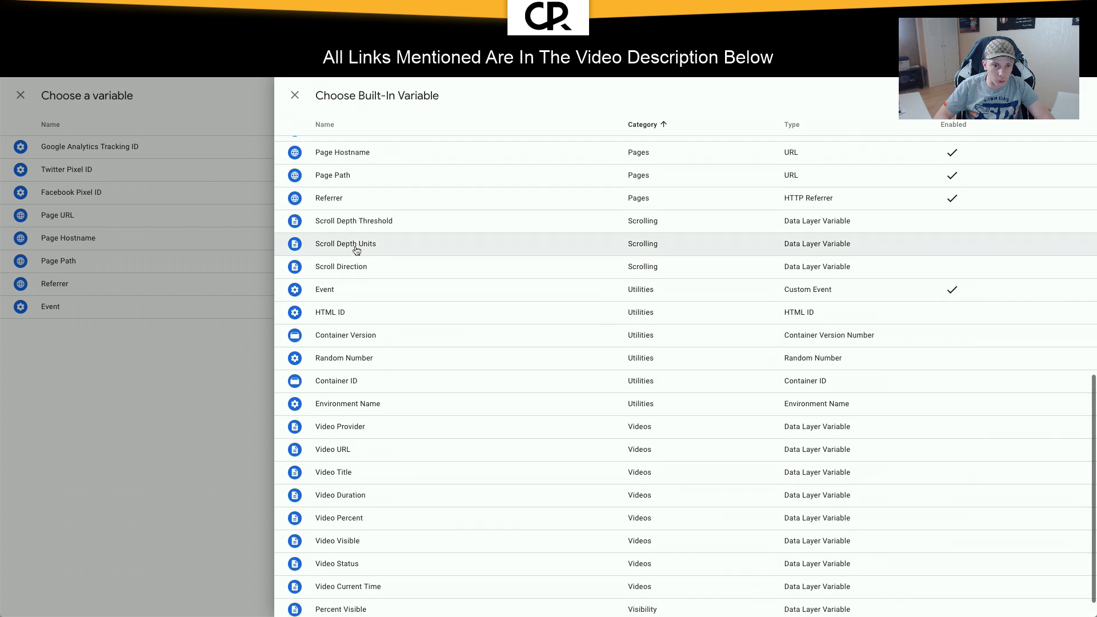
pyautogui.click(356, 228)
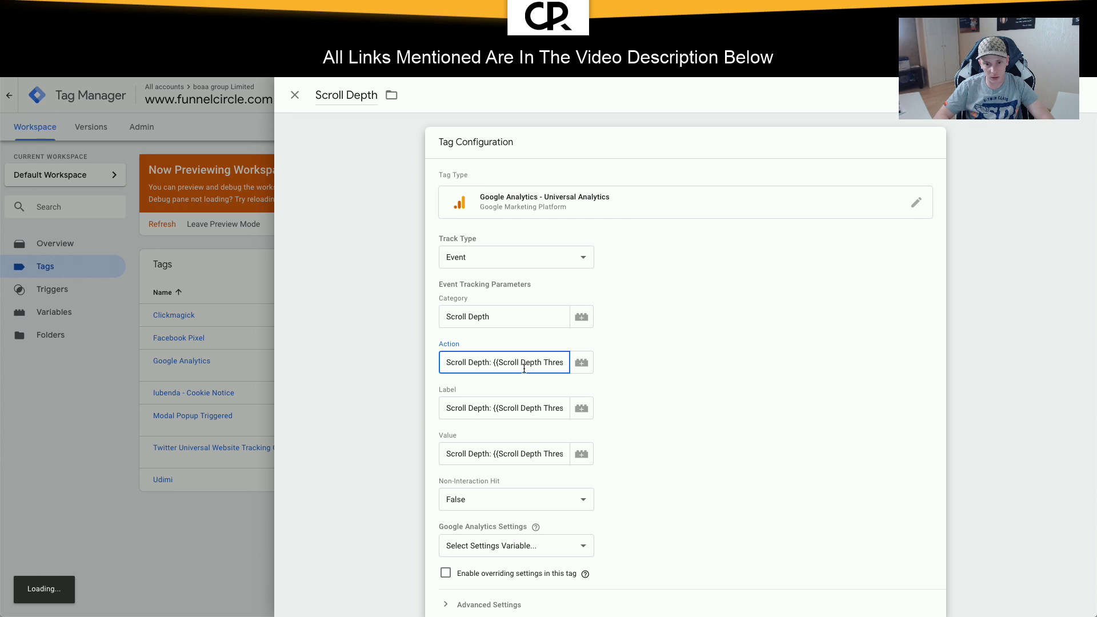
# Step: Delete the duplicate threshold variable from Action and choose {{Google Analytics Tracking ID}} settings
pyautogui.moveTo(514, 364); pyautogui.dragTo(580, 369)
pyautogui.click(521, 363)
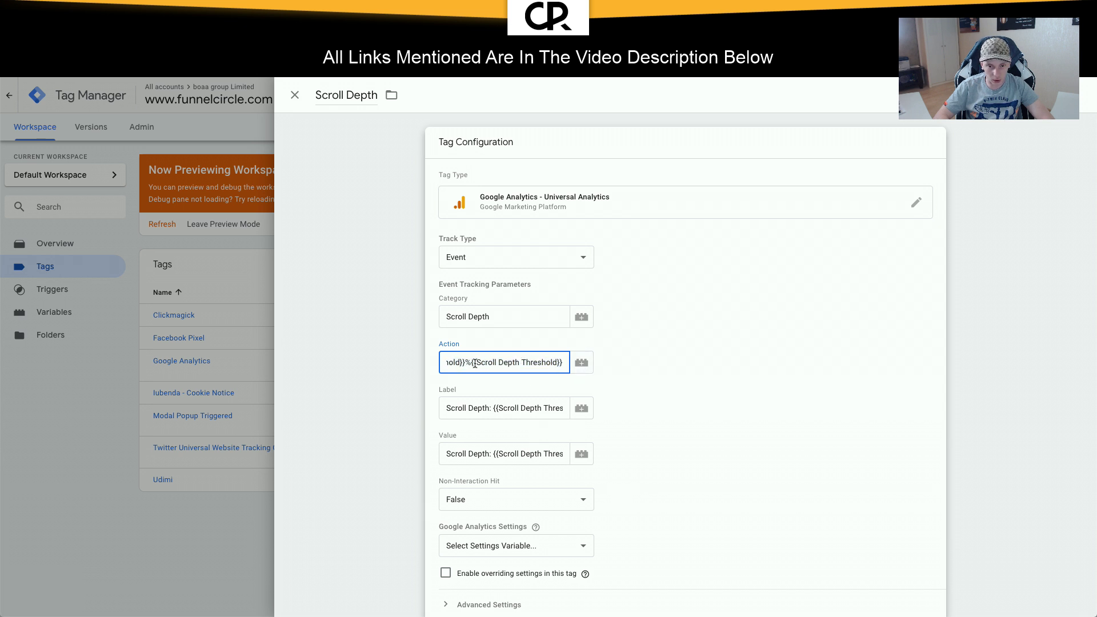
pyautogui.hotkey('shift', 'End')
pyautogui.press('BackSpace')
pyautogui.click(684, 363)
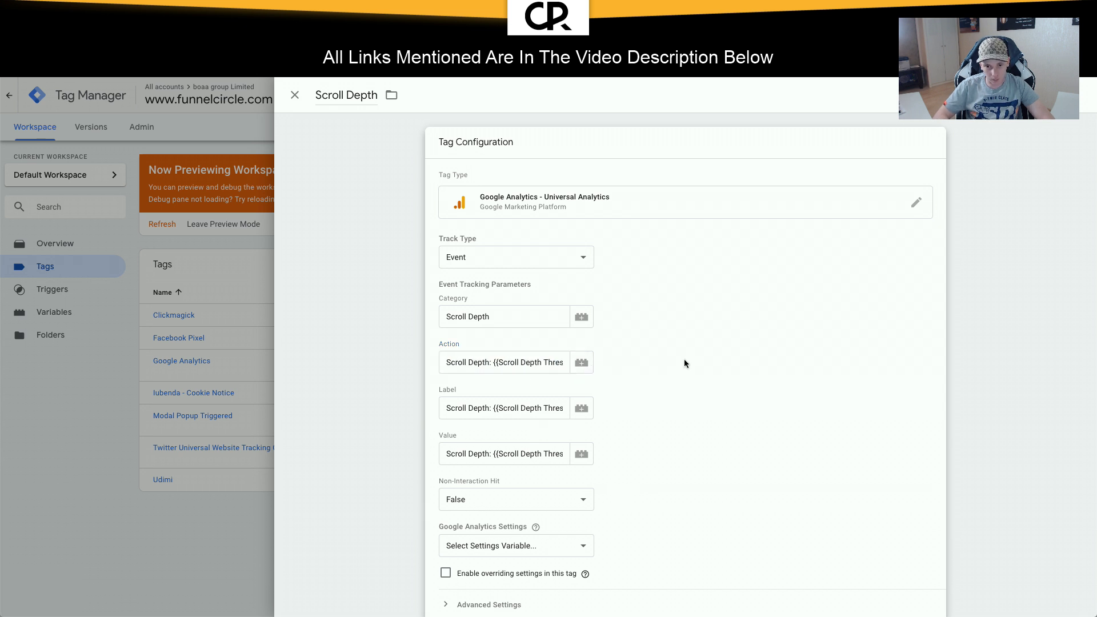
pyautogui.scroll(-3, 684, 358)
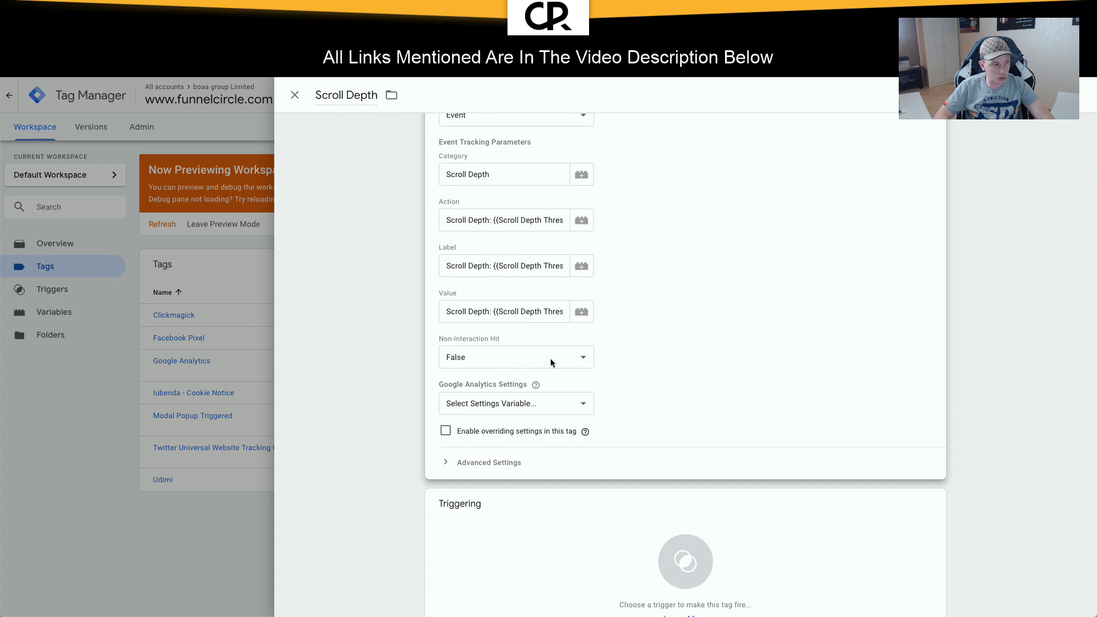
pyautogui.click(576, 403)
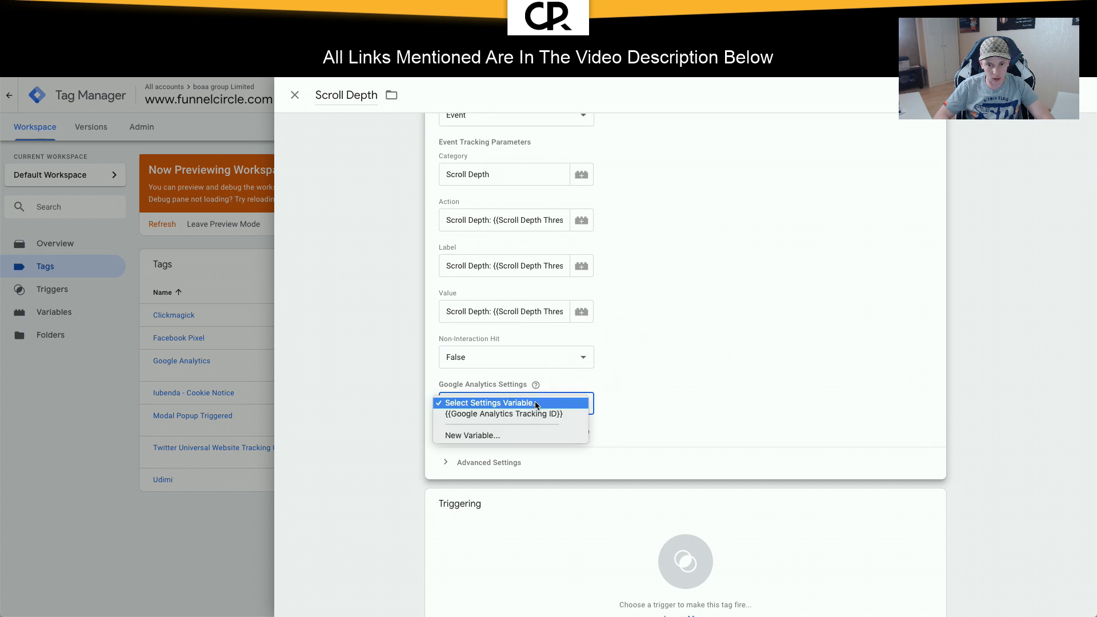
pyautogui.click(571, 414)
pyautogui.scroll(-1, 644, 420)
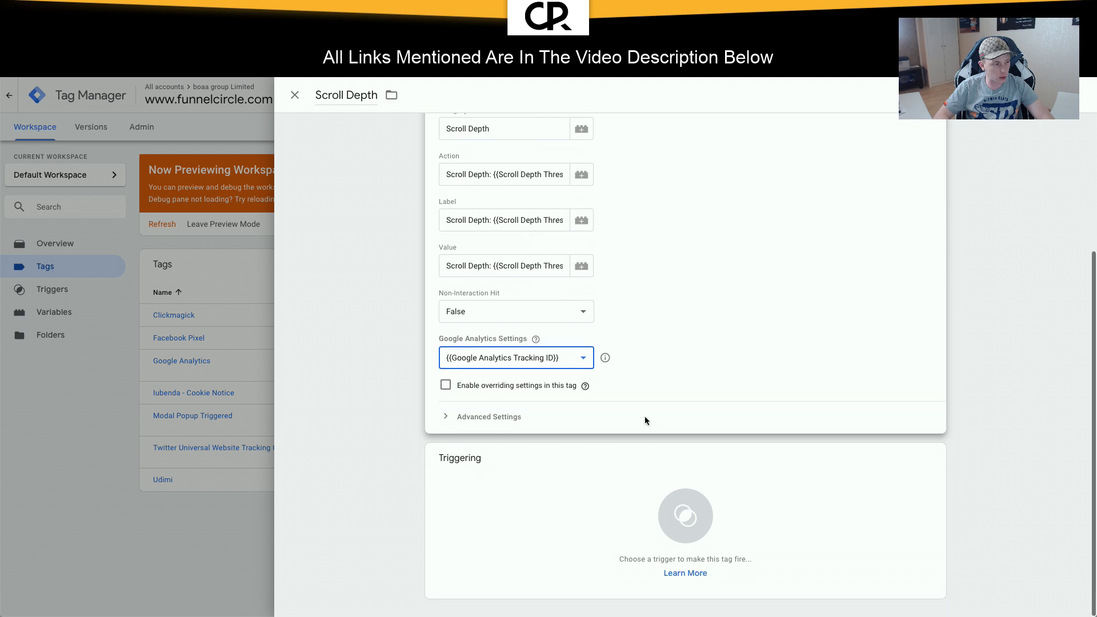
# Step: Save the Scroll Depth tag with an All Pages firing trigger
pyautogui.click(1049, 96)
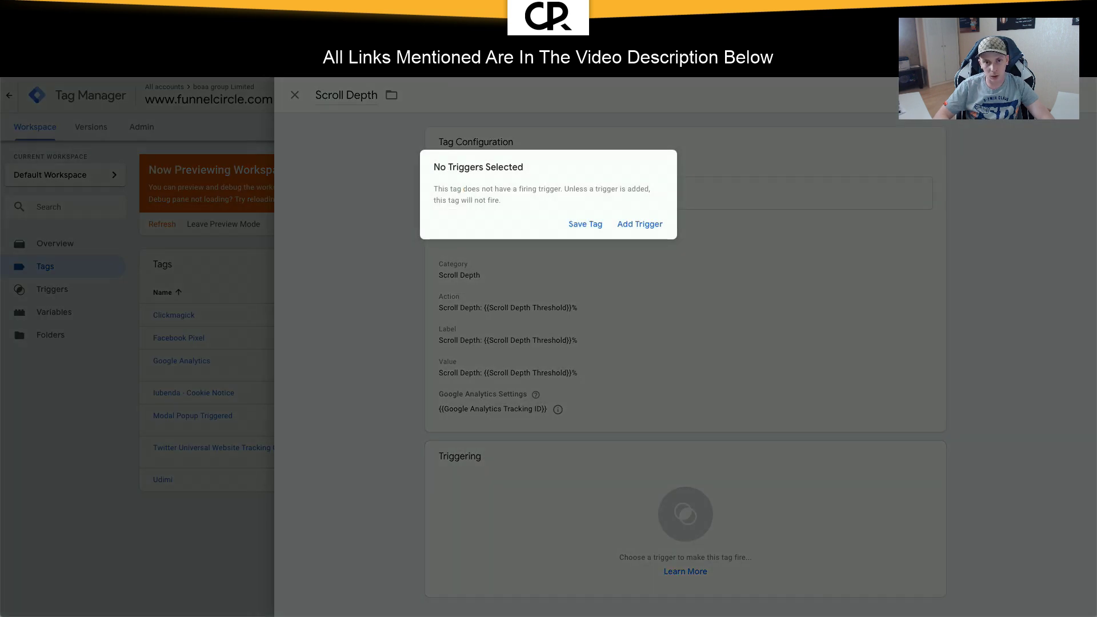
pyautogui.click(644, 227)
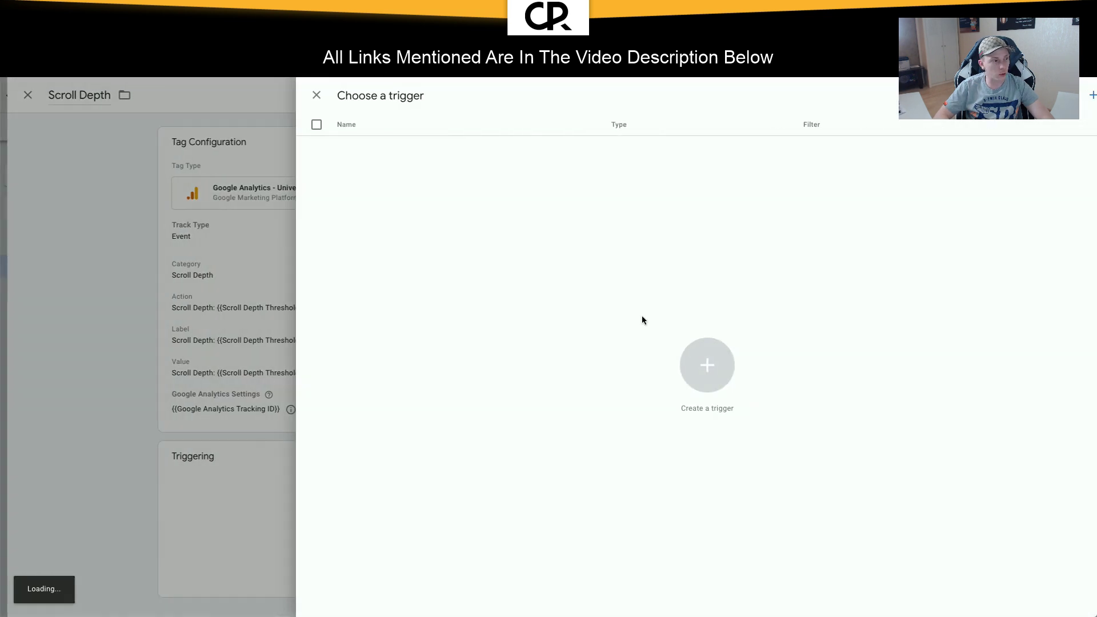
pyautogui.click(409, 170)
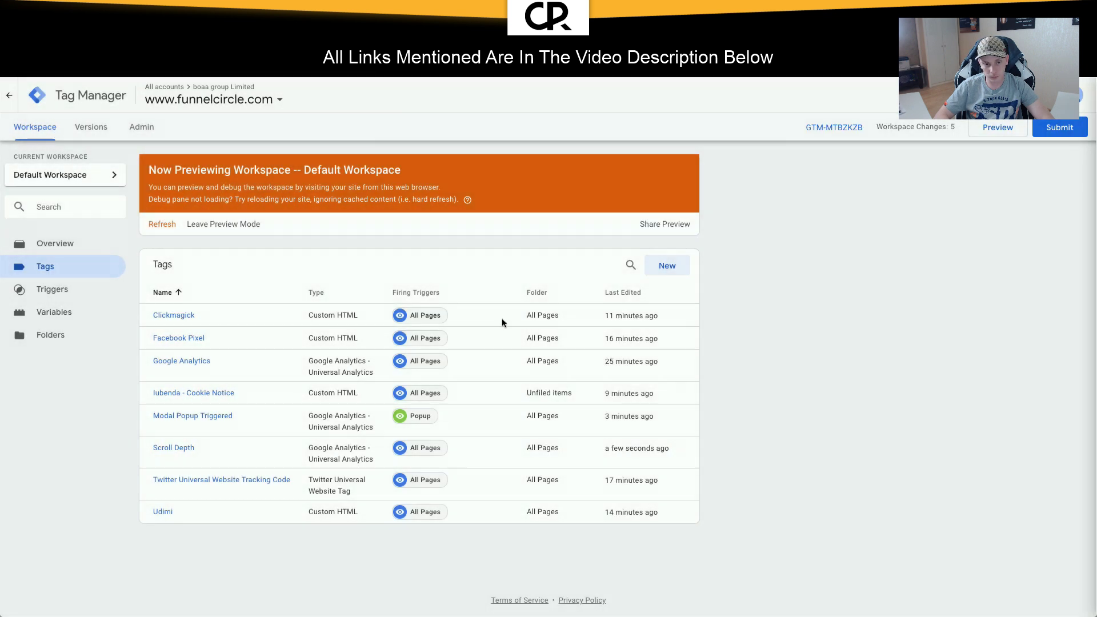
# Step: Refresh the preview and reload the eBook site tab to confirm the Scroll Depth tag fires
pyautogui.click(996, 127)
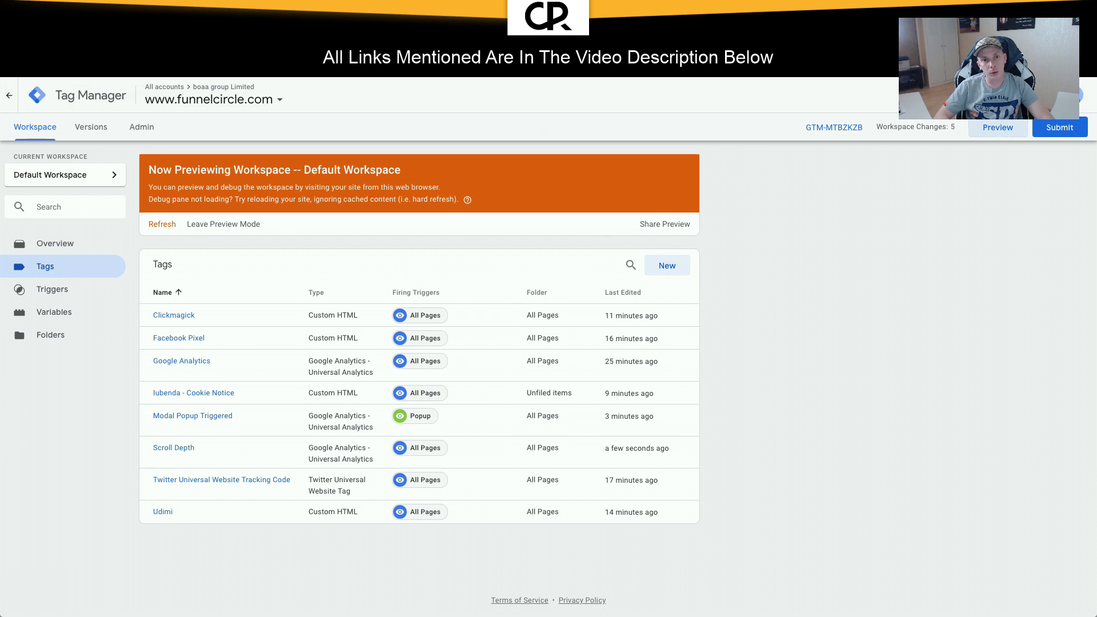
pyautogui.hotkey('ctrl', 'Tab')
pyautogui.press('super+r')
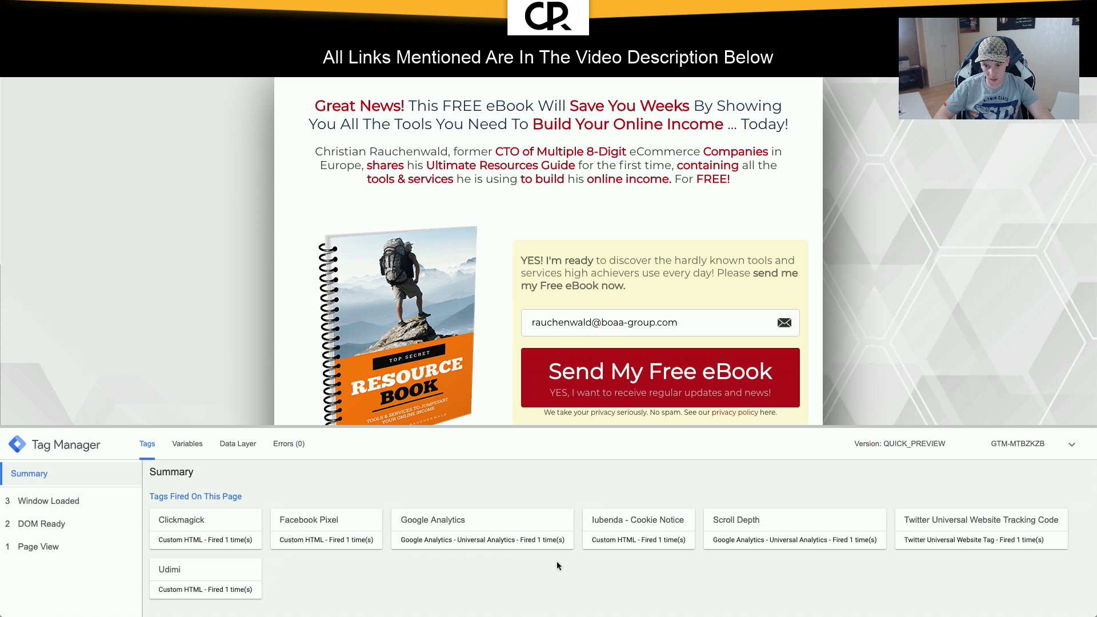
pyautogui.scroll(-5, 442, 189)
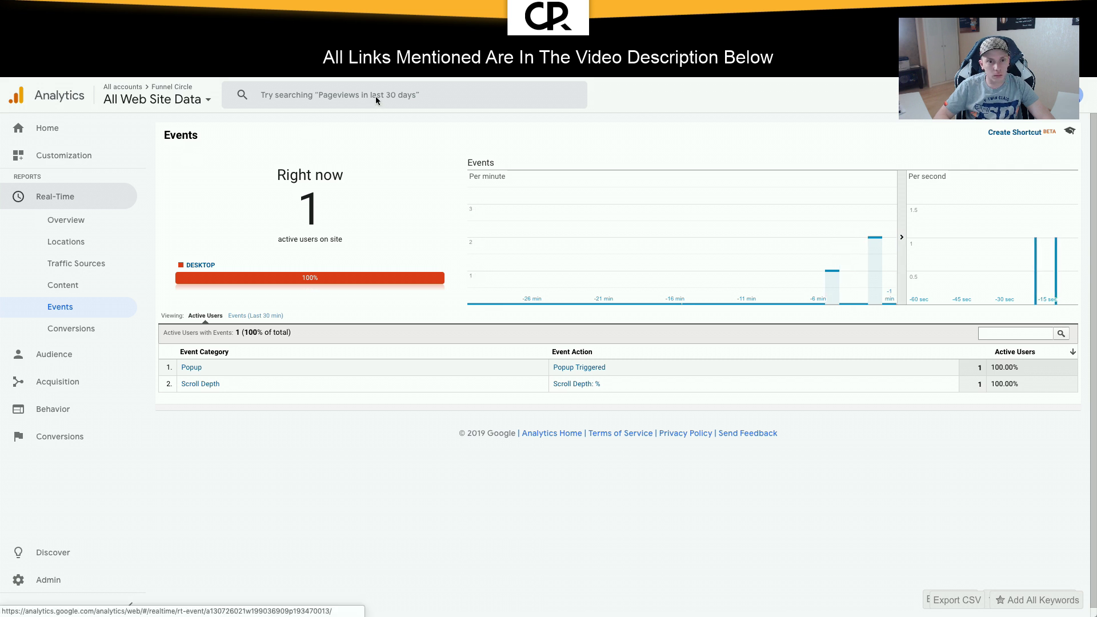
# Step: Return from Analytics' Real-Time events to the Tag Manager tags list
pyautogui.click(223, 24)
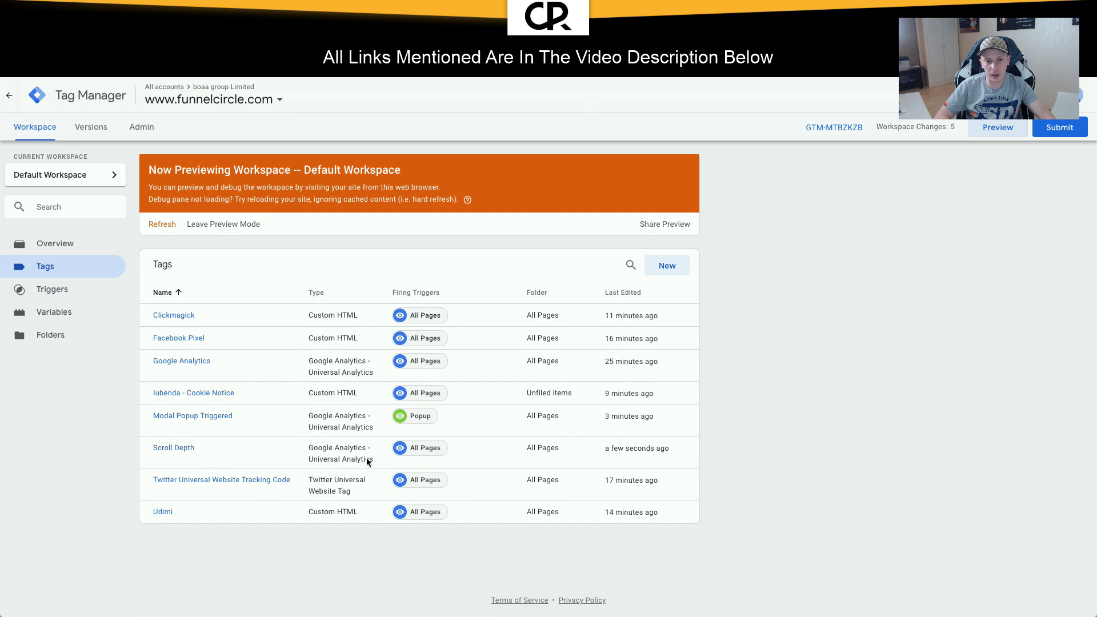
# Step: In the Scroll Depth tag, reinsert {{Scroll Depth Threshold}} into Action and drop the percent sign
pyautogui.click(178, 449)
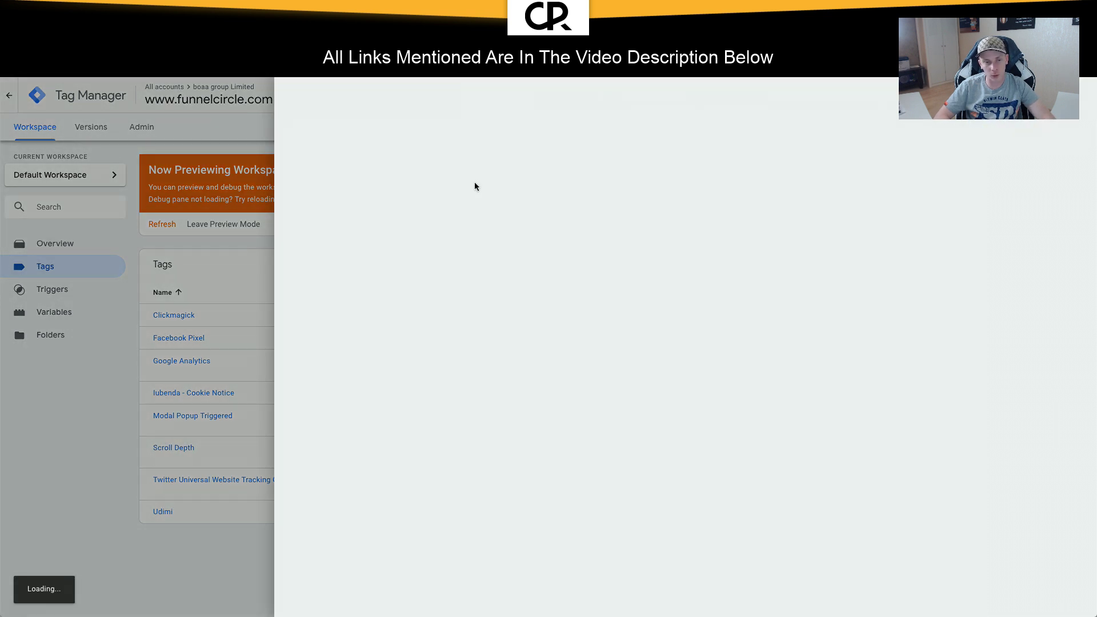
pyautogui.scroll(-1, 512, 339)
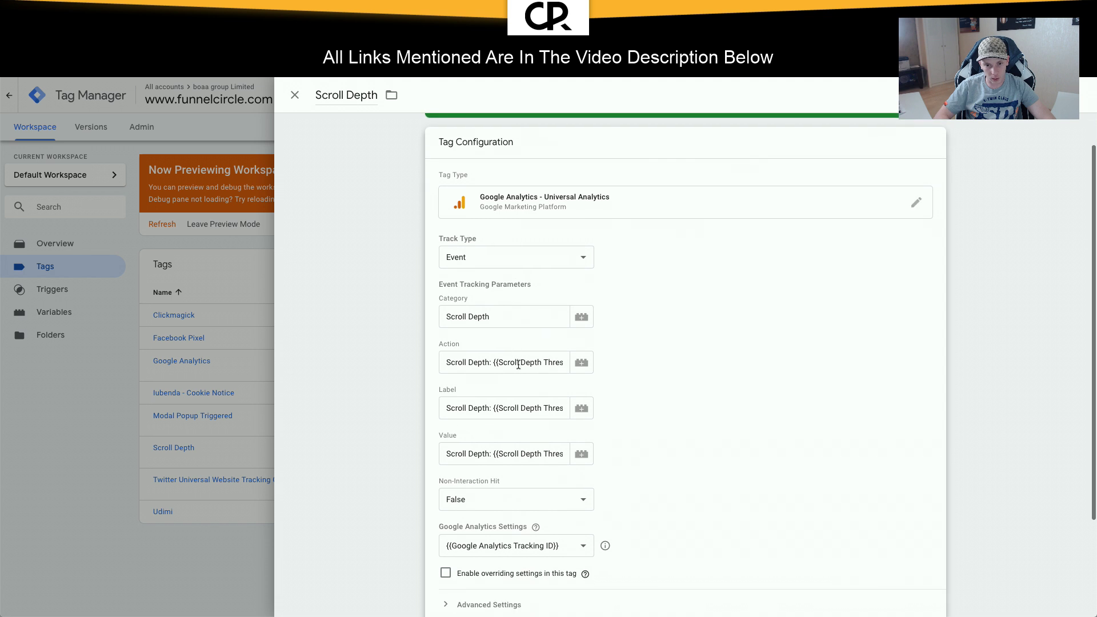
pyautogui.click(505, 364)
pyautogui.moveTo(493, 363); pyautogui.dragTo(557, 366)
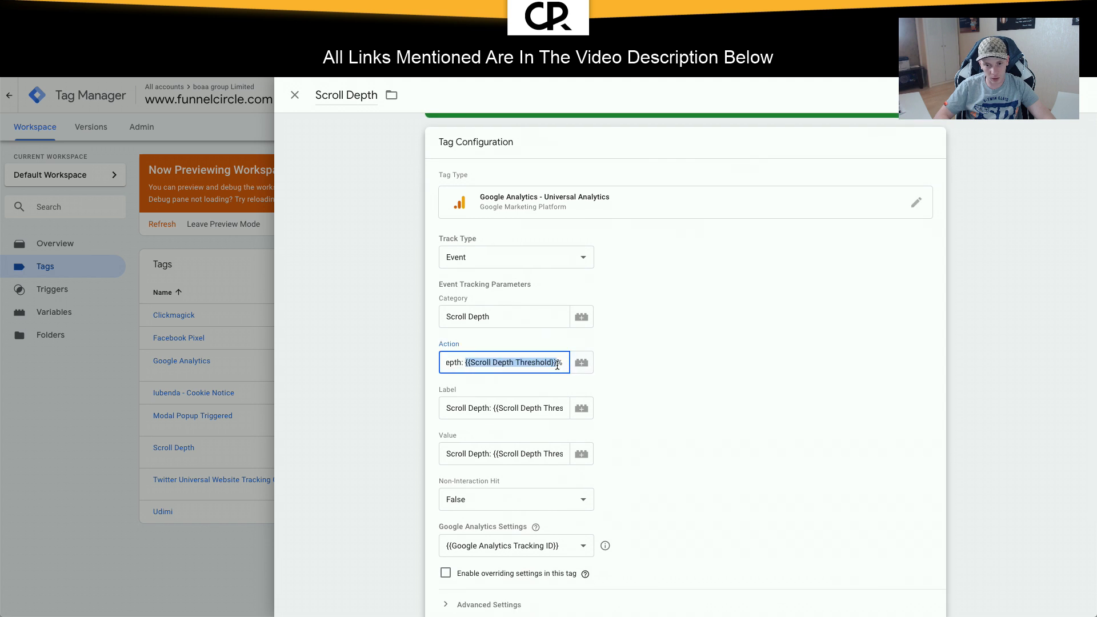
pyautogui.press('BackSpace')
pyautogui.click(581, 362)
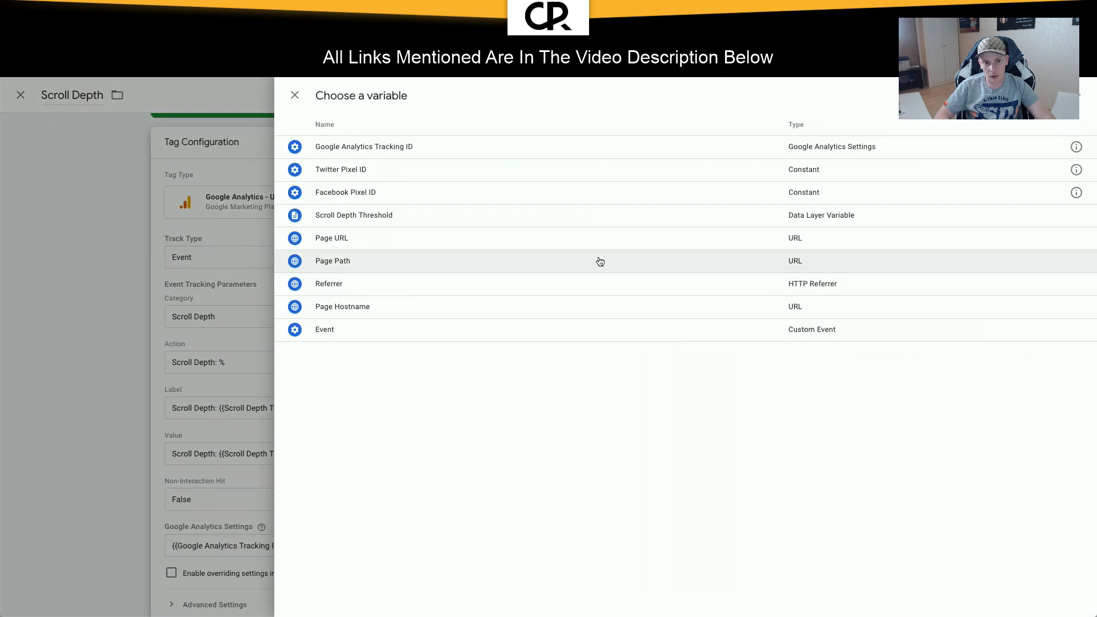
pyautogui.click(381, 215)
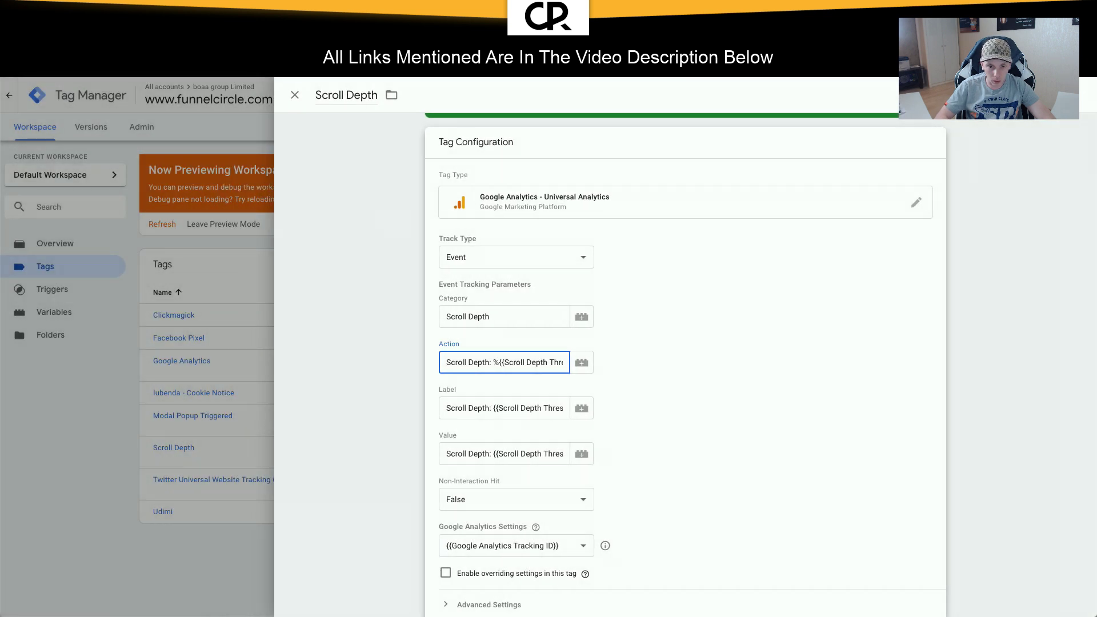
pyautogui.press('BackSpace')
# Step: Copy the Action text into the Label and Value fields, then save the tag
pyautogui.hscroll(1, 533, 364)
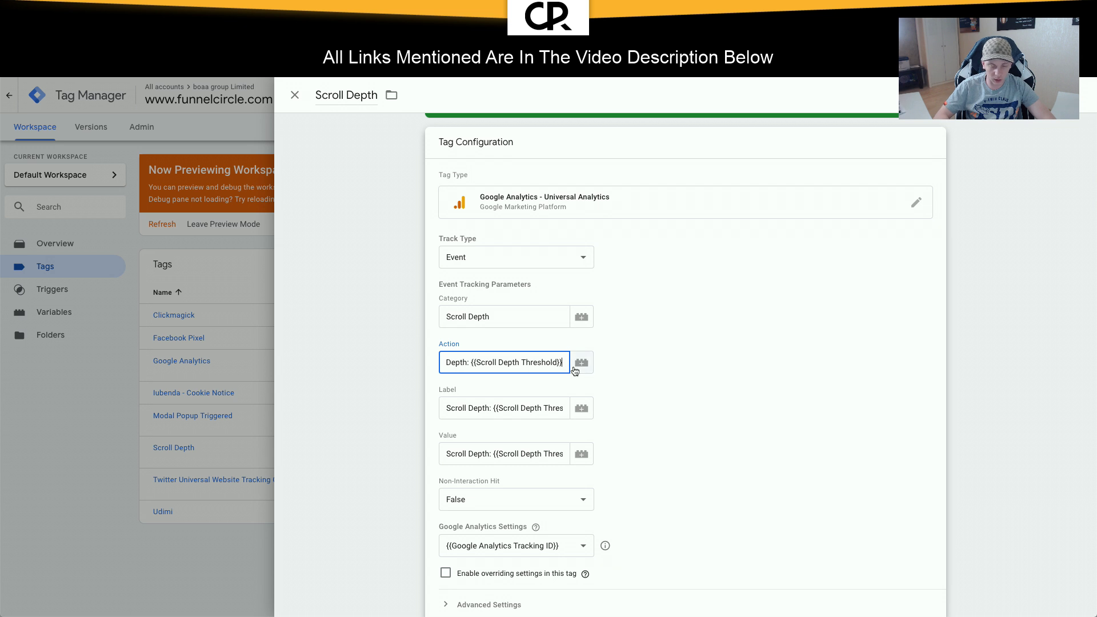
pyautogui.hotkey('ctrl', 'a')
pyautogui.hotkey('ctrl', 'c')
pyautogui.click(564, 404)
pyautogui.hotkey('ctrl', 'a')
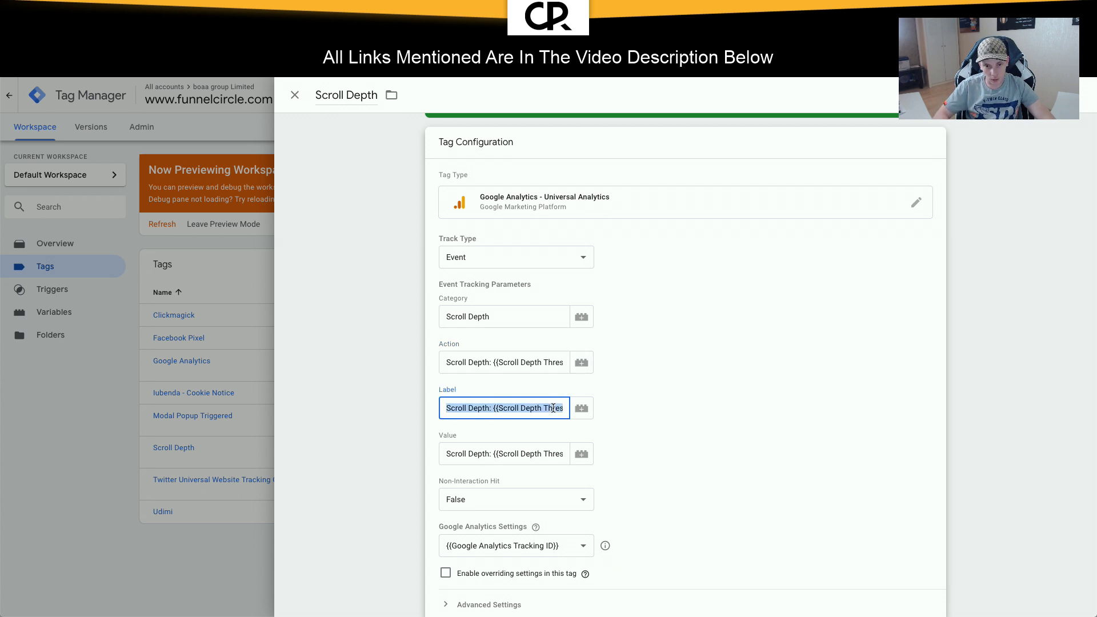
pyautogui.hotkey('ctrl', 'v')
pyautogui.click(537, 452)
pyautogui.hotkey('ctrl', 'a')
pyautogui.hotkey('ctrl', 'v')
pyautogui.click(630, 454)
pyautogui.scroll(-3, 631, 453)
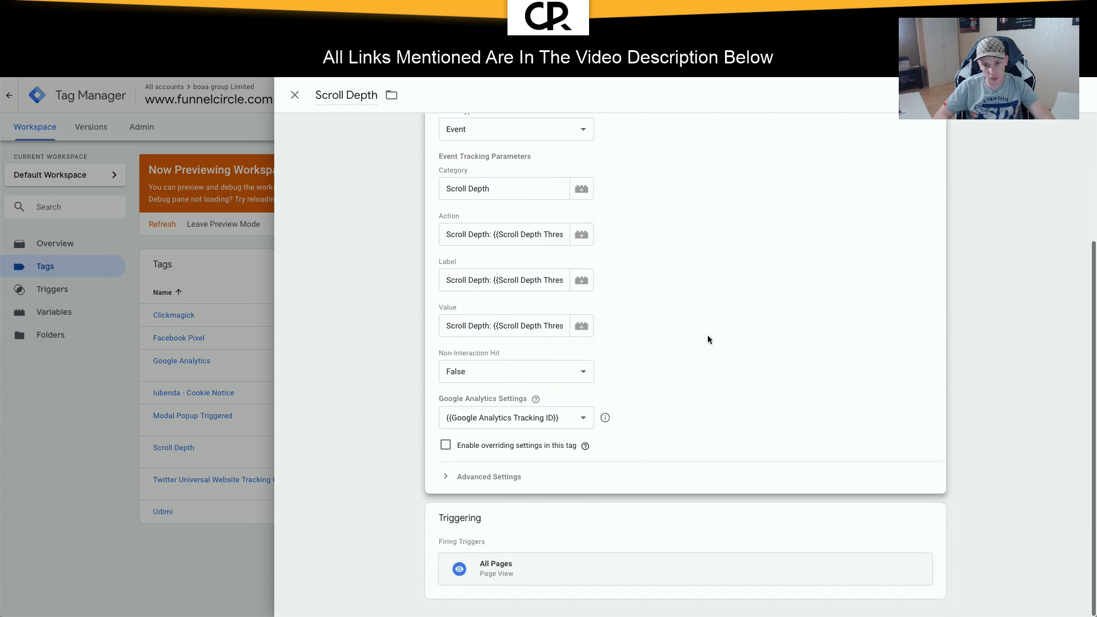
pyautogui.click(1041, 96)
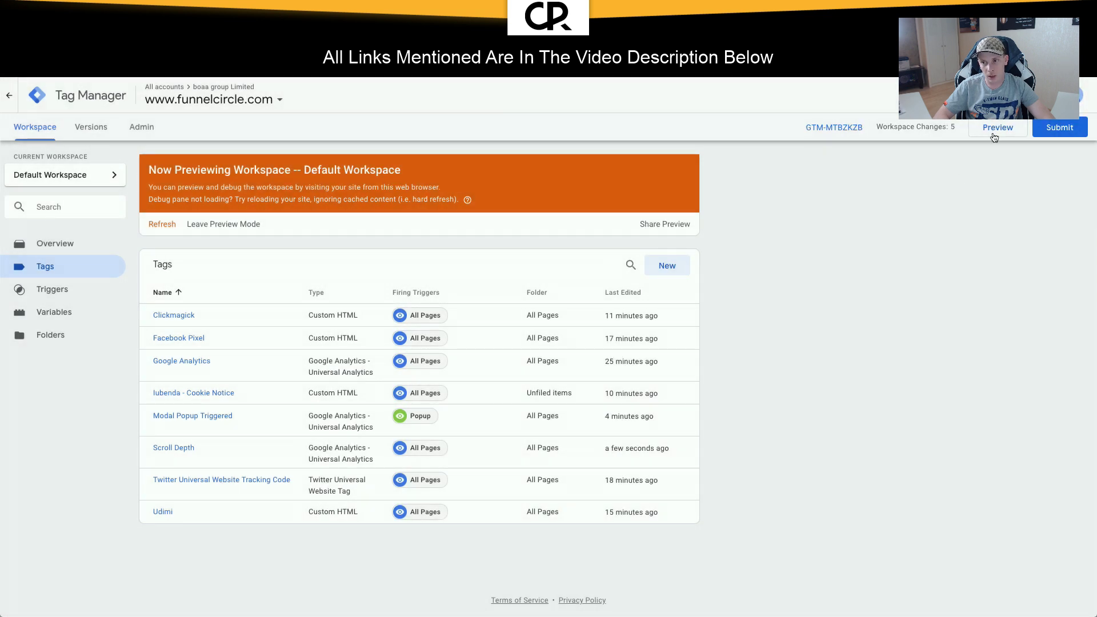
# Step: Refresh the Tag Manager preview, dismiss the signup popup, and reload the eBook page
pyautogui.click(994, 135)
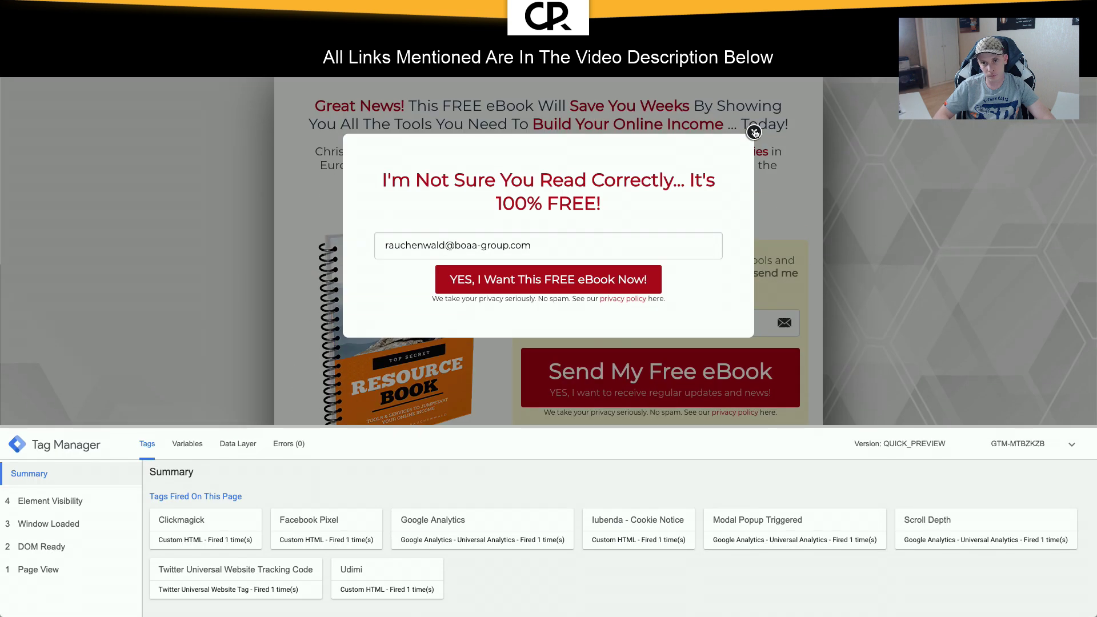
pyautogui.press('Escape')
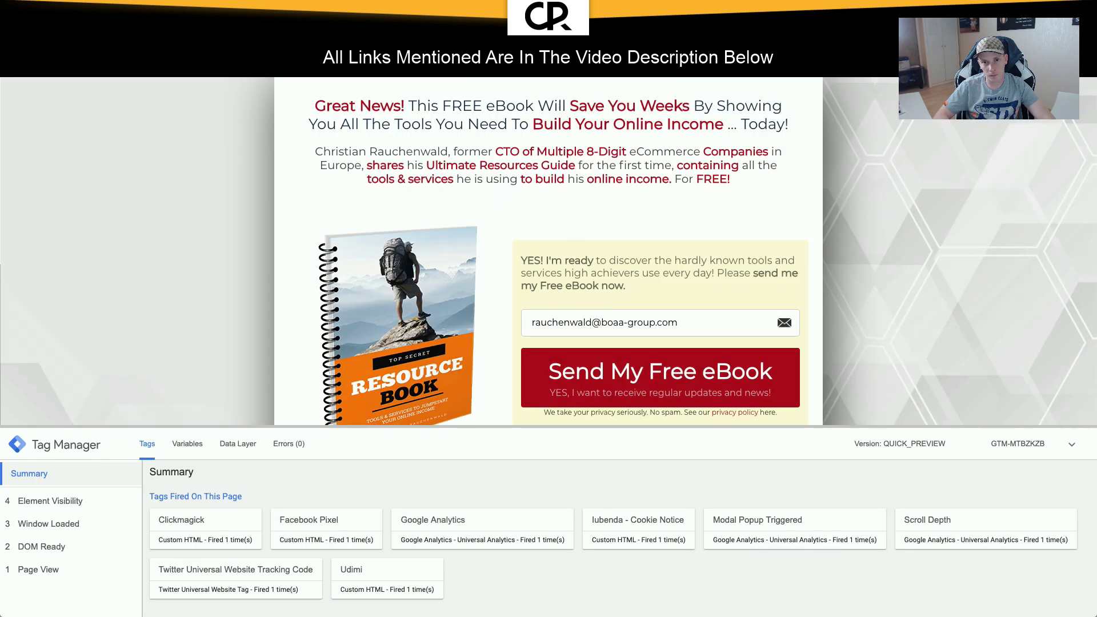
pyautogui.press('super+r')
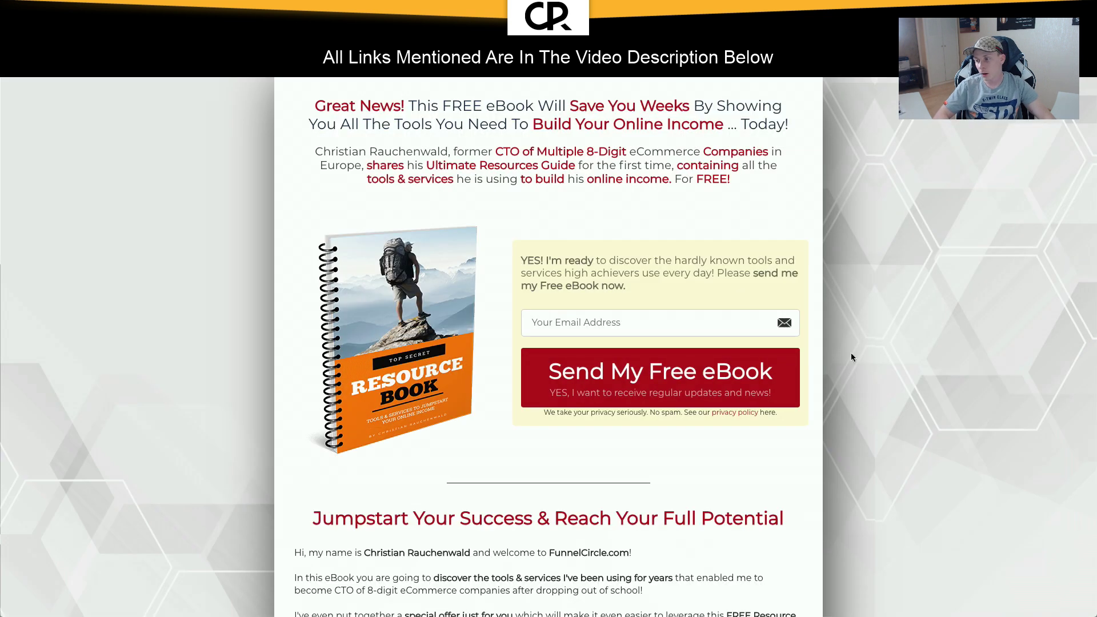
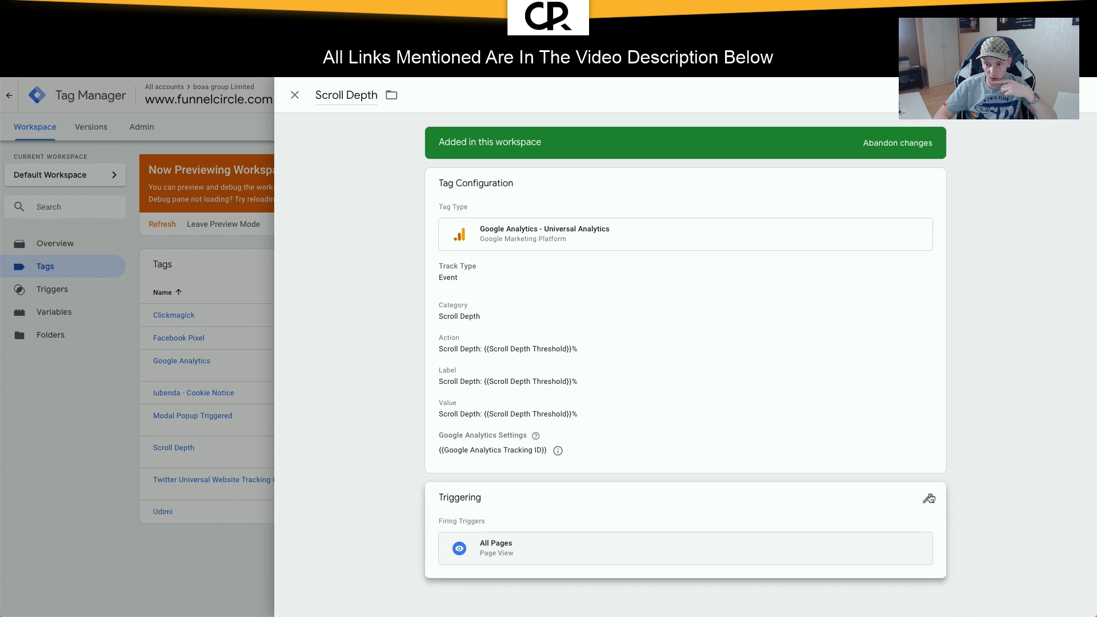
# Step: Open the Scroll Depth tag's firing triggers for editing
pyautogui.click(927, 498)
# Step: Drop the All Pages trigger and start a new trigger named Scroll Depth
pyautogui.click(919, 544)
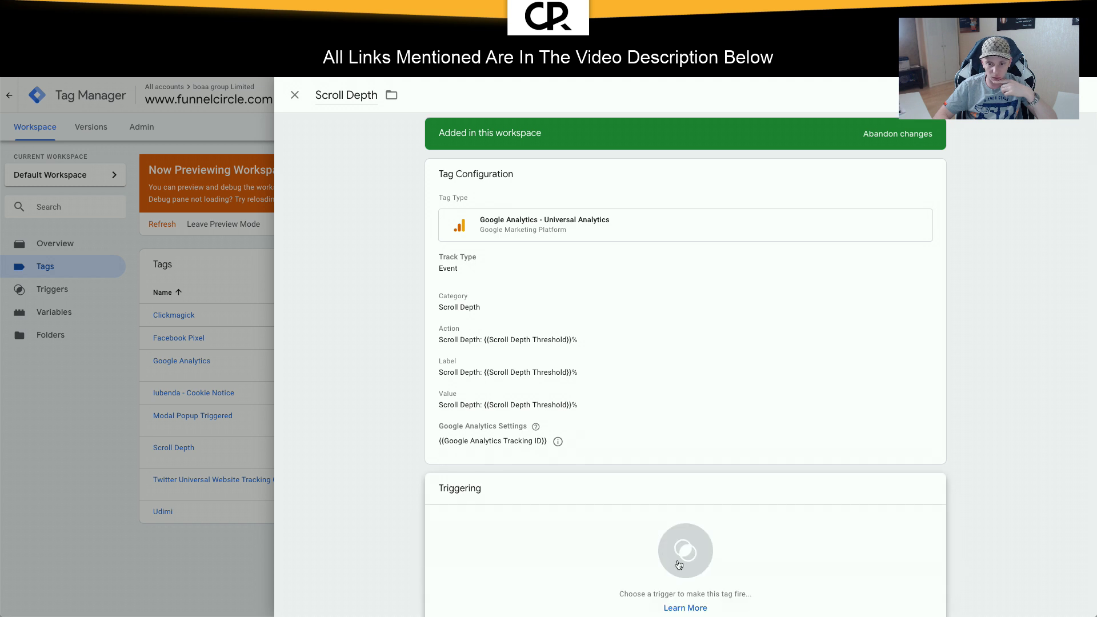
pyautogui.click(684, 550)
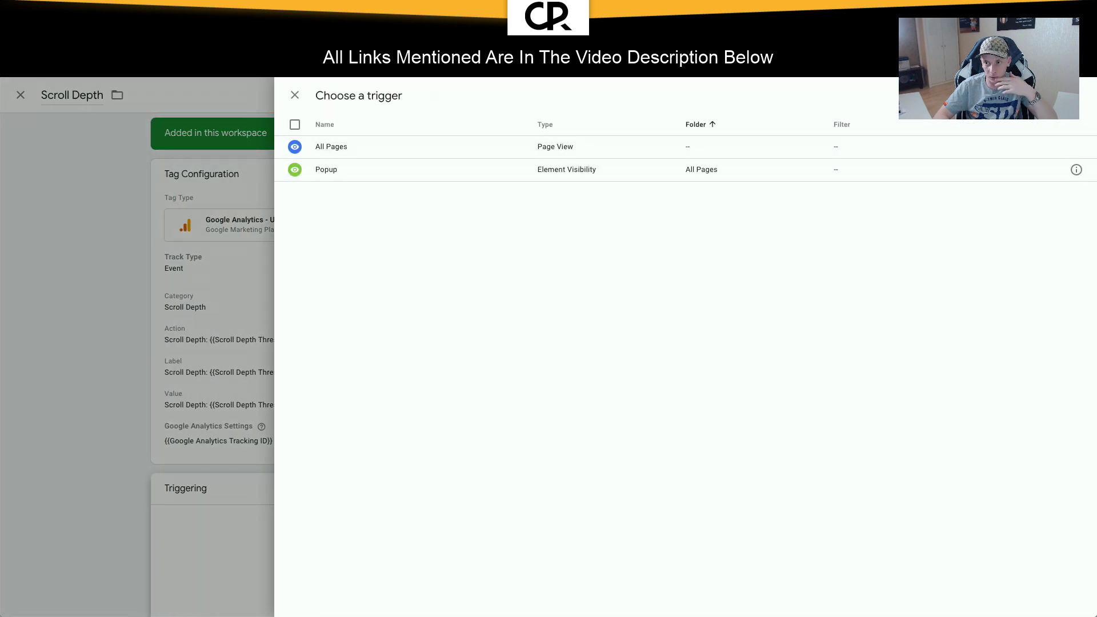
pyautogui.click(1071, 95)
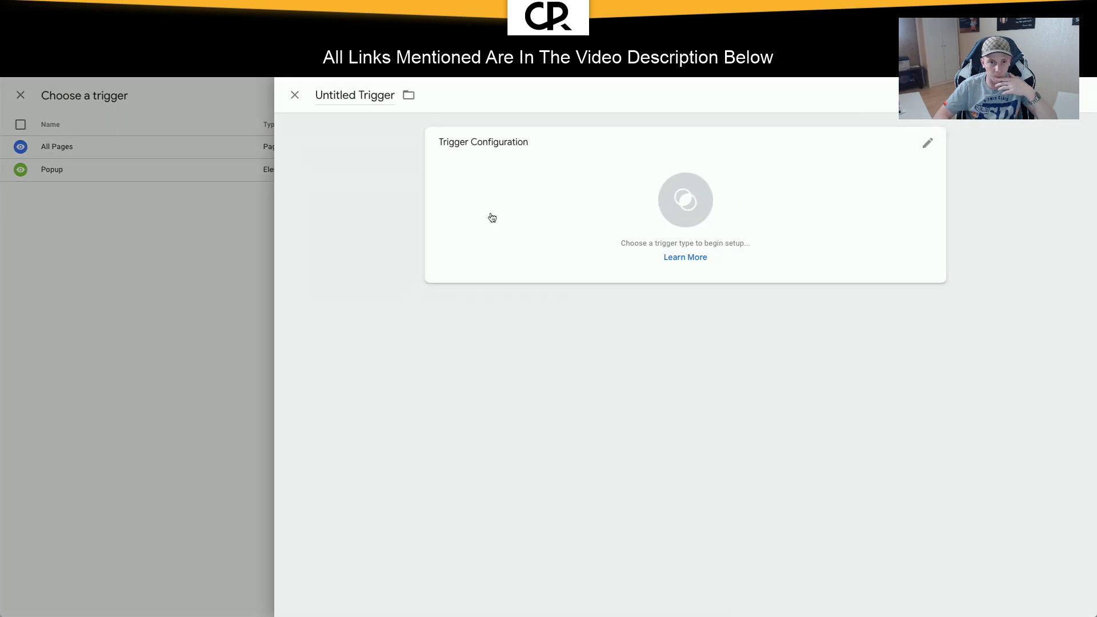
pyautogui.click(383, 96)
pyautogui.hotkey('ctrl', 'a')
pyautogui.write('Scroll Depth')
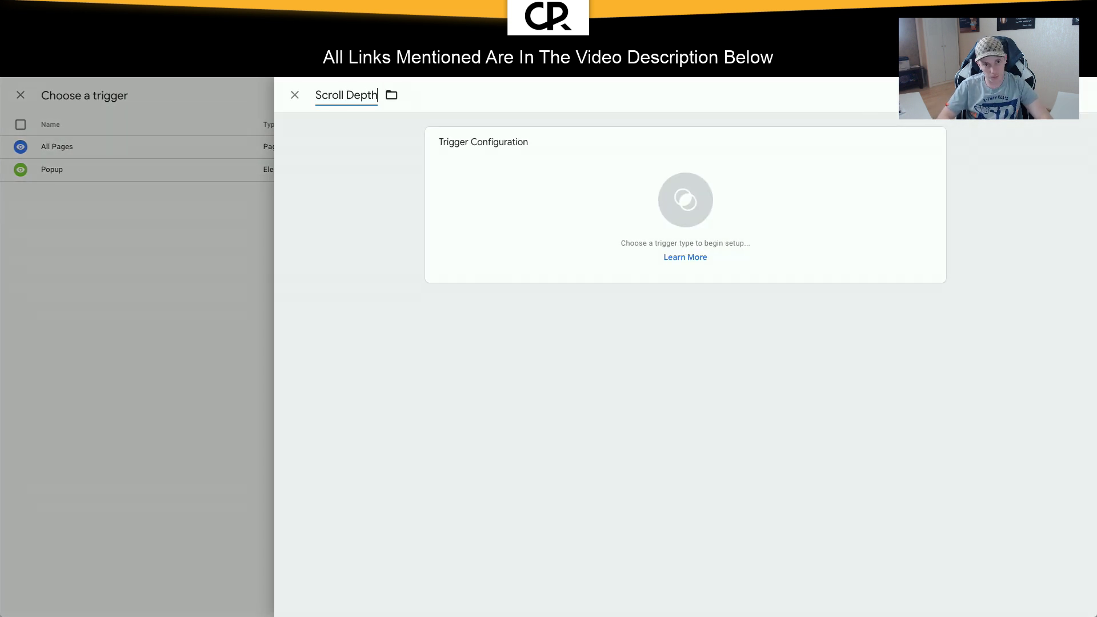
# Step: Make it a Scroll Depth trigger with vertical depths 10,25,50,75,90 percent on Window Load
pyautogui.click(703, 216)
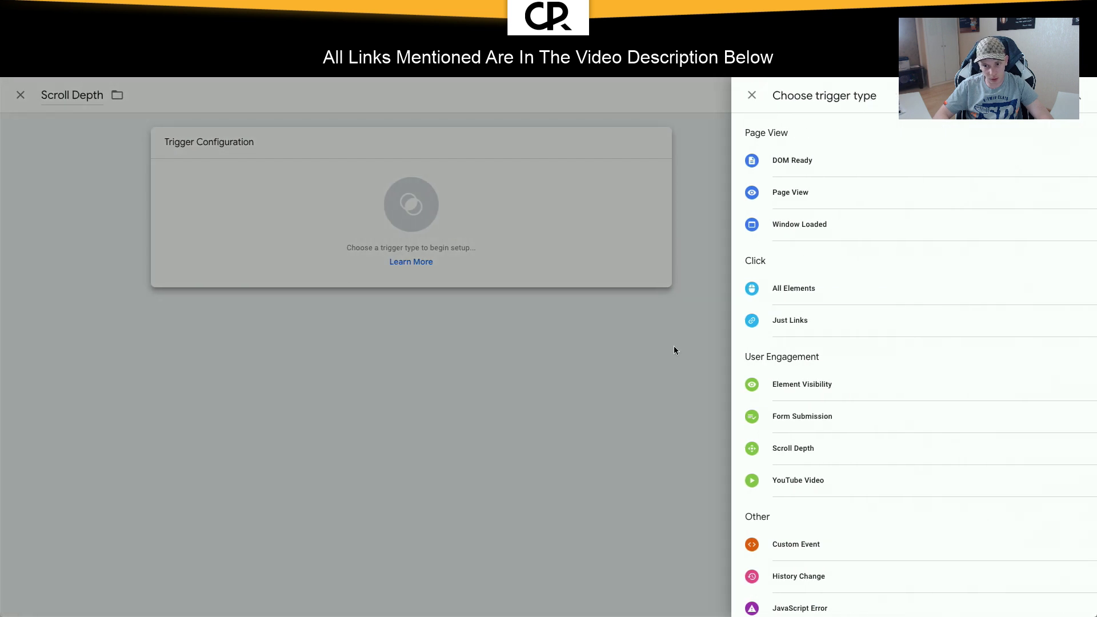
pyautogui.click(802, 448)
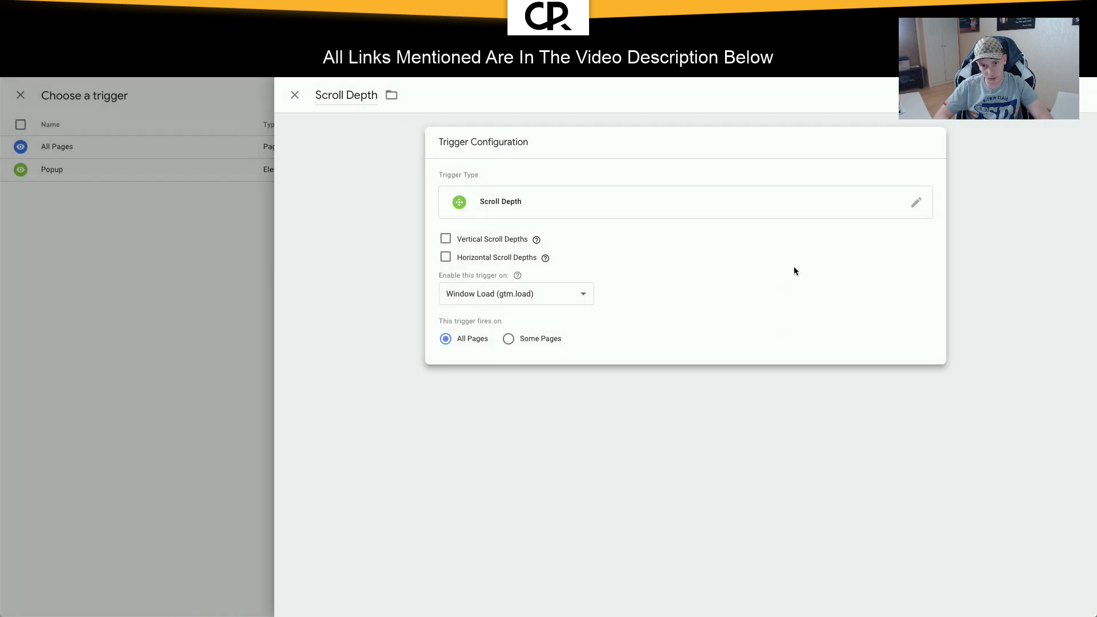
pyautogui.click(446, 239)
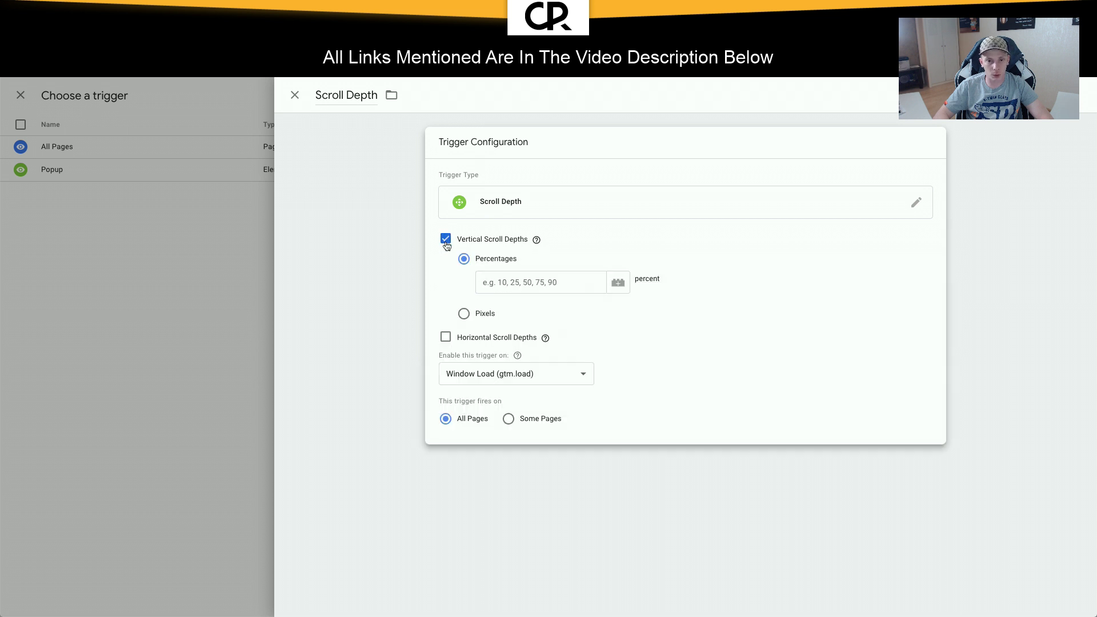
pyautogui.click(489, 285)
pyautogui.write('10,25,50,75,90')
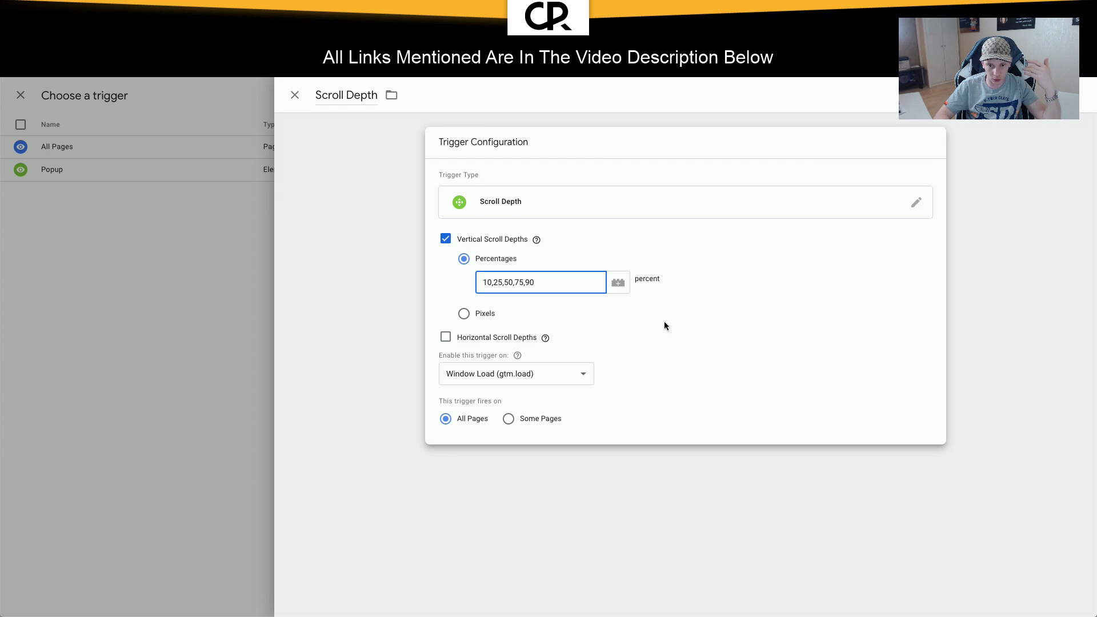
pyautogui.click(553, 366)
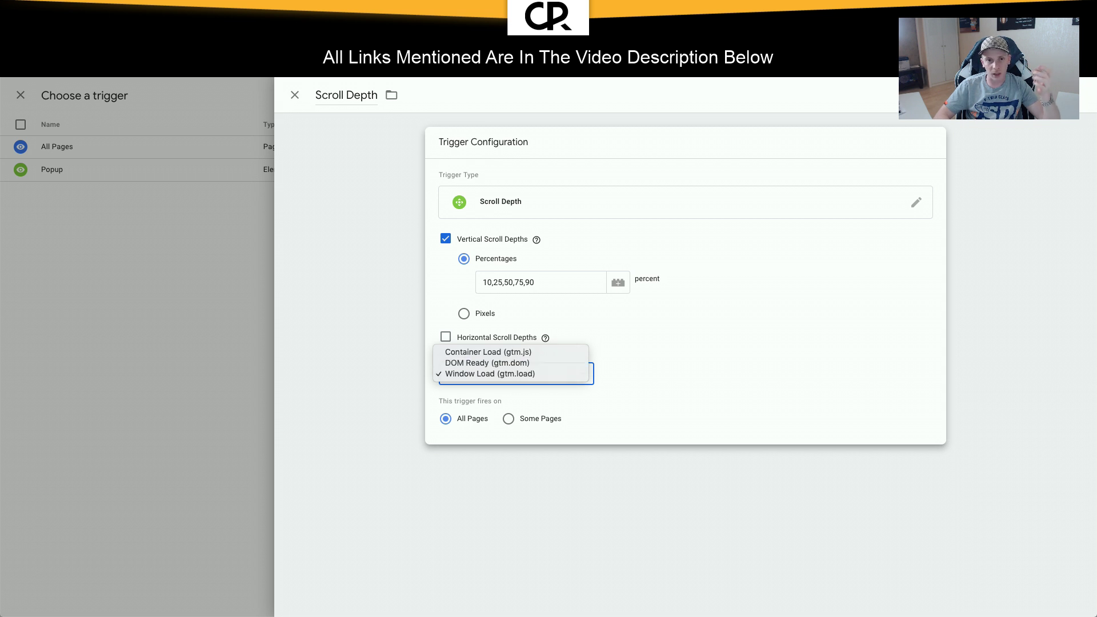
pyautogui.click(487, 163)
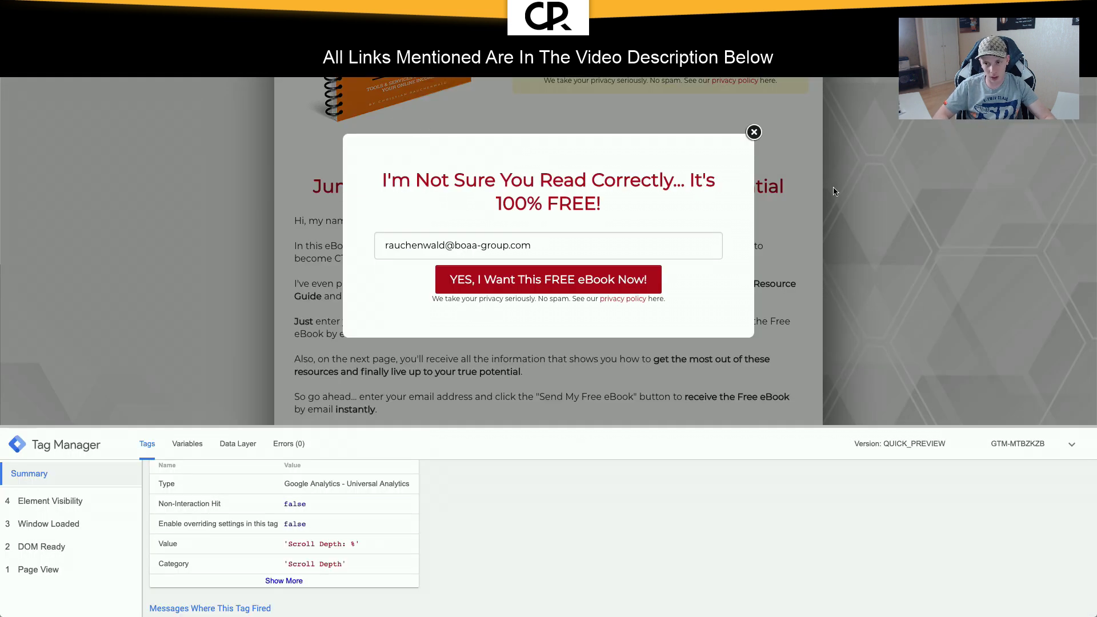
# Step: Close the eBook popup and inspect the landing page in DevTools while scrolling it
pyautogui.click(822, 197)
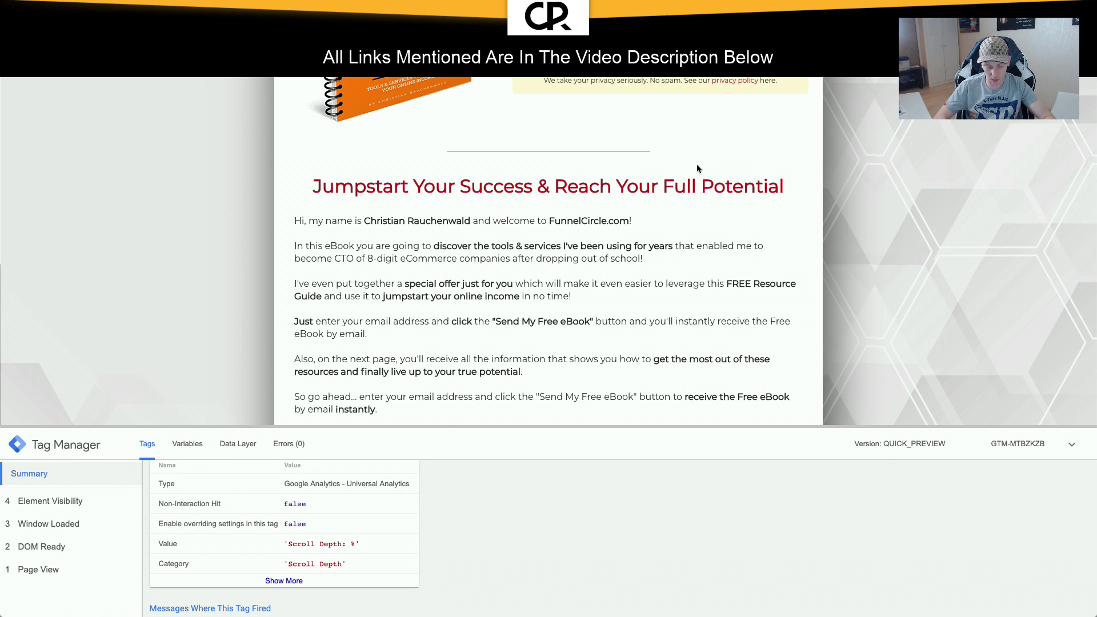
pyautogui.press('alt+super+i')
pyautogui.rightClick(637, 148)
pyautogui.click(789, 137)
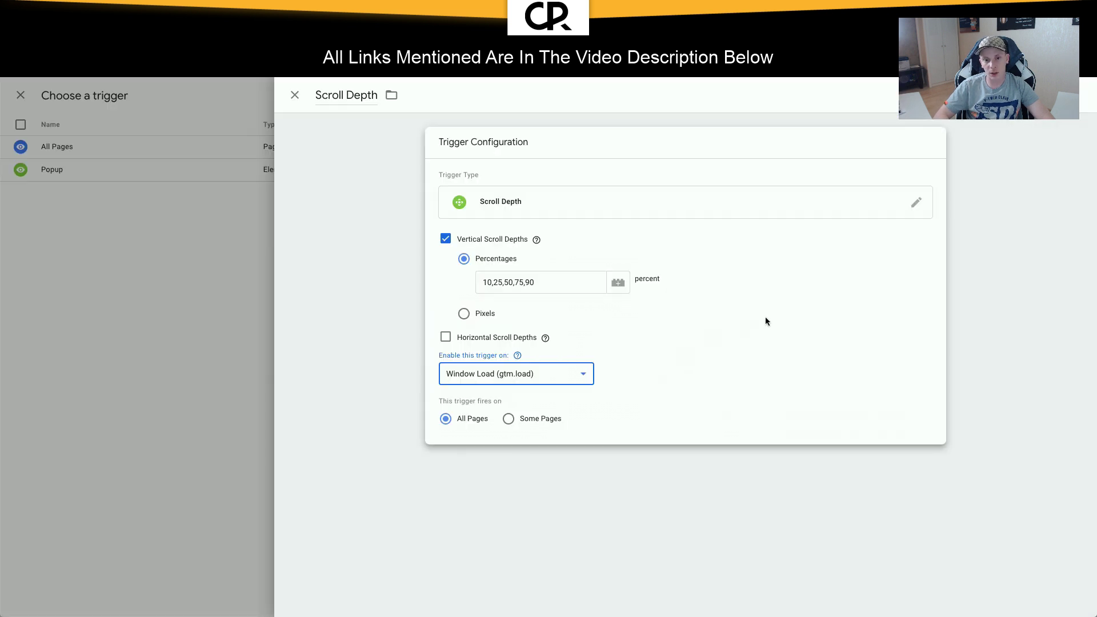
pyautogui.click(672, 346)
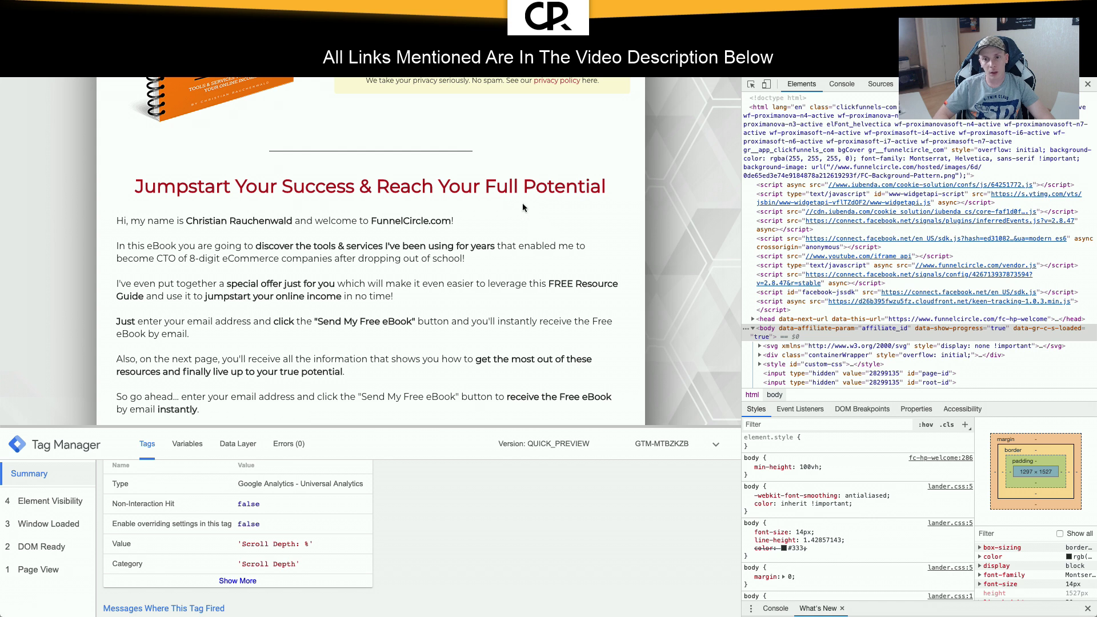
pyautogui.scroll(6, 524, 207)
pyautogui.scroll(-6, 517, 177)
pyautogui.scroll(6, 517, 178)
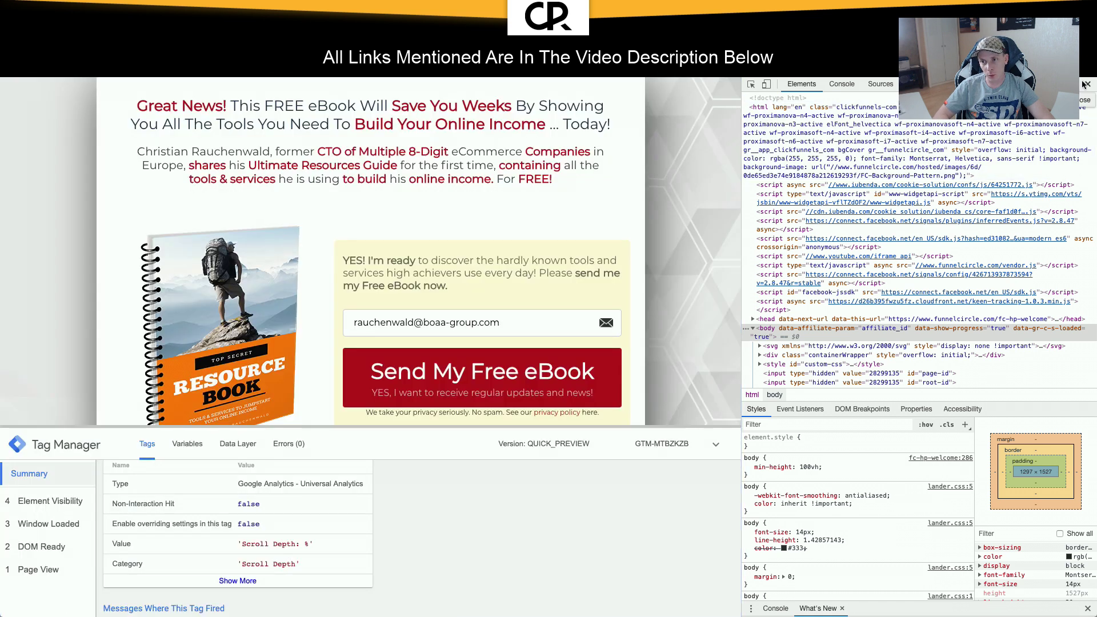
pyautogui.click(1087, 84)
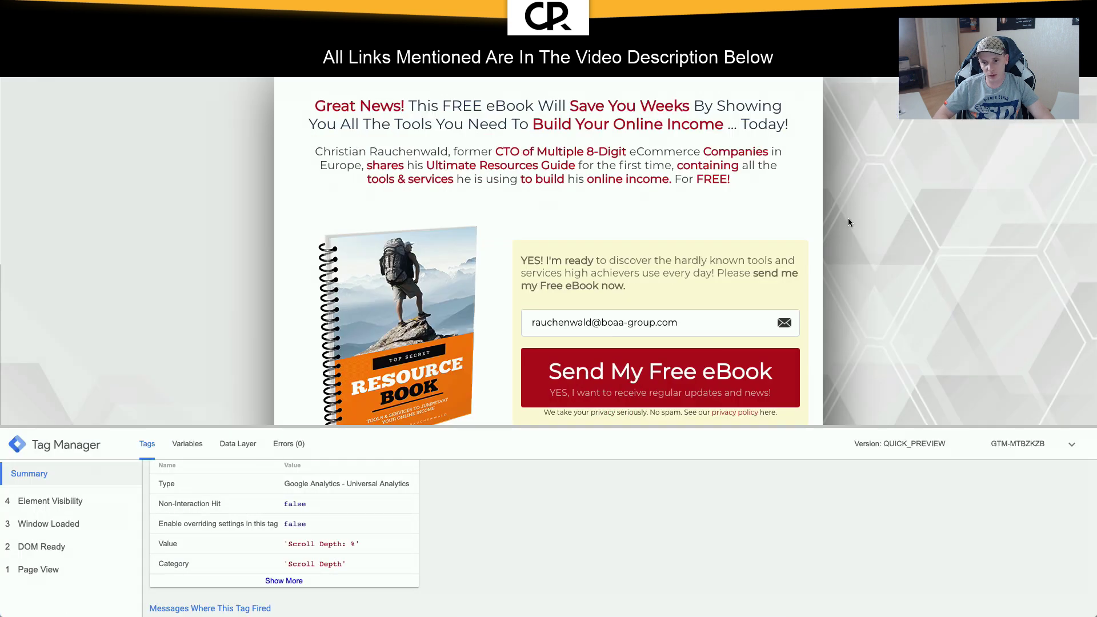
pyautogui.scroll(-6, 847, 218)
pyautogui.scroll(6, 847, 217)
pyautogui.scroll(-4, 847, 218)
pyautogui.scroll(-2, 847, 221)
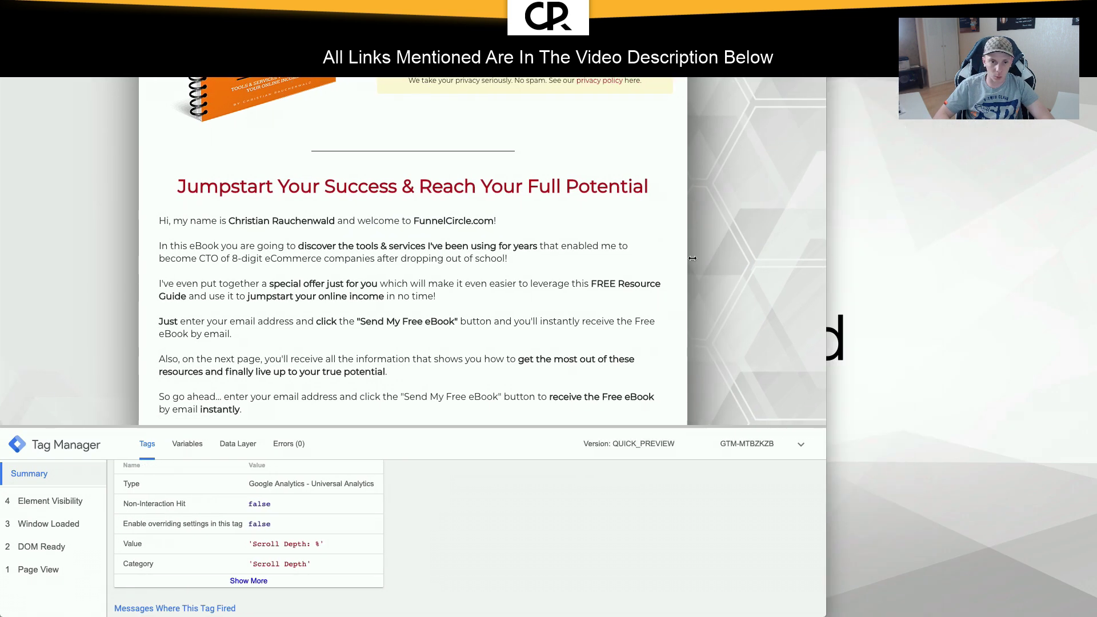
# Step: Try scrolling the page in a half-width browser window, then restore full width
pyautogui.moveTo(1094, 232); pyautogui.dragTo(550, 257)
pyautogui.click(358, 269)
pyautogui.scroll(-10, 359, 266)
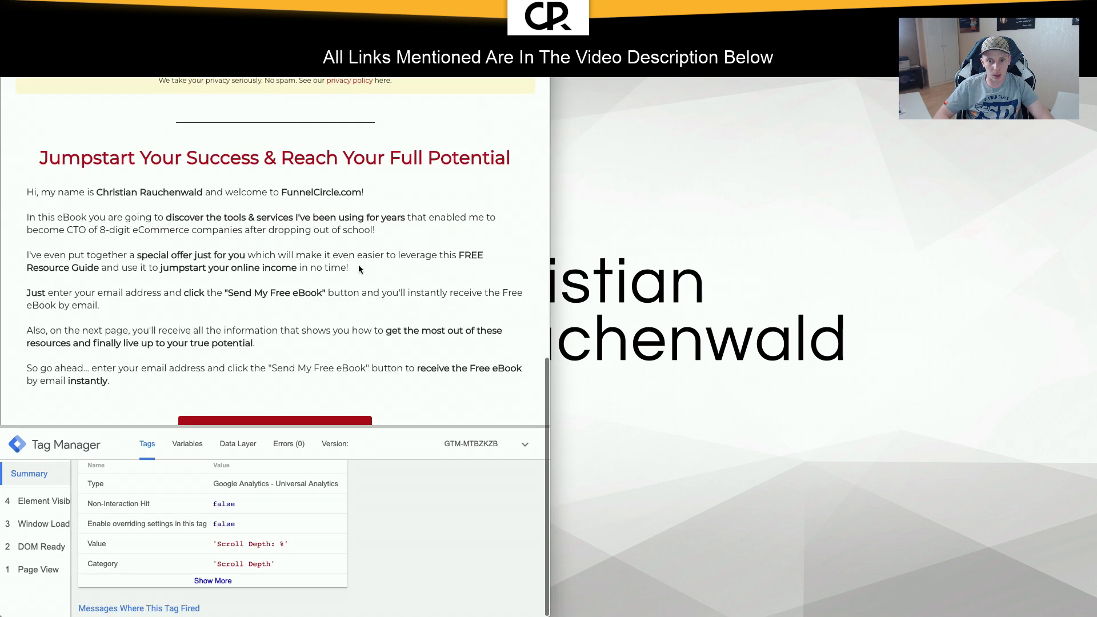
pyautogui.scroll(10, 360, 266)
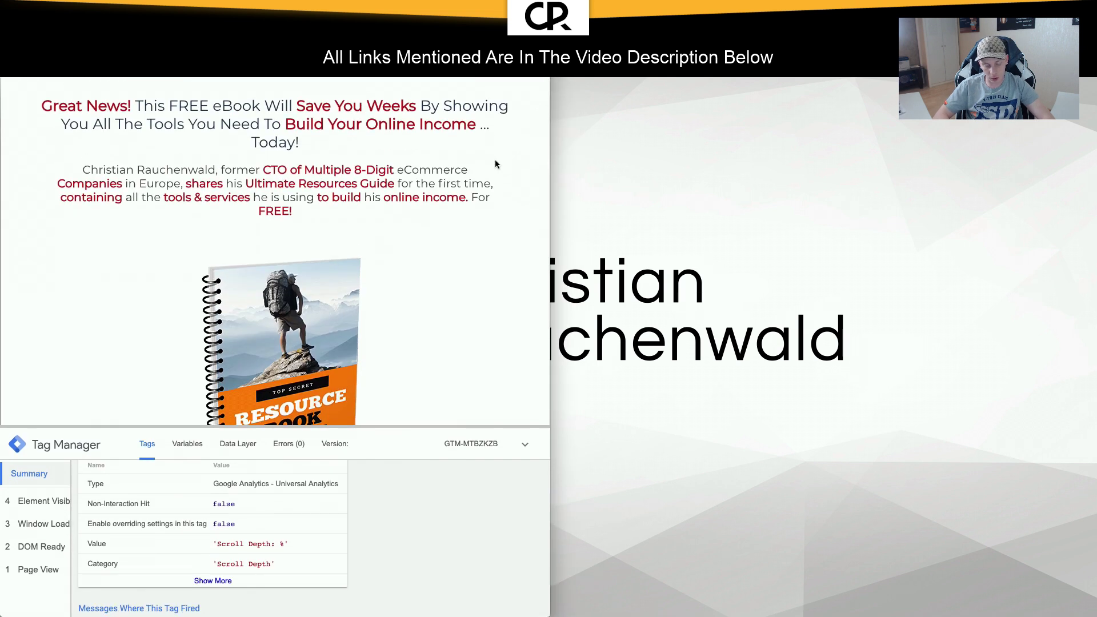
pyautogui.hotkey('ctrl', 'alt', 'Return')
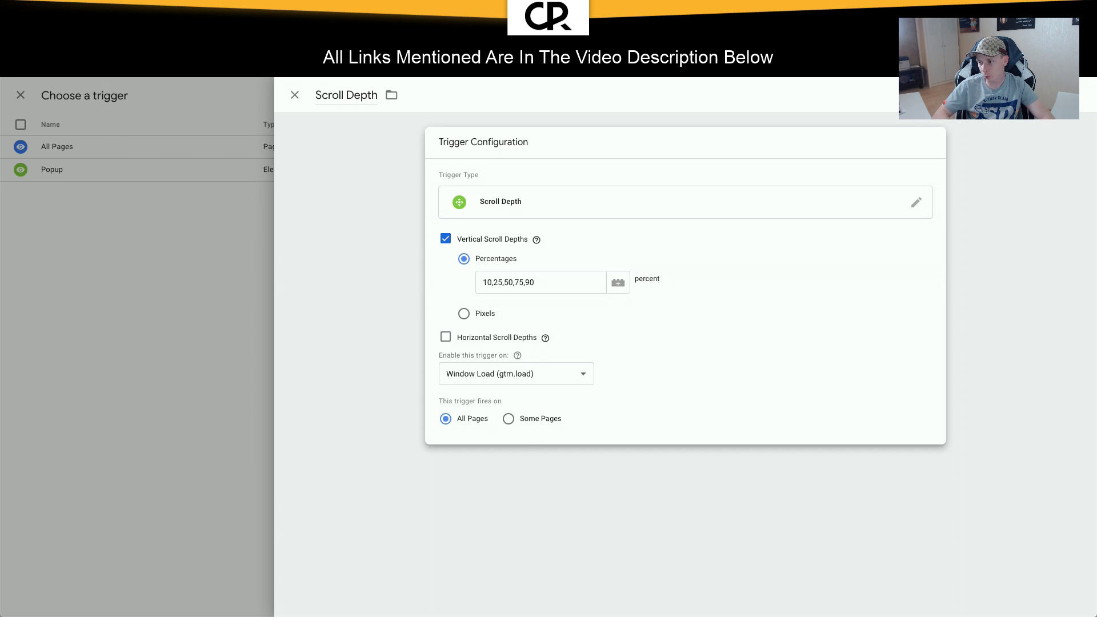
# Step: Save the Scroll Depth trigger and the Scroll Depth tag, then refresh the preview
pyautogui.click(1054, 94)
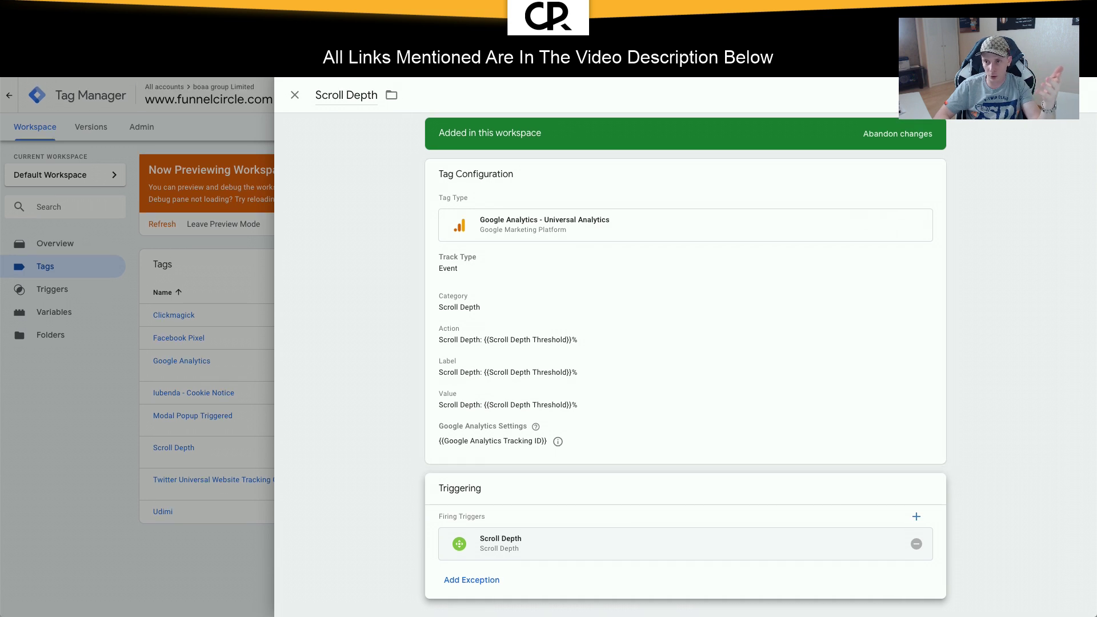
pyautogui.click(1047, 96)
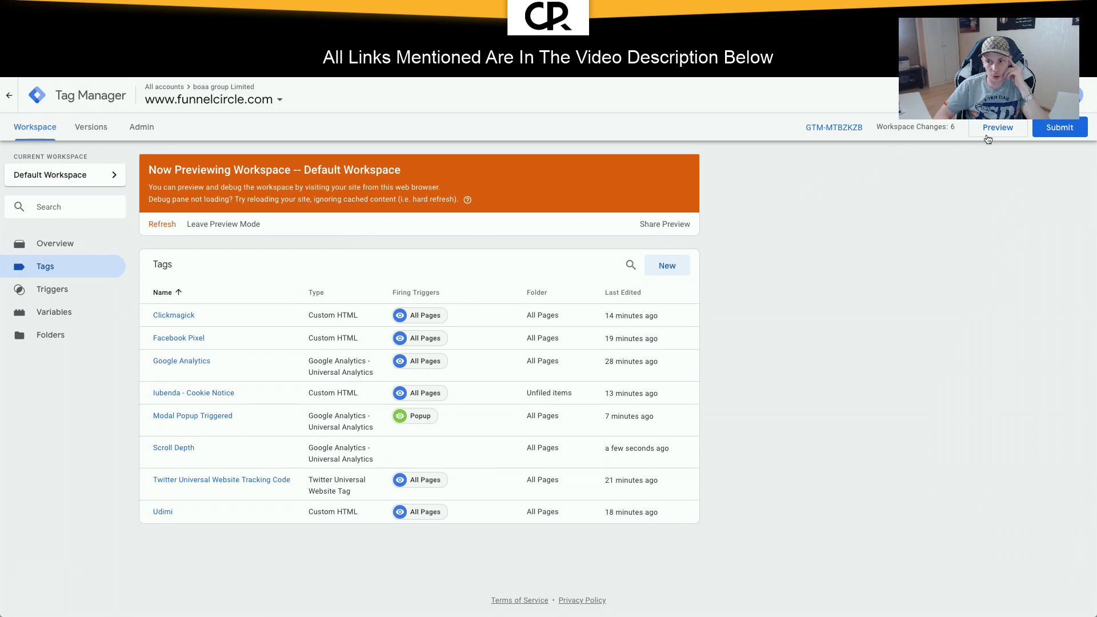
pyautogui.click(987, 136)
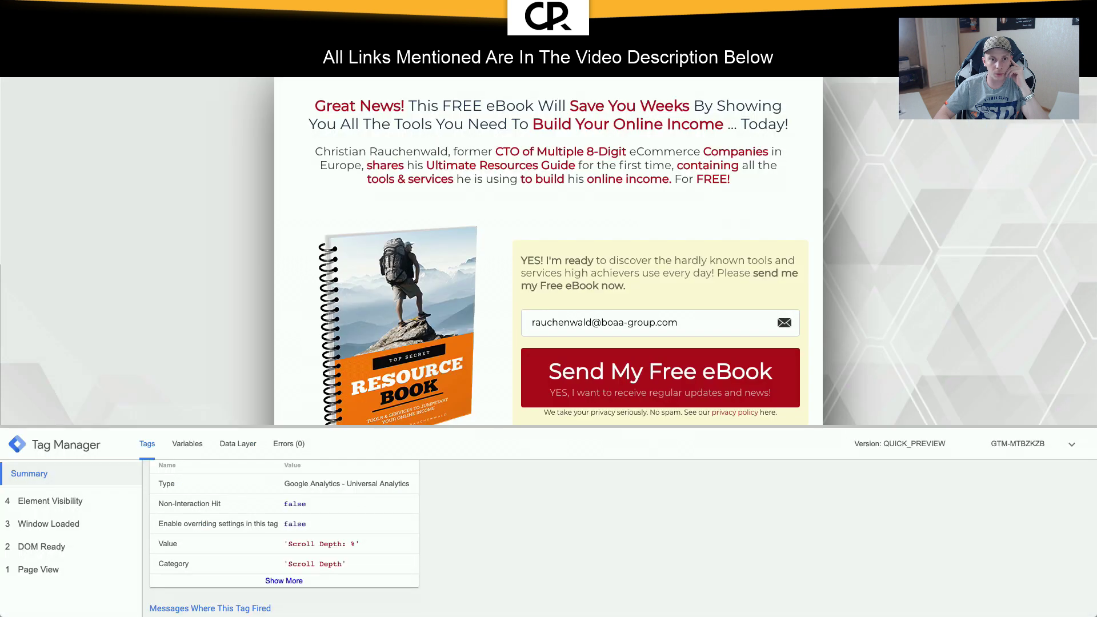
# Step: Reload the landing page, close the eBook popup, and scroll to fire Scroll Depth events
pyautogui.press('super+r')
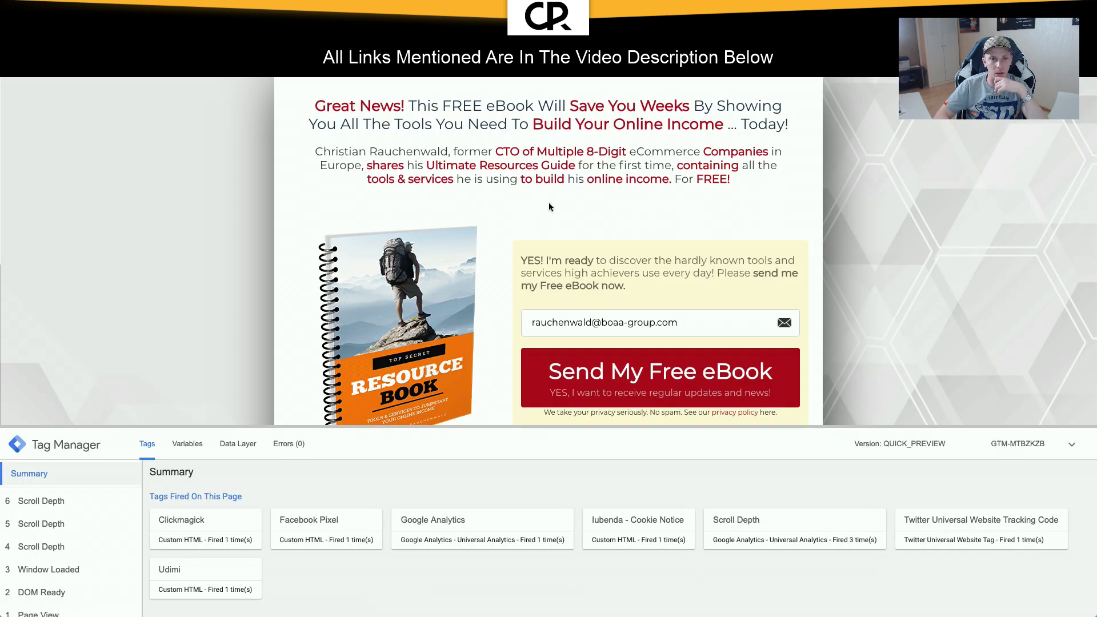
pyautogui.click(1071, 444)
pyautogui.scroll(-6, 637, 146)
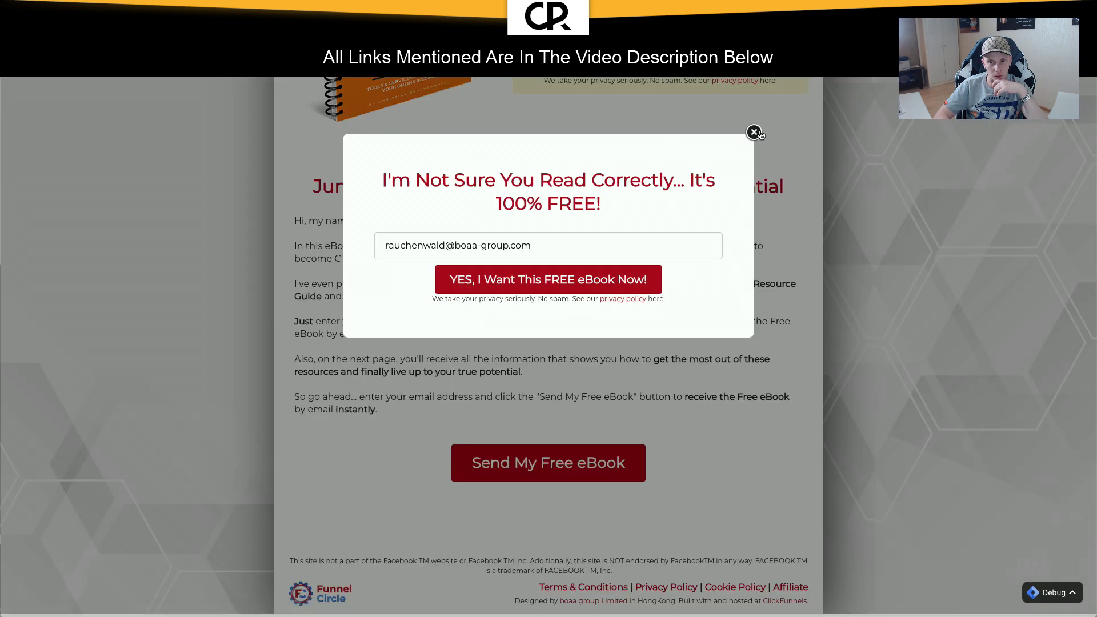
pyautogui.click(752, 130)
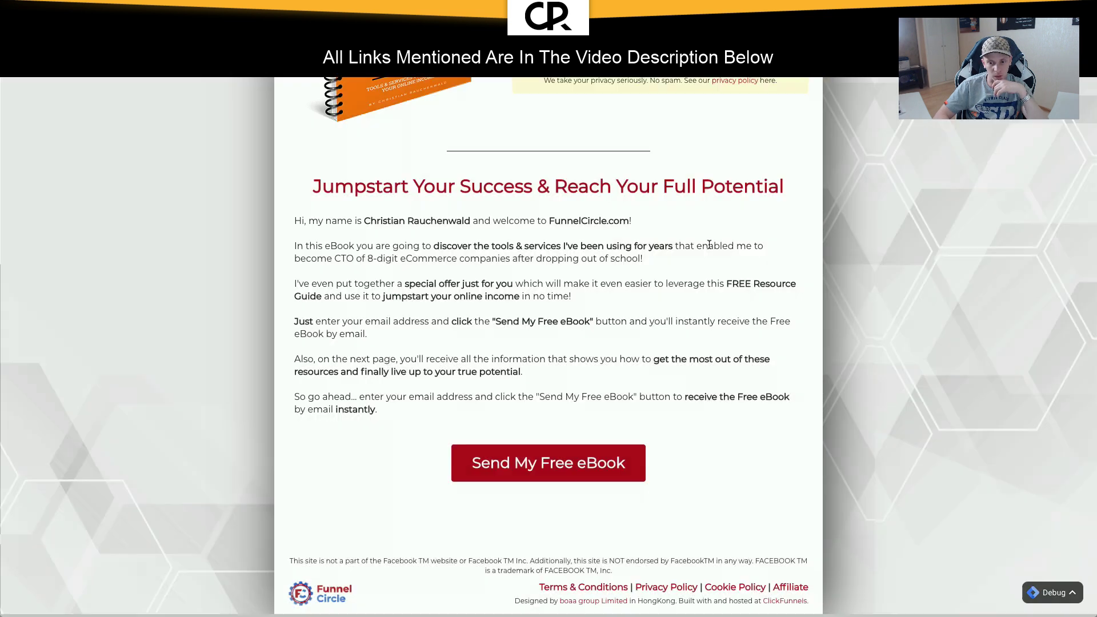
pyautogui.scroll(5, 708, 245)
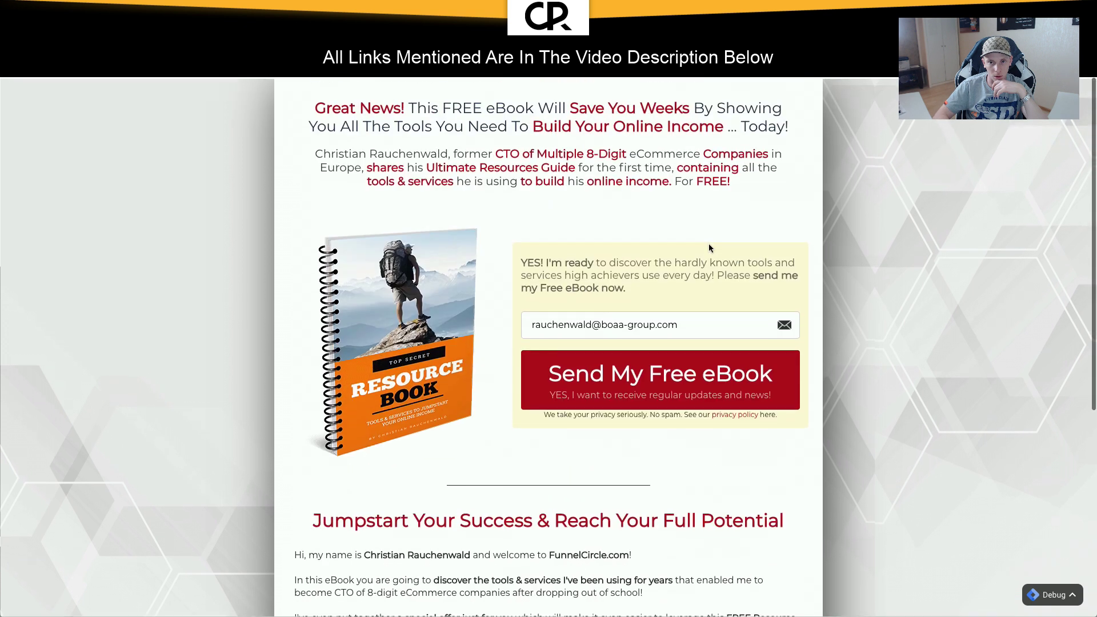
pyautogui.scroll(-5, 657, 252)
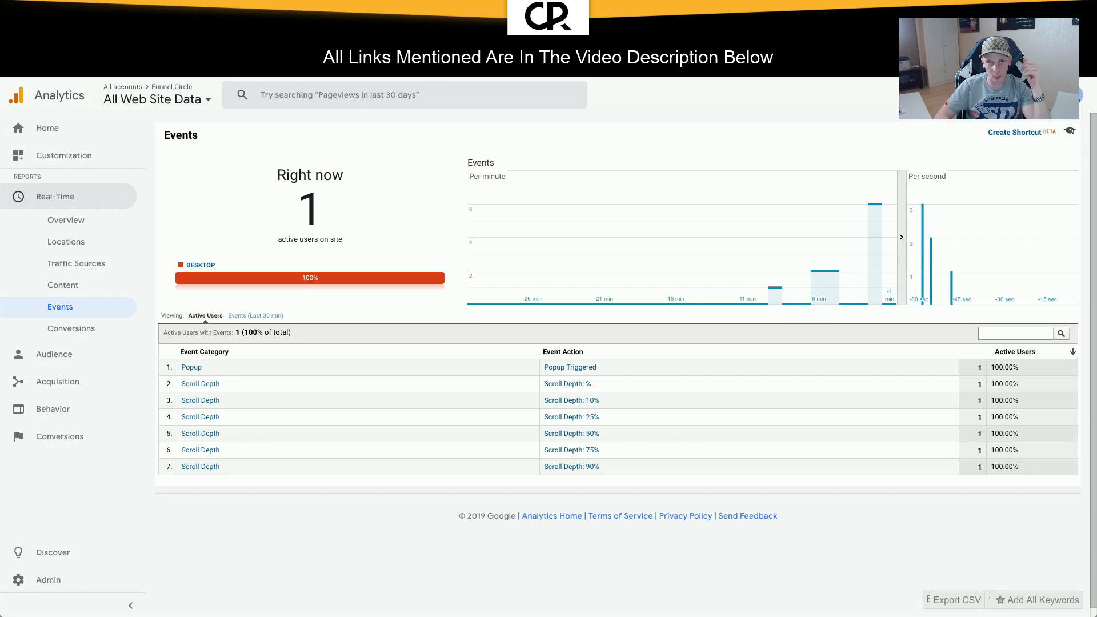
# Step: On the squeeze page, focus the email field and dismiss the saved-email suggestions
pyautogui.hotkey('ctrl', 'Tab')
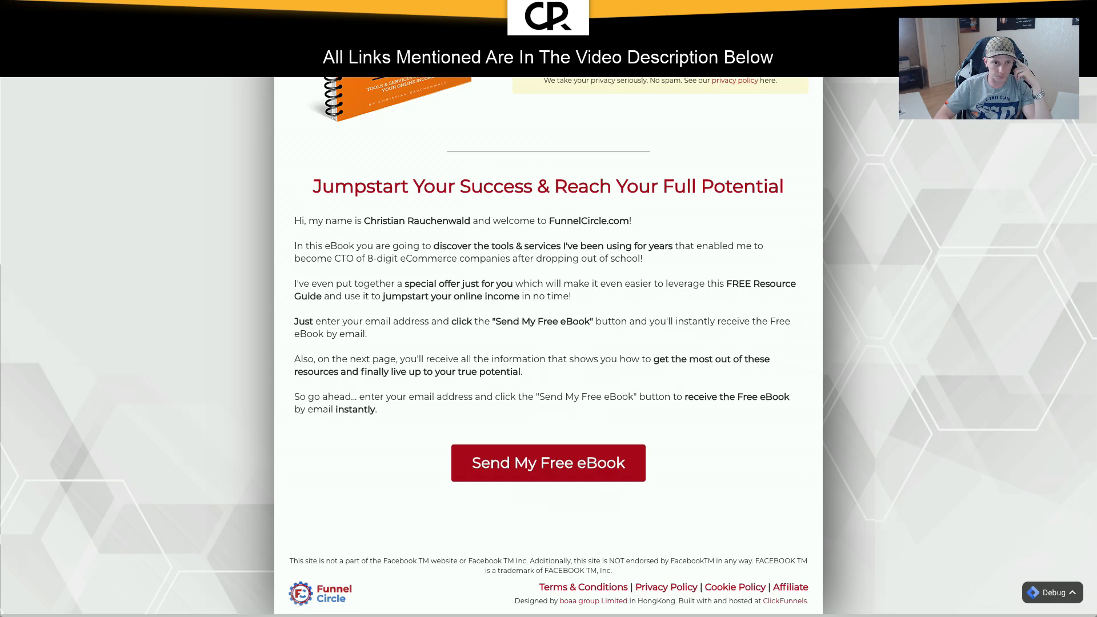
pyautogui.hotkey('ctrl', 'Tab')
pyautogui.hotkey('ctrl', 'Tab')
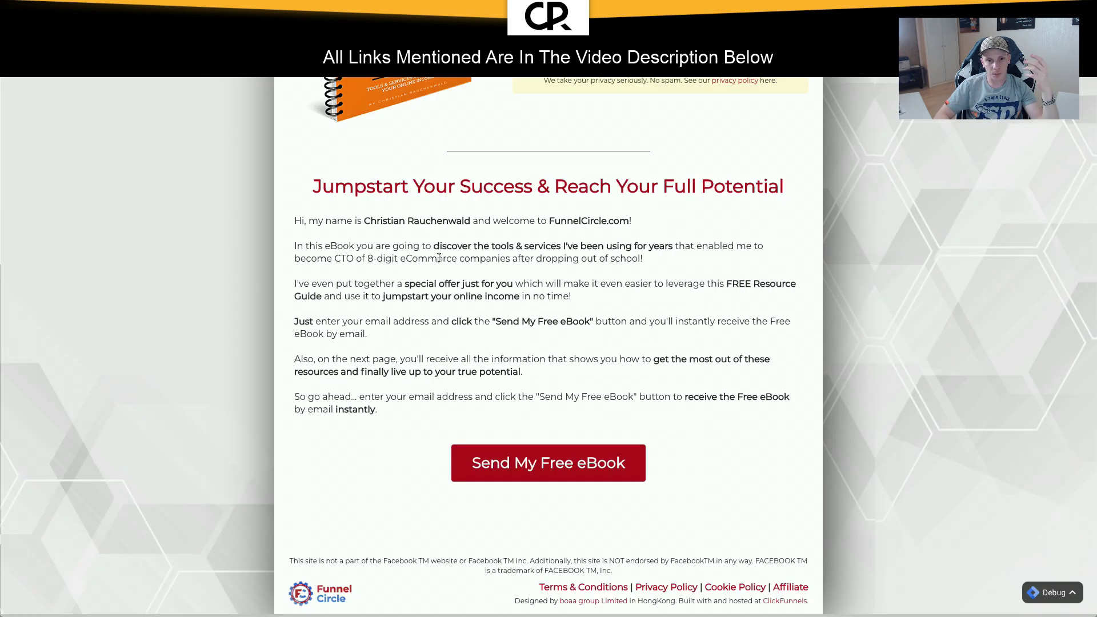
pyautogui.scroll(7, 439, 257)
pyautogui.scroll(-7, 439, 257)
pyautogui.scroll(5, 438, 257)
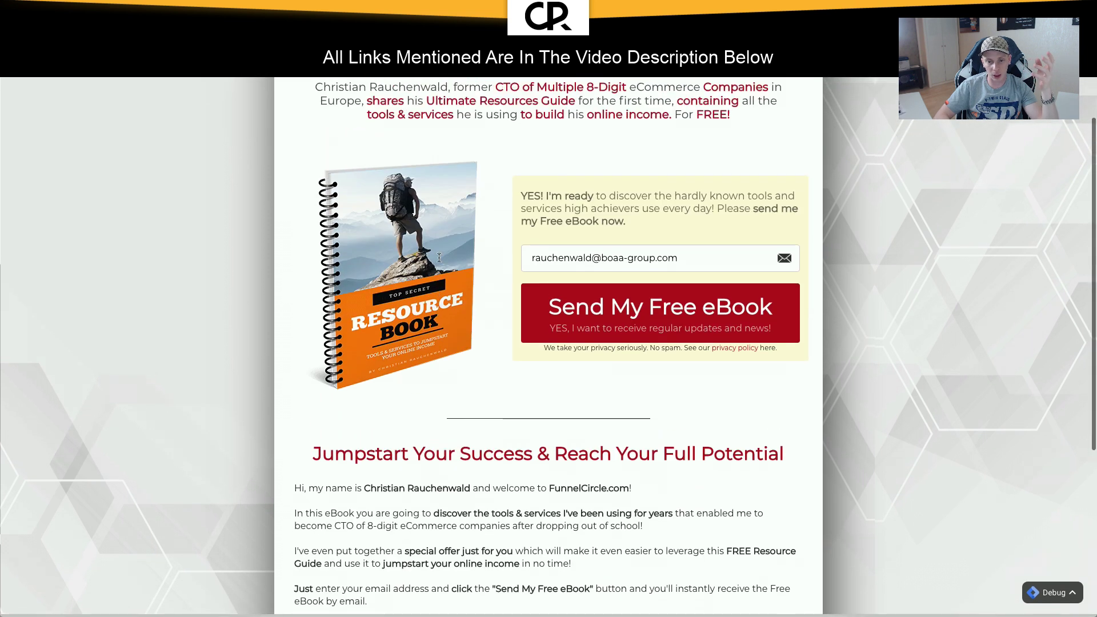
pyautogui.scroll(1, 439, 257)
pyautogui.click(675, 323)
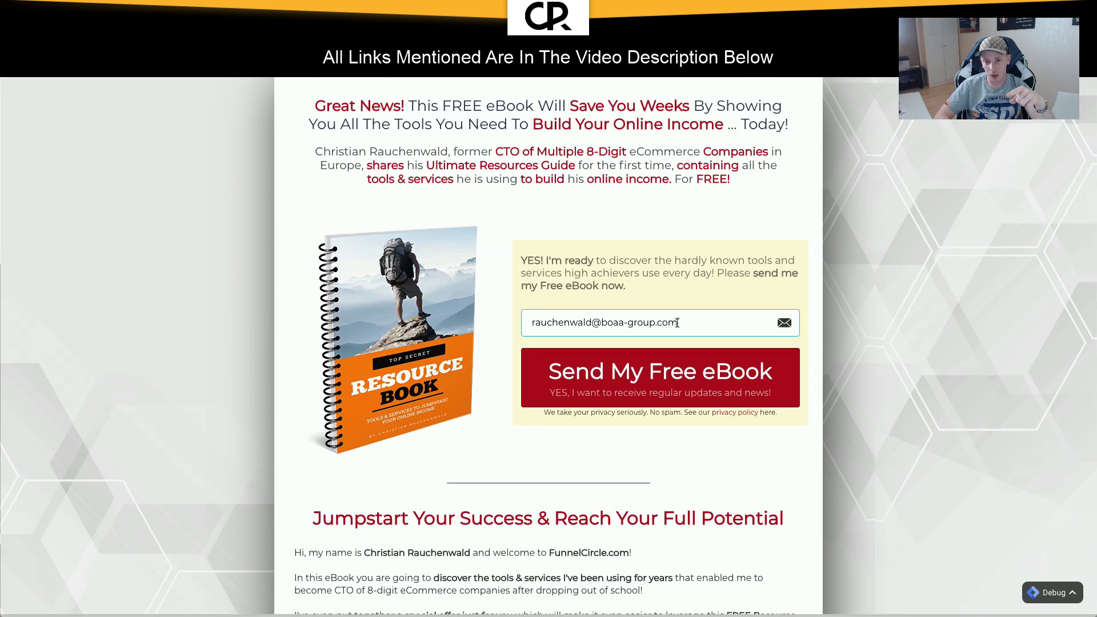
pyautogui.click(646, 293)
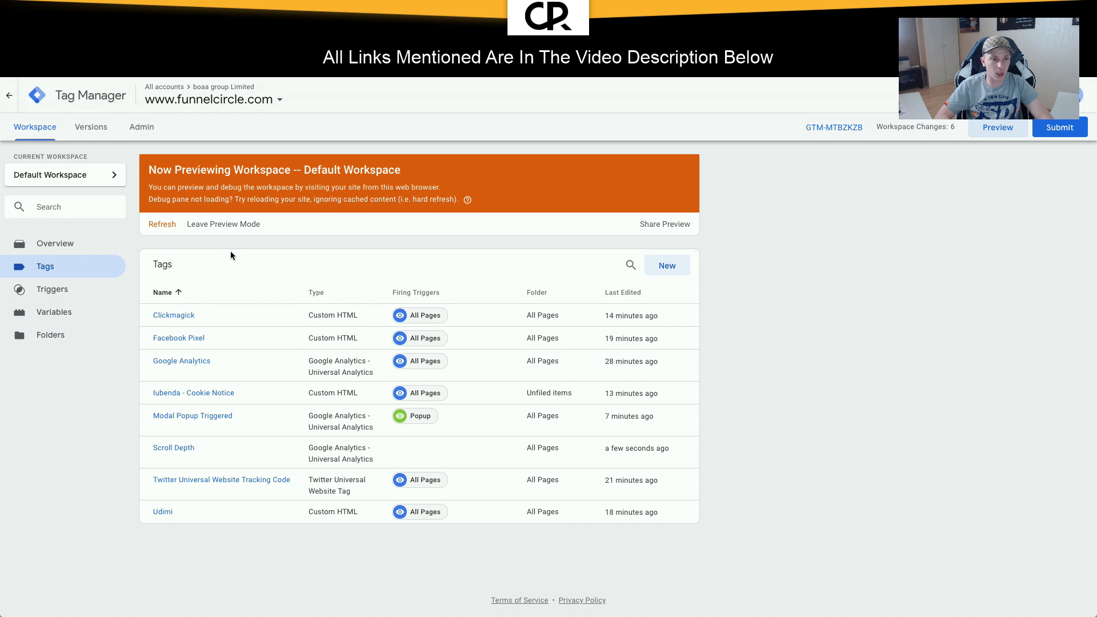
# Step: Start a new tag named 'Squeeze Page - Facebook Form Submission'
pyautogui.click(666, 265)
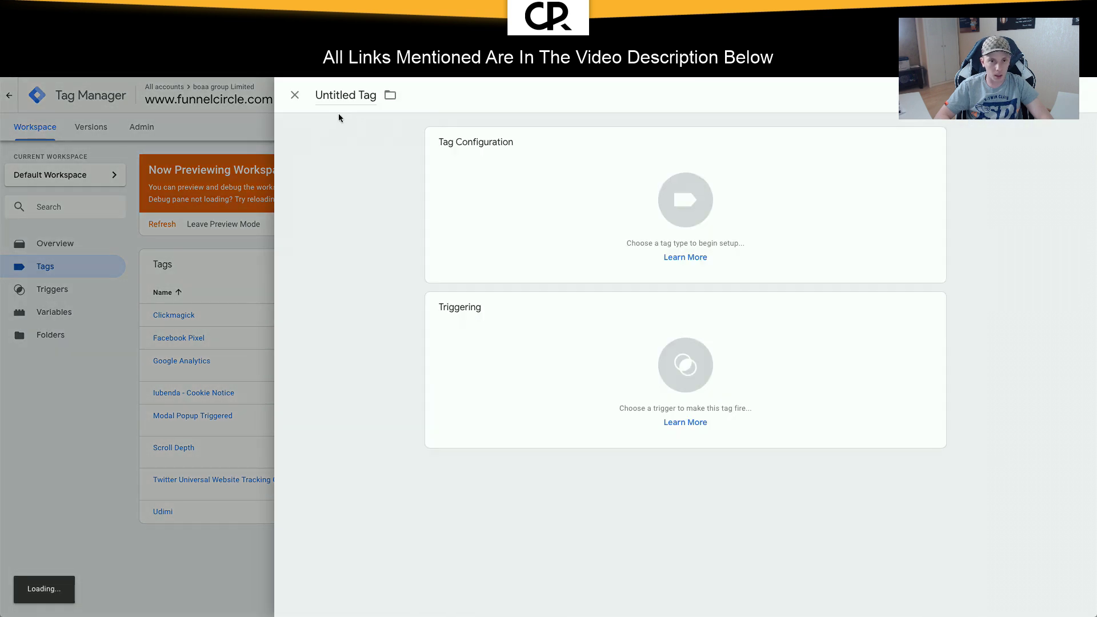
pyautogui.click(358, 93)
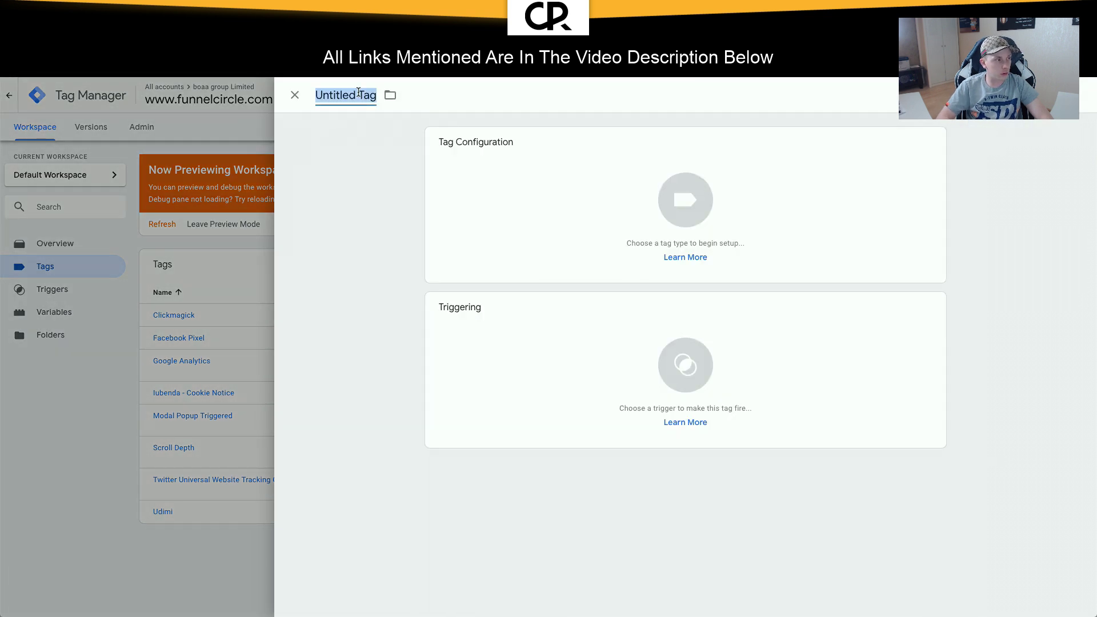
pyautogui.write('Facebook')
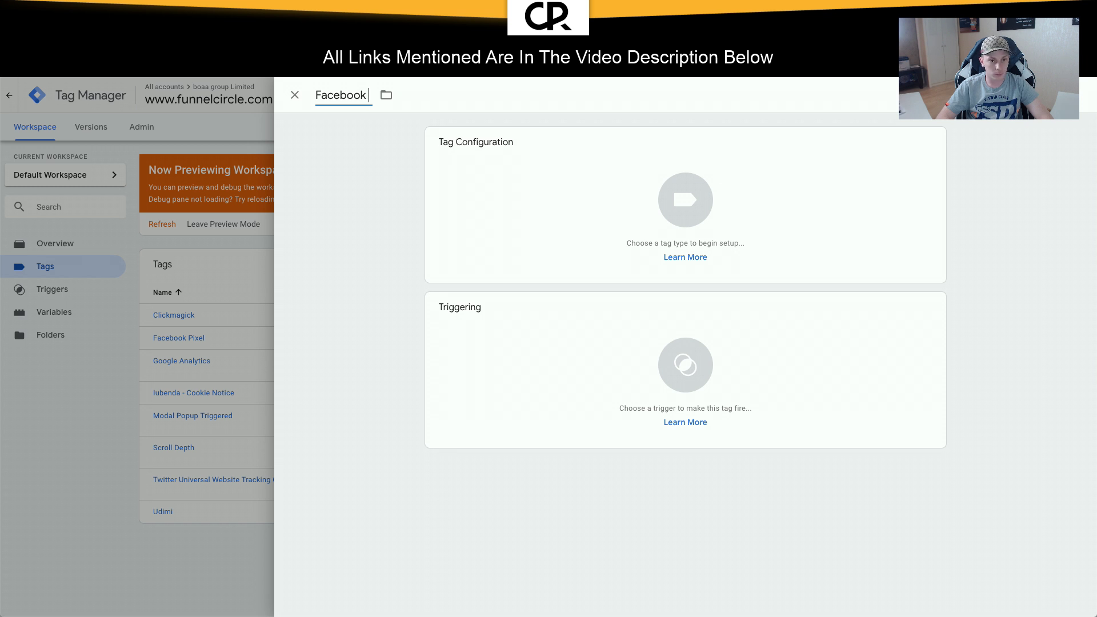
pyautogui.hotkey('ctrl', 'a')
pyautogui.write('Sq')
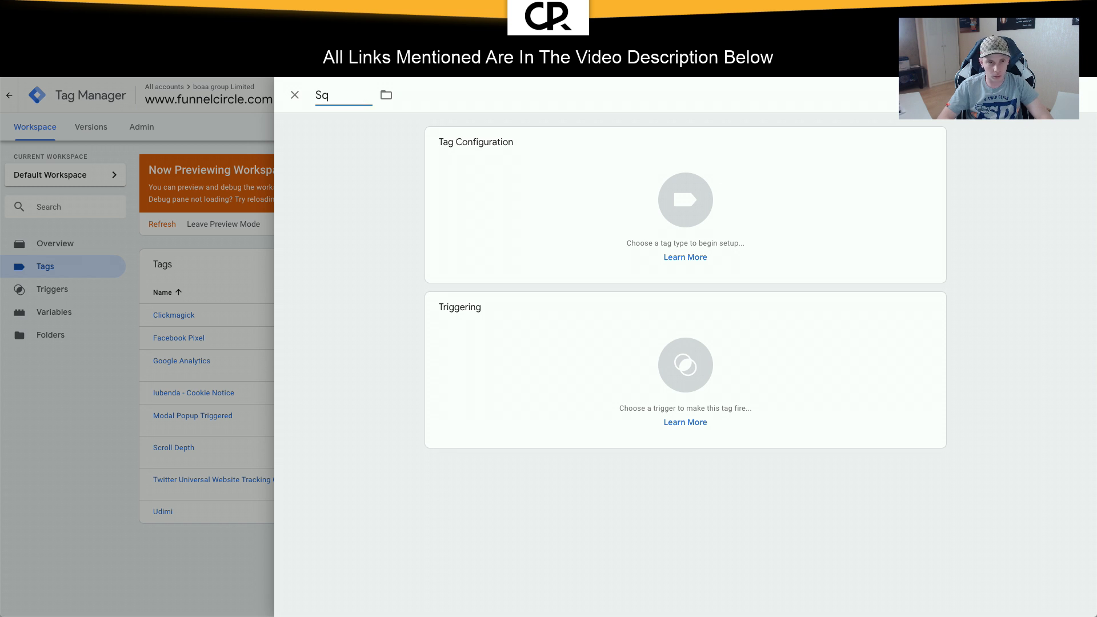
pyautogui.write('eeu')
pyautogui.press('BackSpace')
pyautogui.press('BackSpace')
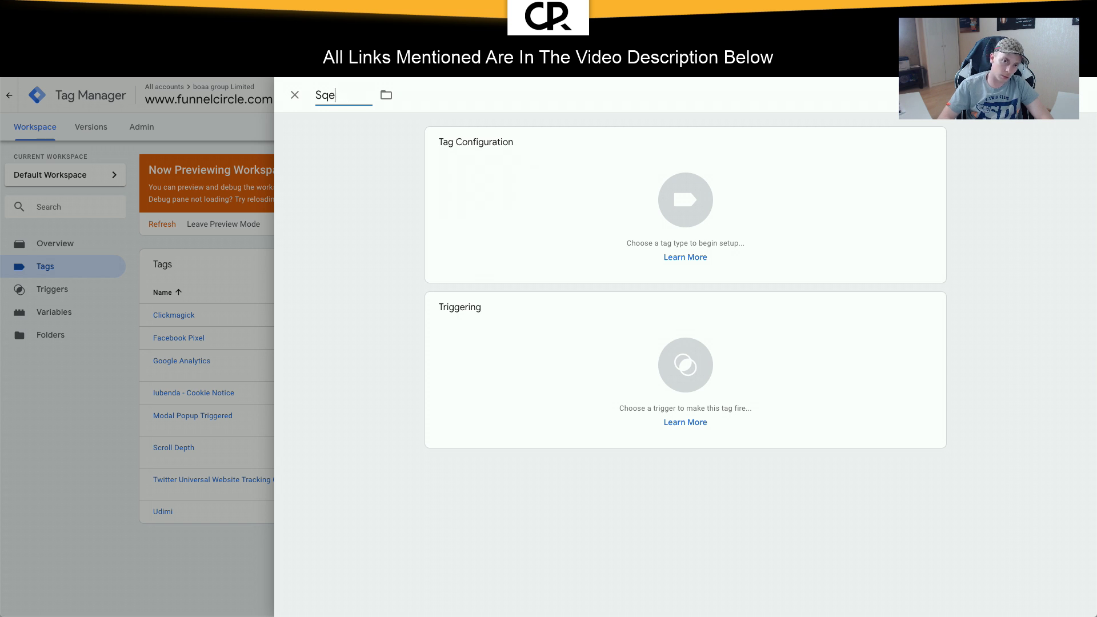
pyautogui.press('BackSpace')
pyautogui.write('ueeze Page -')
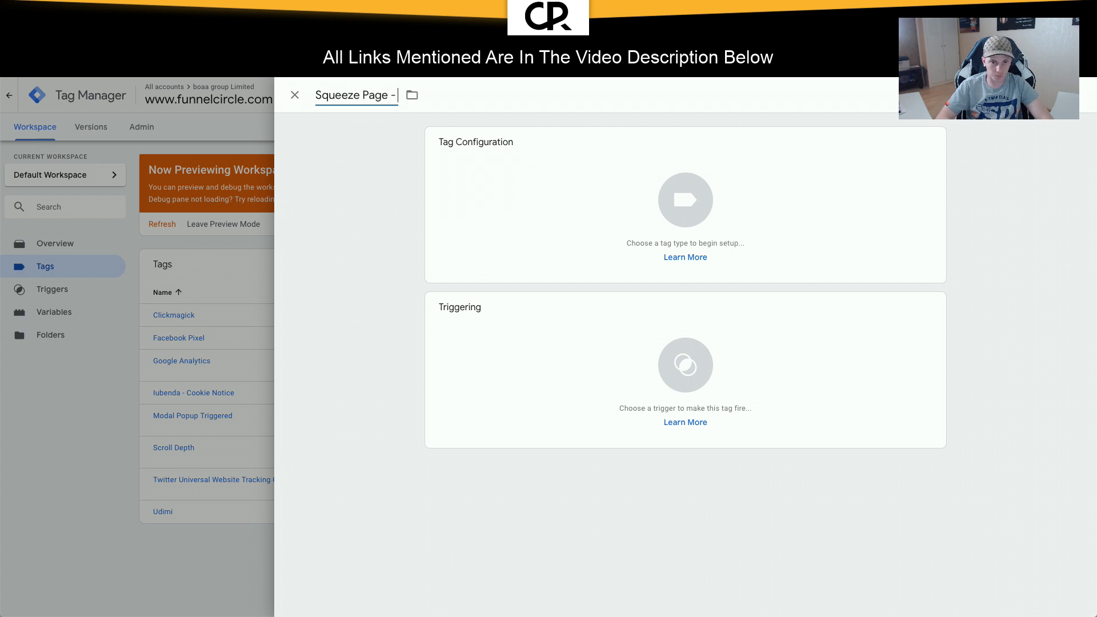
pyautogui.write(' Facebook')
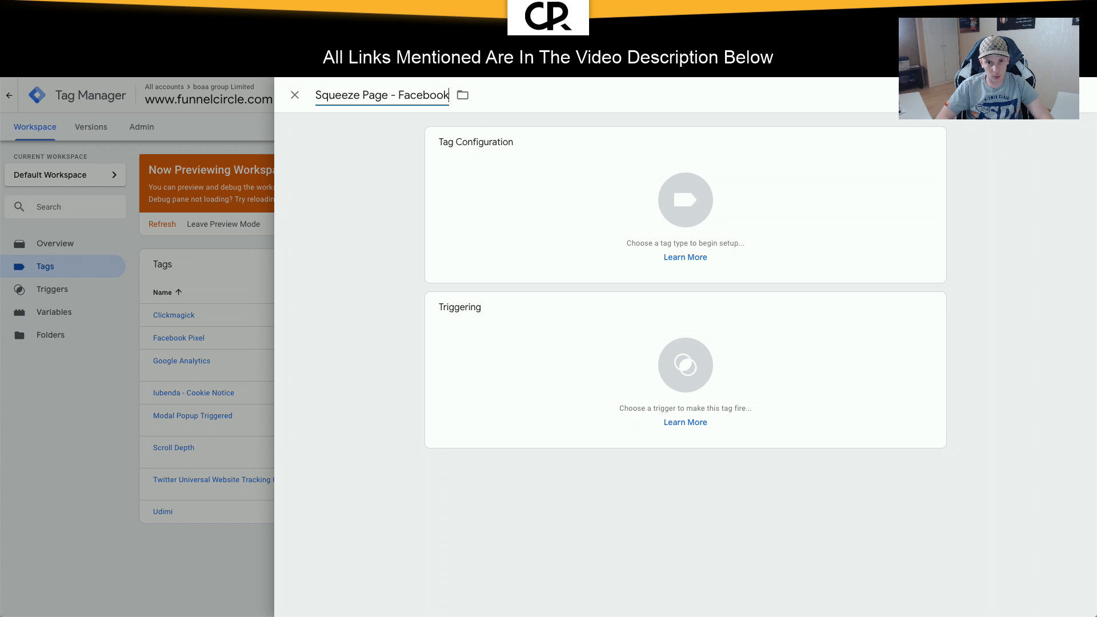
pyautogui.write(' Form Submission')
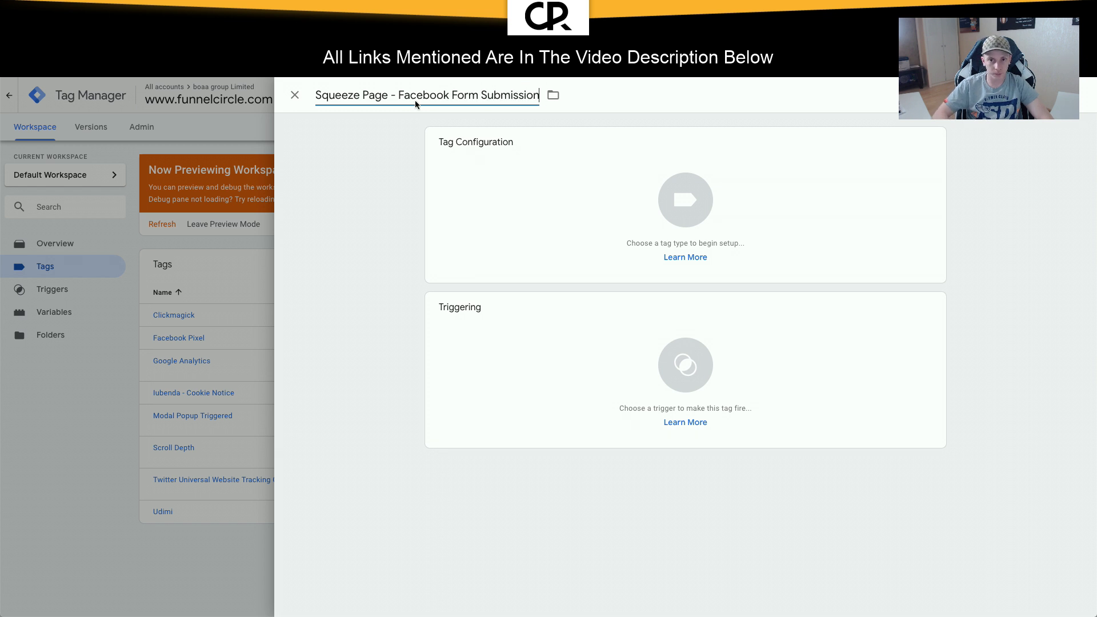
# Step: File the tag in the Squeeze Page folder and make it a Custom HTML tag
pyautogui.click(553, 95)
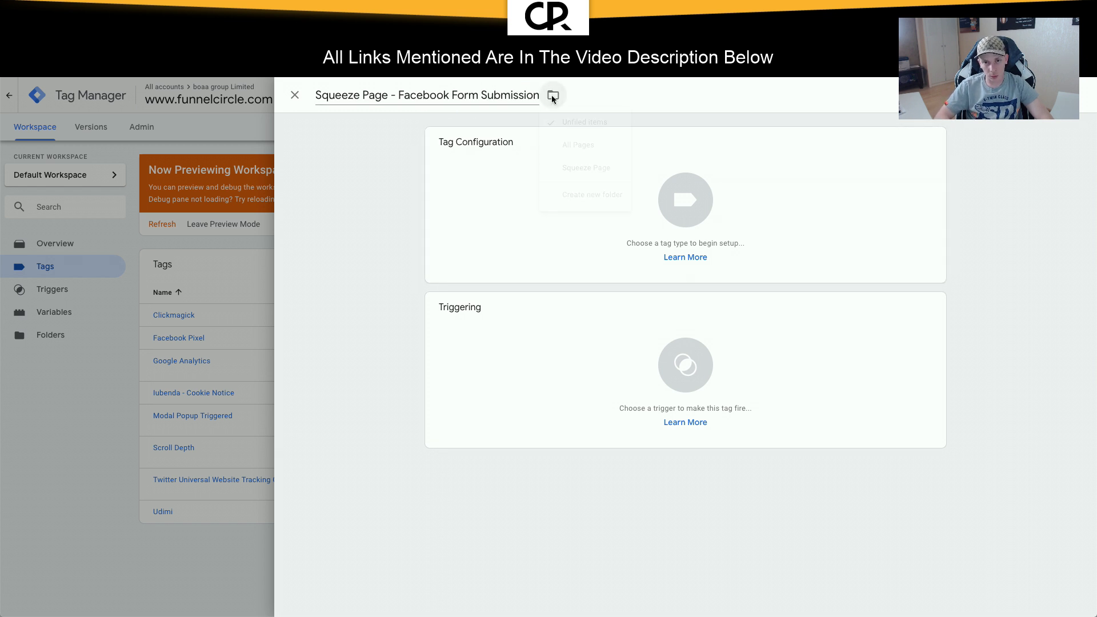
pyautogui.click(574, 166)
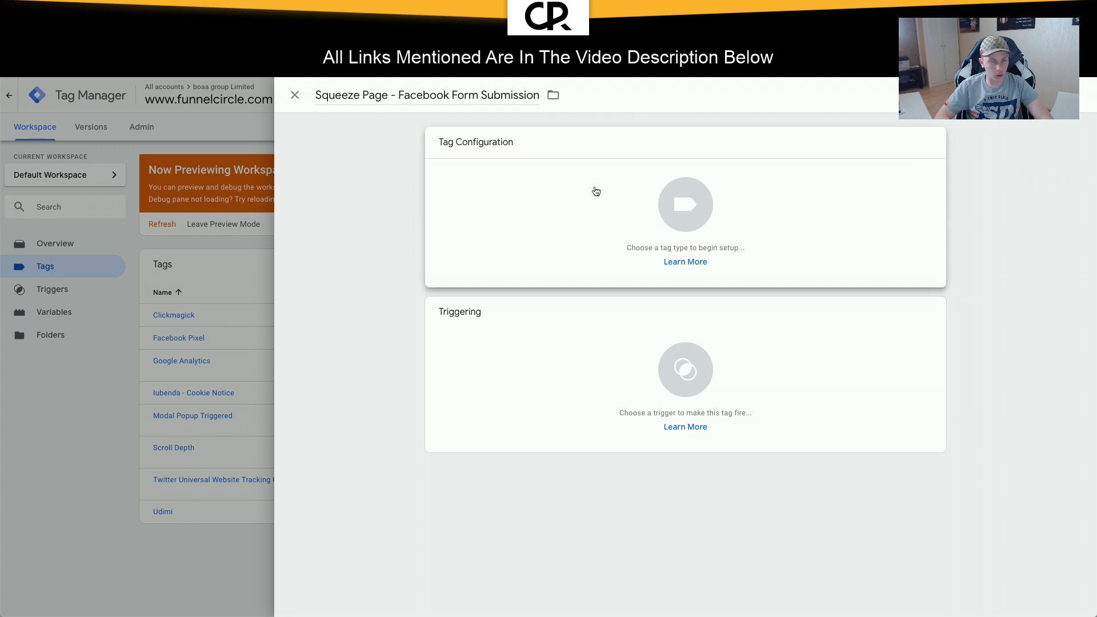
pyautogui.click(593, 188)
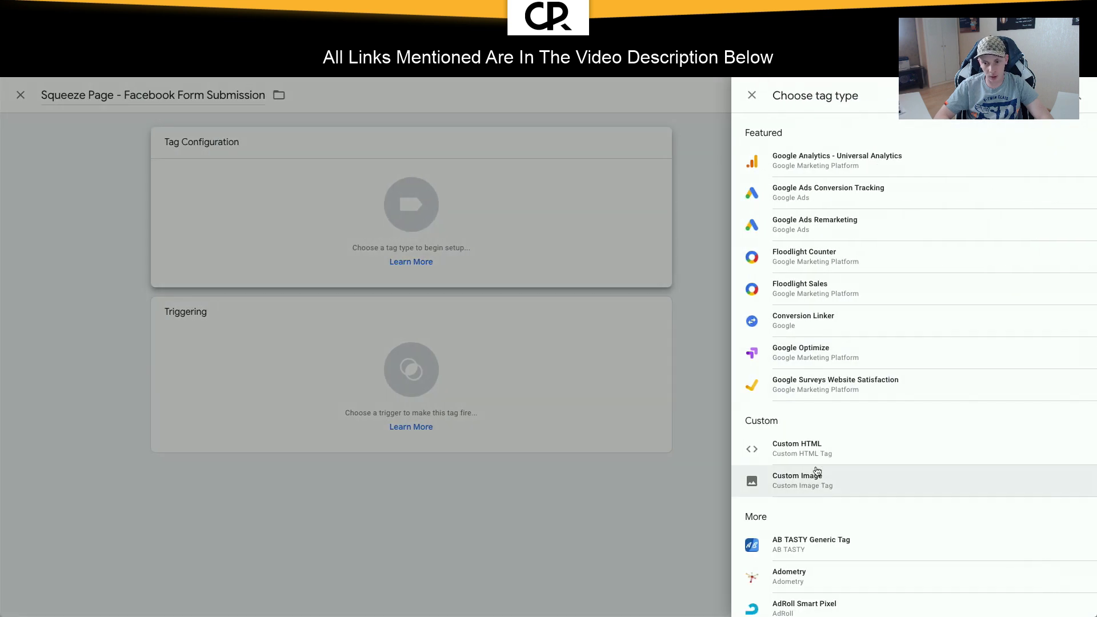
pyautogui.click(814, 449)
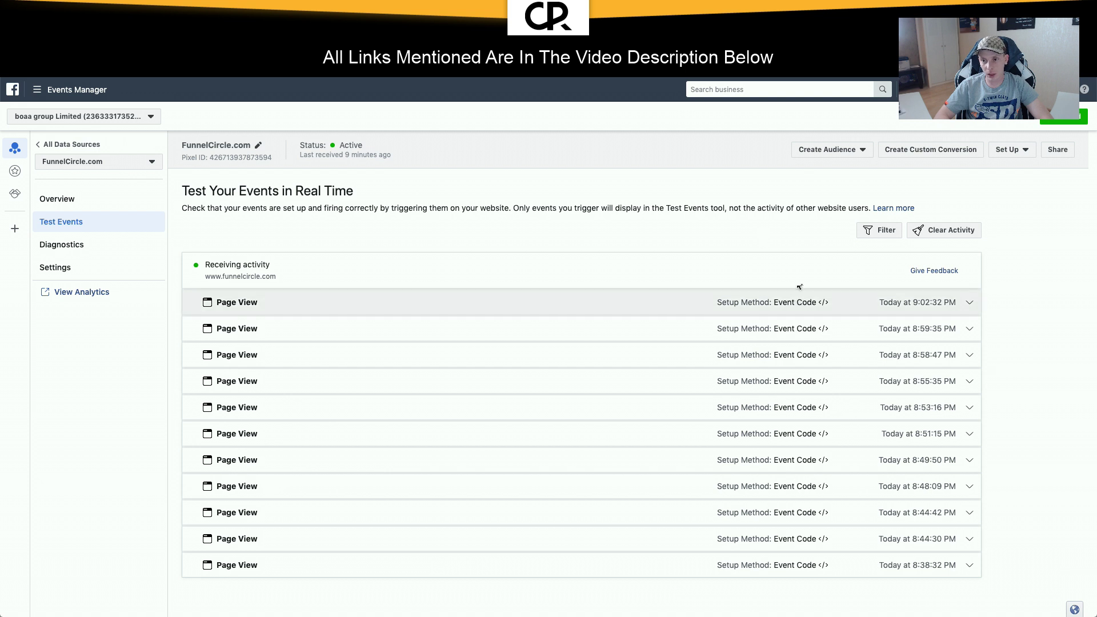
# Step: Start manual event code setup in Events Manager with the Ecommerce and Retail category
pyautogui.click(992, 152)
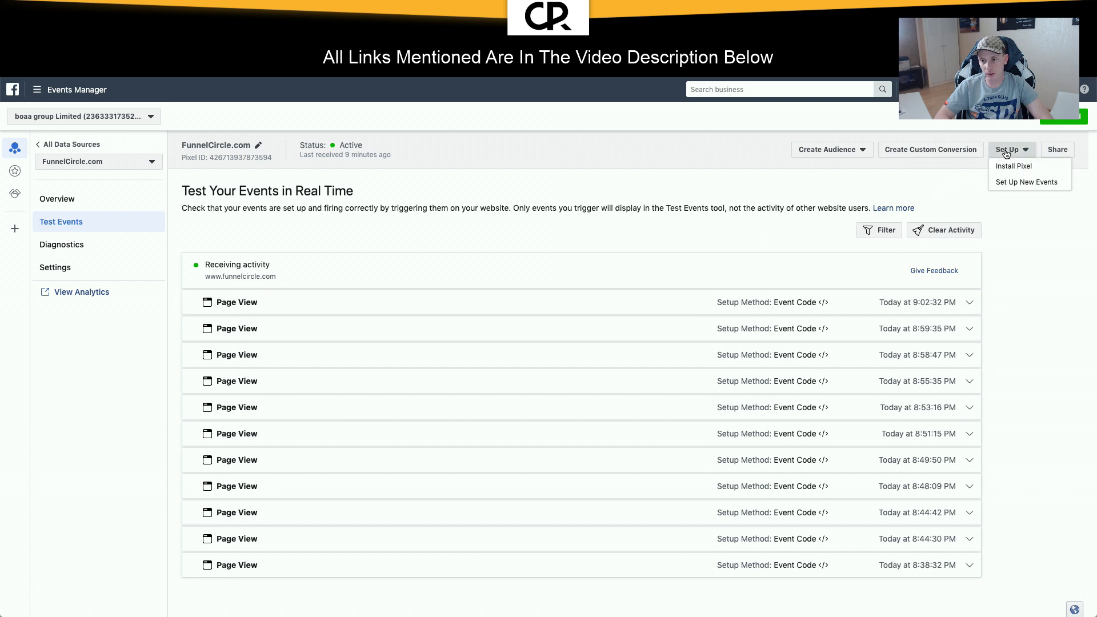
pyautogui.click(1011, 181)
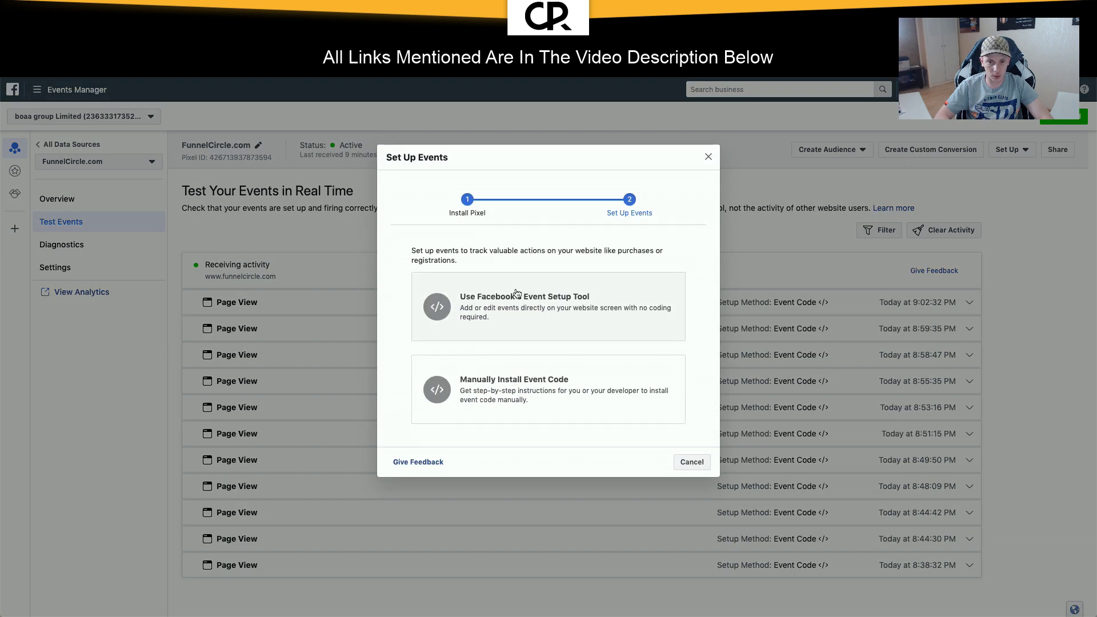
pyautogui.click(503, 357)
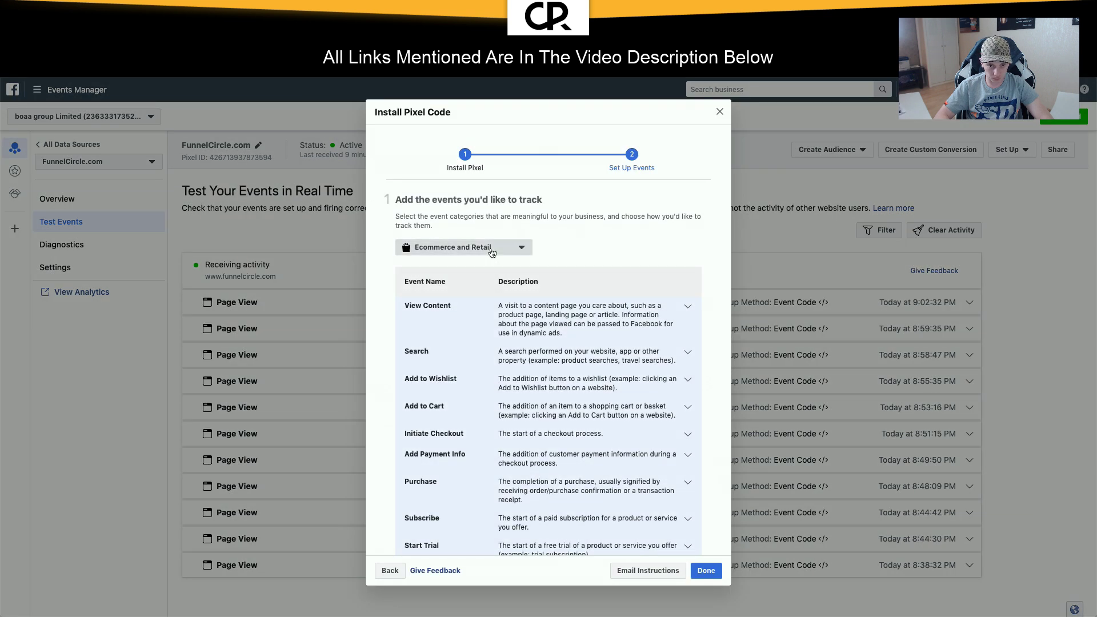
pyautogui.click(491, 251)
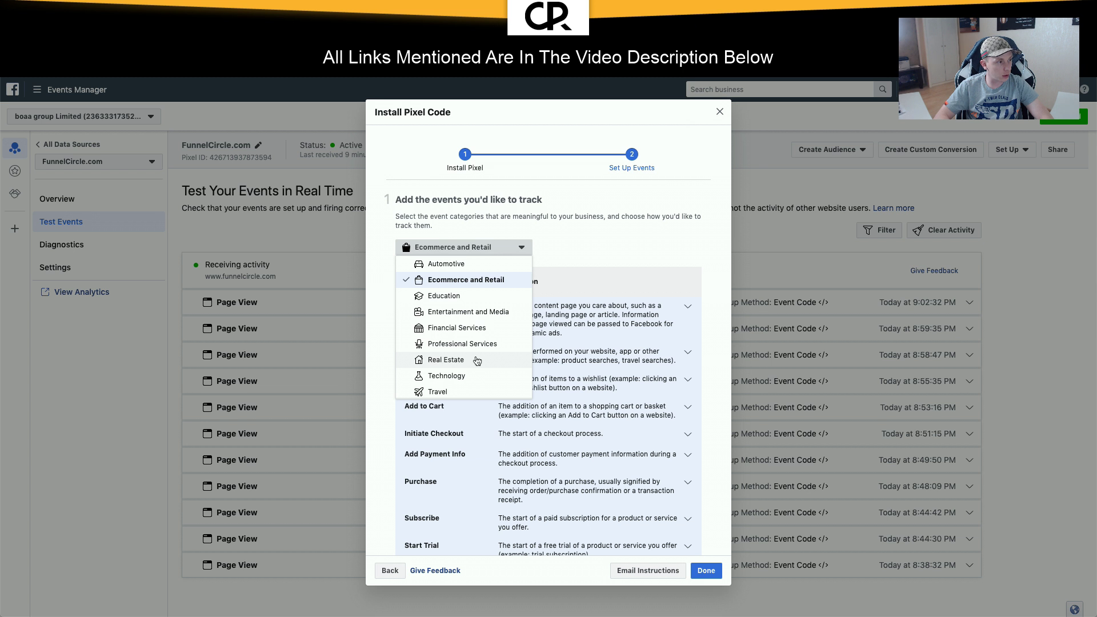
pyautogui.scroll(-1, 477, 360)
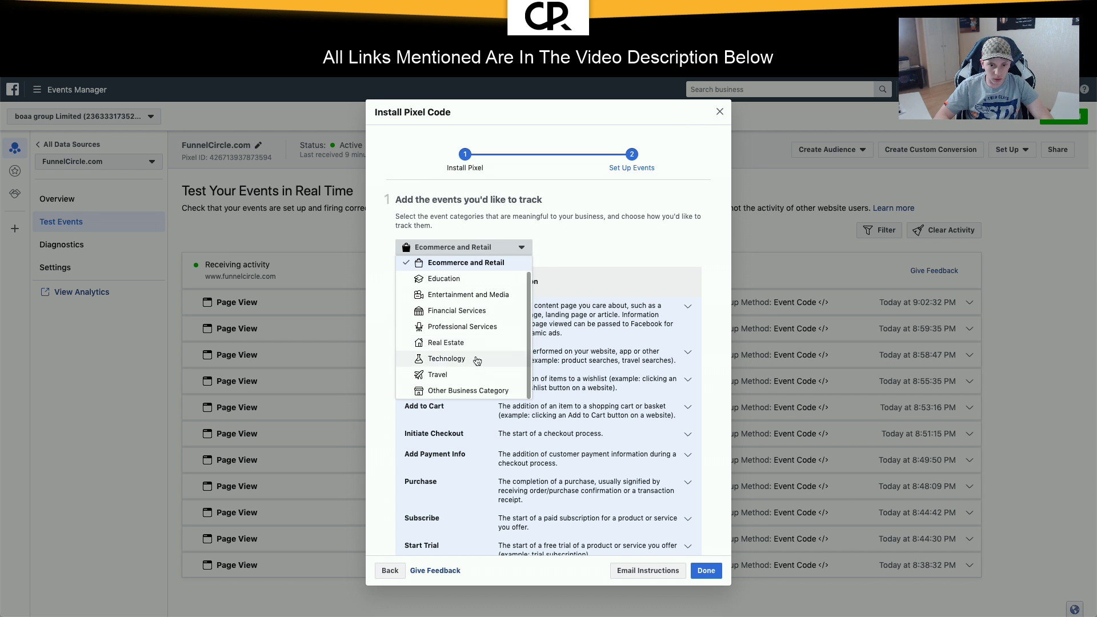
pyautogui.scroll(1, 477, 360)
pyautogui.click(472, 285)
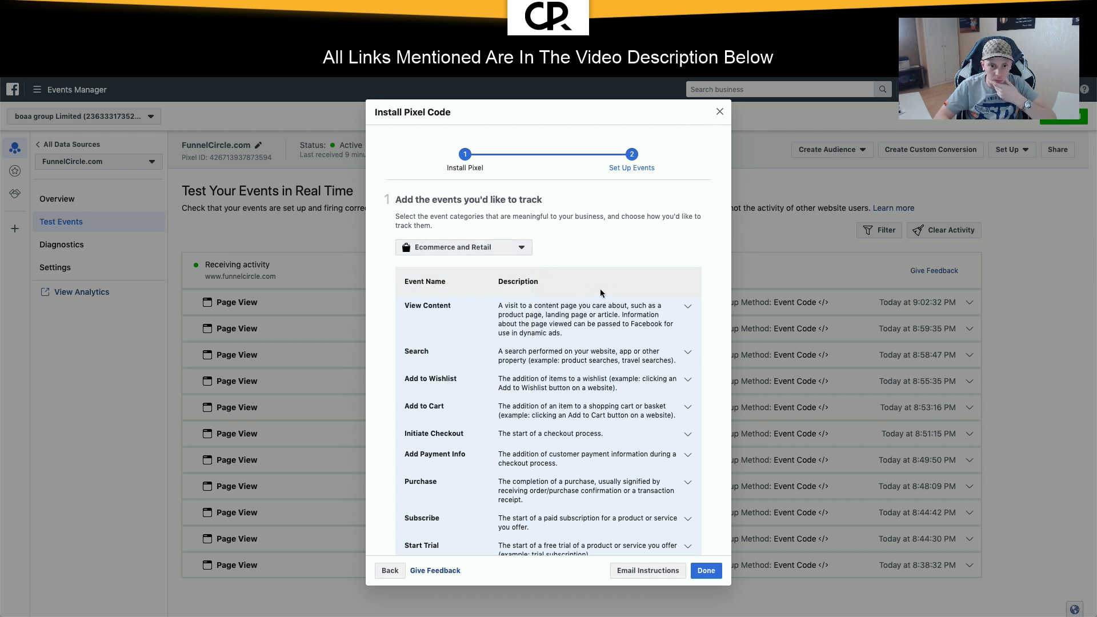
# Step: Expand the Subscribe event to reveal its code snippet for copying
pyautogui.scroll(-5, 462, 353)
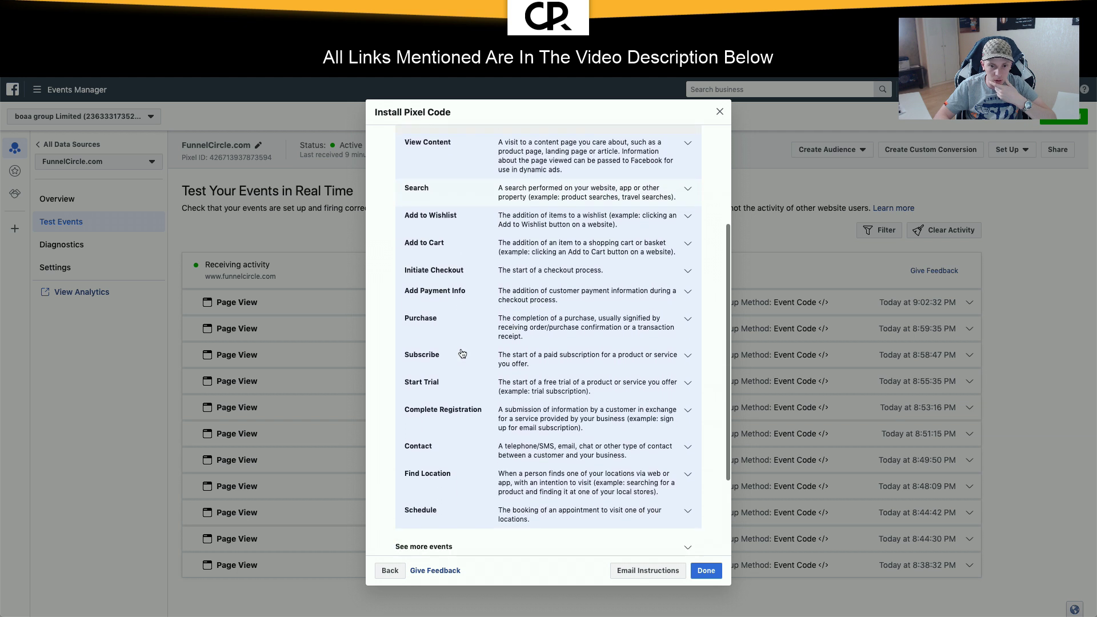
pyautogui.click(688, 355)
pyautogui.scroll(-3, 615, 394)
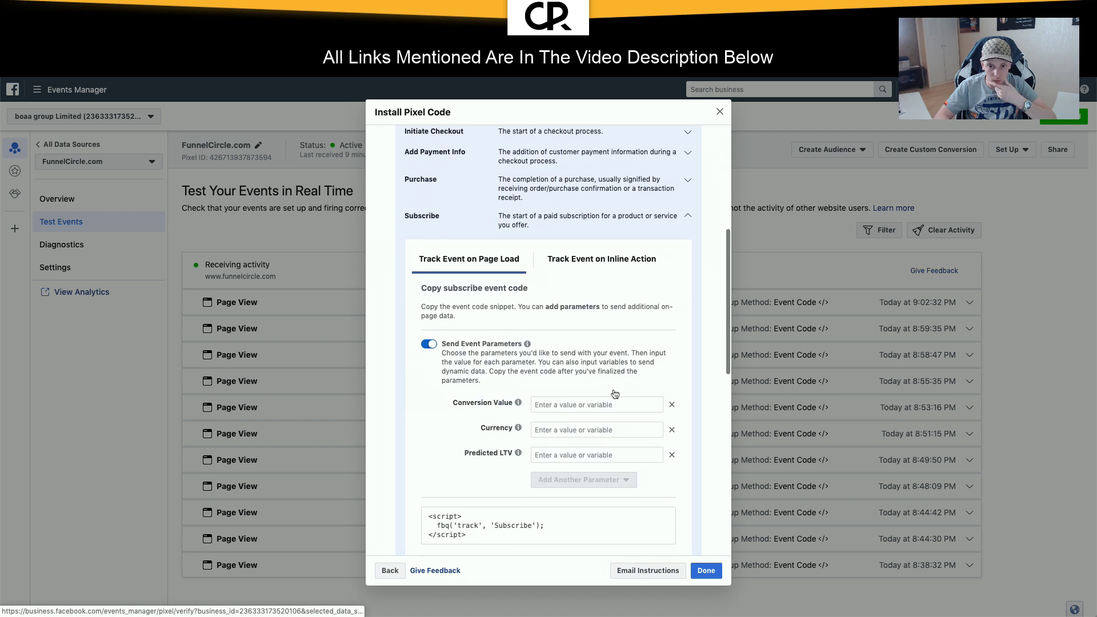
pyautogui.scroll(-4, 615, 394)
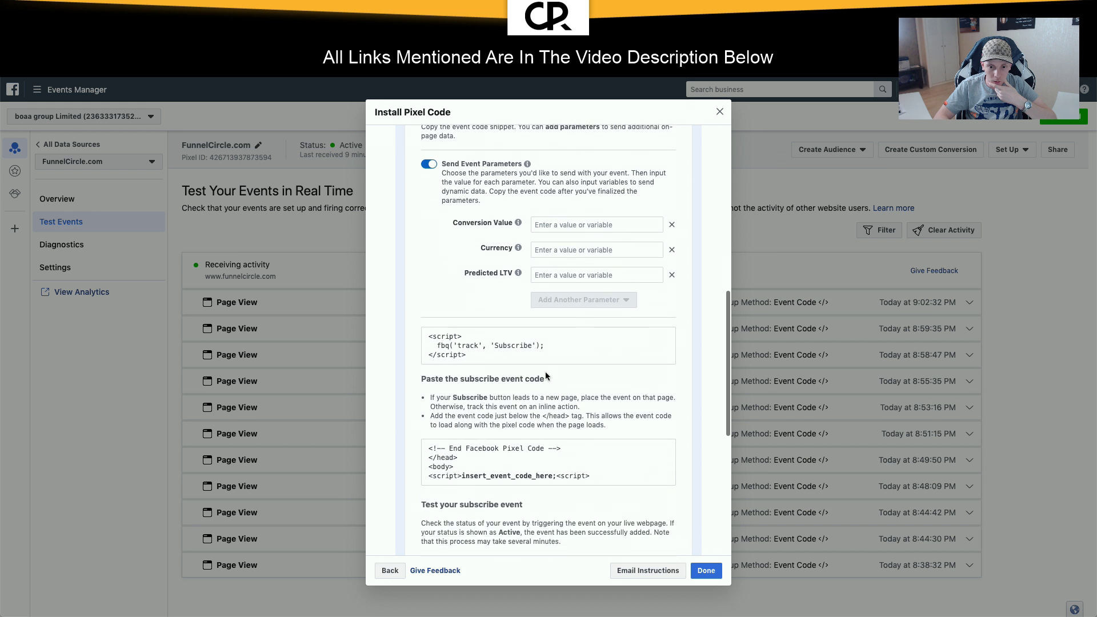
pyautogui.scroll(1, 546, 375)
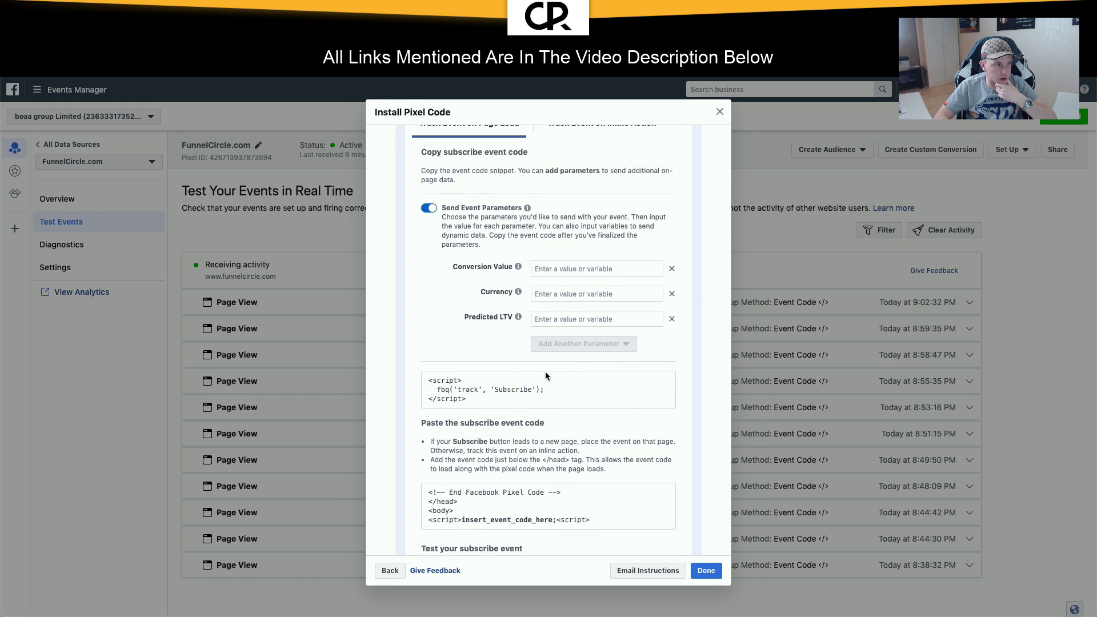
pyautogui.moveTo(460, 394)
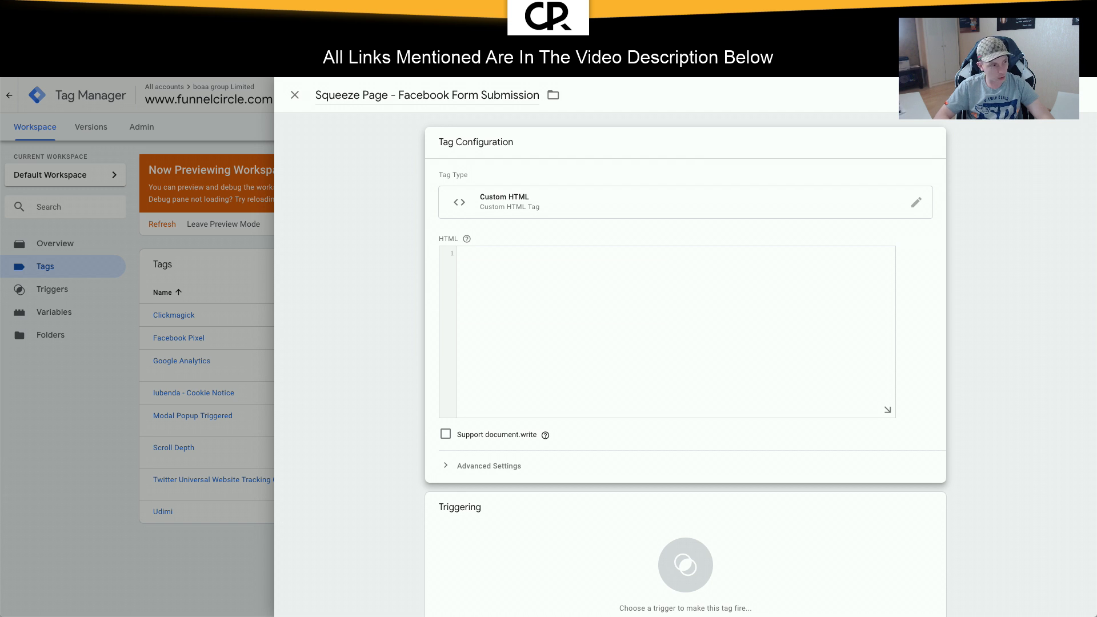
# Step: Paste the Facebook Subscribe script into the Custom HTML field and review its lines
pyautogui.hotkey('ctrl', 'v')
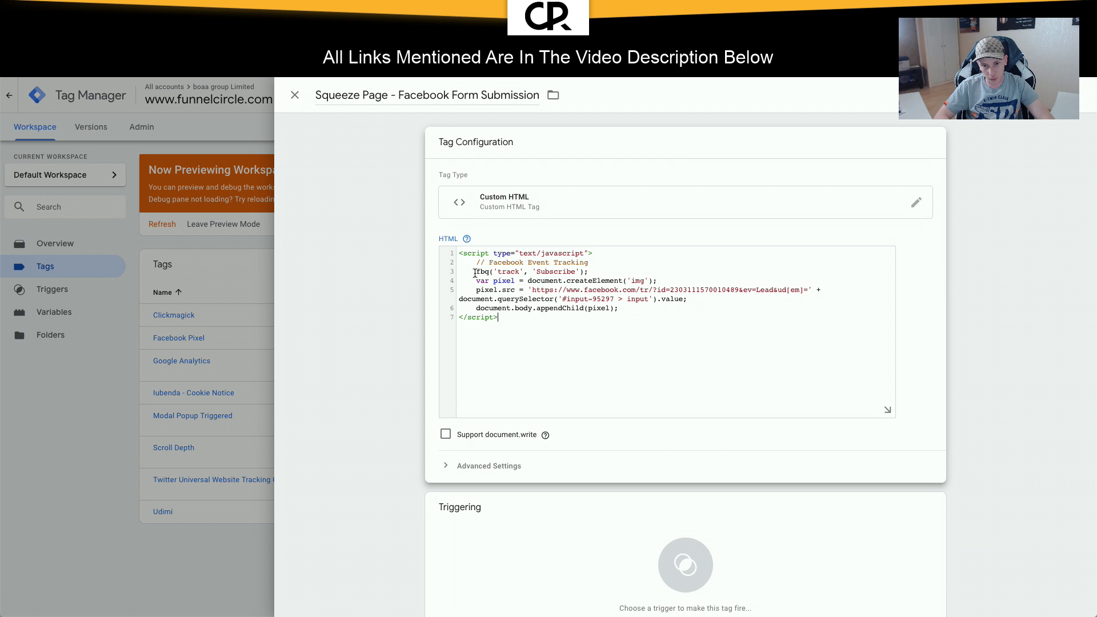
pyautogui.moveTo(476, 273); pyautogui.dragTo(620, 271)
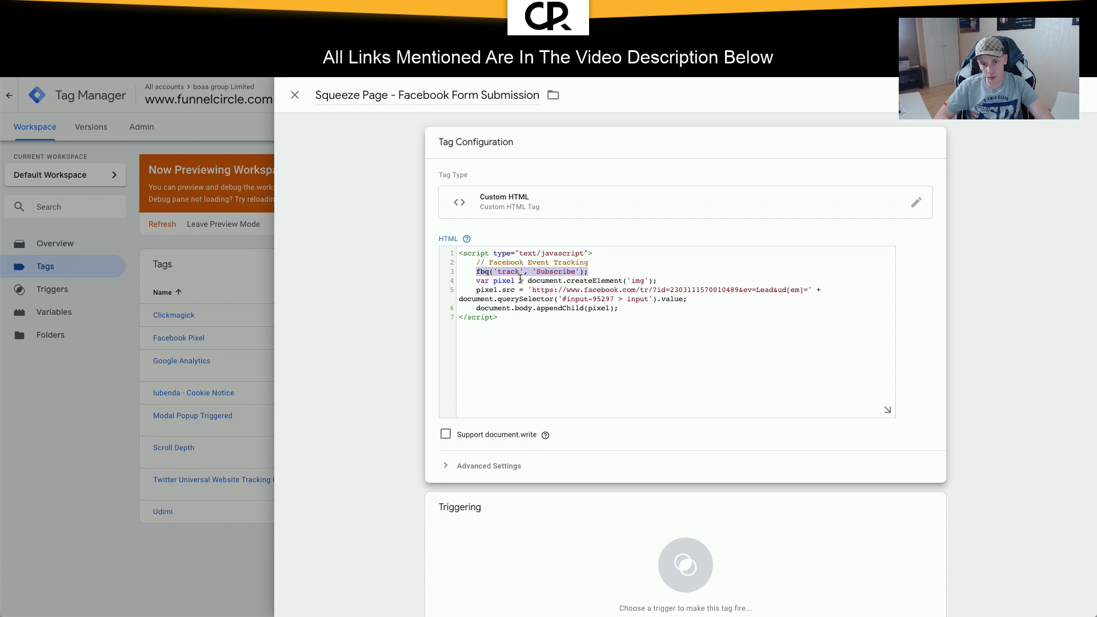
pyautogui.click(505, 272)
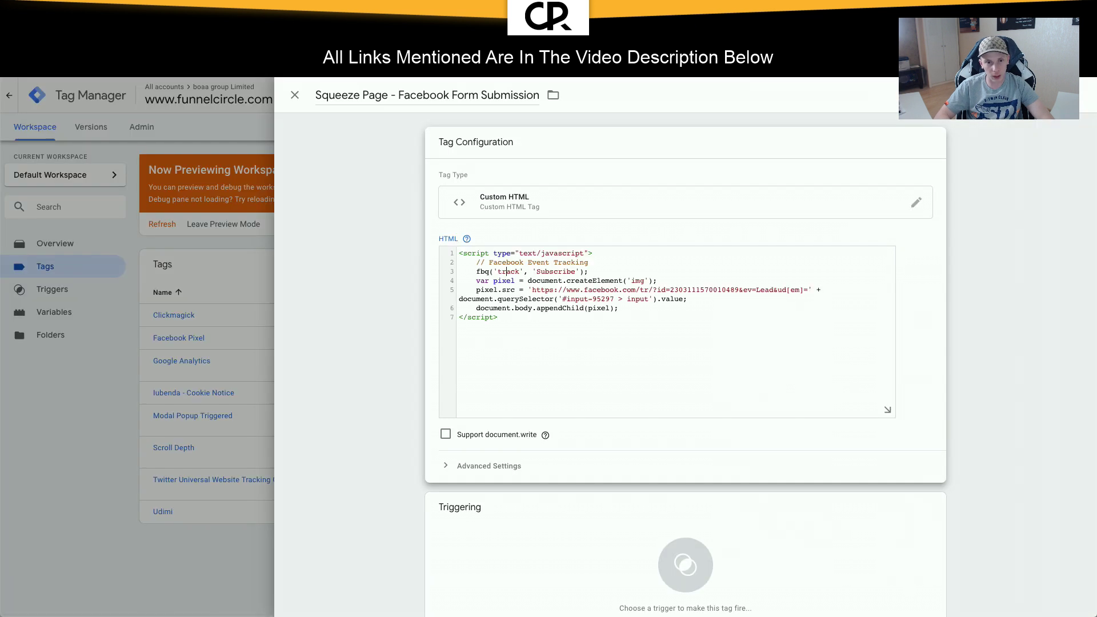
pyautogui.moveTo(478, 280); pyautogui.dragTo(680, 307)
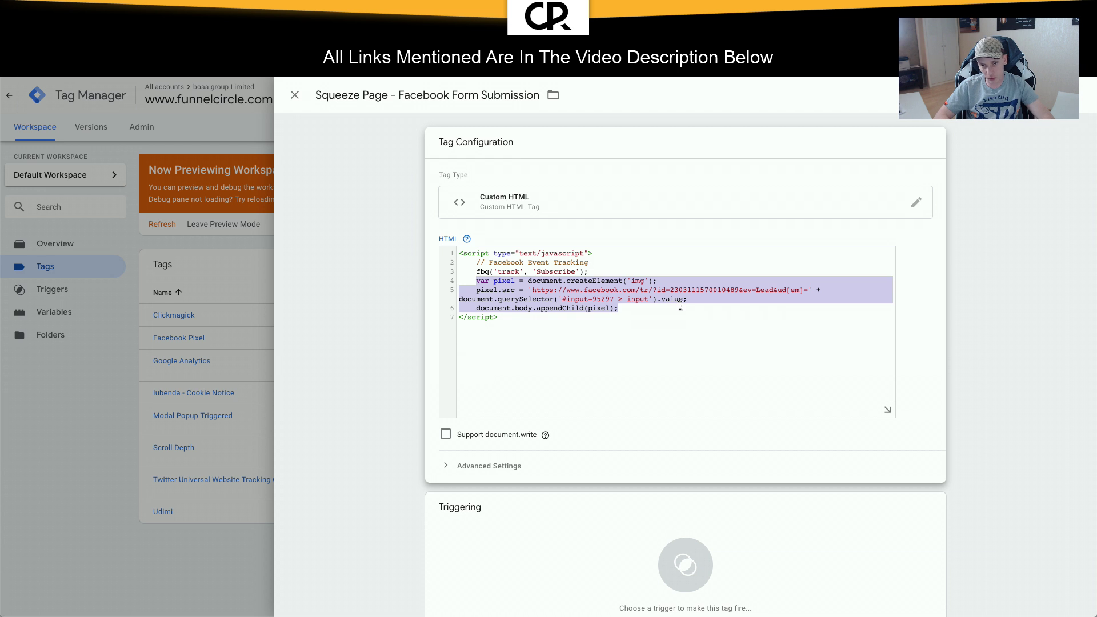
pyautogui.click(680, 306)
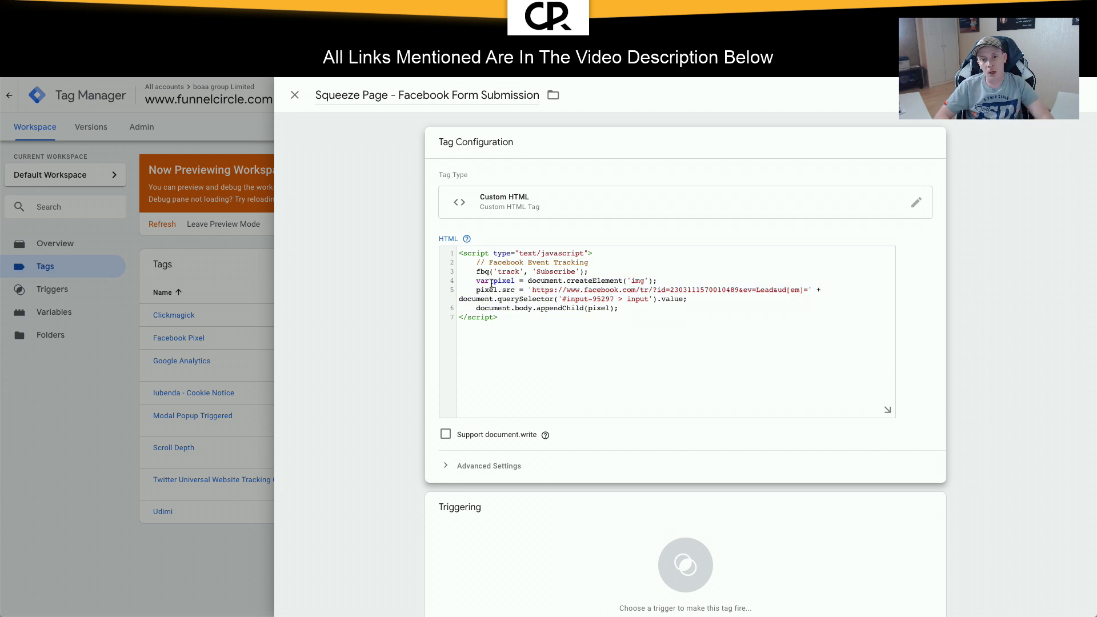
# Step: Replace the hard-coded pixel ID on line 5 with {{Facebook Pixel ID}}
pyautogui.doubleClick(676, 289)
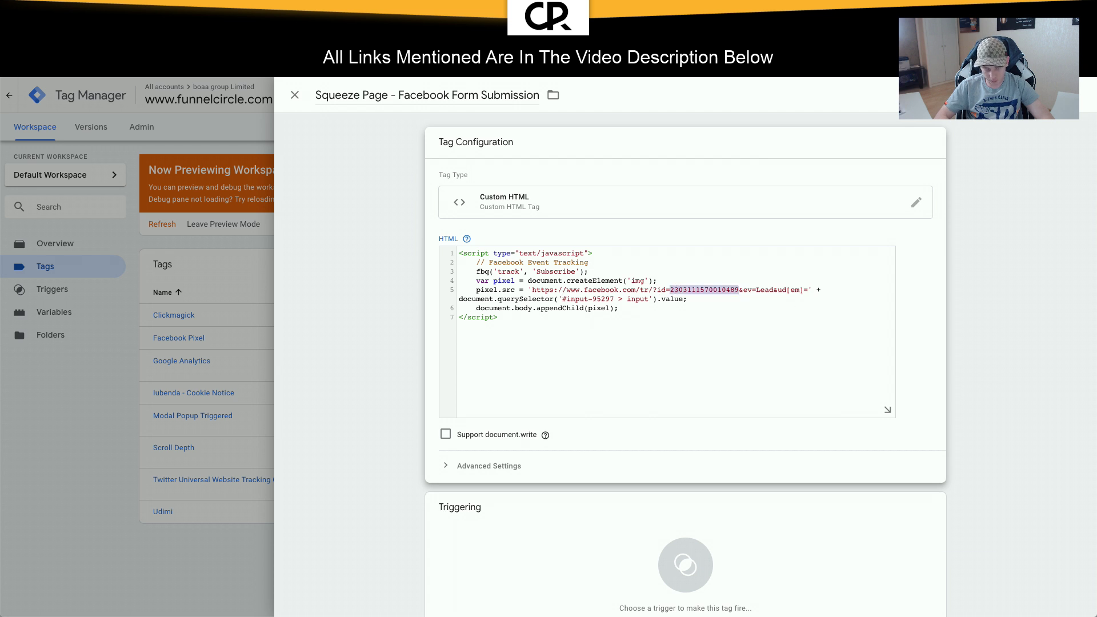
pyautogui.press('BackSpace')
pyautogui.write('{{')
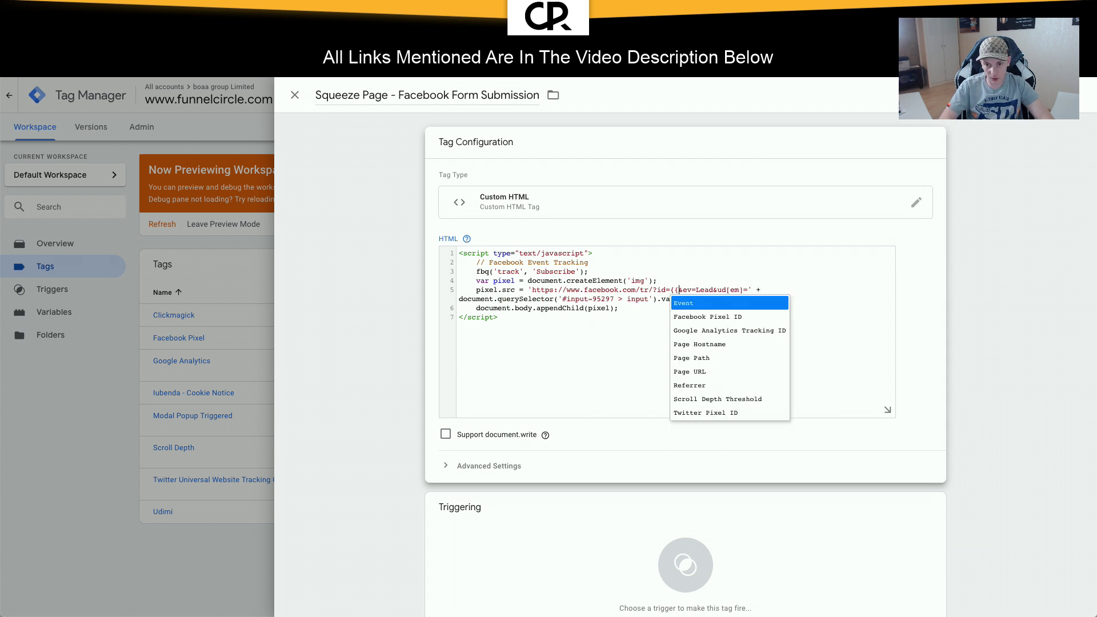
pyautogui.click(768, 318)
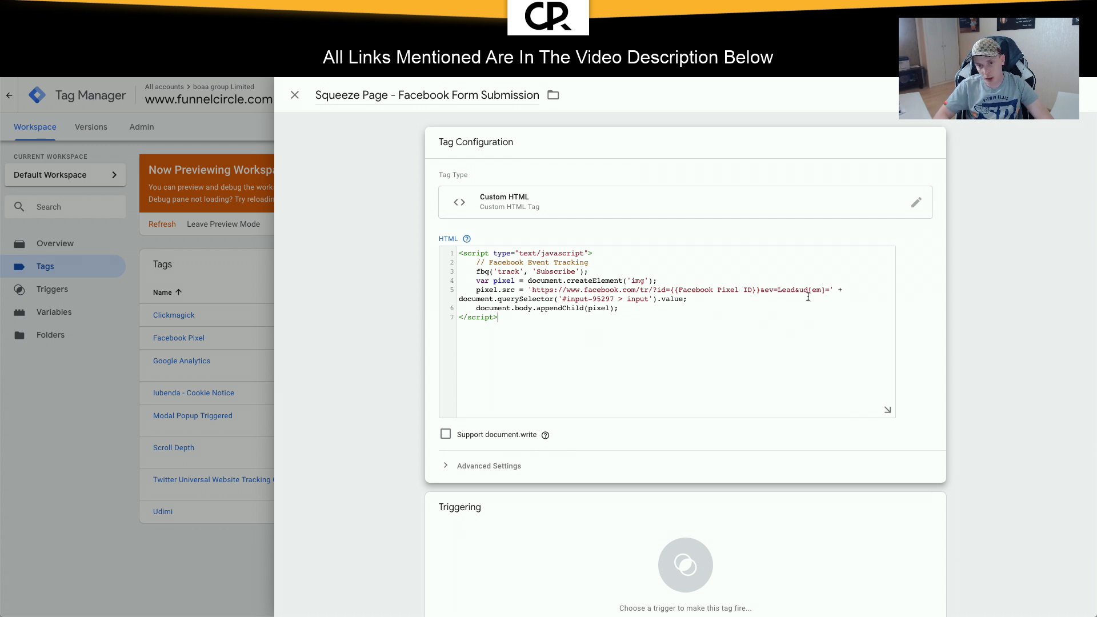
pyautogui.moveTo(563, 299); pyautogui.dragTo(647, 299)
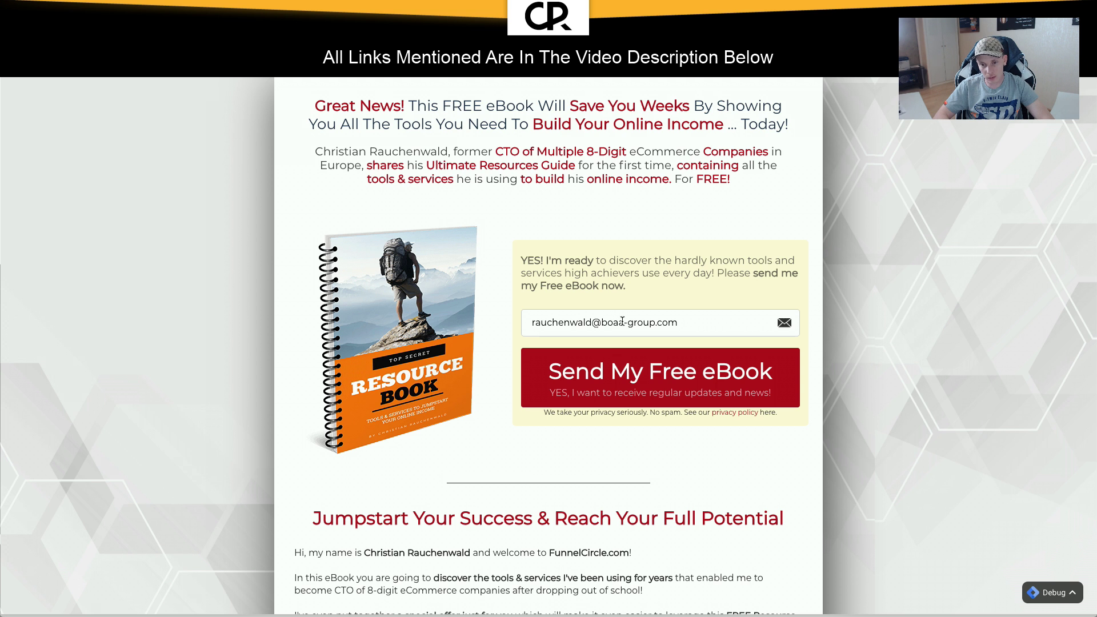
# Step: Copy the JS path of the squeeze page's email input from Chrome DevTools
pyautogui.rightClick(623, 324)
pyautogui.click(681, 550)
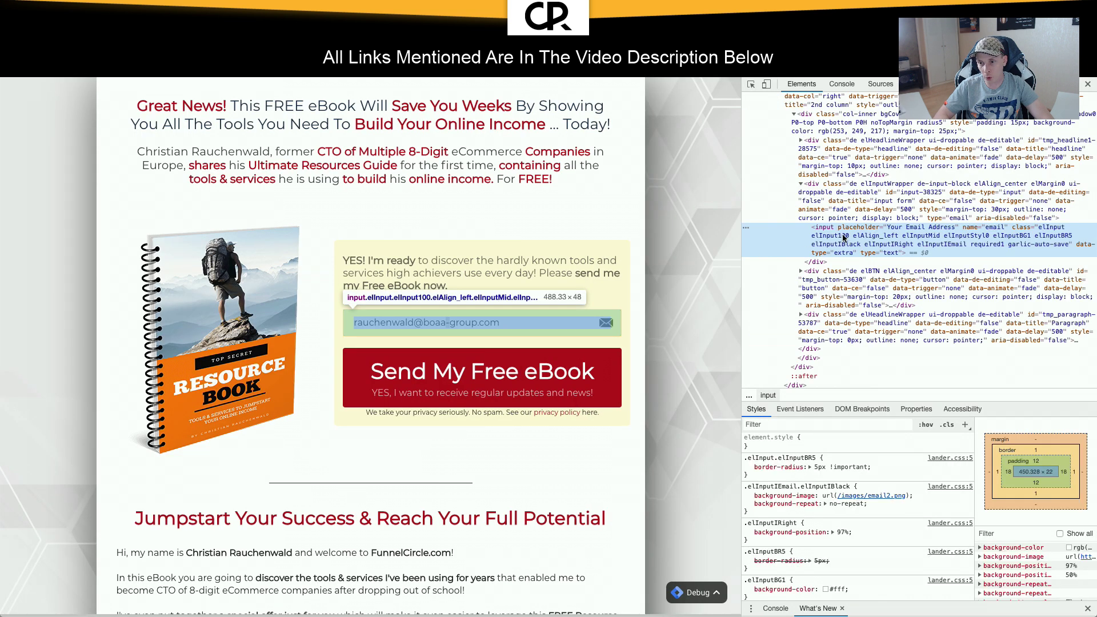
pyautogui.rightClick(856, 230)
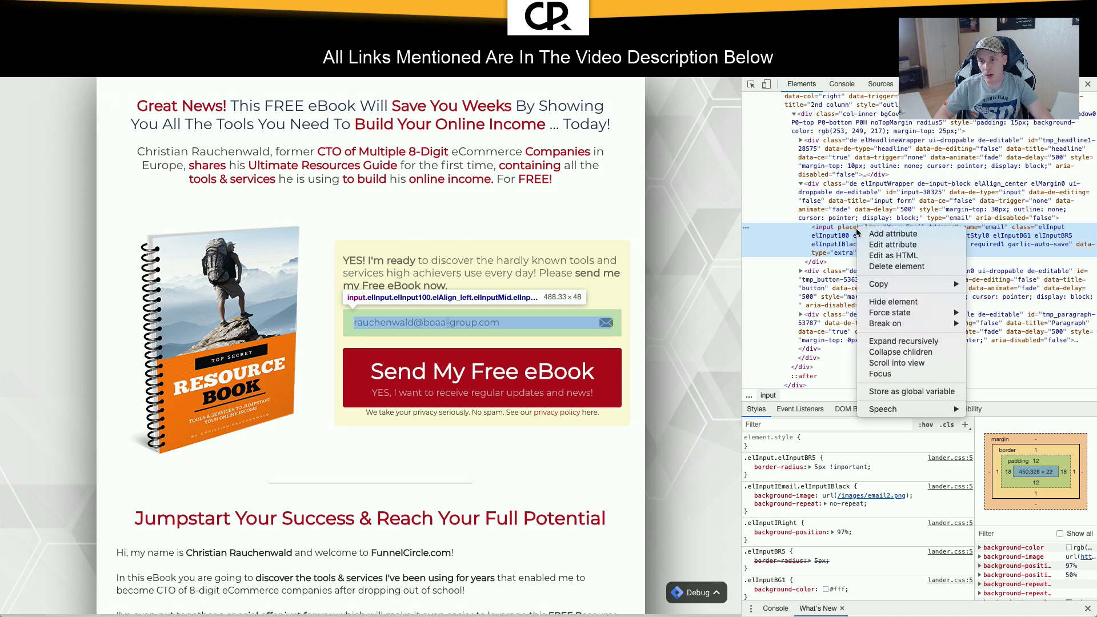
pyautogui.moveTo(929, 284)
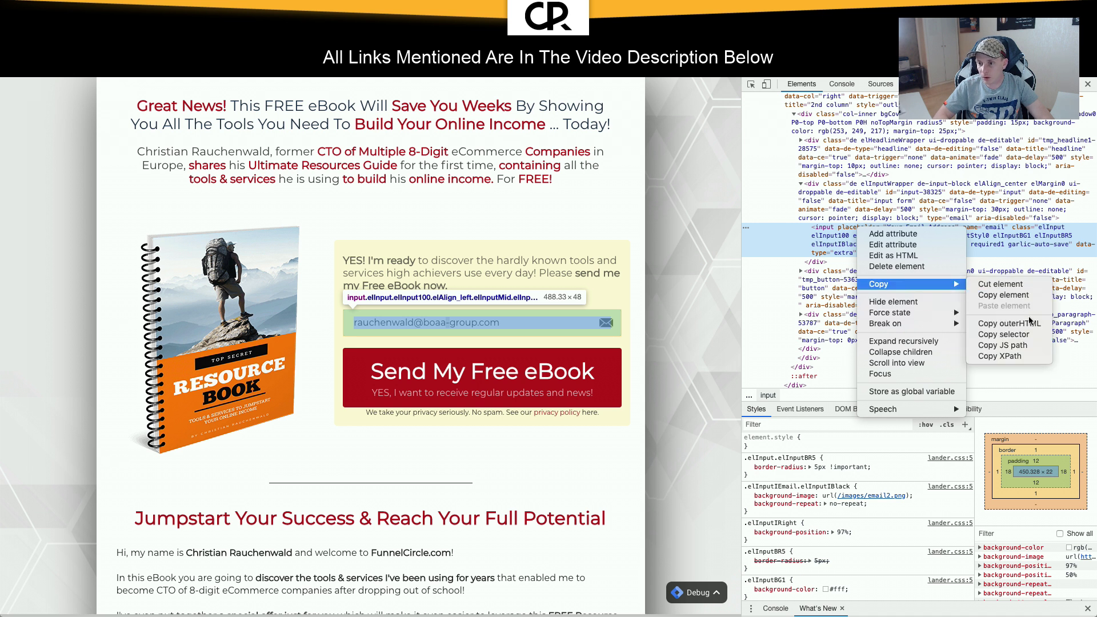
pyautogui.click(1018, 349)
# Step: Paste the copied path into a launcher and select the #input-38325 > input selector
pyautogui.hotkey('alt', 'space')
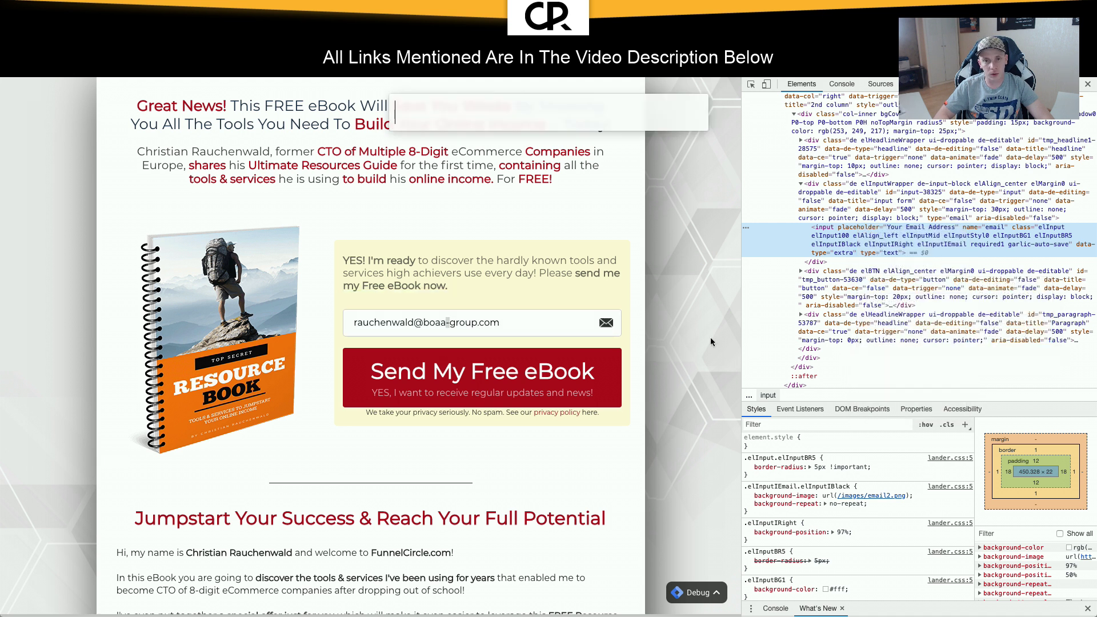
pyautogui.press('super+v')
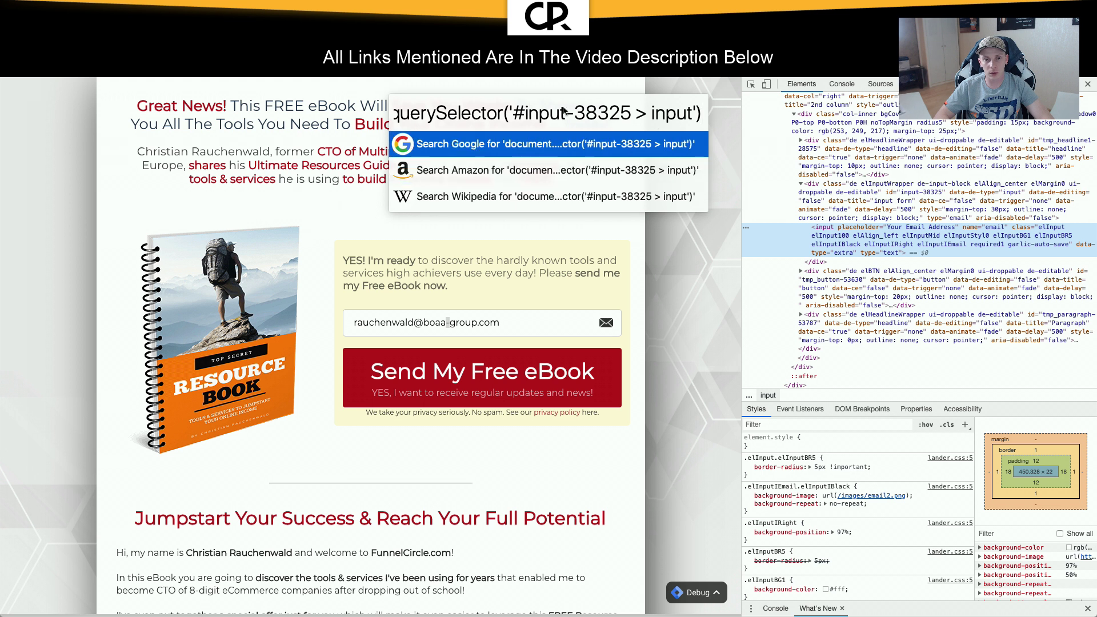
pyautogui.click(514, 113)
pyautogui.keyDown('shift'); pyautogui.click(694, 114); pyautogui.keyUp('shift')
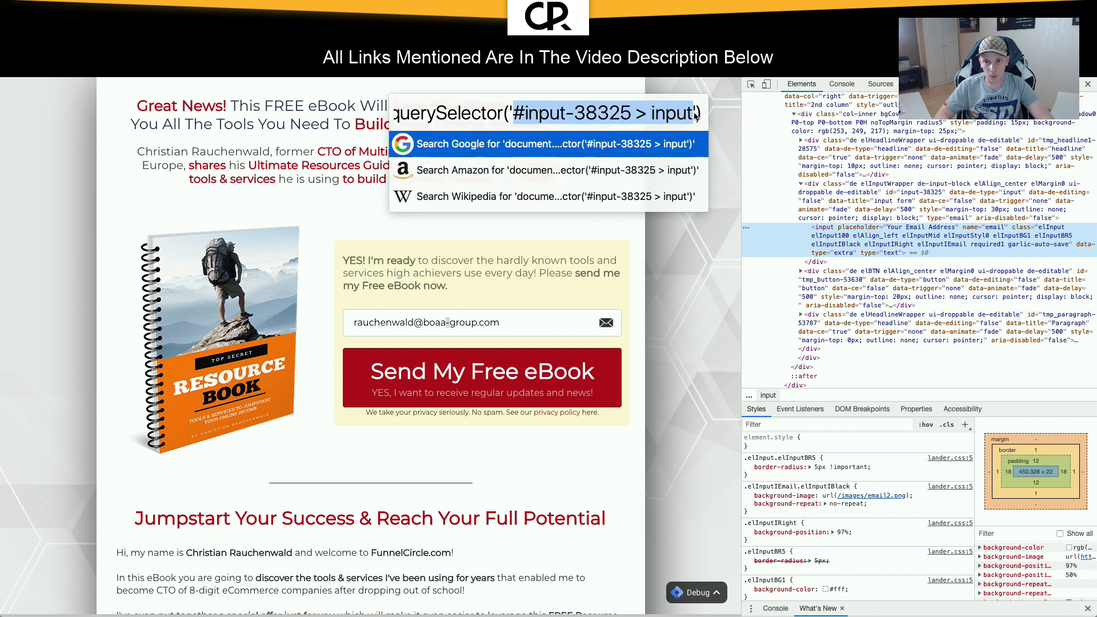
# Step: Paste the copied JS path below the tag script and cut out its #input-38325 > input selector
pyautogui.click(229, 26)
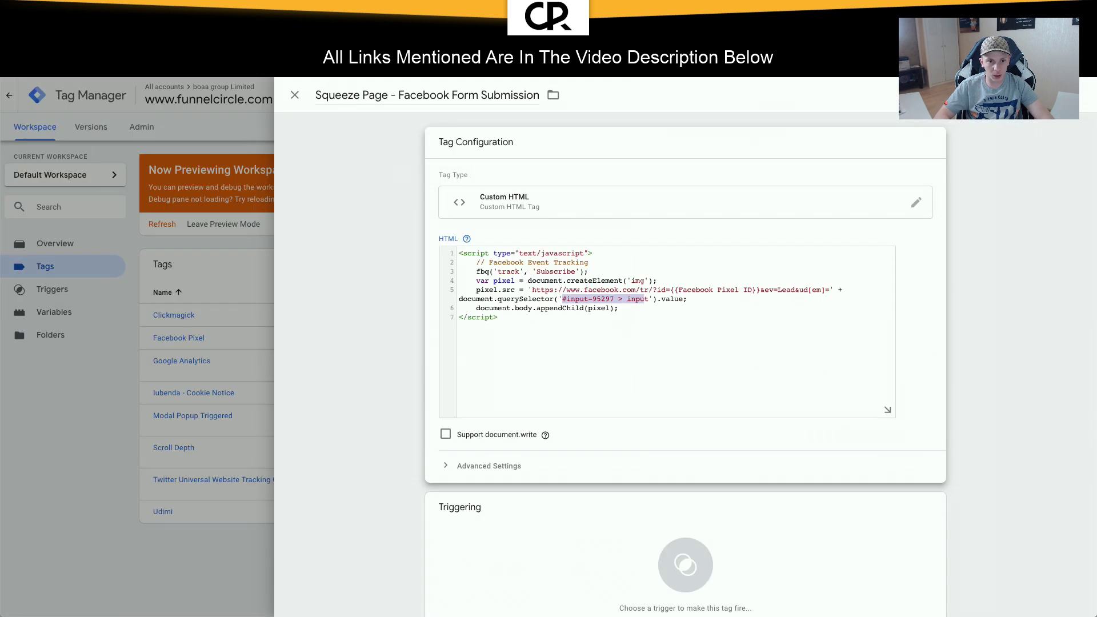
pyautogui.click(645, 328)
pyautogui.press('Return')
pyautogui.hotkey('ctrl', 'v')
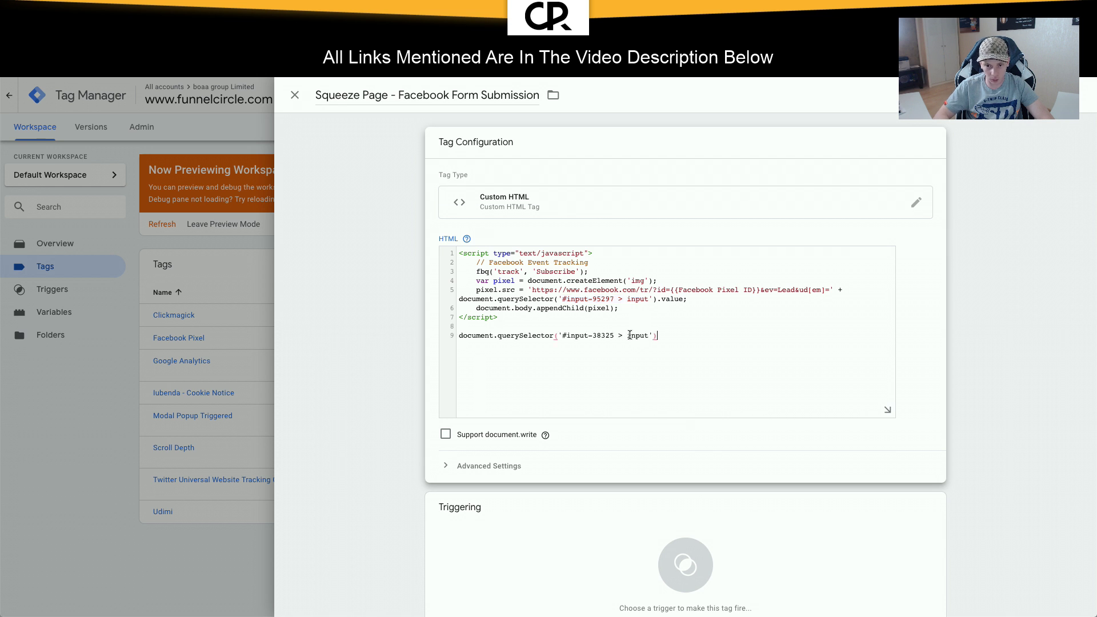
pyautogui.moveTo(563, 336); pyautogui.dragTo(647, 337)
pyautogui.hotkey('ctrl', 'c')
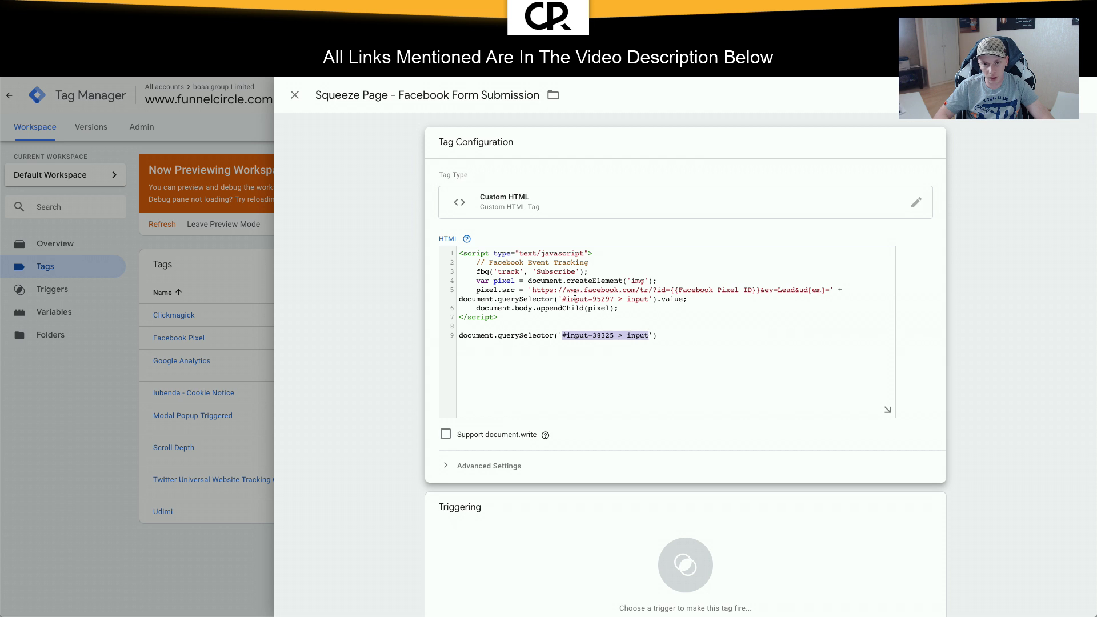
pyautogui.press('BackSpace')
# Step: Replace #input-95297 > input on line 5 with #input-38325 > input, delete leftover lines, and open Triggering
pyautogui.moveTo(563, 298); pyautogui.dragTo(650, 299)
pyautogui.hotkey('ctrl', 'v')
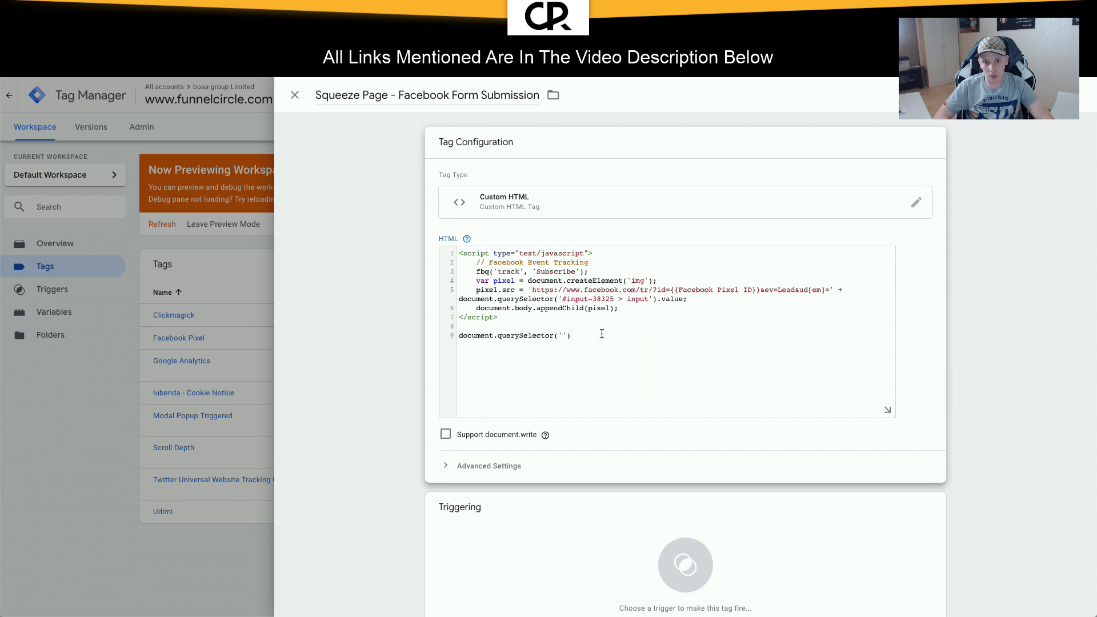
pyautogui.moveTo(599, 336); pyautogui.dragTo(497, 318)
pyautogui.press('BackSpace')
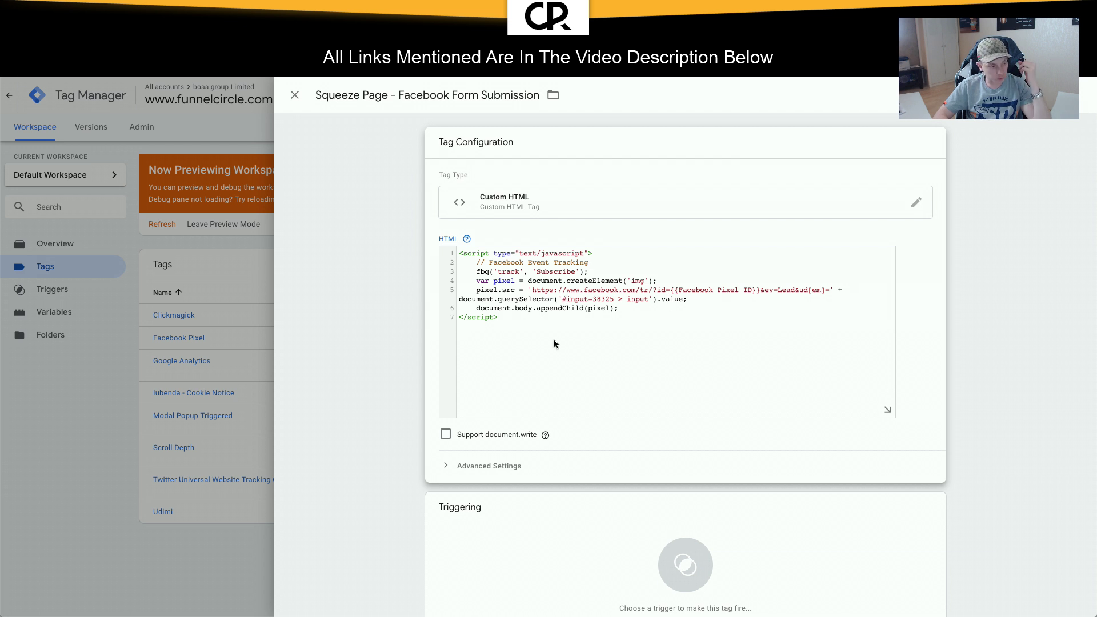
pyautogui.scroll(-2, 642, 363)
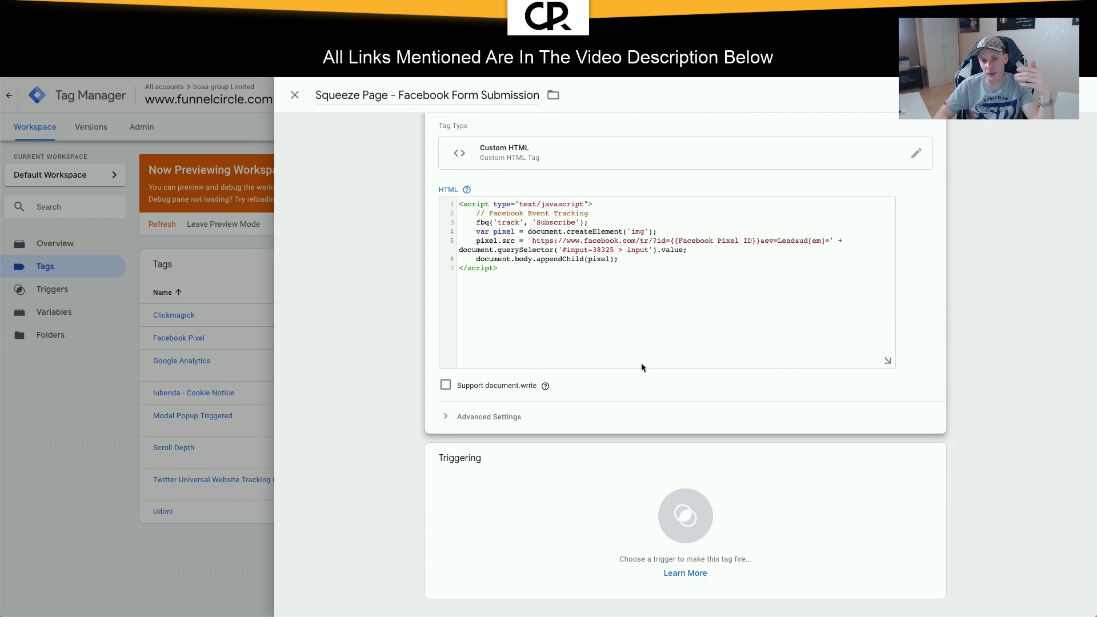
pyautogui.click(671, 529)
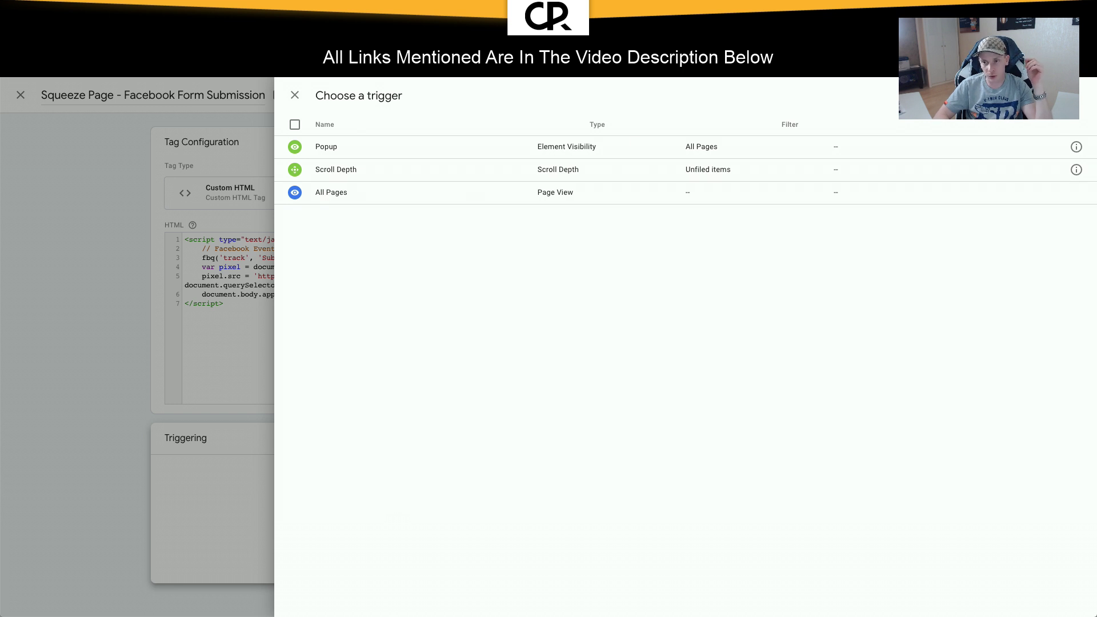
# Step: Create a new trigger named 'Squeeze Page - Optin' in the Squeeze Page folder
pyautogui.click(1081, 95)
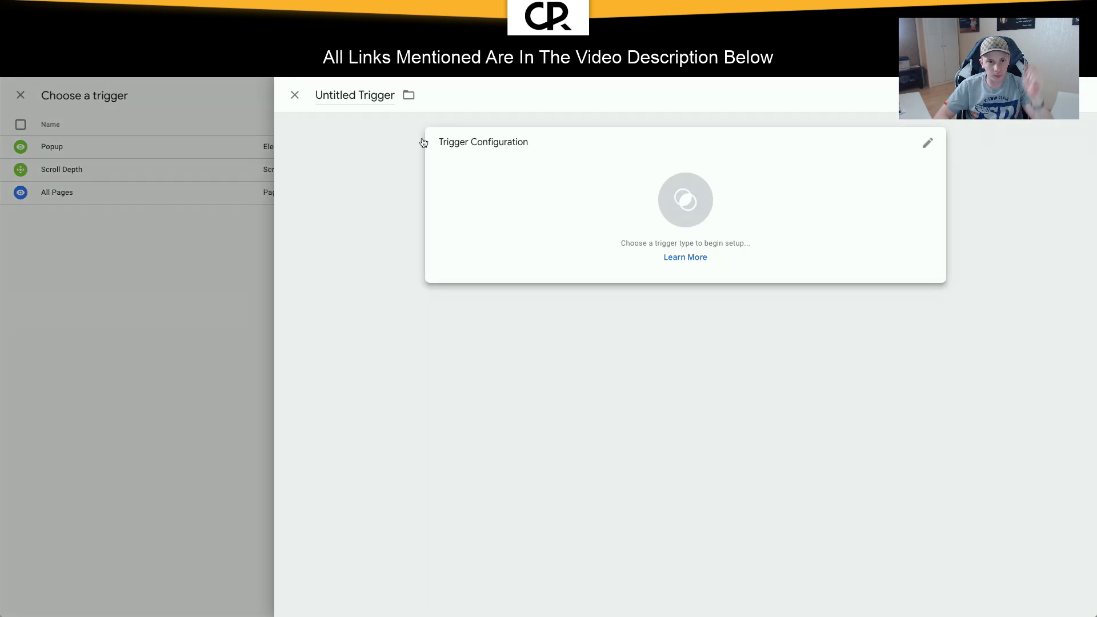
pyautogui.click(350, 93)
pyautogui.write('Squee')
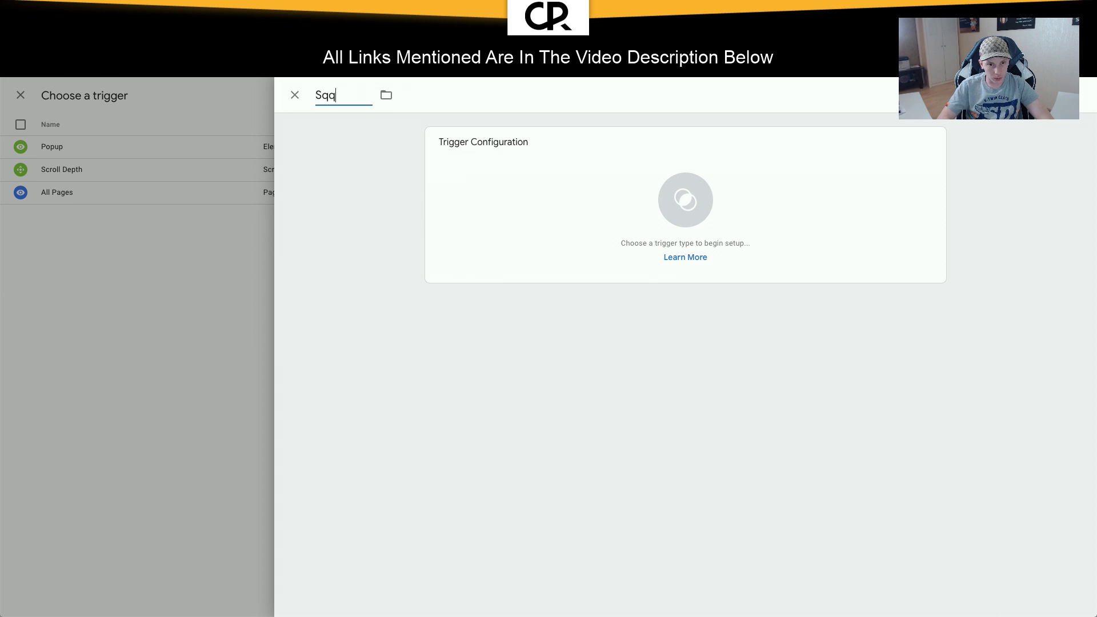
pyautogui.write('z')
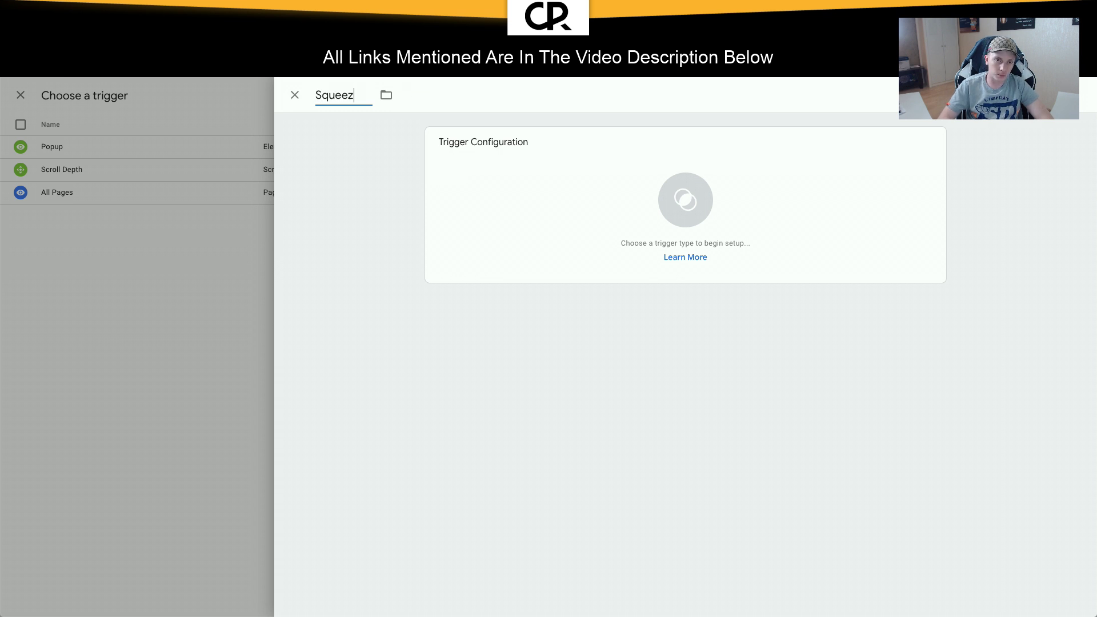
pyautogui.write('e Page - Optin')
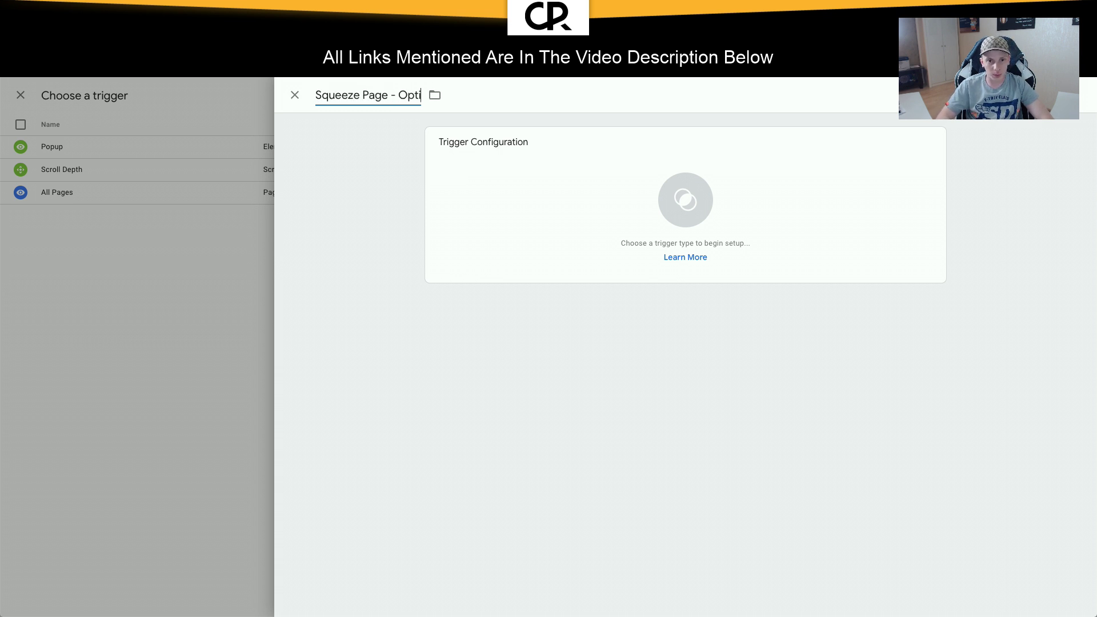
pyautogui.click(441, 95)
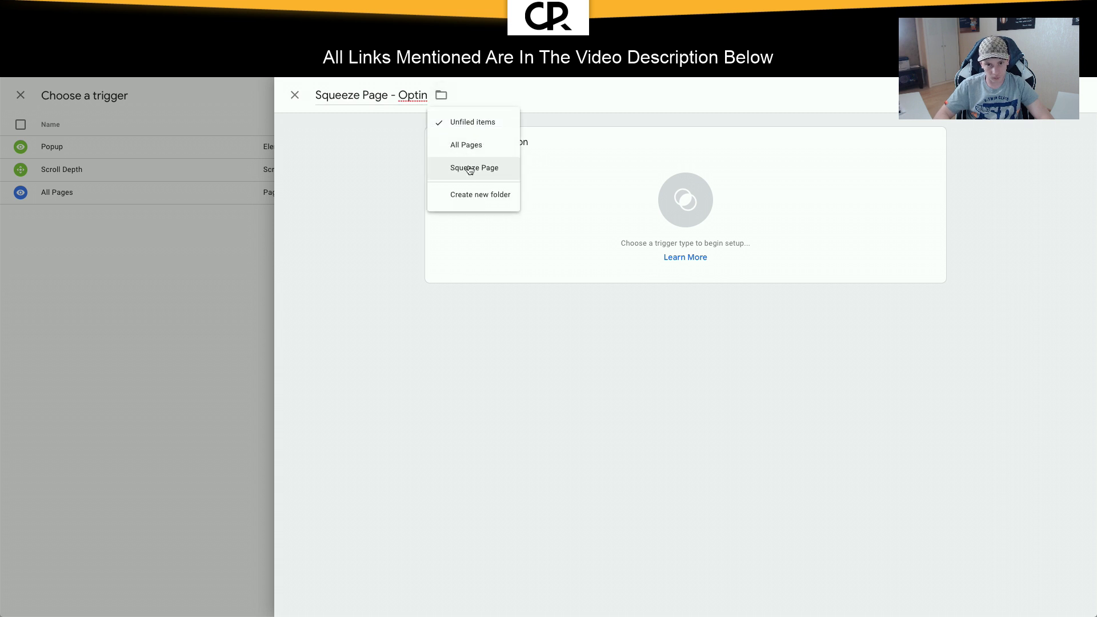
pyautogui.click(474, 167)
# Step: Make it a Form Submission trigger on Some Forms where Page Path contains fc-hp-welcome, and save
pyautogui.click(703, 228)
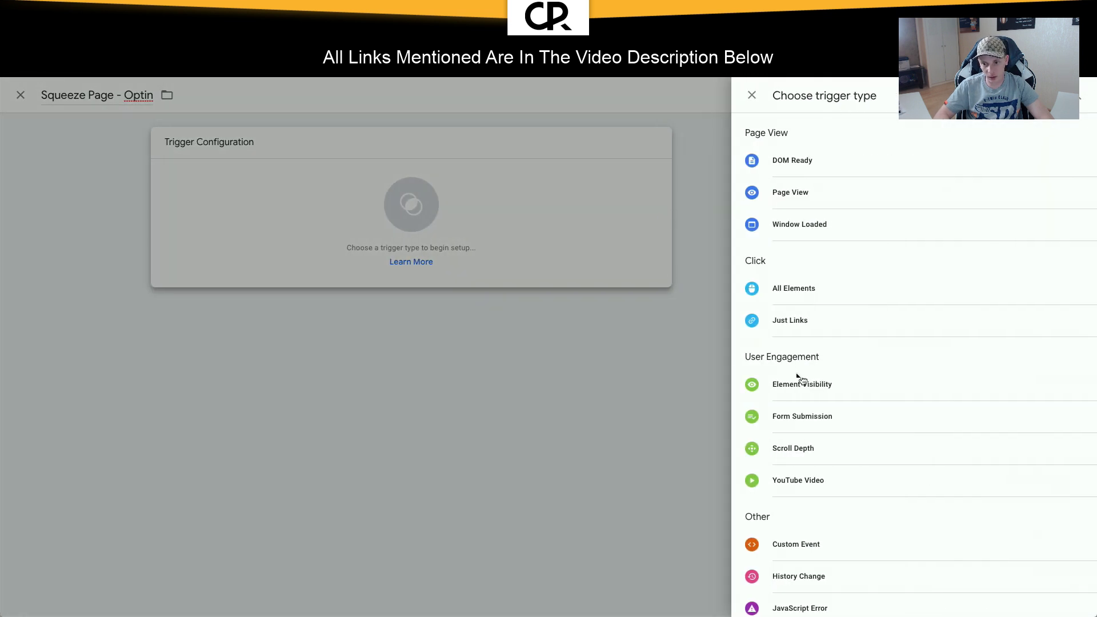
pyautogui.click(804, 420)
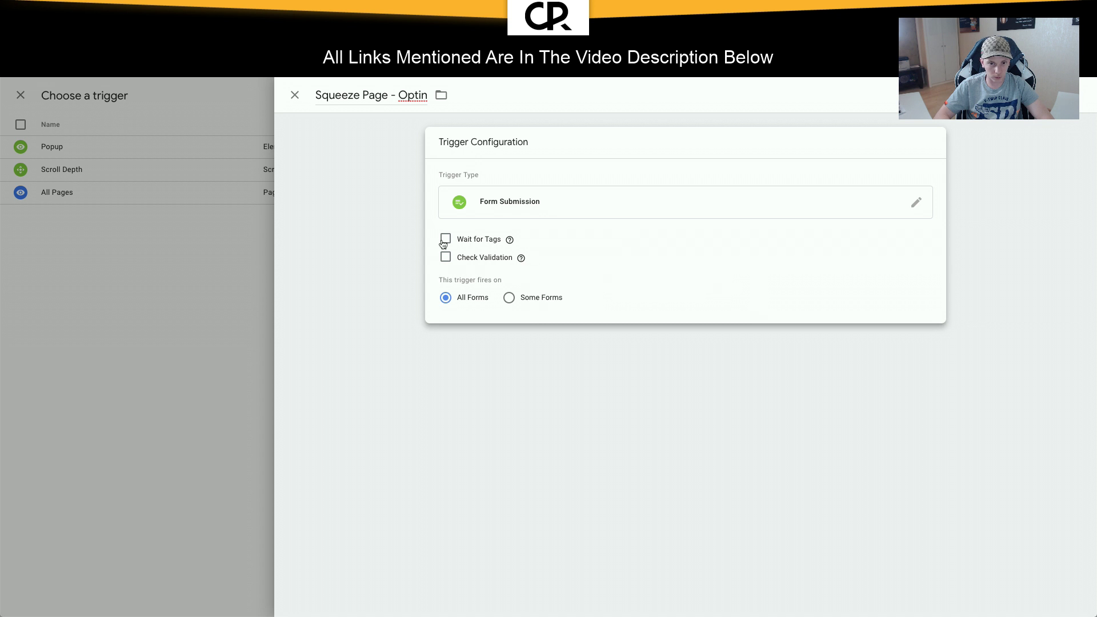
pyautogui.click(506, 298)
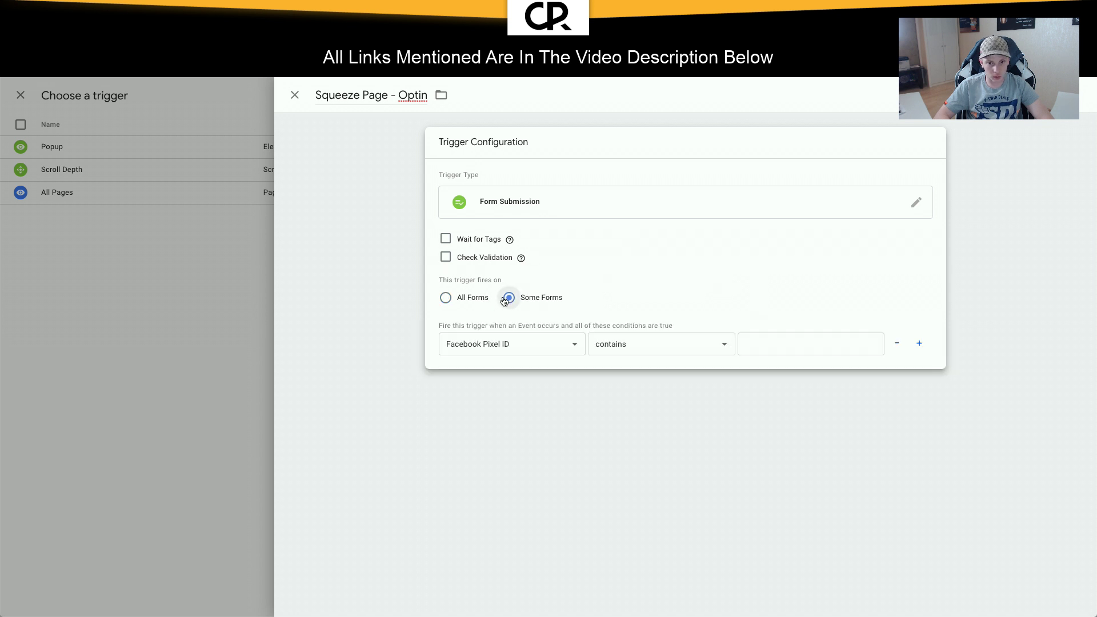
pyautogui.click(516, 347)
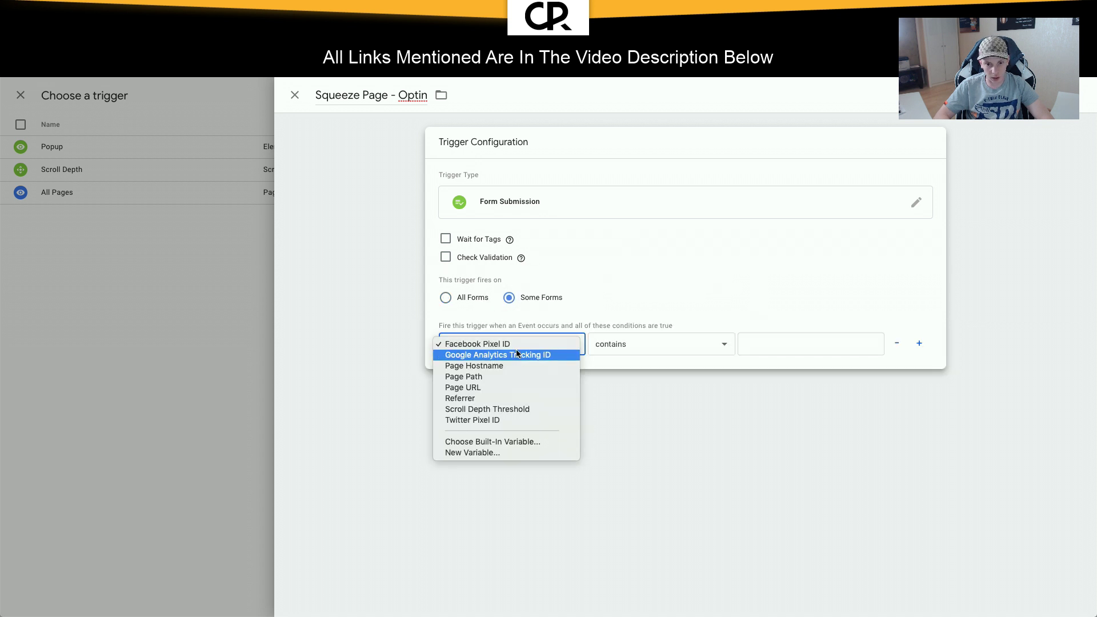
pyautogui.click(487, 376)
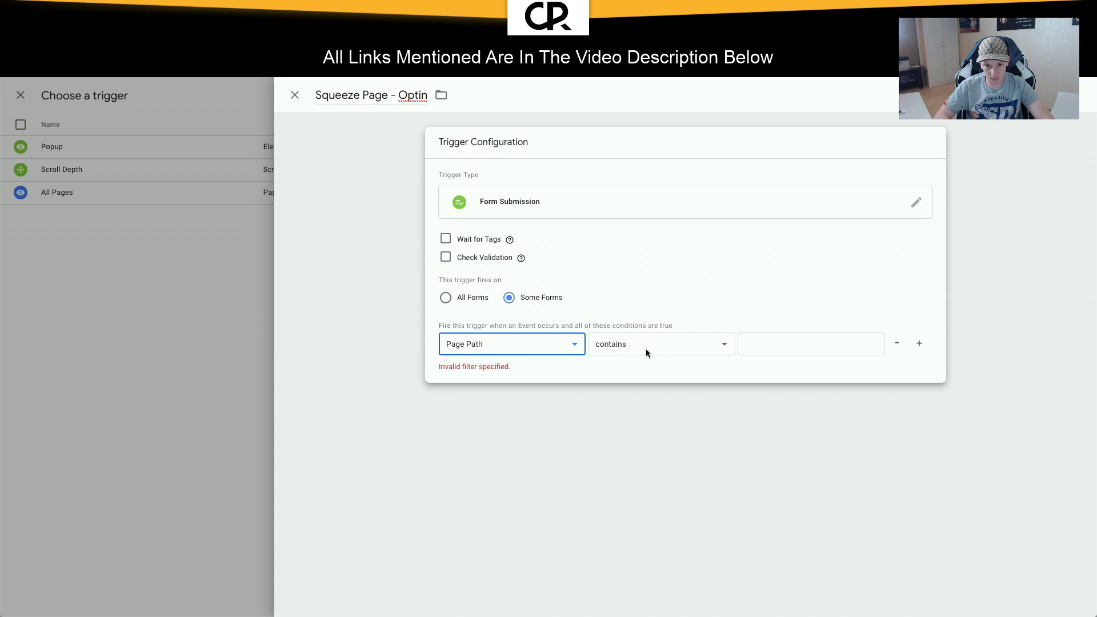
pyautogui.click(645, 348)
pyautogui.click(645, 345)
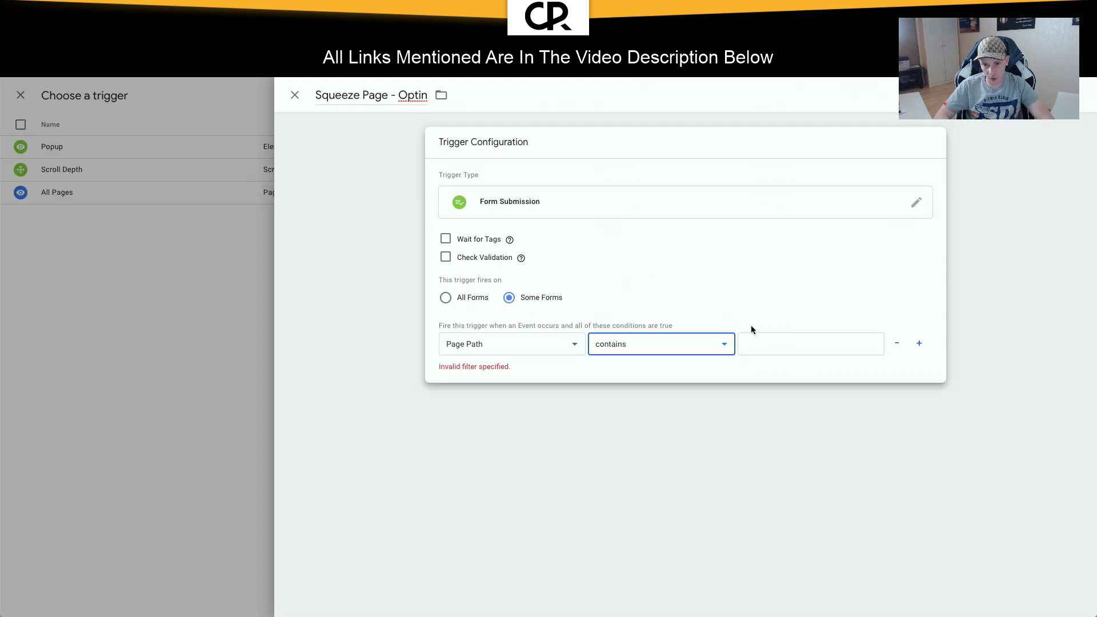
pyautogui.click(784, 343)
pyautogui.write('fc-hp-welcome')
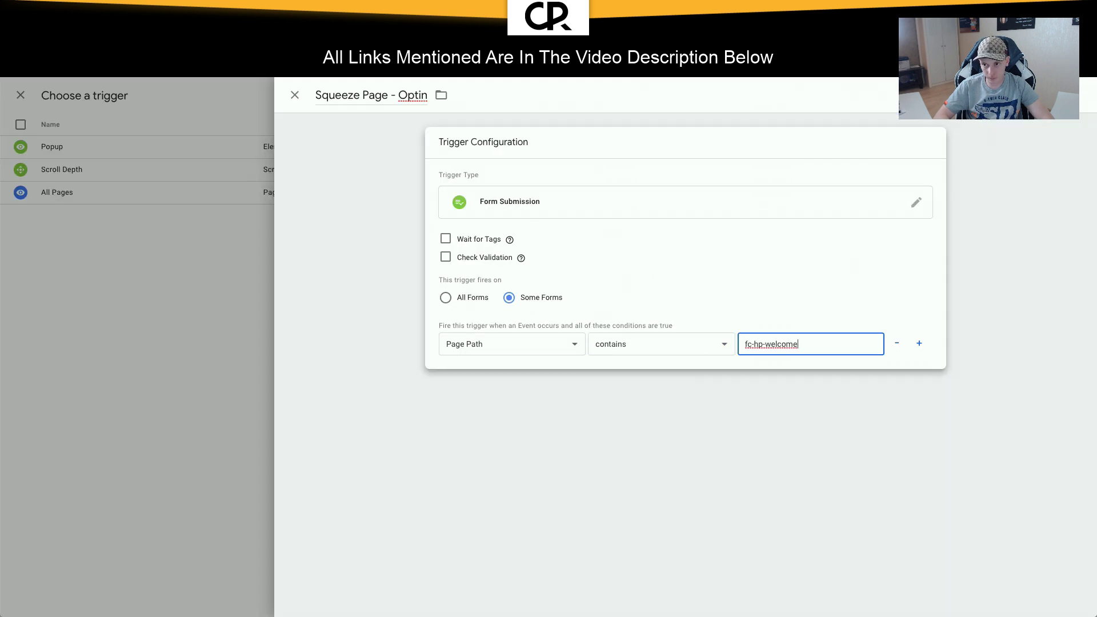
pyautogui.click(509, 240)
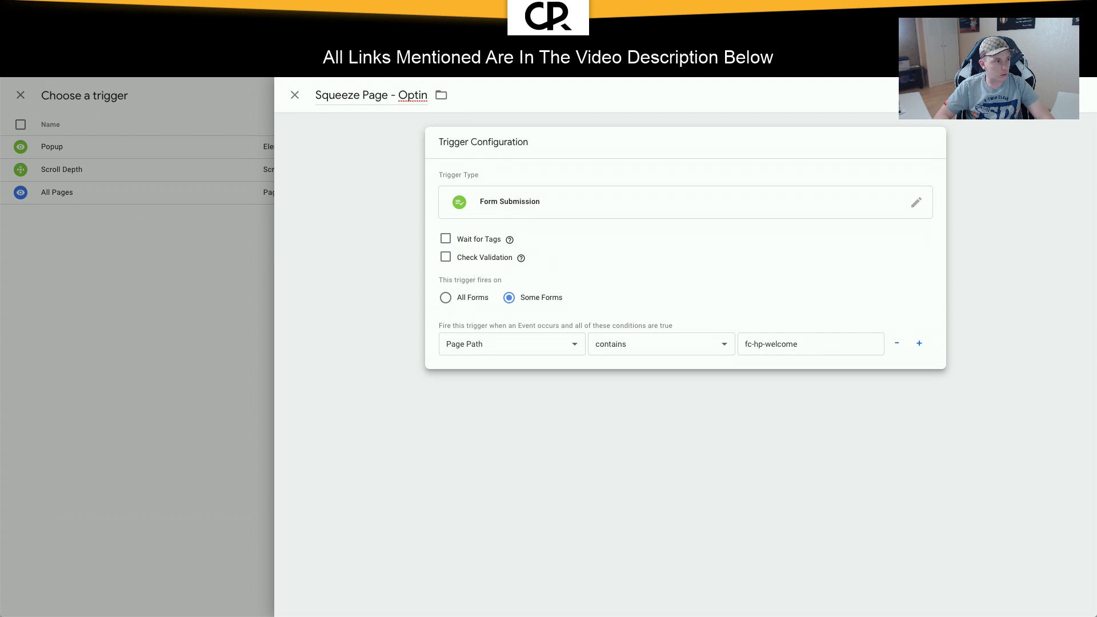
pyautogui.click(1083, 97)
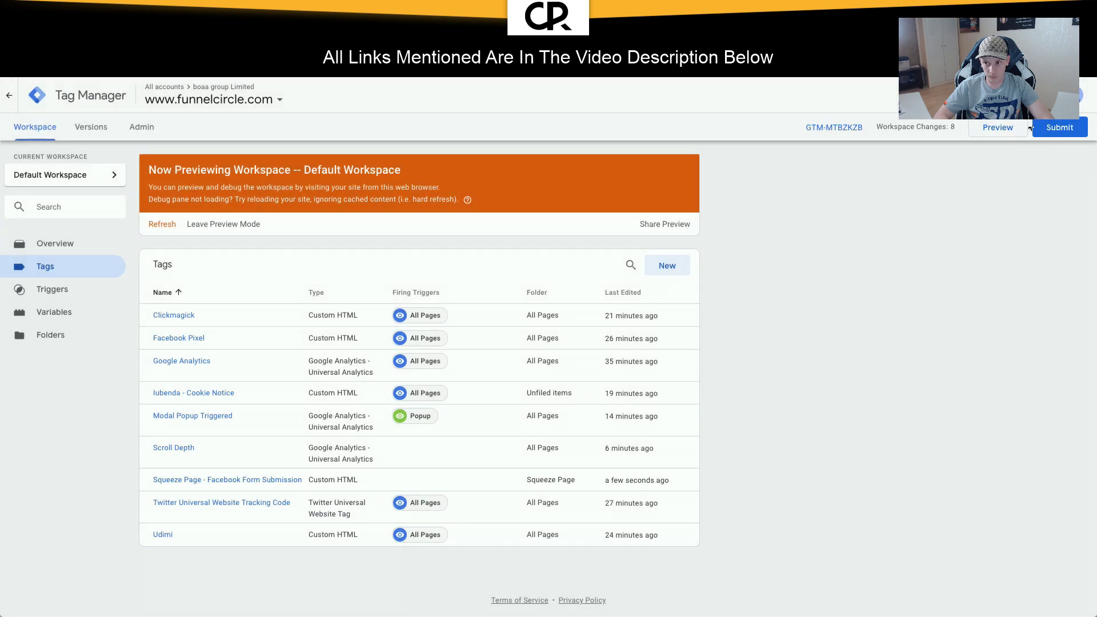
# Step: Refresh the preview, reload the squeeze page, and inspect the popup's email field
pyautogui.click(997, 127)
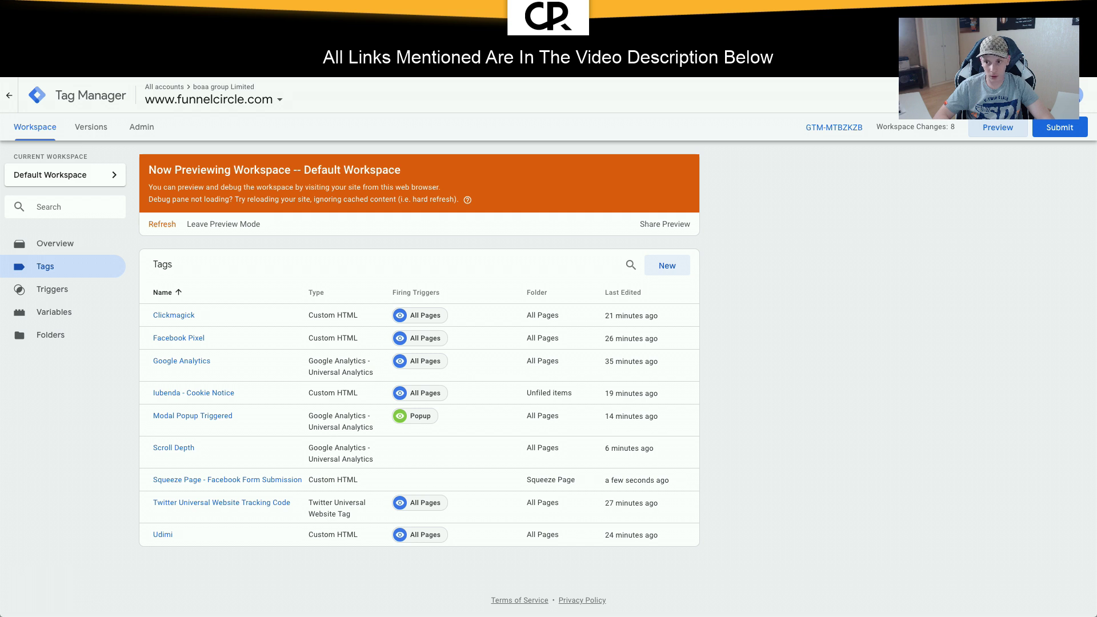
pyautogui.hotkey('ctrl', 'Tab')
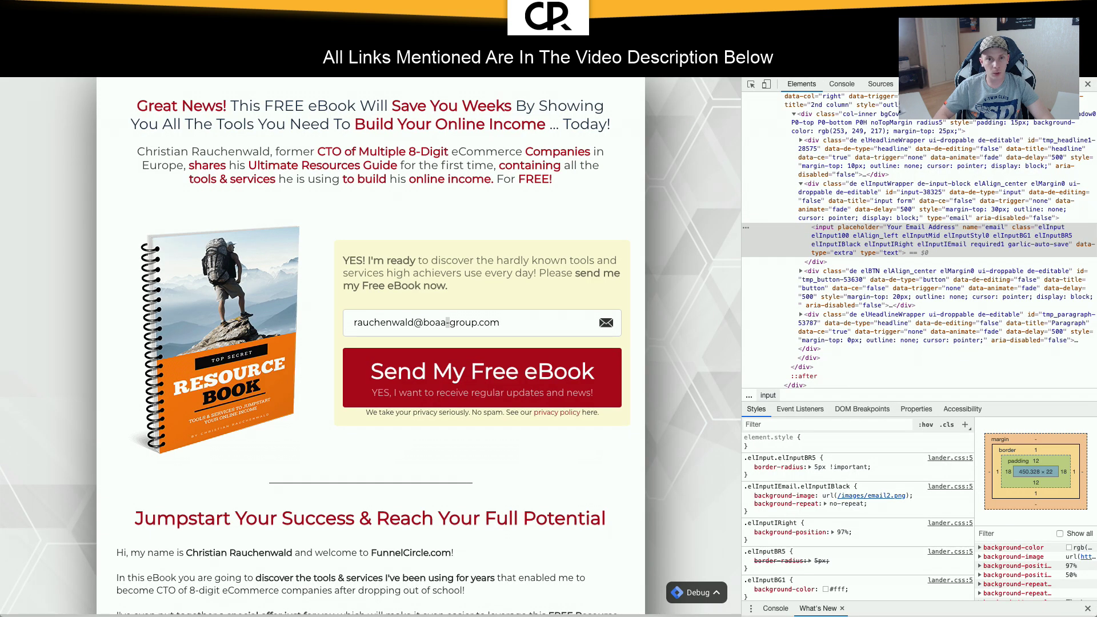
pyautogui.press('super+r')
pyautogui.click(1087, 84)
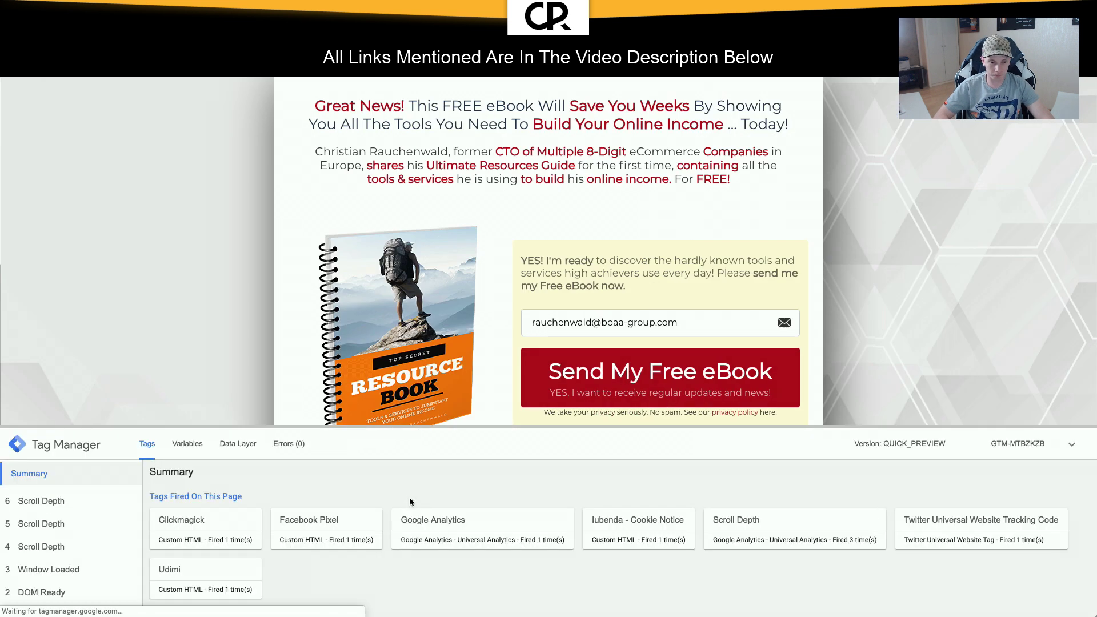
pyautogui.scroll(-2, 409, 502)
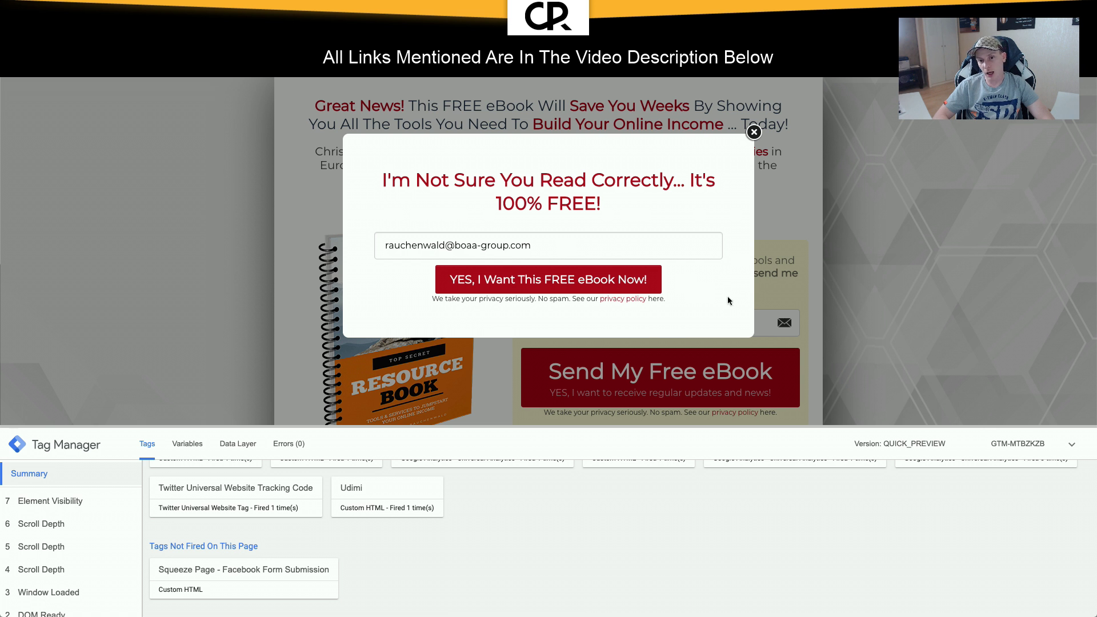
pyautogui.rightClick(578, 240)
pyautogui.click(622, 470)
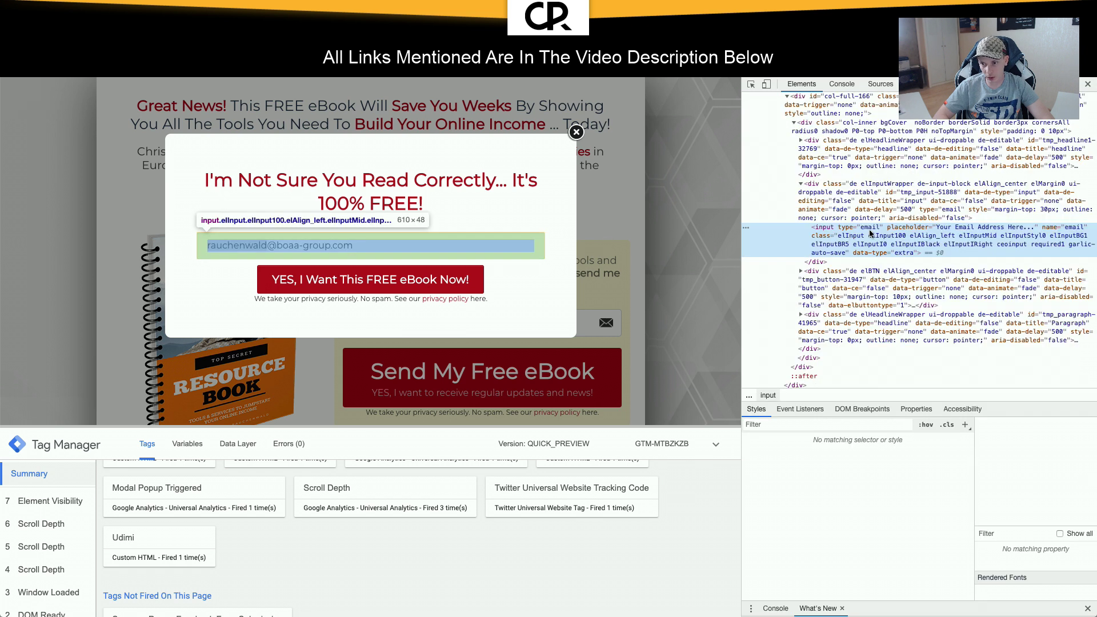
# Step: Copy the JS path of the popup's email input element from the Elements panel
pyautogui.rightClick(881, 227)
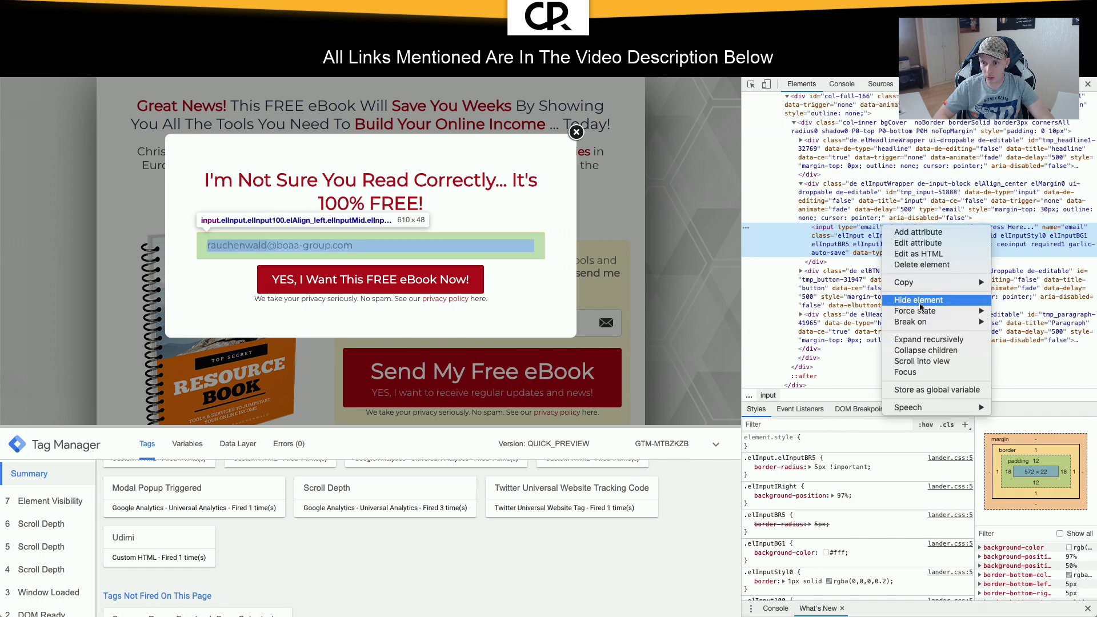
pyautogui.moveTo(912, 284)
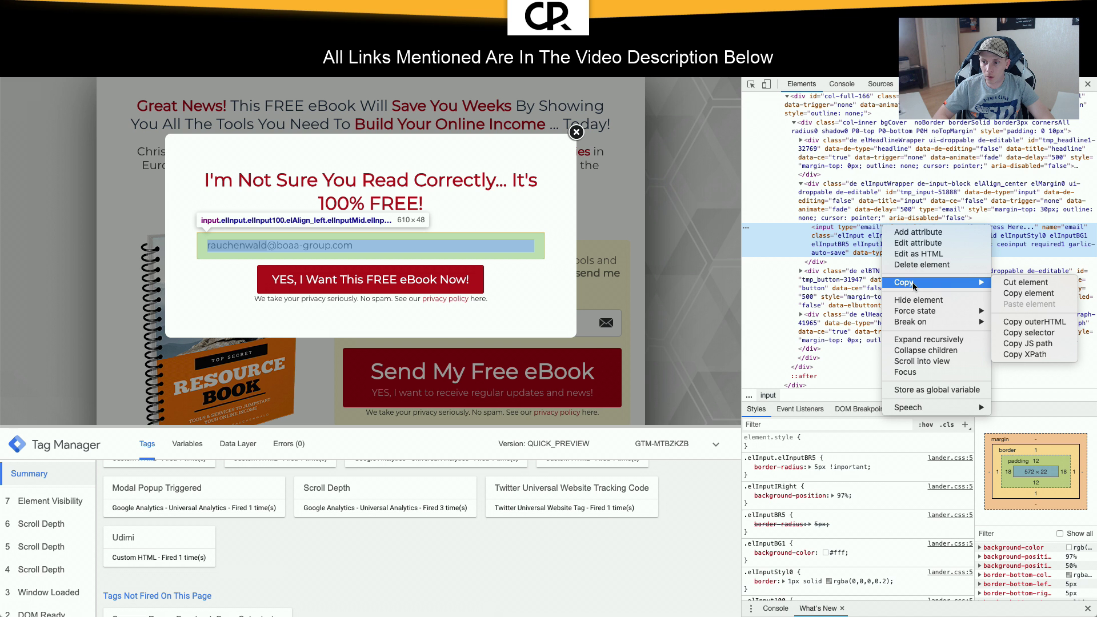
pyautogui.click(1028, 344)
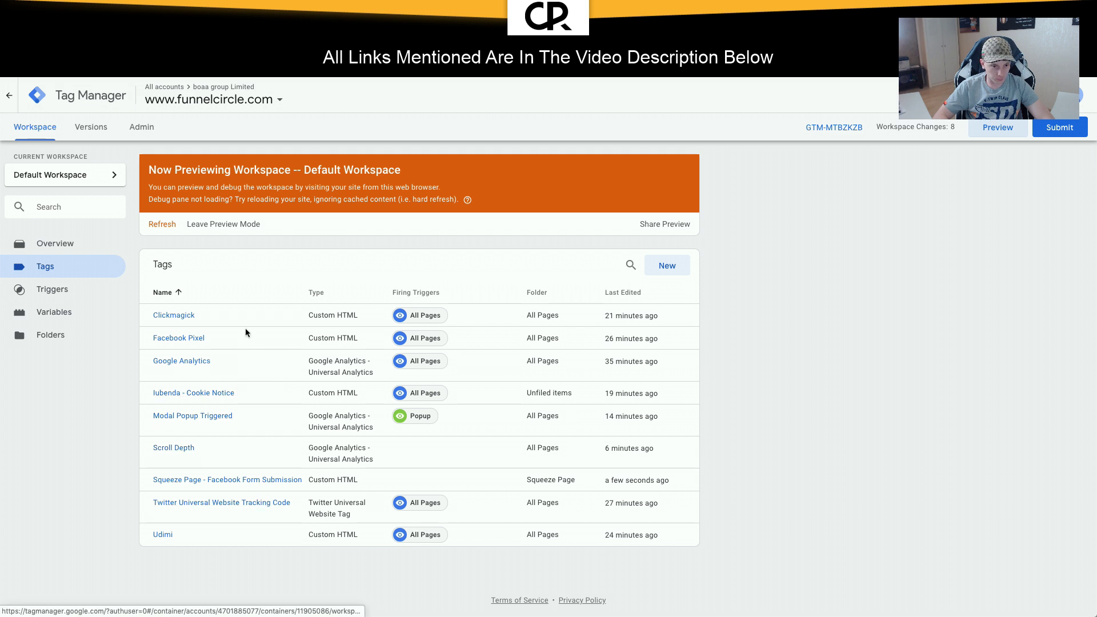
# Step: Open the Squeeze Page - Facebook Form Submission tag and paste the popup input's JS path into its HTML
pyautogui.click(240, 488)
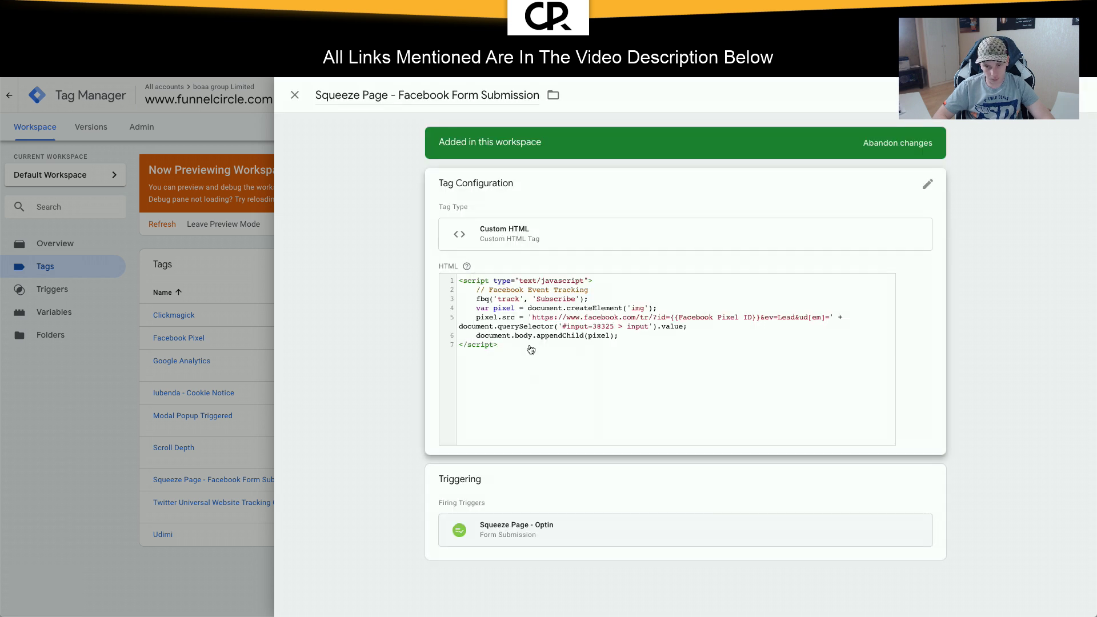
pyautogui.click(531, 349)
pyautogui.hotkey('ctrl', 'v')
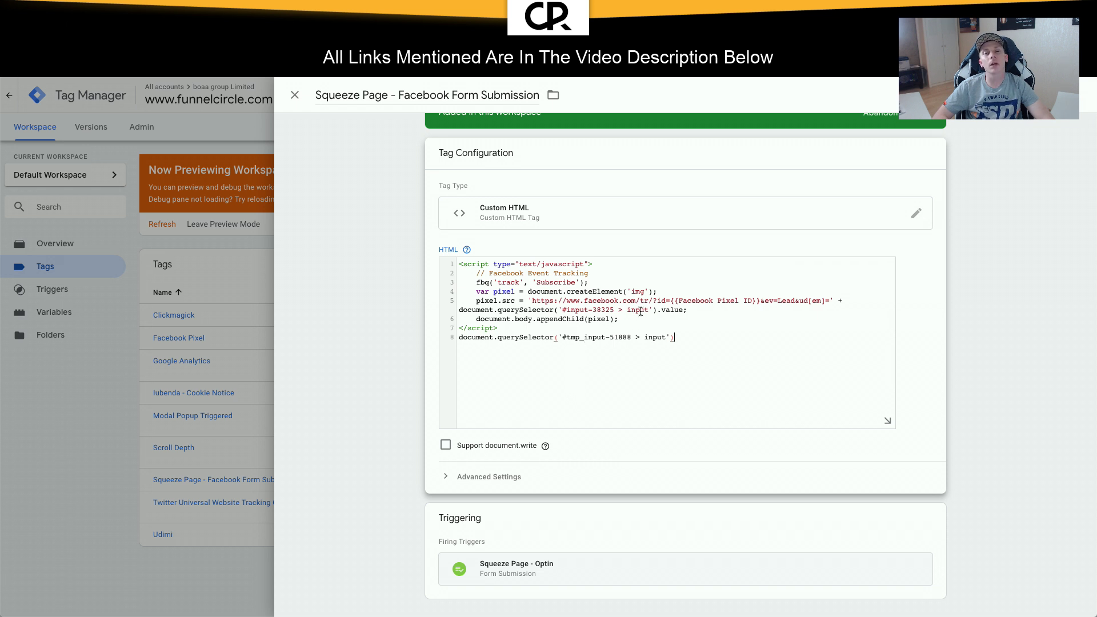
pyautogui.click(654, 310)
pyautogui.write(',')
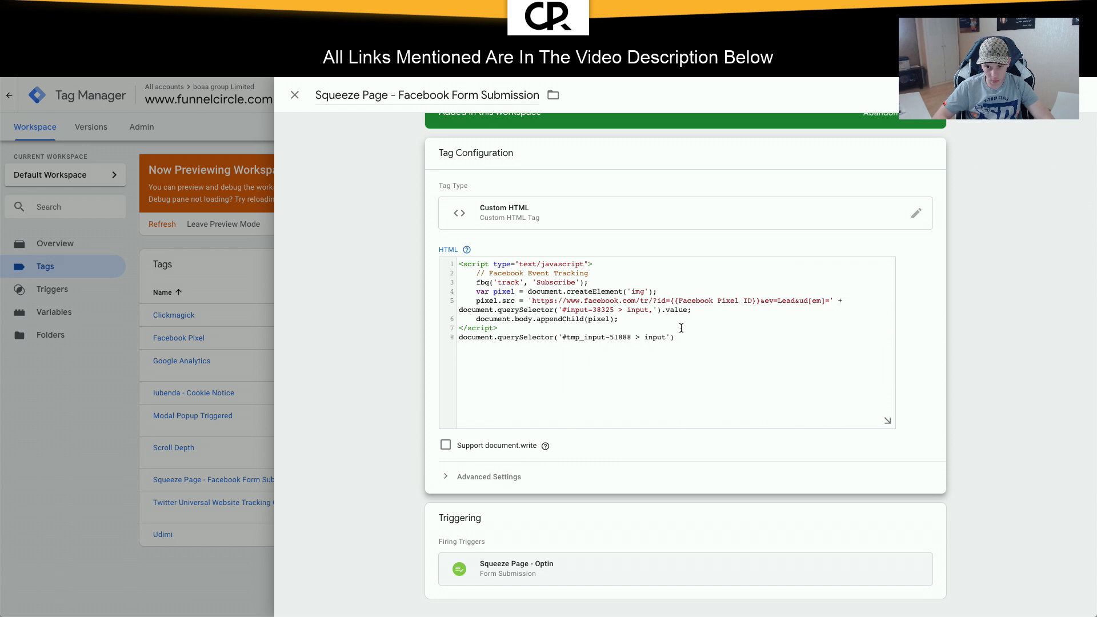
pyautogui.press('BackSpace')
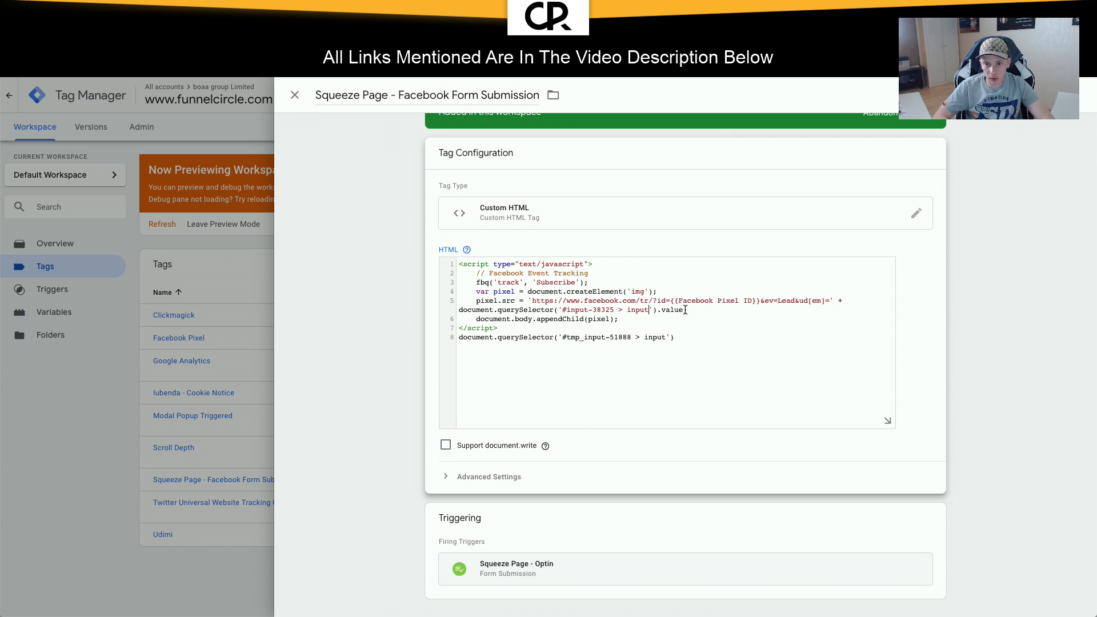
# Step: Add a 'var em' line after the img line and select the pixel URL's email expression
pyautogui.moveTo(685, 310); pyautogui.dragTo(458, 313)
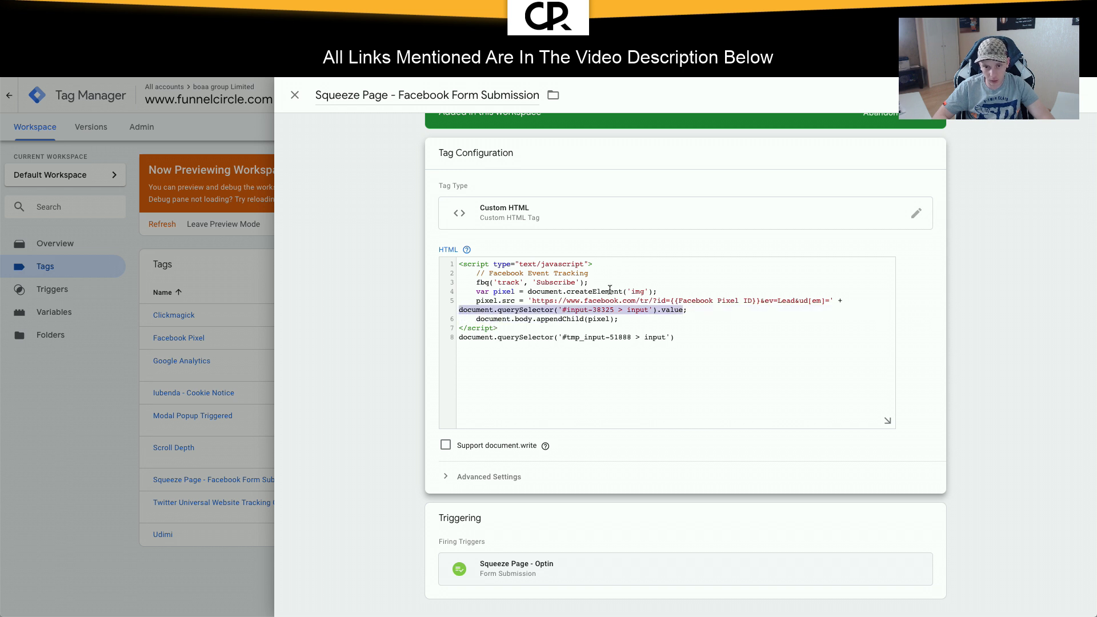
pyautogui.click(660, 291)
pyautogui.press('Return')
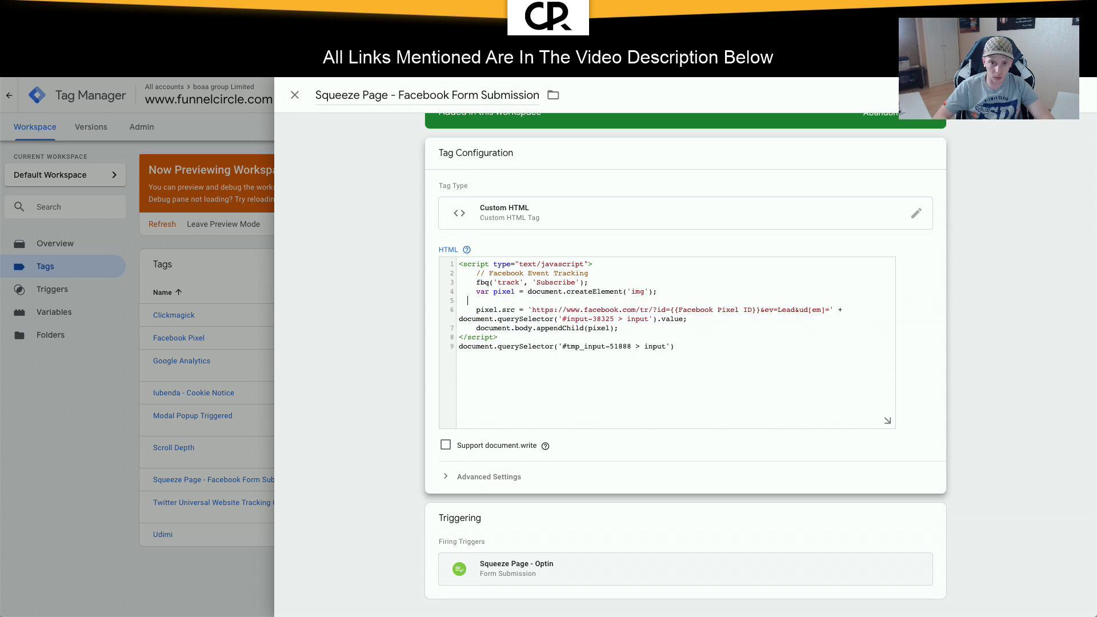
pyautogui.write("vvar em = '';")
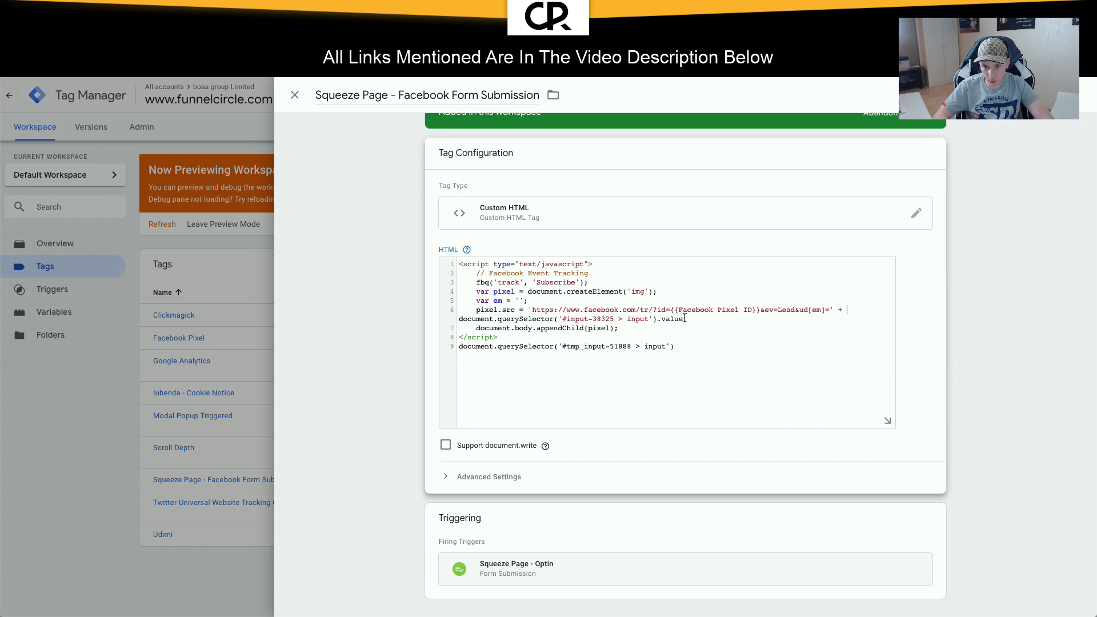
pyautogui.moveTo(683, 319); pyautogui.dragTo(459, 318)
# Step: Put em in the pixel URL and assign em the original input value when non-empty
pyautogui.write('em')
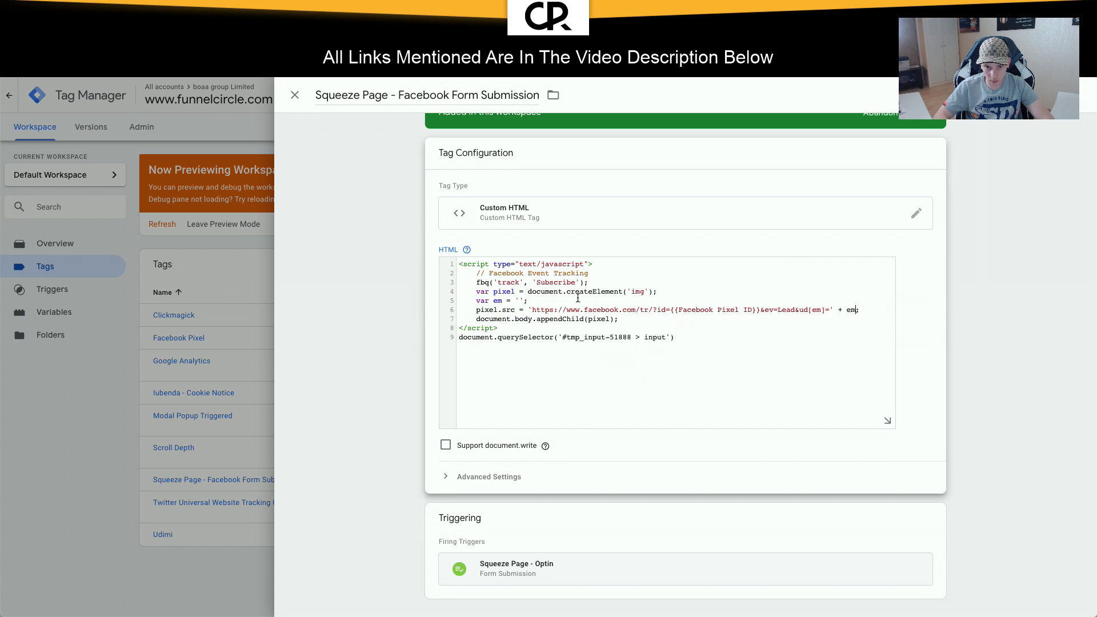
pyautogui.press('Return')
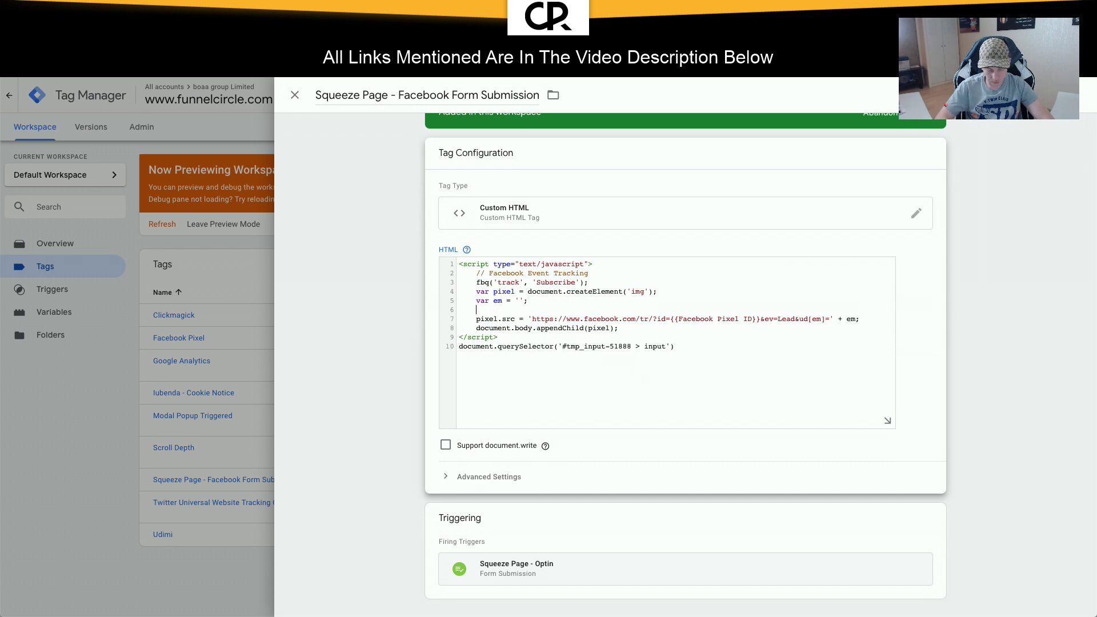
pyautogui.press('BackSpace')
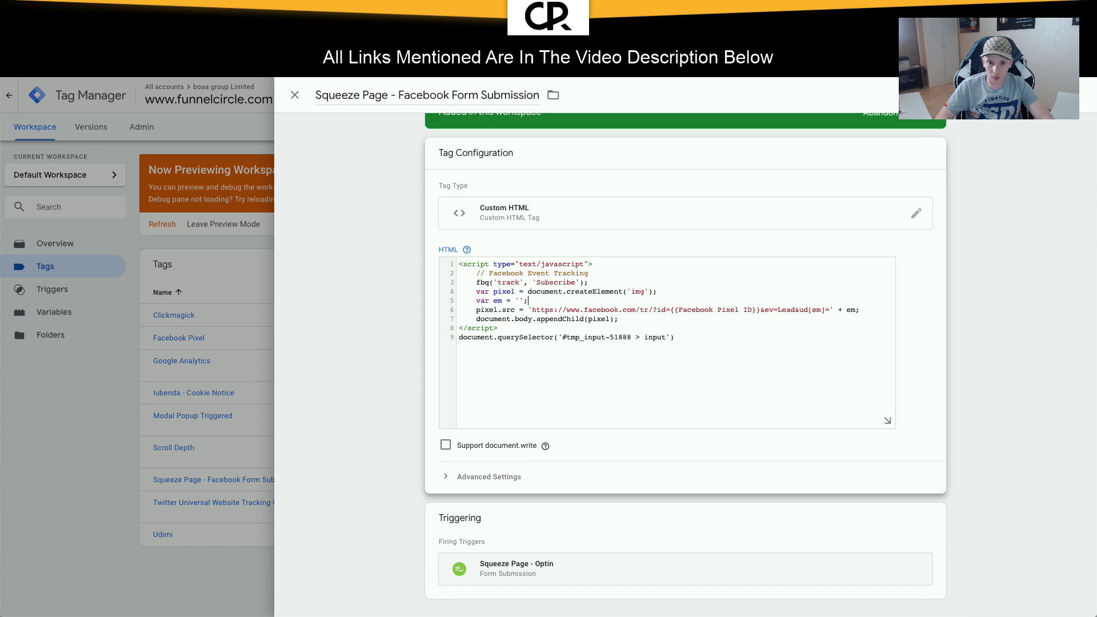
pyautogui.press('BackSpace')
pyautogui.press('BackSpace')
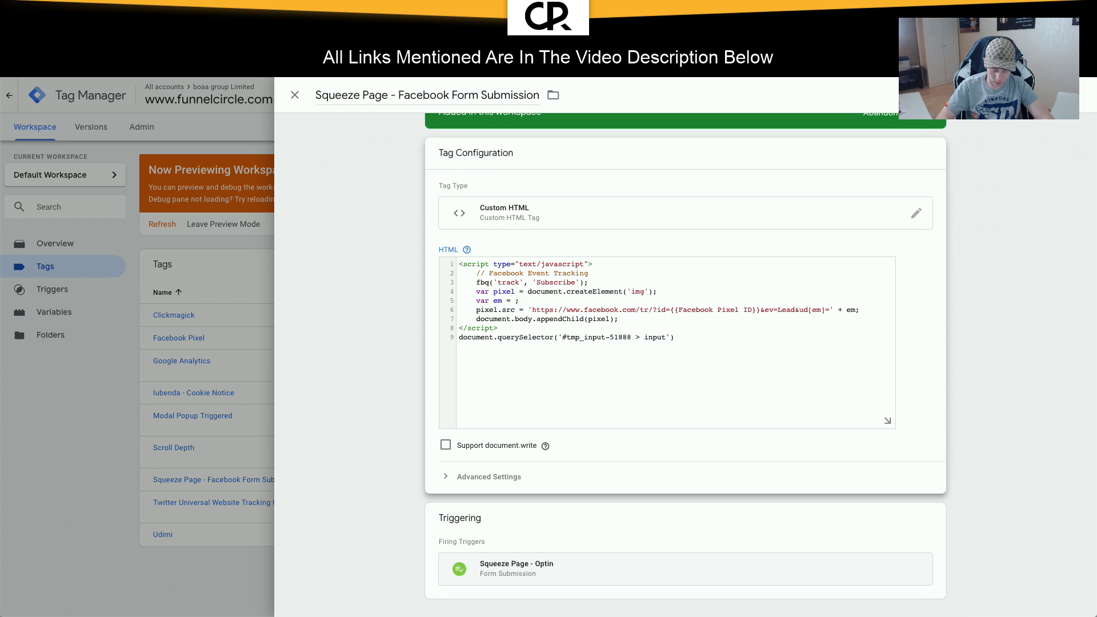
pyautogui.write('(')
pyautogui.write("document.querySelector('#input-38325 > input').value")
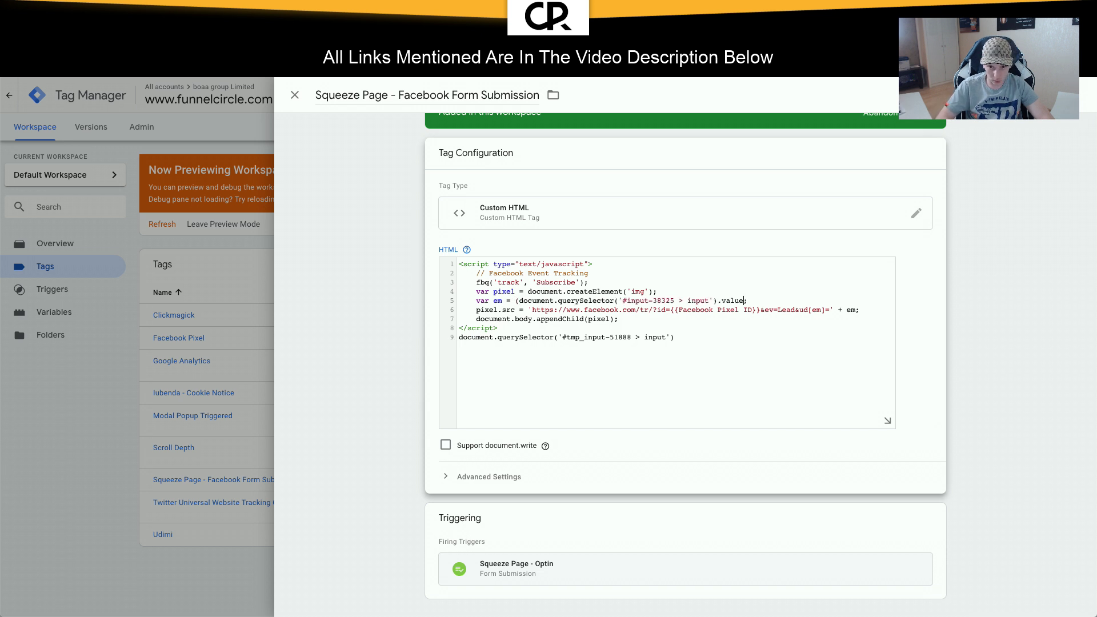
pyautogui.write('==')
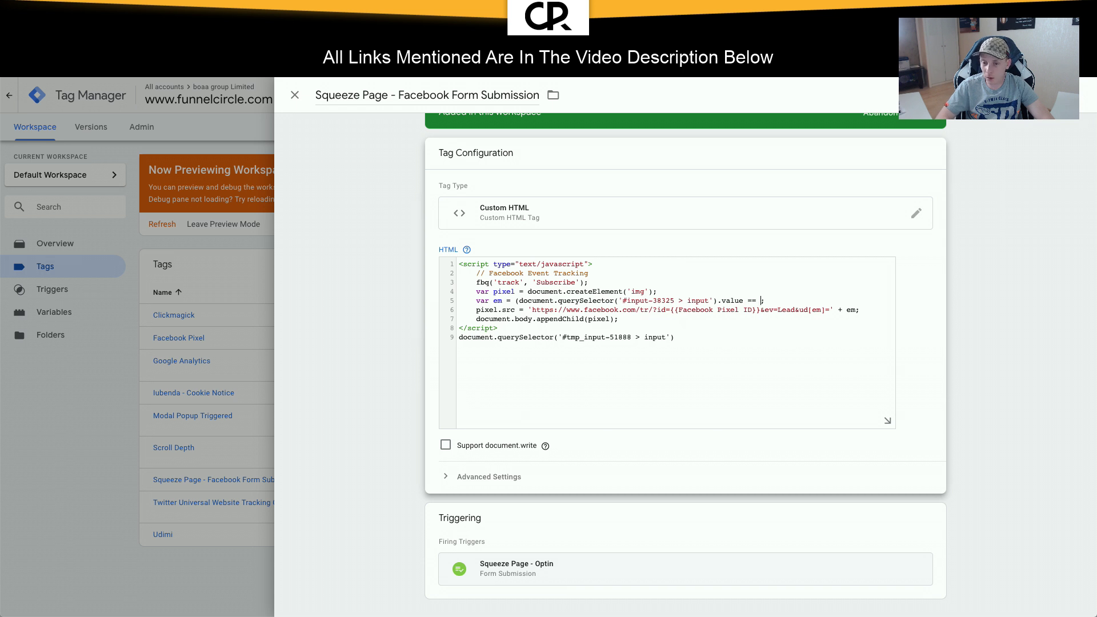
pyautogui.press('BackSpace')
pyautogui.press('BackSpace')
pyautogui.press('BackSpace')
pyautogui.press('BackSpace')
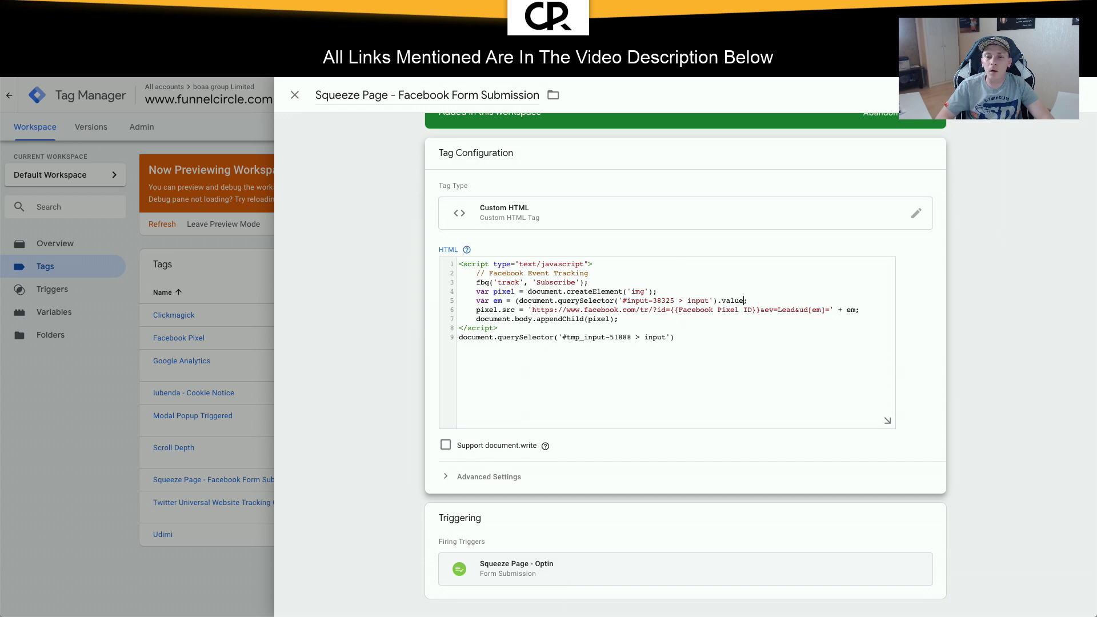
pyautogui.write('.')
pyautogui.press('BackSpace')
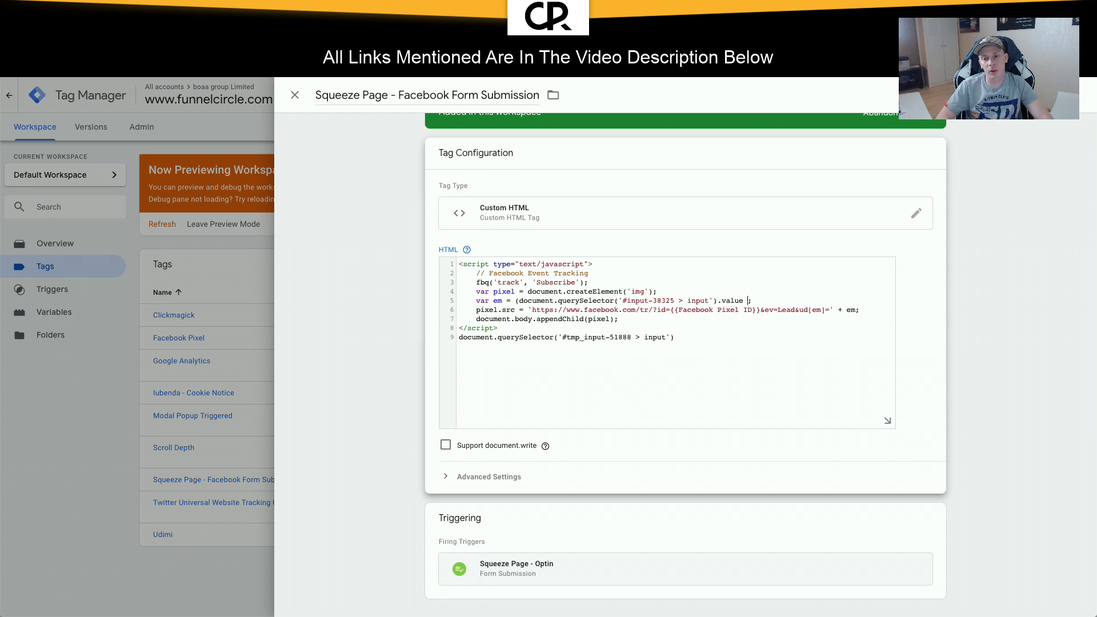
pyautogui.write('!= "")')
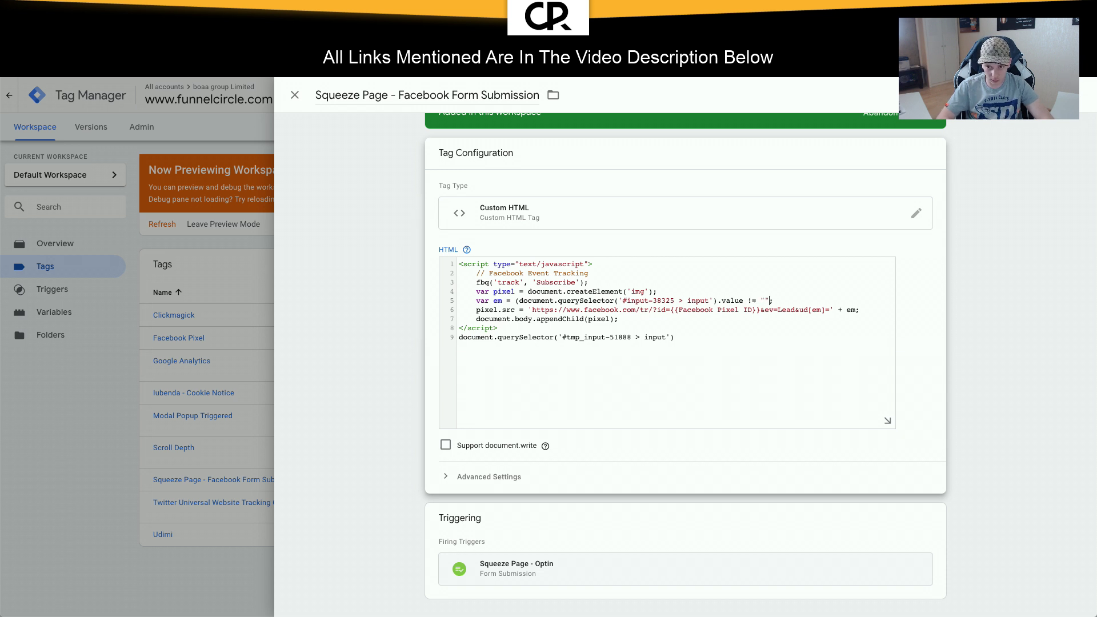
pyautogui.write(' ?')
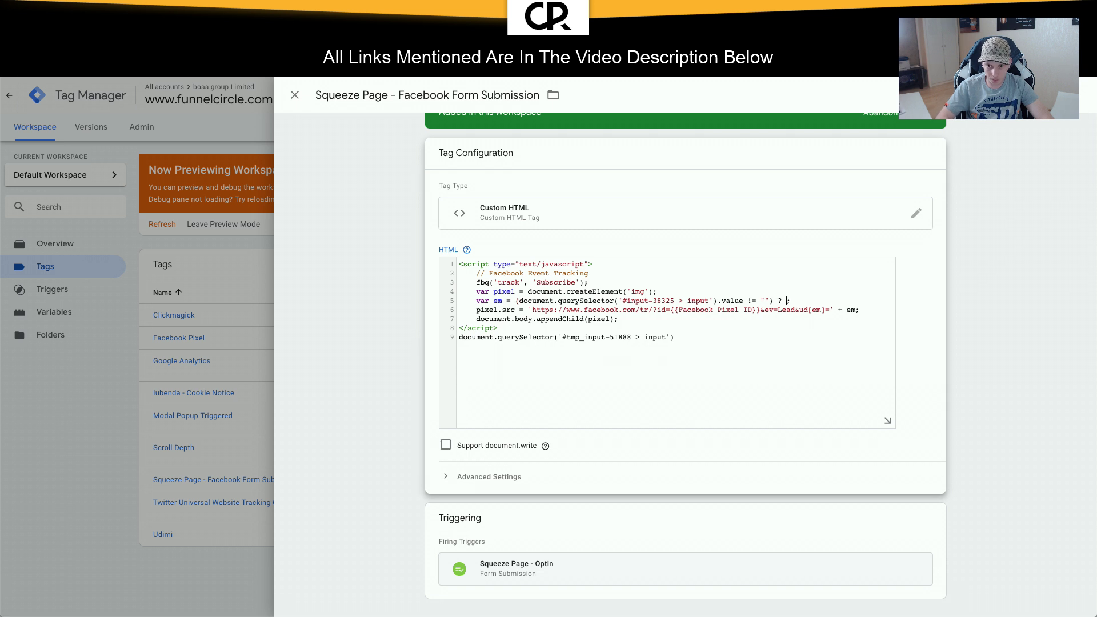
pyautogui.write("document.querySelector('#input-38325 > input').value")
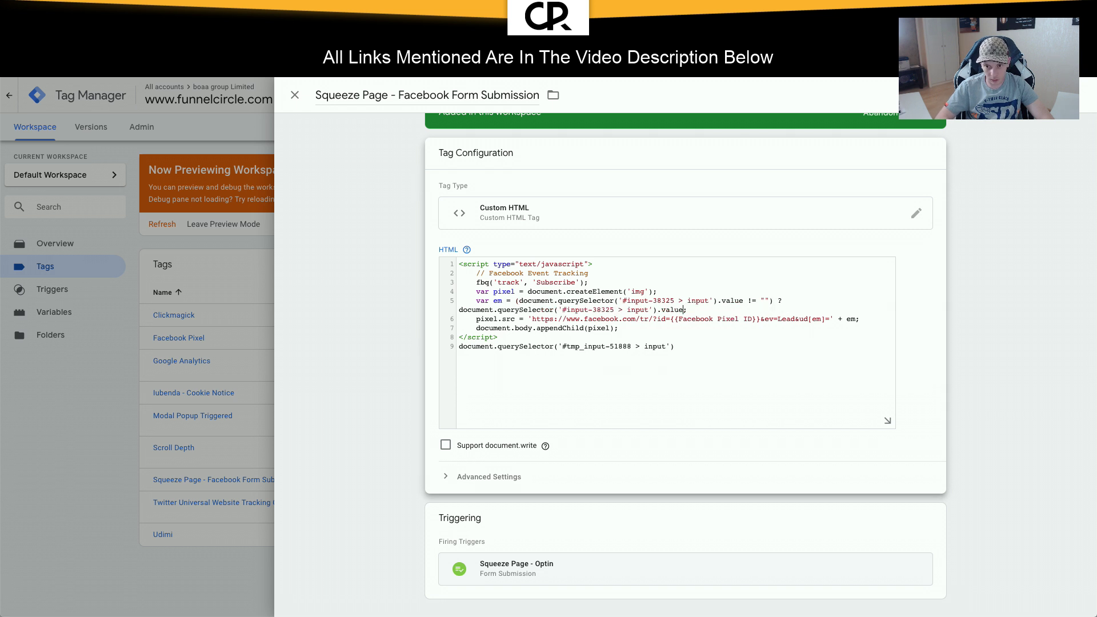
pyautogui.write(':')
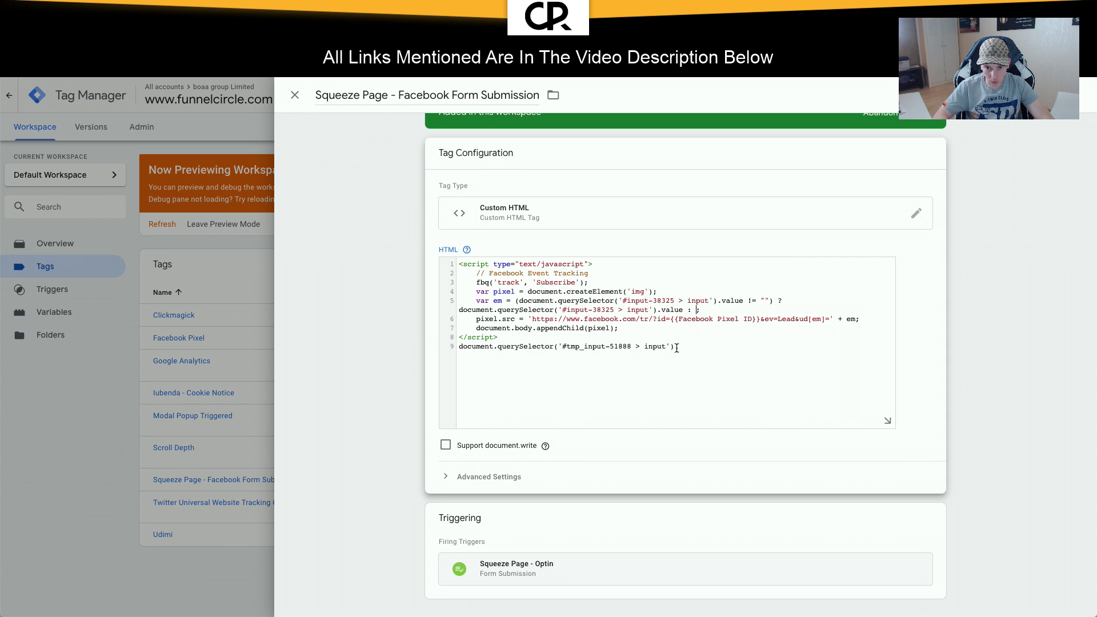
# Step: Move the popup input selector into the fallback branch of em with .value appended
pyautogui.moveTo(674, 347); pyautogui.dragTo(458, 348)
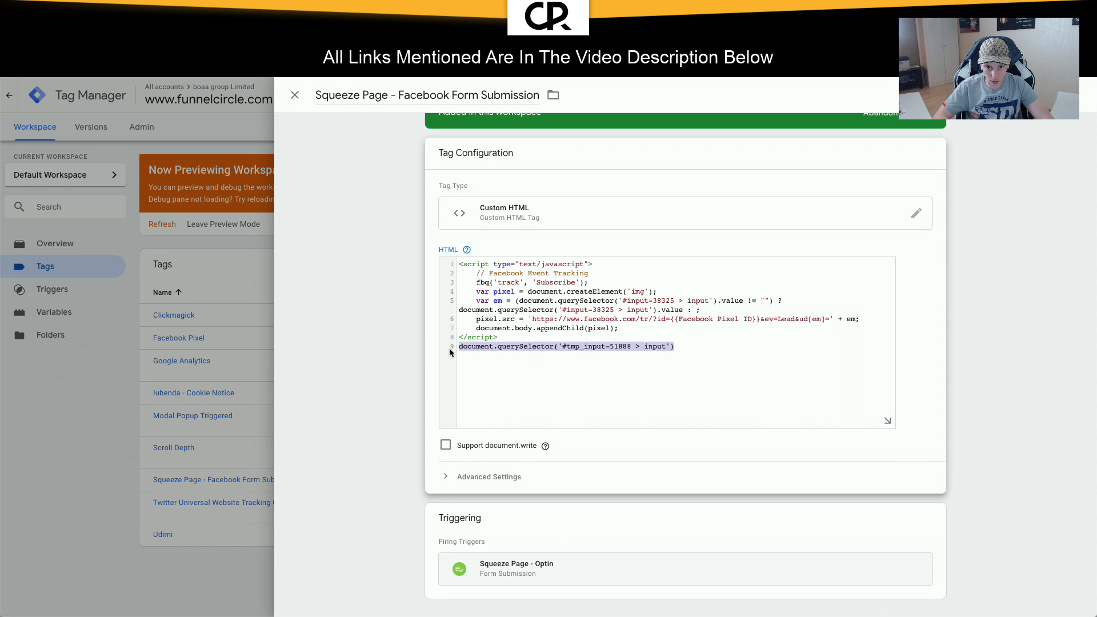
pyautogui.hotkey('ctrl', 'x')
pyautogui.click(695, 310)
pyautogui.hotkey('ctrl', 'v')
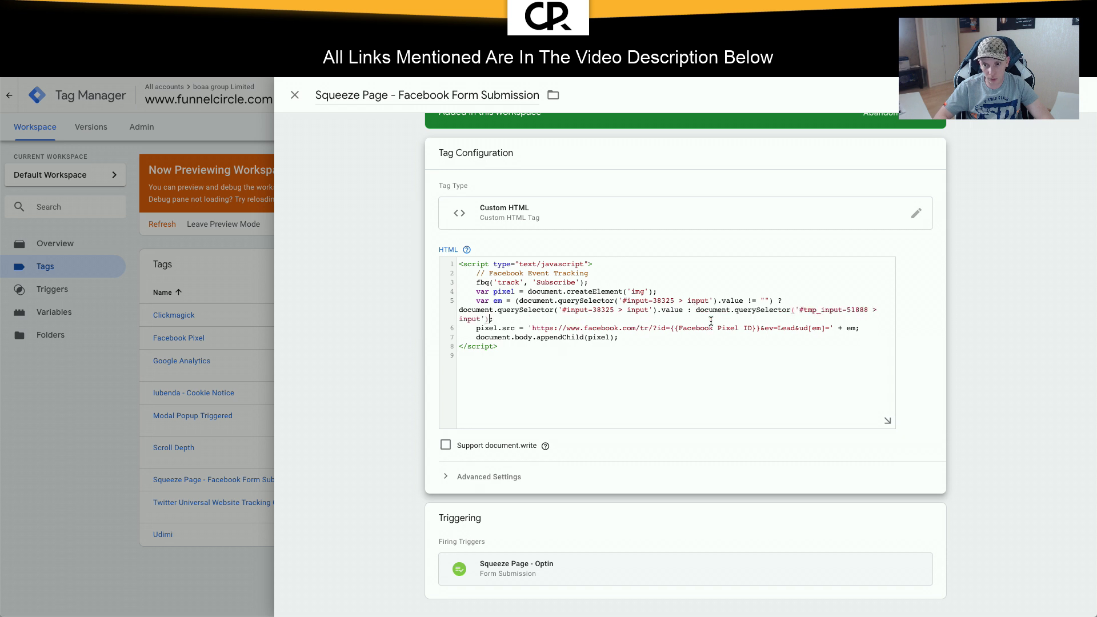
pyautogui.write('.value')
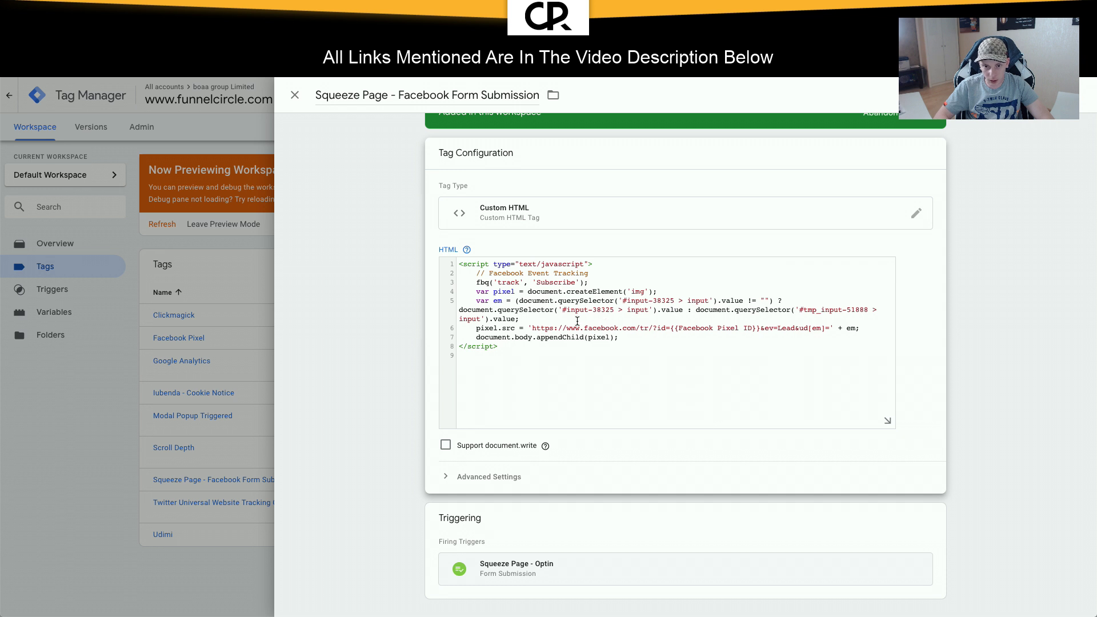
# Step: Add an alert(em); line after the email variable and save the tag
pyautogui.click(560, 320)
pyautogui.press('Return')
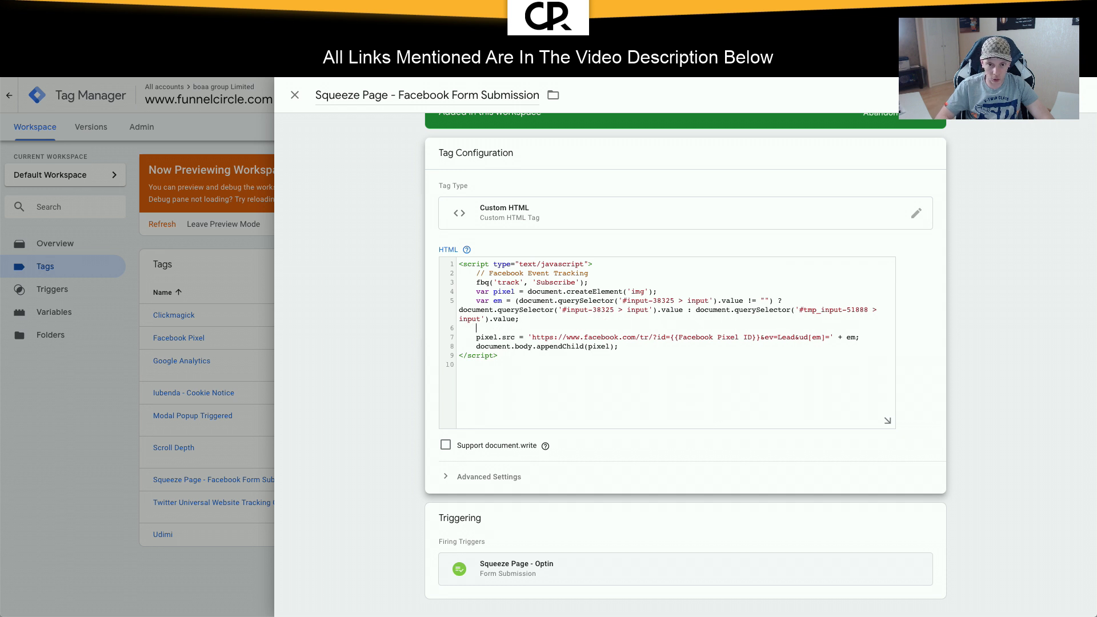
pyautogui.write('console.log(')
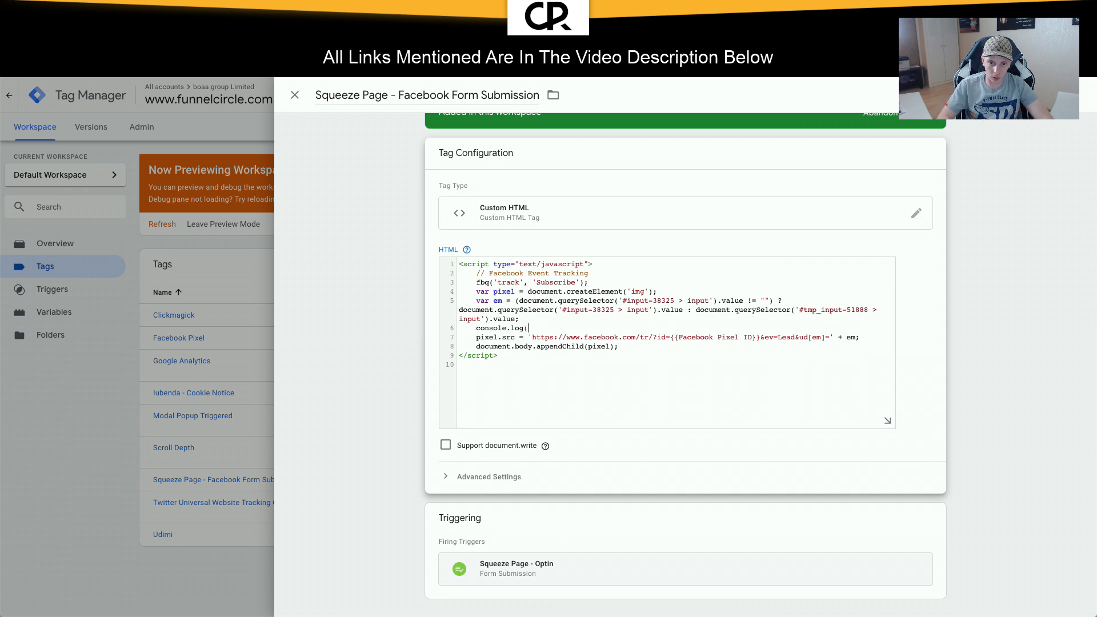
pyautogui.hotkey('shift', 'Up')
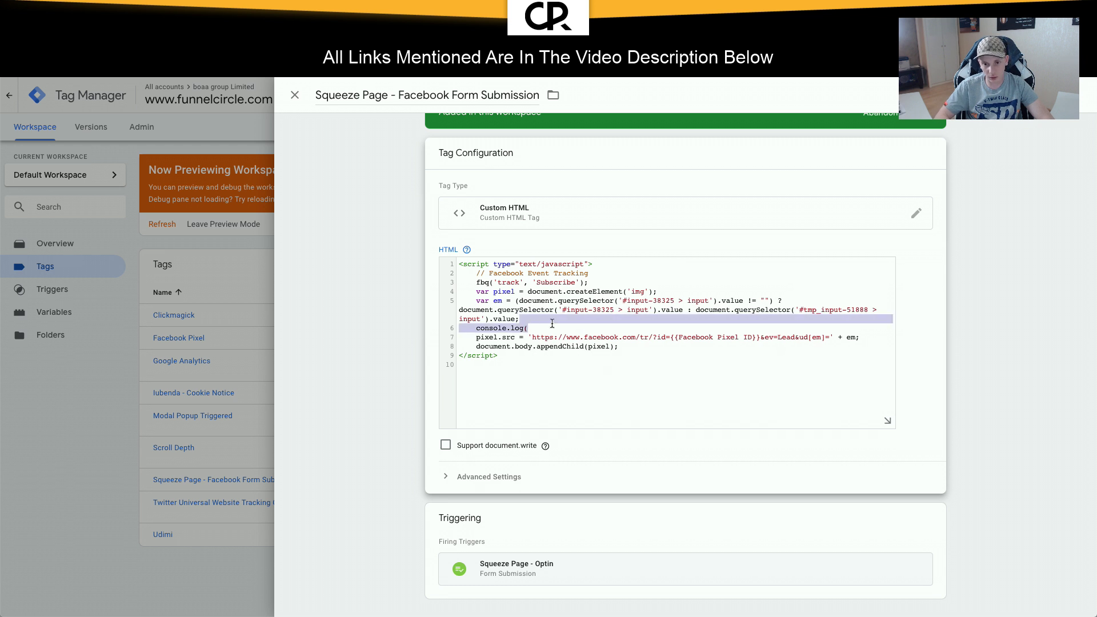
pyautogui.press('BackSpace')
pyautogui.press('Return')
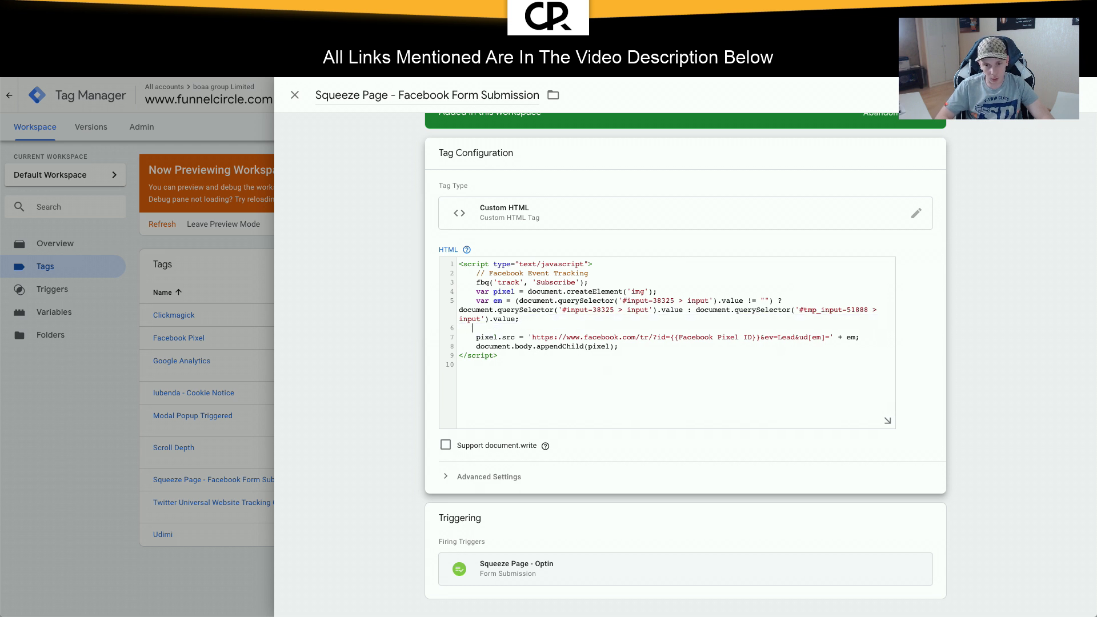
pyautogui.write('alert(em);')
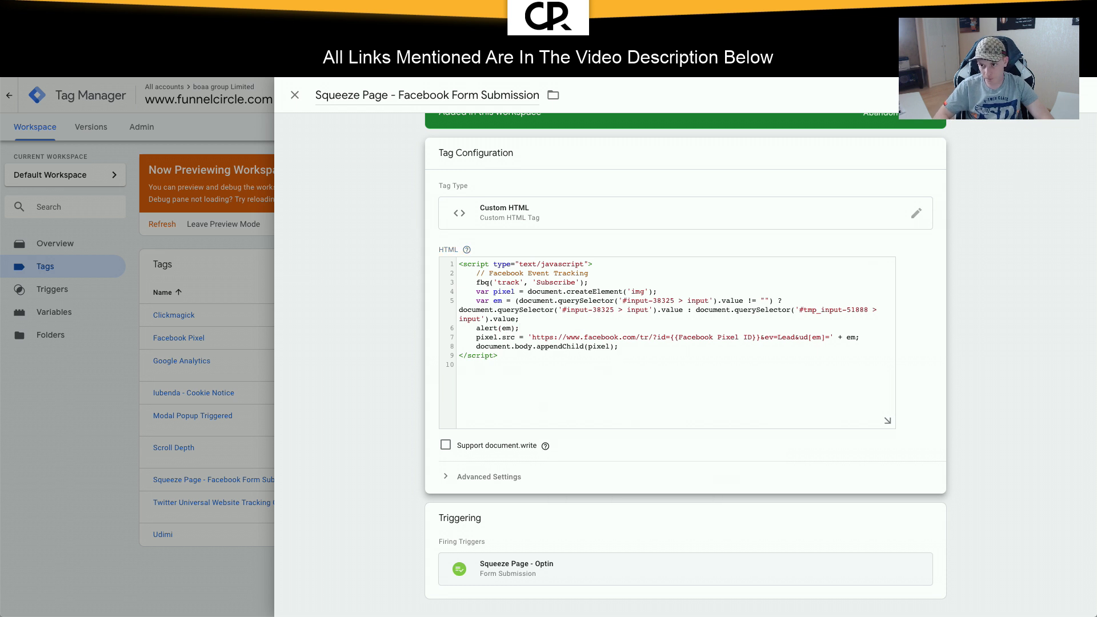
pyautogui.click(1037, 95)
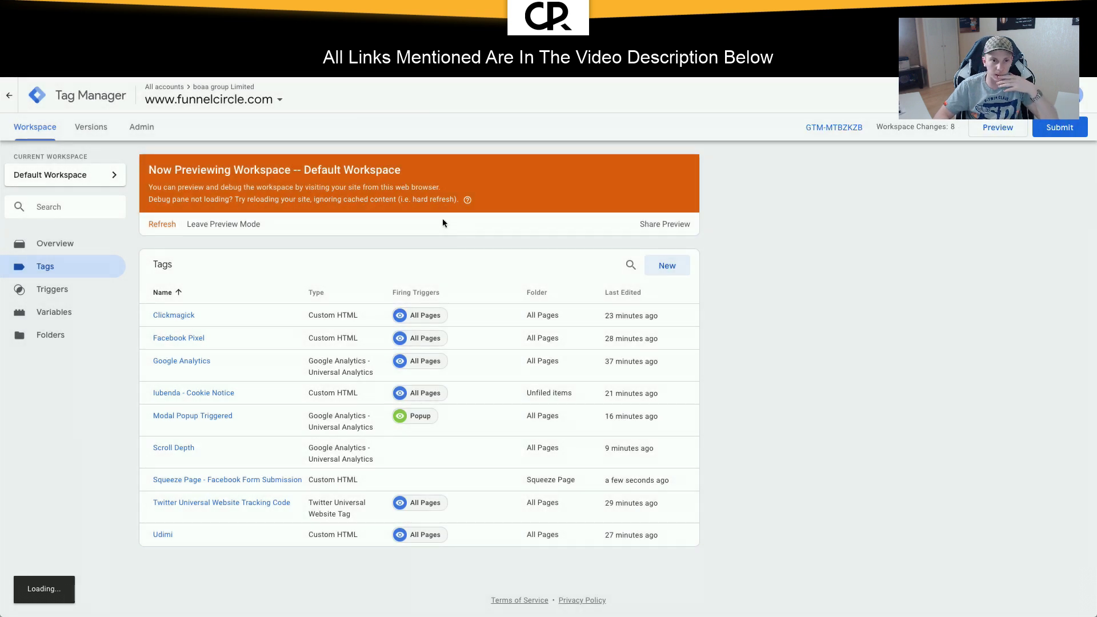
# Step: Refresh the preview, reload the squeeze page, submit Send My Free eBook, and confirm the email alert
pyautogui.click(1008, 129)
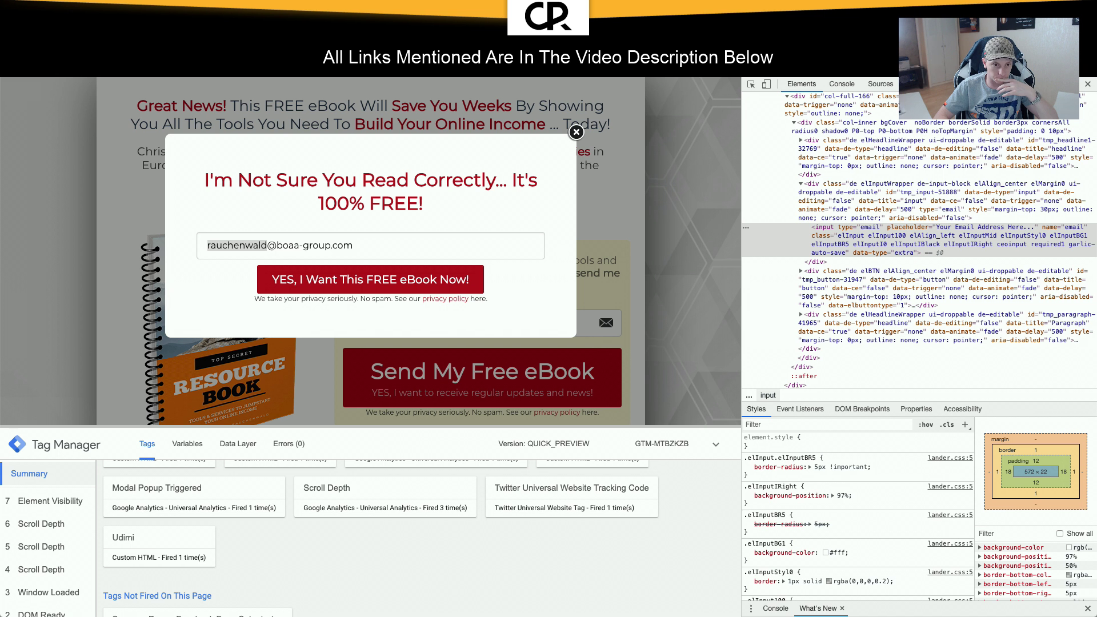
pyautogui.press('super+r')
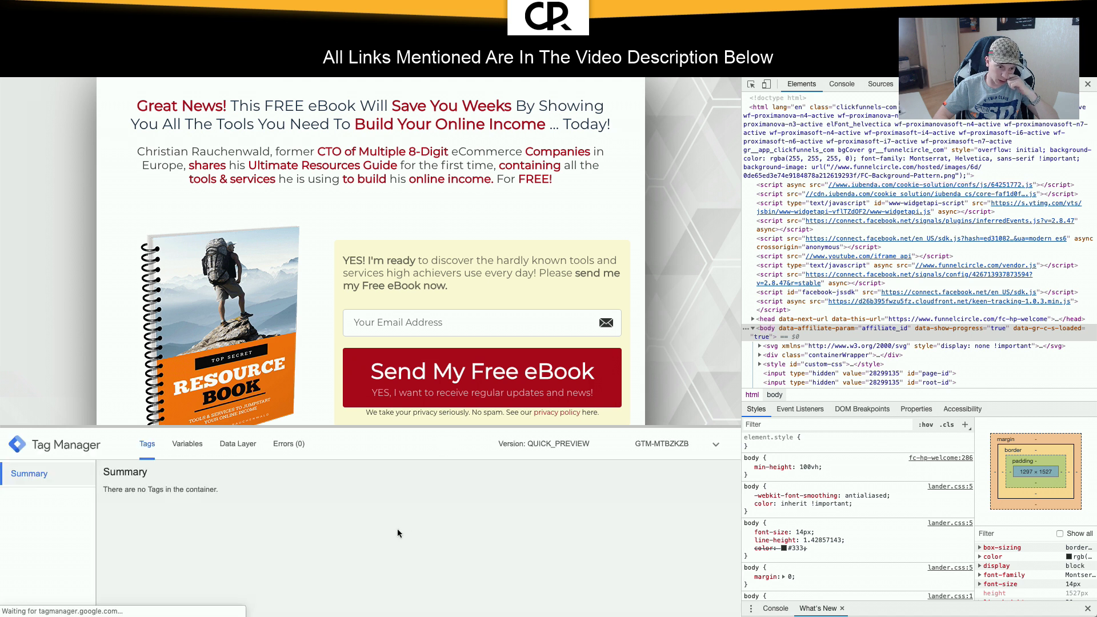
pyautogui.scroll(-2, 398, 533)
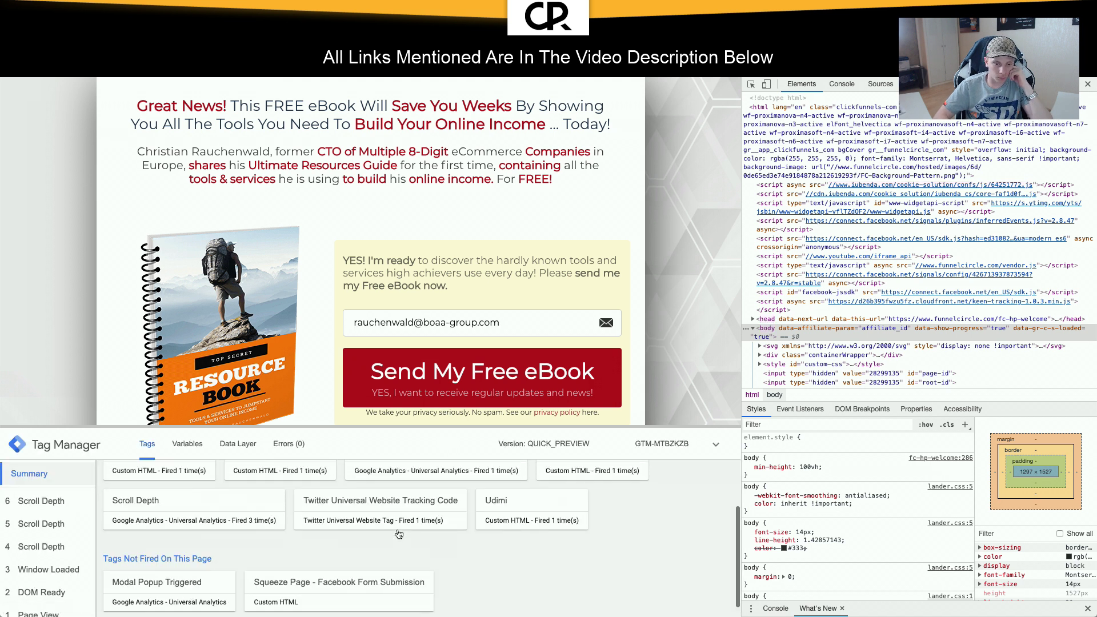
pyautogui.scroll(2, 398, 533)
pyautogui.click(436, 390)
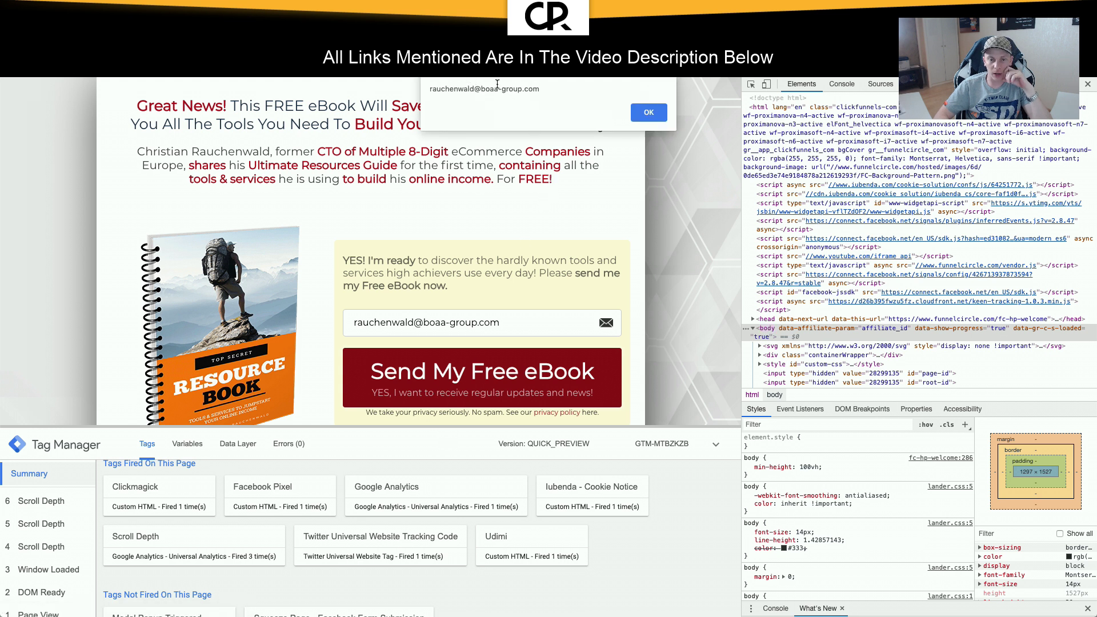
pyautogui.moveTo(436, 89); pyautogui.dragTo(546, 89)
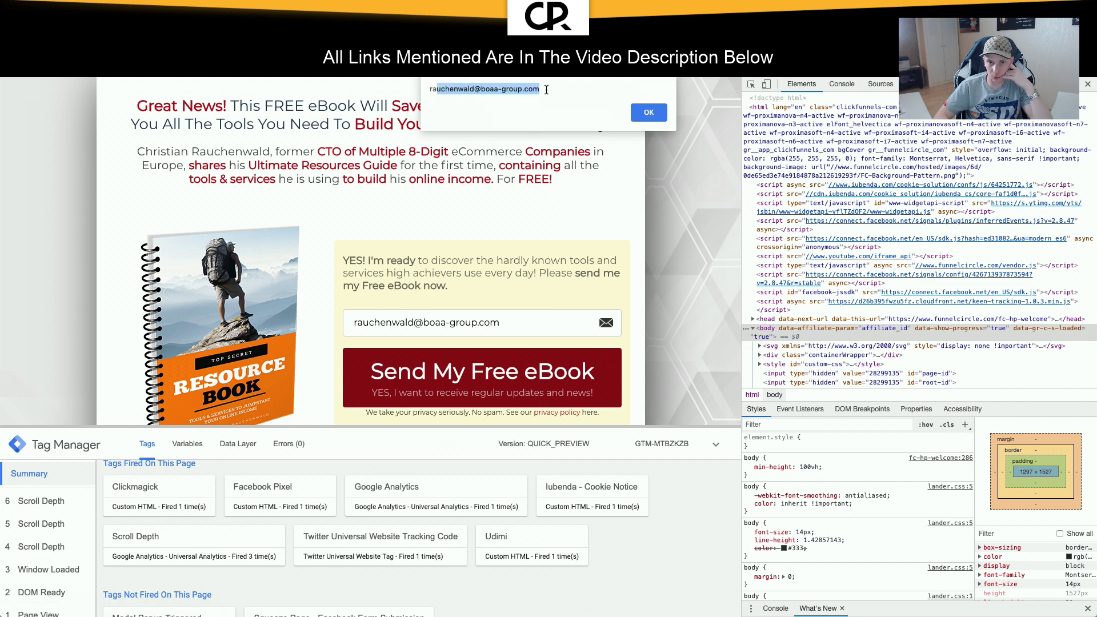
pyautogui.click(643, 114)
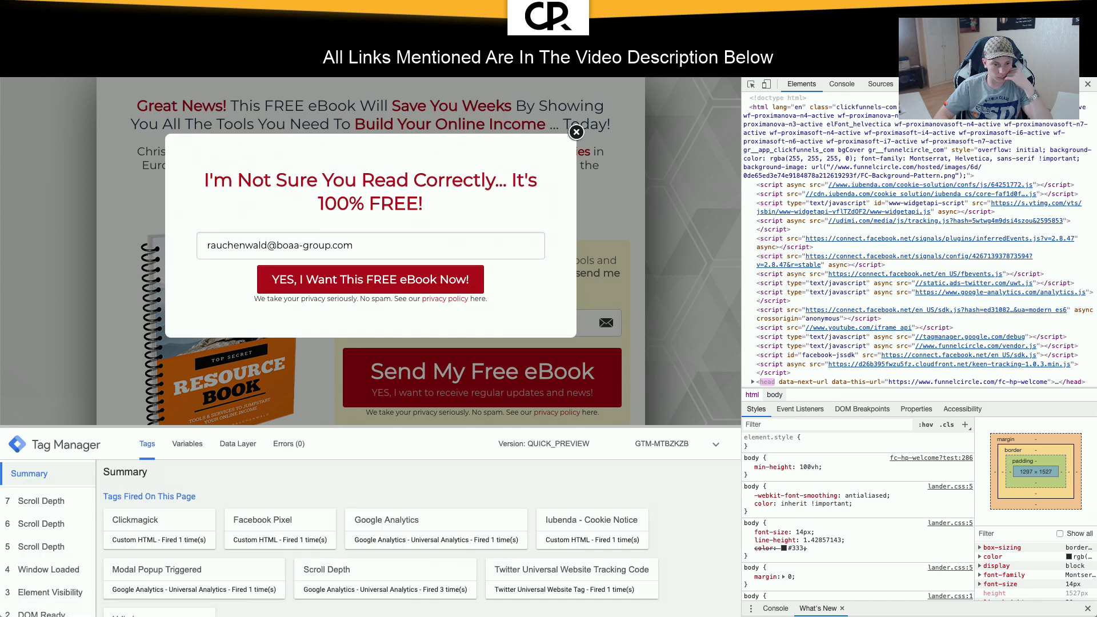
pyautogui.scroll(-2, 395, 372)
# Step: Expand the Subscribe and Lead test events and highlight the Lead's Email parameter and page URL
pyautogui.scroll(-2, 409, 553)
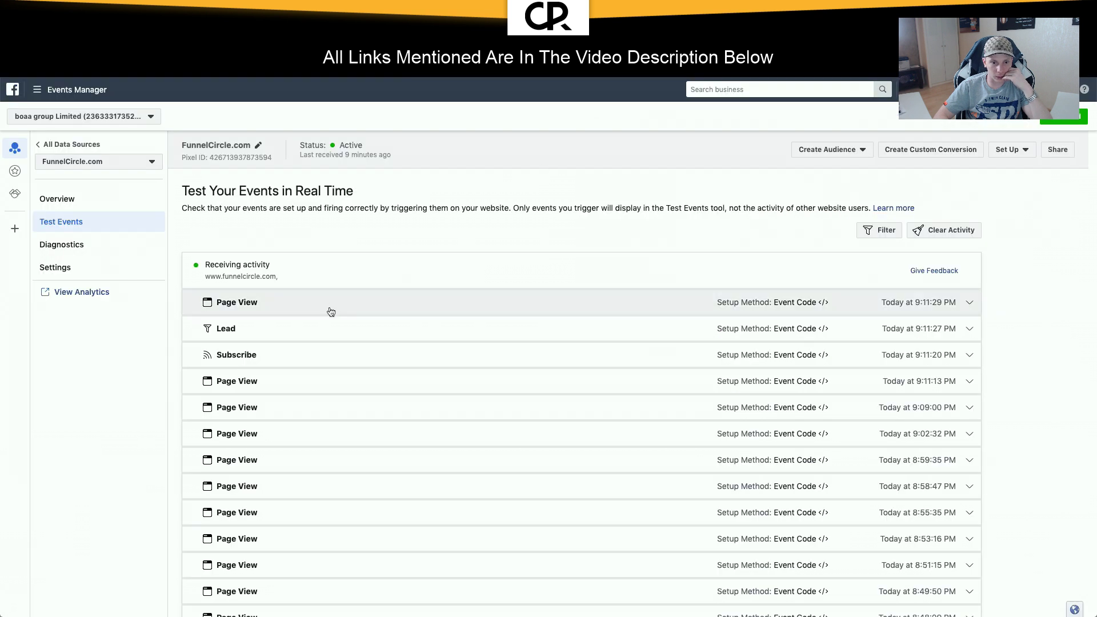
pyautogui.click(276, 352)
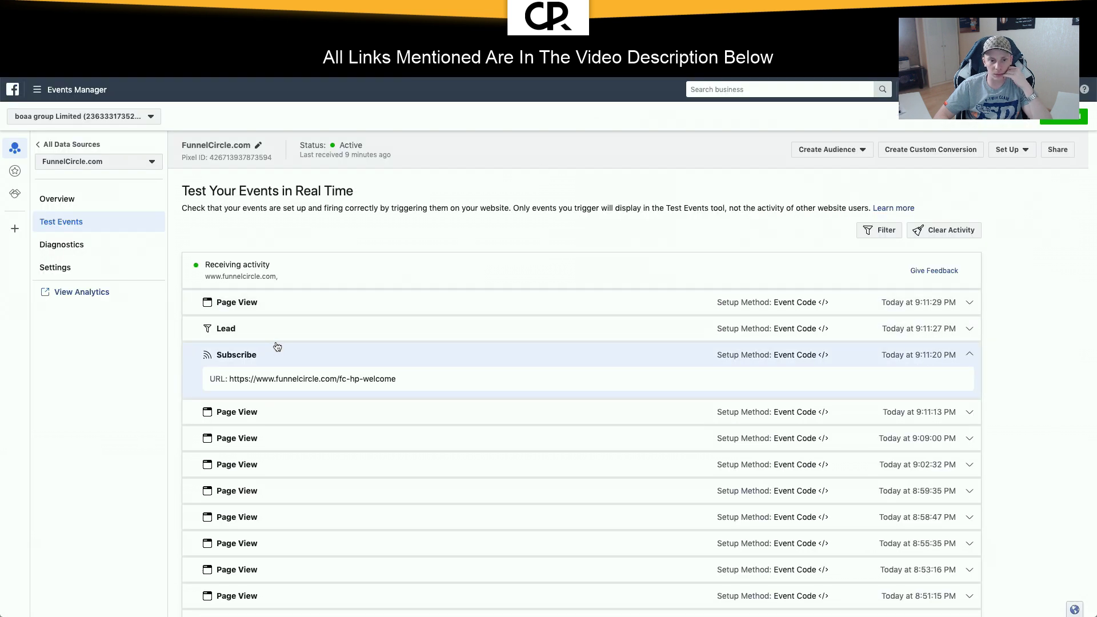
pyautogui.click(282, 335)
pyautogui.moveTo(242, 367); pyautogui.dragTo(367, 381)
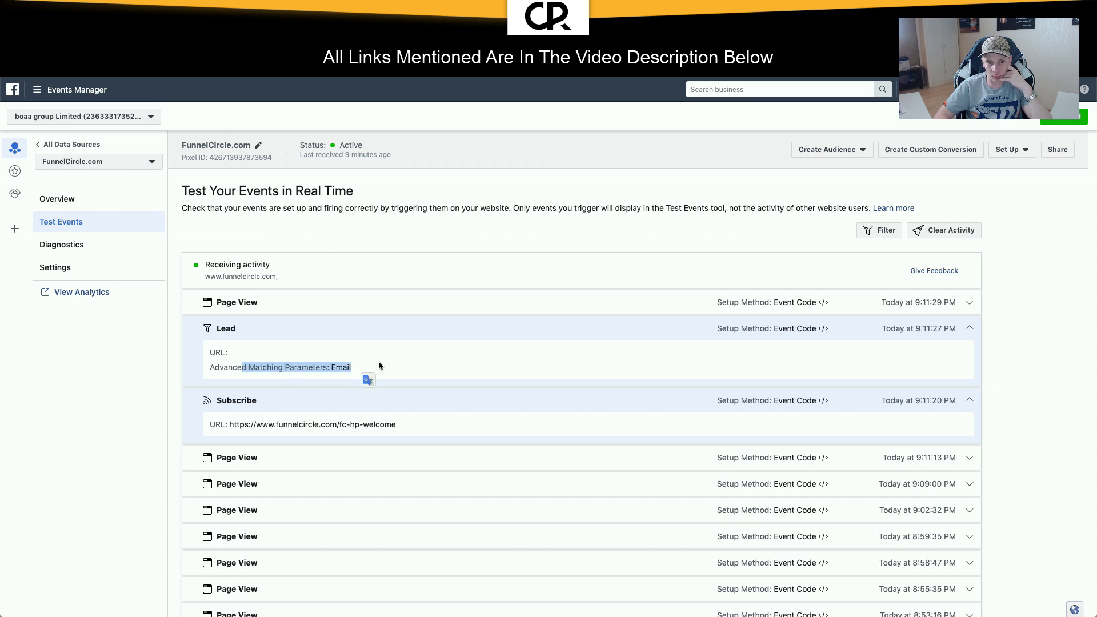
pyautogui.click(379, 365)
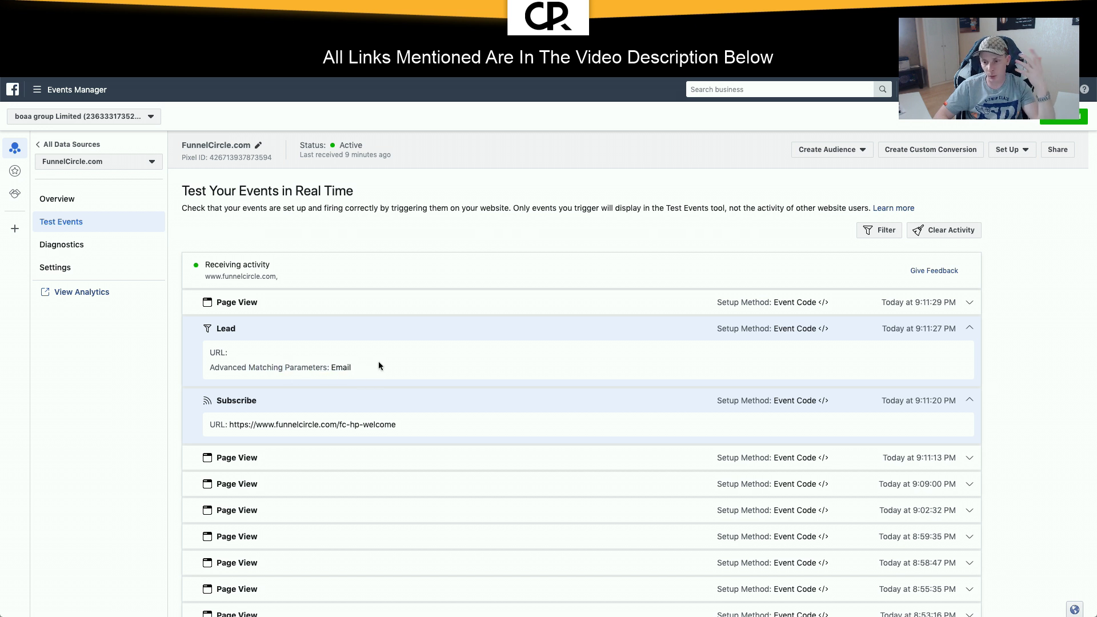
pyautogui.moveTo(263, 424); pyautogui.dragTo(425, 430)
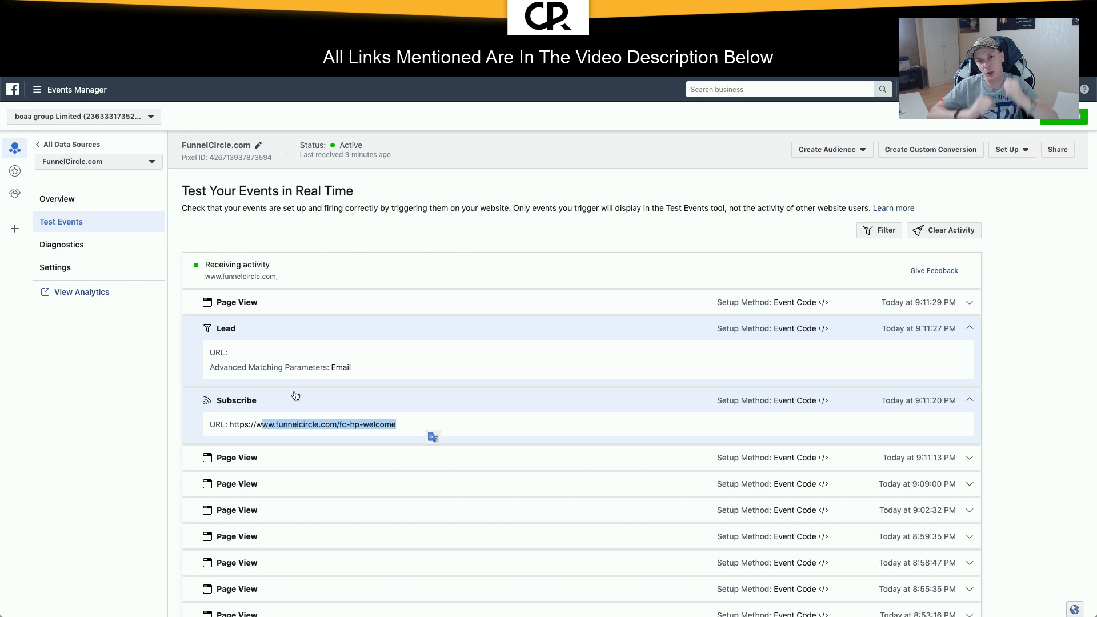
pyautogui.click(501, 259)
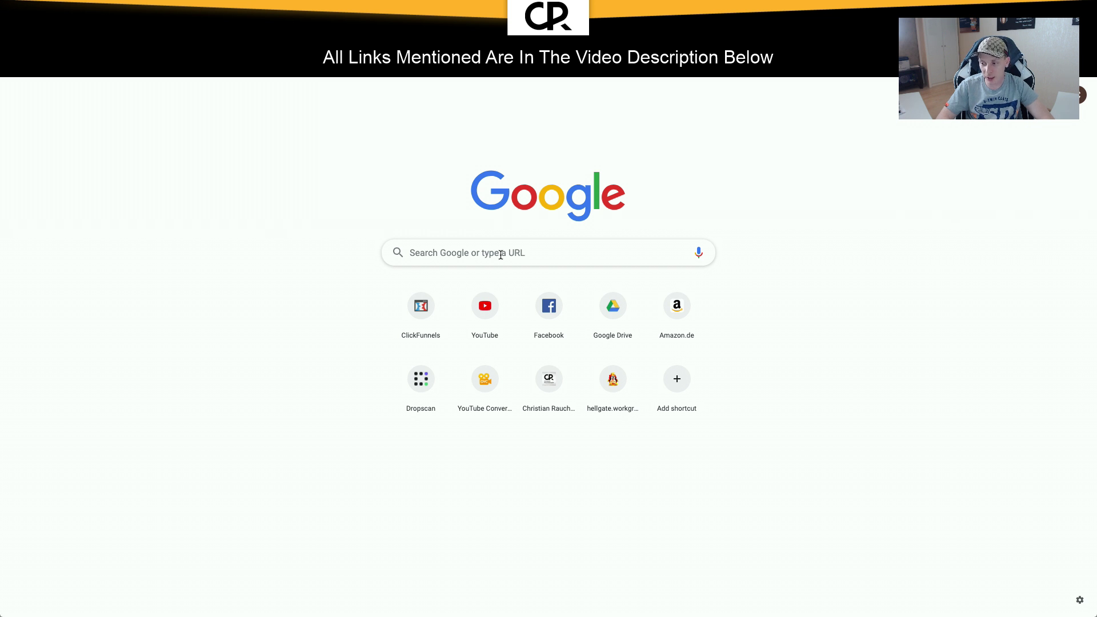
# Step: Load the freein25.com 25-days coaching page and open its challenge sign-up form's prefilled email field
pyautogui.write('free')
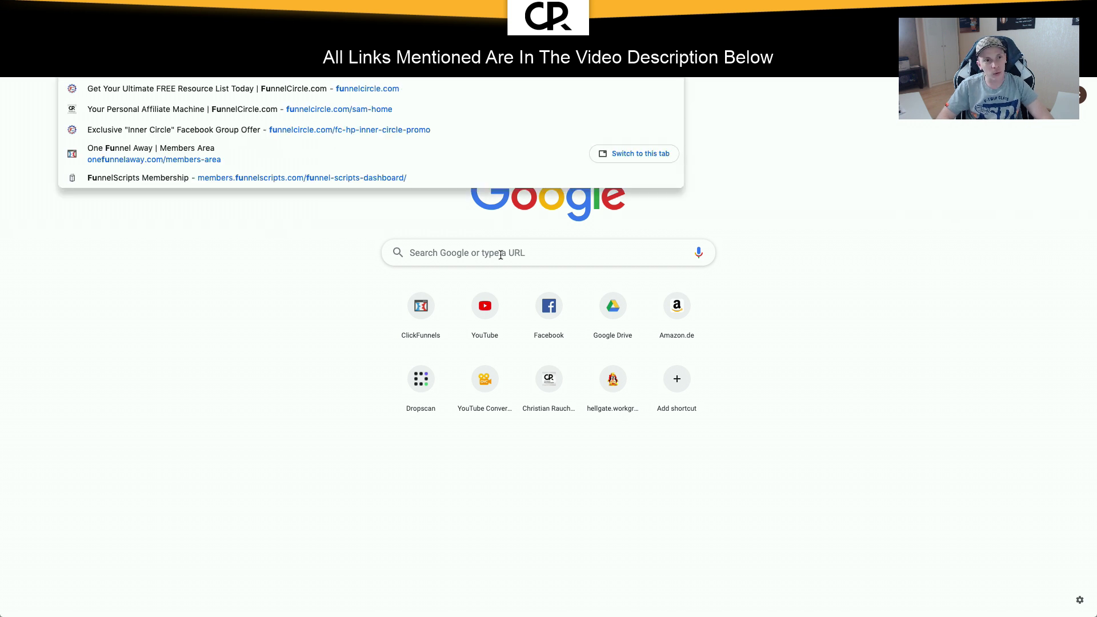
pyautogui.write('in25.com/')
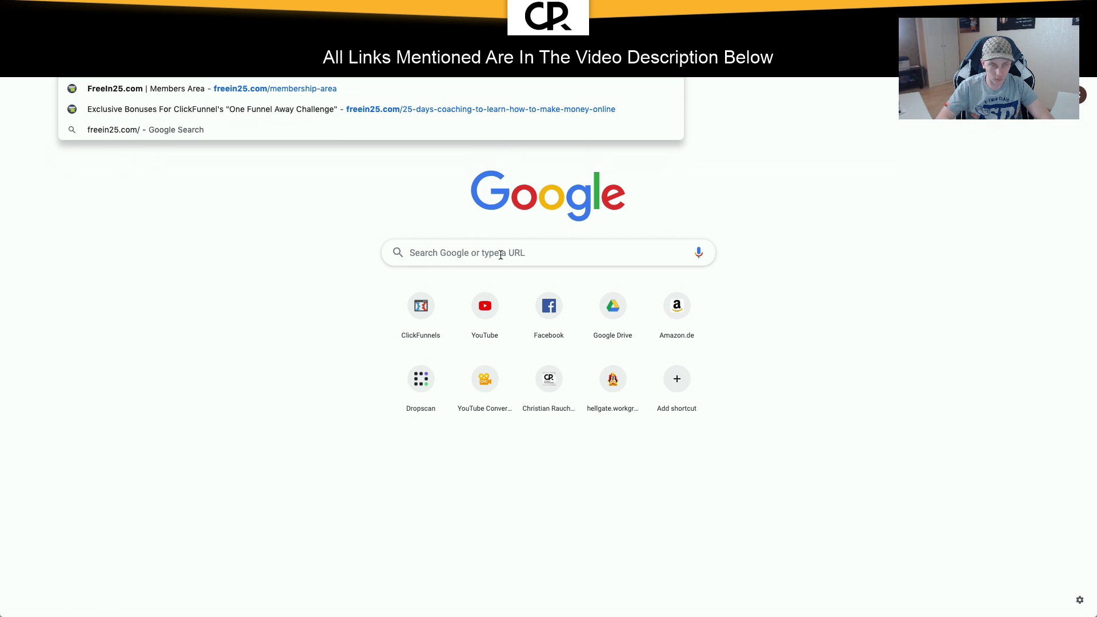
pyautogui.press('Down')
pyautogui.press('Return')
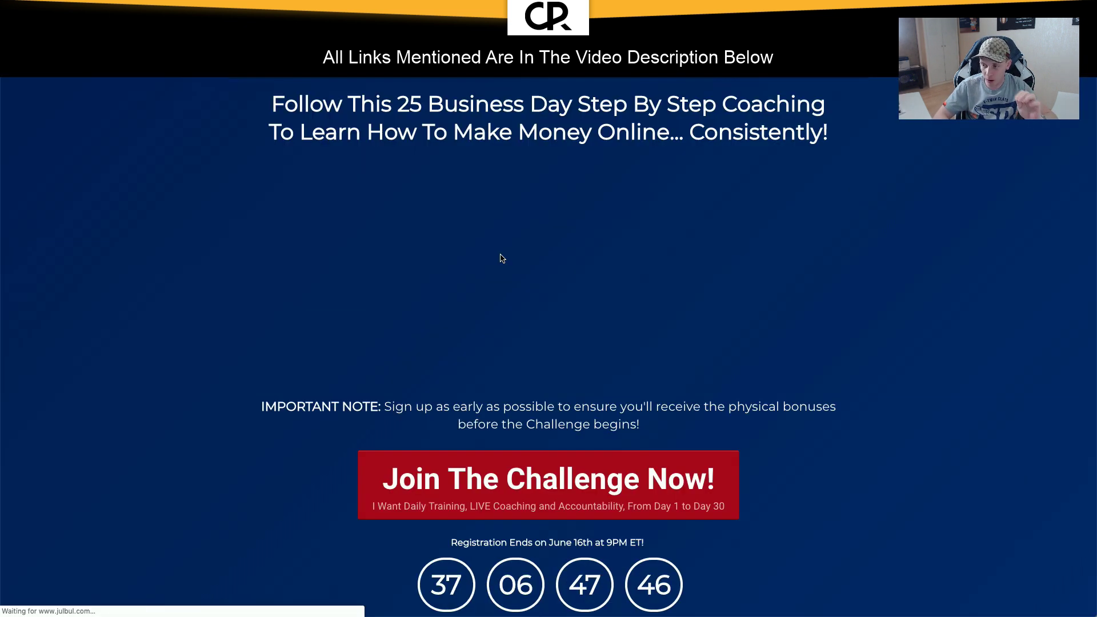
pyautogui.scroll(-2, 501, 259)
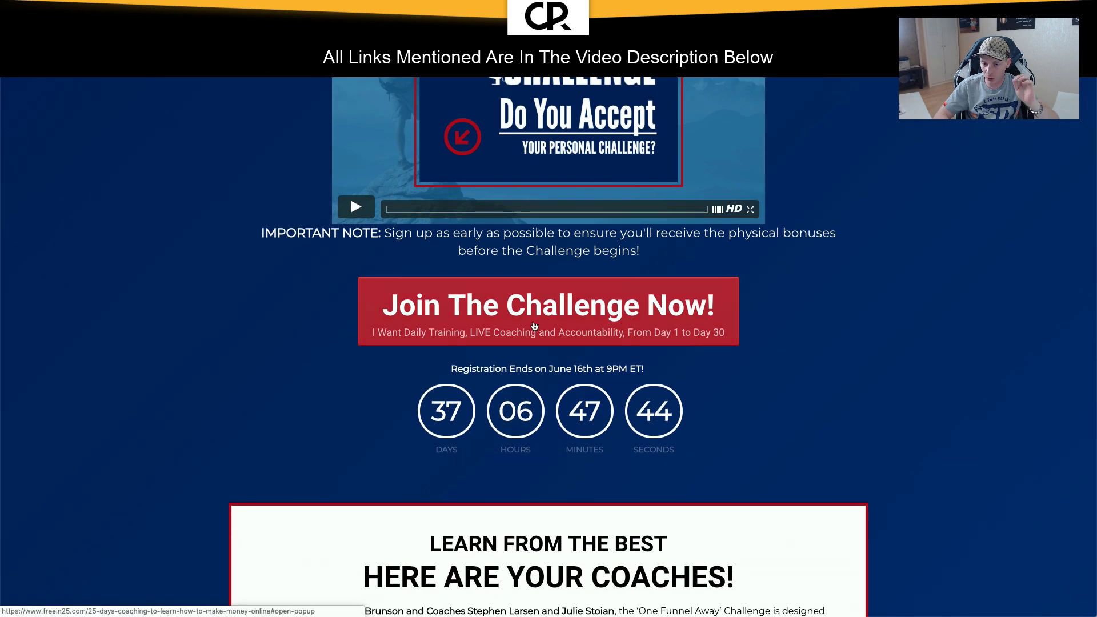
pyautogui.click(533, 322)
pyautogui.scroll(-2, 533, 322)
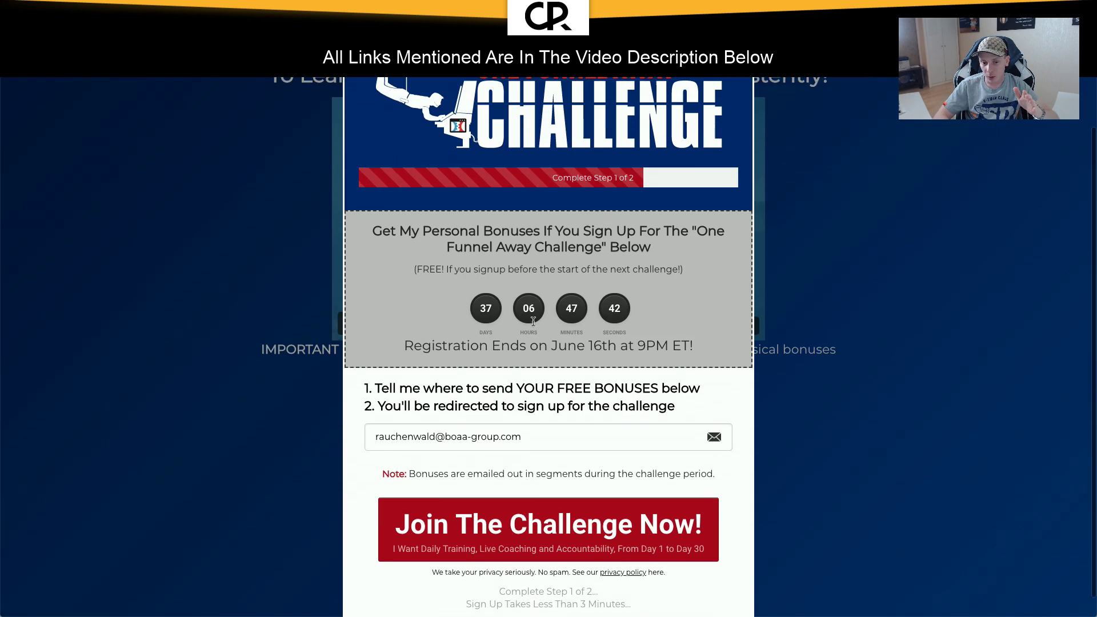
pyautogui.click(549, 419)
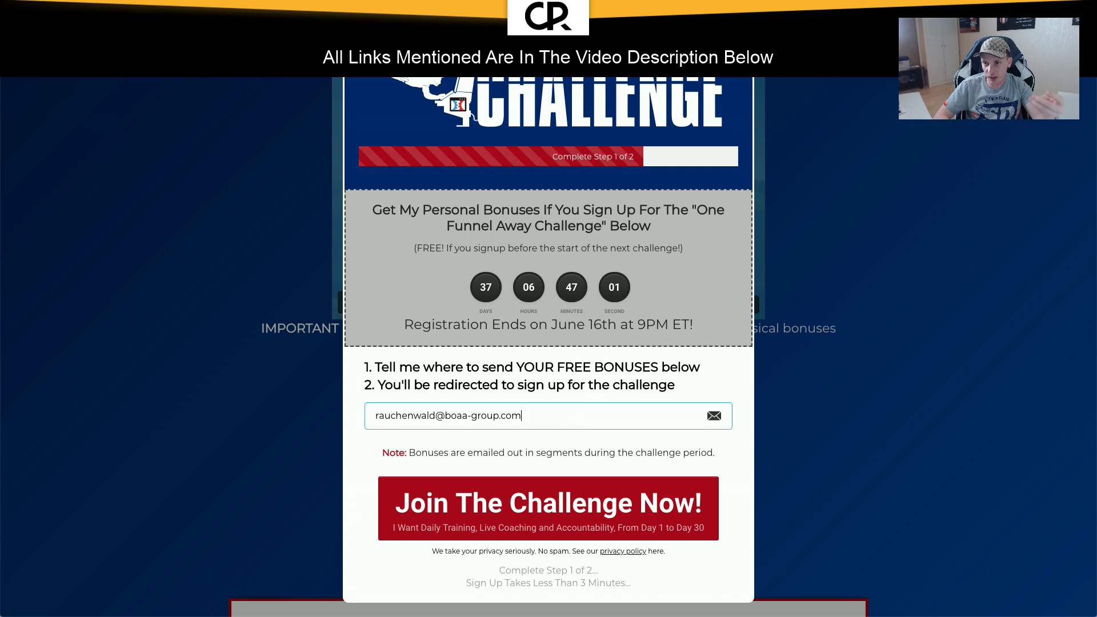
pyautogui.scroll(2, 574, 410)
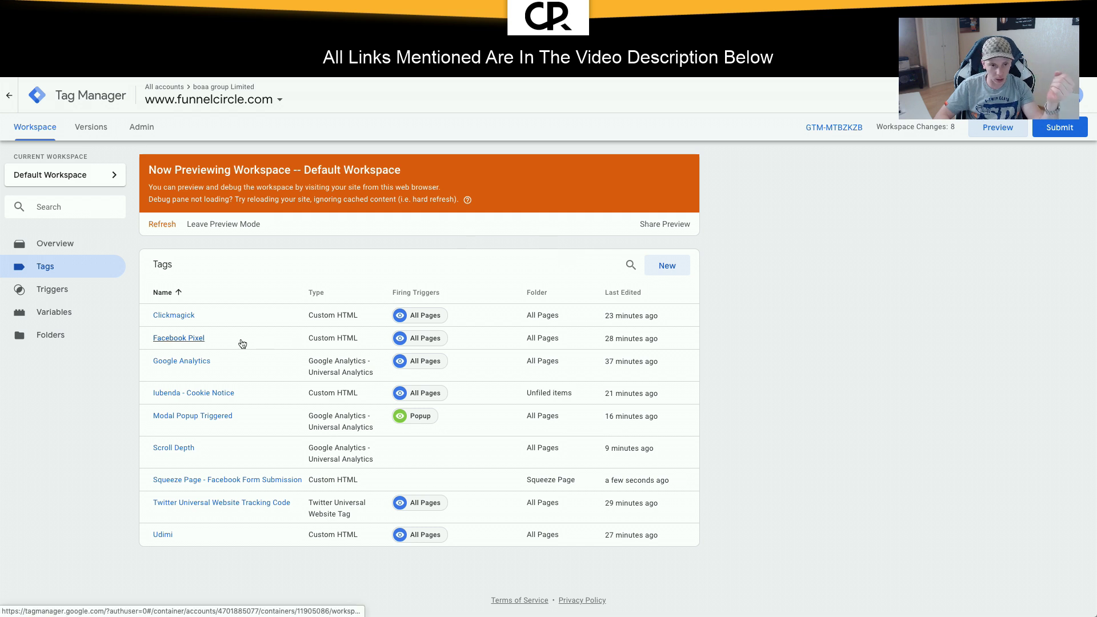
# Step: Open the Facebook Form Submission tag's code, then submit the popup opt-in form and dismiss the alert
pyautogui.click(230, 480)
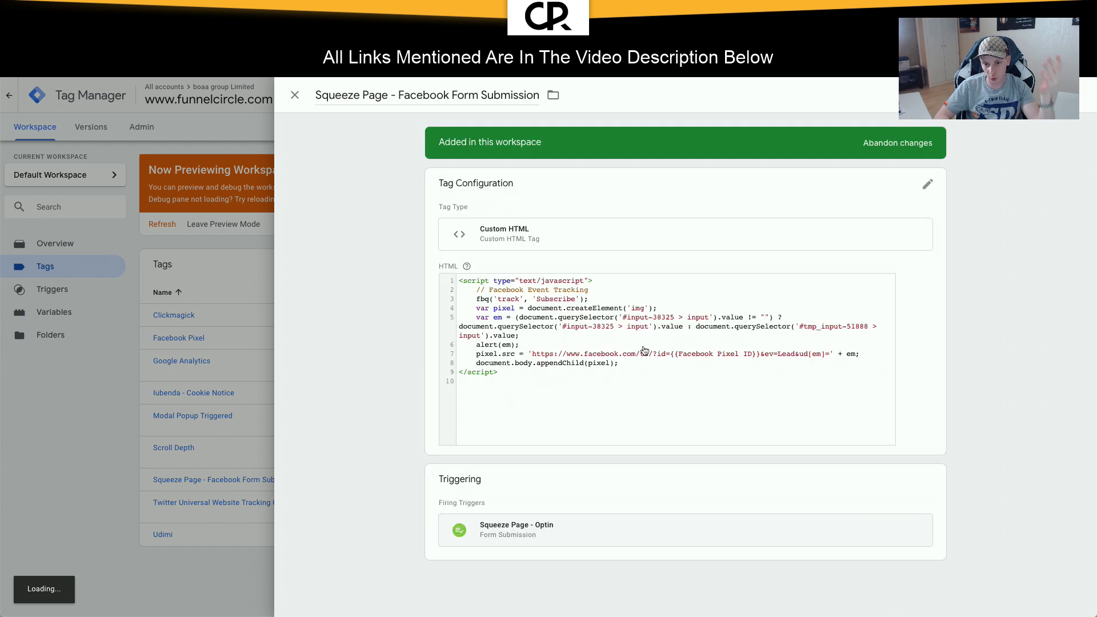
pyautogui.click(542, 345)
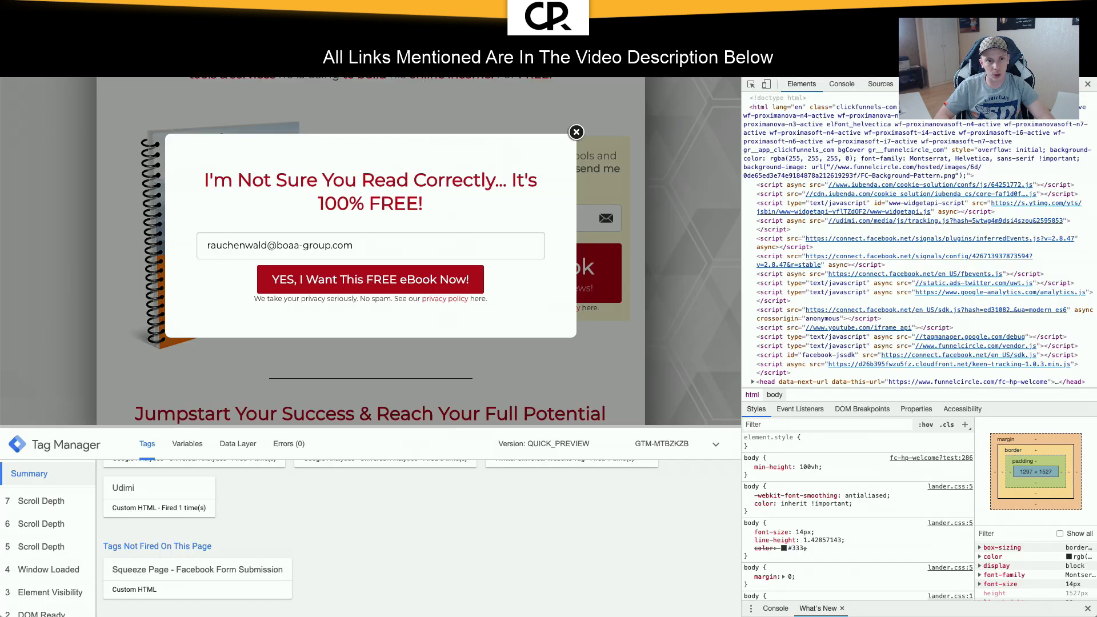
pyautogui.click(481, 284)
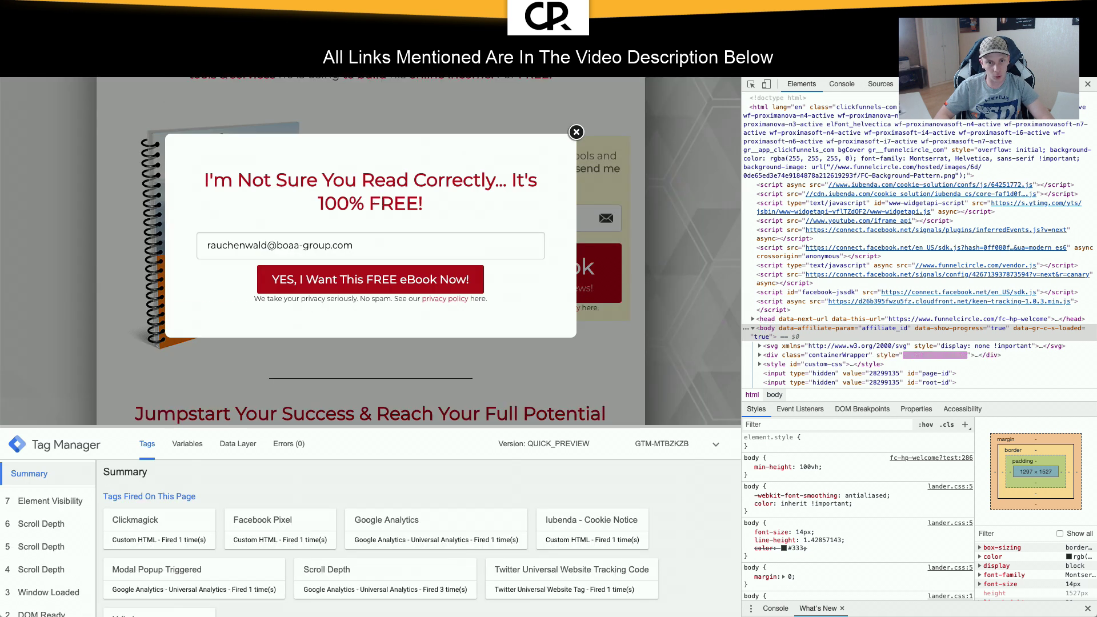
pyautogui.click(400, 283)
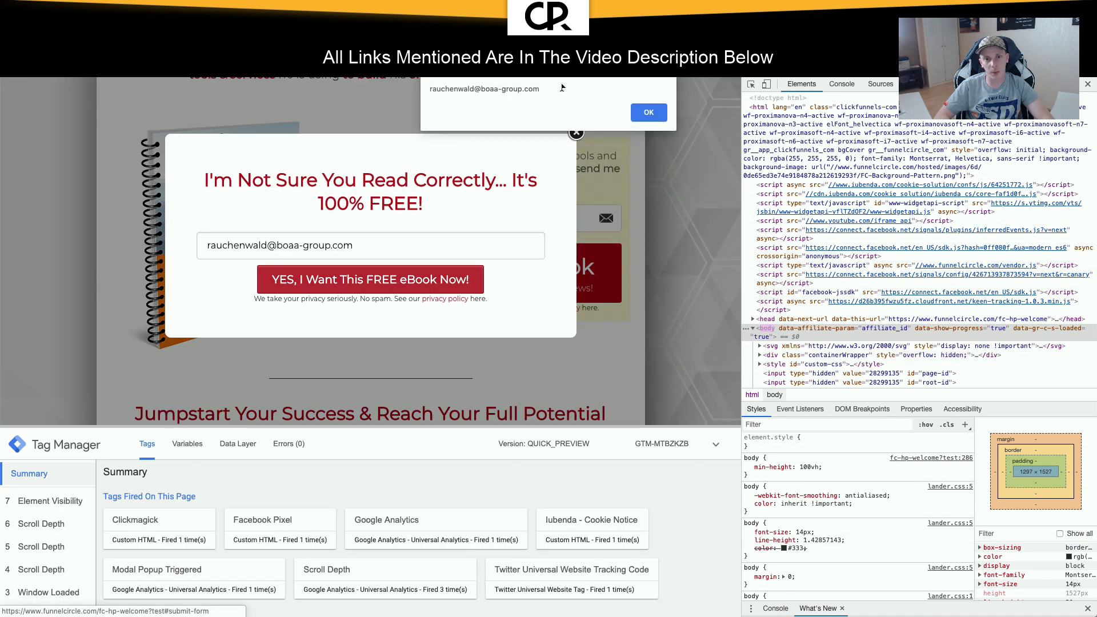
pyautogui.click(646, 114)
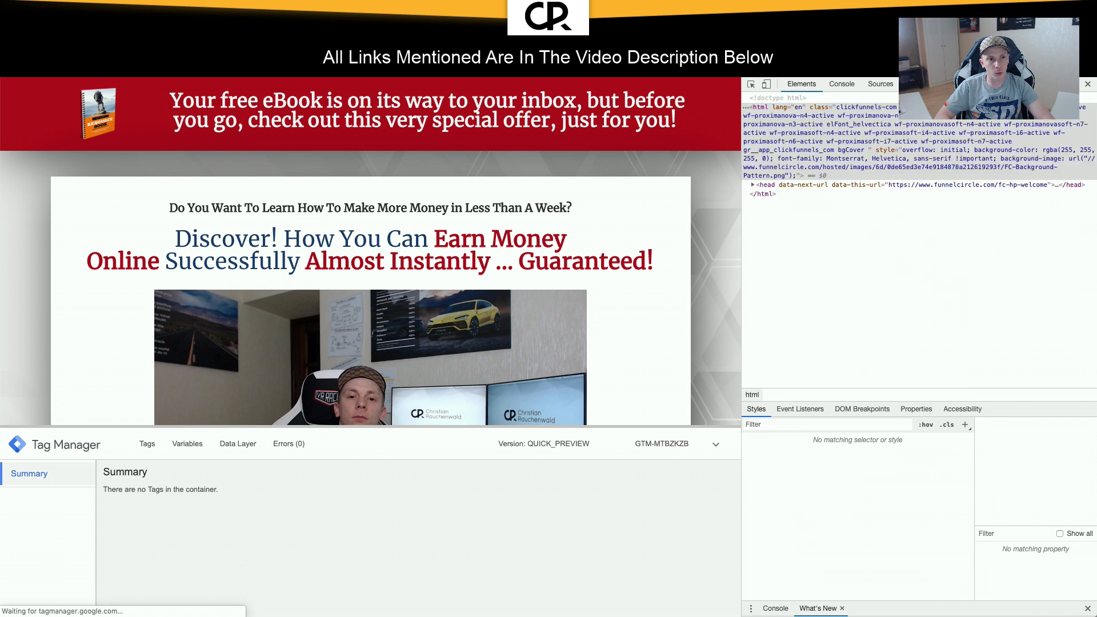
# Step: Clear the prefilled email address on the opt-in page
pyautogui.press('super+Left')
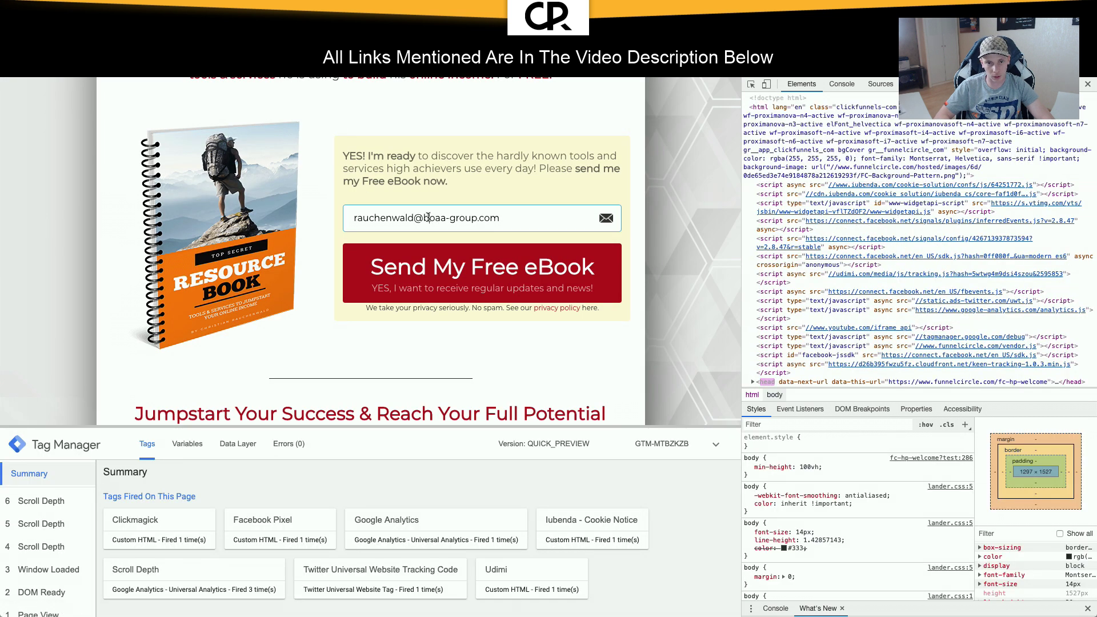
pyautogui.tripleClick(428, 218)
pyautogui.press('BackSpace')
pyautogui.click(450, 194)
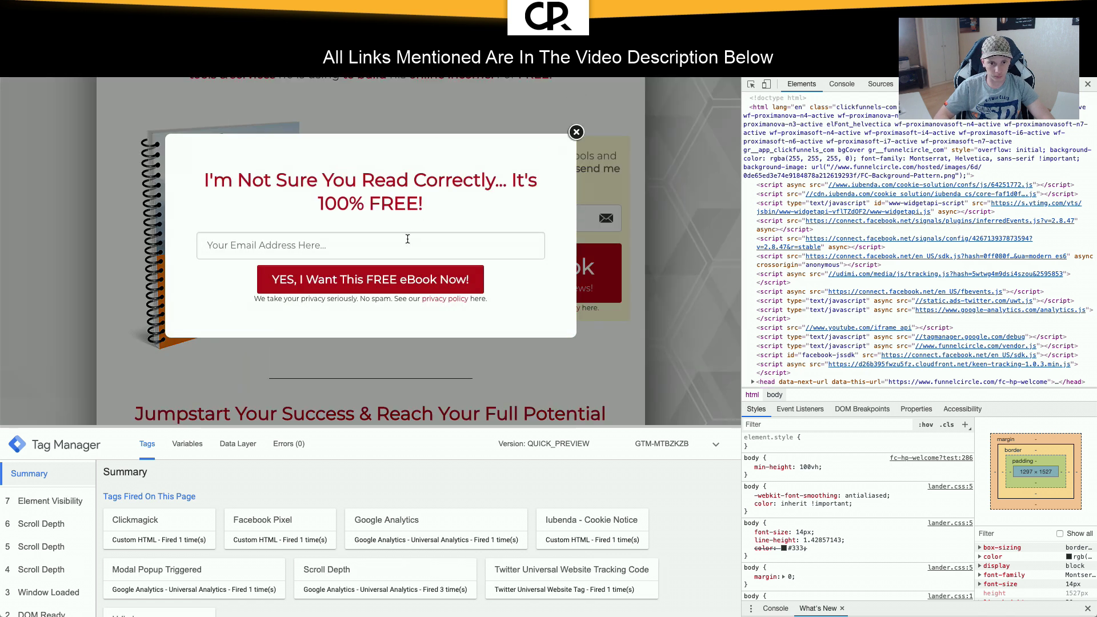
# Step: Enter a test email address in the popup, submit it again, and dismiss the alert
pyautogui.click(378, 245)
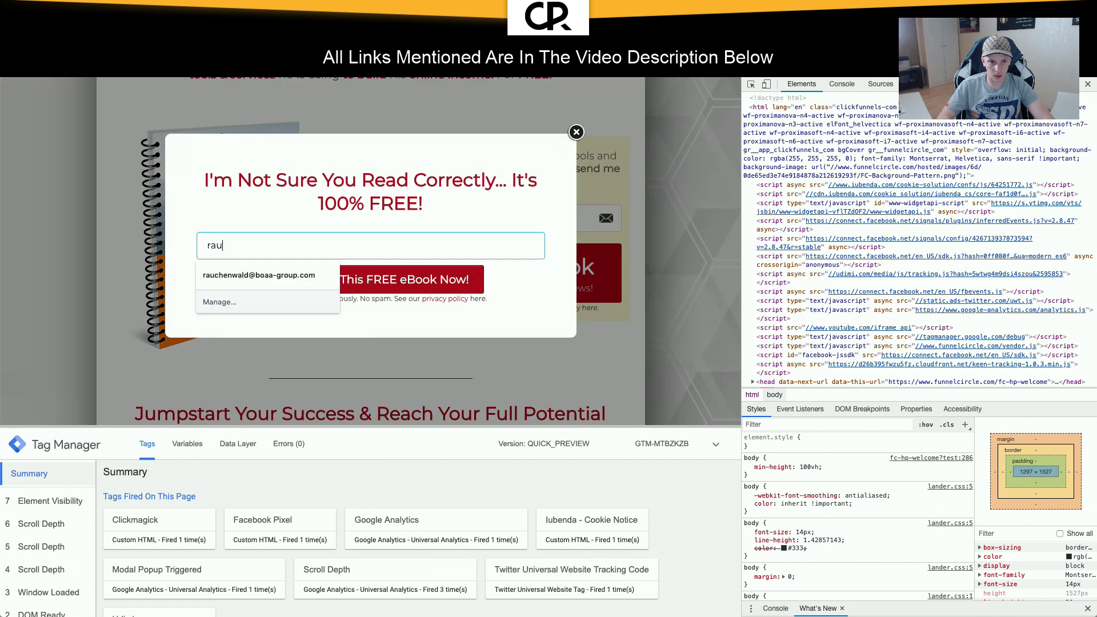
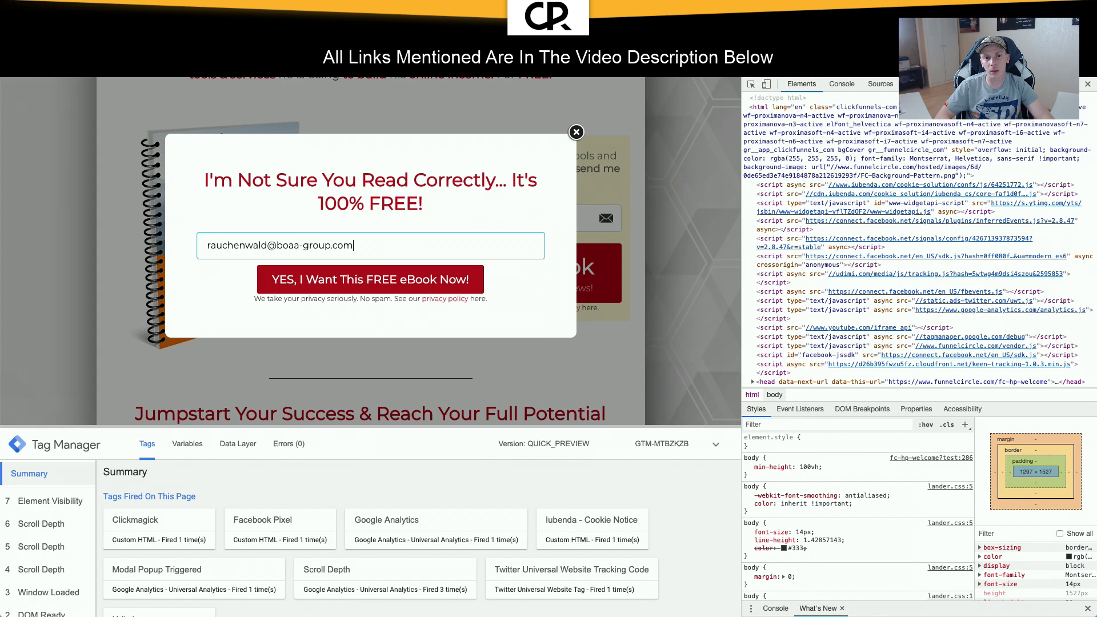
pyautogui.click(412, 288)
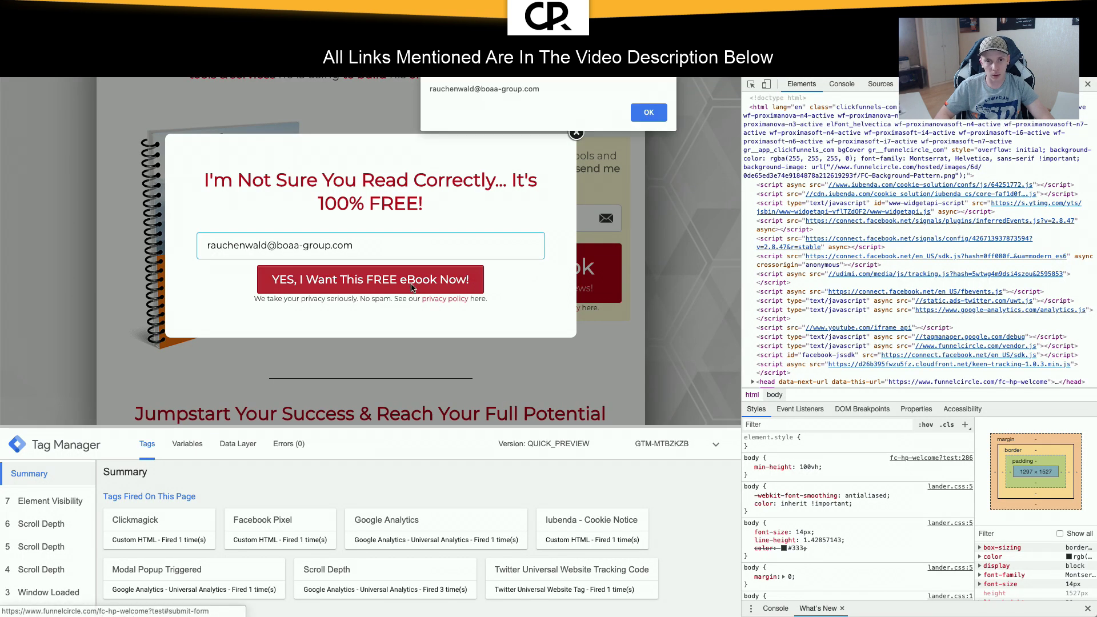
pyautogui.click(647, 112)
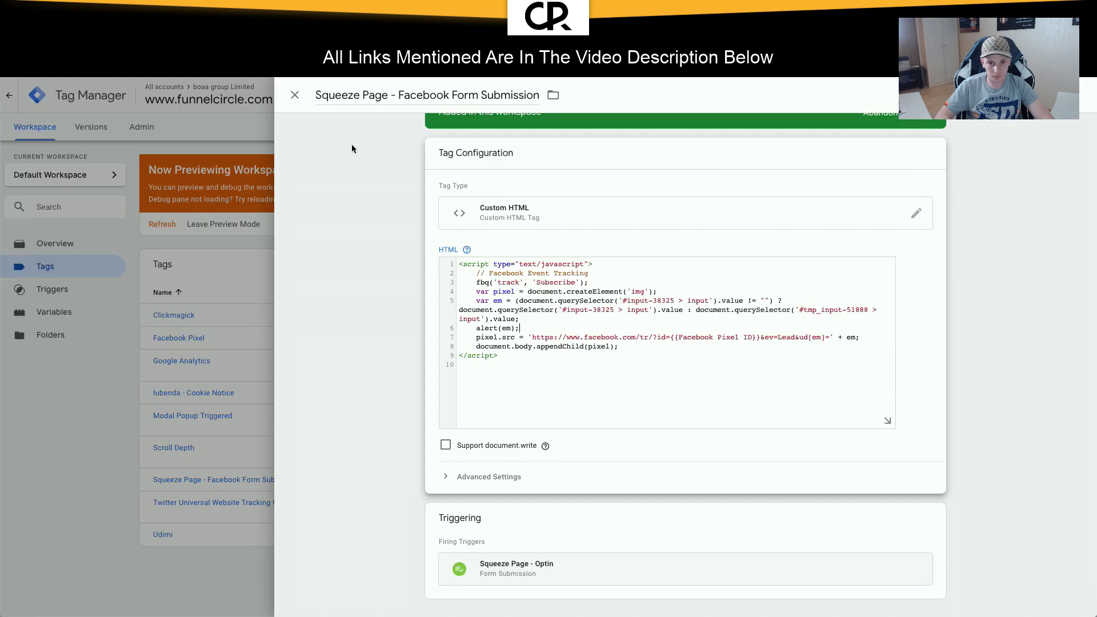
# Step: Delete the alert(em); line from the Facebook Form Submission tag's HTML and save the tag
pyautogui.moveTo(538, 327); pyautogui.dragTo(531, 318)
pyautogui.press('BackSpace')
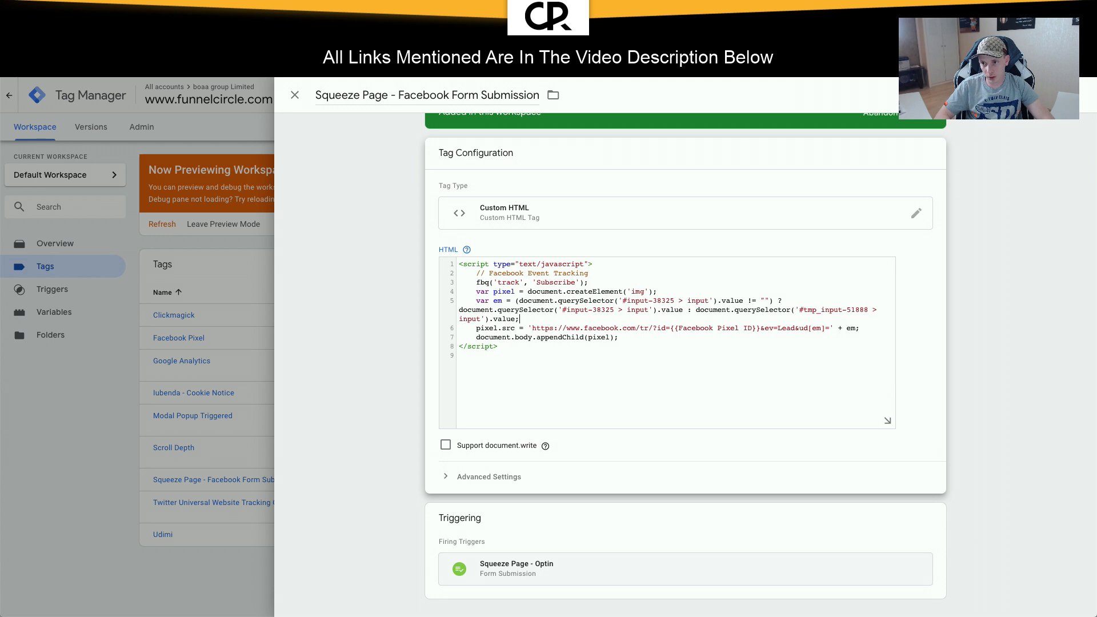
pyautogui.click(1041, 95)
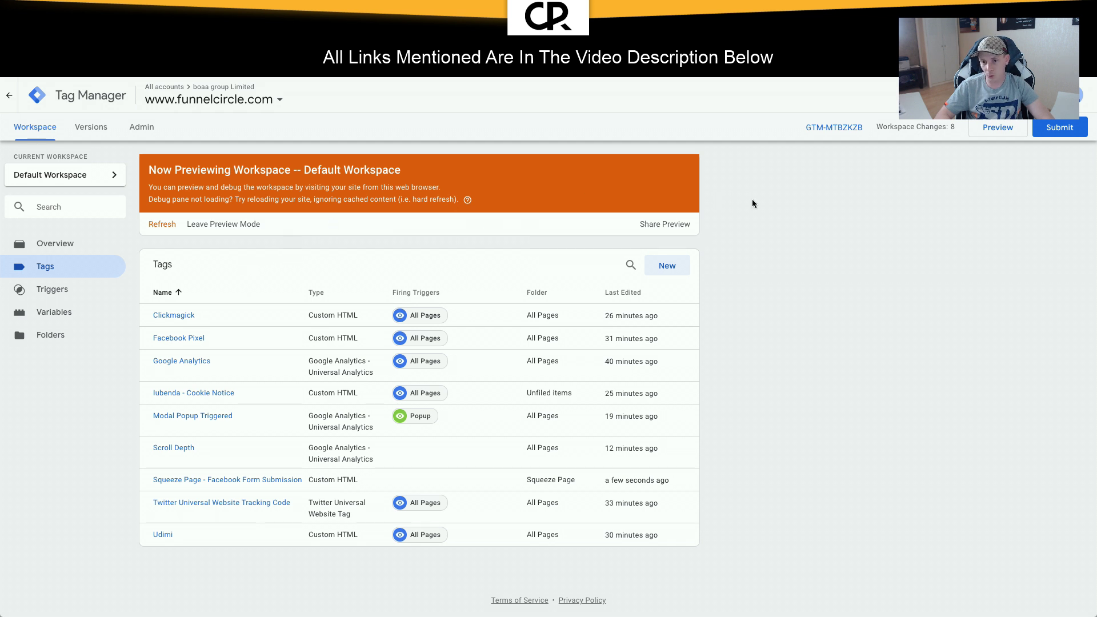
# Step: Create a new tag named 'Squeeze Page - Google Form Submission' in the Squeeze Page folder
pyautogui.click(667, 265)
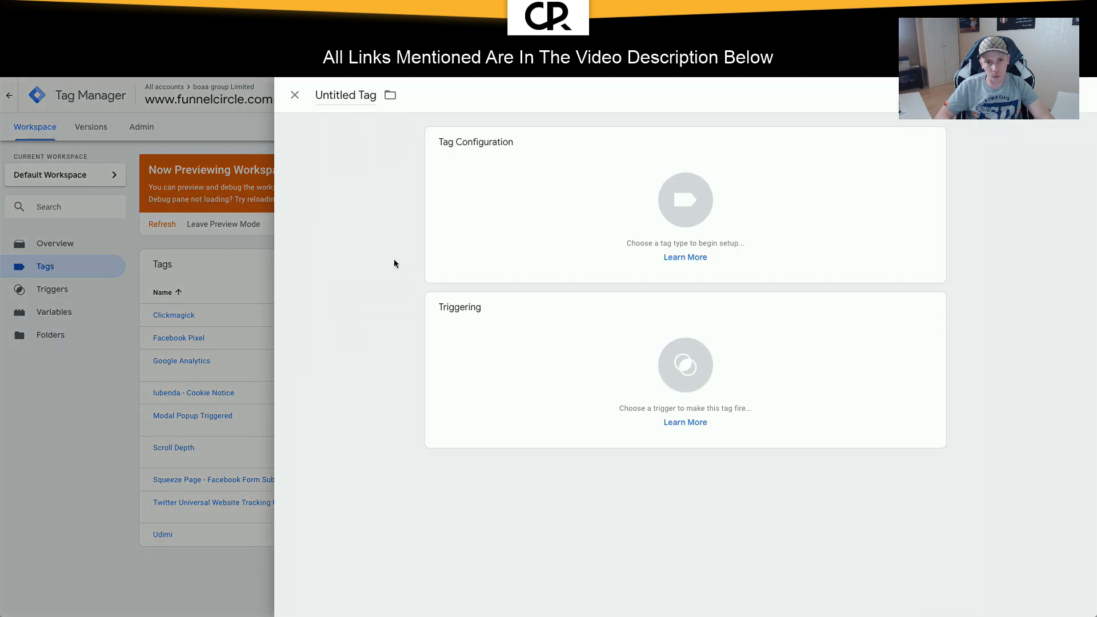
pyautogui.click(345, 101)
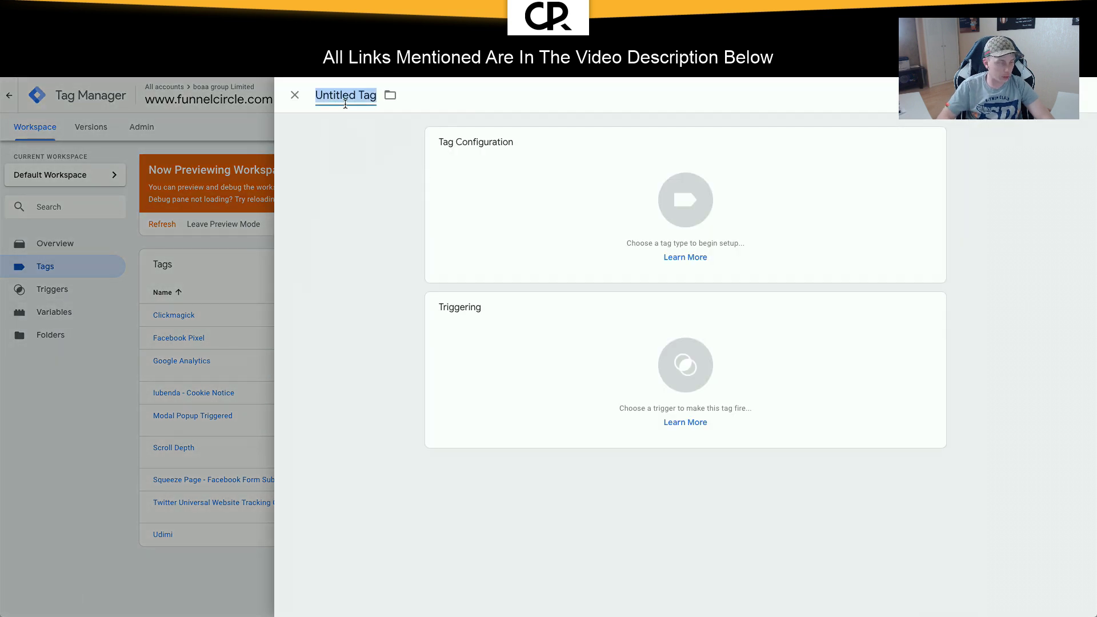
pyautogui.write('Squee')
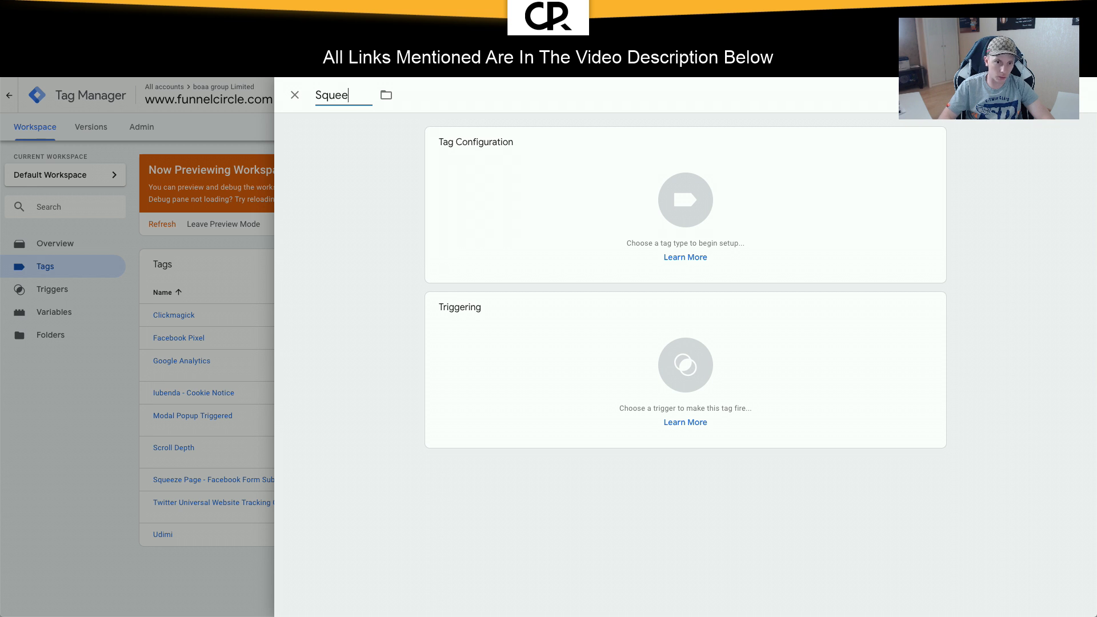
pyautogui.write('ze Page - G')
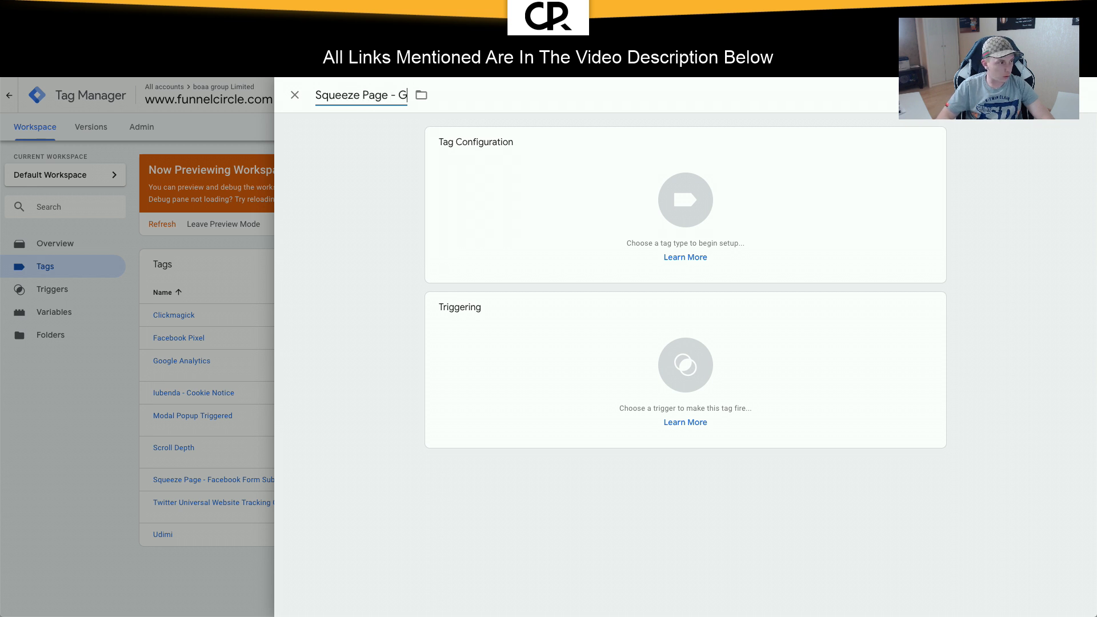
pyautogui.write('oogle Analytics')
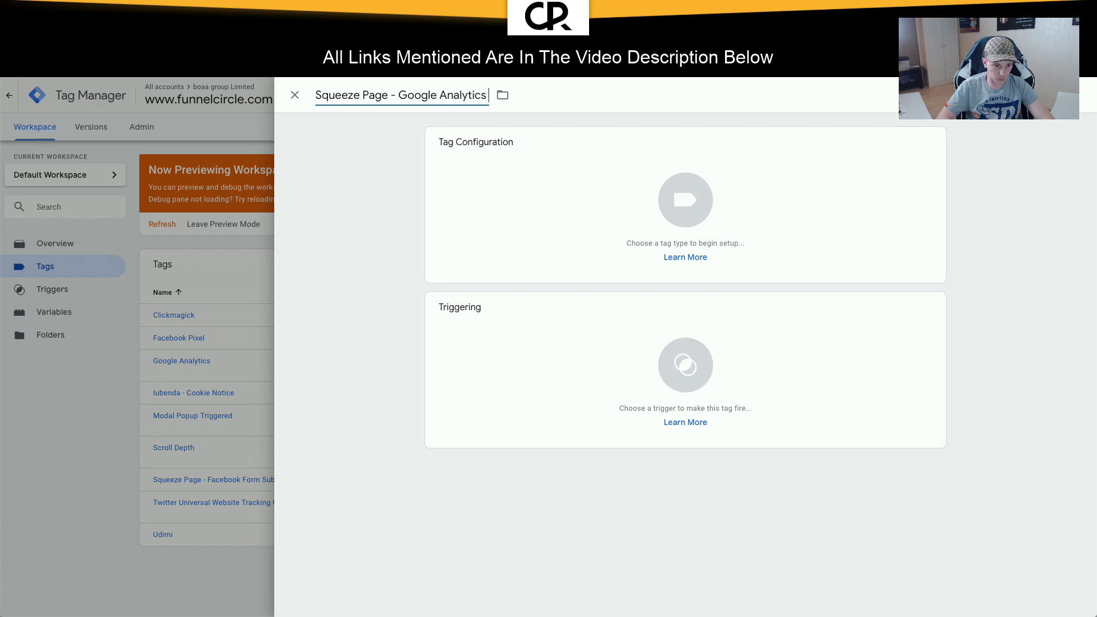
pyautogui.press('BackSpace')
pyautogui.press('BackSpace')
pyautogui.press('BackSpace')
pyautogui.press('BackSpace')
pyautogui.press('BackSpace')
pyautogui.press('BackSpace')
pyautogui.press('BackSpace')
pyautogui.press('BackSpace')
pyautogui.press('BackSpace')
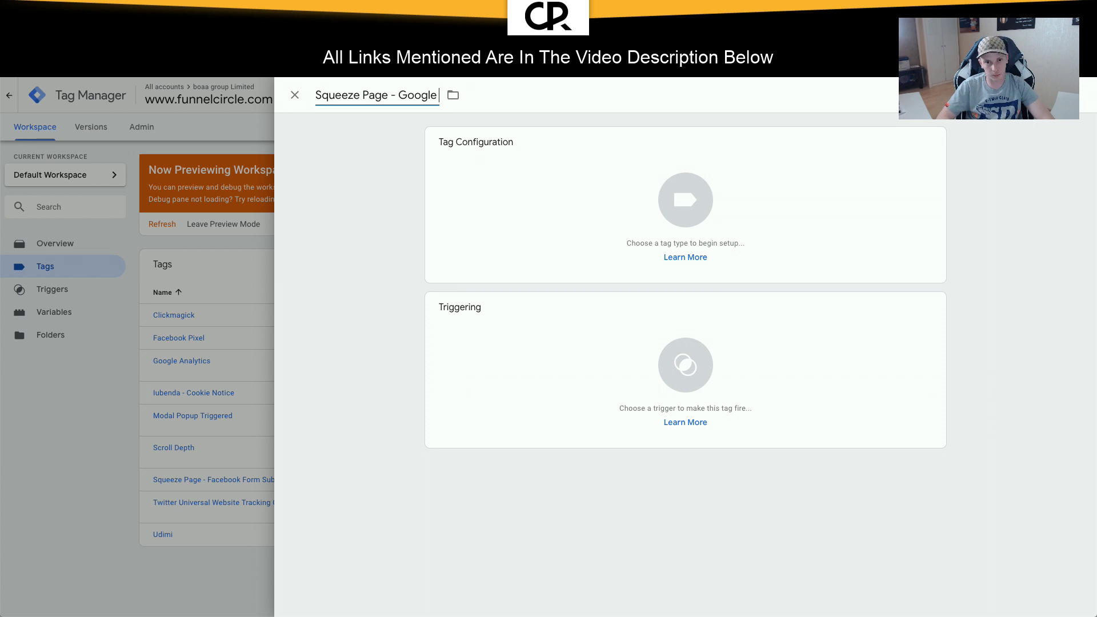
pyautogui.write('Form Submission')
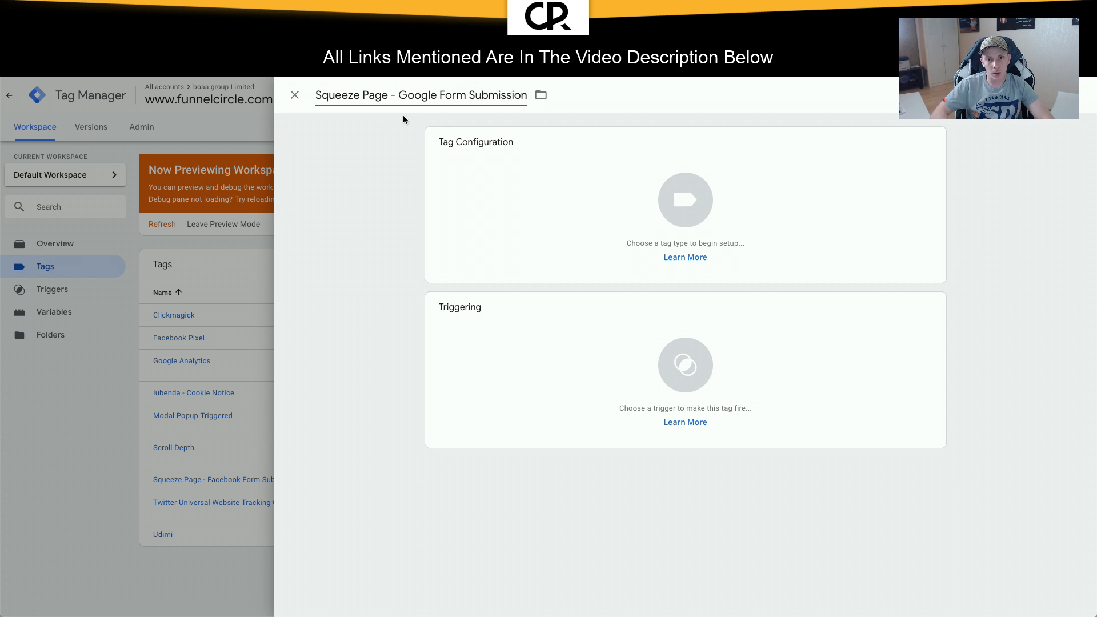
pyautogui.click(540, 96)
pyautogui.click(574, 167)
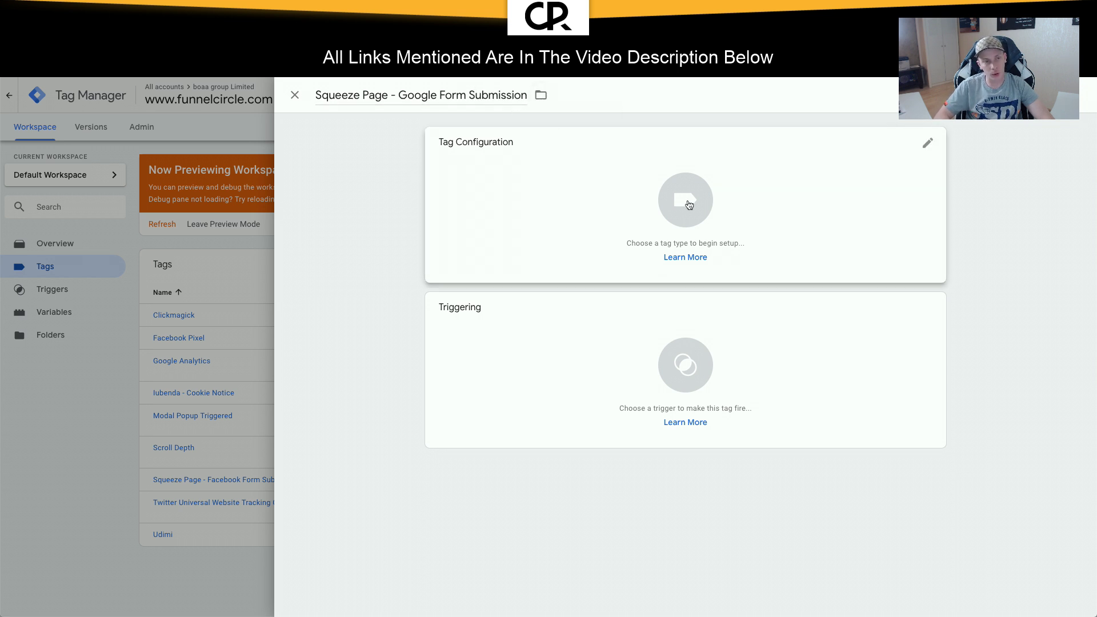
# Step: Make it a Google Analytics - Universal Analytics tag with Event track type
pyautogui.click(688, 205)
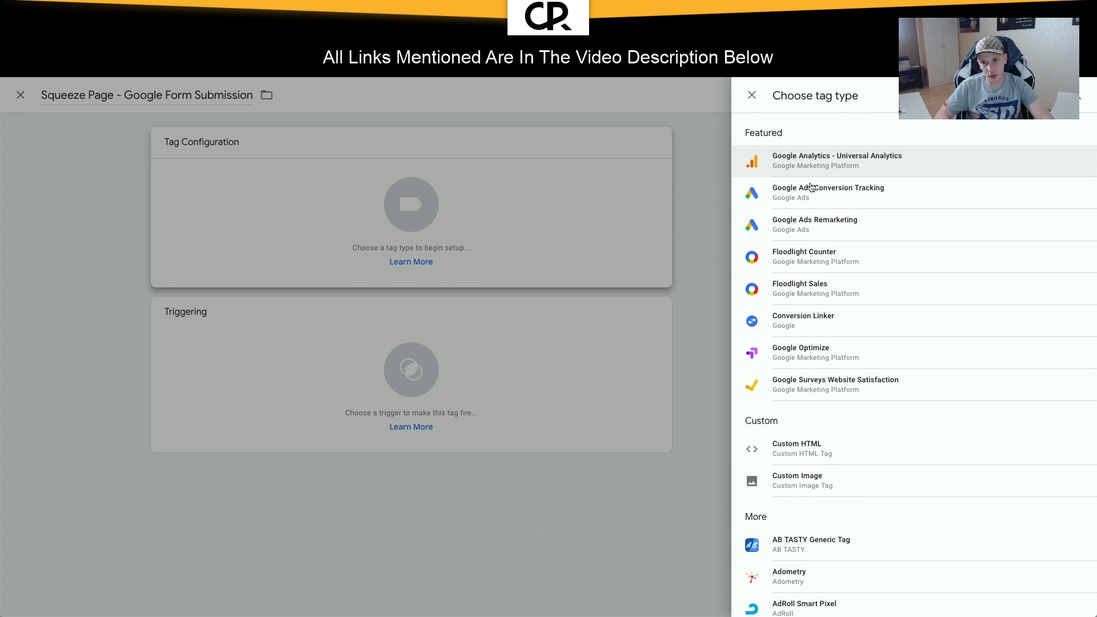
pyautogui.click(822, 155)
pyautogui.click(556, 261)
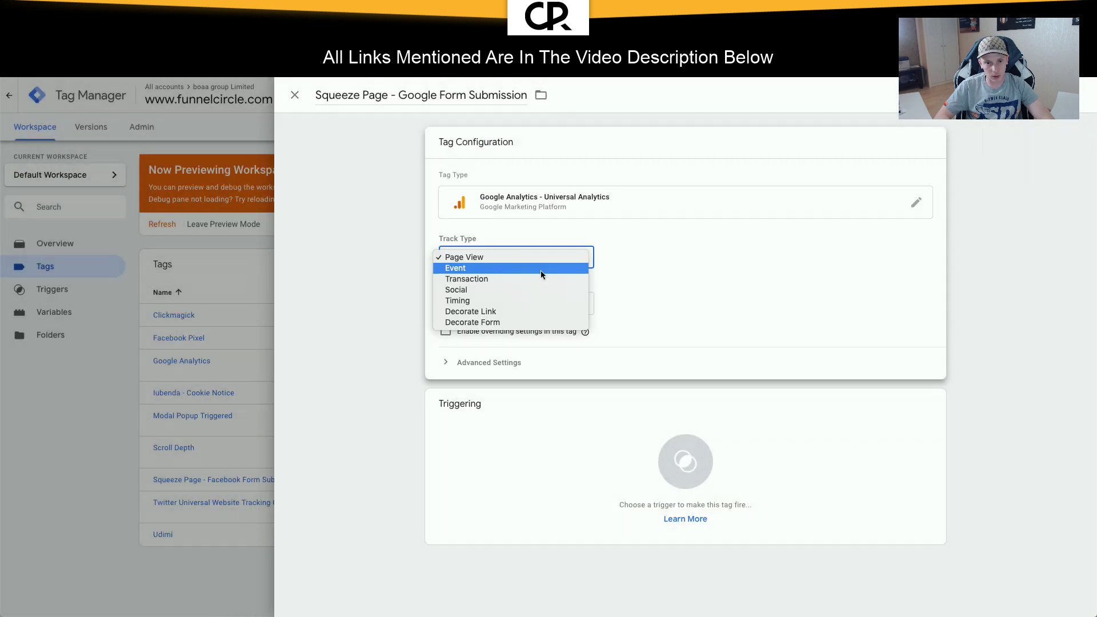
pyautogui.click(541, 268)
# Step: Set event Category Form, Action 'Subscribe', Label the Page Hostname variable, and leave Value empty
pyautogui.click(497, 311)
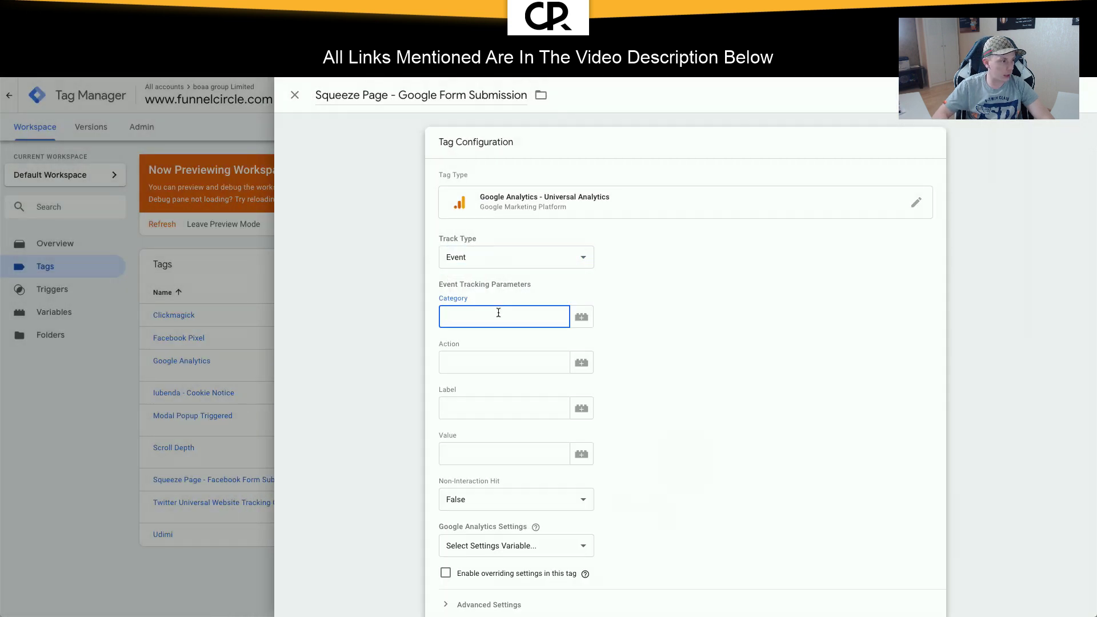
pyautogui.write('Flr')
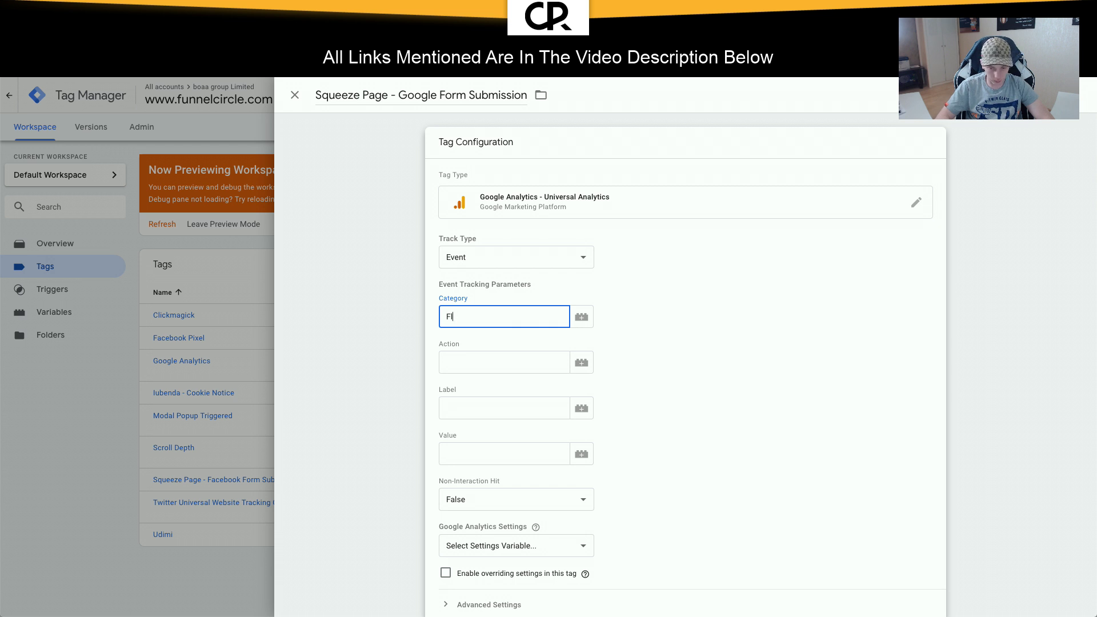
pyautogui.press('Tab')
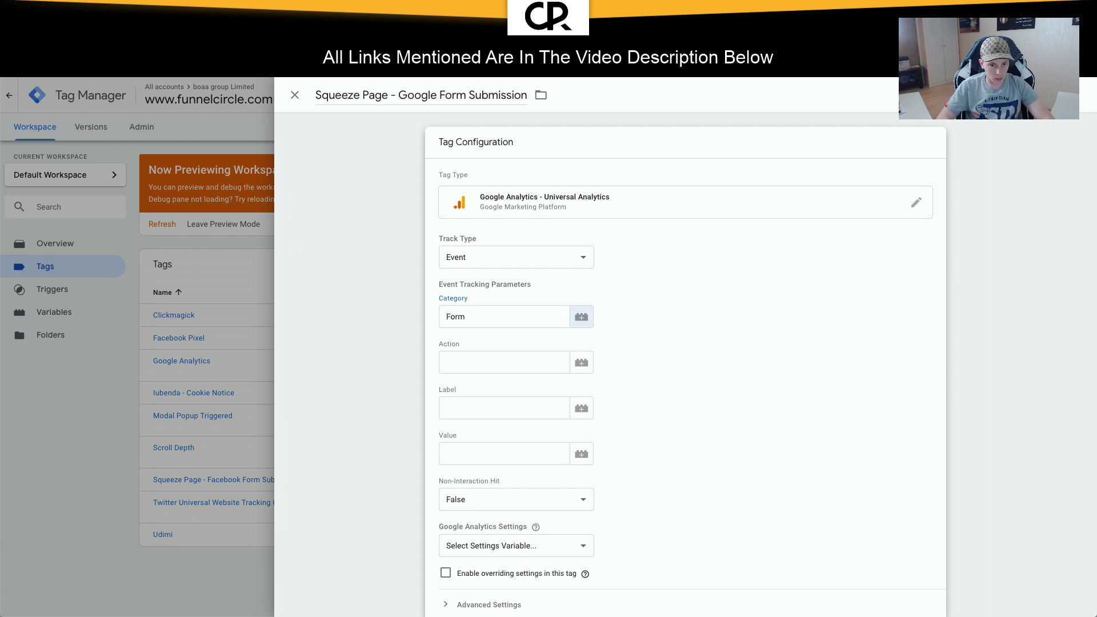
pyautogui.press('Tab')
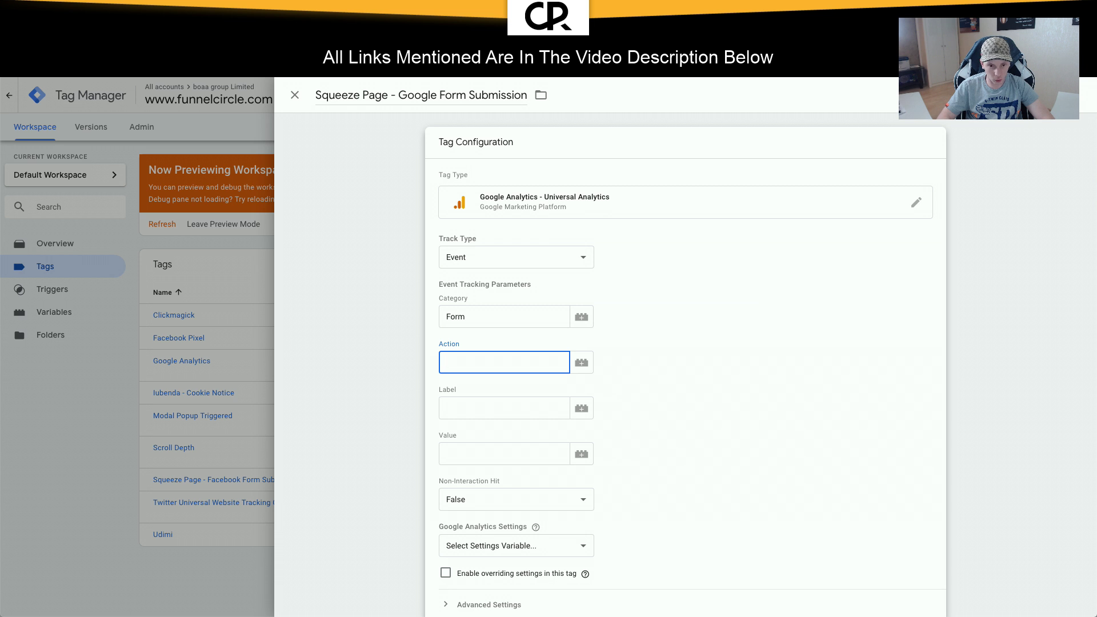
pyautogui.write('Subscribe')
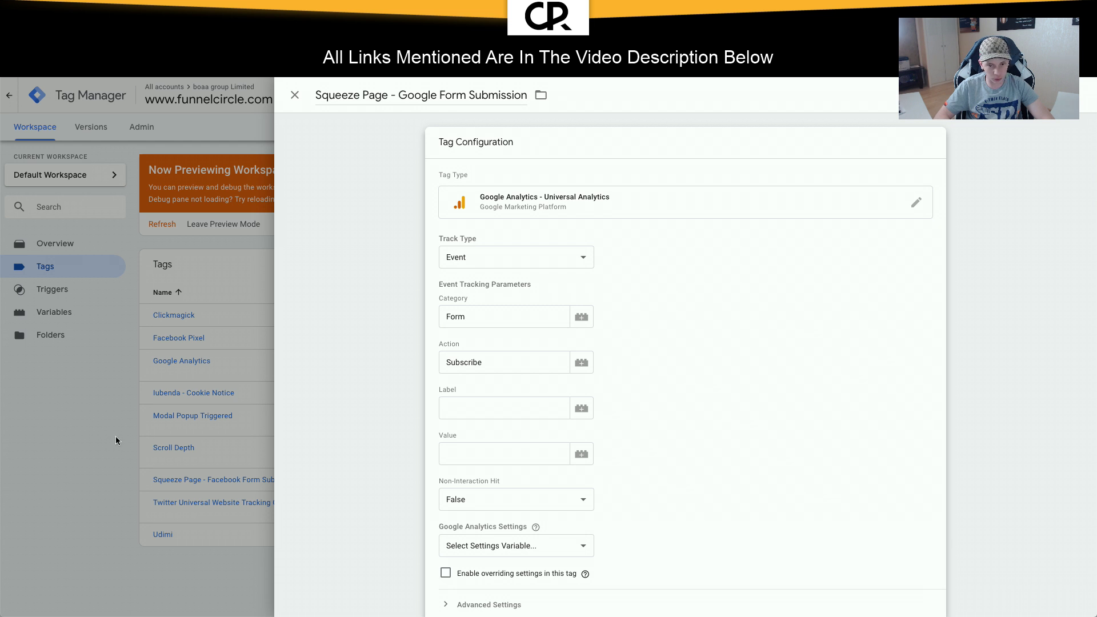
pyautogui.click(506, 409)
pyautogui.write('{{Page Hostname}}')
pyautogui.click(508, 447)
pyautogui.scroll(-3, 508, 447)
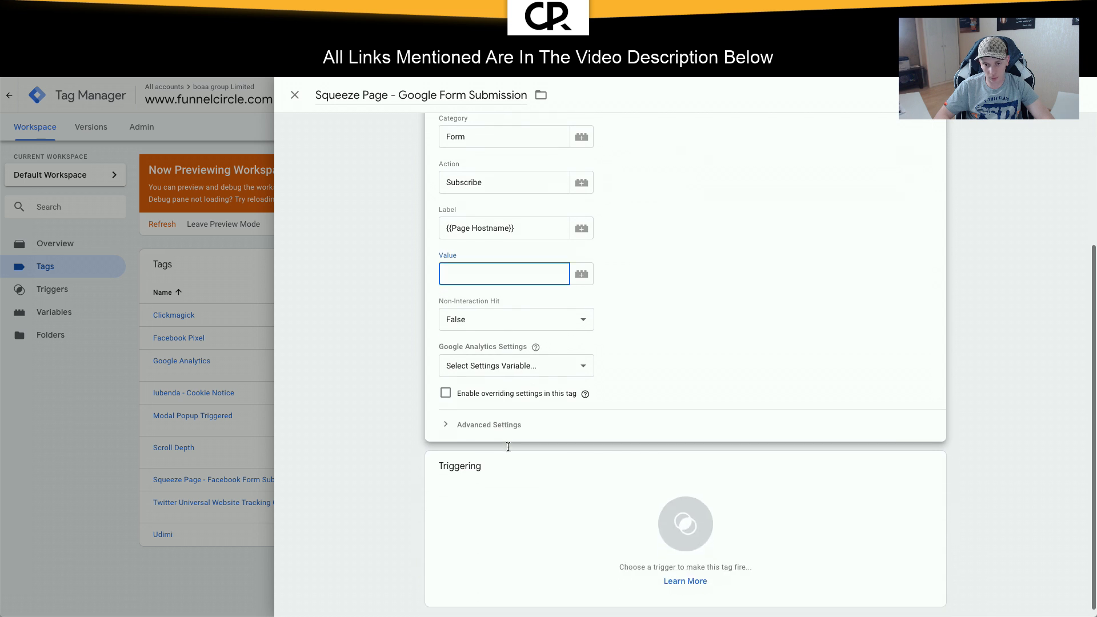
pyautogui.click(724, 392)
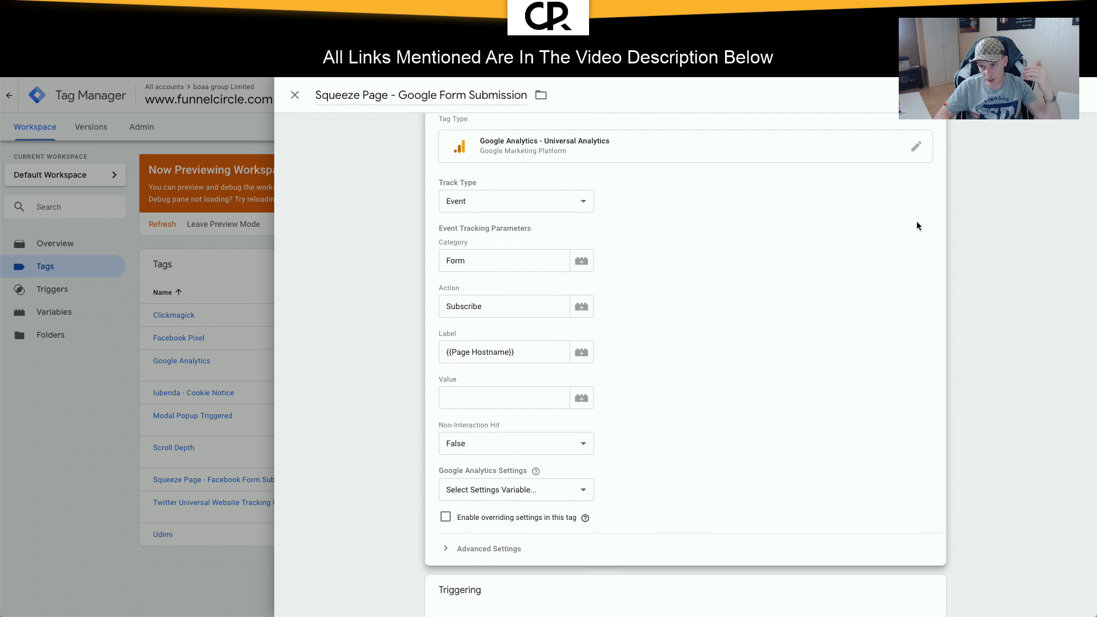
# Step: Fire the tag on Squeeze Page - Optin and use the {{Google Analytics Tracking ID}} settings variable
pyautogui.click(1063, 95)
pyautogui.click(639, 225)
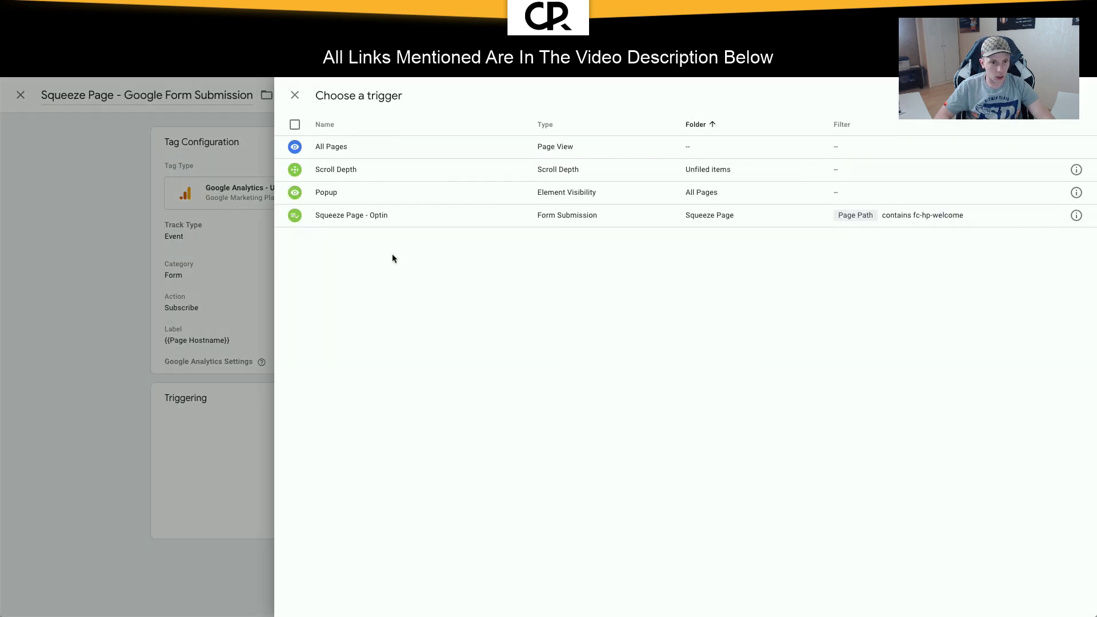
pyautogui.click(373, 221)
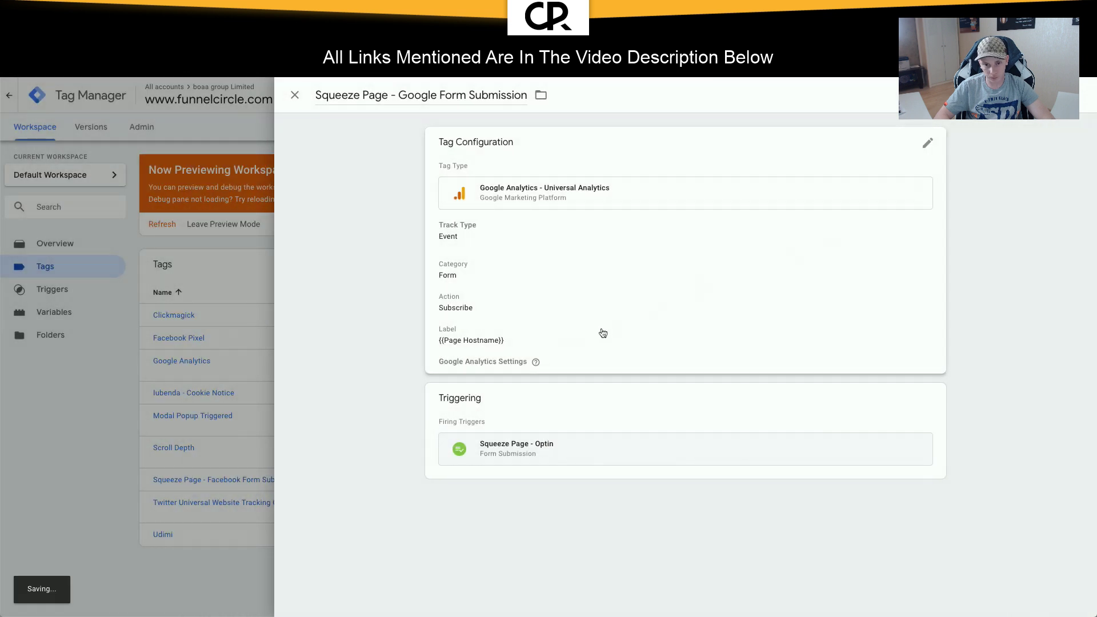
pyautogui.click(600, 330)
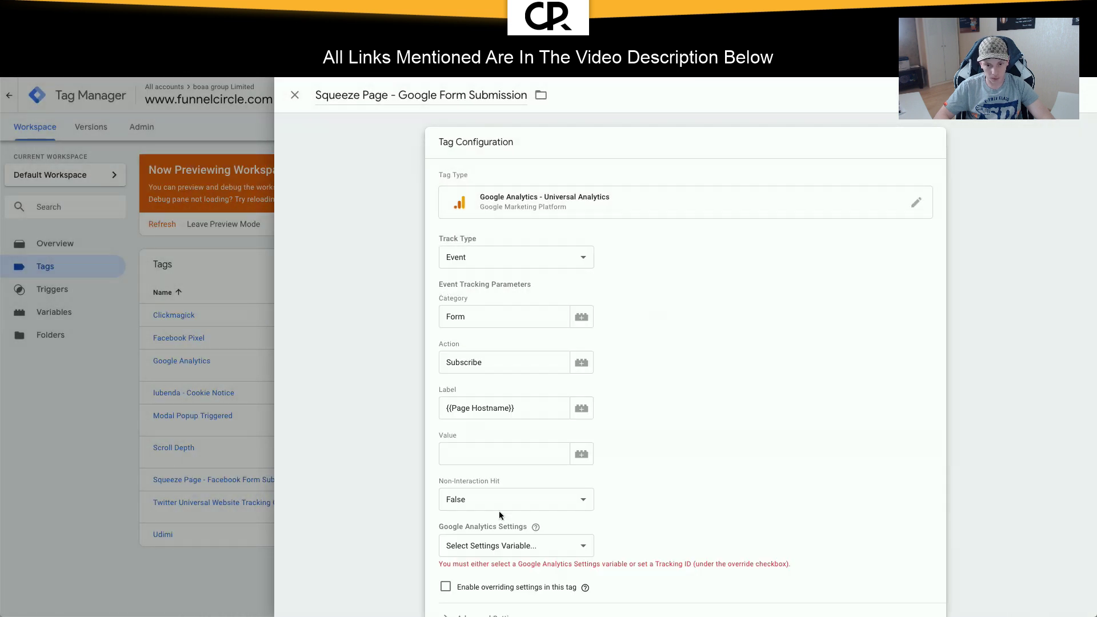
pyautogui.click(502, 545)
pyautogui.click(495, 557)
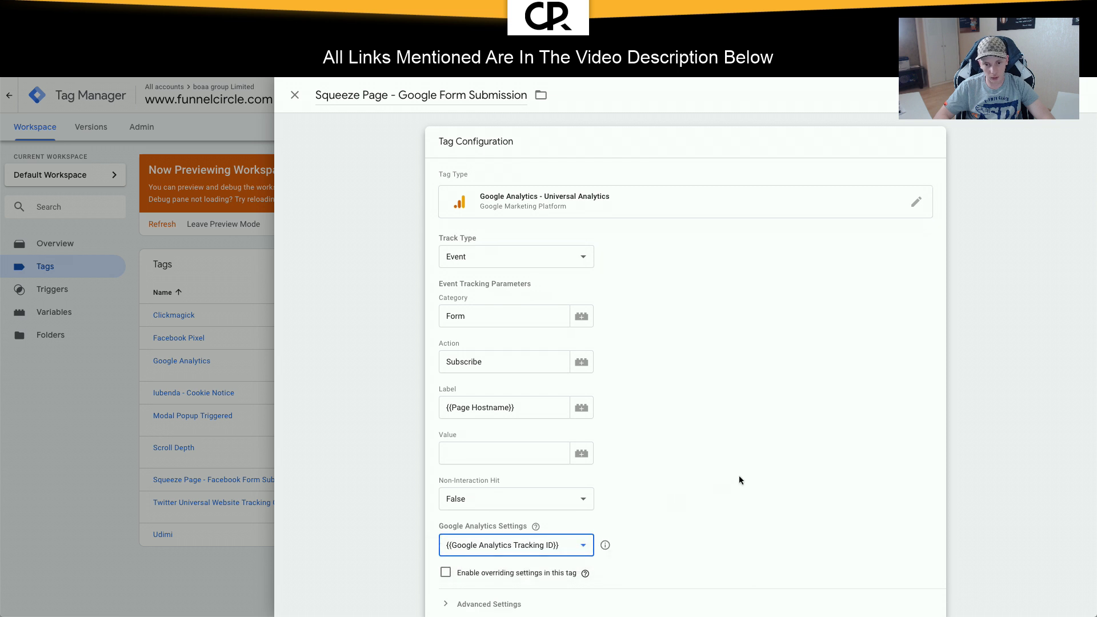
pyautogui.scroll(-2, 739, 475)
# Step: Save the Google tag, refresh Preview, and resubmit the eBook opt-in form on the squeeze page
pyautogui.click(1040, 95)
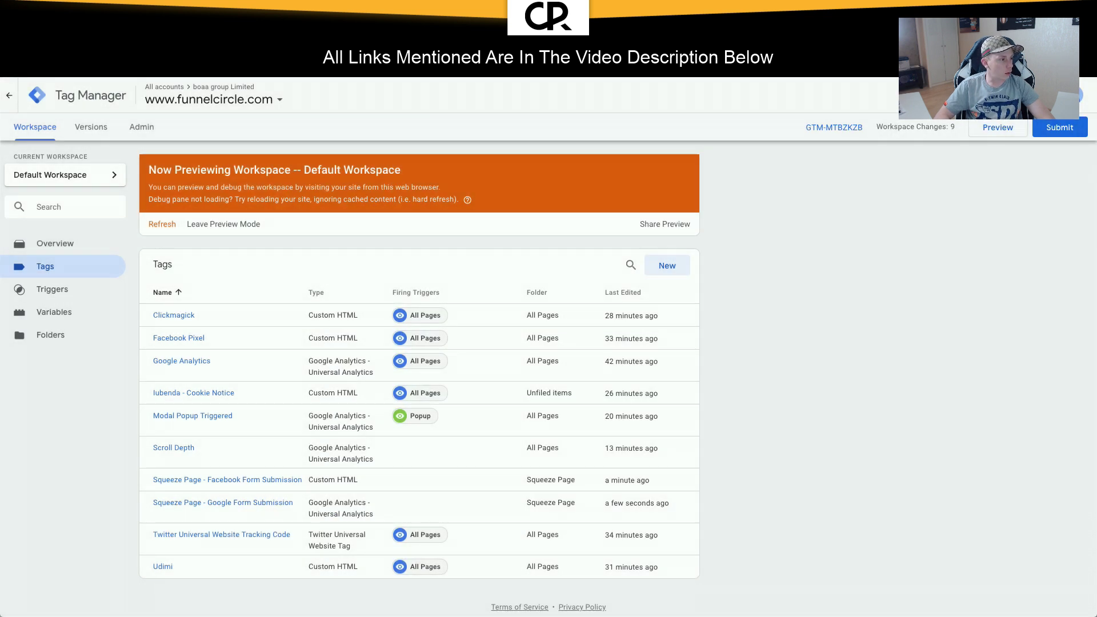
pyautogui.click(994, 135)
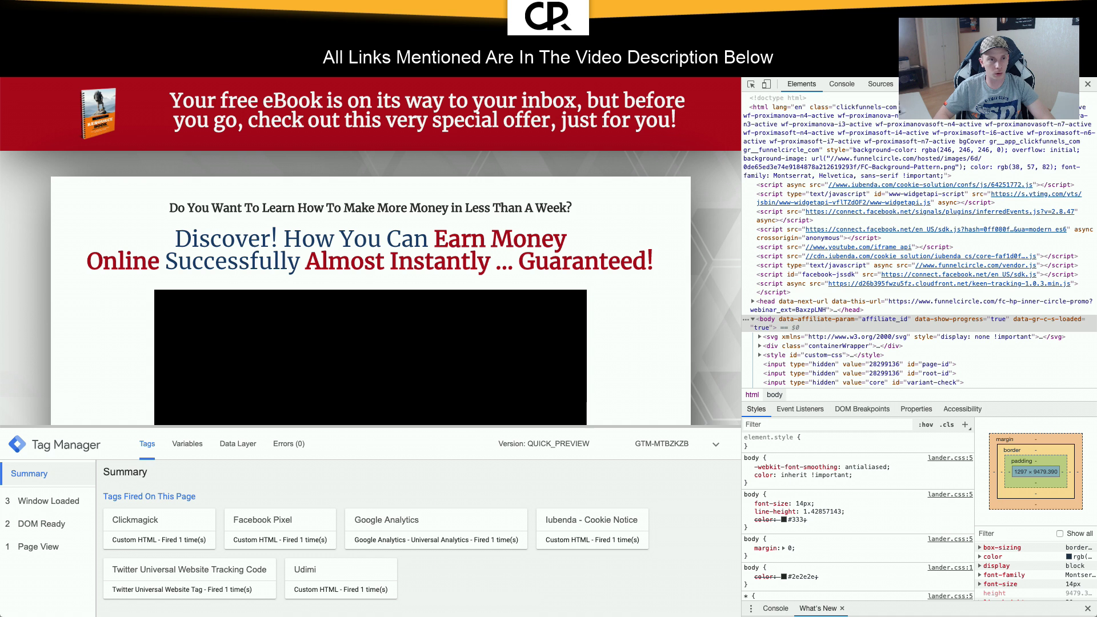
pyautogui.press('super+Left')
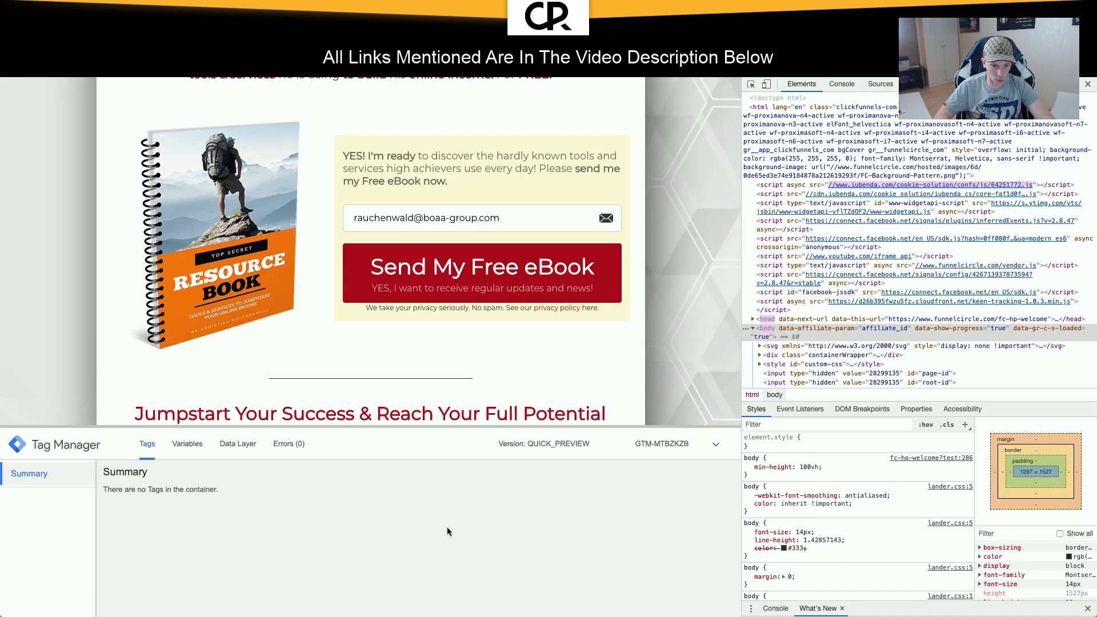
pyautogui.scroll(-2, 447, 527)
pyautogui.scroll(-2, 448, 531)
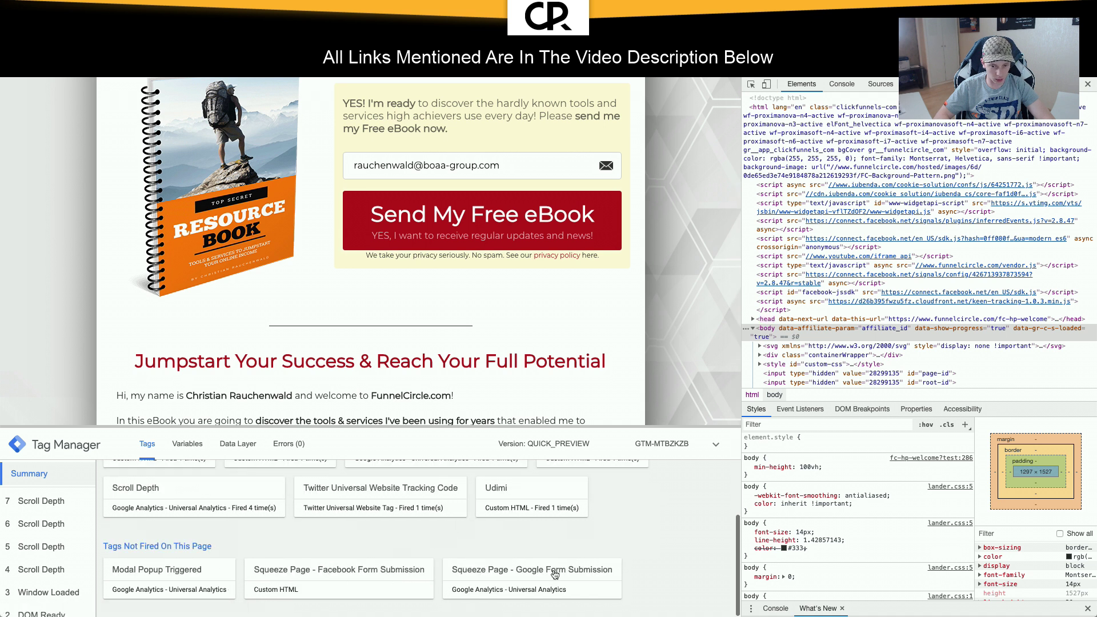
pyautogui.click(503, 228)
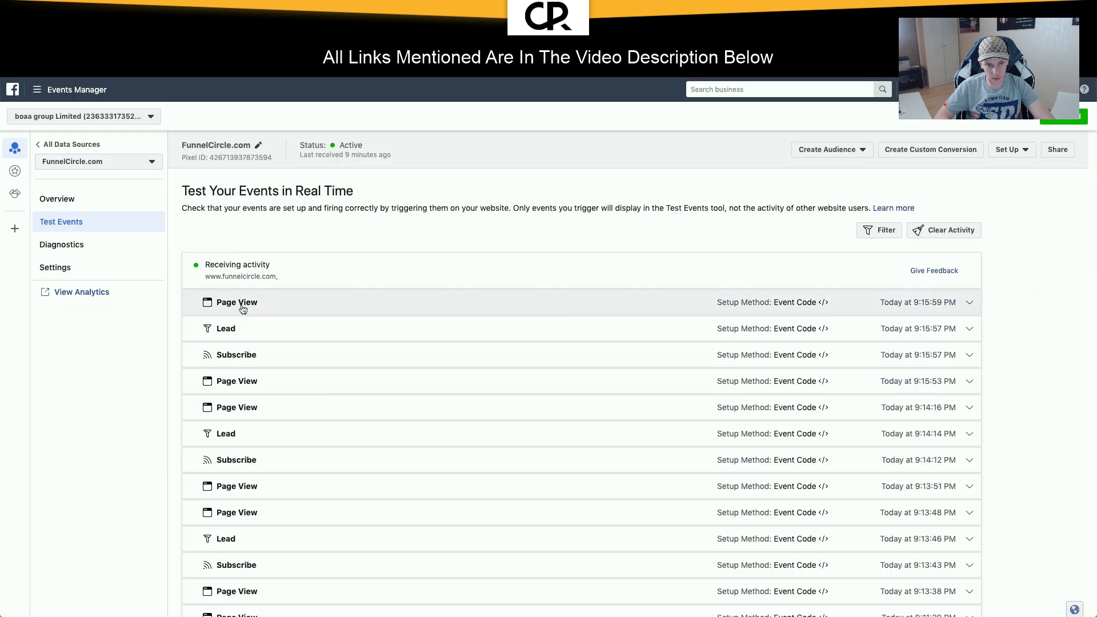
# Step: Expand the Page View, Lead and Subscribe test events to check their URLs, then return to Tag Manager
pyautogui.click(325, 308)
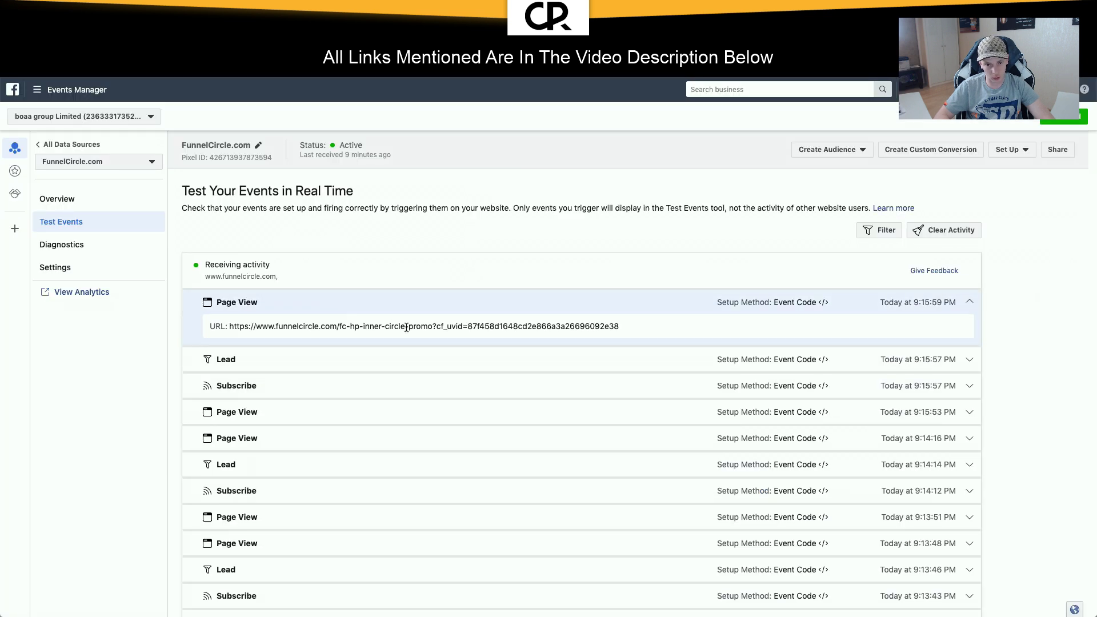
pyautogui.moveTo(357, 334); pyautogui.dragTo(403, 330)
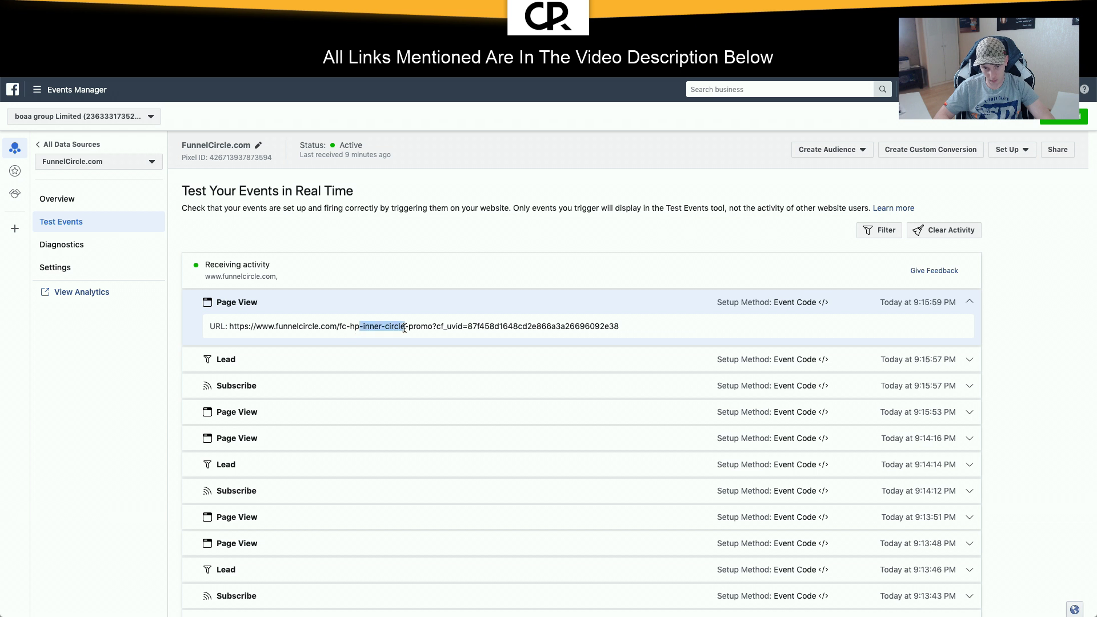
pyautogui.click(286, 362)
pyautogui.click(327, 431)
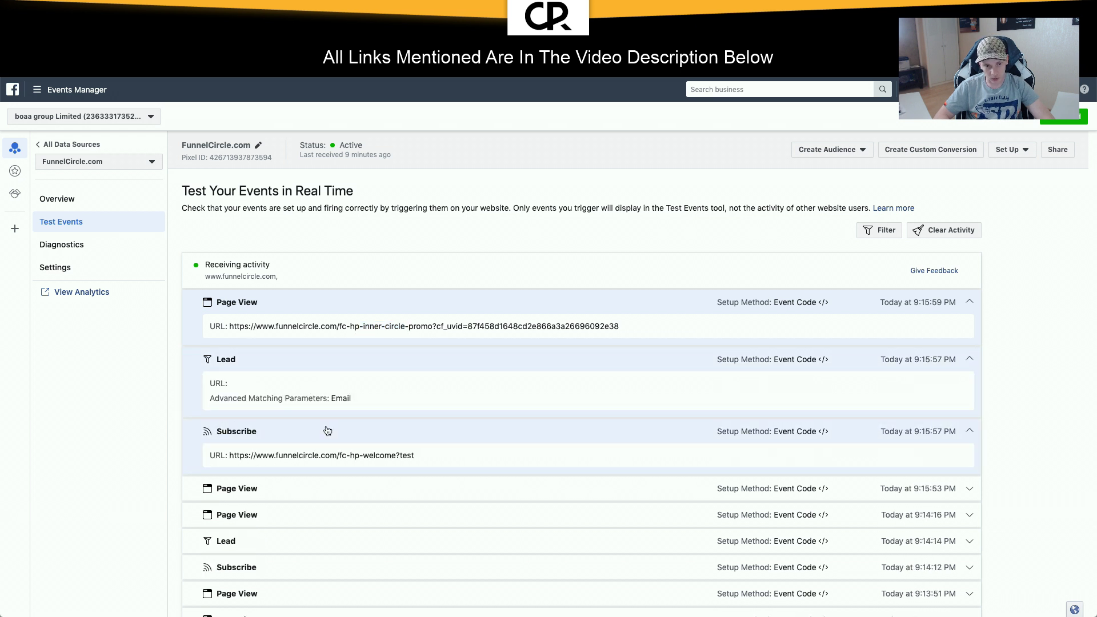
pyautogui.scroll(-2, 327, 431)
pyautogui.click(326, 437)
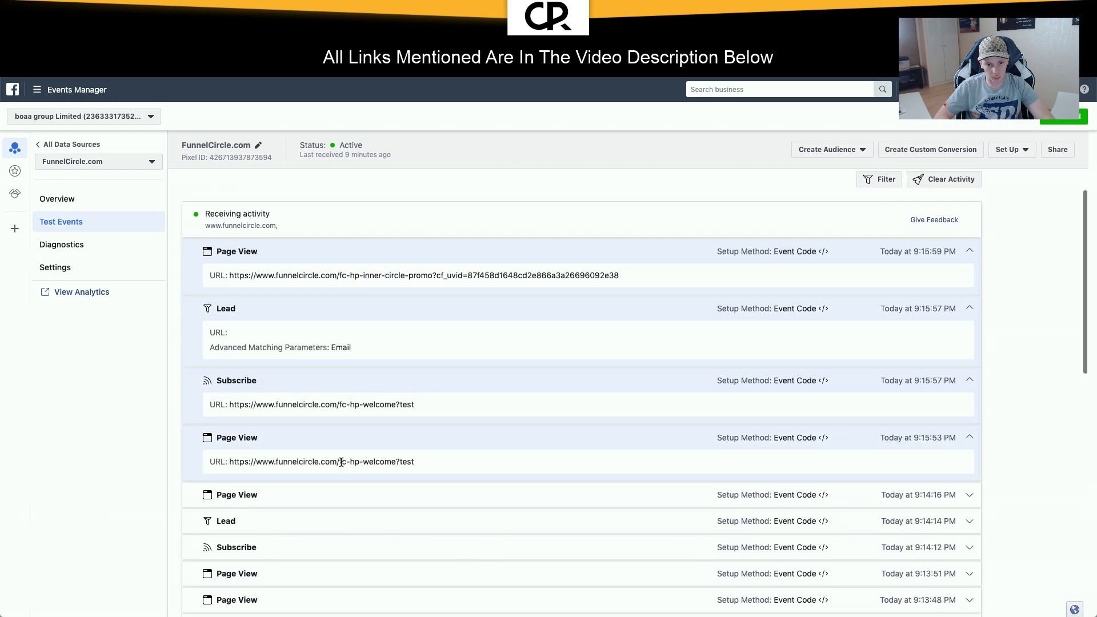
pyautogui.moveTo(342, 462); pyautogui.dragTo(400, 461)
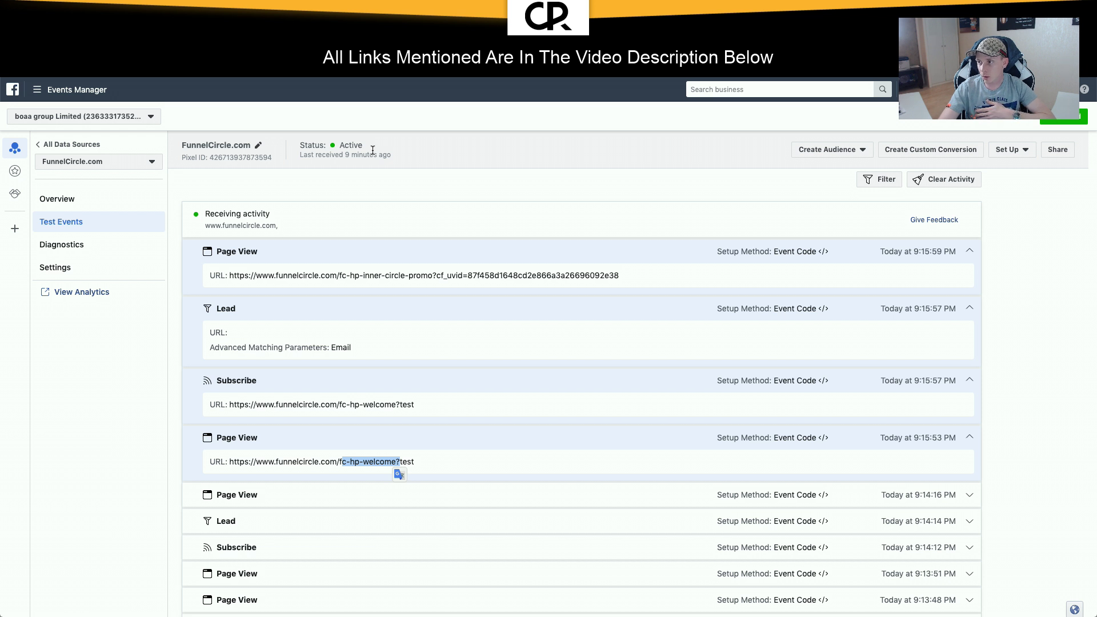
pyautogui.scroll(-2, 394, 470)
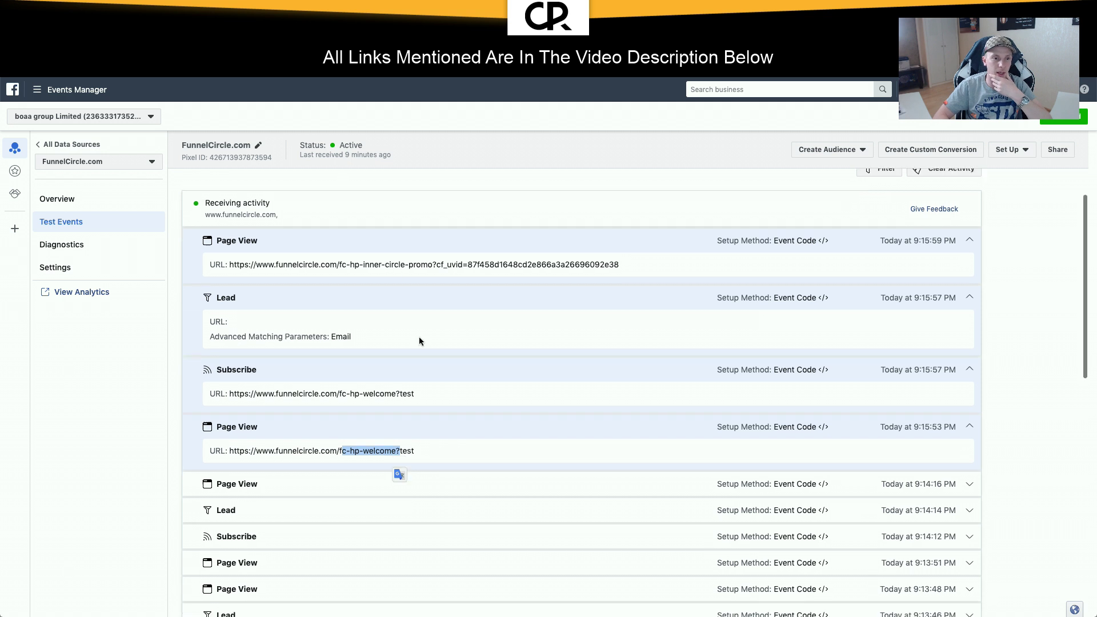
pyautogui.hotkey('ctrl', 'Tab')
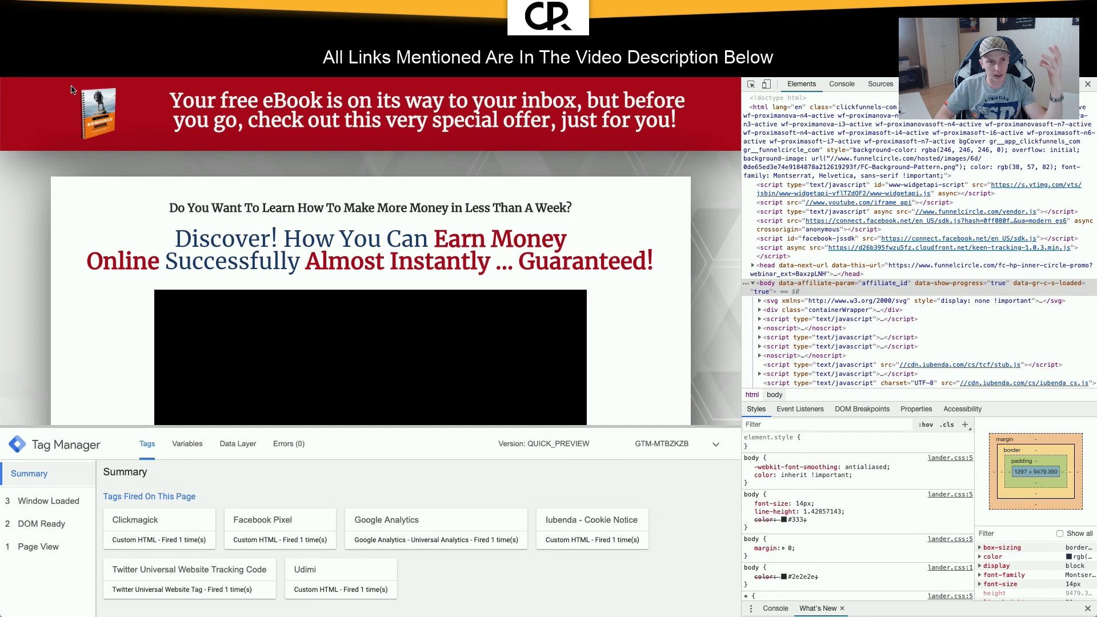
# Step: Close the developer tools and start a new Universal Analytics tag with Event track type
pyautogui.click(12, 48)
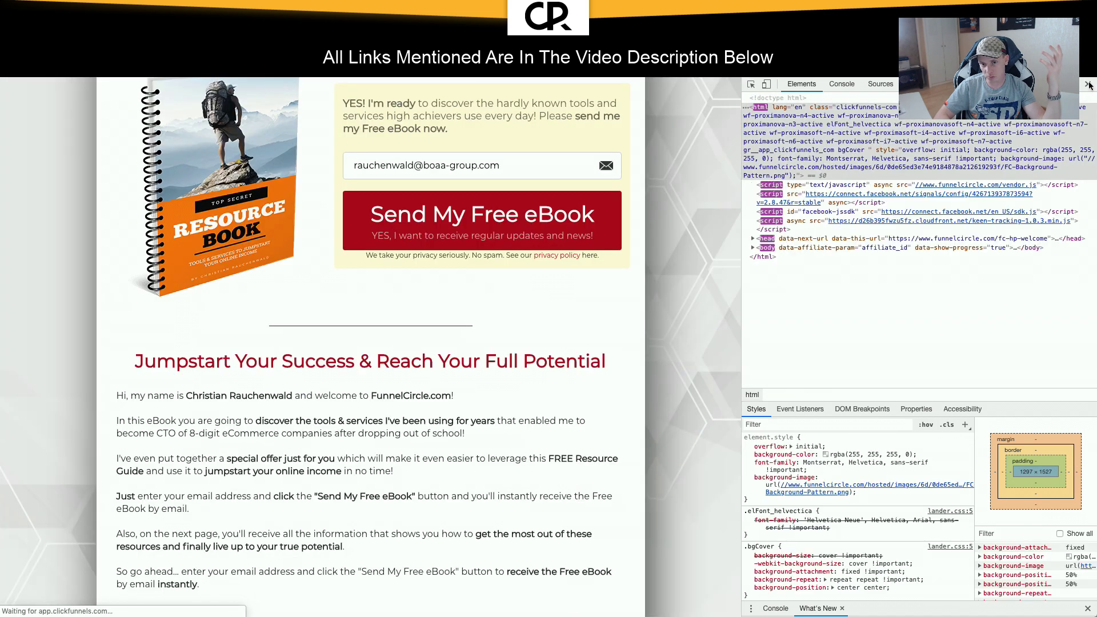
pyautogui.click(1087, 84)
pyautogui.scroll(4, 876, 242)
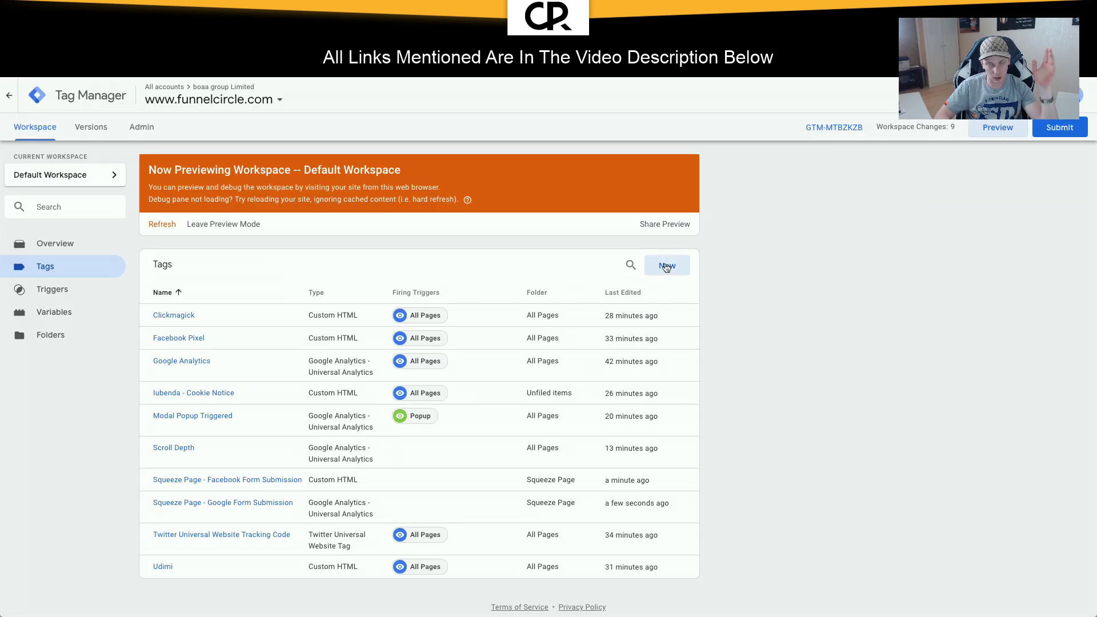
pyautogui.click(665, 266)
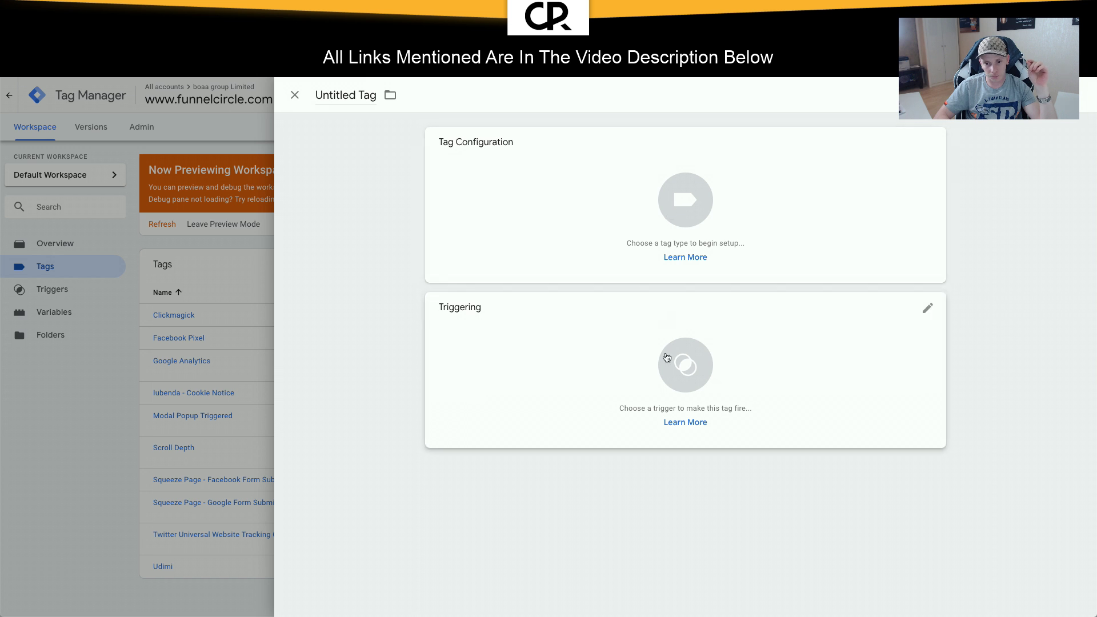
pyautogui.click(675, 187)
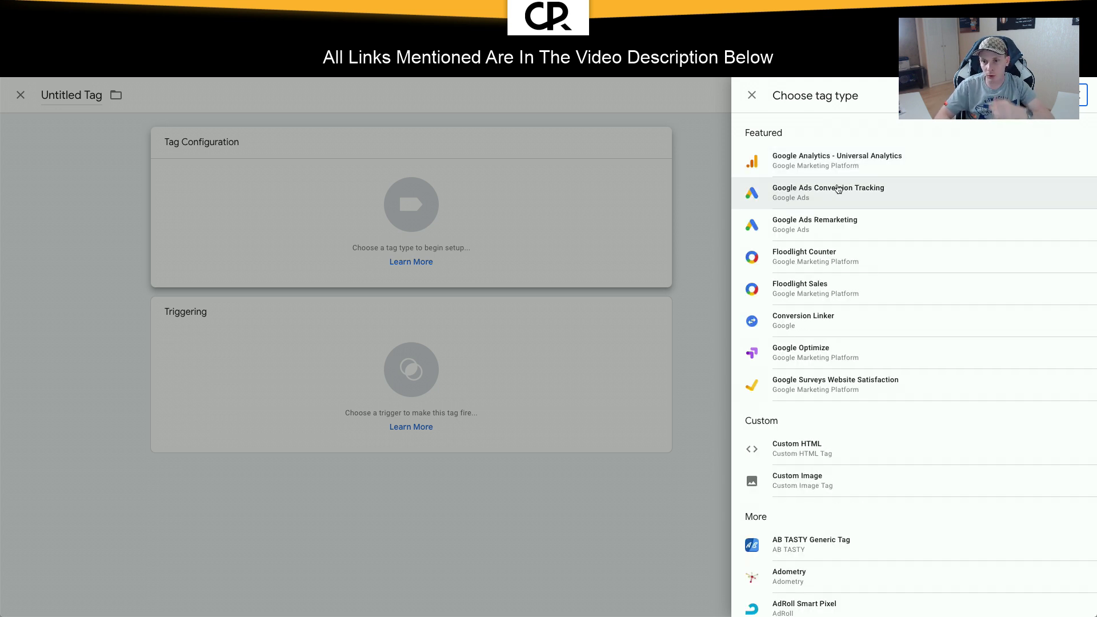
pyautogui.click(824, 166)
pyautogui.click(526, 257)
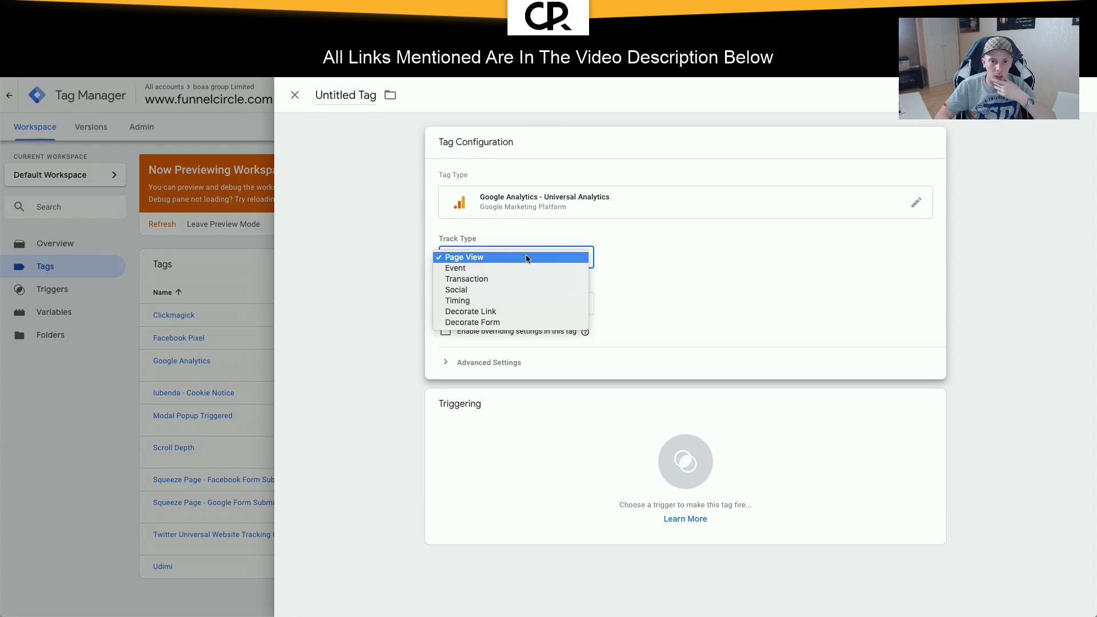
pyautogui.click(512, 268)
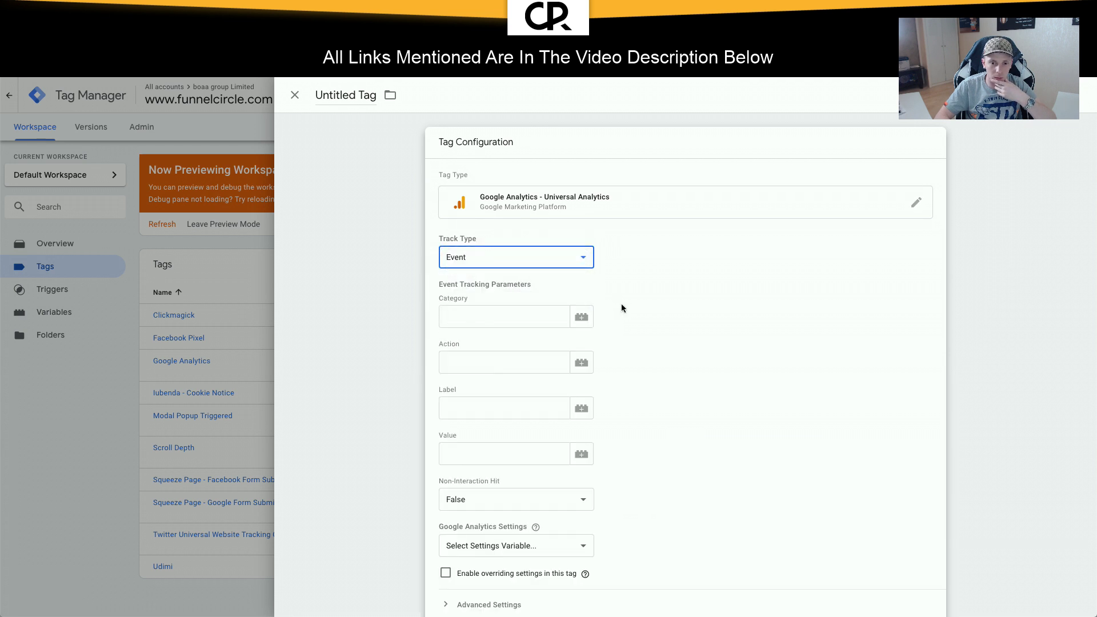
pyautogui.scroll(-3, 621, 303)
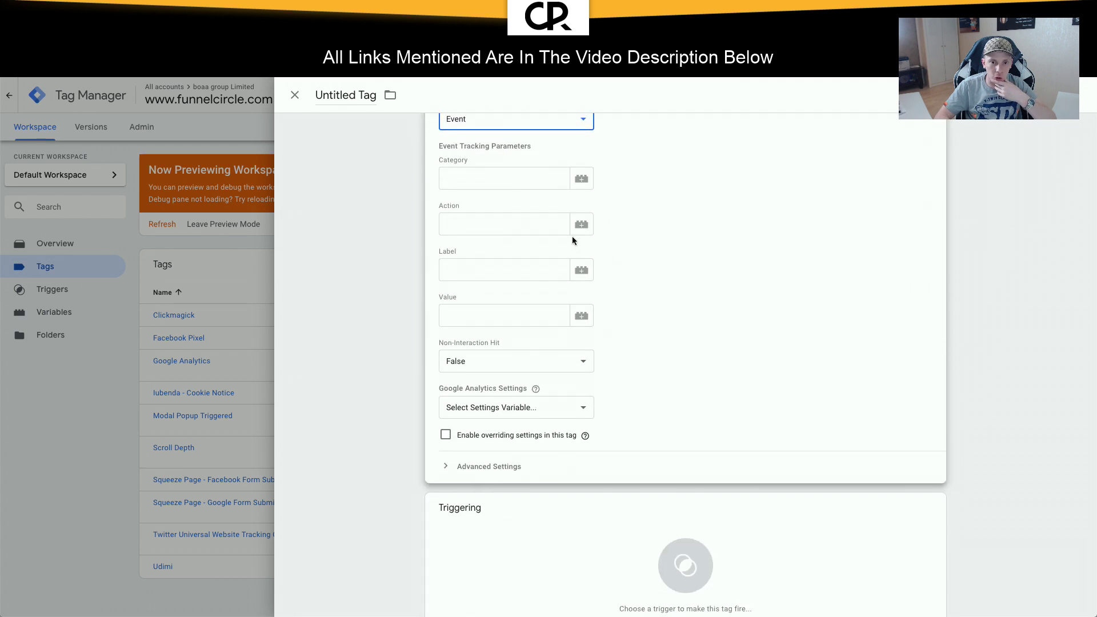
pyautogui.scroll(-1, 582, 286)
# Step: Draft a new YouTube Video trigger, toggling the video progress option on and back off
pyautogui.click(685, 470)
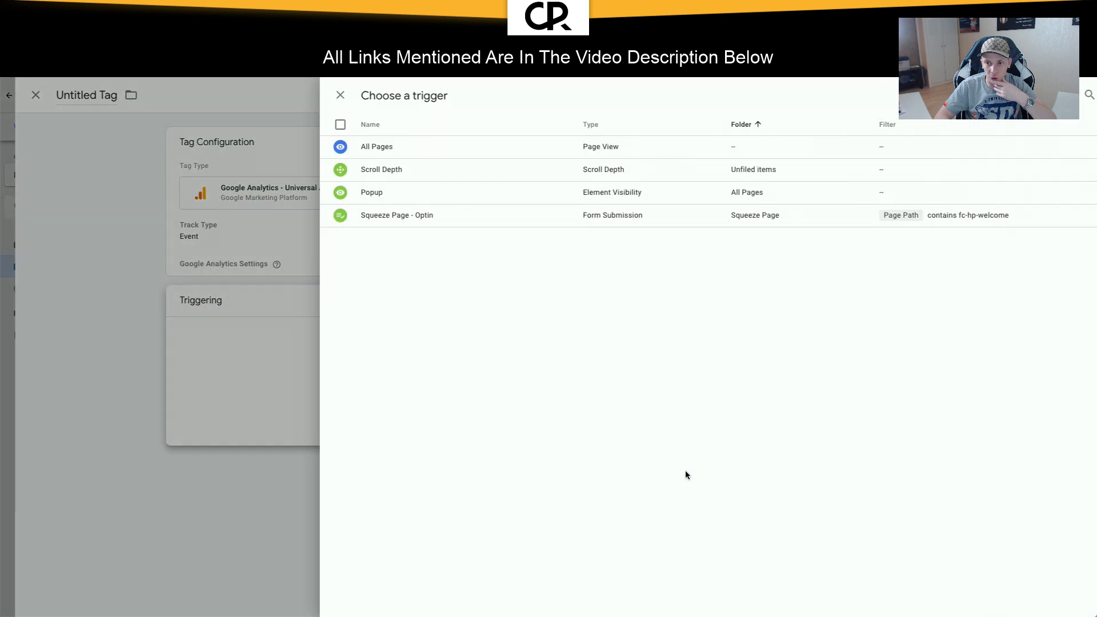
pyautogui.click(1072, 95)
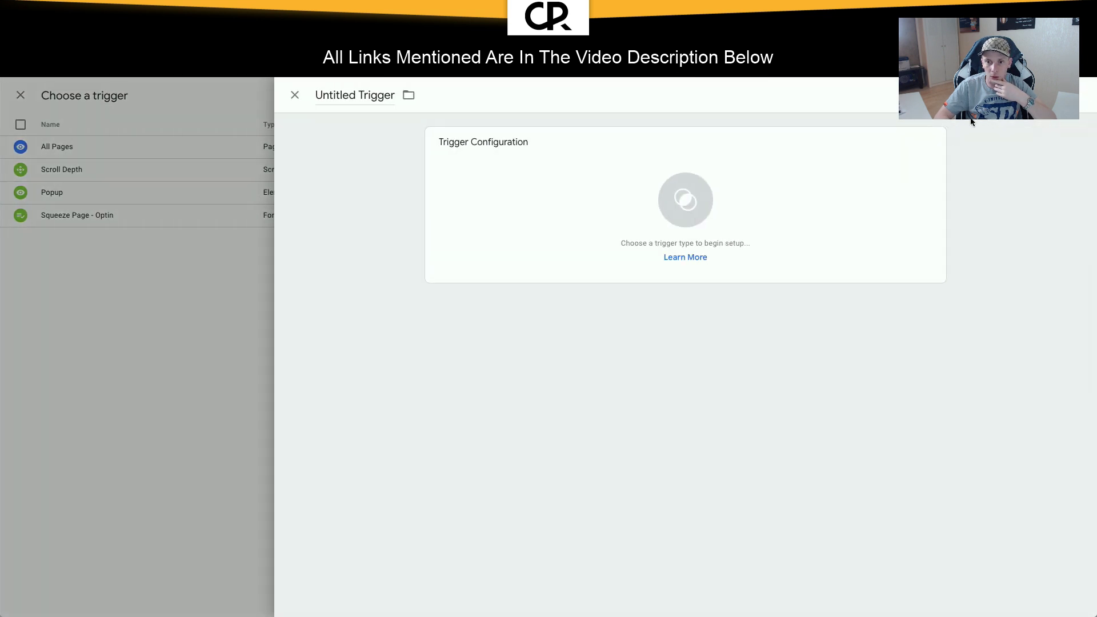
pyautogui.click(746, 182)
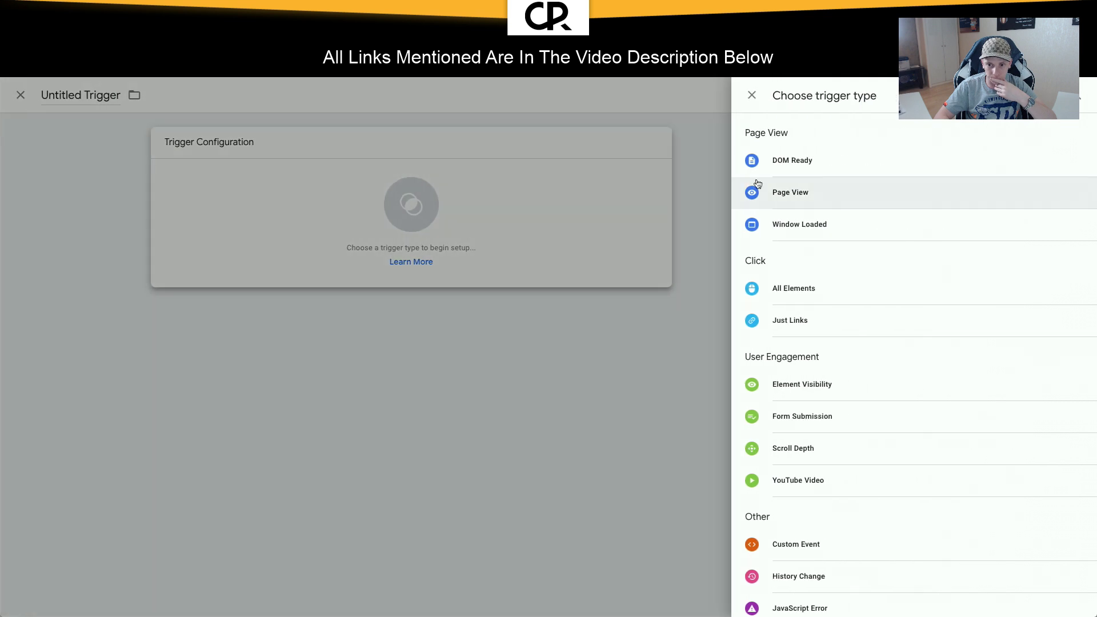
pyautogui.click(807, 479)
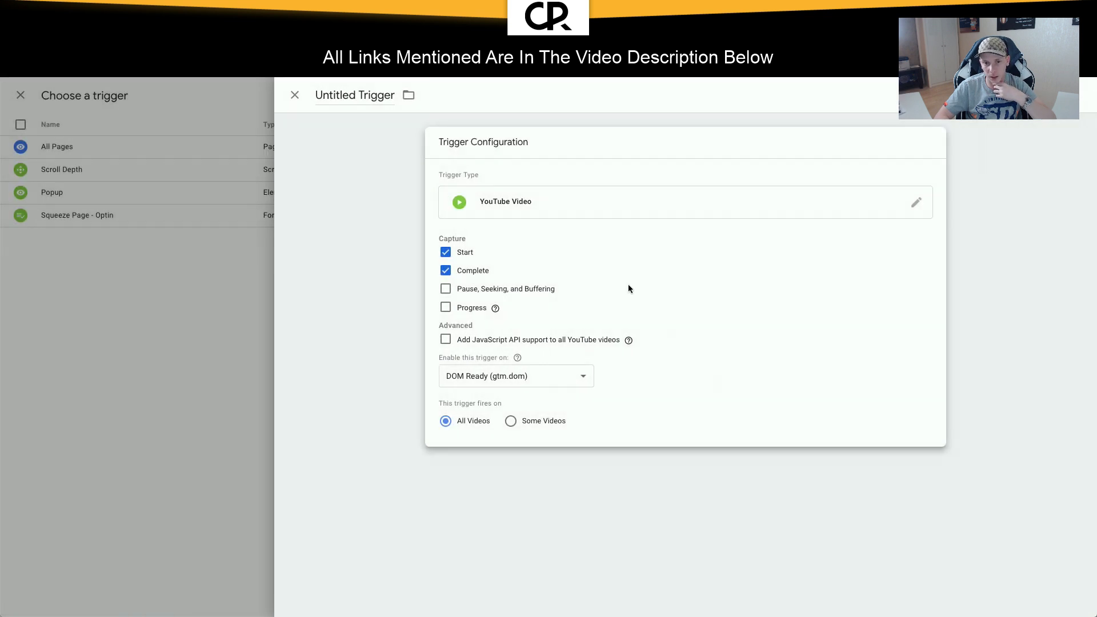
pyautogui.click(546, 213)
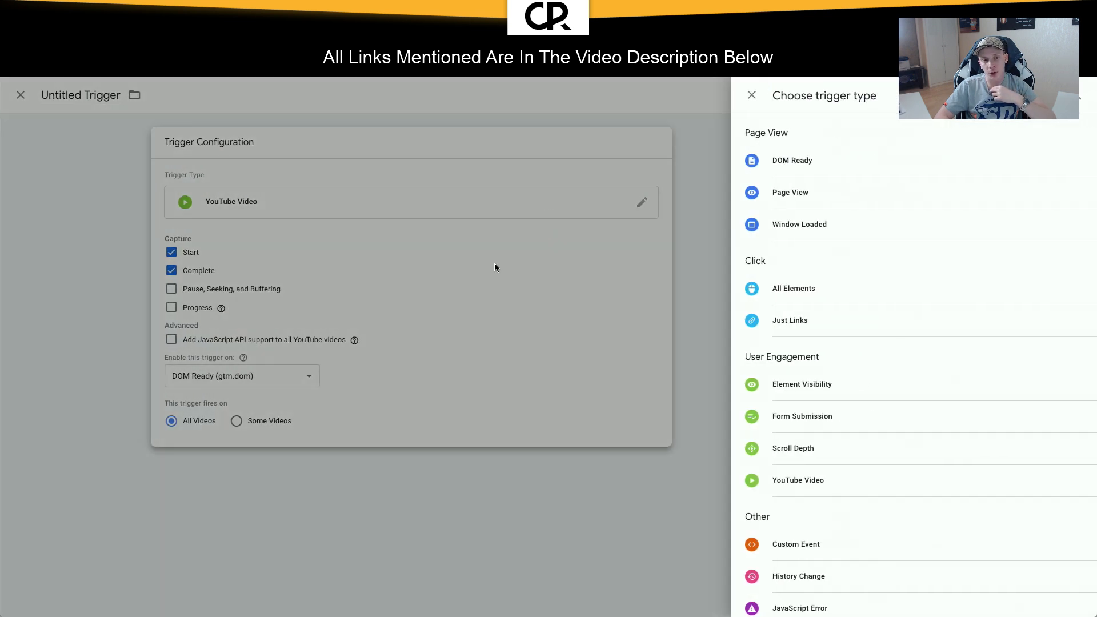
pyautogui.click(493, 262)
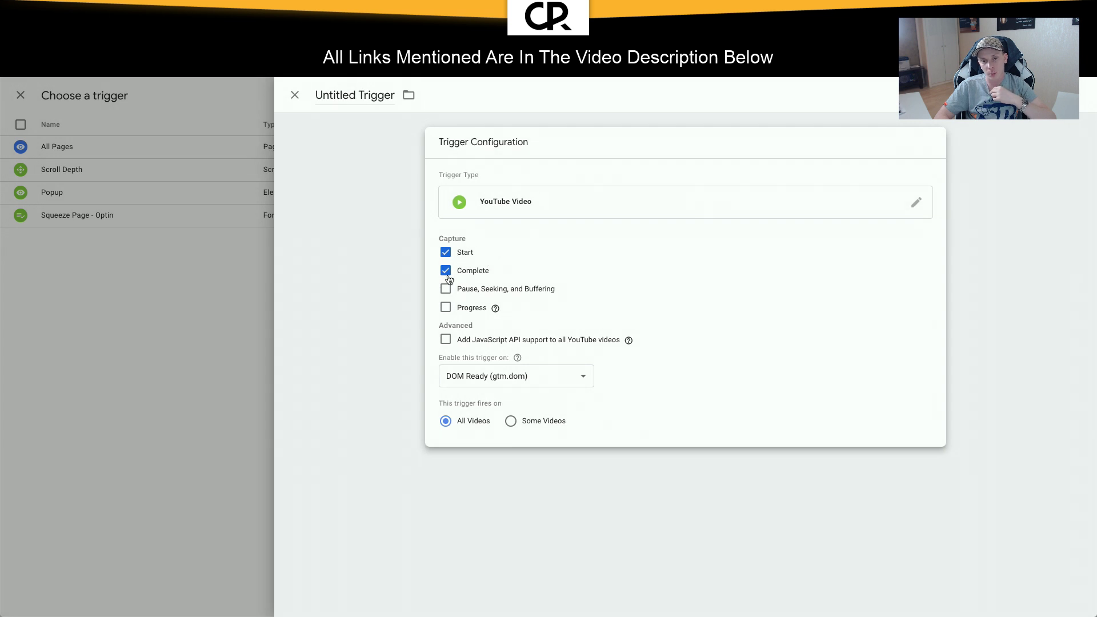
pyautogui.click(445, 307)
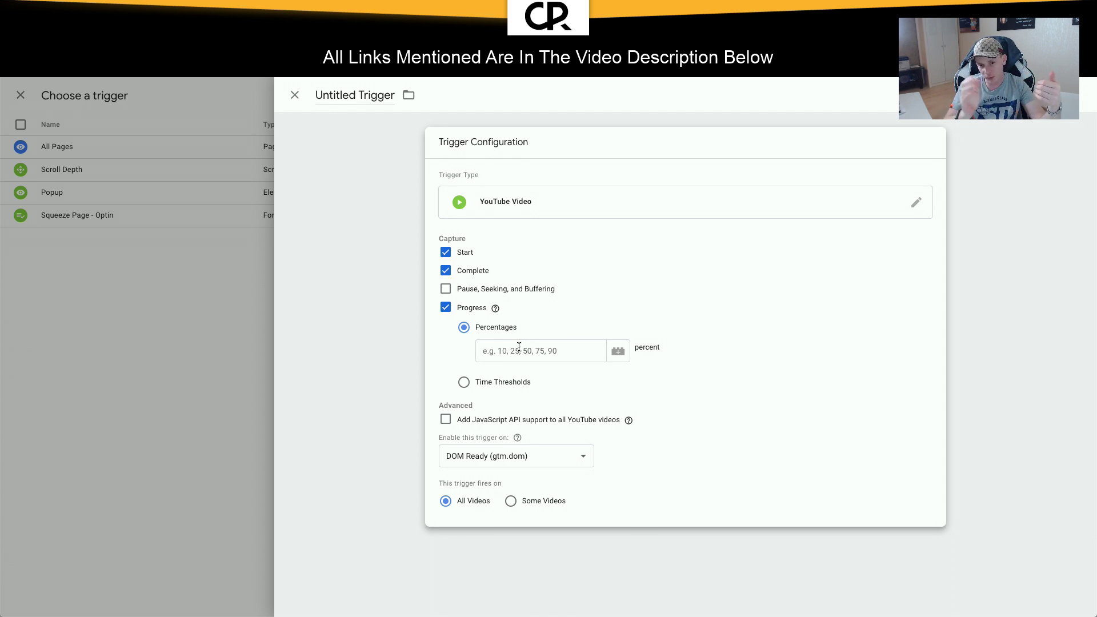
pyautogui.click(446, 308)
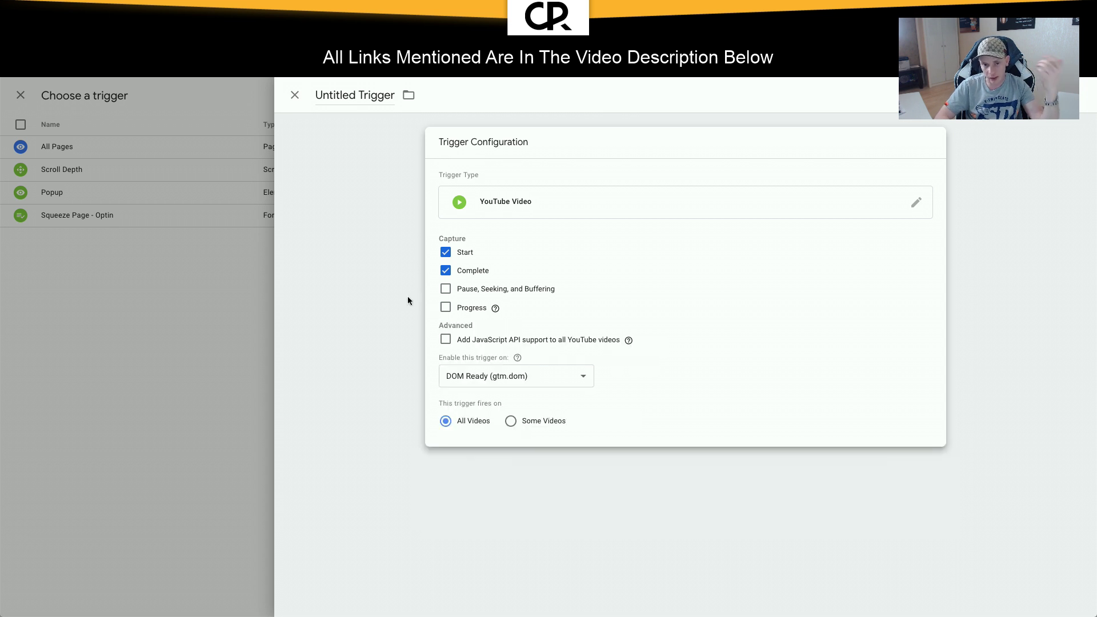
pyautogui.click(406, 301)
# Step: Discard both the unsaved trigger and the untitled tag drafts
pyautogui.click(294, 96)
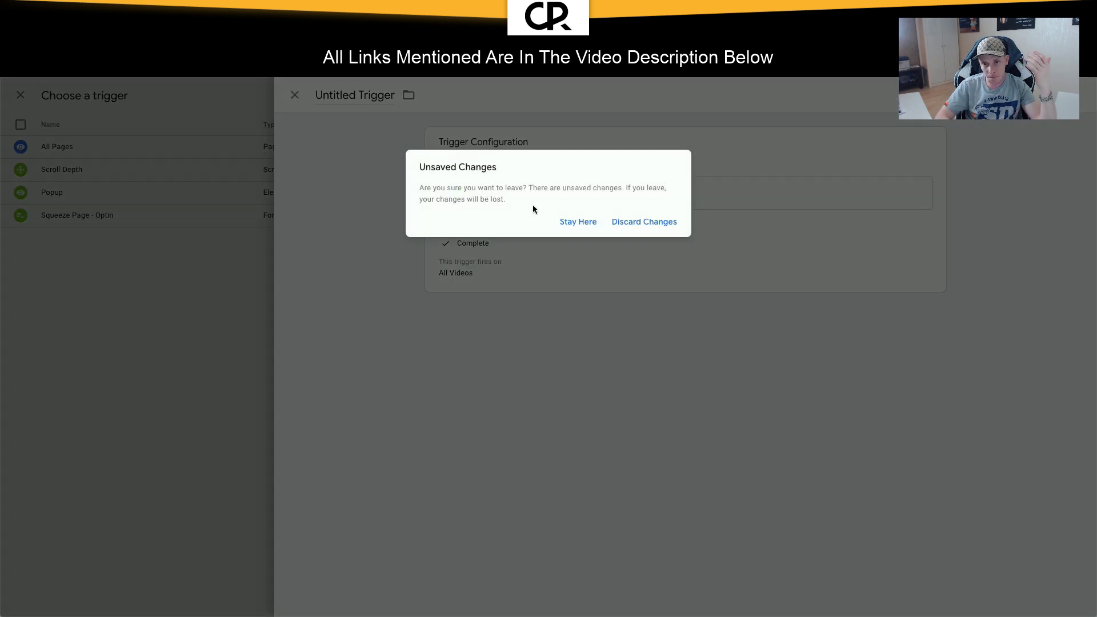
pyautogui.click(615, 222)
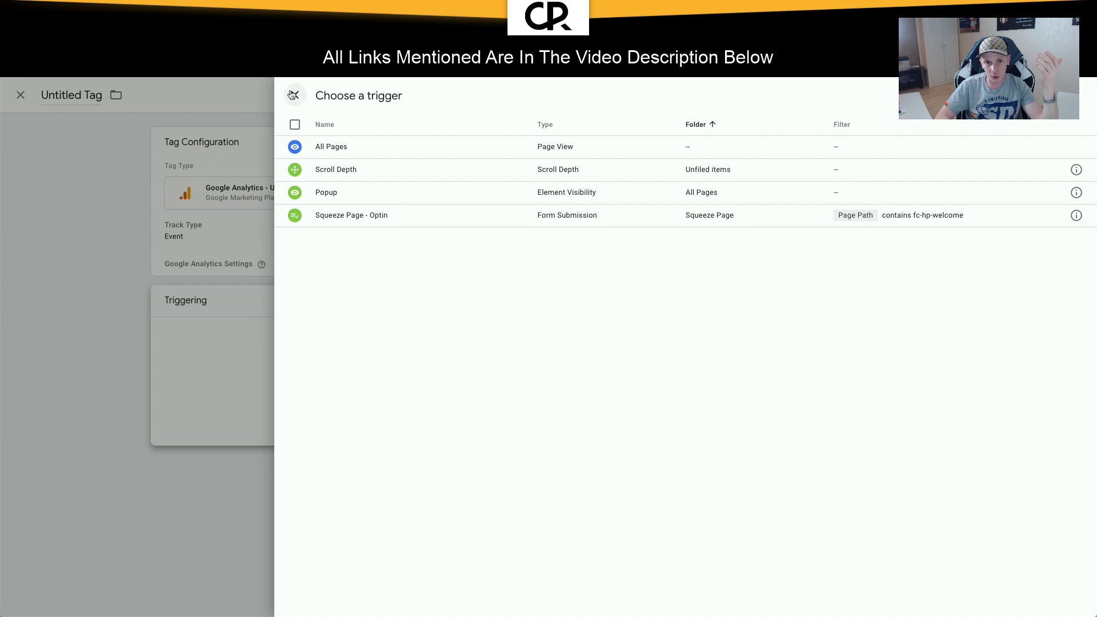
pyautogui.click(295, 96)
pyautogui.click(295, 96)
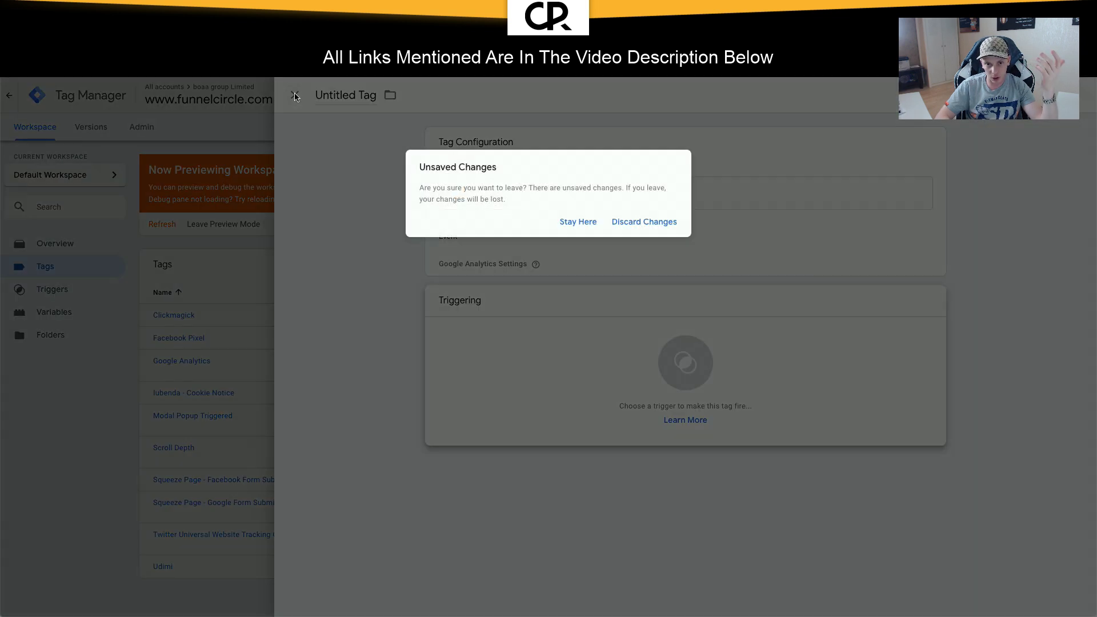
pyautogui.click(645, 225)
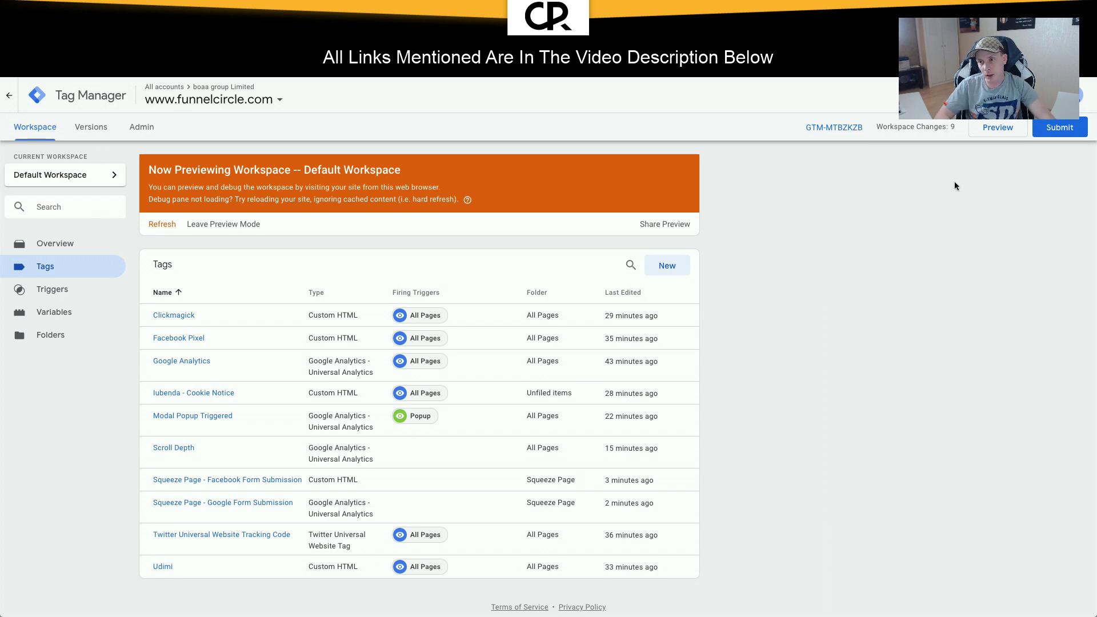
# Step: Submit and publish the workspace as version 'Squeeze Page Tracking'
pyautogui.click(1060, 127)
pyautogui.click(553, 225)
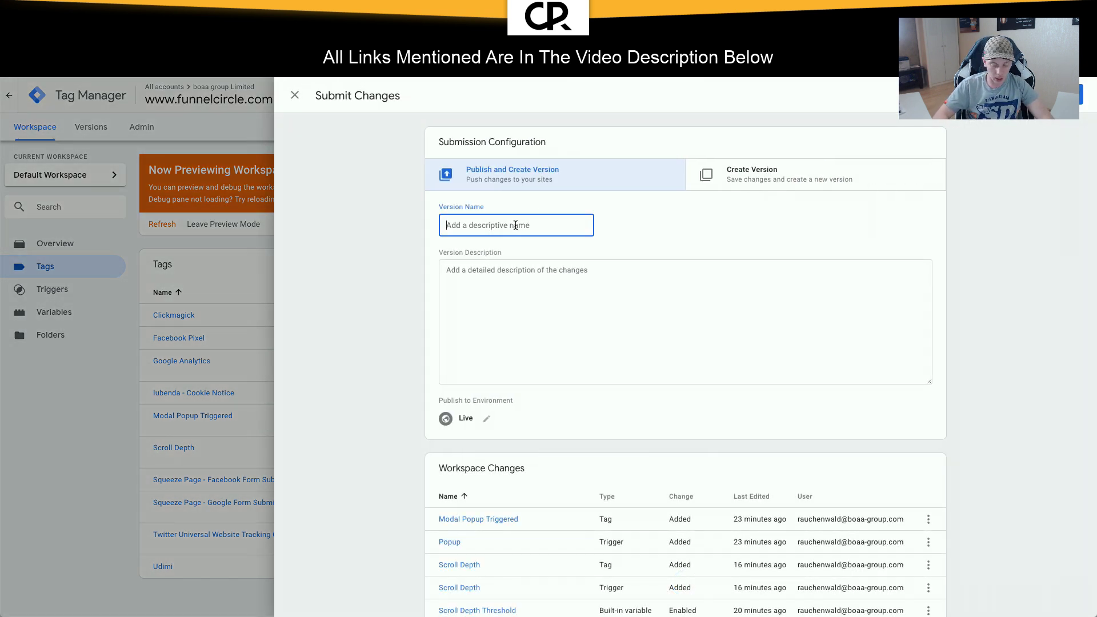
pyautogui.write('Squee')
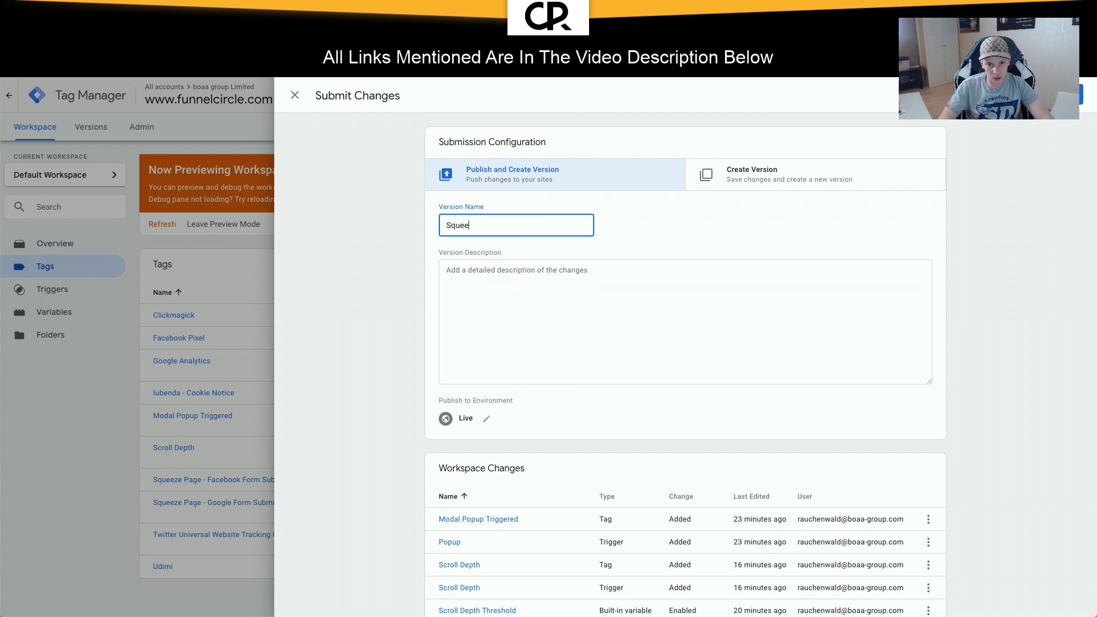
pyautogui.write('ze Page Tracking')
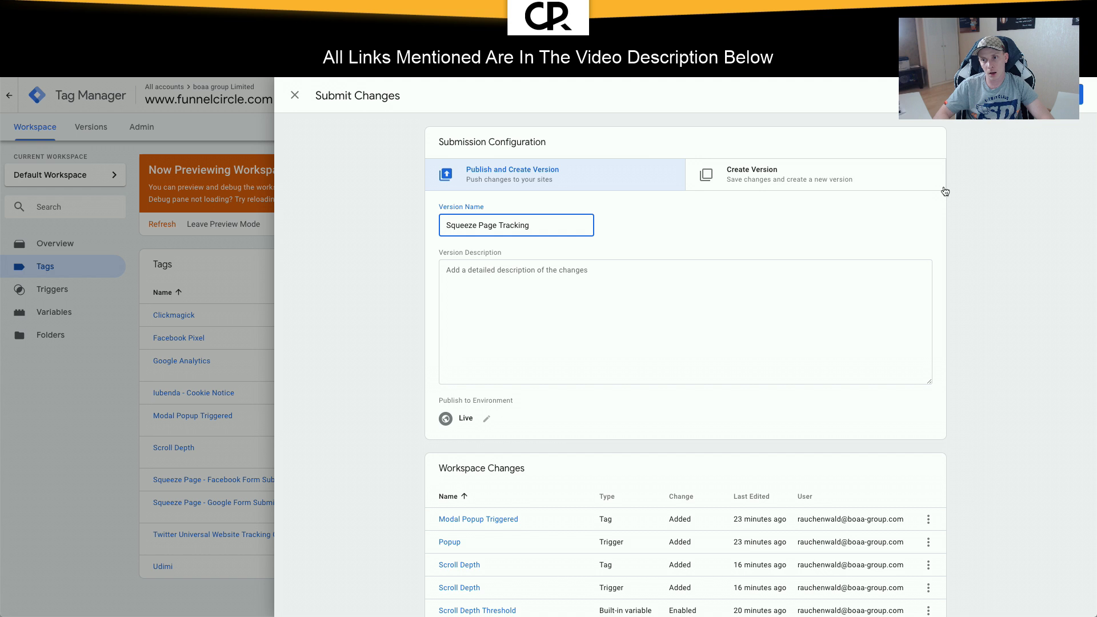
pyautogui.click(1062, 95)
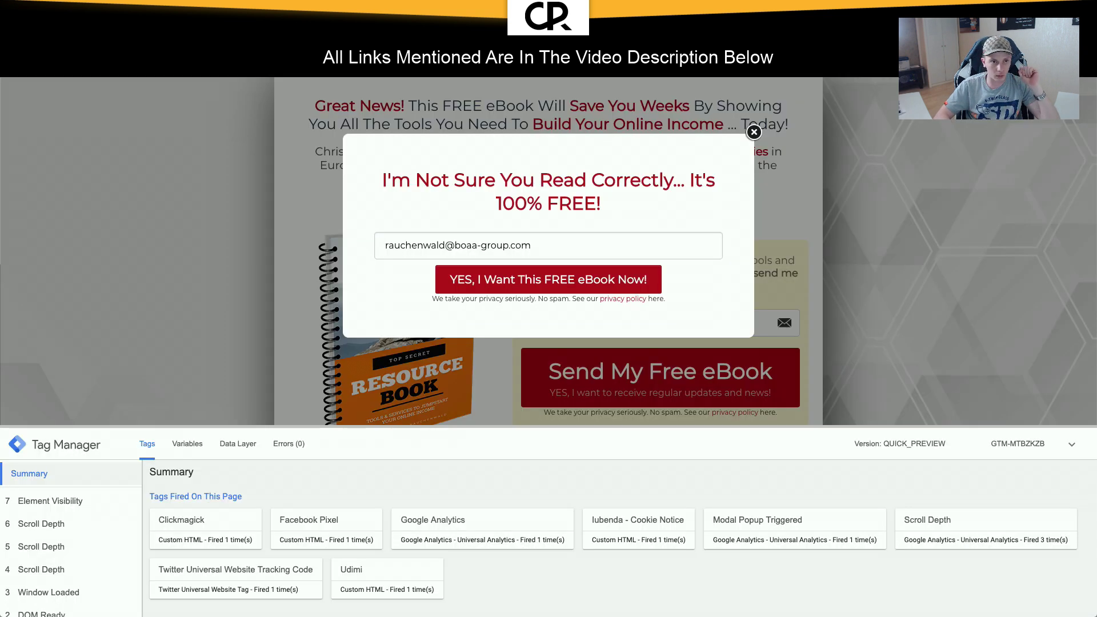
# Step: Dismiss the eBook email popup on the site page
pyautogui.click(753, 134)
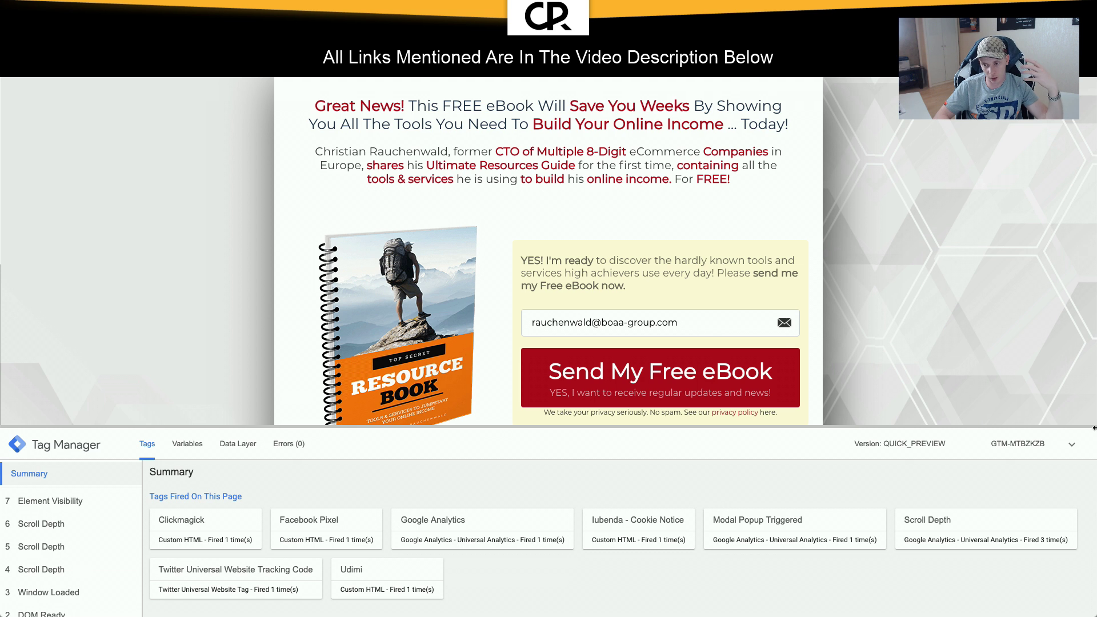
pyautogui.scroll(-2, 758, 528)
pyautogui.scroll(2, 757, 531)
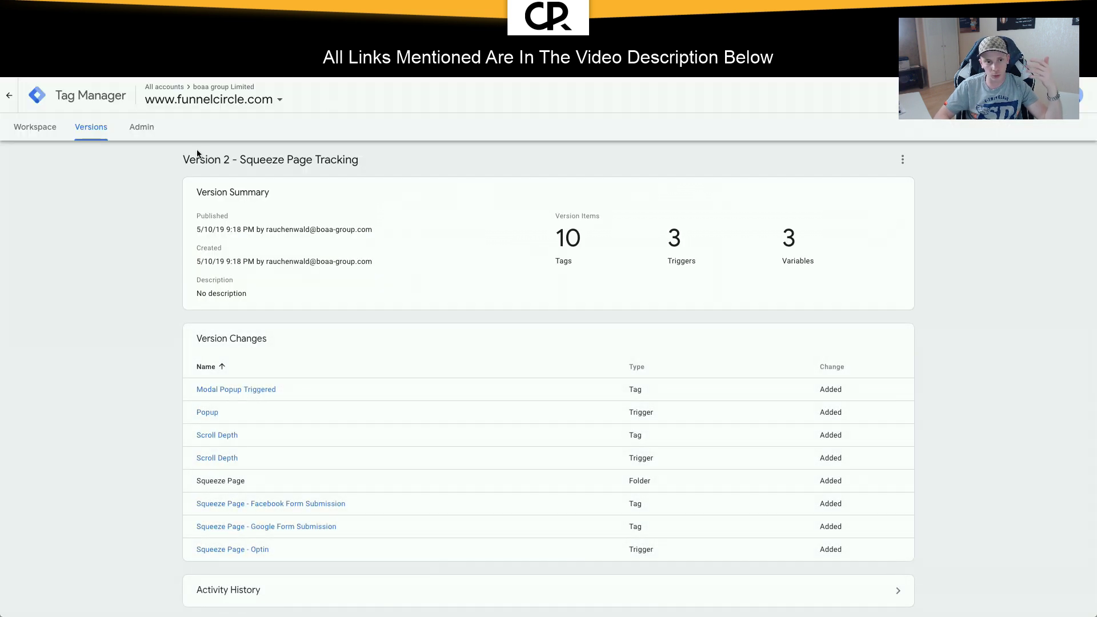
pyautogui.click(71, 102)
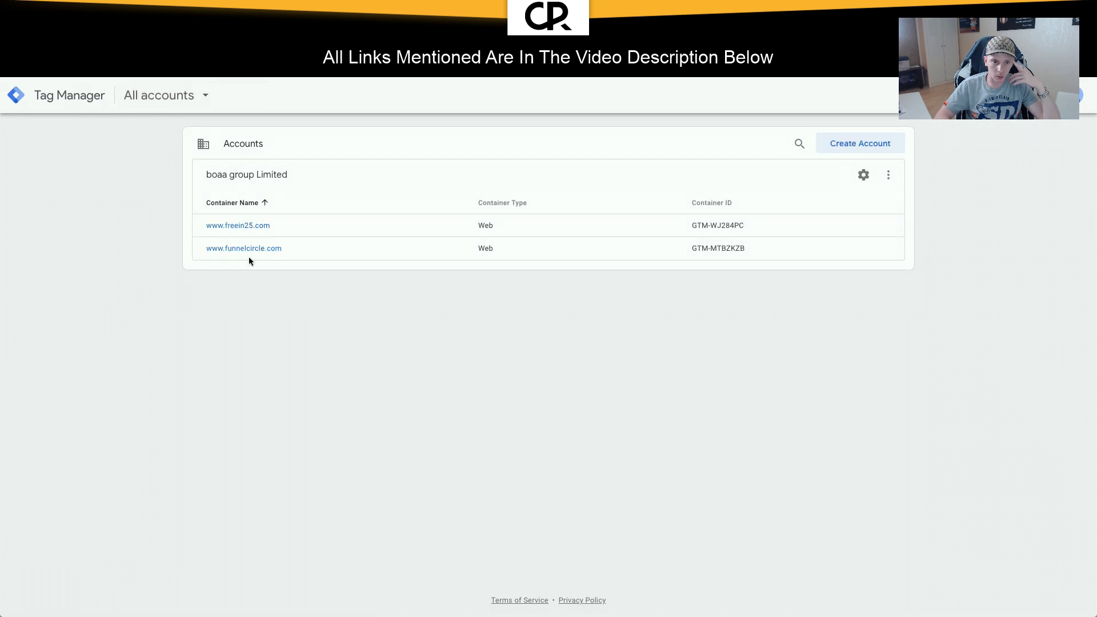
pyautogui.click(251, 255)
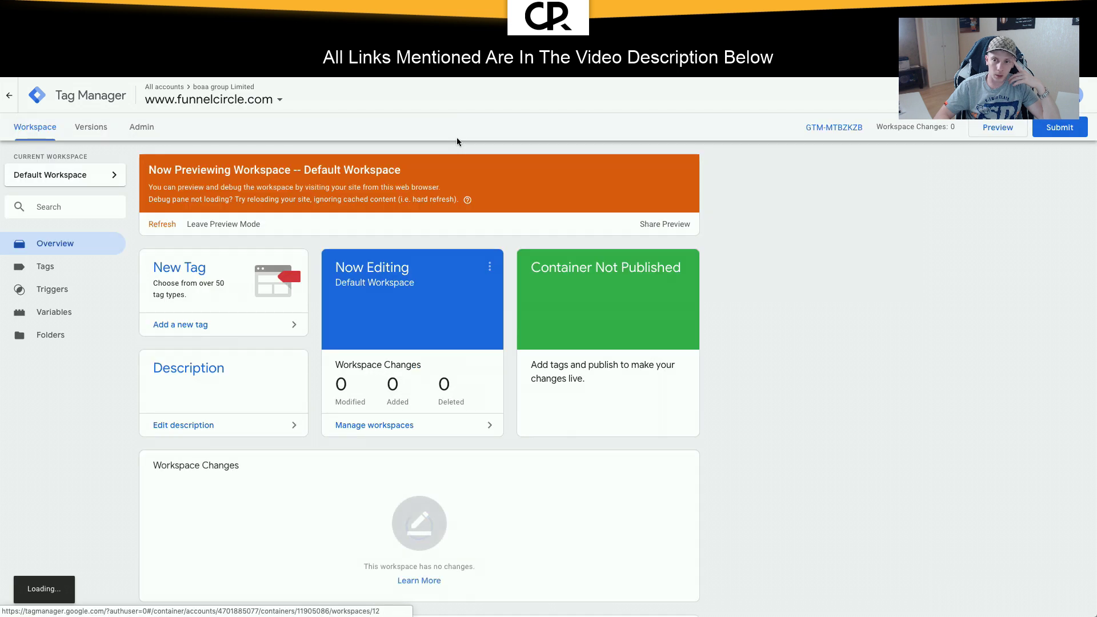
pyautogui.click(237, 224)
pyautogui.click(633, 211)
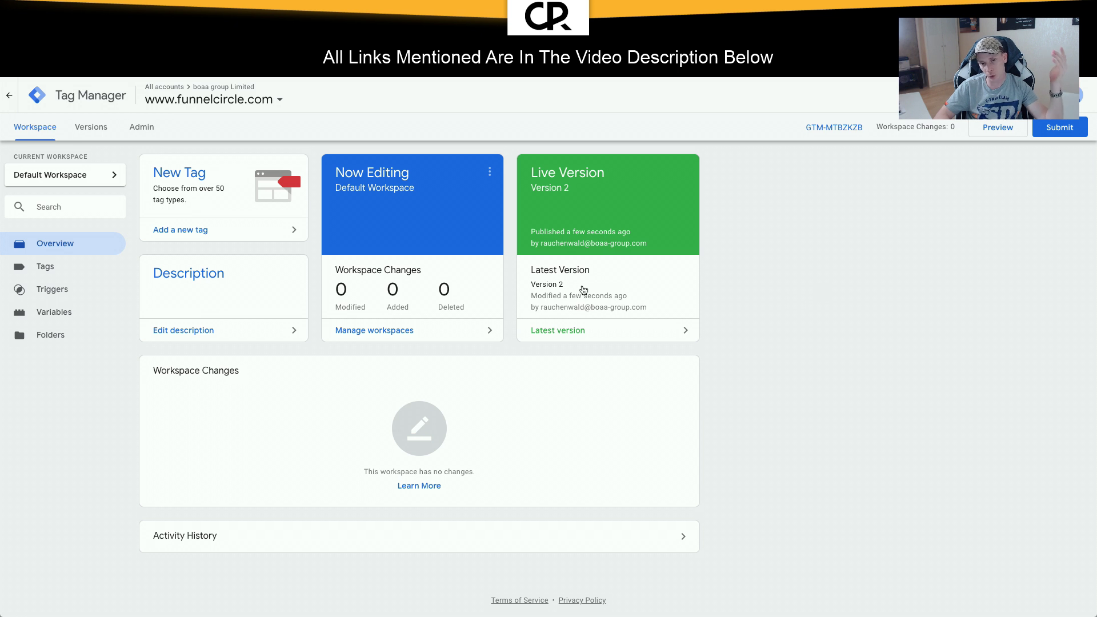
# Step: Review the Version 2 - Squeeze Page Tracking details, then leave the page
pyautogui.click(567, 331)
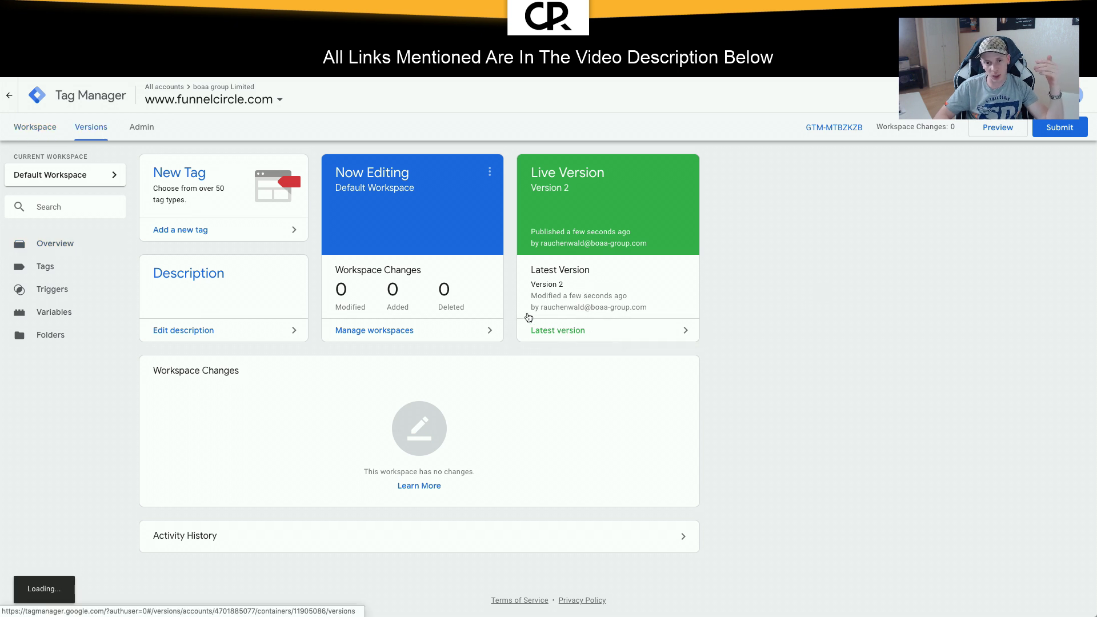
pyautogui.scroll(-5, 427, 300)
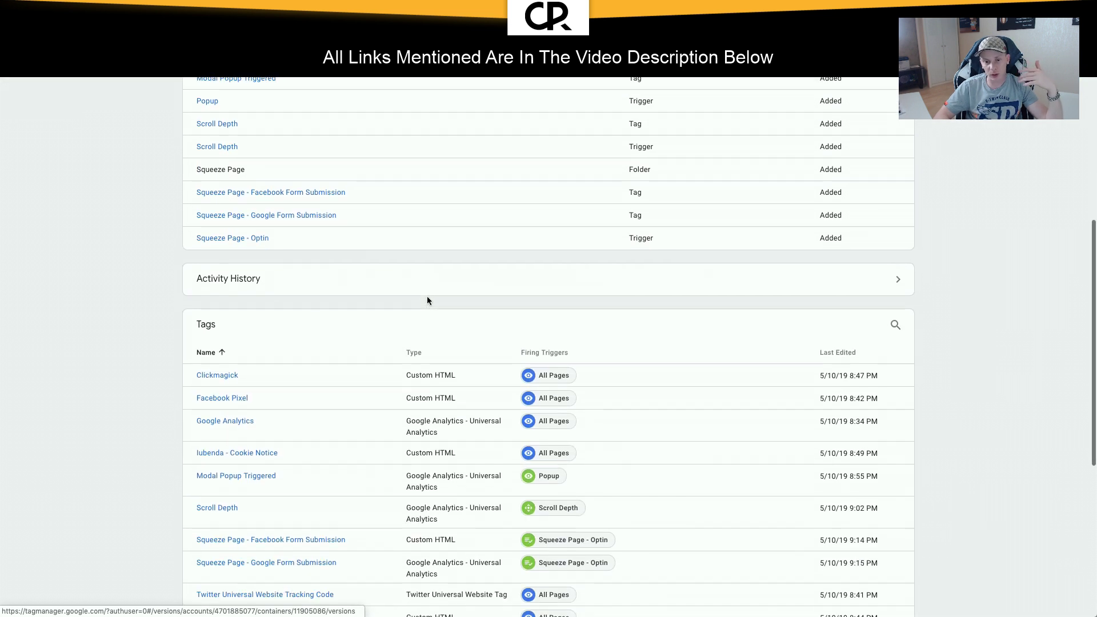
pyautogui.scroll(5, 427, 300)
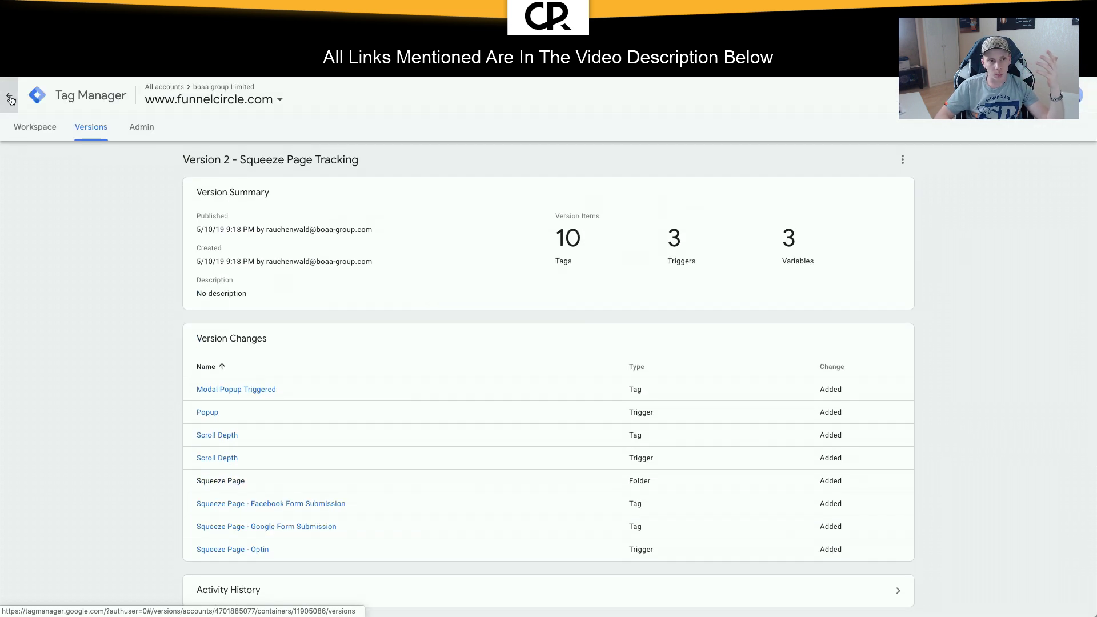
pyautogui.click(9, 97)
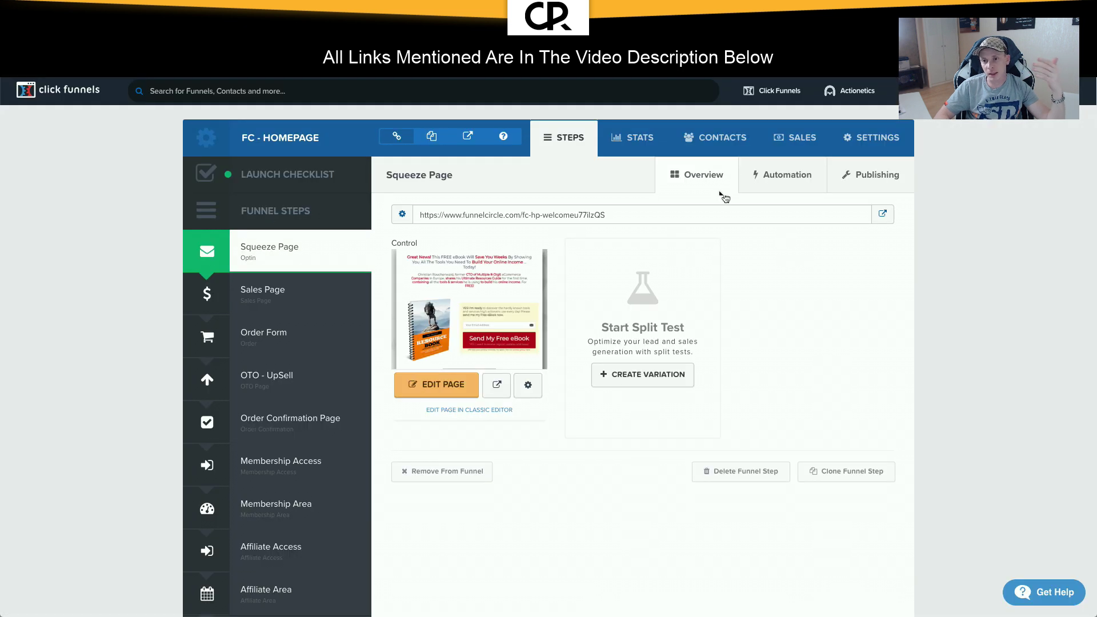
# Step: Open FC - Homepage funnel settings and enlarge the head and body tracking code boxes
pyautogui.click(880, 150)
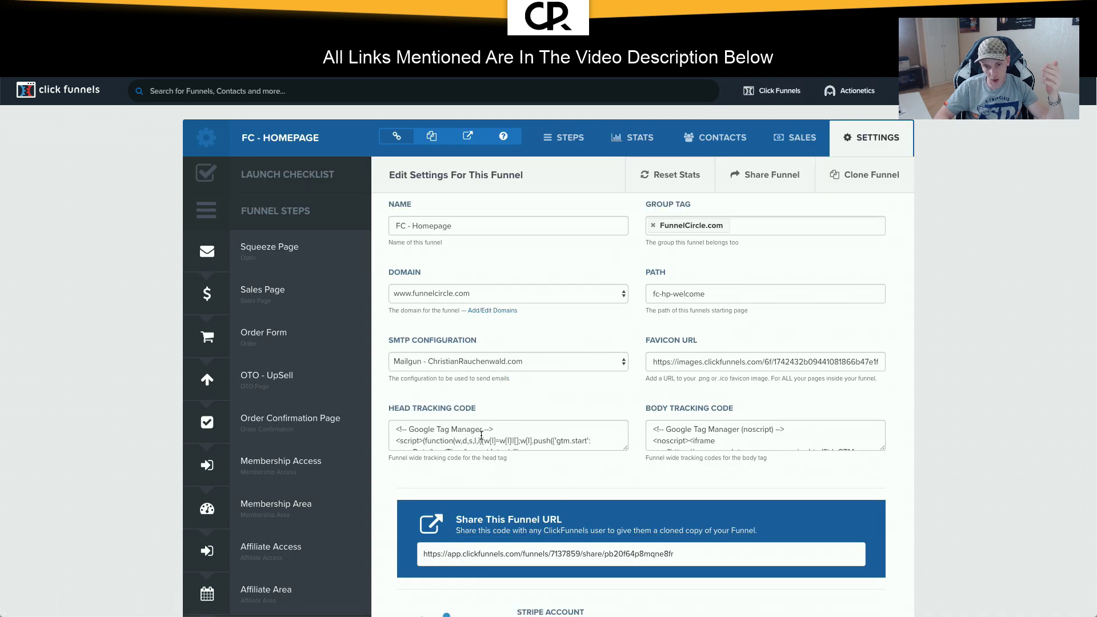
pyautogui.moveTo(626, 447); pyautogui.dragTo(640, 555)
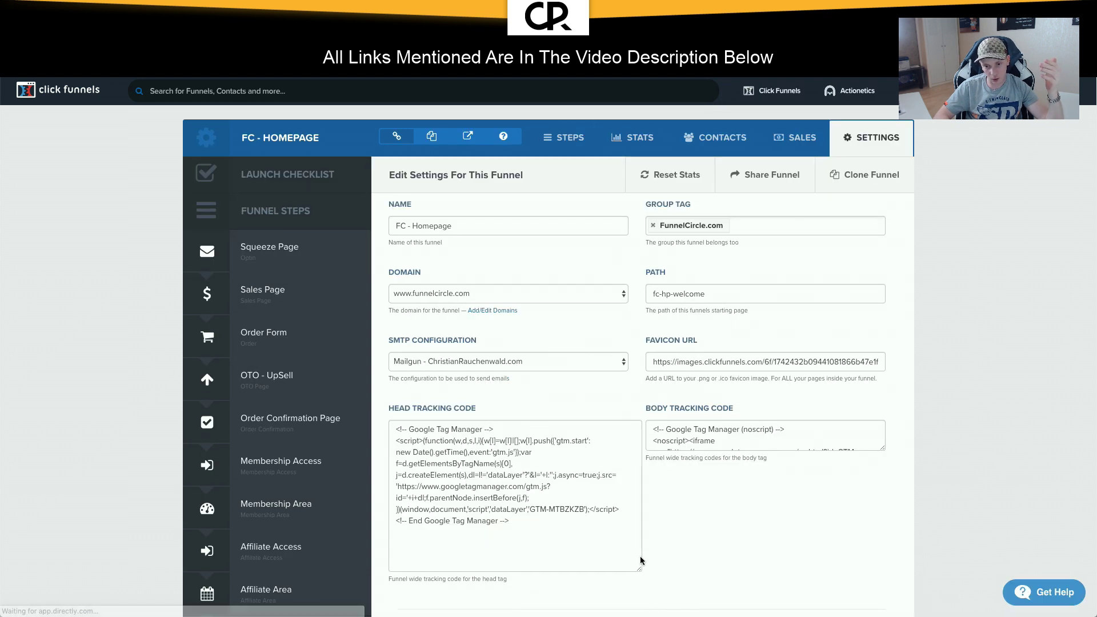
pyautogui.moveTo(882, 449); pyautogui.dragTo(889, 539)
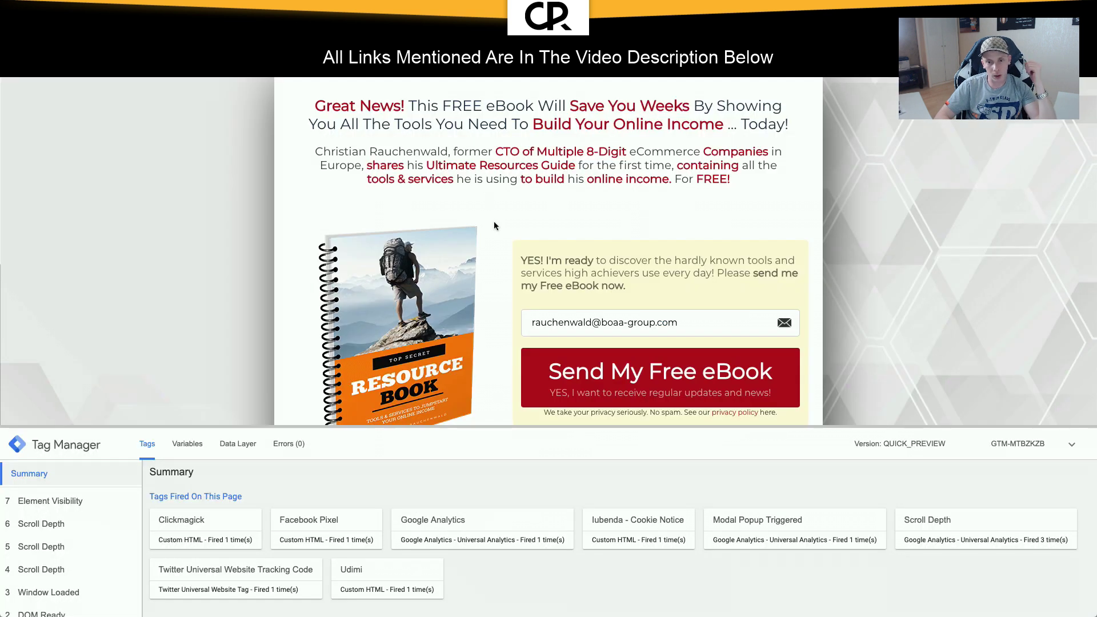
# Step: Submit the Send My Free eBook form, pause the sales video, and close the WAIT! popup
pyautogui.click(642, 350)
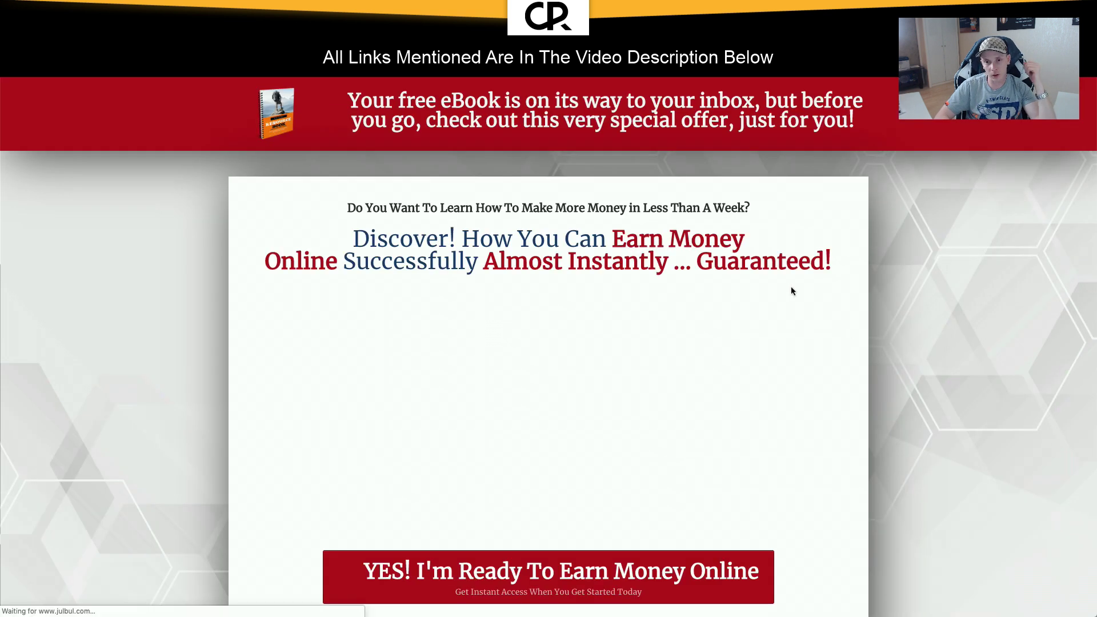
pyautogui.scroll(-3, 774, 252)
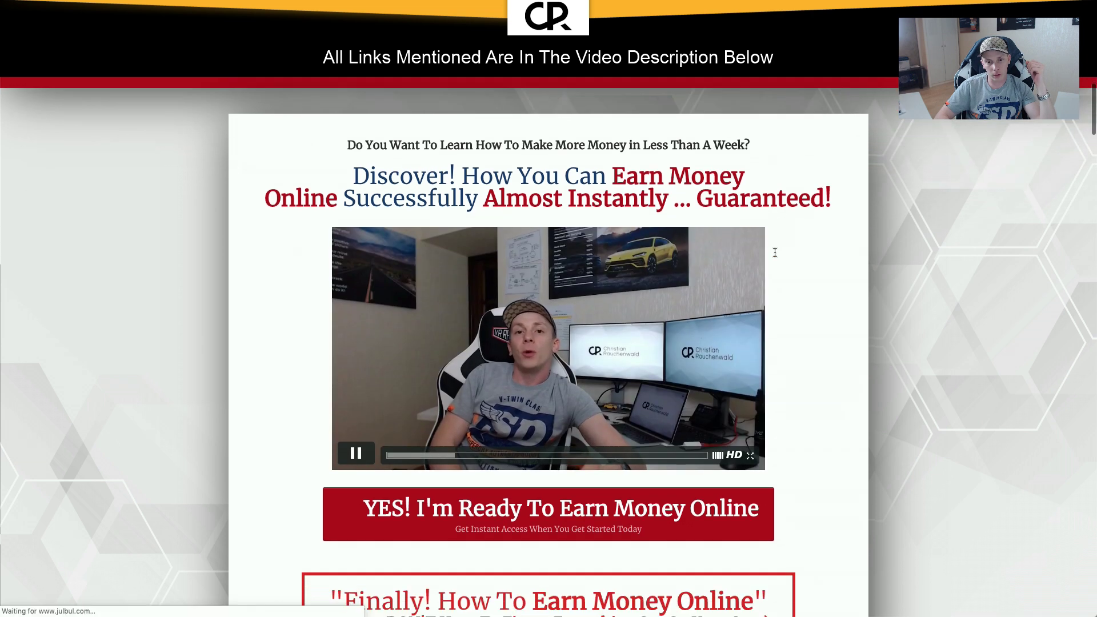
pyautogui.click(374, 360)
pyautogui.scroll(-20, 728, 298)
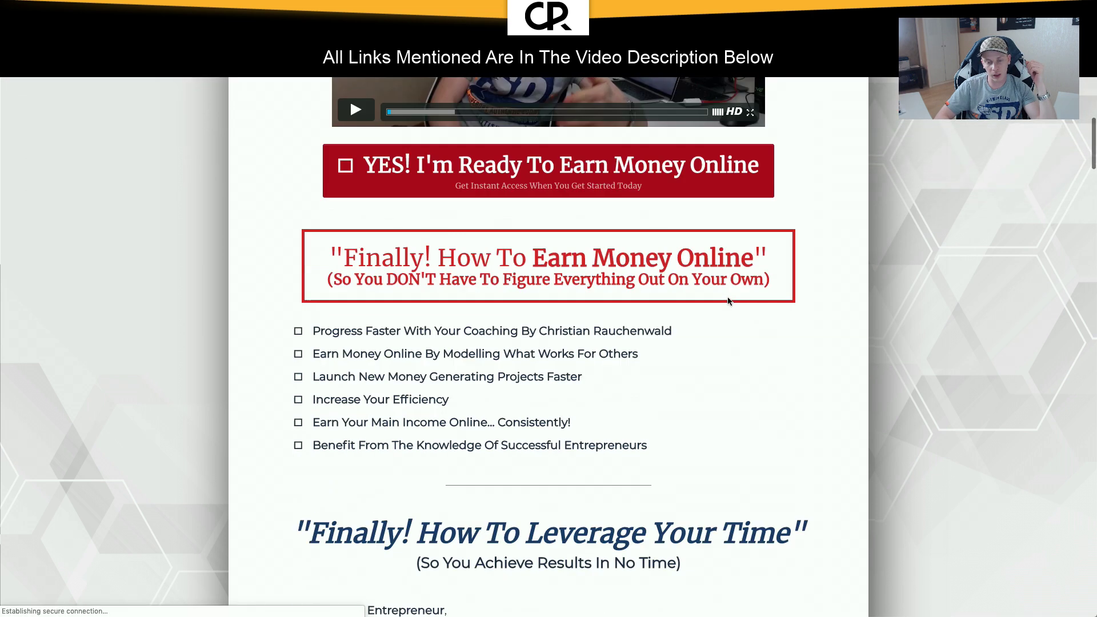
pyautogui.scroll(-20, 727, 298)
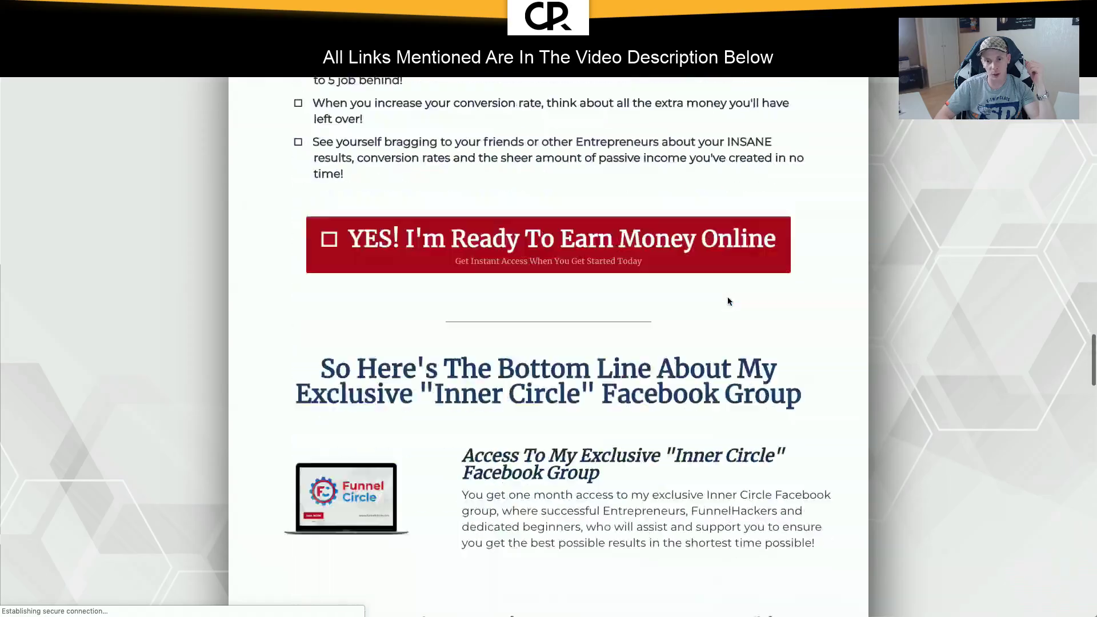
pyautogui.scroll(-20, 728, 298)
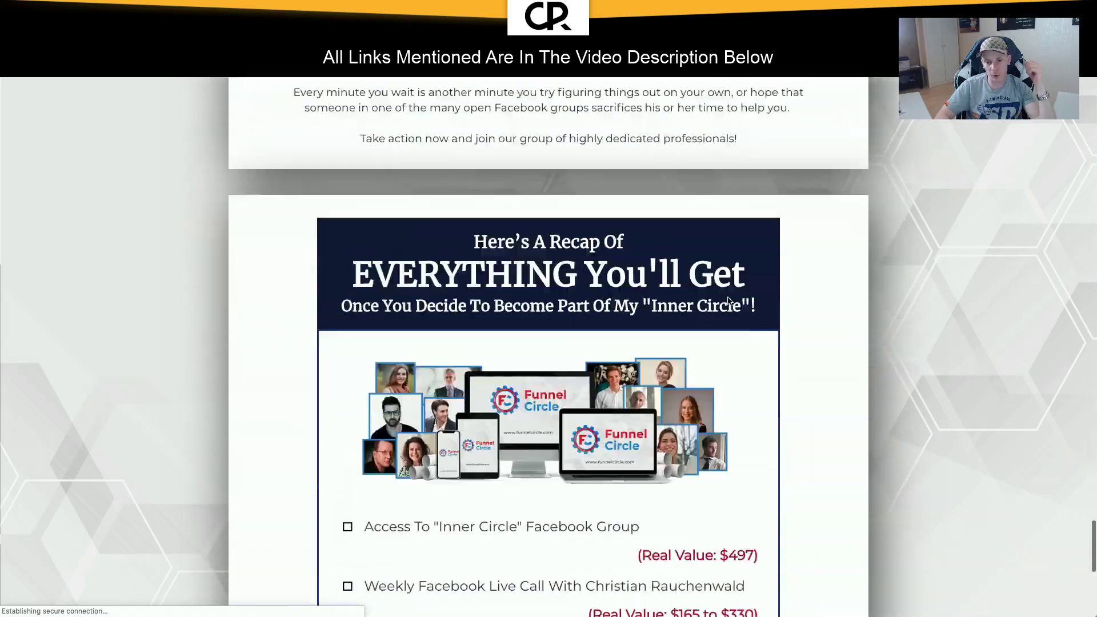
pyautogui.scroll(20, 728, 298)
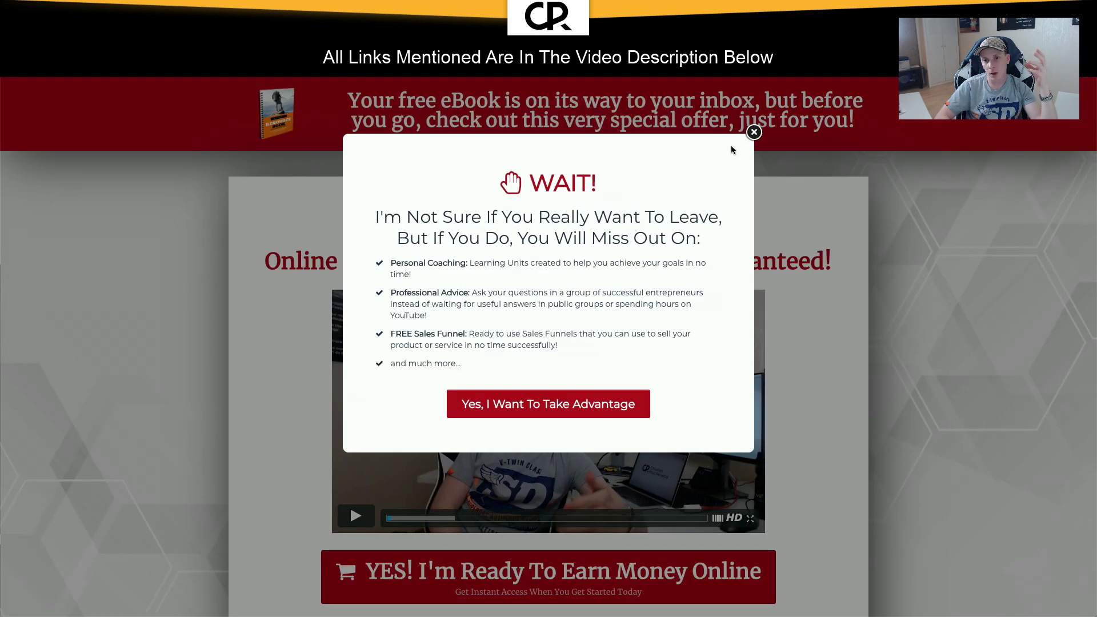
pyautogui.click(753, 132)
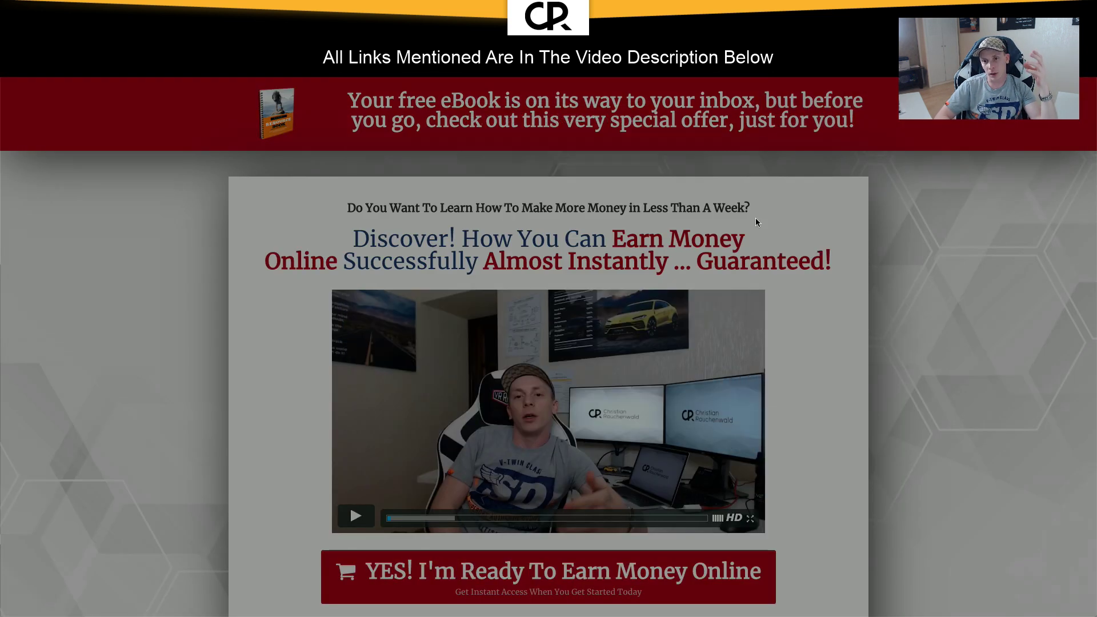